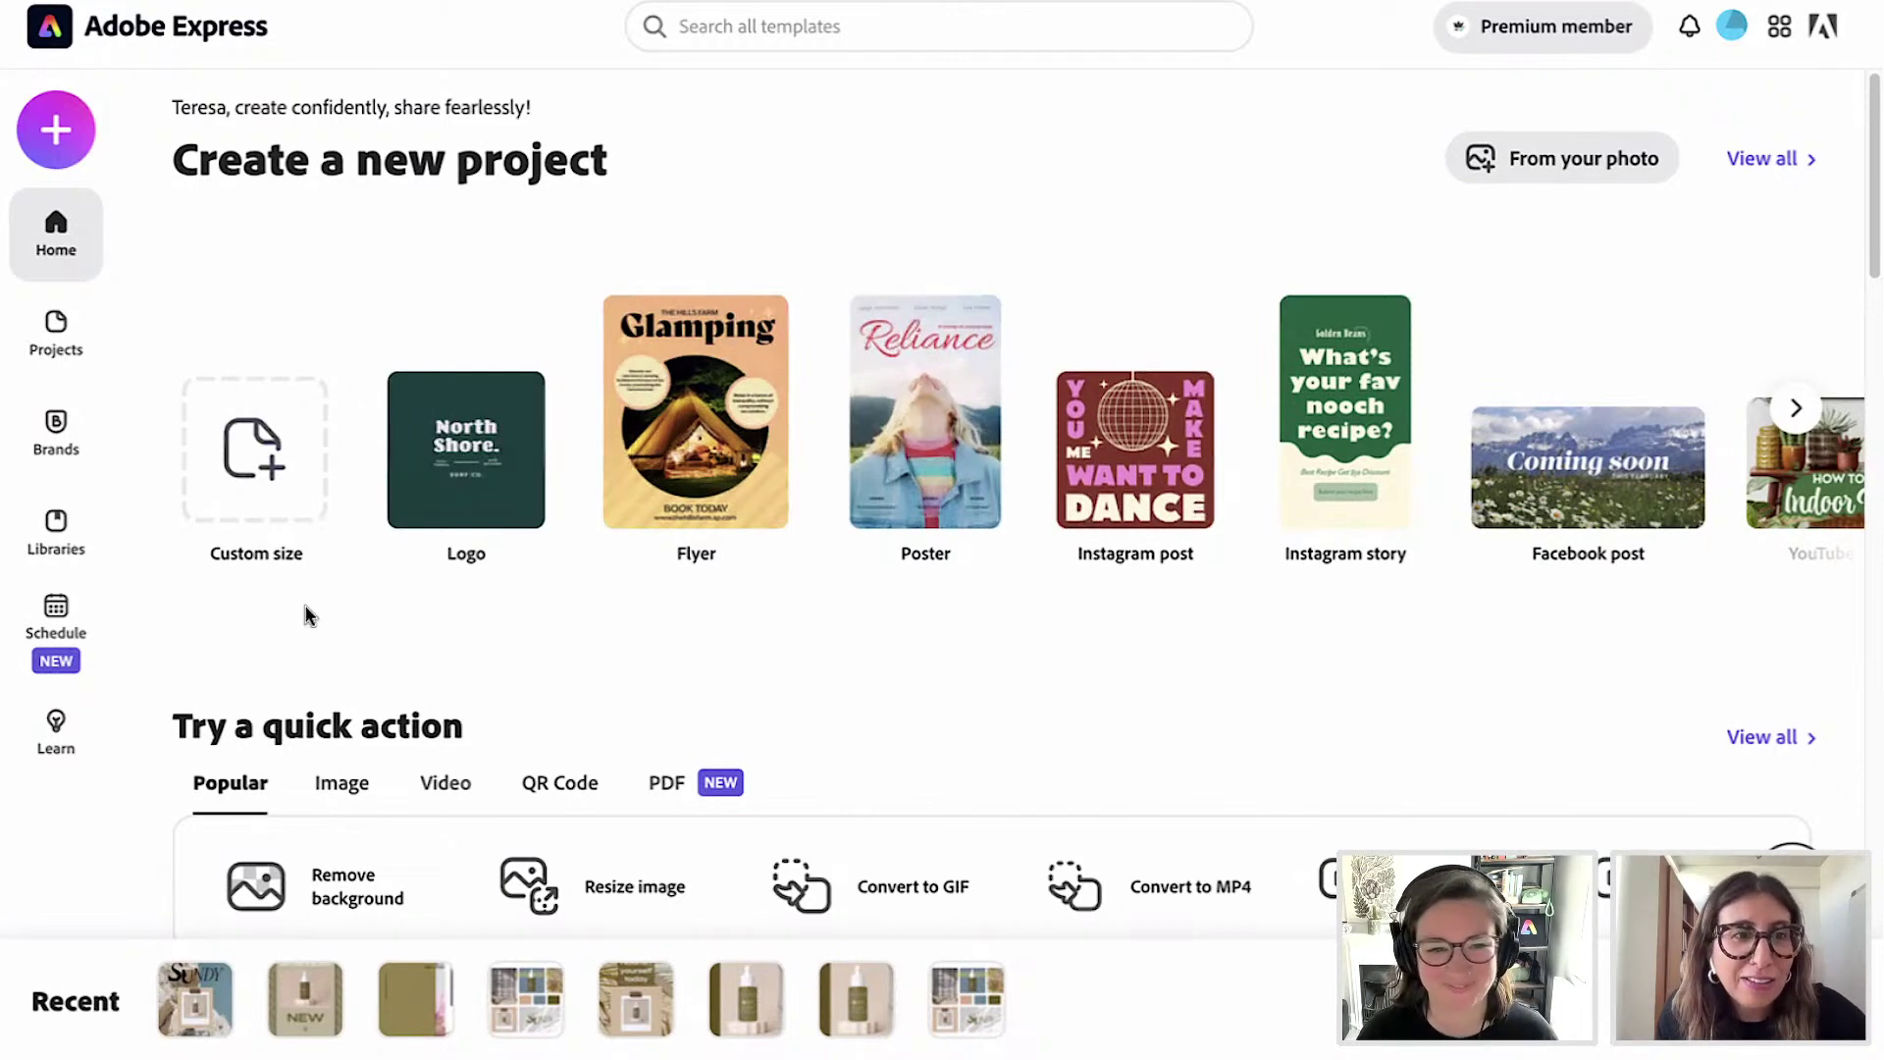
Create a project from the Sundy Moodboard 16by9 template in the Sundy moodboard library and close the design suggestions to view it.
{"action": "left_click", "coordinate": [46, 540]}
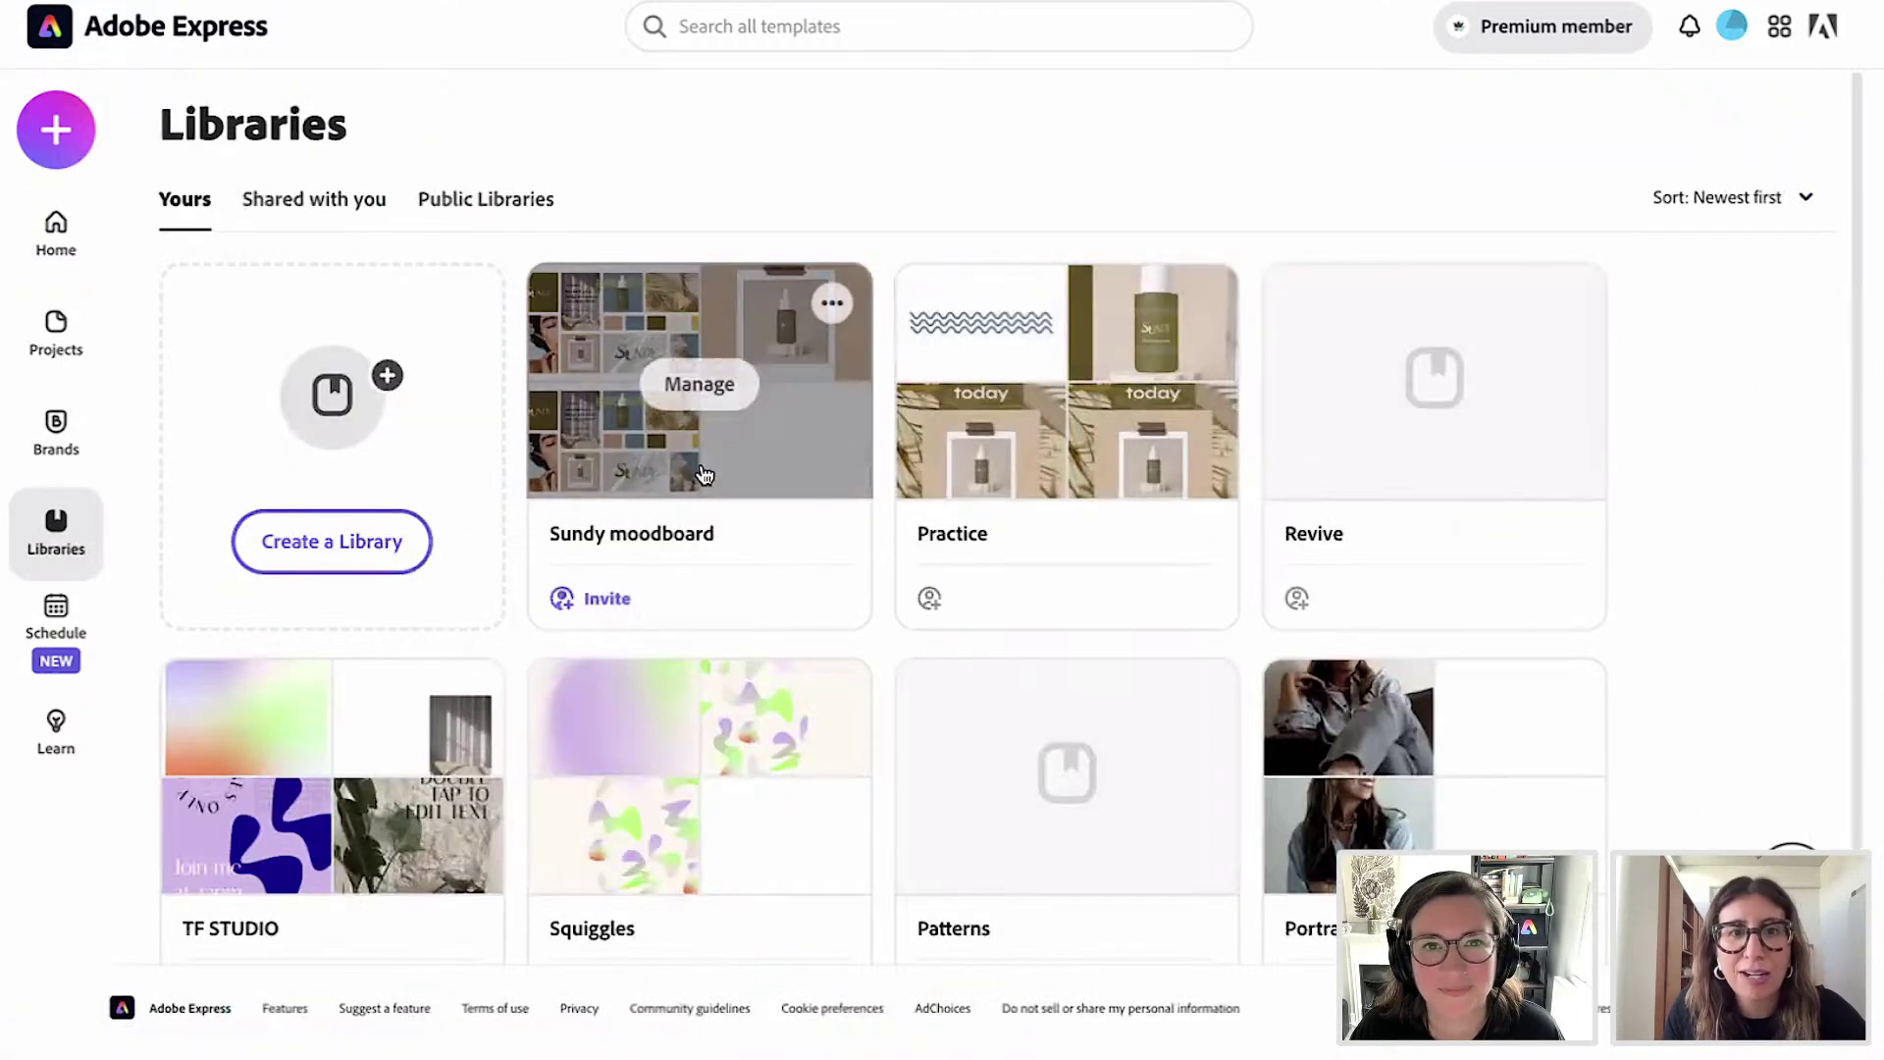
{"action": "left_click", "coordinate": [748, 324]}
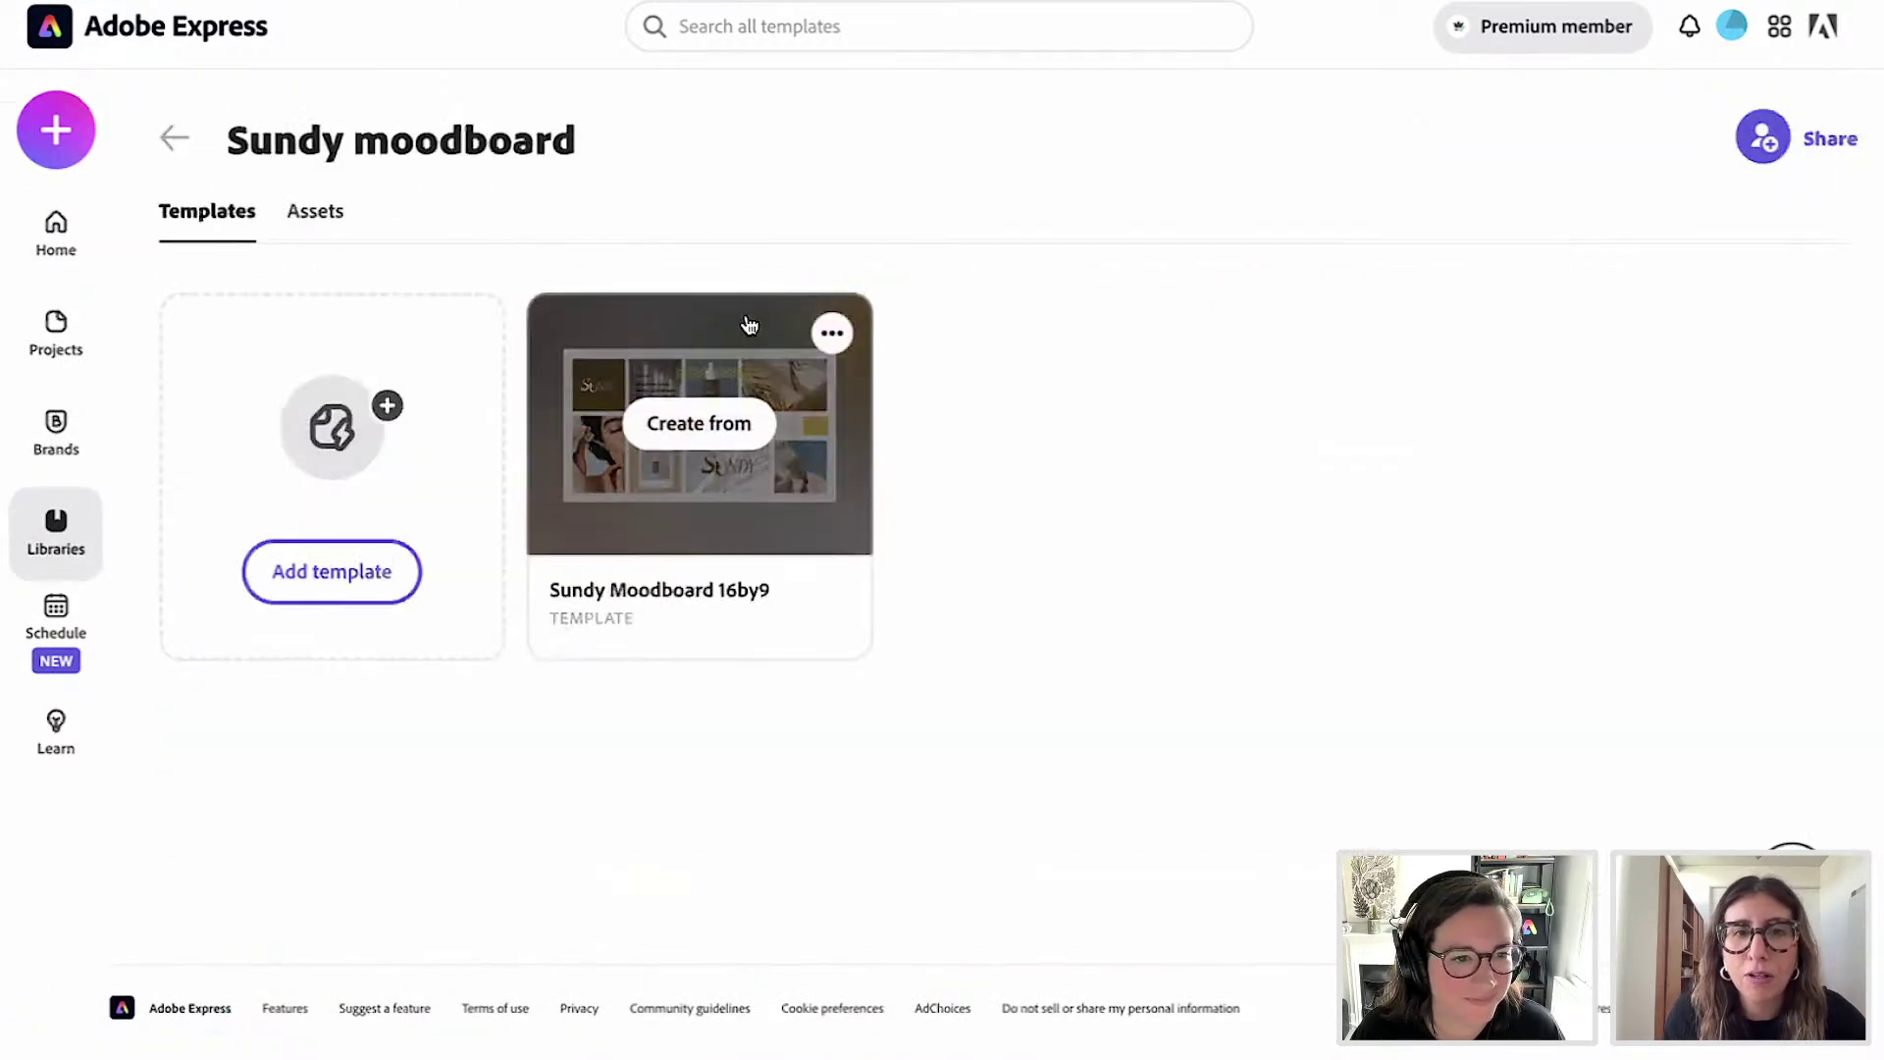
{"action": "left_click", "coordinate": [748, 323]}
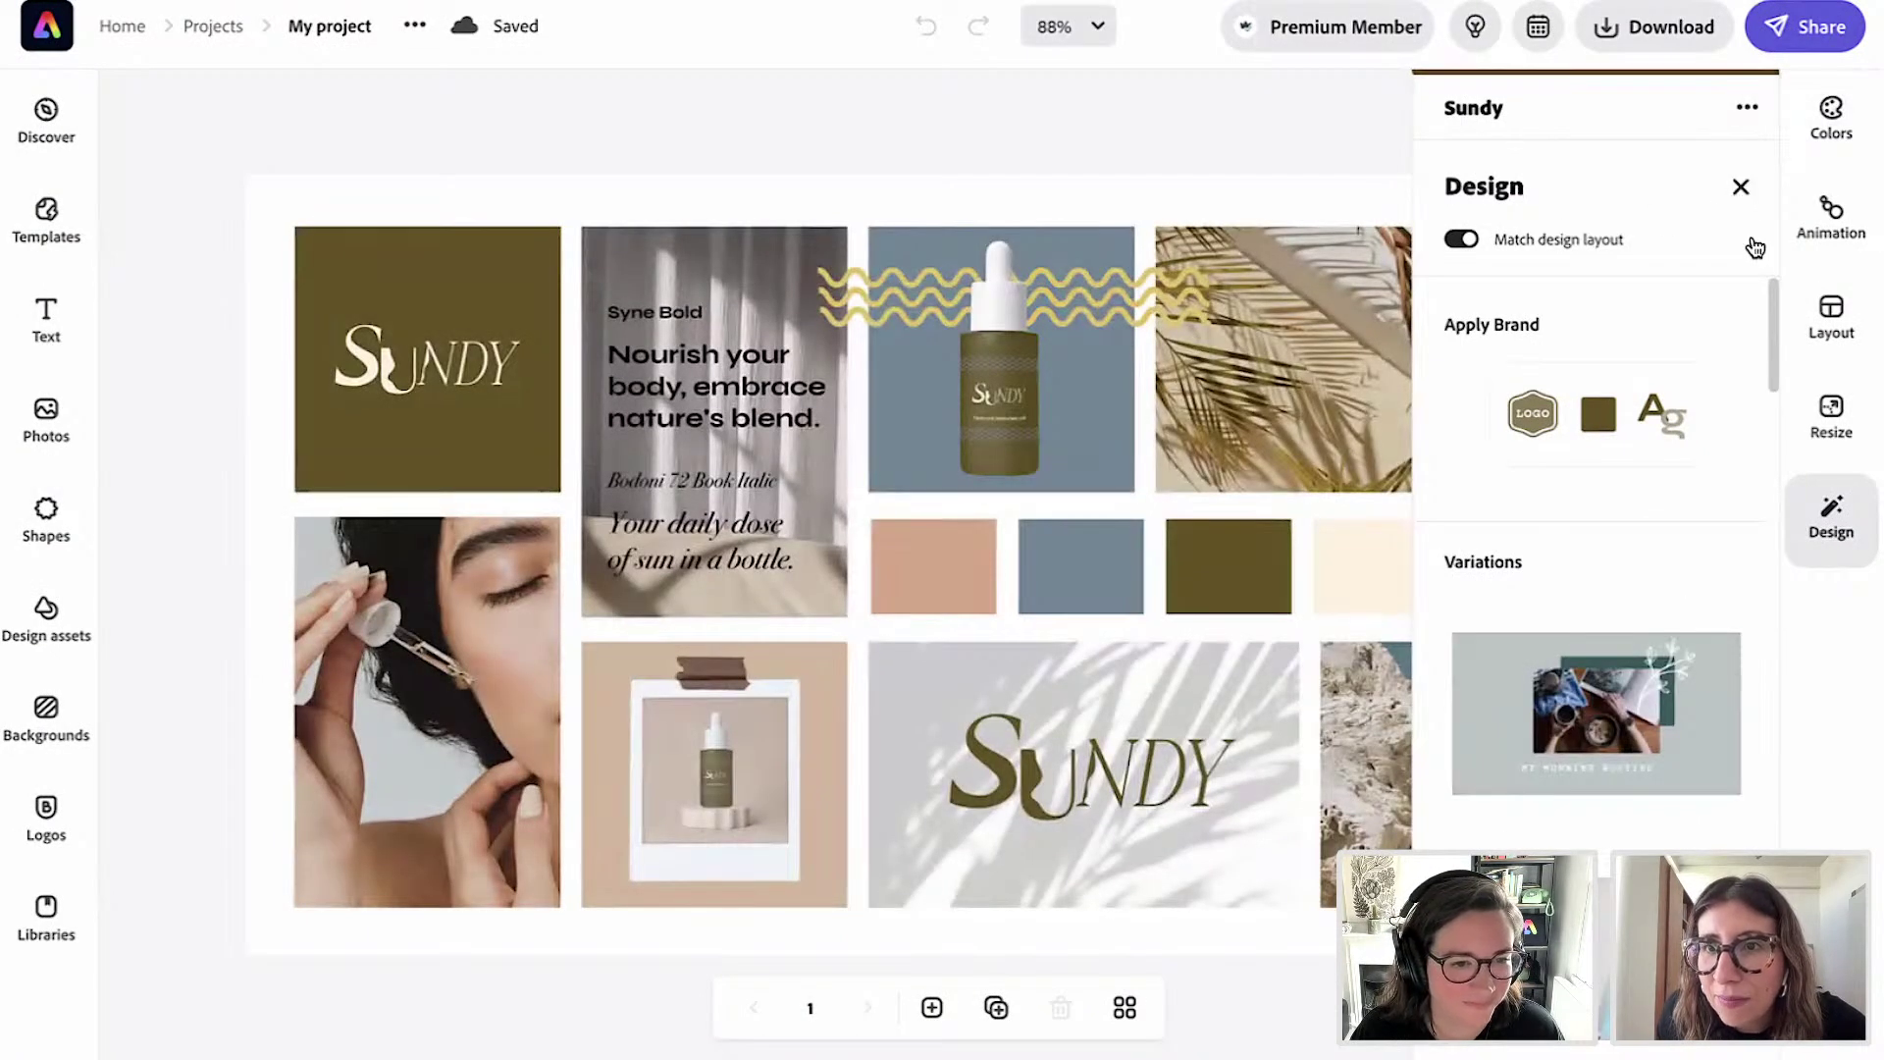
{"action": "left_click", "coordinate": [1825, 498]}
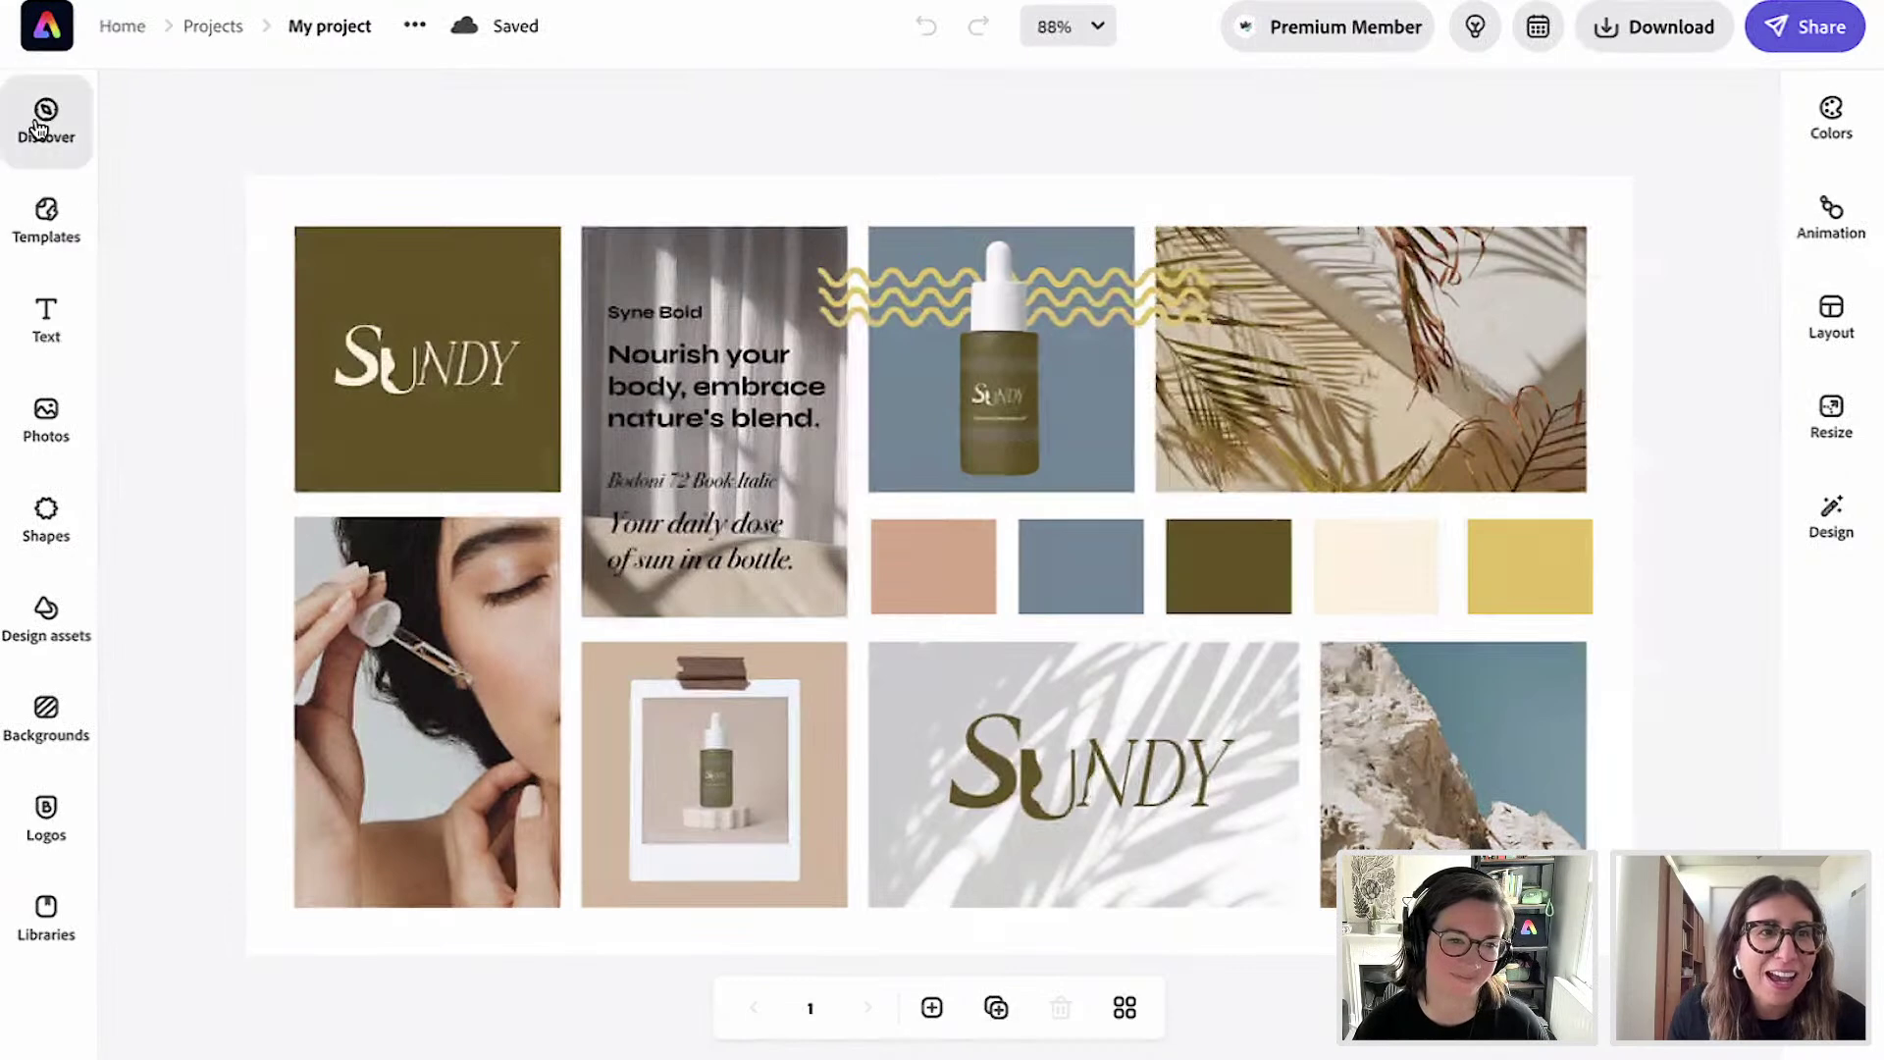
Leave the moodboard project and start creating a new brand among your own brands.
{"action": "left_click", "coordinate": [41, 44]}
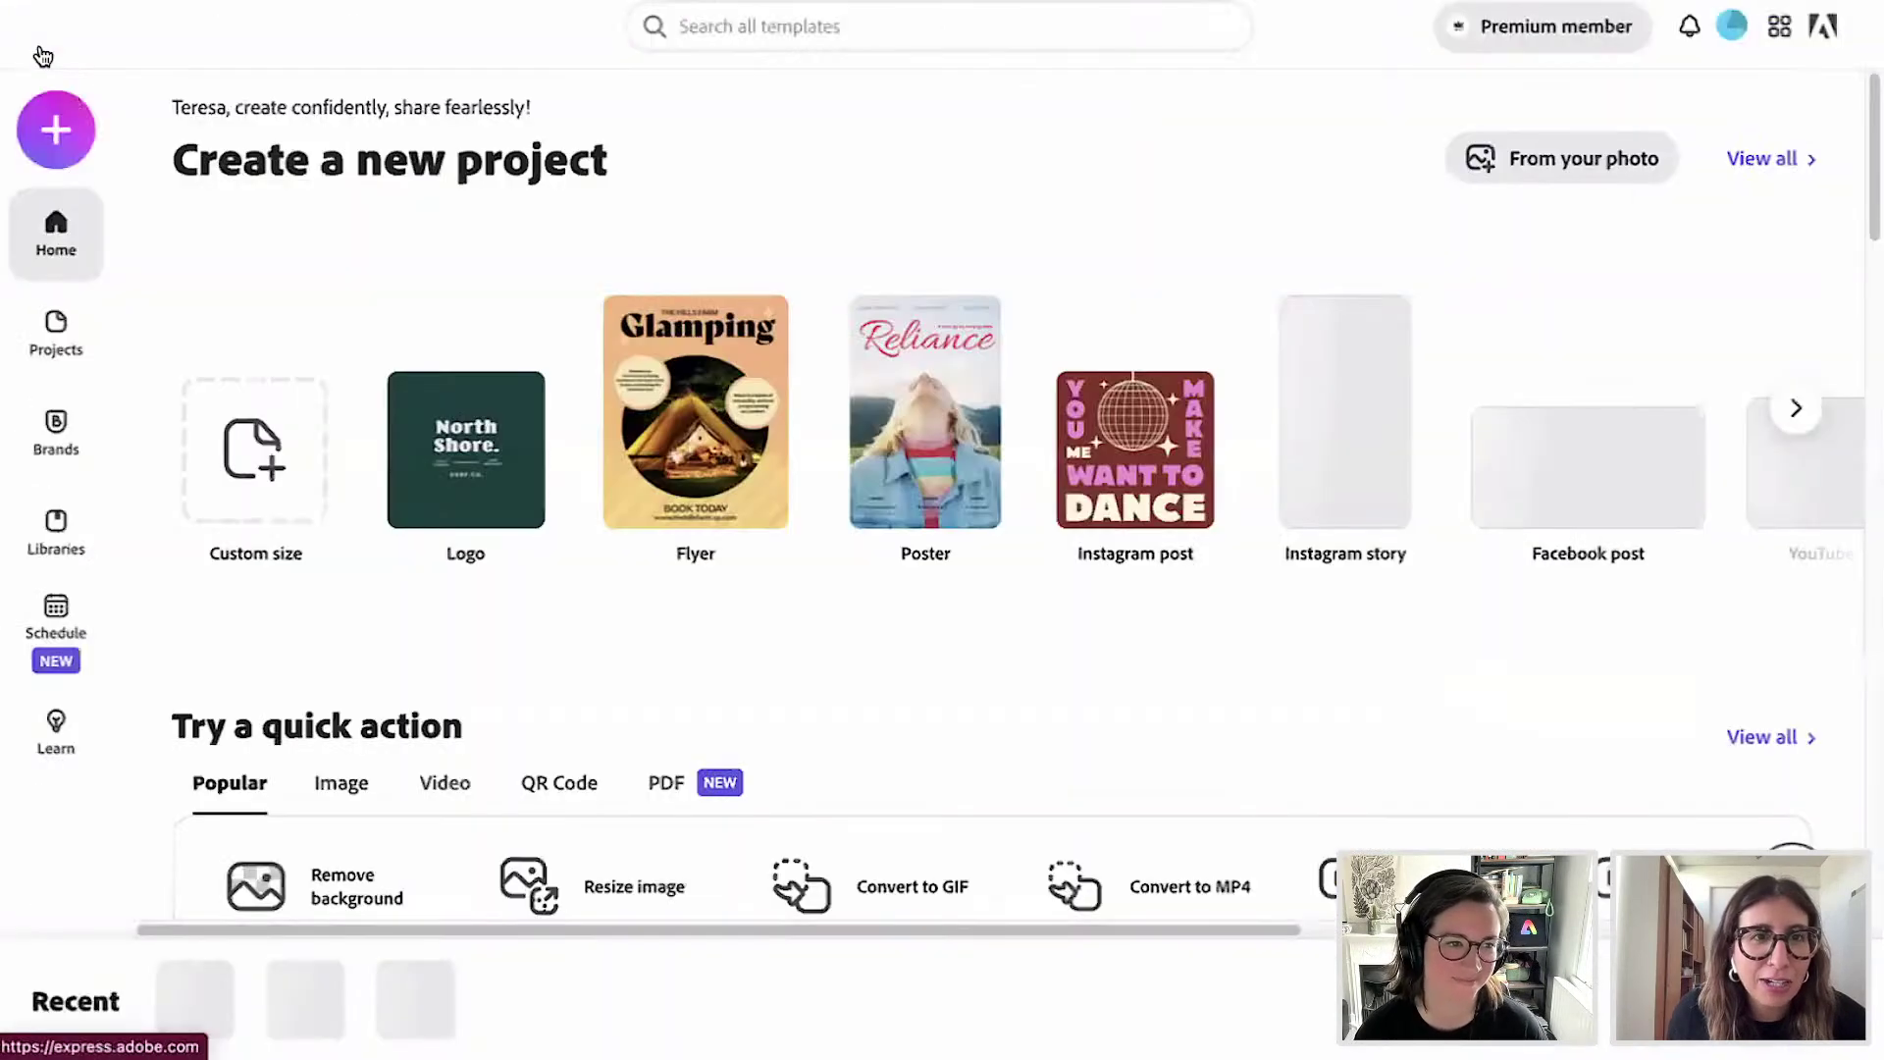
{"action": "left_click", "coordinate": [54, 422]}
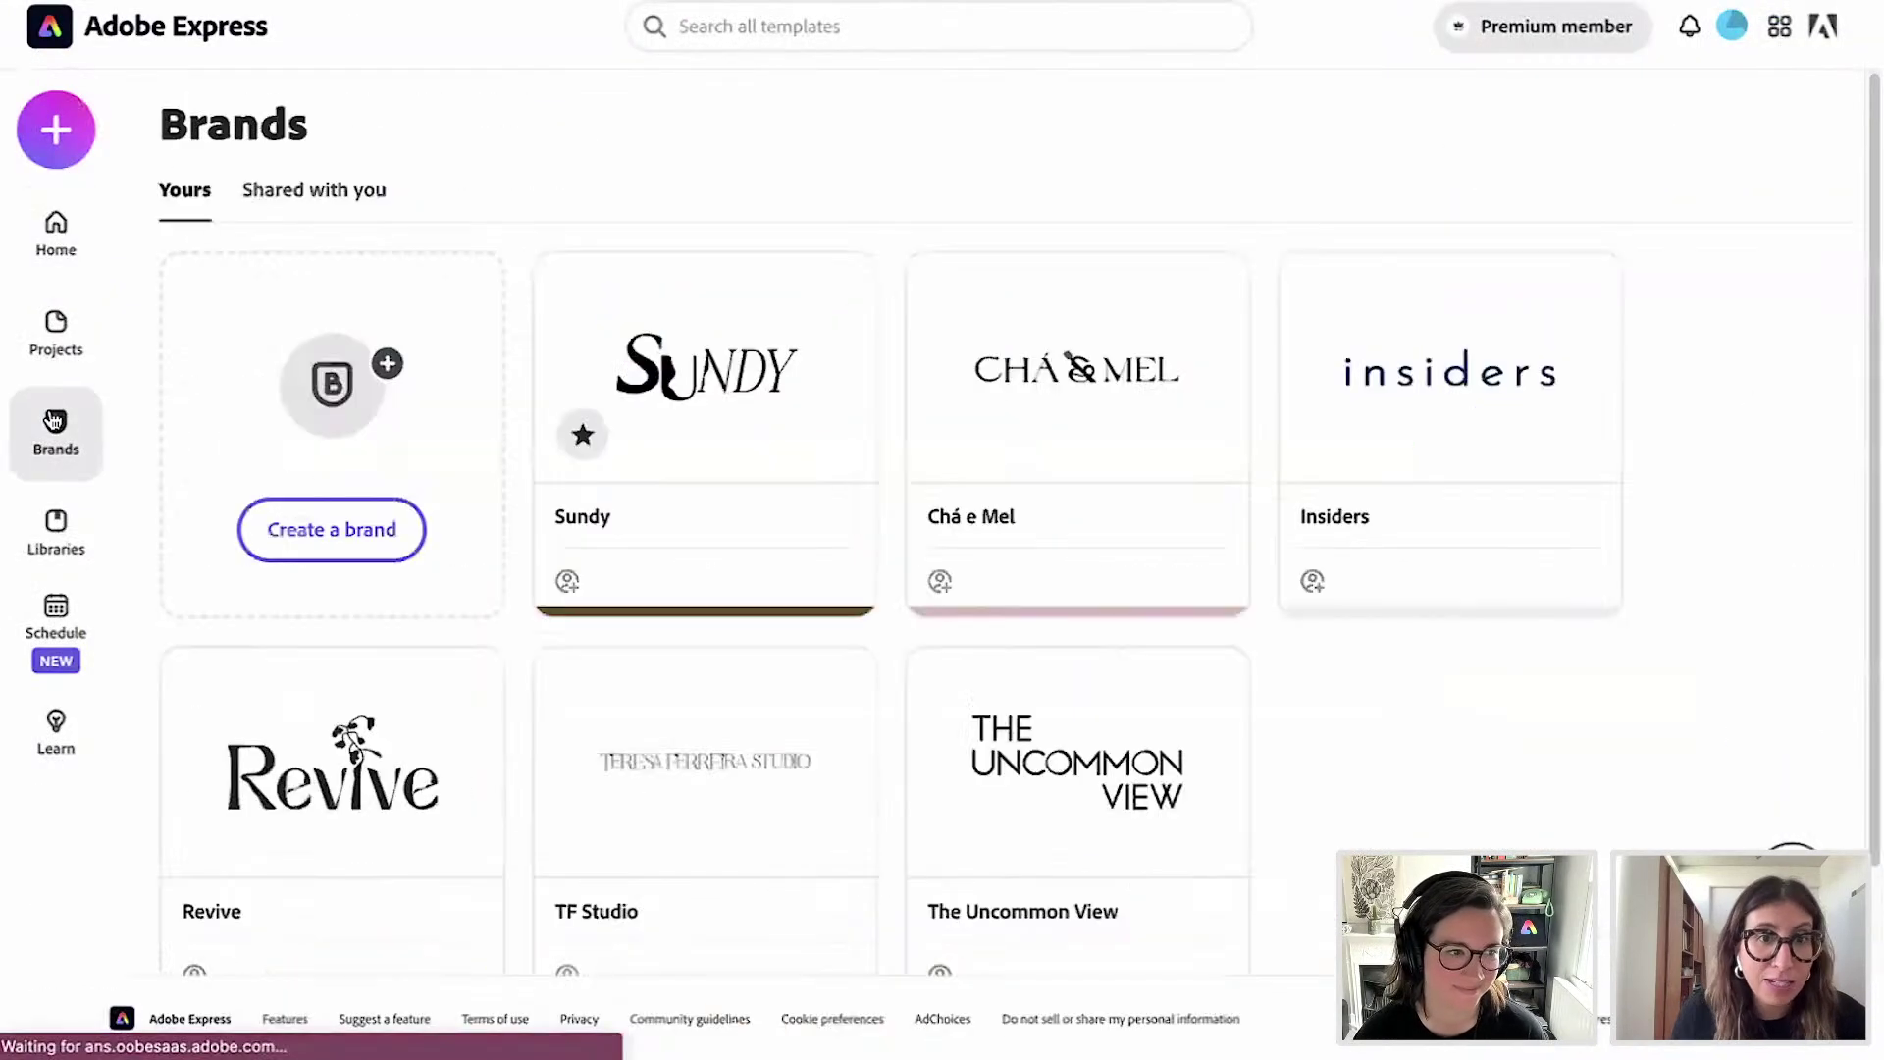
{"action": "left_click", "coordinate": [323, 538]}
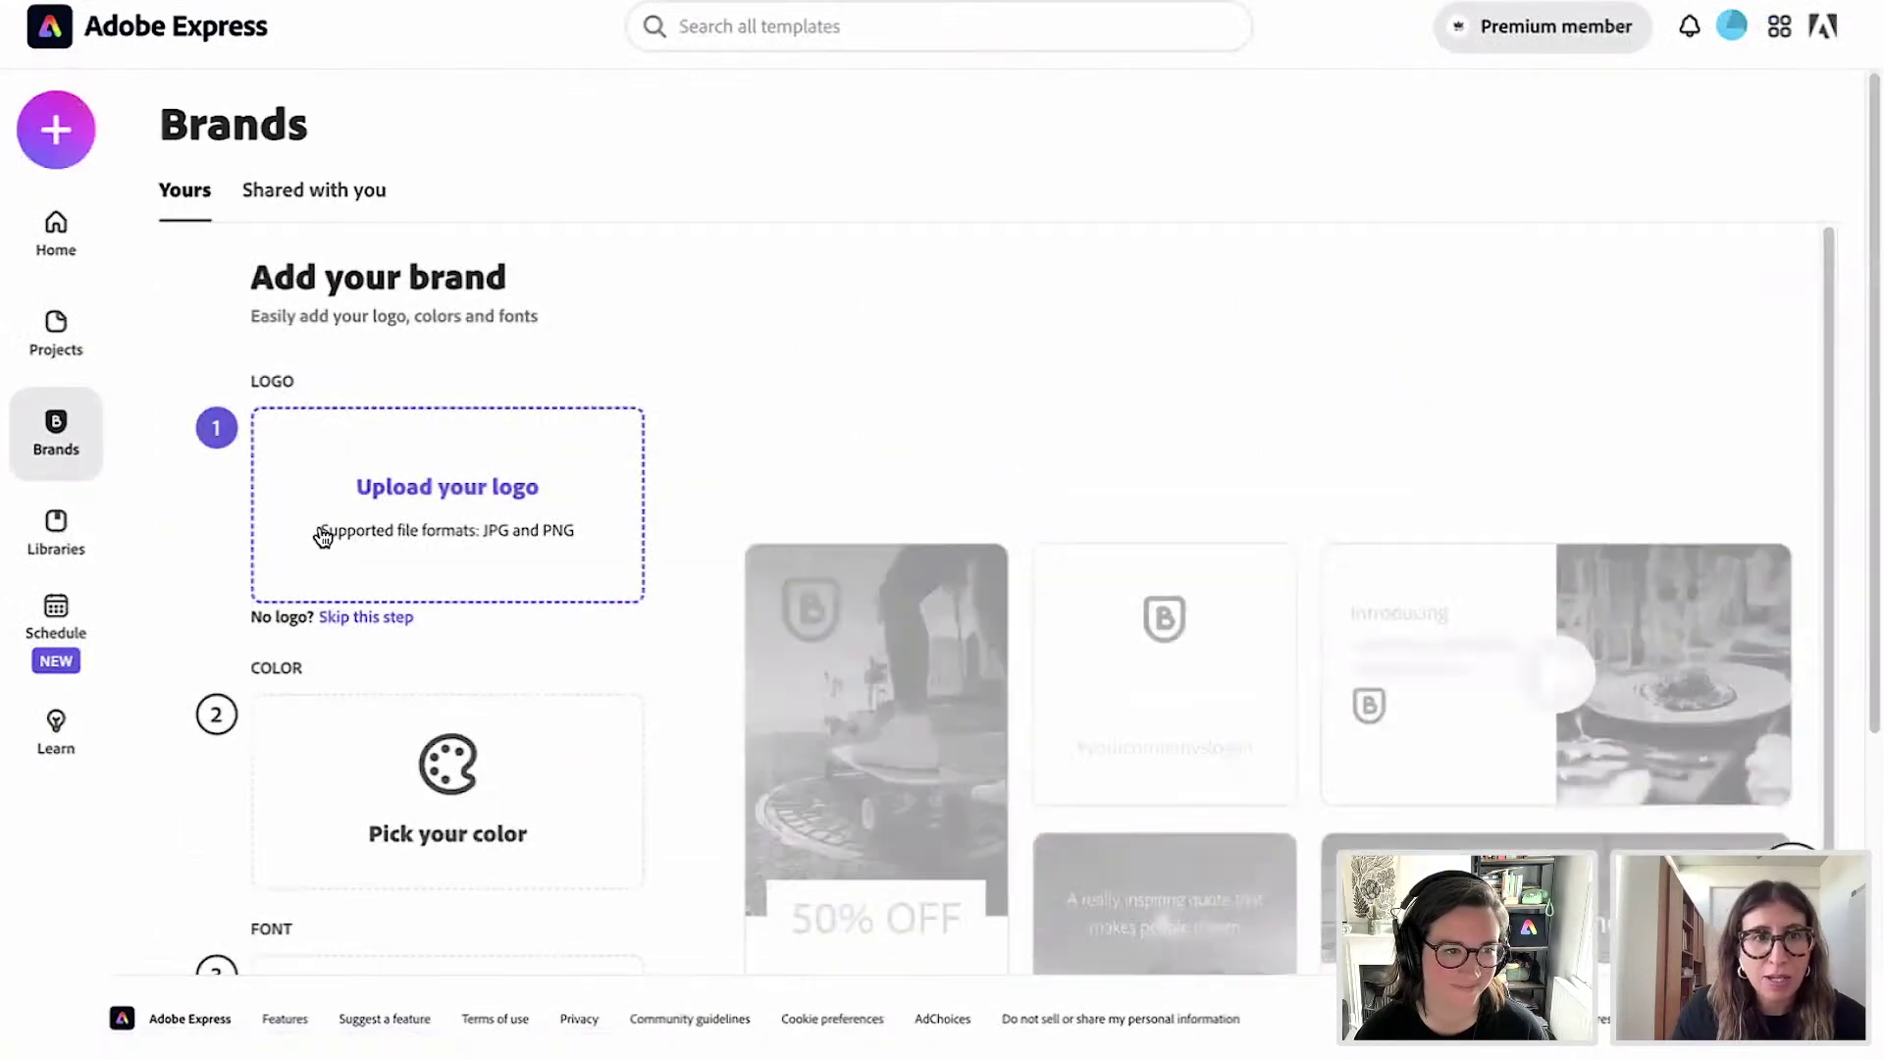
Upload Sundy_LOGO_black.png from the Logos folder as the brand's logo.
{"action": "left_click", "coordinate": [494, 503]}
{"action": "left_click", "coordinate": [1115, 34]}
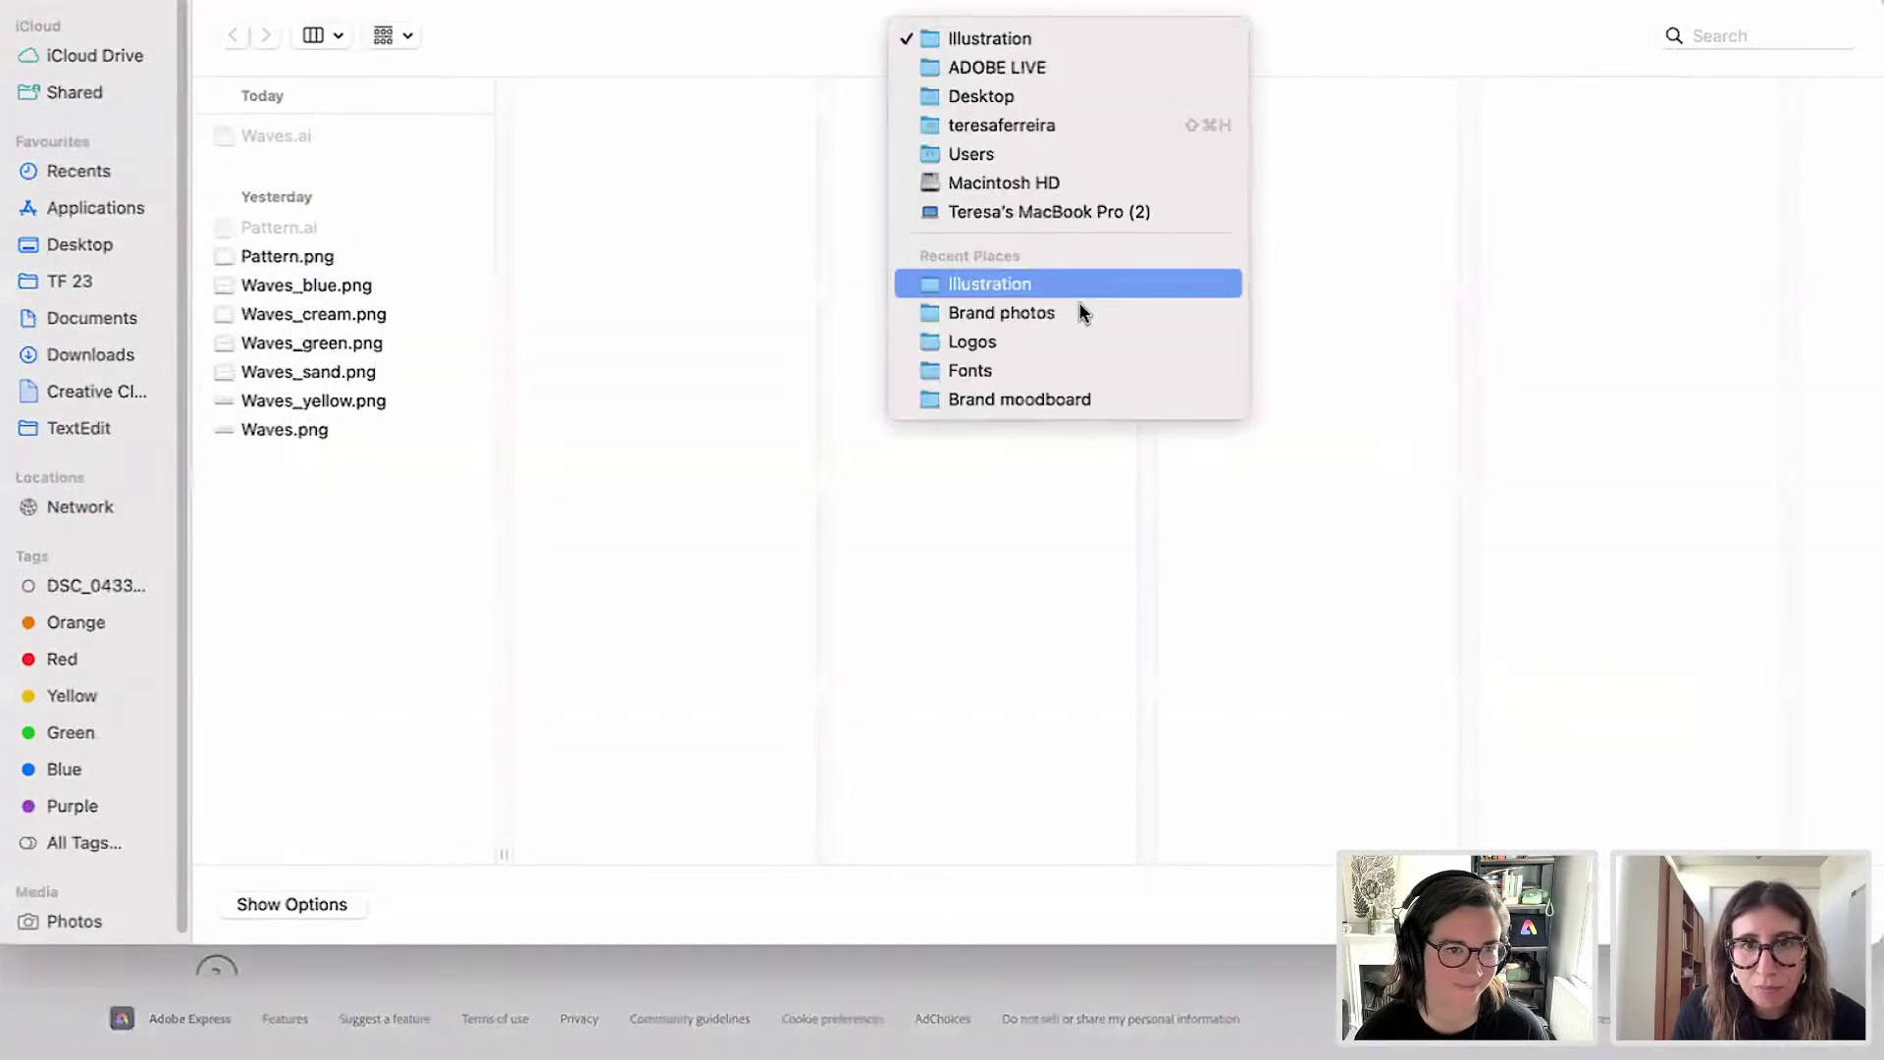
{"action": "left_click", "coordinate": [1078, 342]}
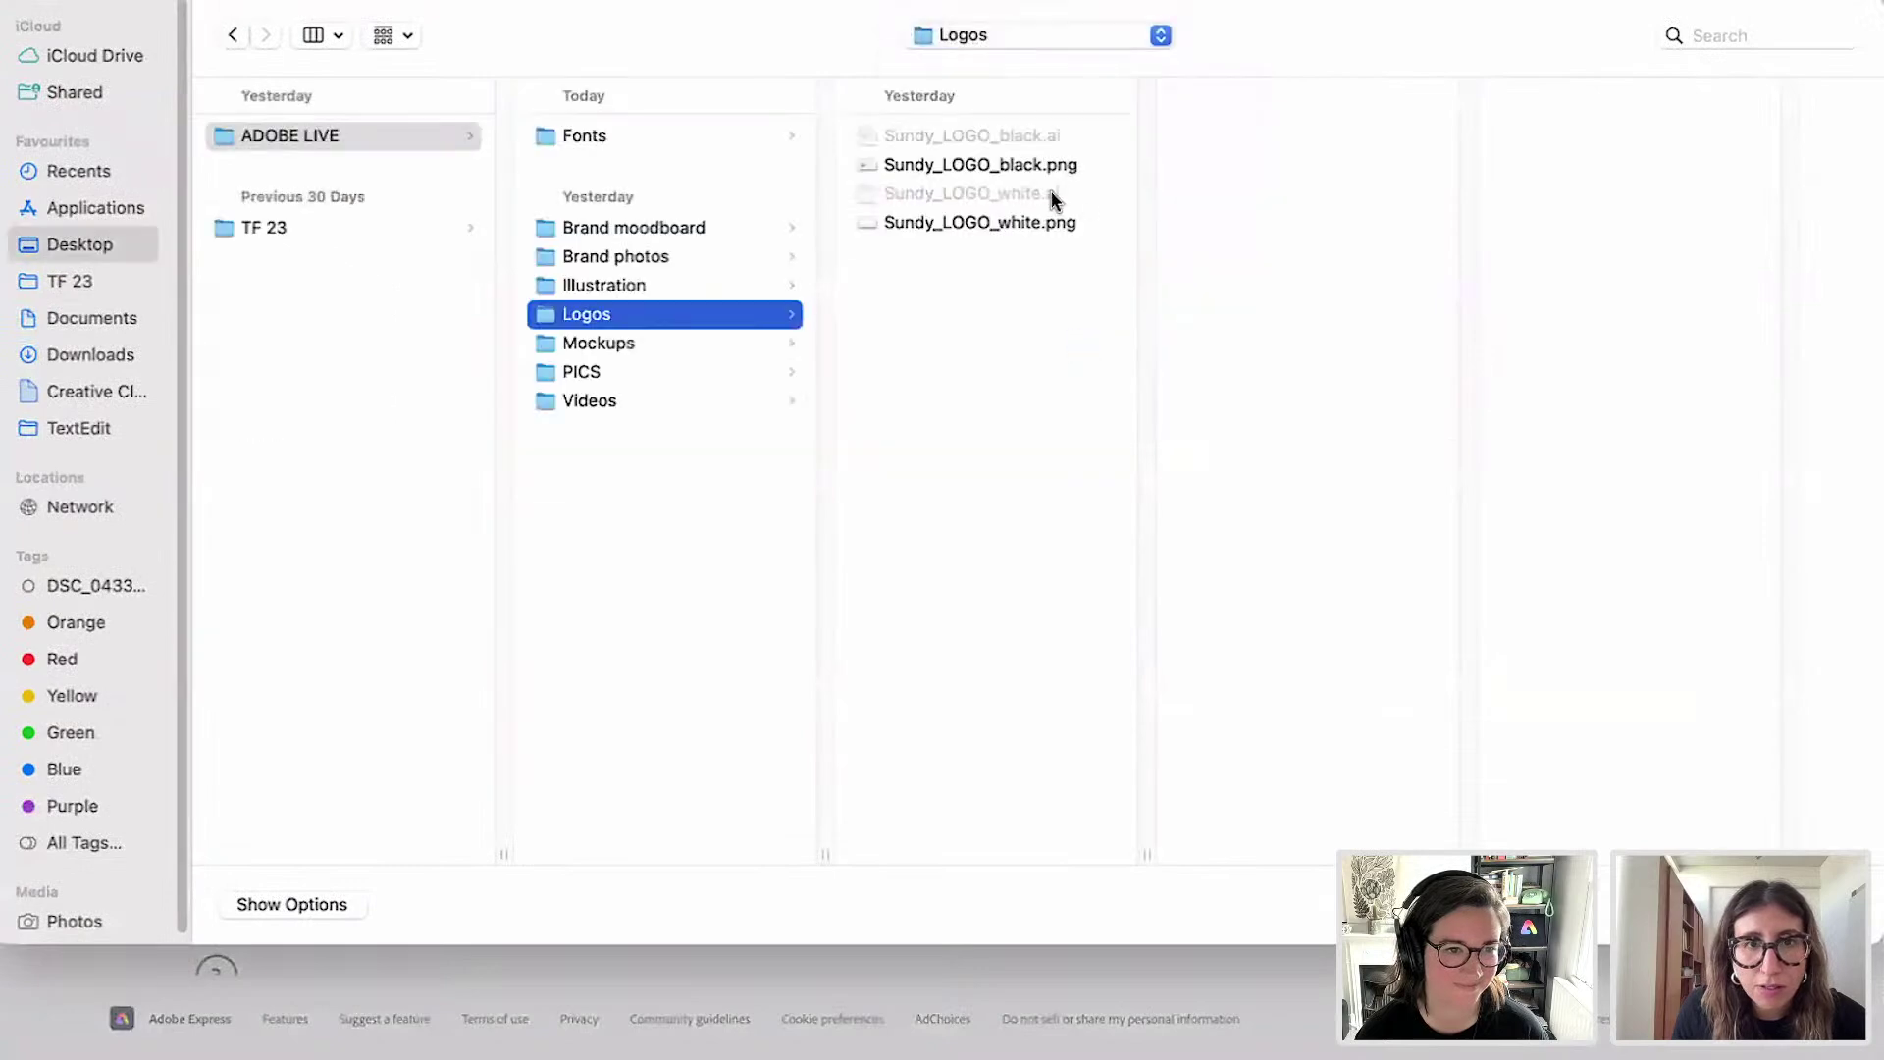
{"action": "left_click", "coordinate": [1003, 167]}
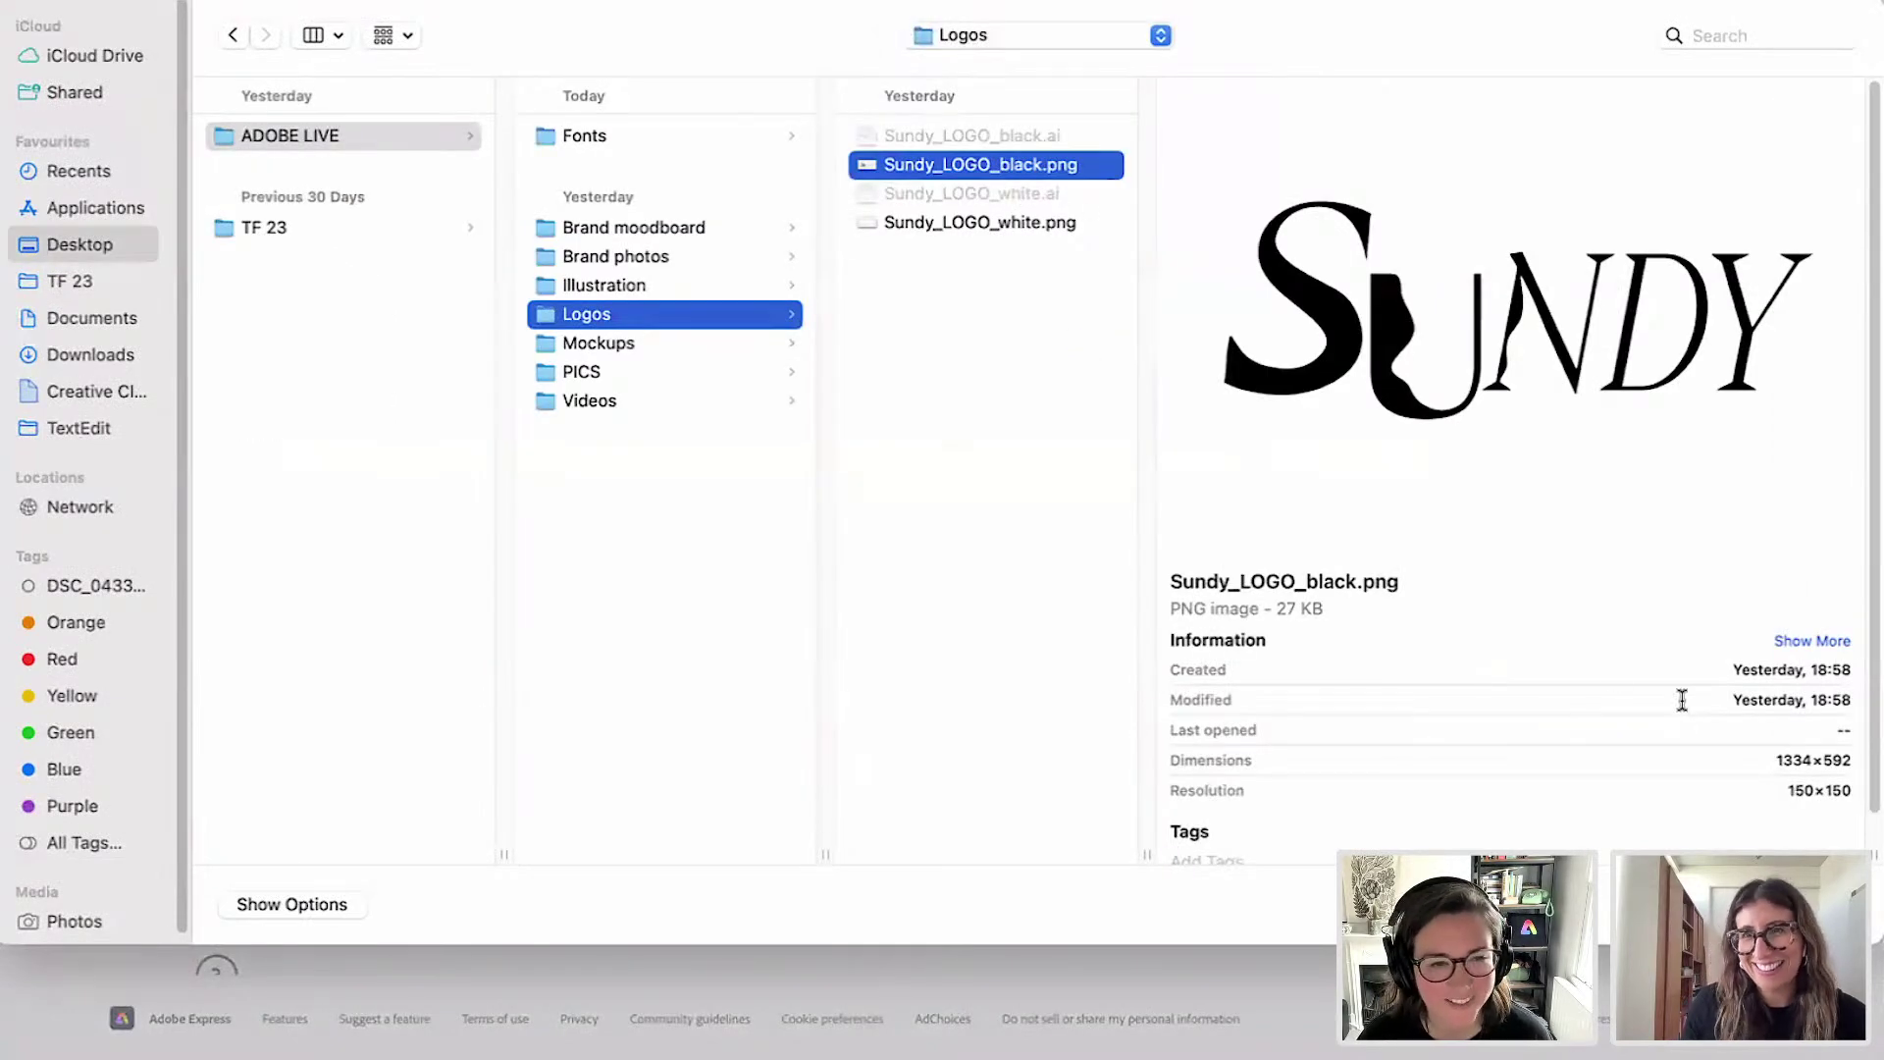
{"action": "key", "text": "Return"}
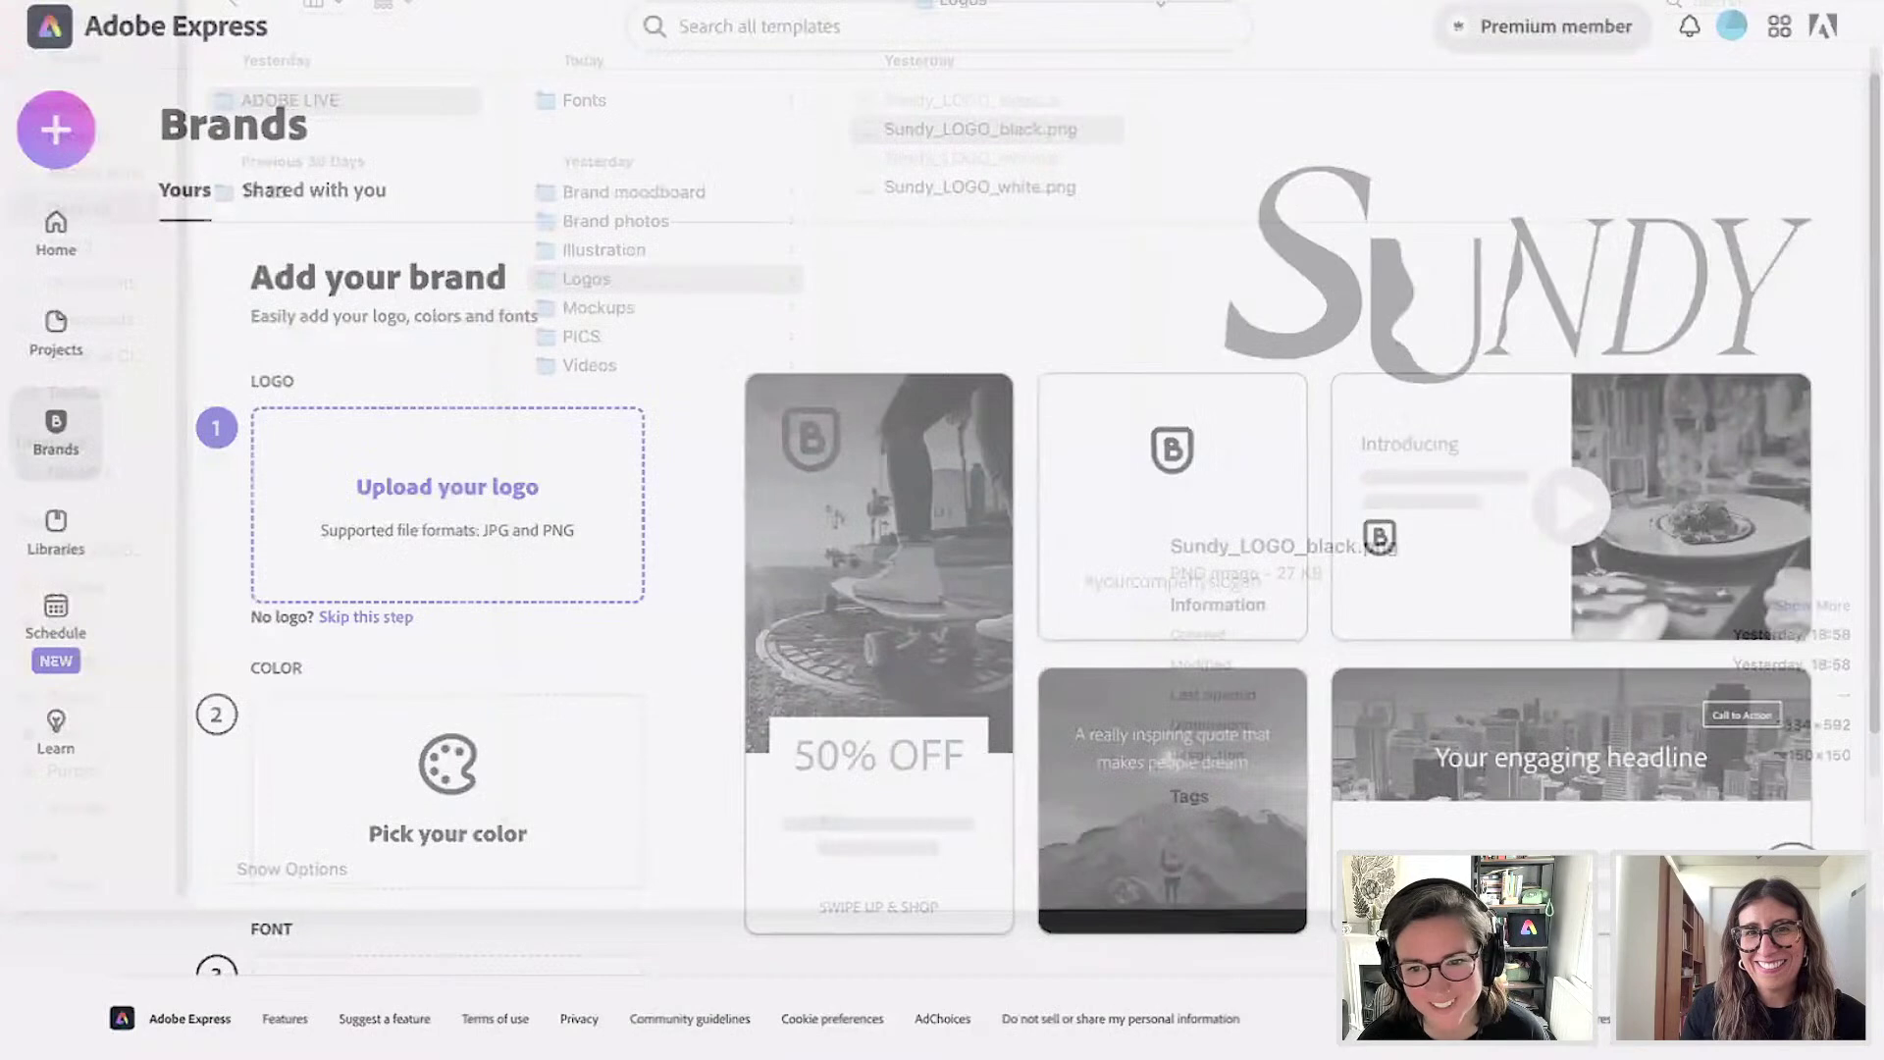
Open the brand colour picker, then switch to TextEdit and copy the first hex code, DBA683, from the colour note.
{"action": "scroll", "coordinate": [715, 665], "scroll_direction": "down", "scroll_amount": 2}
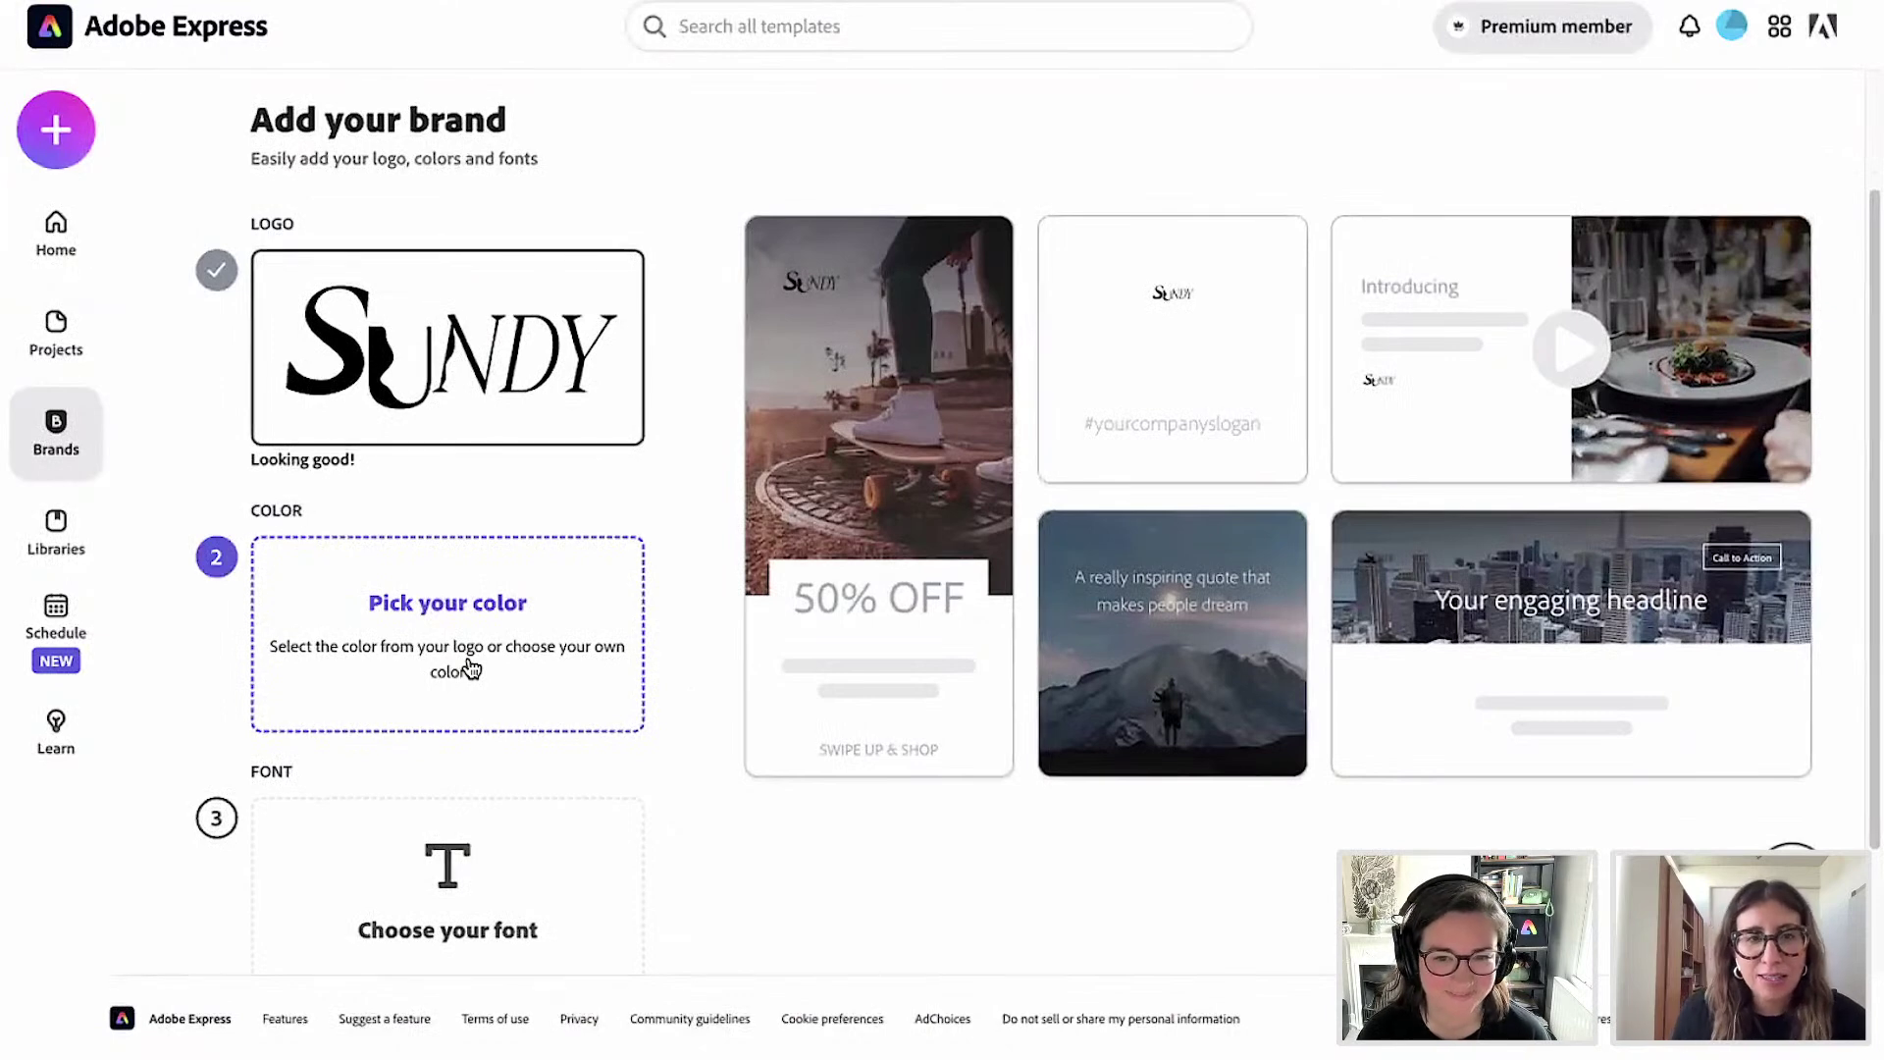
{"action": "left_click", "coordinate": [472, 669]}
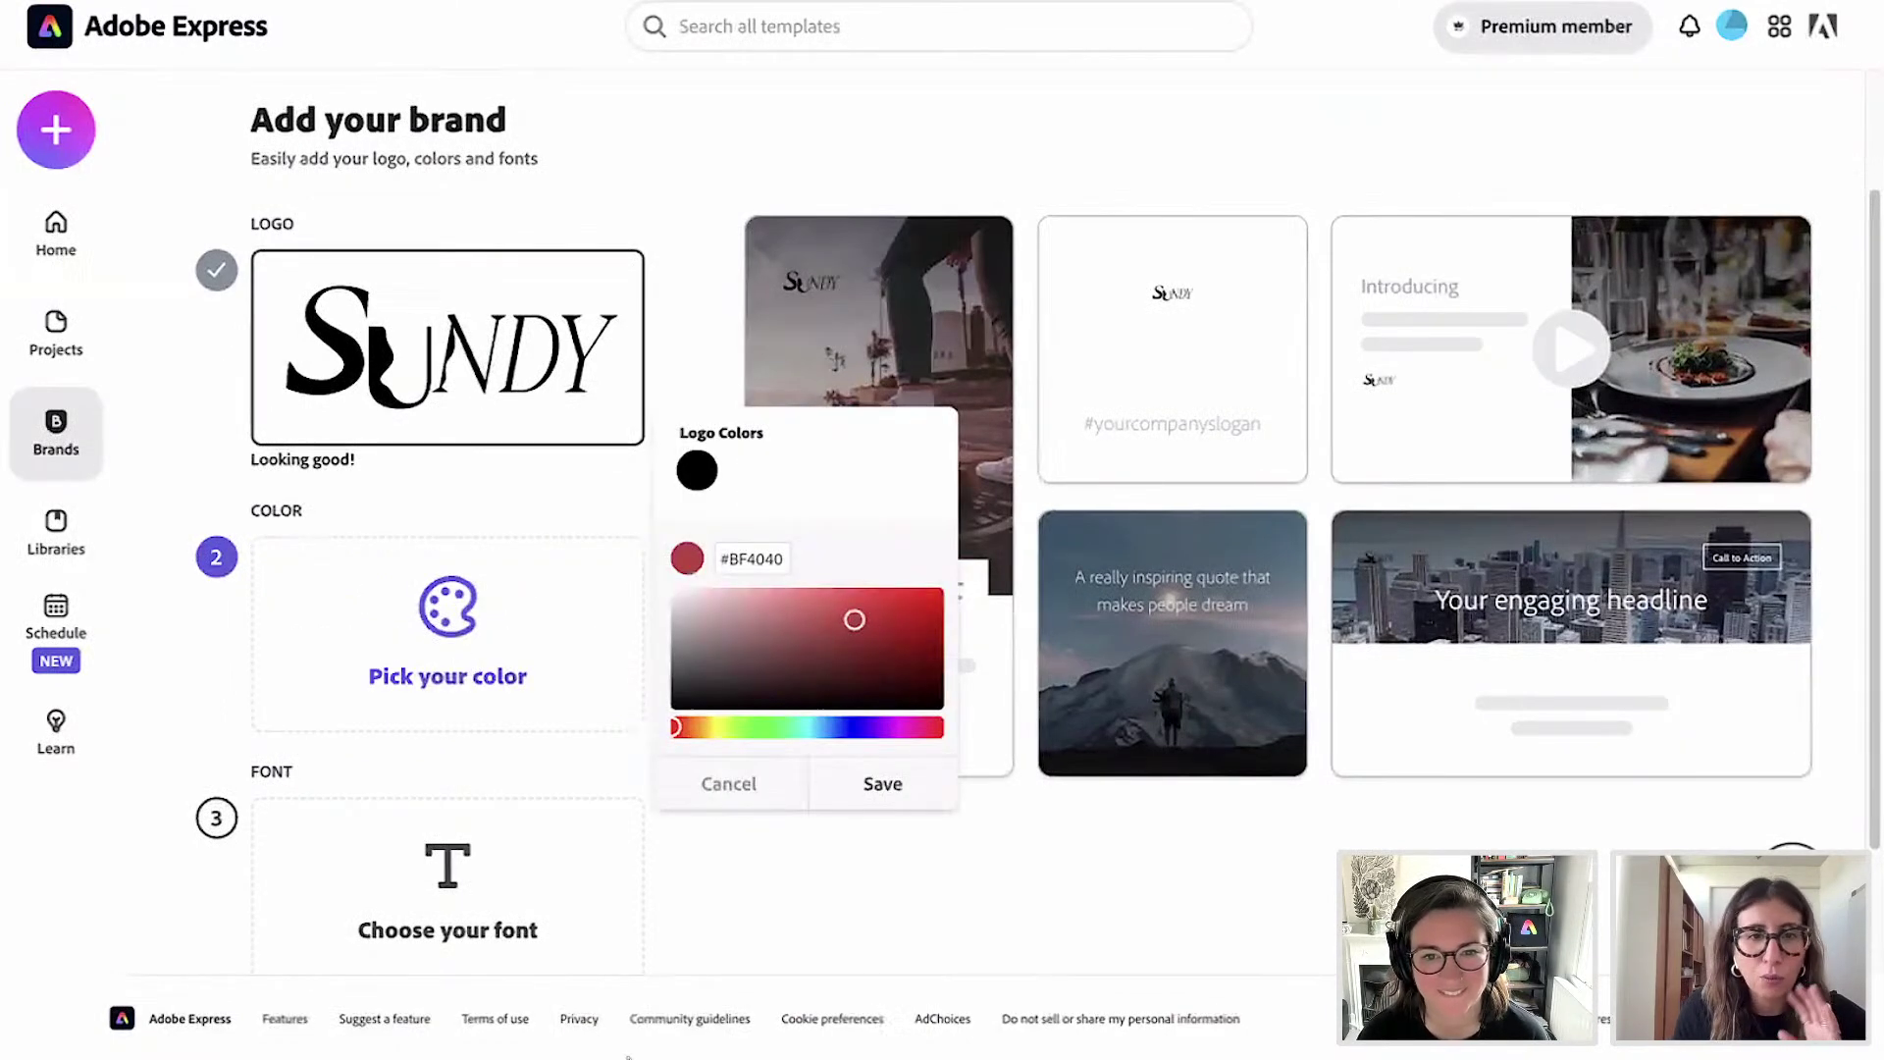
{"action": "mouse_move", "coordinate": [1217, 1056]}
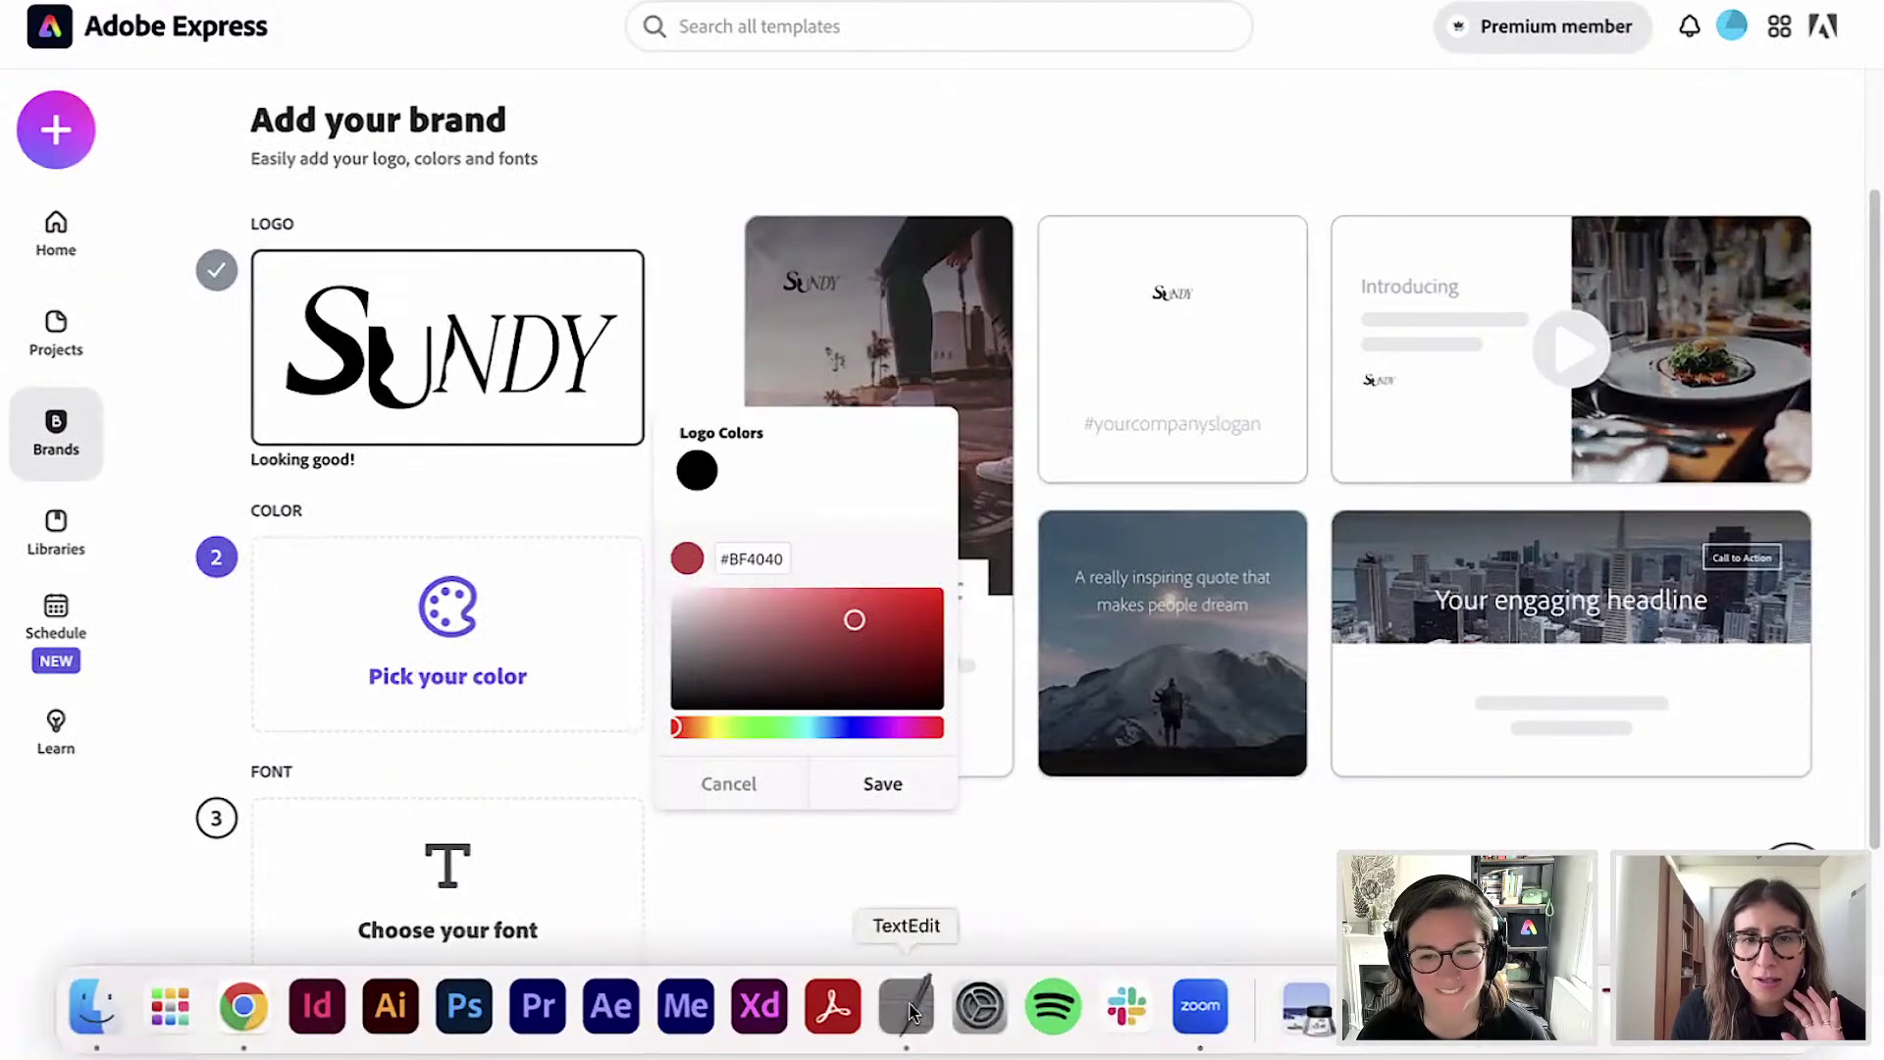
{"action": "left_click", "coordinate": [906, 1006]}
{"action": "double_click", "coordinate": [1318, 474]}
{"action": "key", "text": "super+c"}
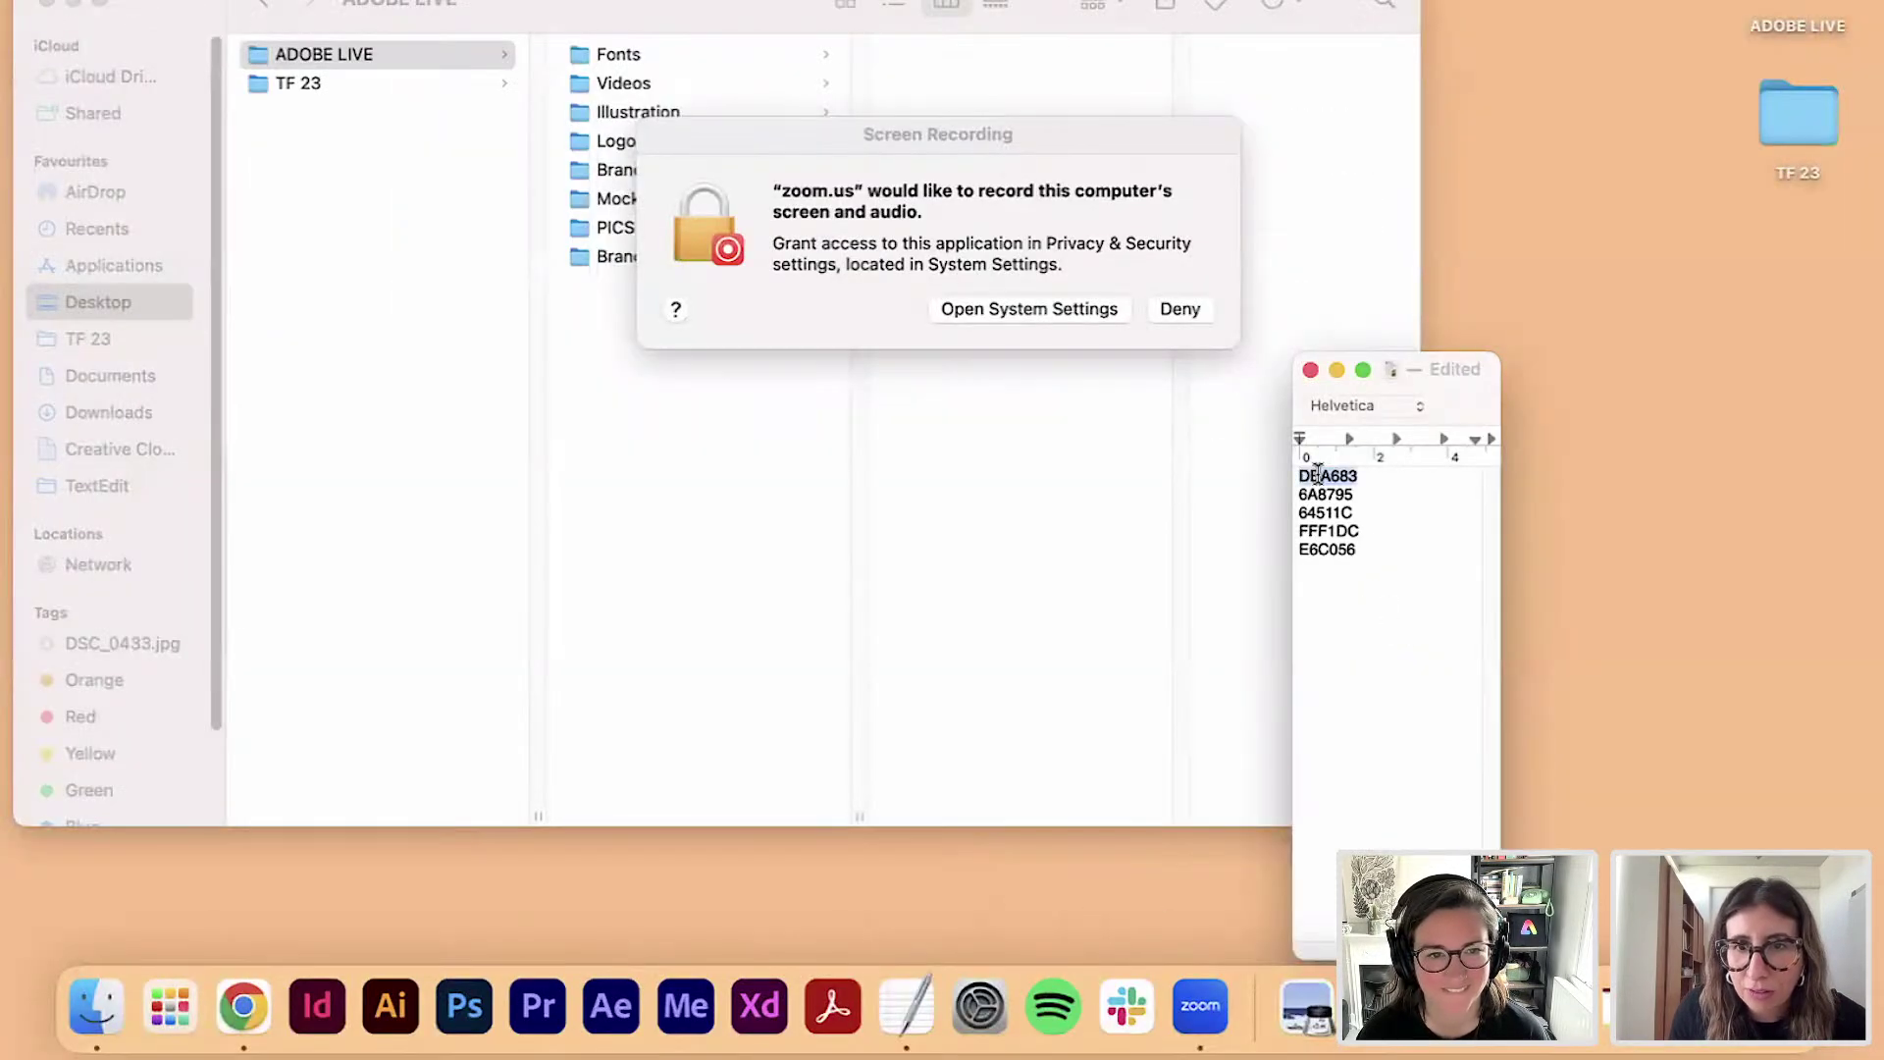
Switch back to the Adobe Express browser window and save #DBA683 as the brand colour.
{"action": "left_click", "coordinate": [1606, 1006]}
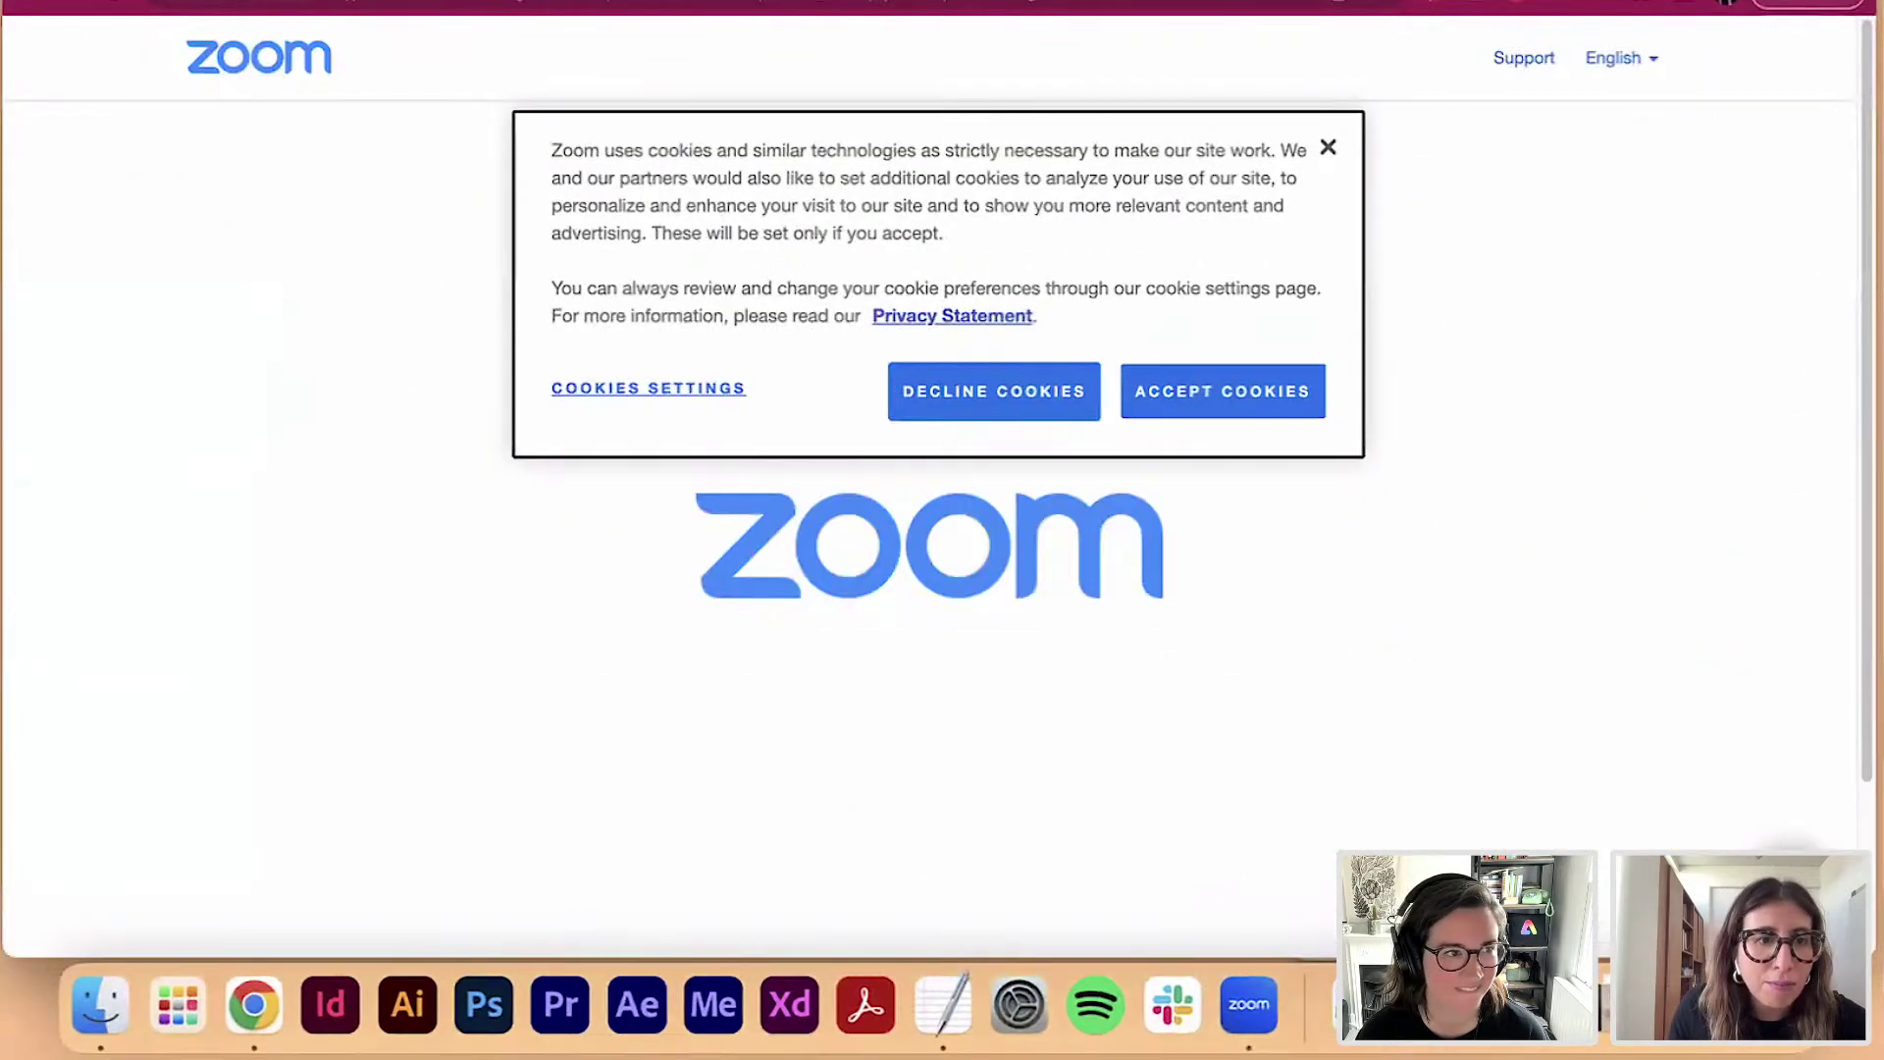
{"action": "key", "text": "super+m"}
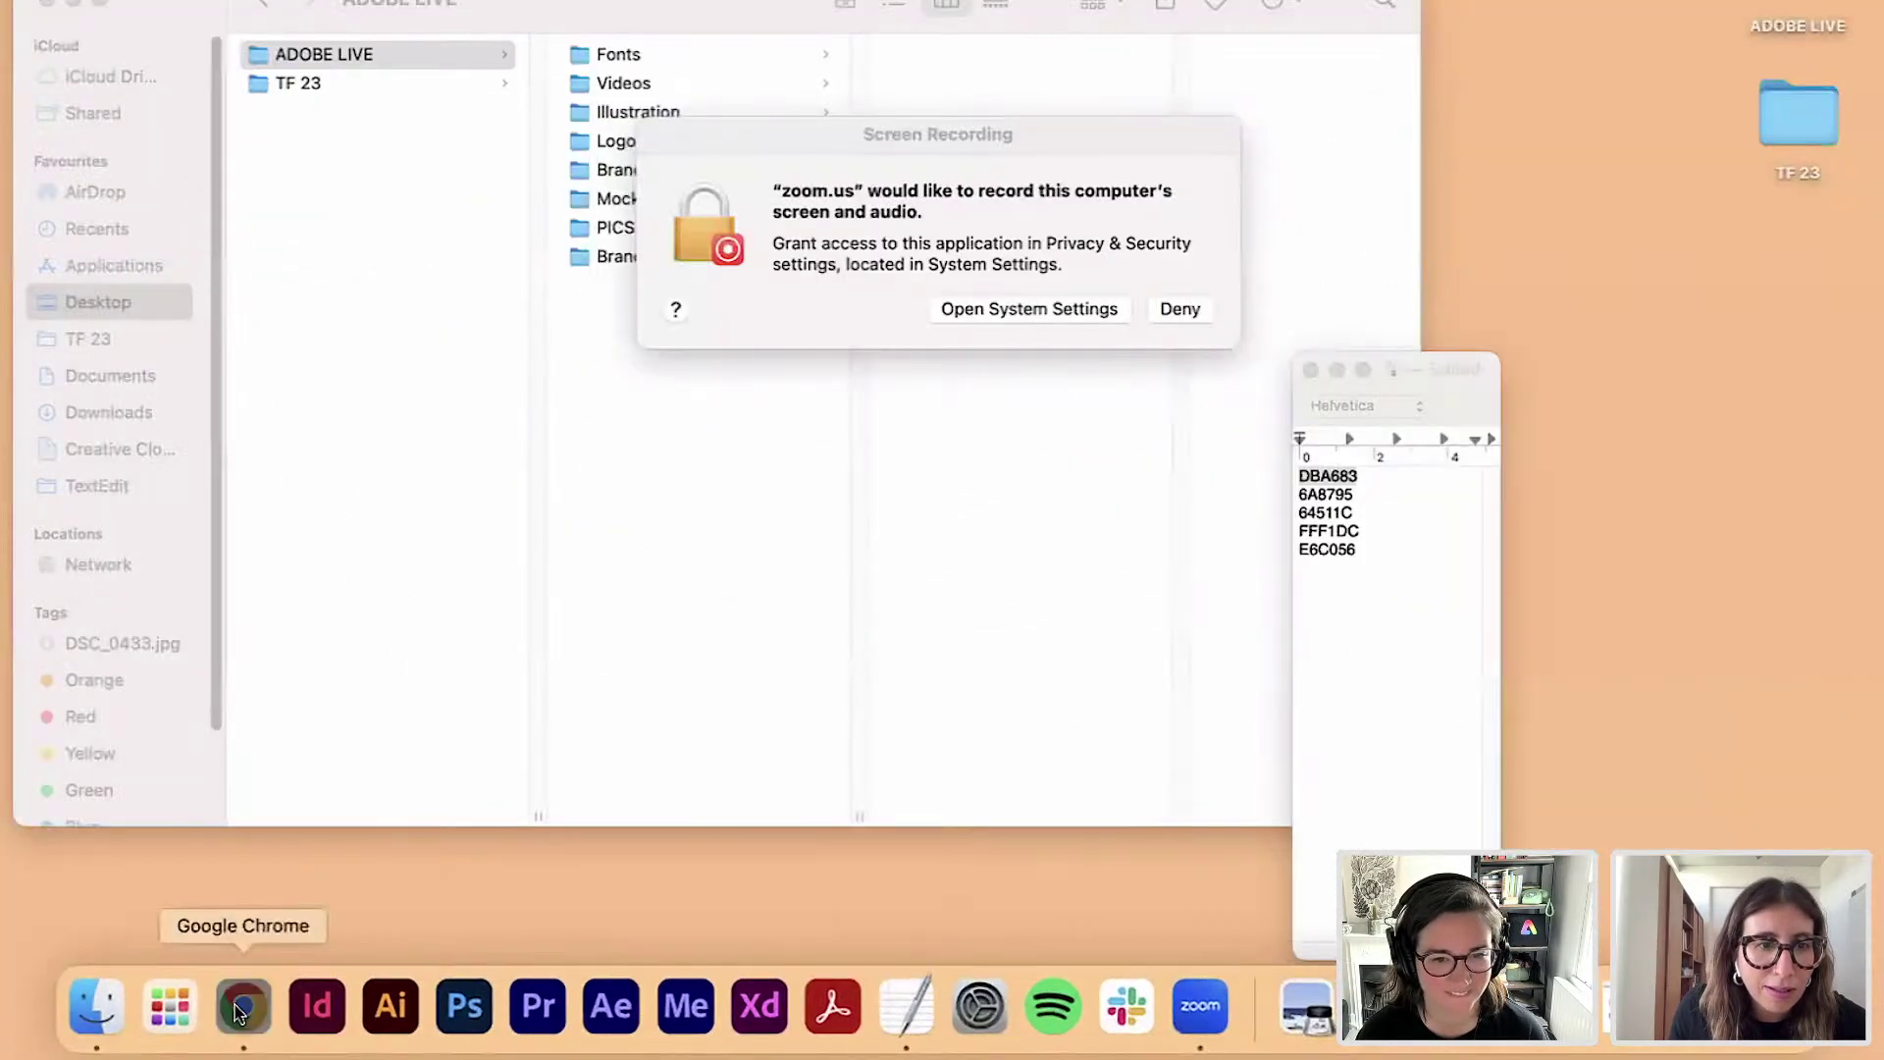
{"action": "right_click", "coordinate": [237, 1009]}
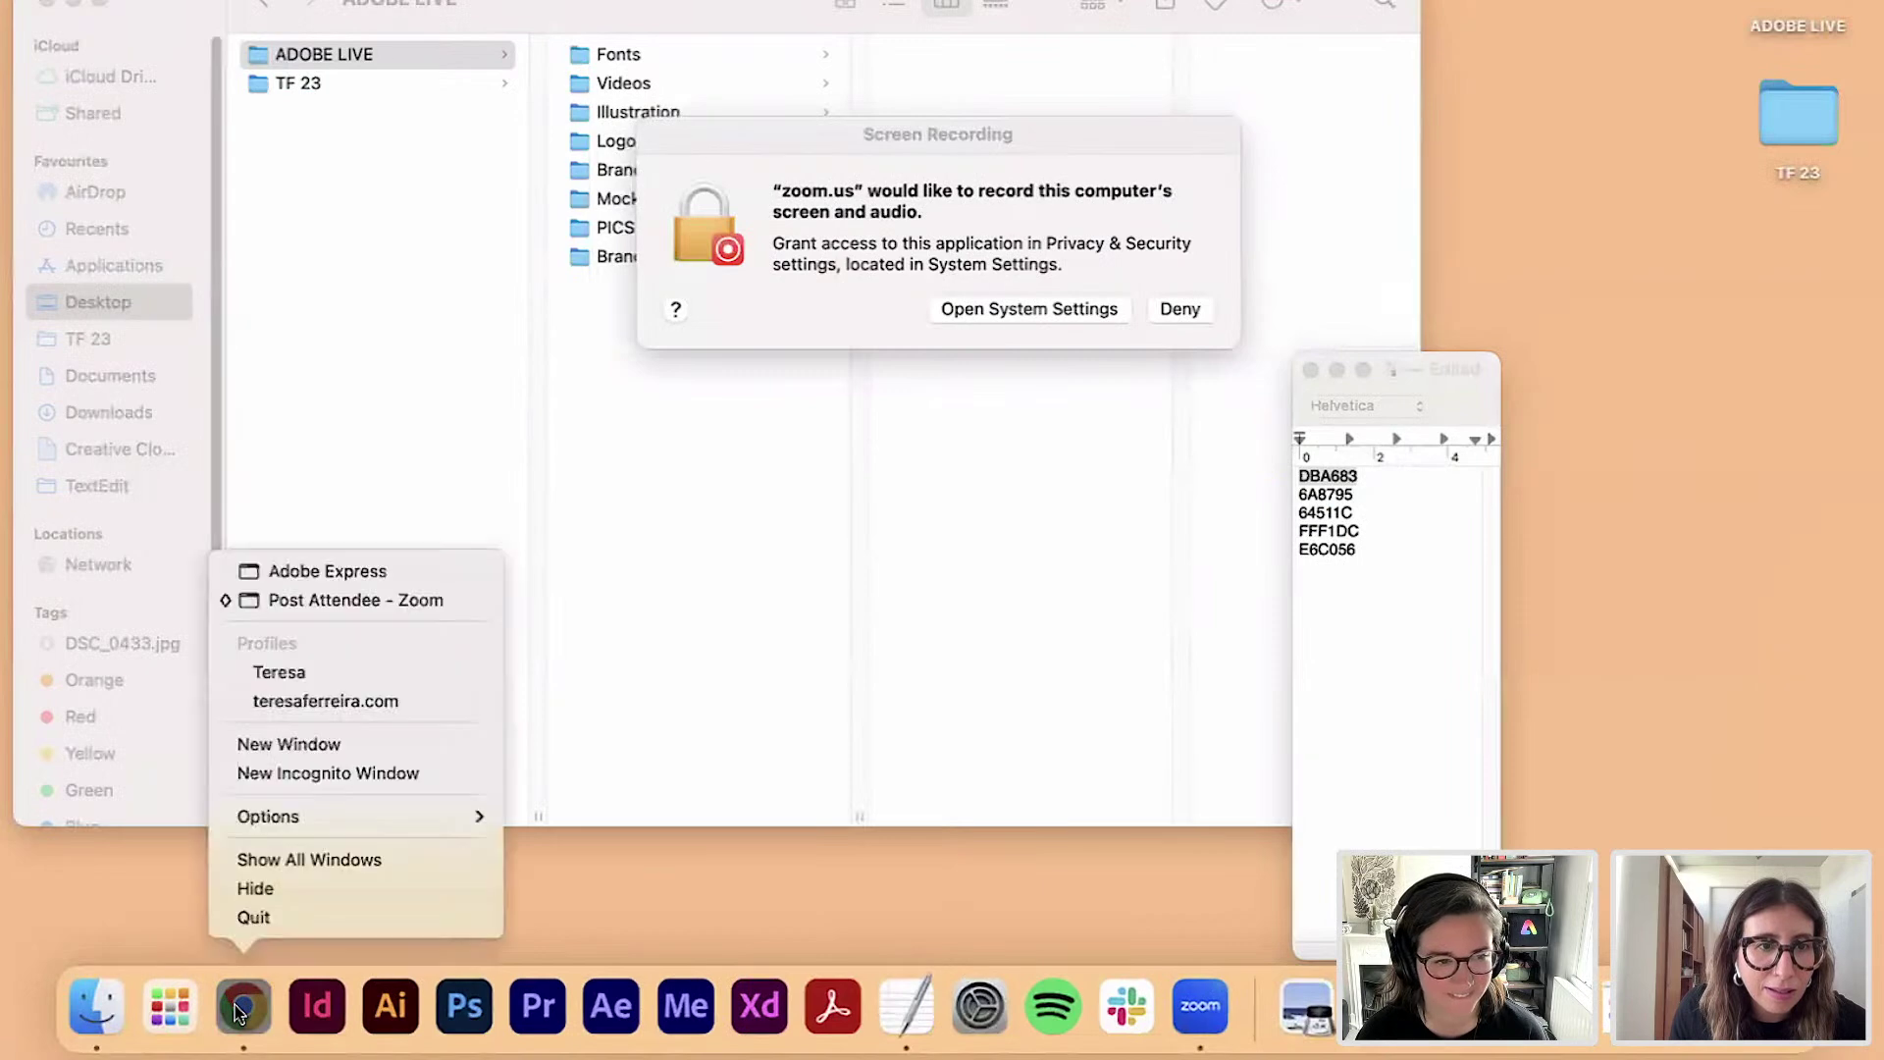
{"action": "left_click", "coordinate": [271, 569]}
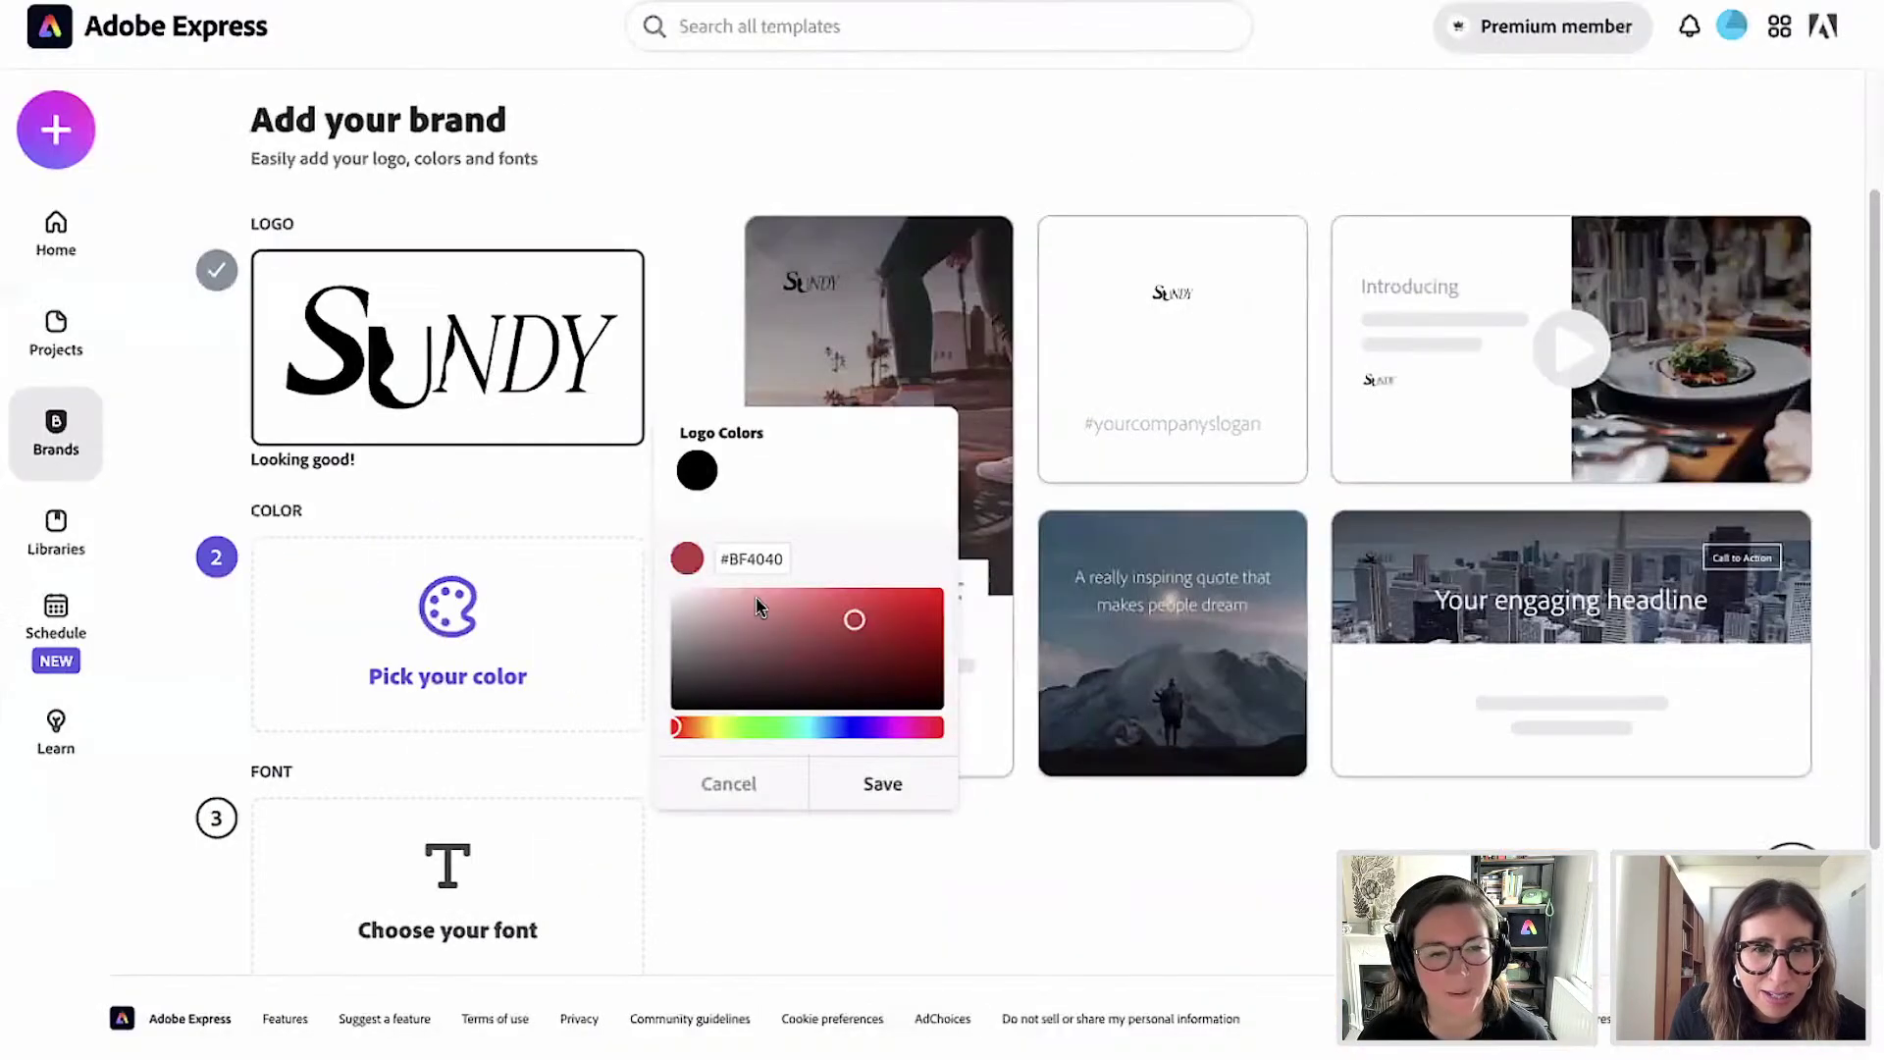
{"action": "double_click", "coordinate": [754, 556]}
{"action": "key", "text": "super+v"}
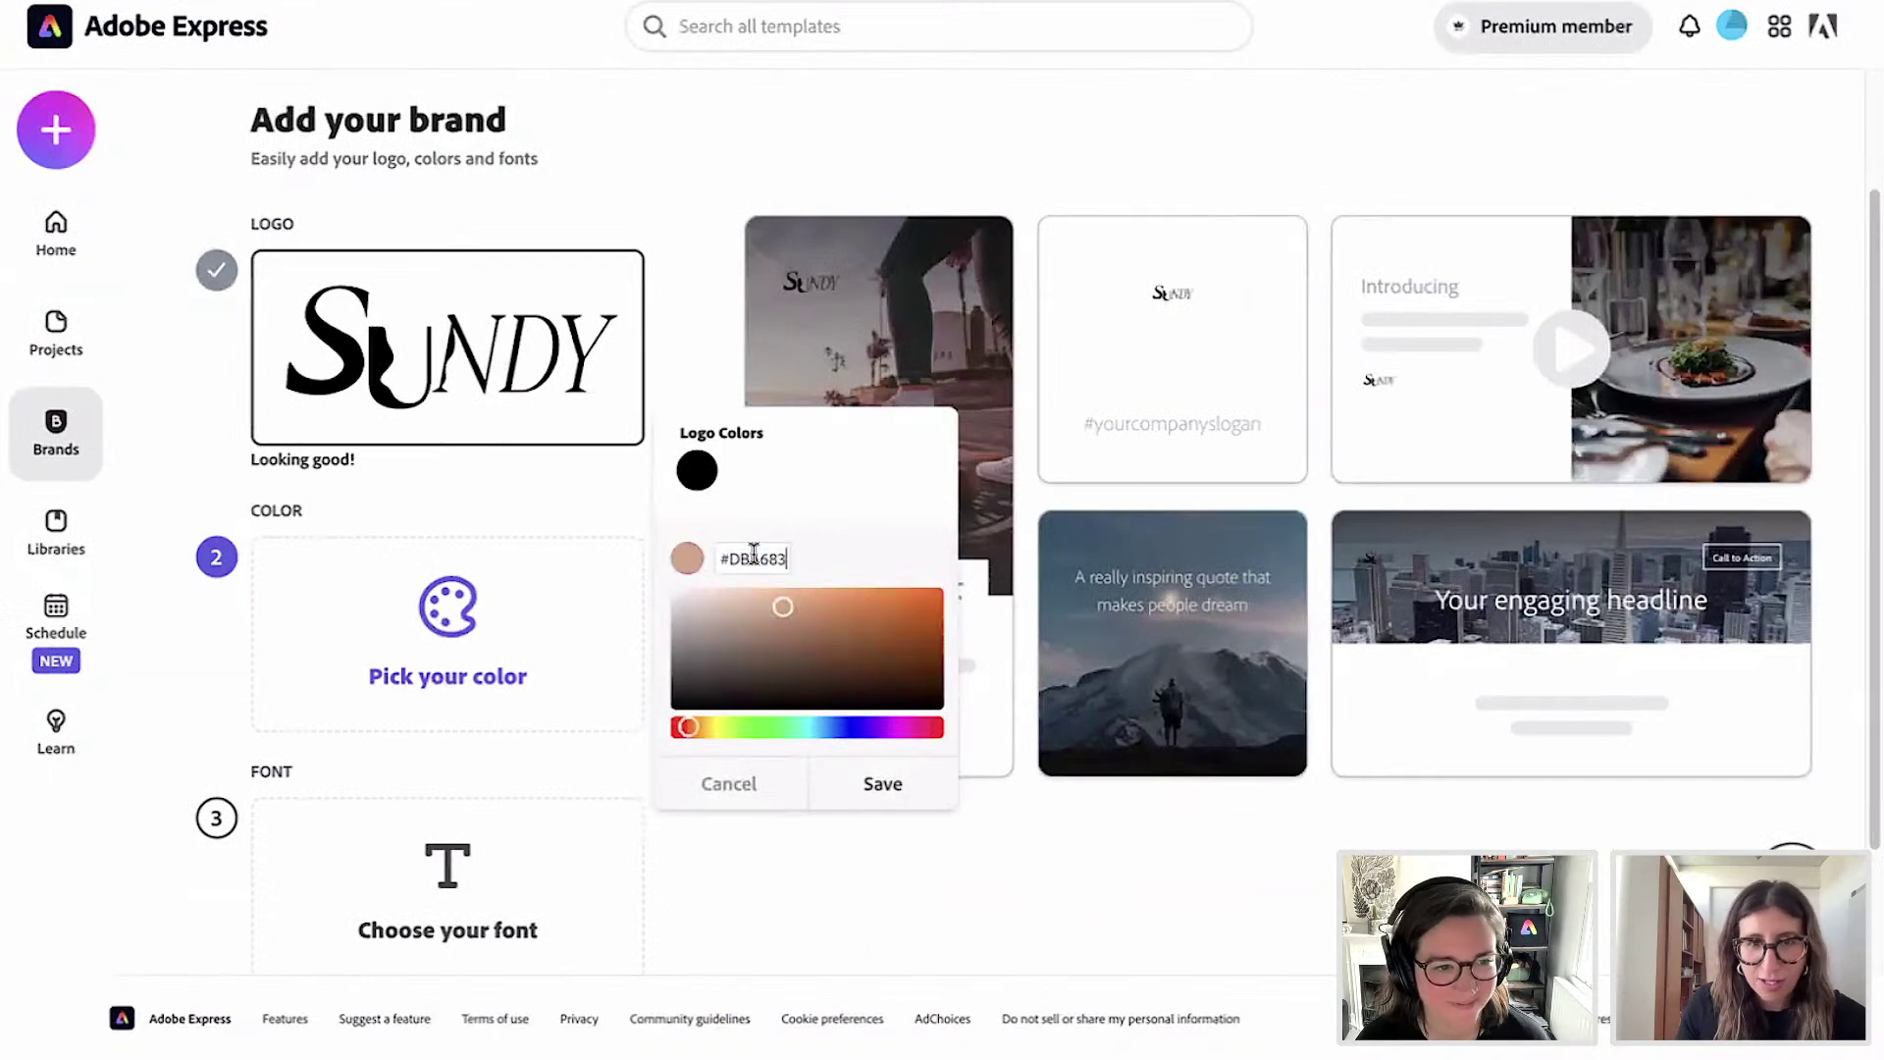
{"action": "left_click", "coordinate": [881, 795]}
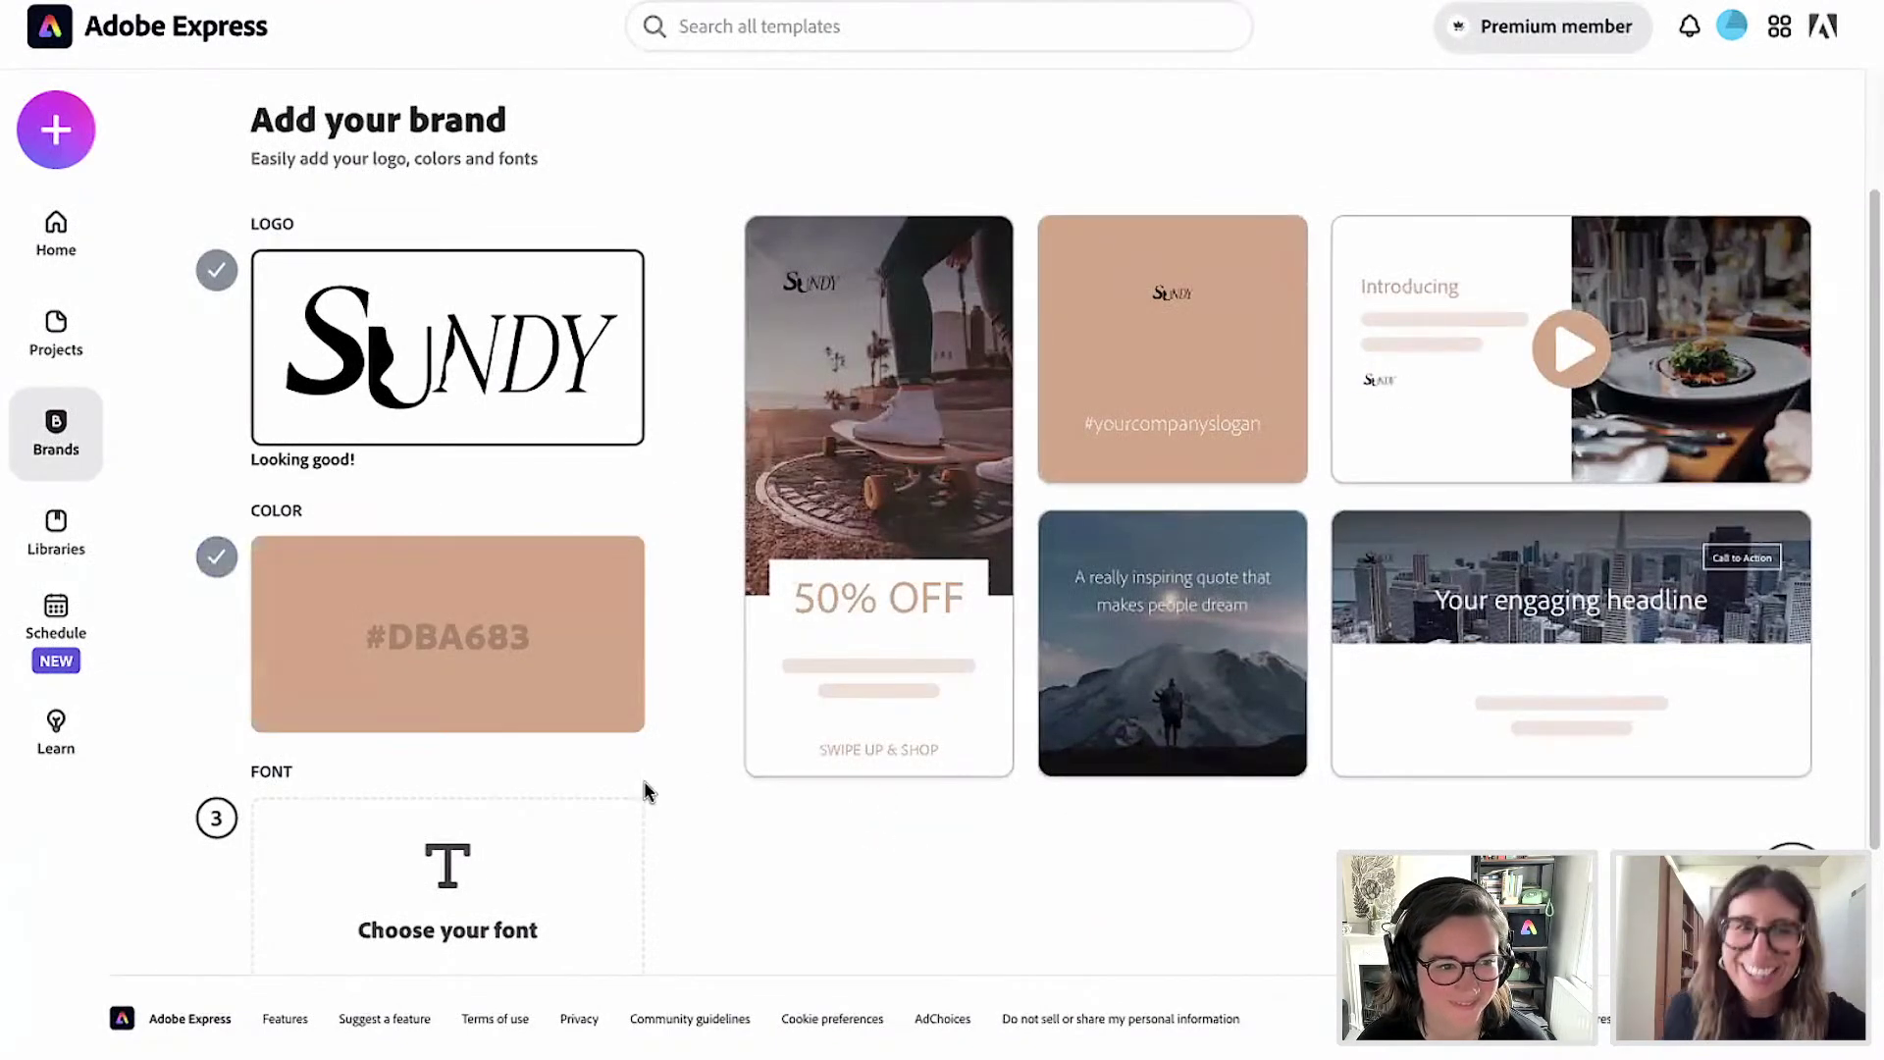
Upload Syne-Bold.ttf from the Fonts folder as the brand font, accepting the font rights agreement.
{"action": "scroll", "coordinate": [664, 803], "scroll_direction": "down", "scroll_amount": 2}
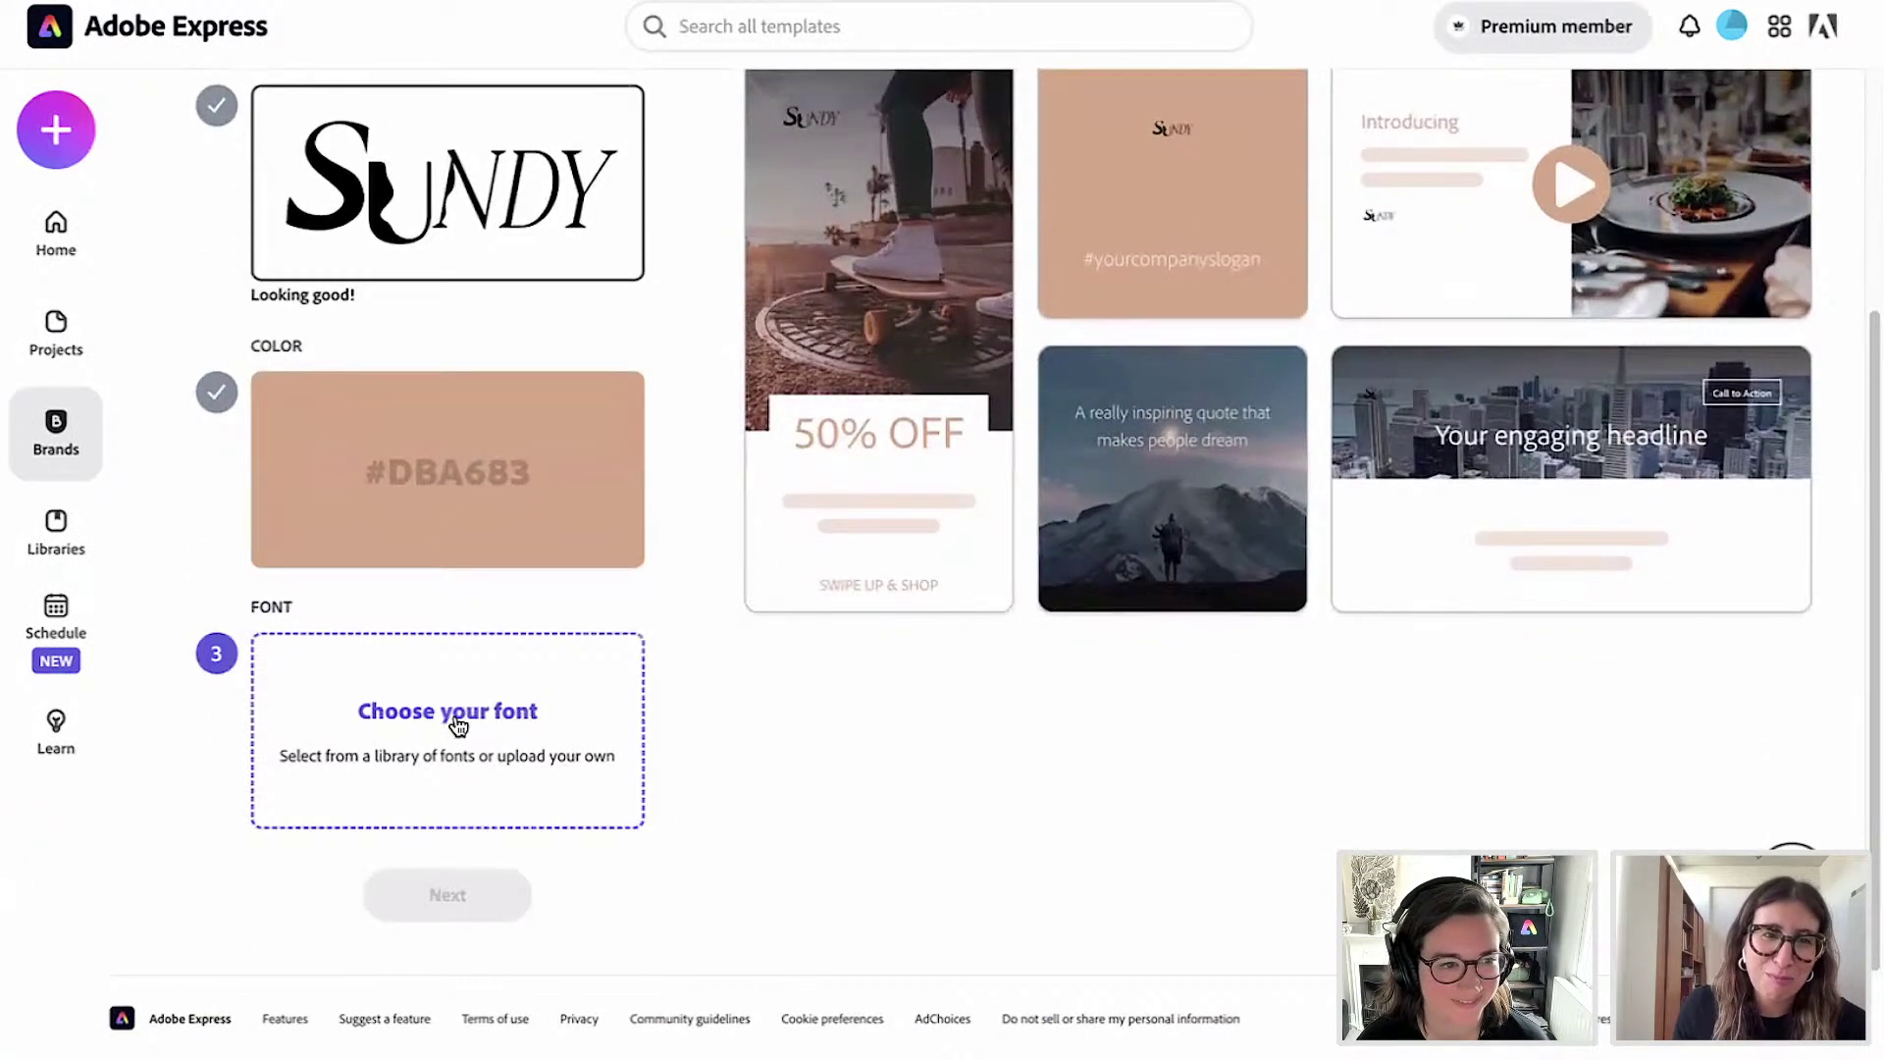
{"action": "left_click", "coordinate": [457, 726]}
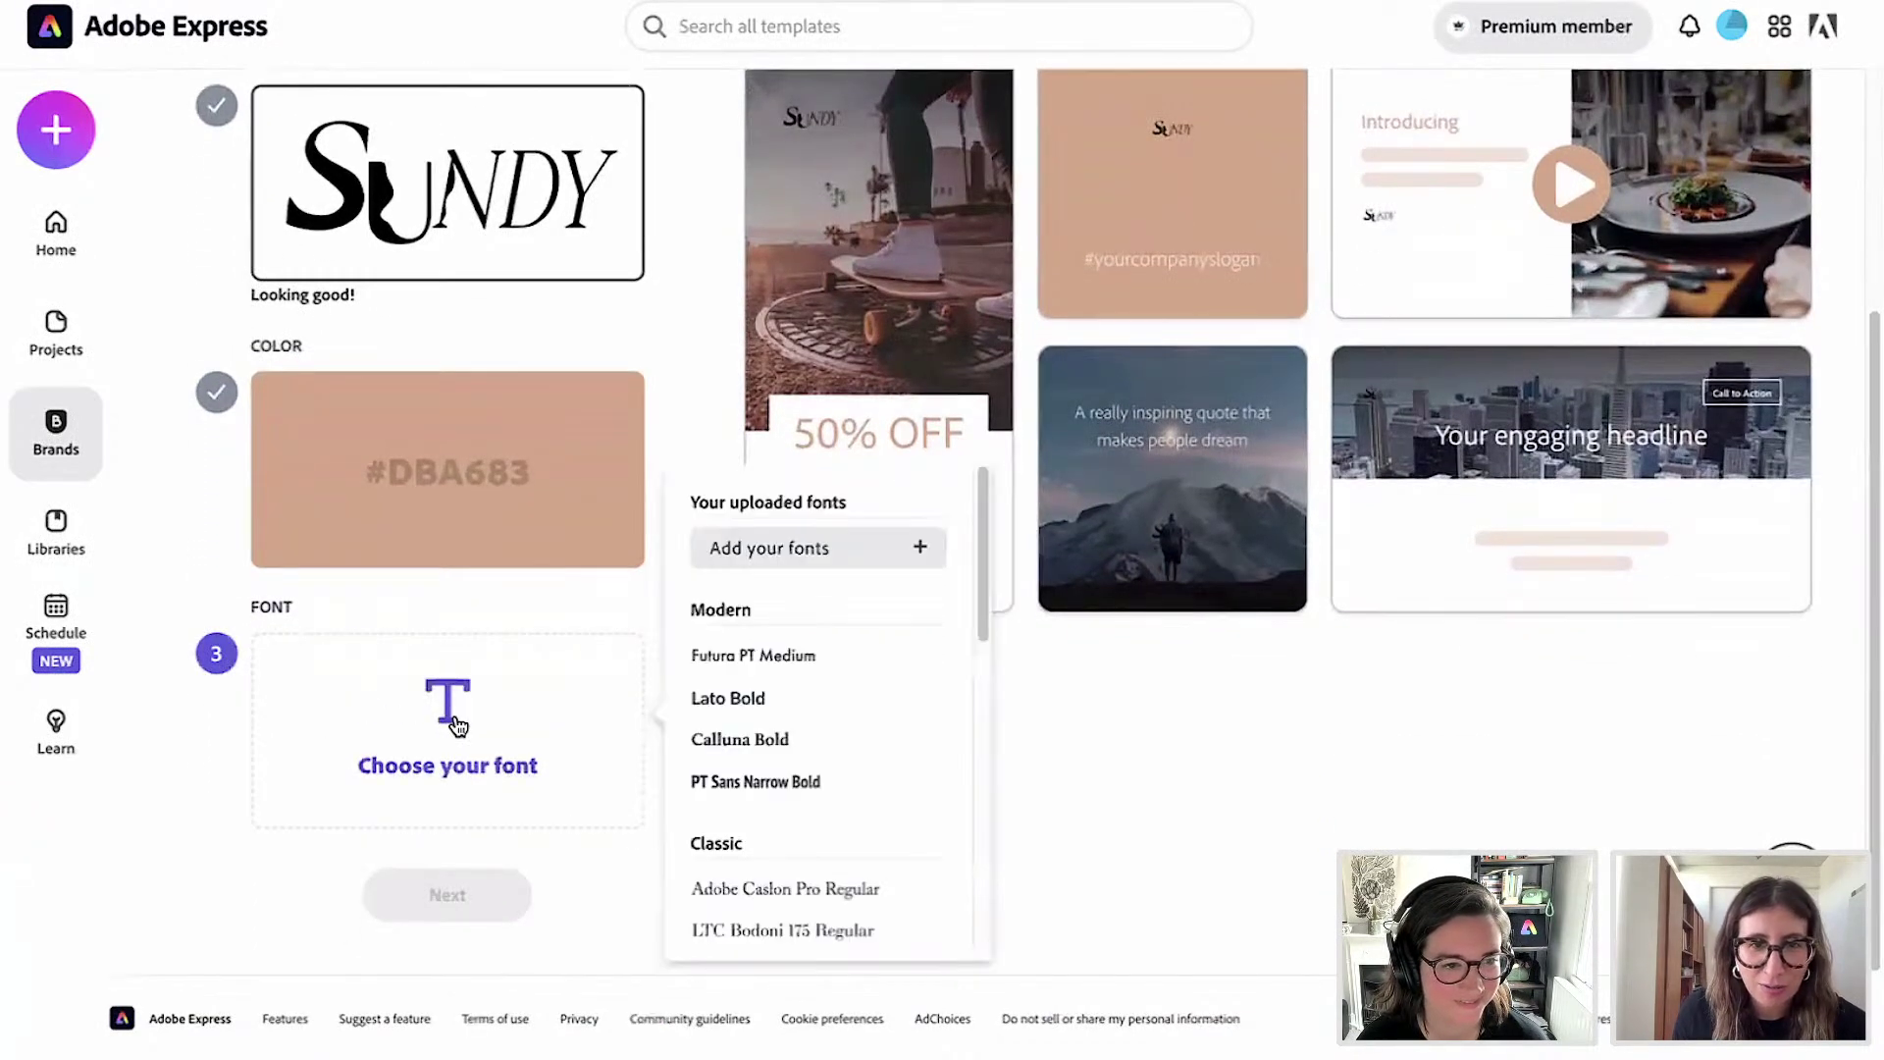
{"action": "scroll", "coordinate": [887, 908], "scroll_direction": "down", "scroll_amount": 1}
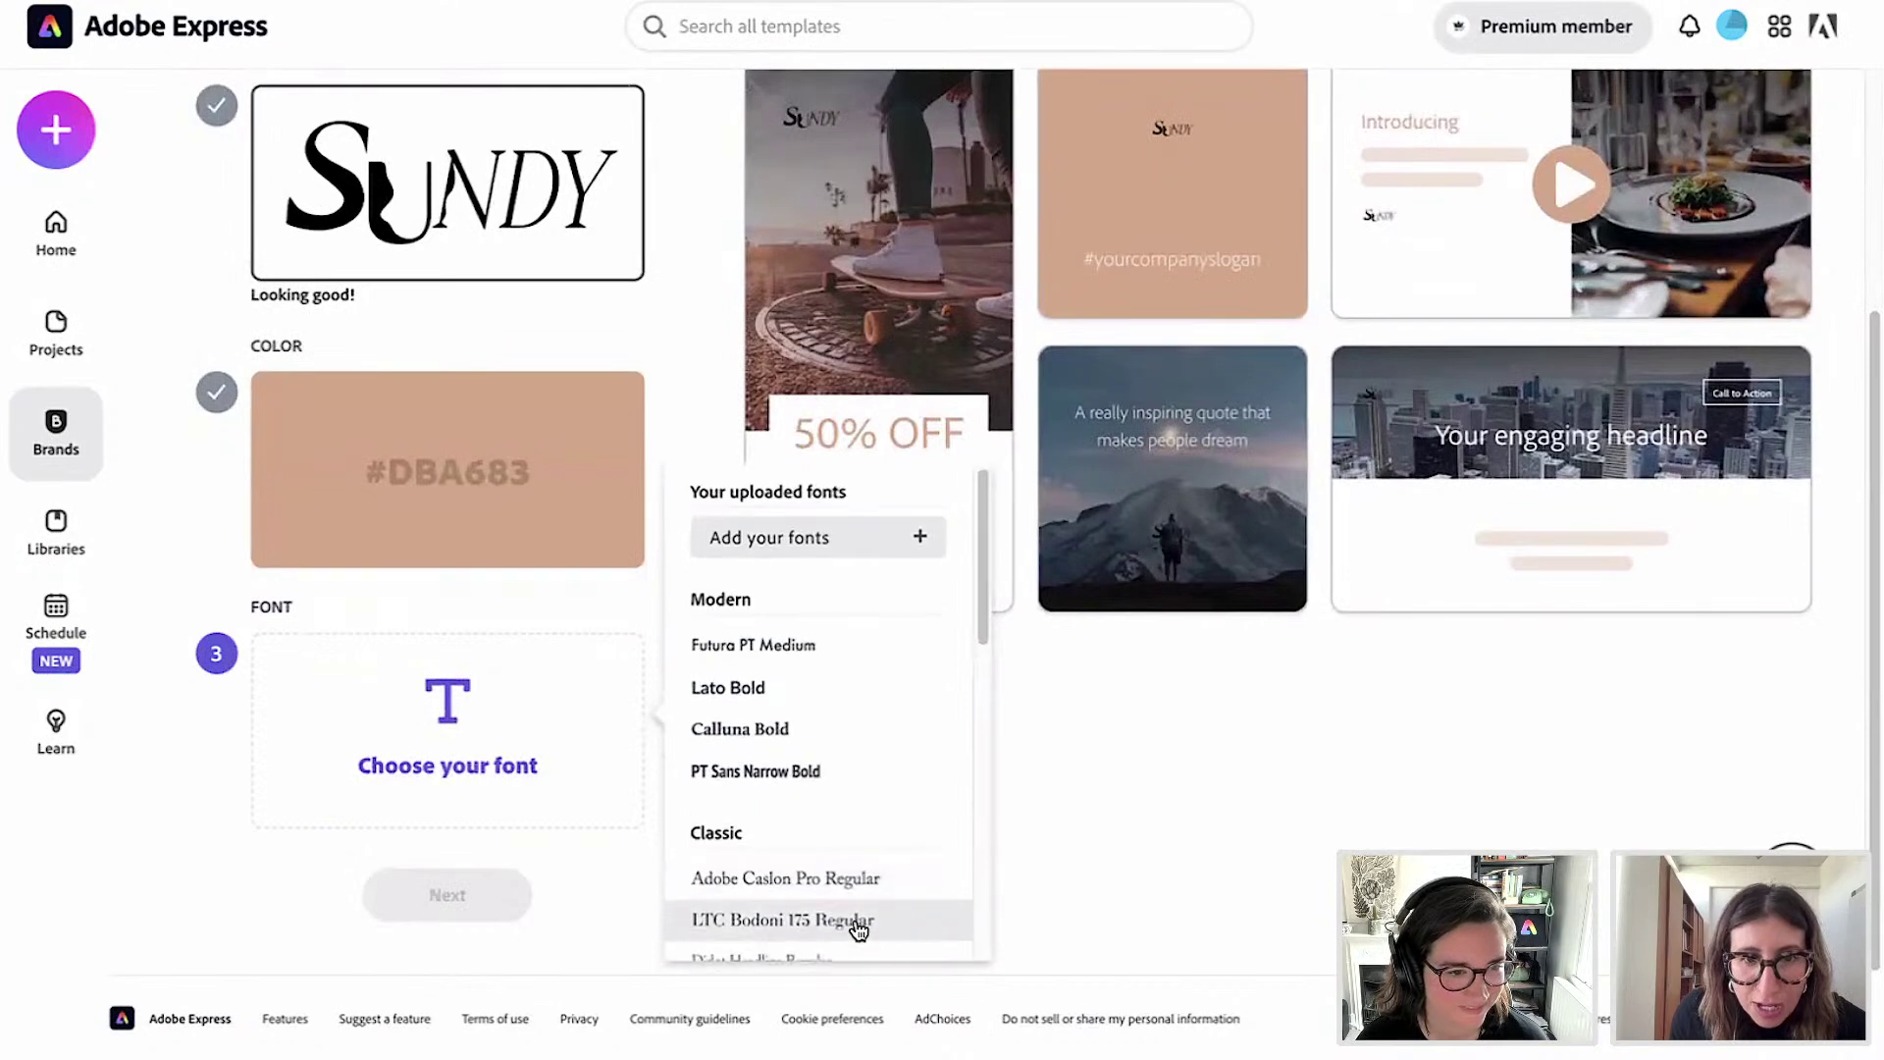
{"action": "left_click", "coordinate": [814, 548]}
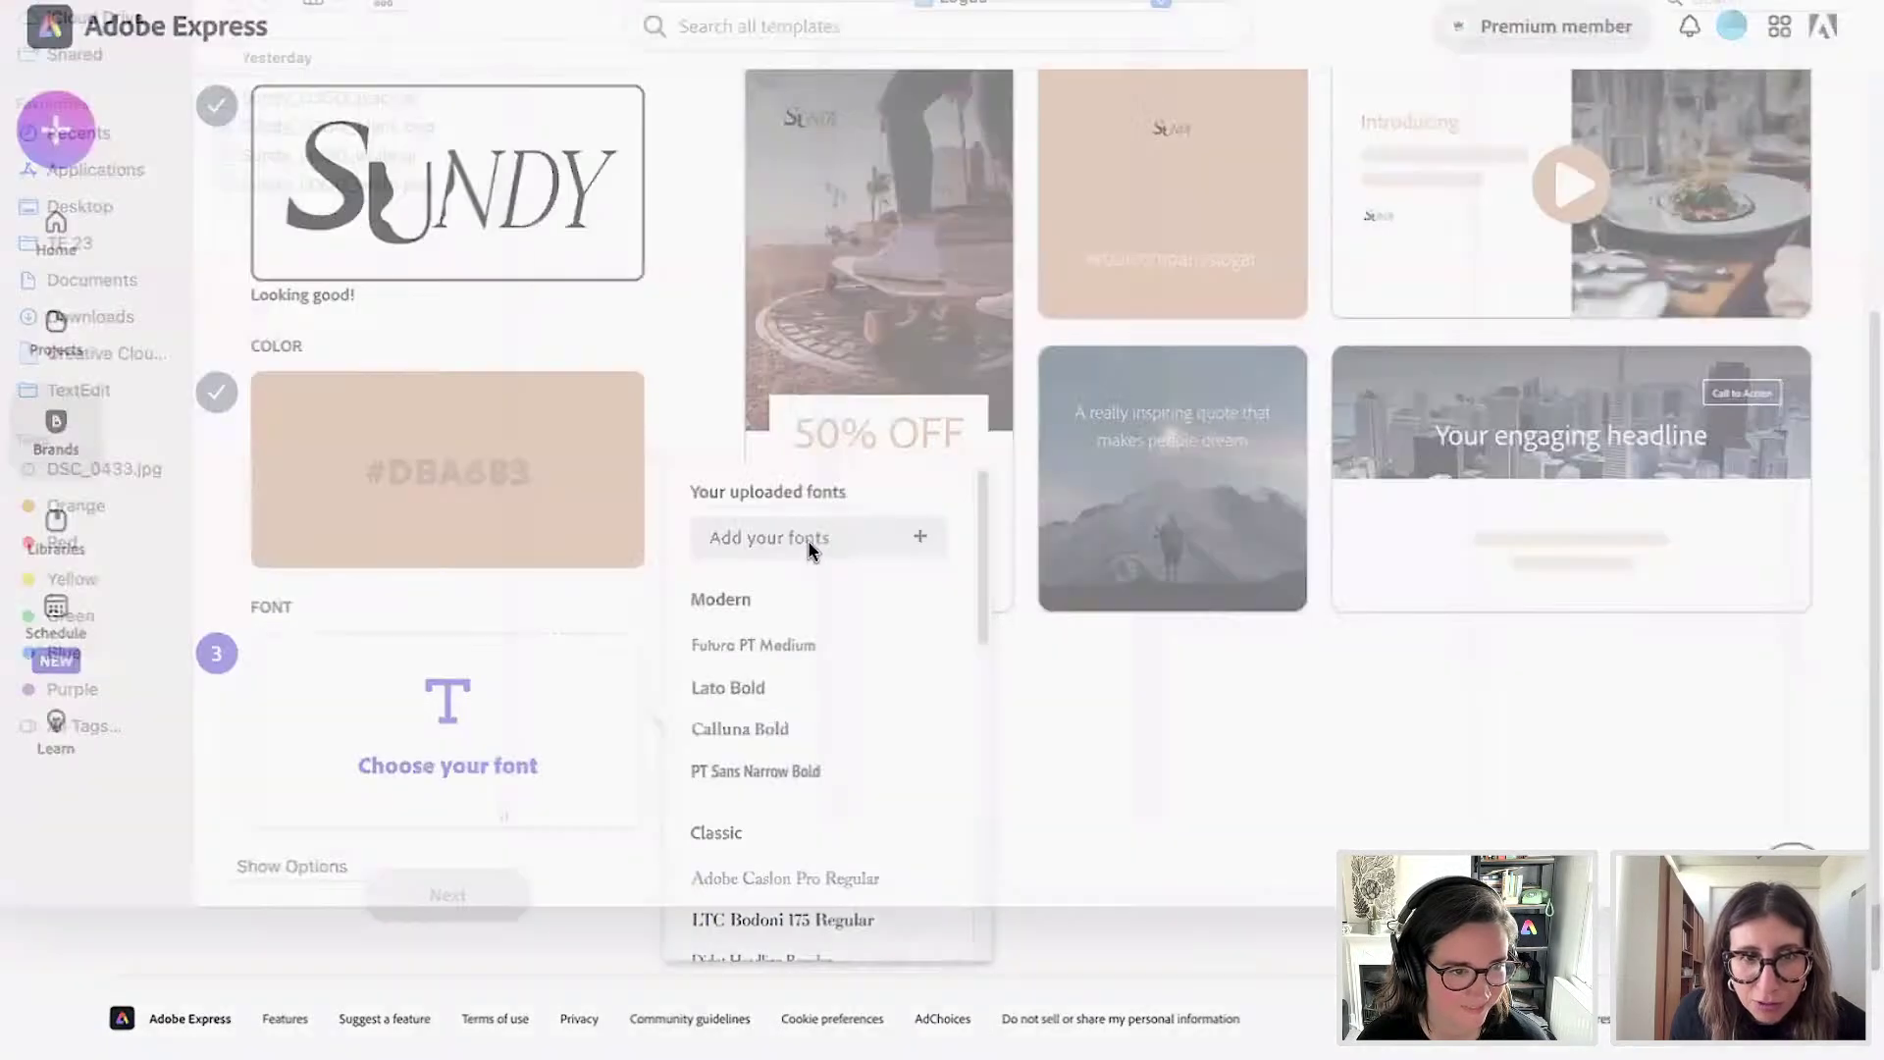
{"action": "left_click", "coordinate": [1106, 34]}
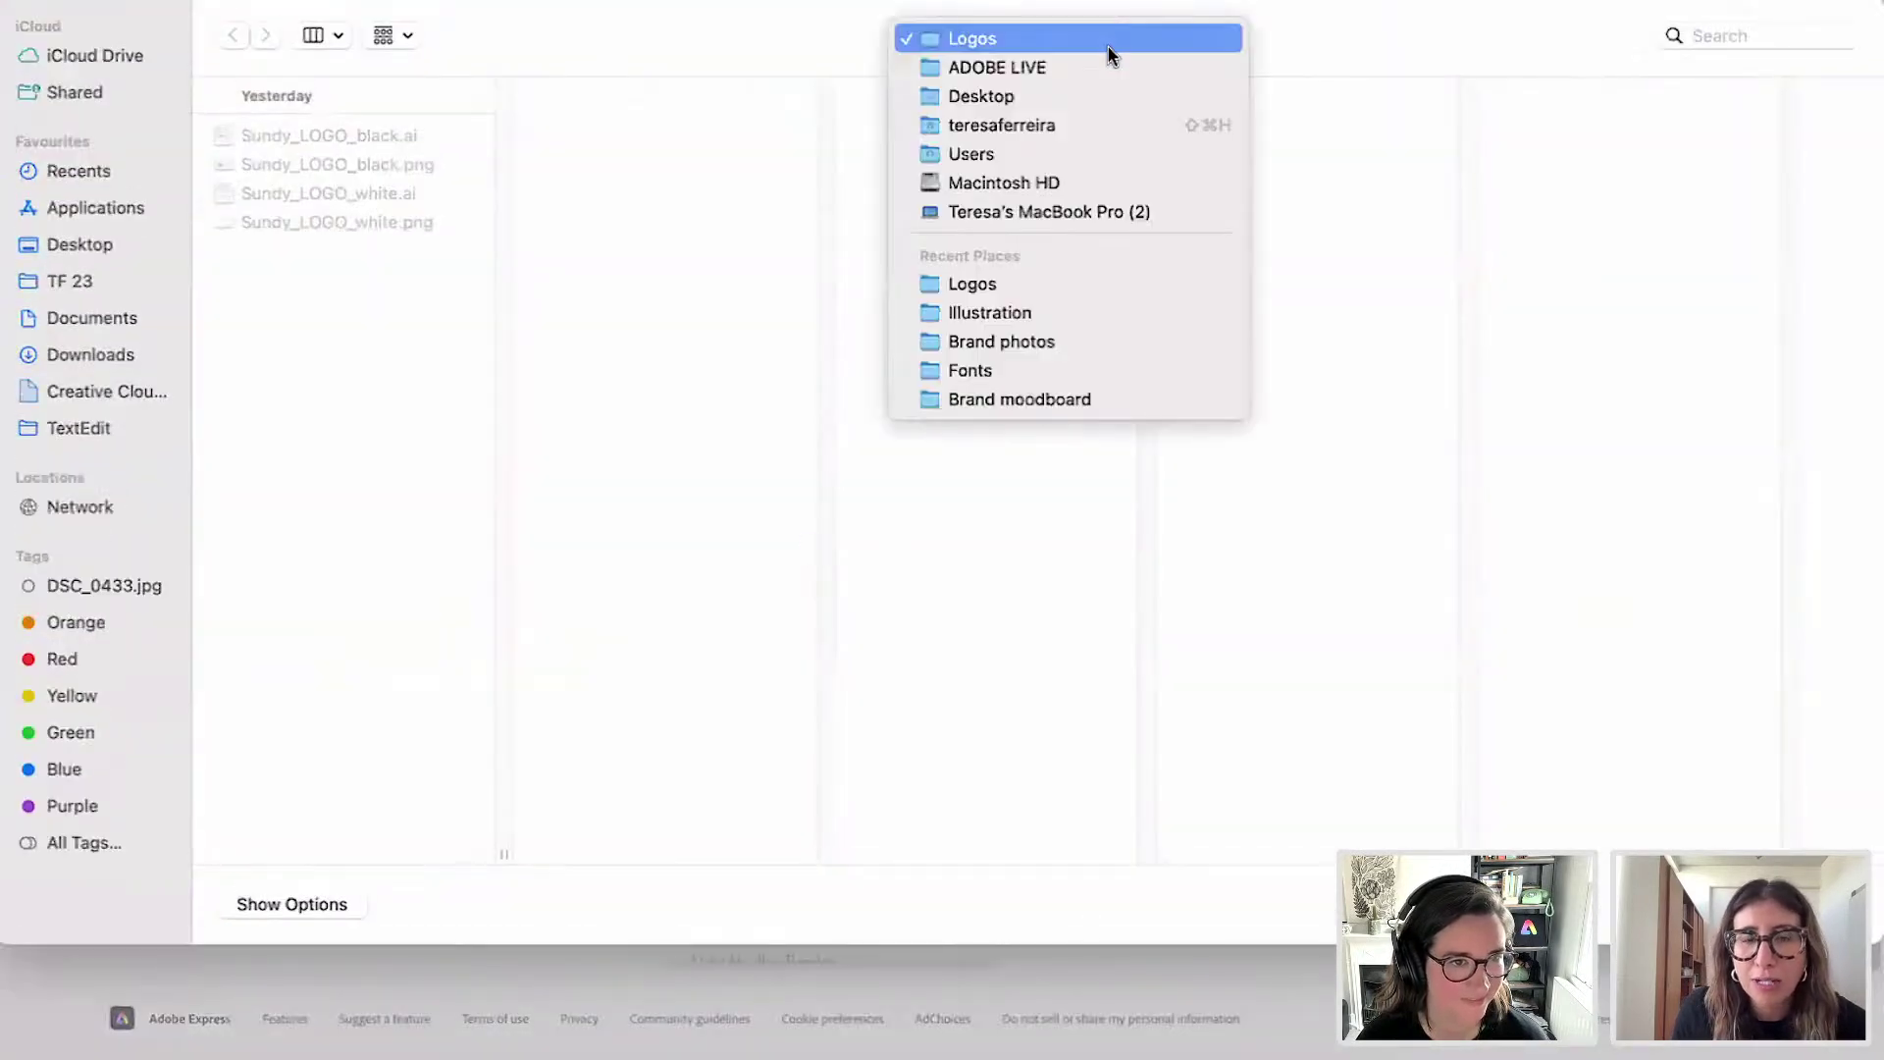
{"action": "left_click", "coordinate": [1027, 373]}
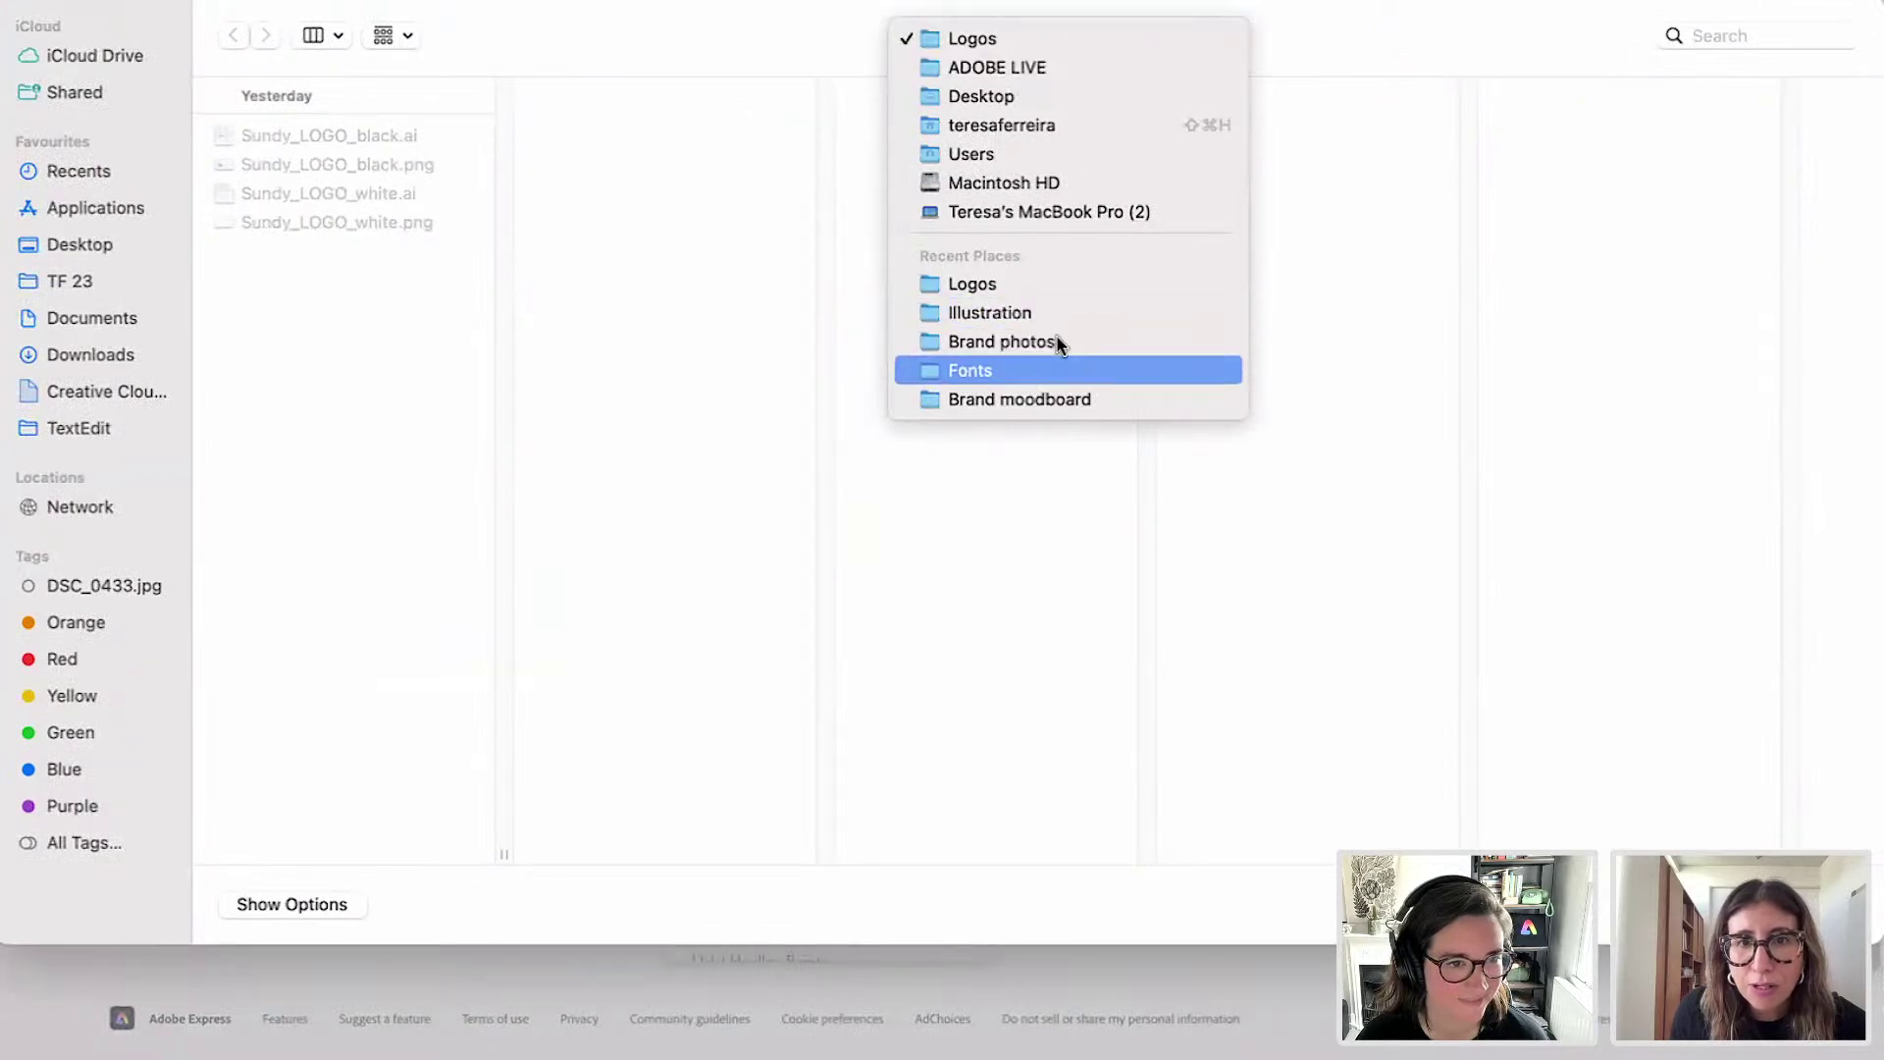
{"action": "left_click", "coordinate": [1044, 195]}
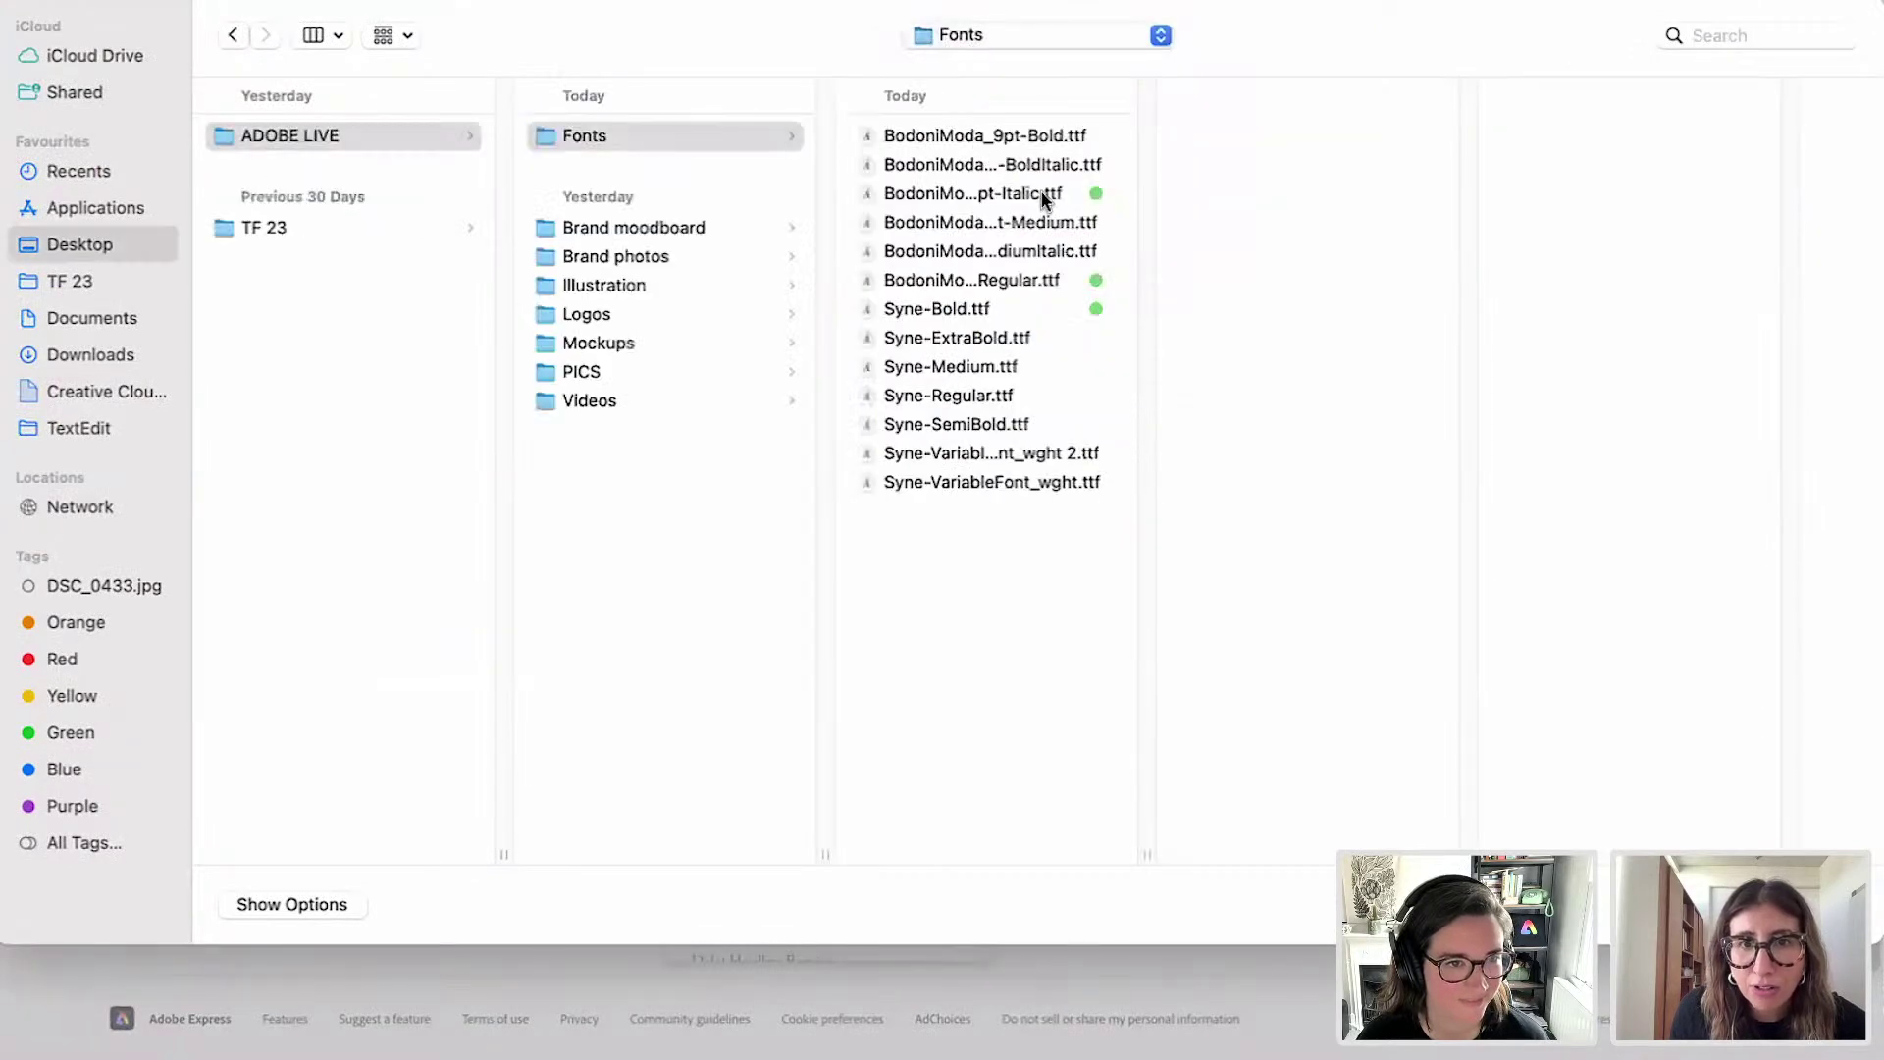
{"action": "left_click", "coordinate": [1037, 312]}
{"action": "key", "text": "Return"}
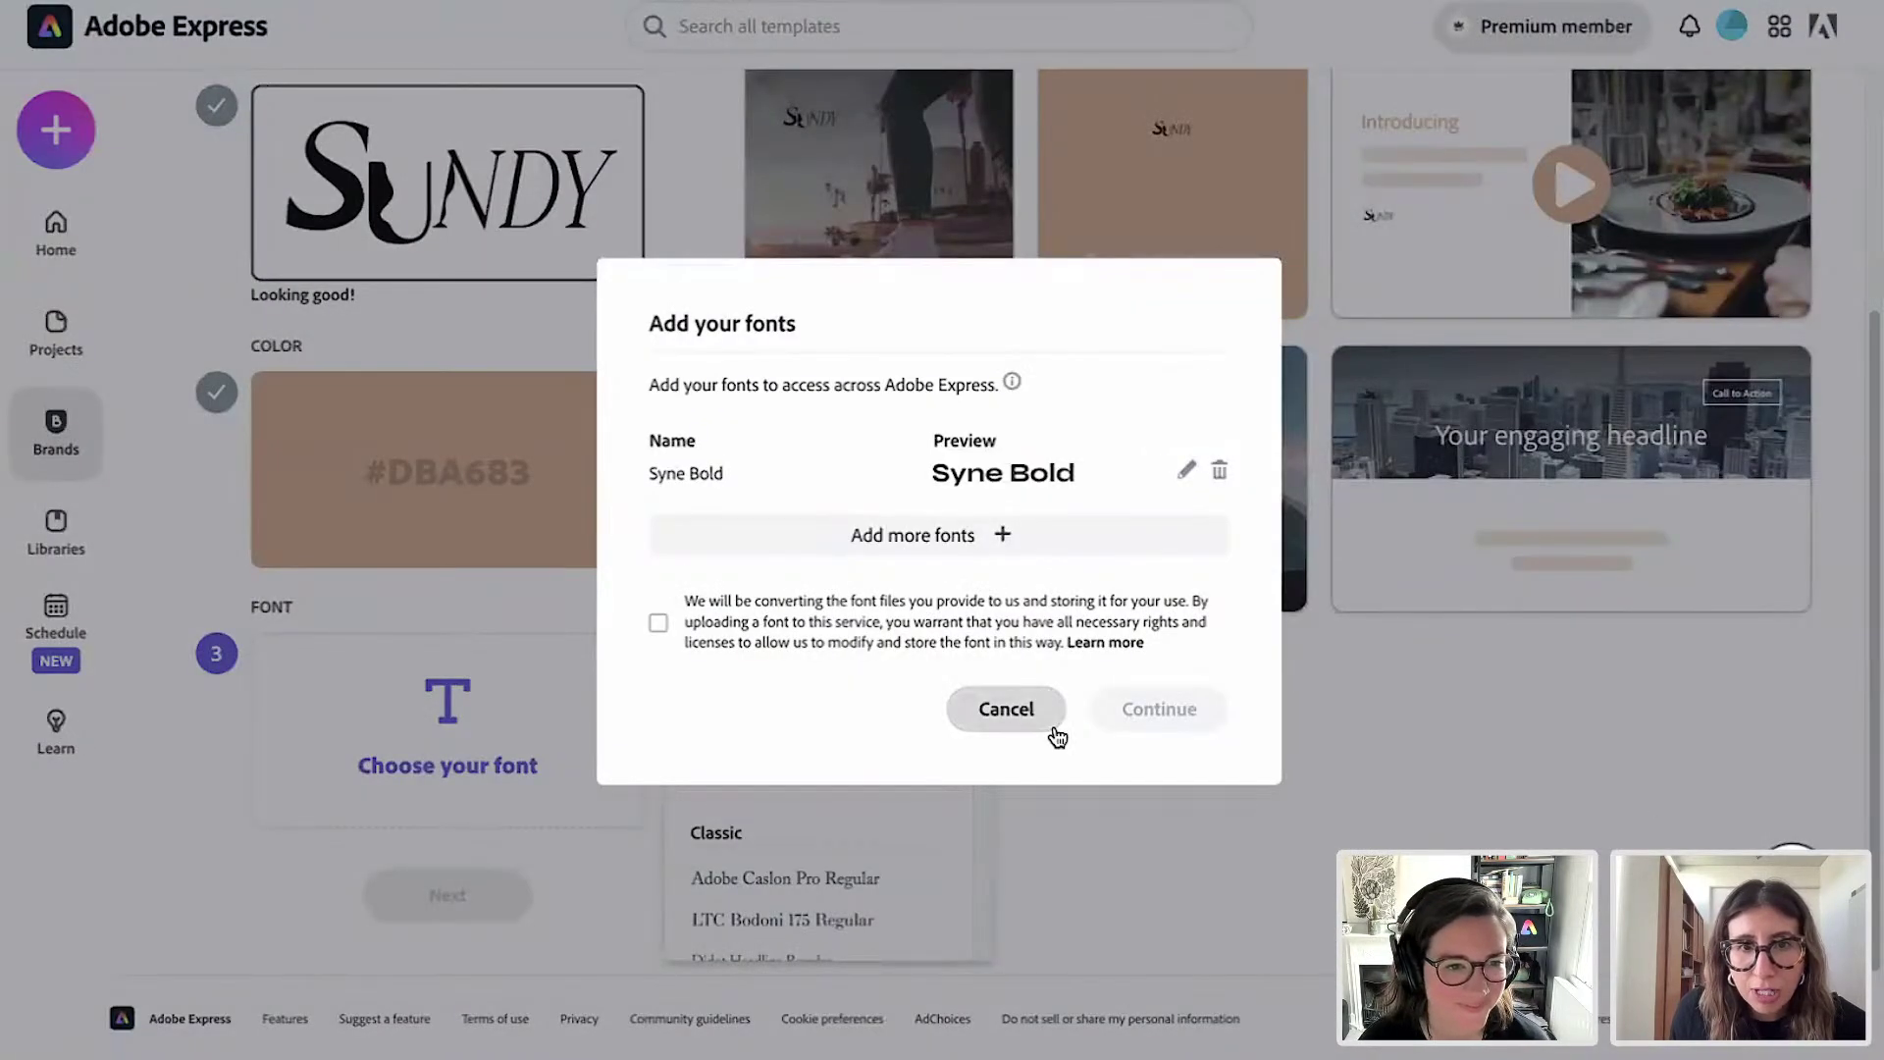
{"action": "left_click", "coordinate": [658, 622]}
{"action": "left_click", "coordinate": [1168, 712]}
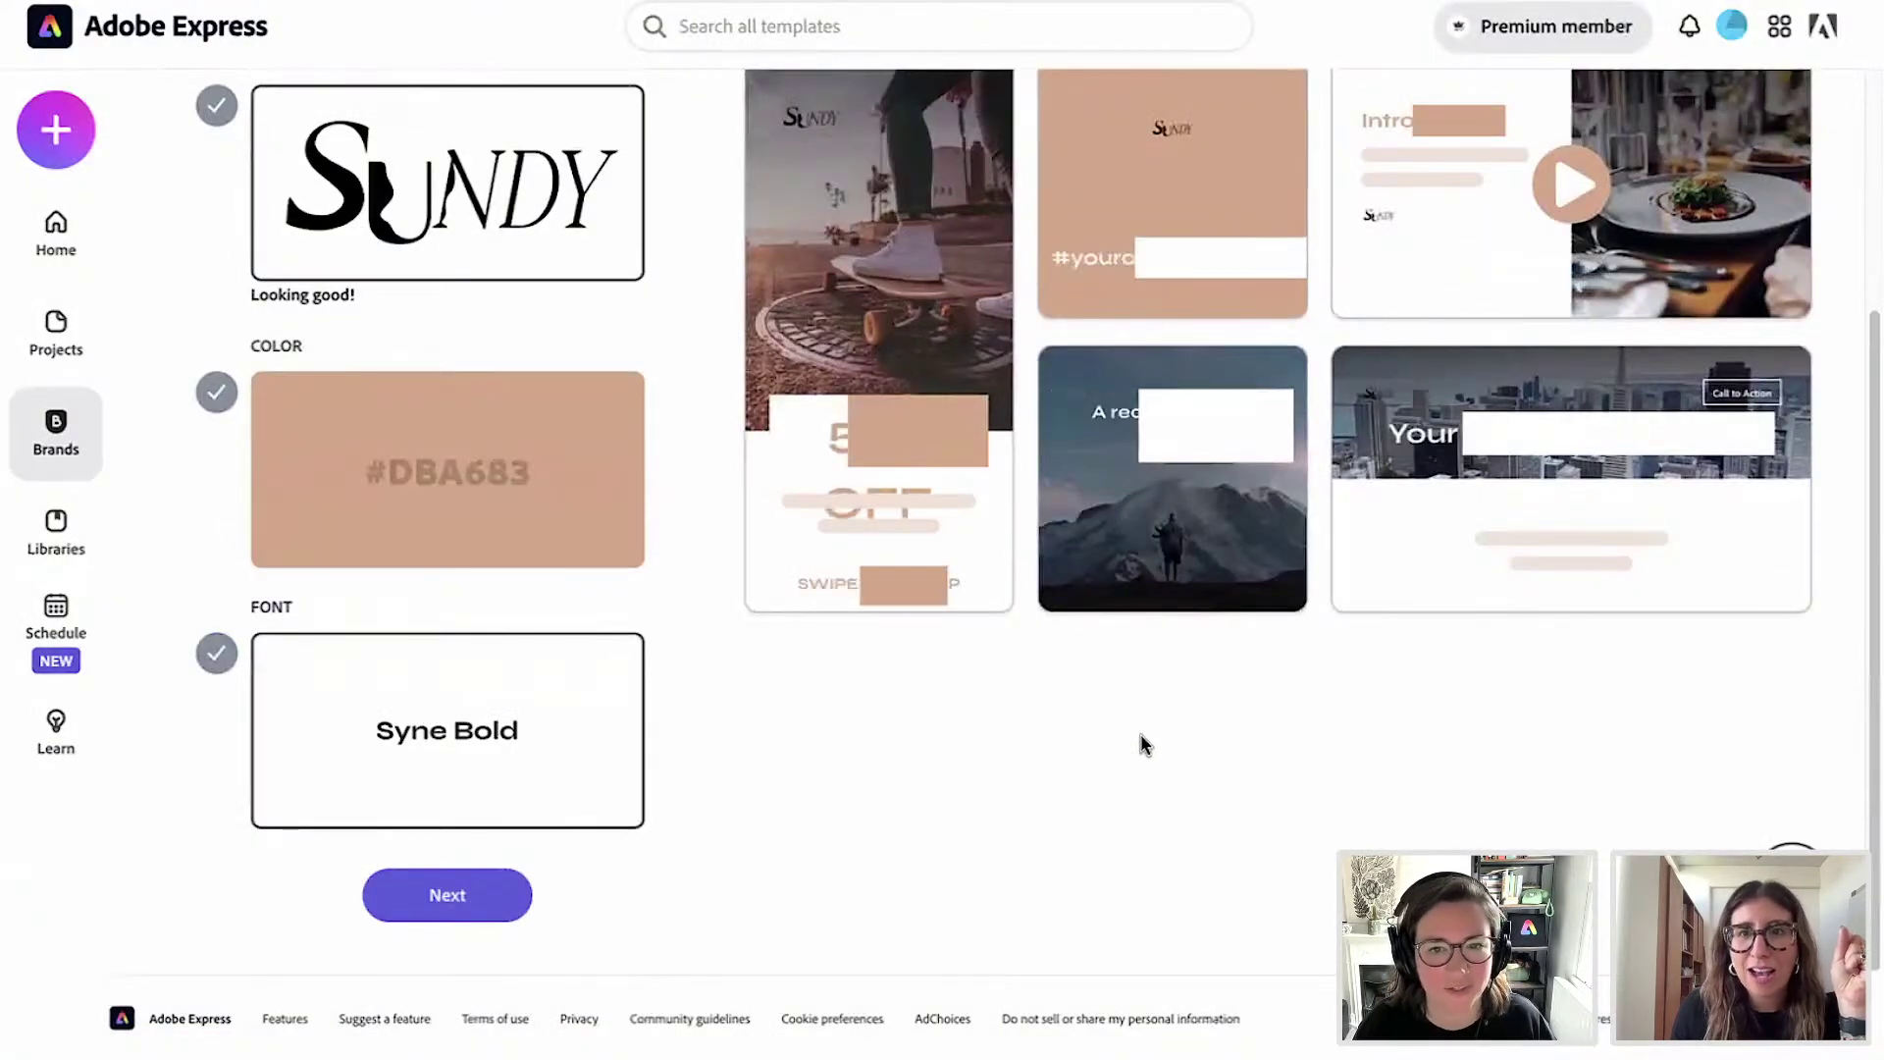
Name the new brand "Sundy - Adobe Live" and create it.
{"action": "scroll", "coordinate": [1141, 748], "scroll_direction": "up", "scroll_amount": 2}
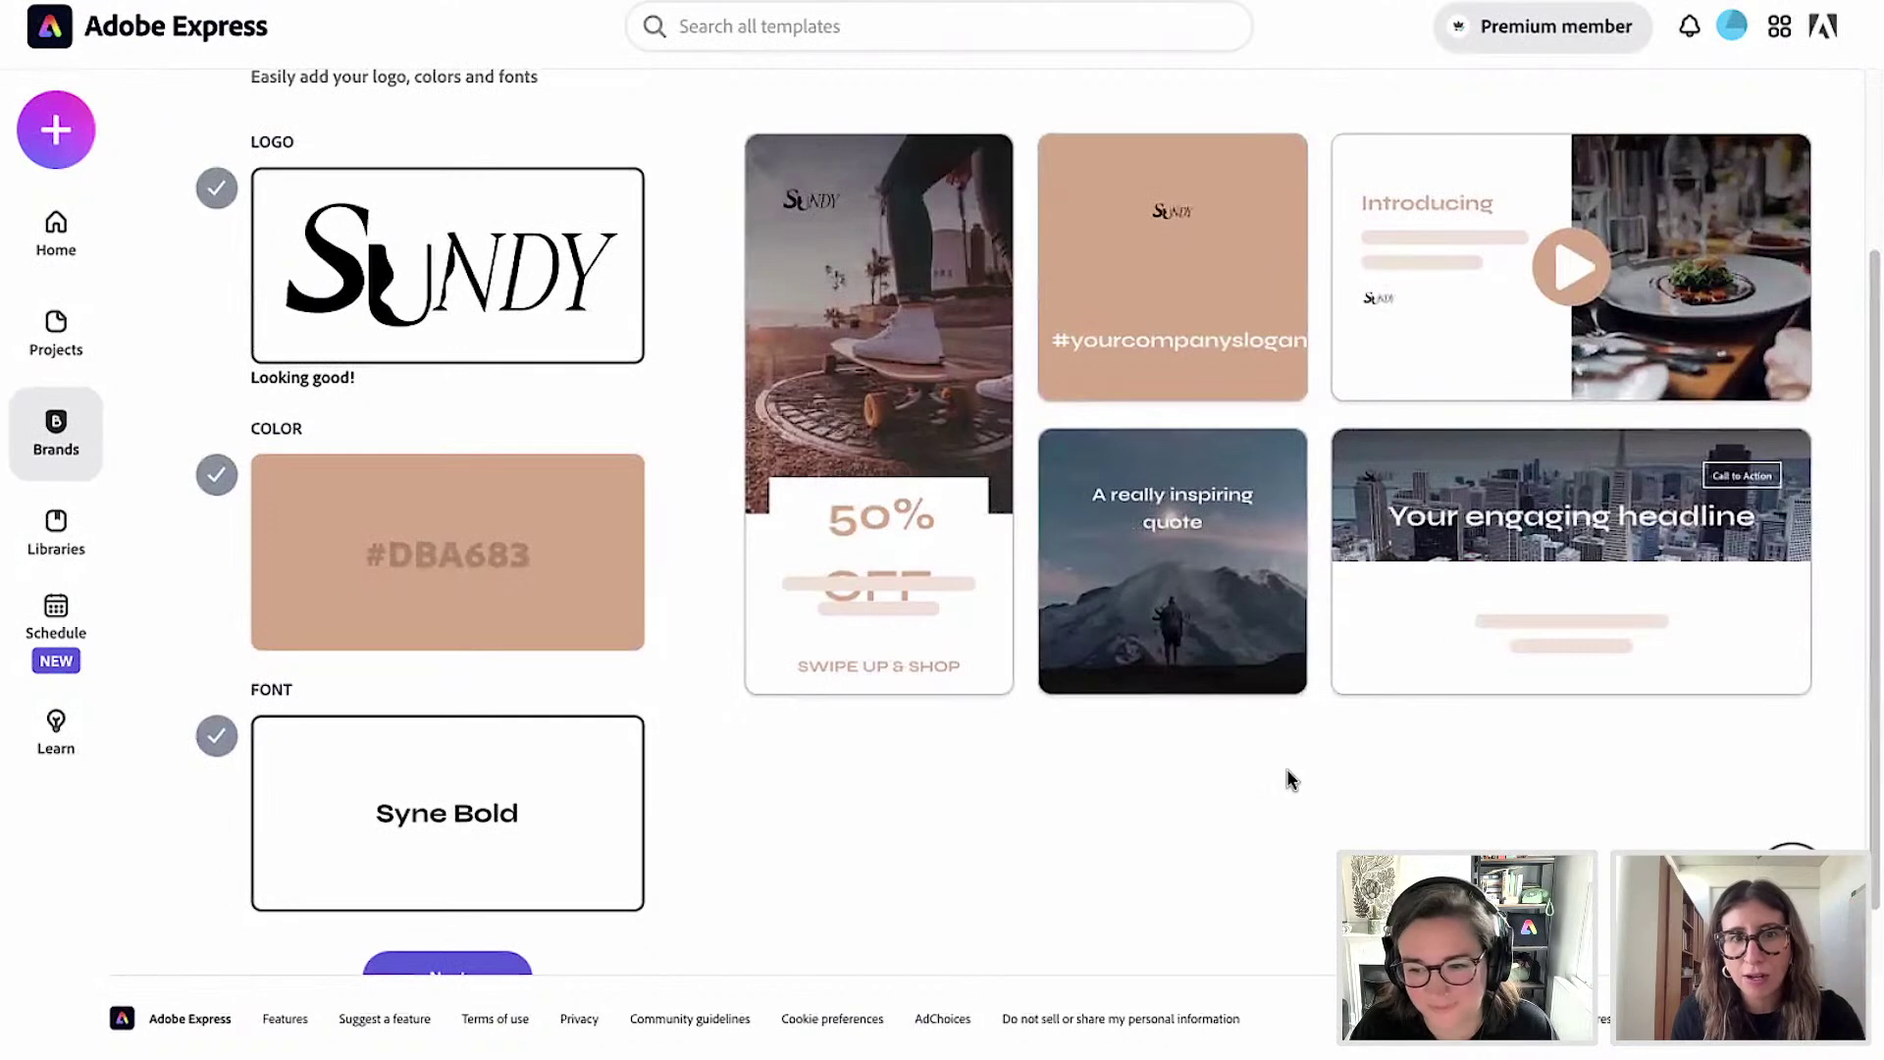
{"action": "scroll", "coordinate": [1124, 824], "scroll_direction": "down", "scroll_amount": 2}
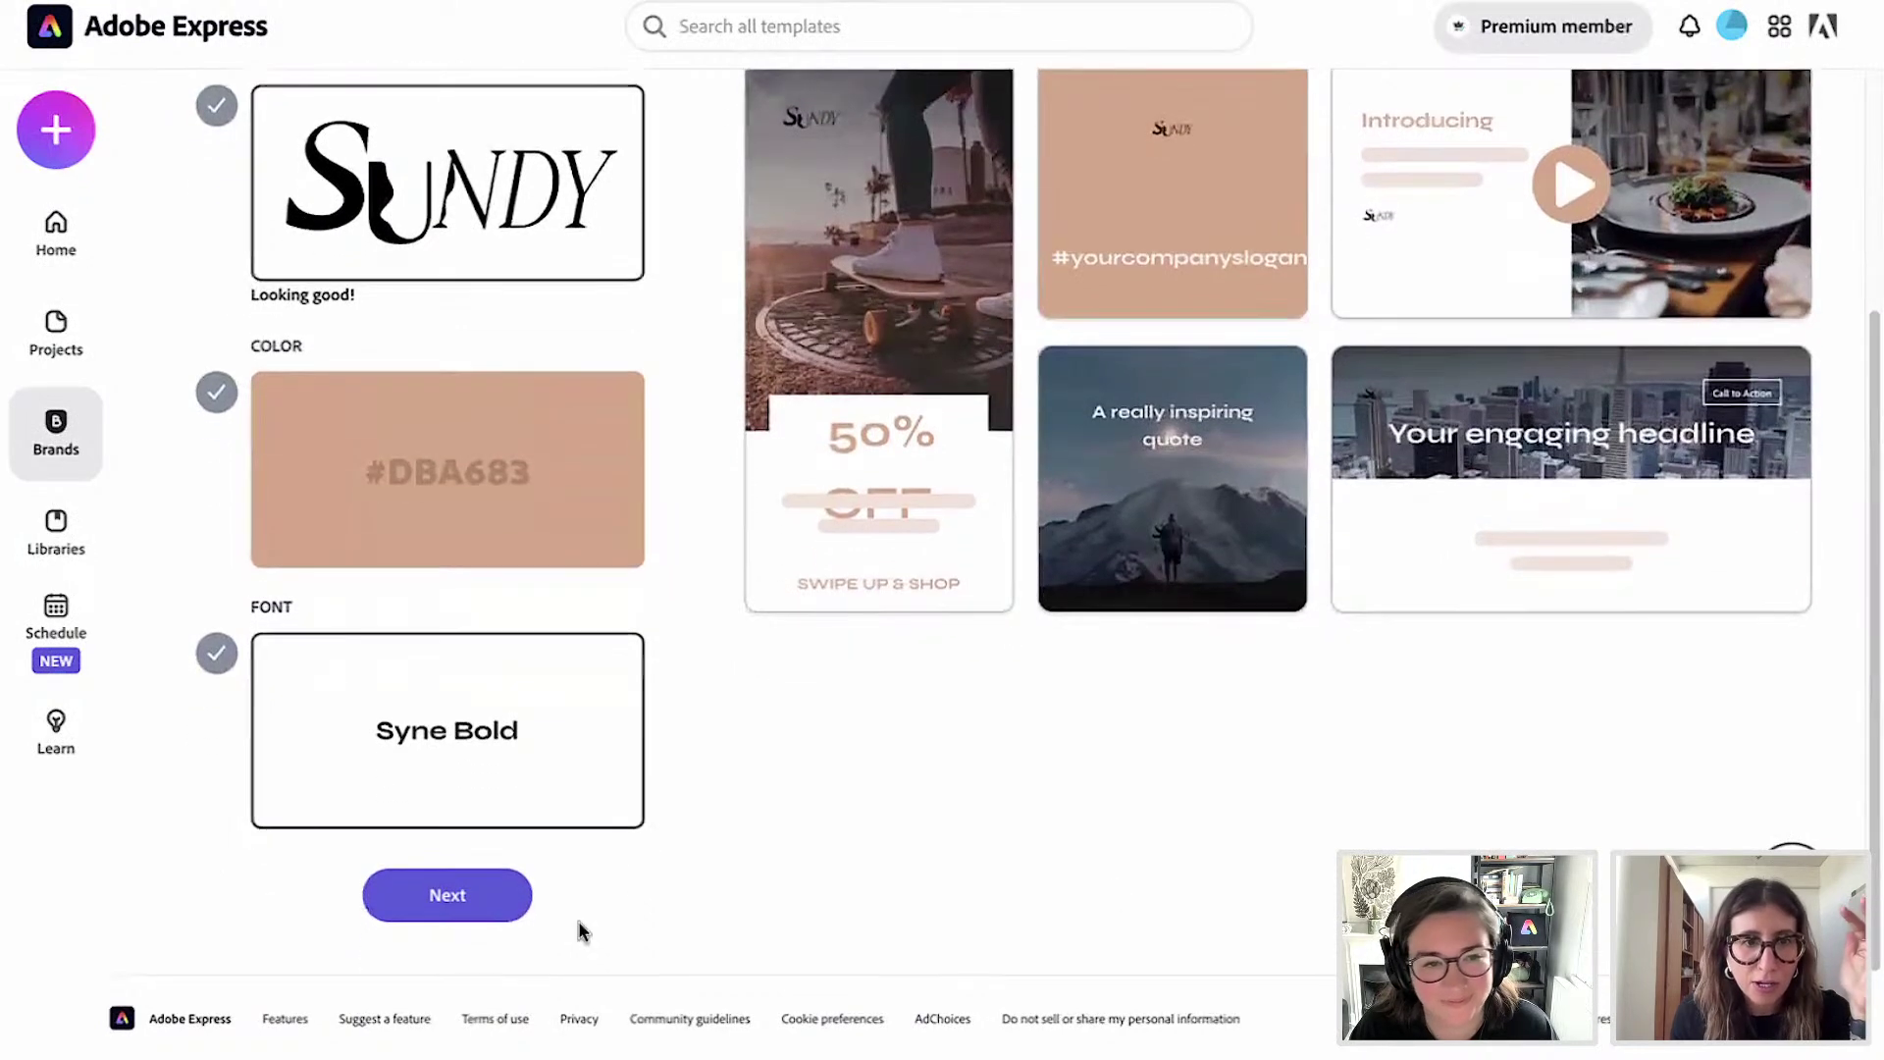
{"action": "left_click", "coordinate": [448, 896]}
{"action": "type", "text": "Sundy - Adobe"}
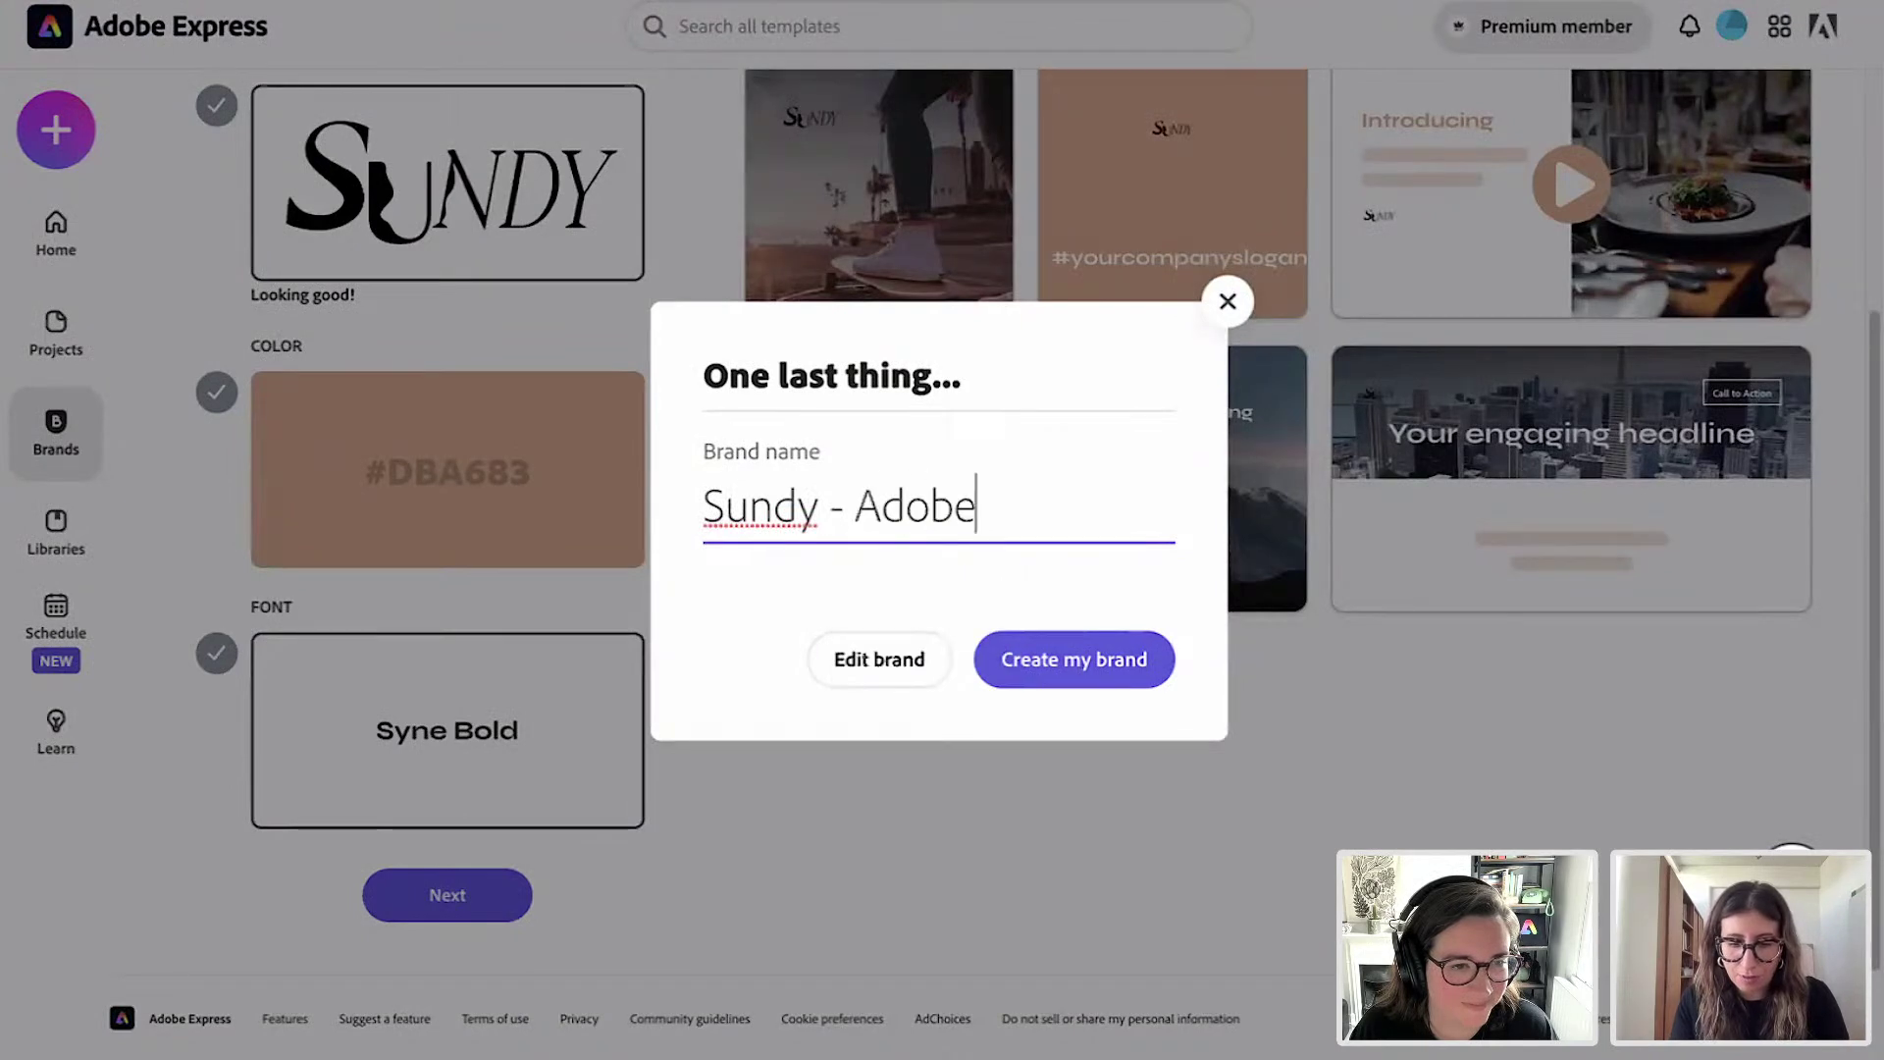
{"action": "type", "text": " Live"}
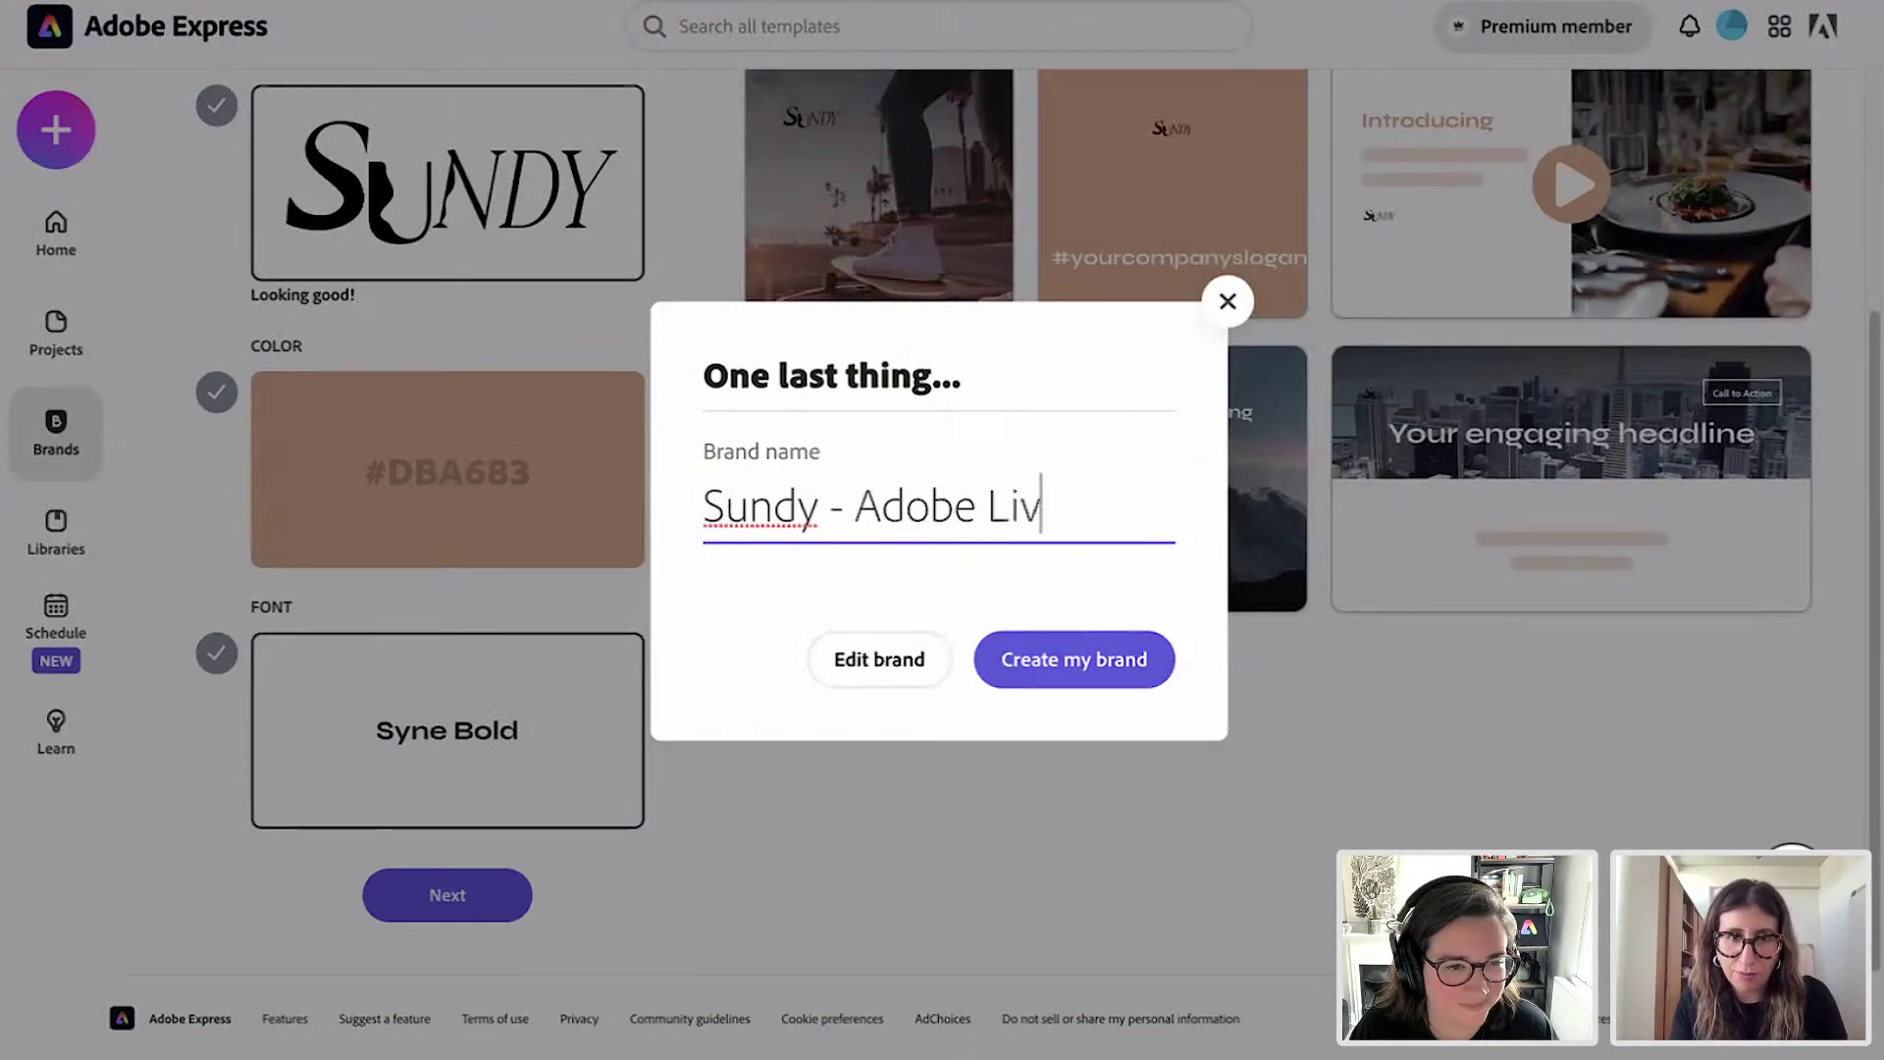
{"action": "left_click", "coordinate": [1092, 675]}
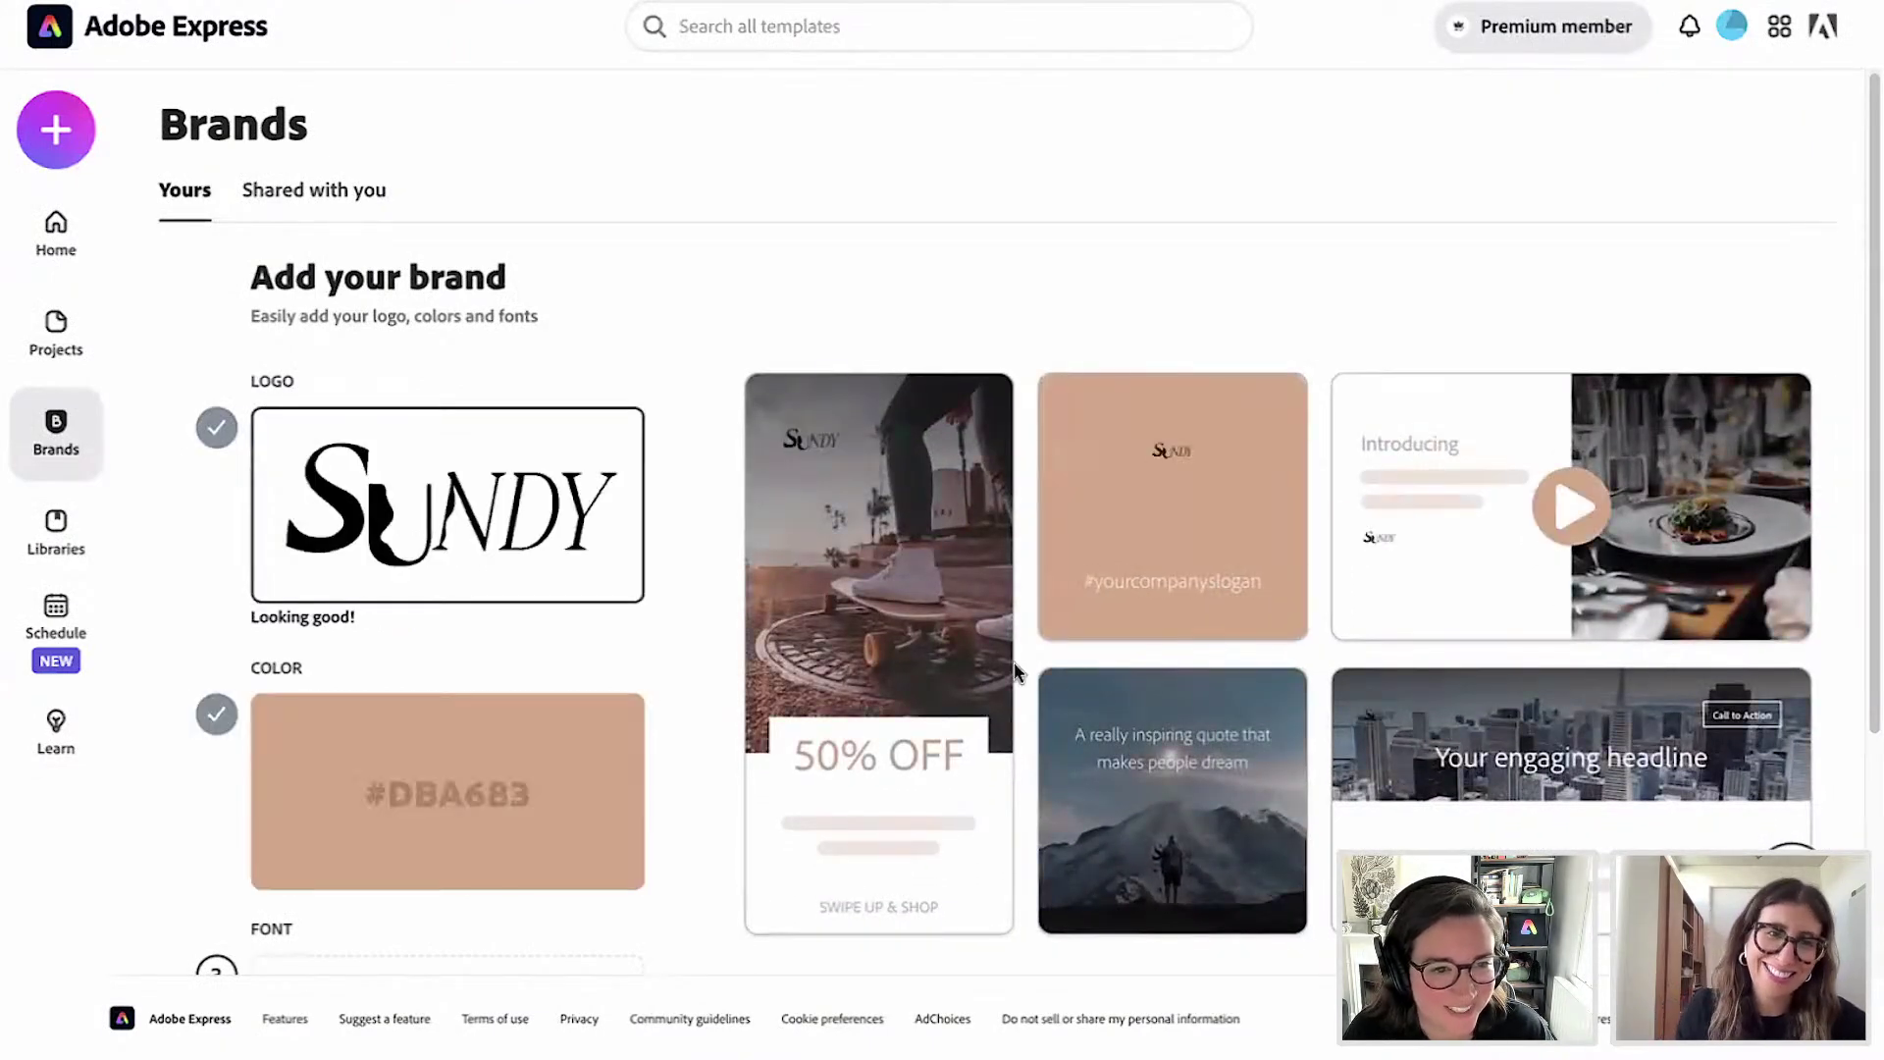
Choose the uploaded Syne Bold as the font for the new brand.
{"action": "scroll", "coordinate": [1022, 664], "scroll_direction": "down", "scroll_amount": 3}
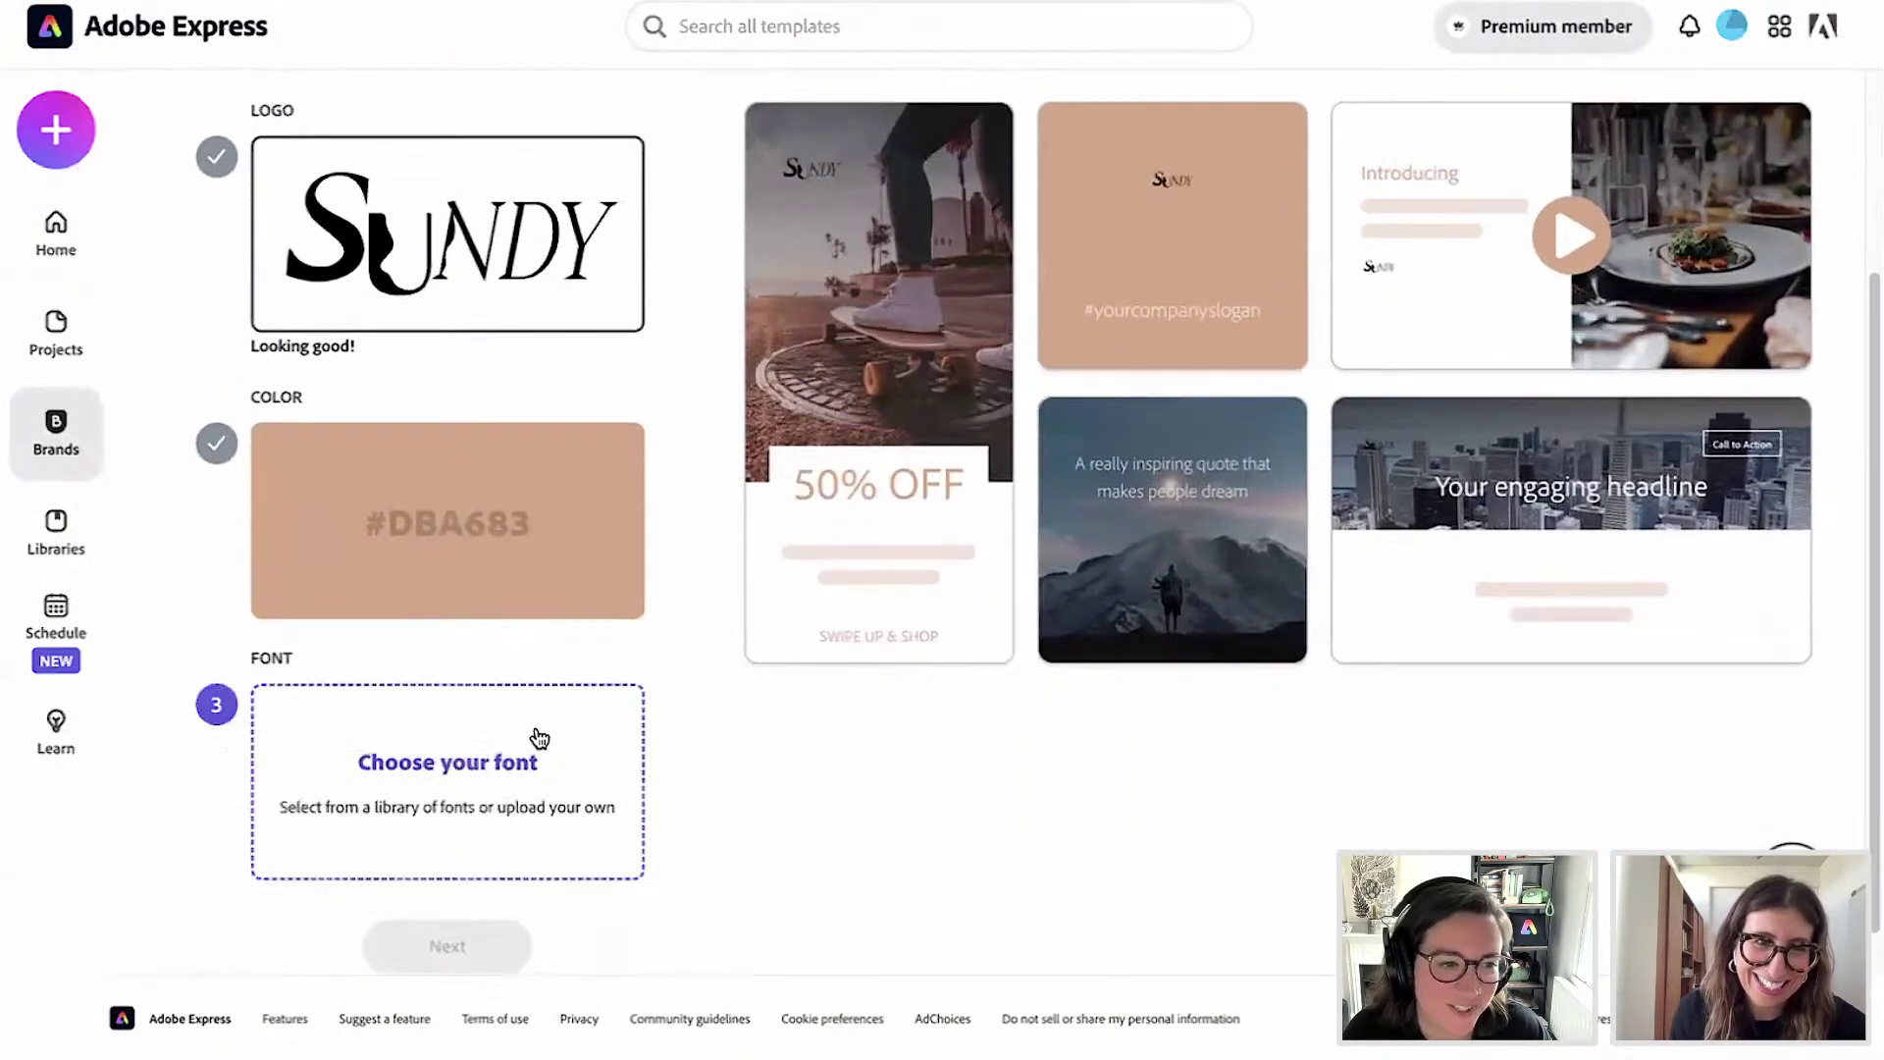
{"action": "left_click", "coordinate": [494, 768]}
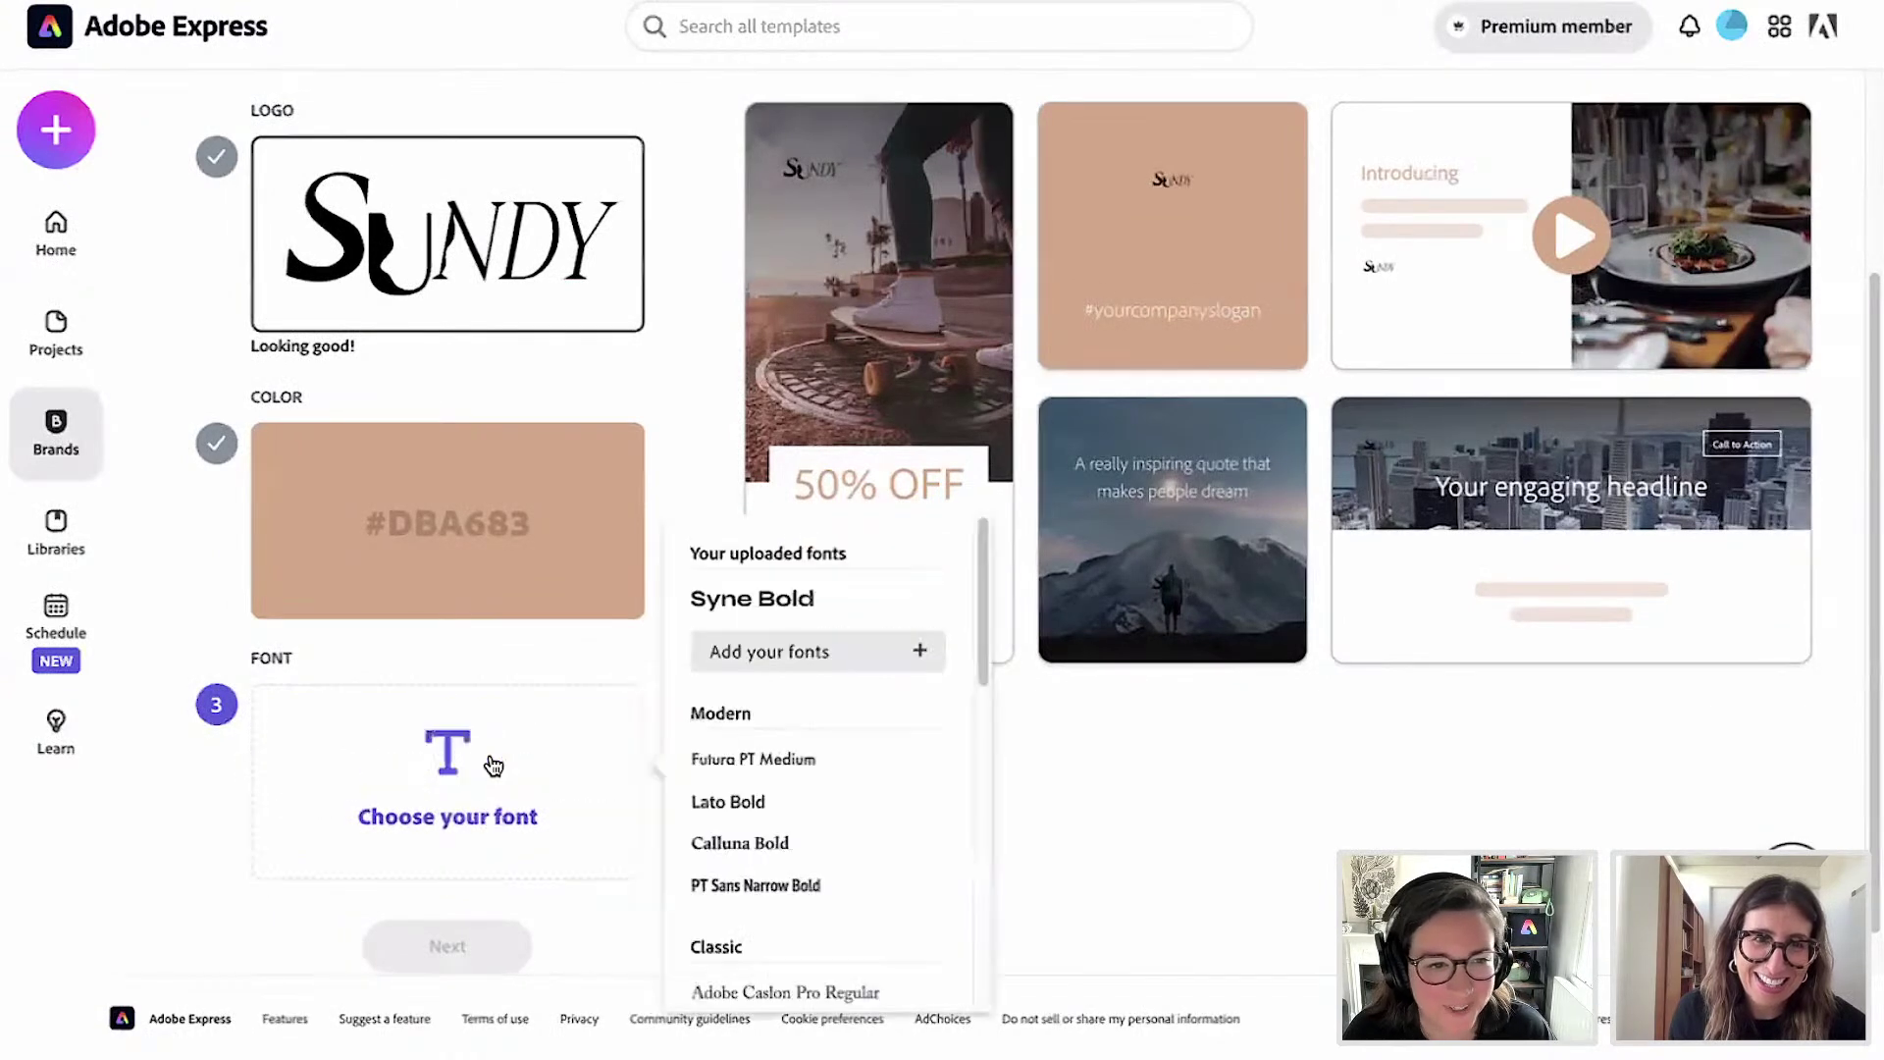
{"action": "left_click", "coordinate": [777, 601]}
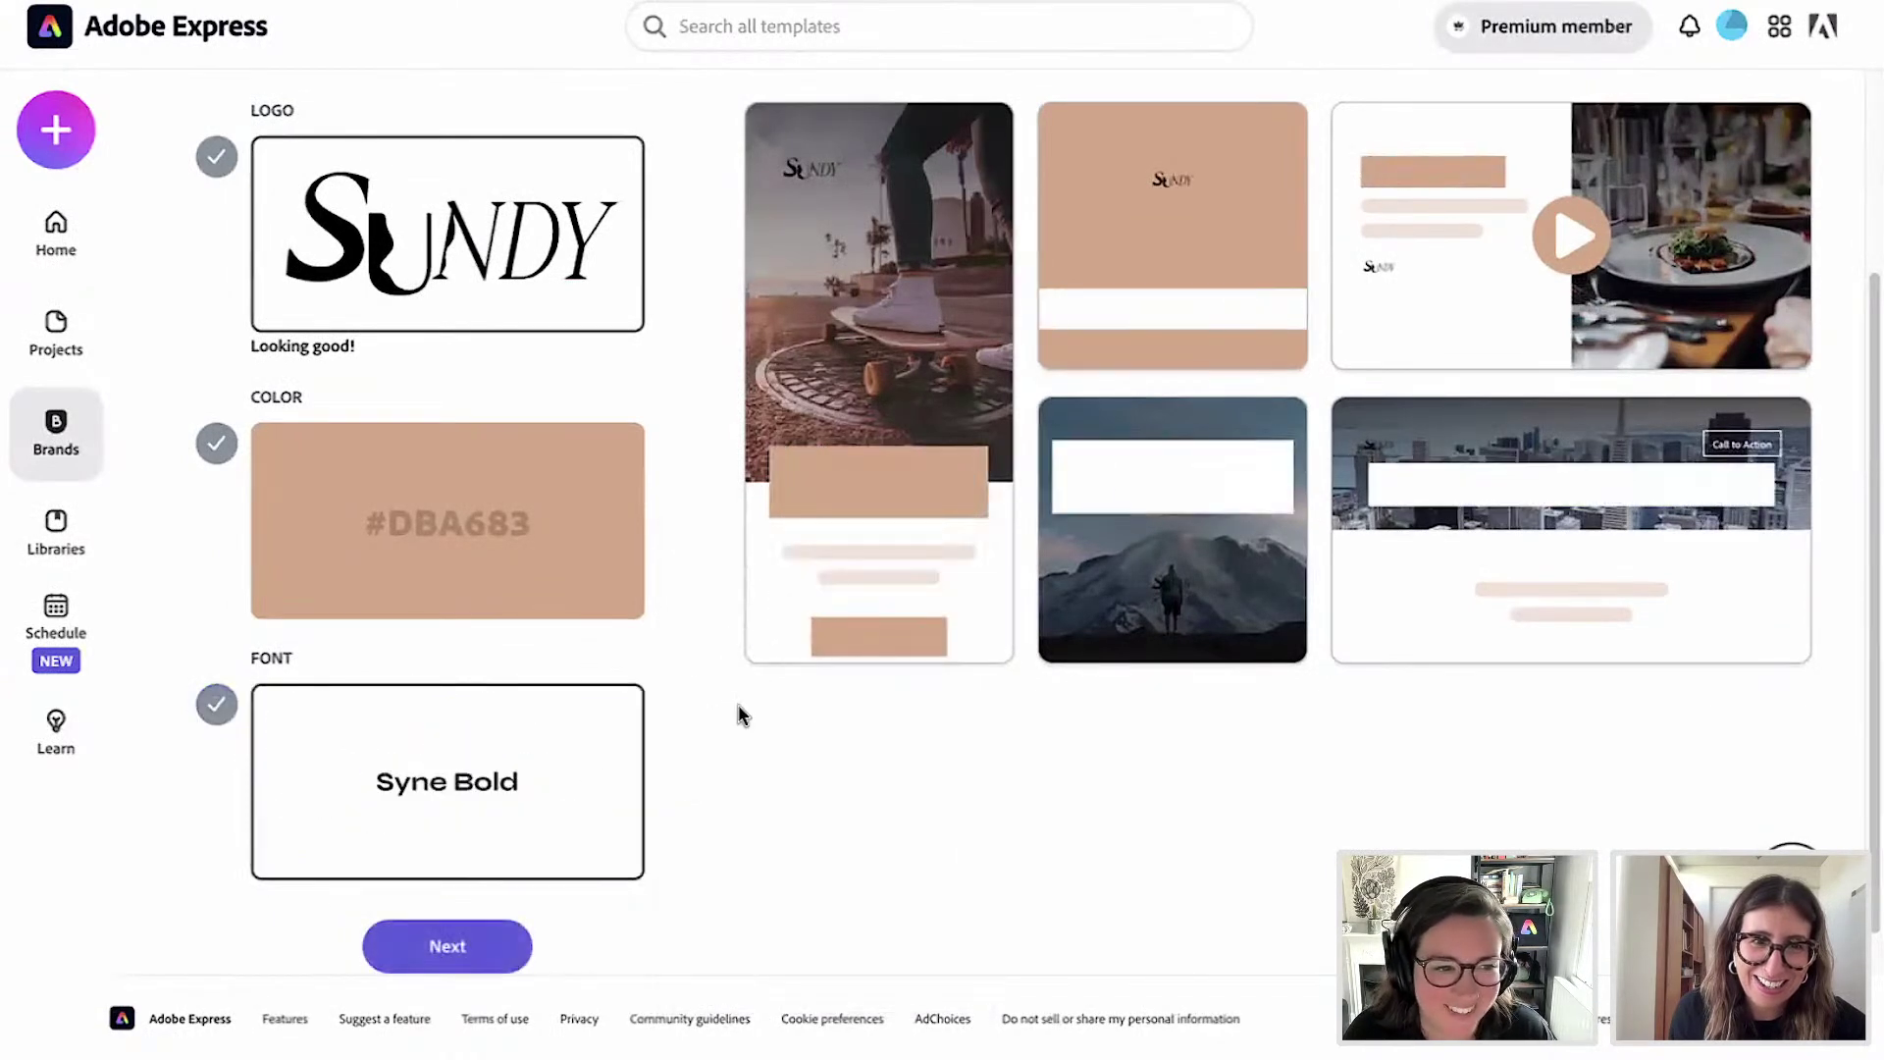
Name the brand "Sundy - Adobe Live" and create it.
{"action": "left_click", "coordinate": [476, 963]}
{"action": "type", "text": "undy"}
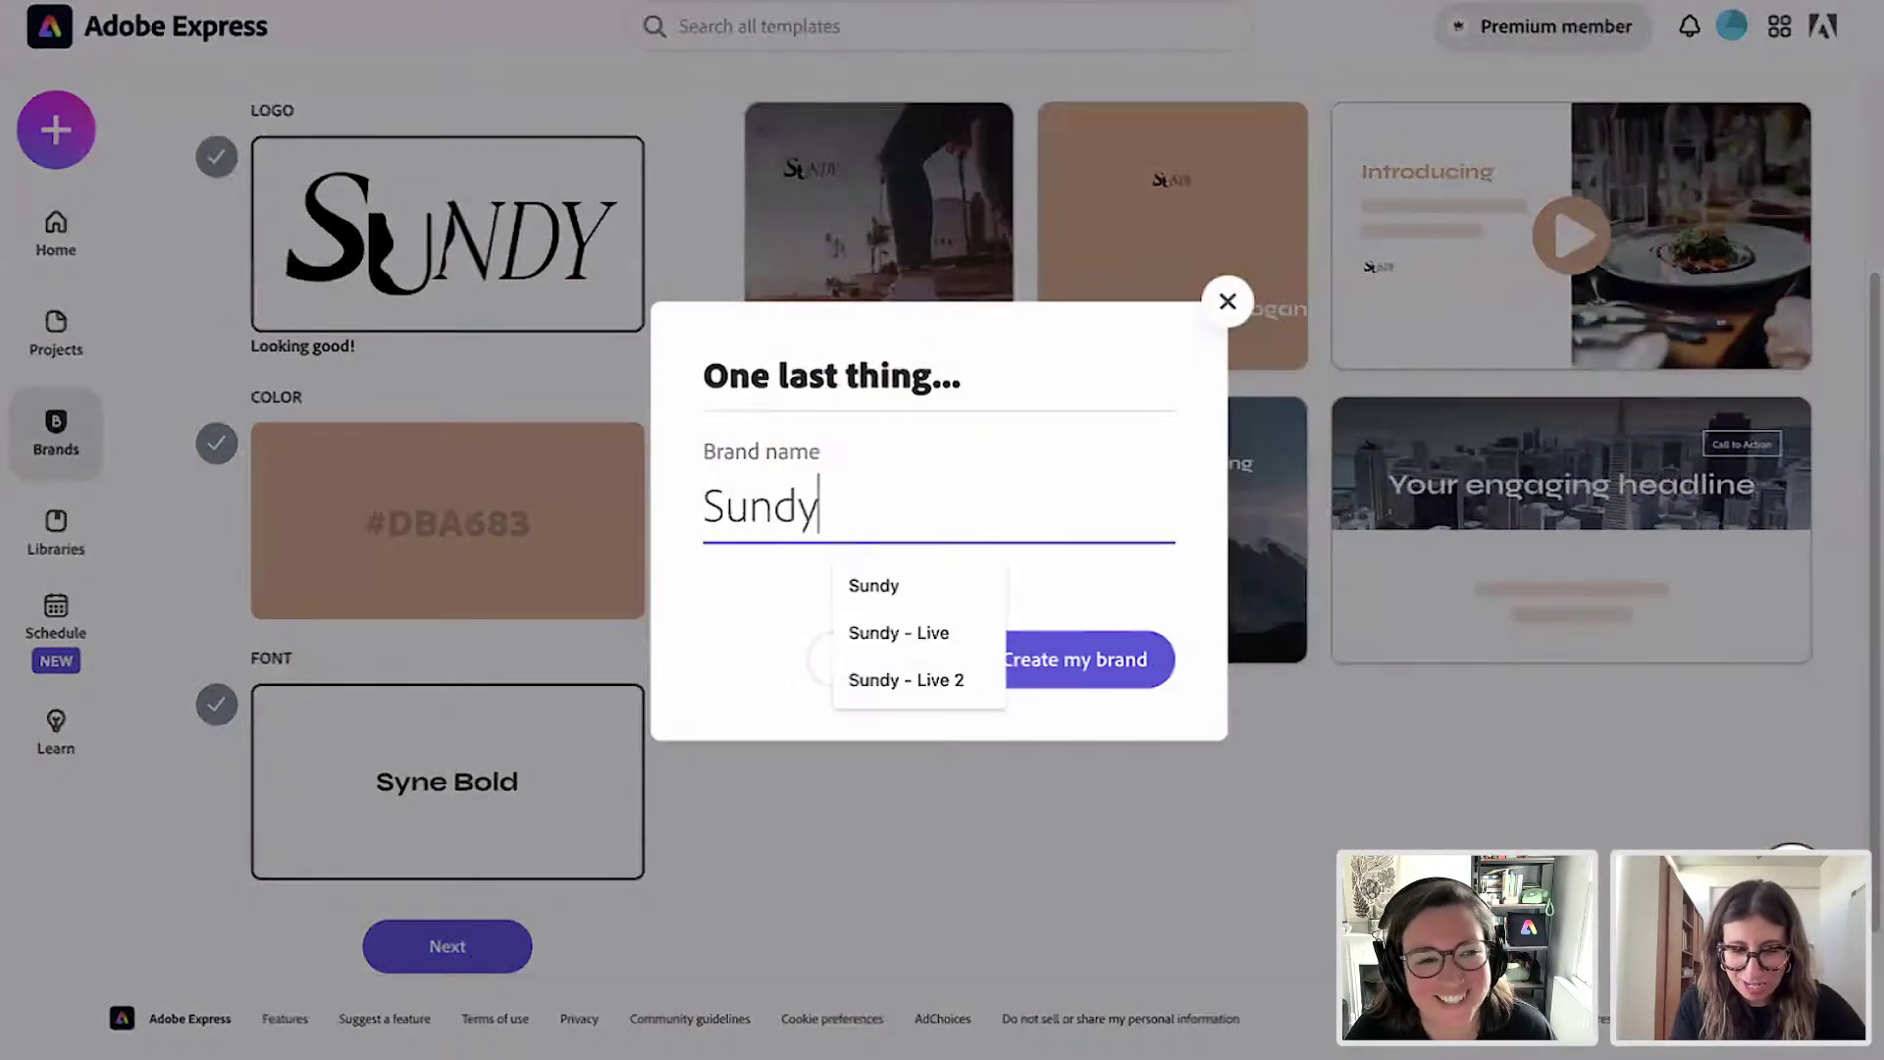
{"action": "type", "text": " - AD"}
{"action": "key", "text": "BackSpace"}
{"action": "key", "text": "BackSpace"}
{"action": "type", "text": "AD"}
{"action": "key", "text": "BackSpace"}
{"action": "type", "text": "dobe "}
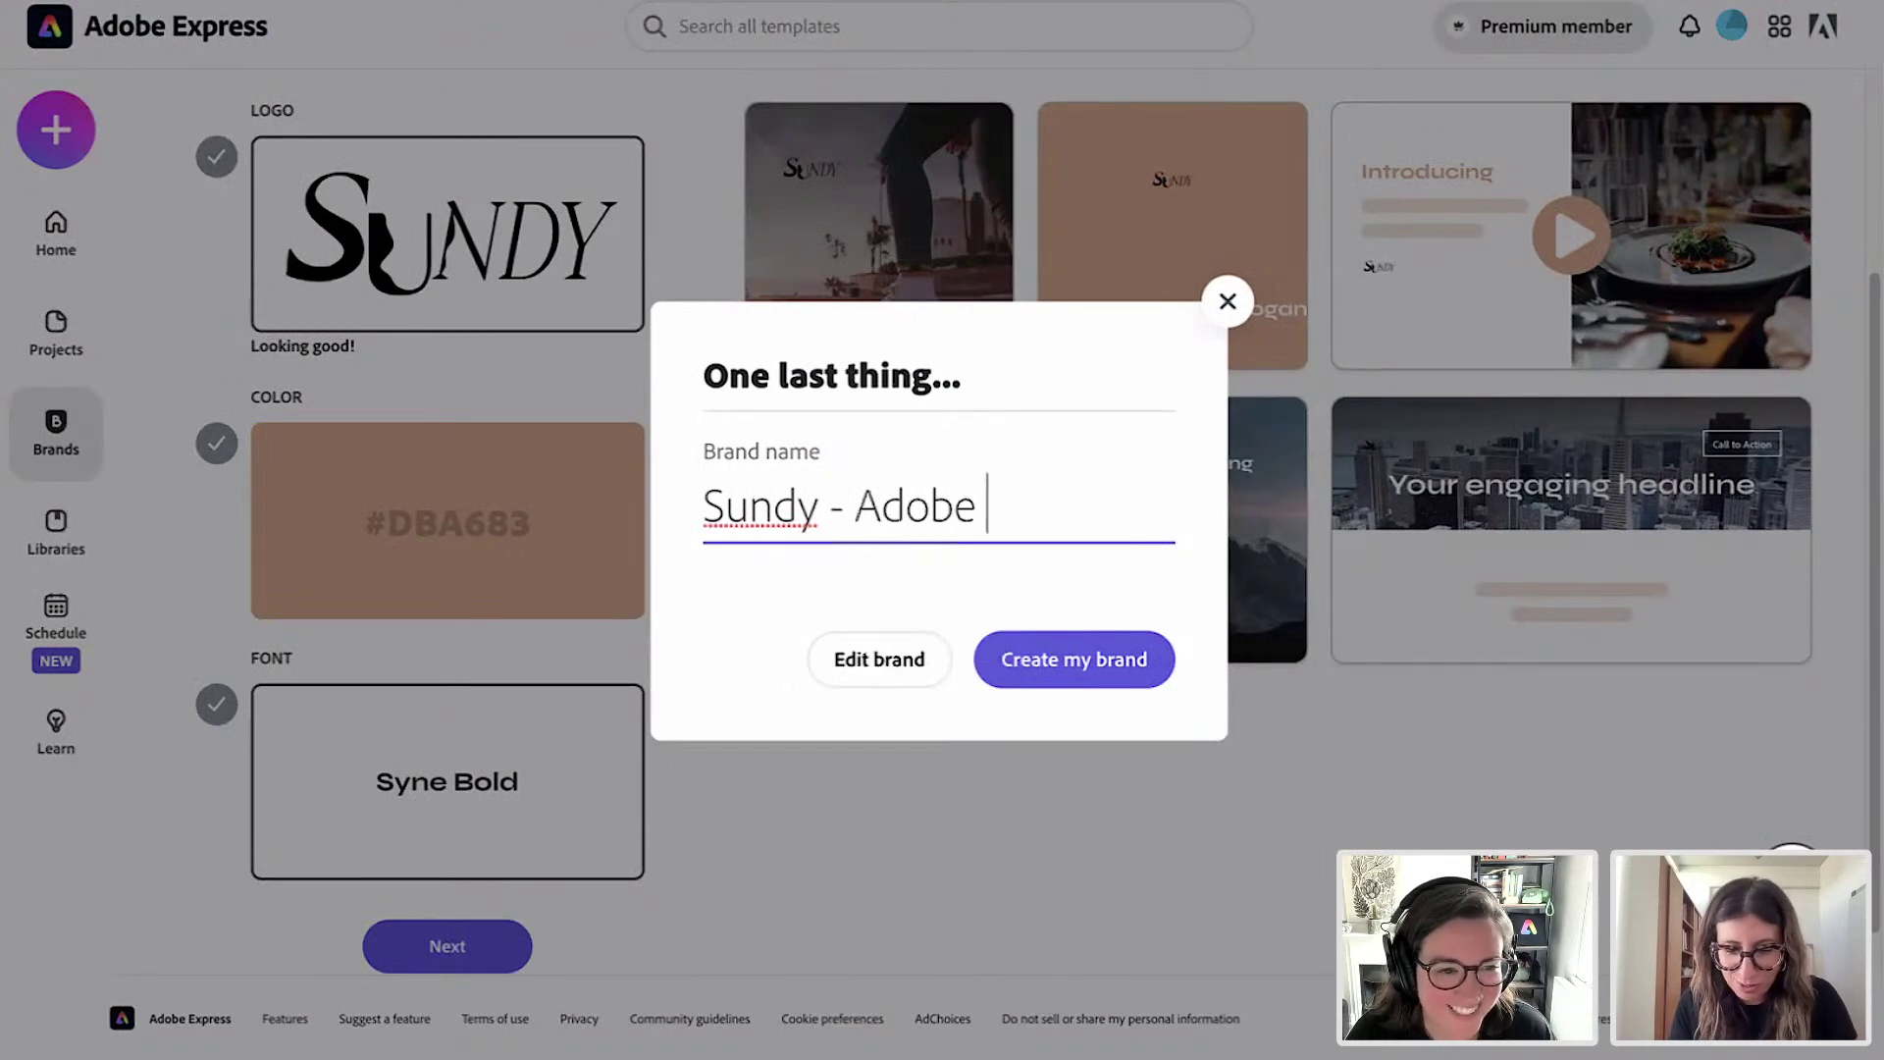
{"action": "type", "text": "Live"}
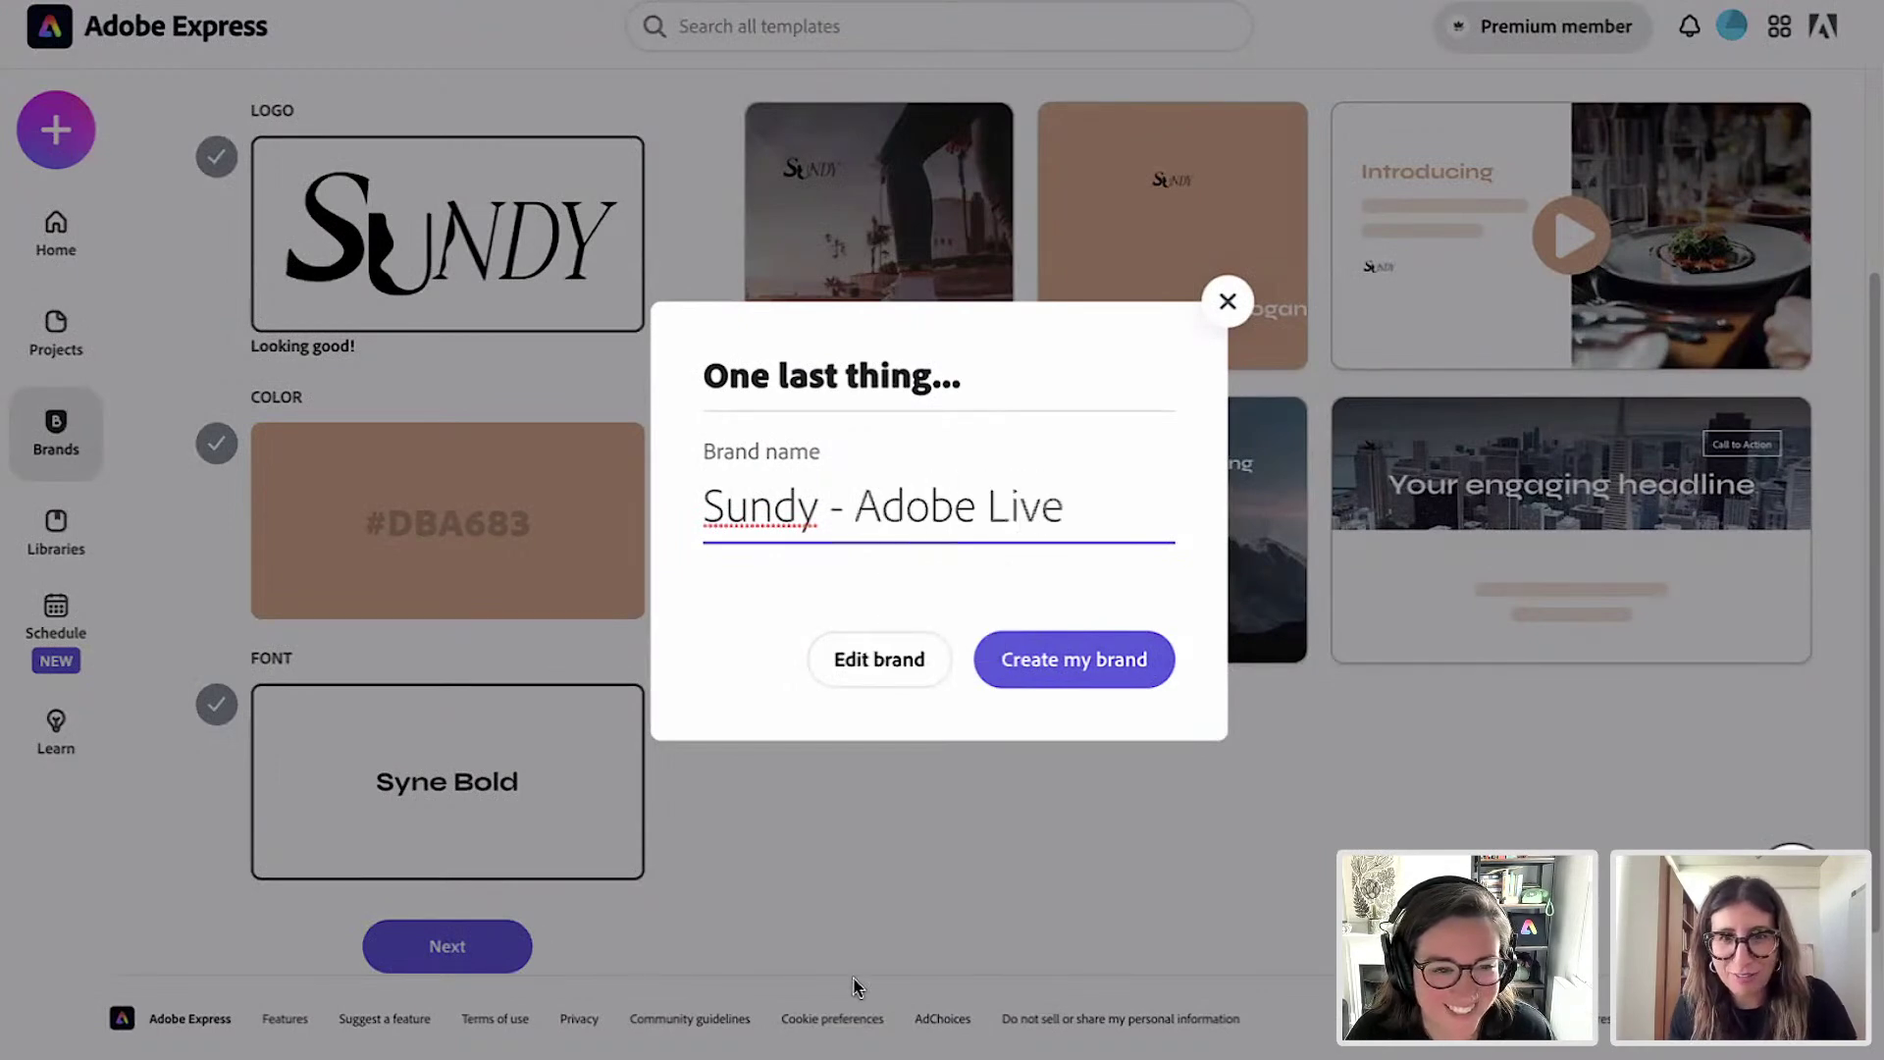
{"action": "left_click", "coordinate": [1139, 665]}
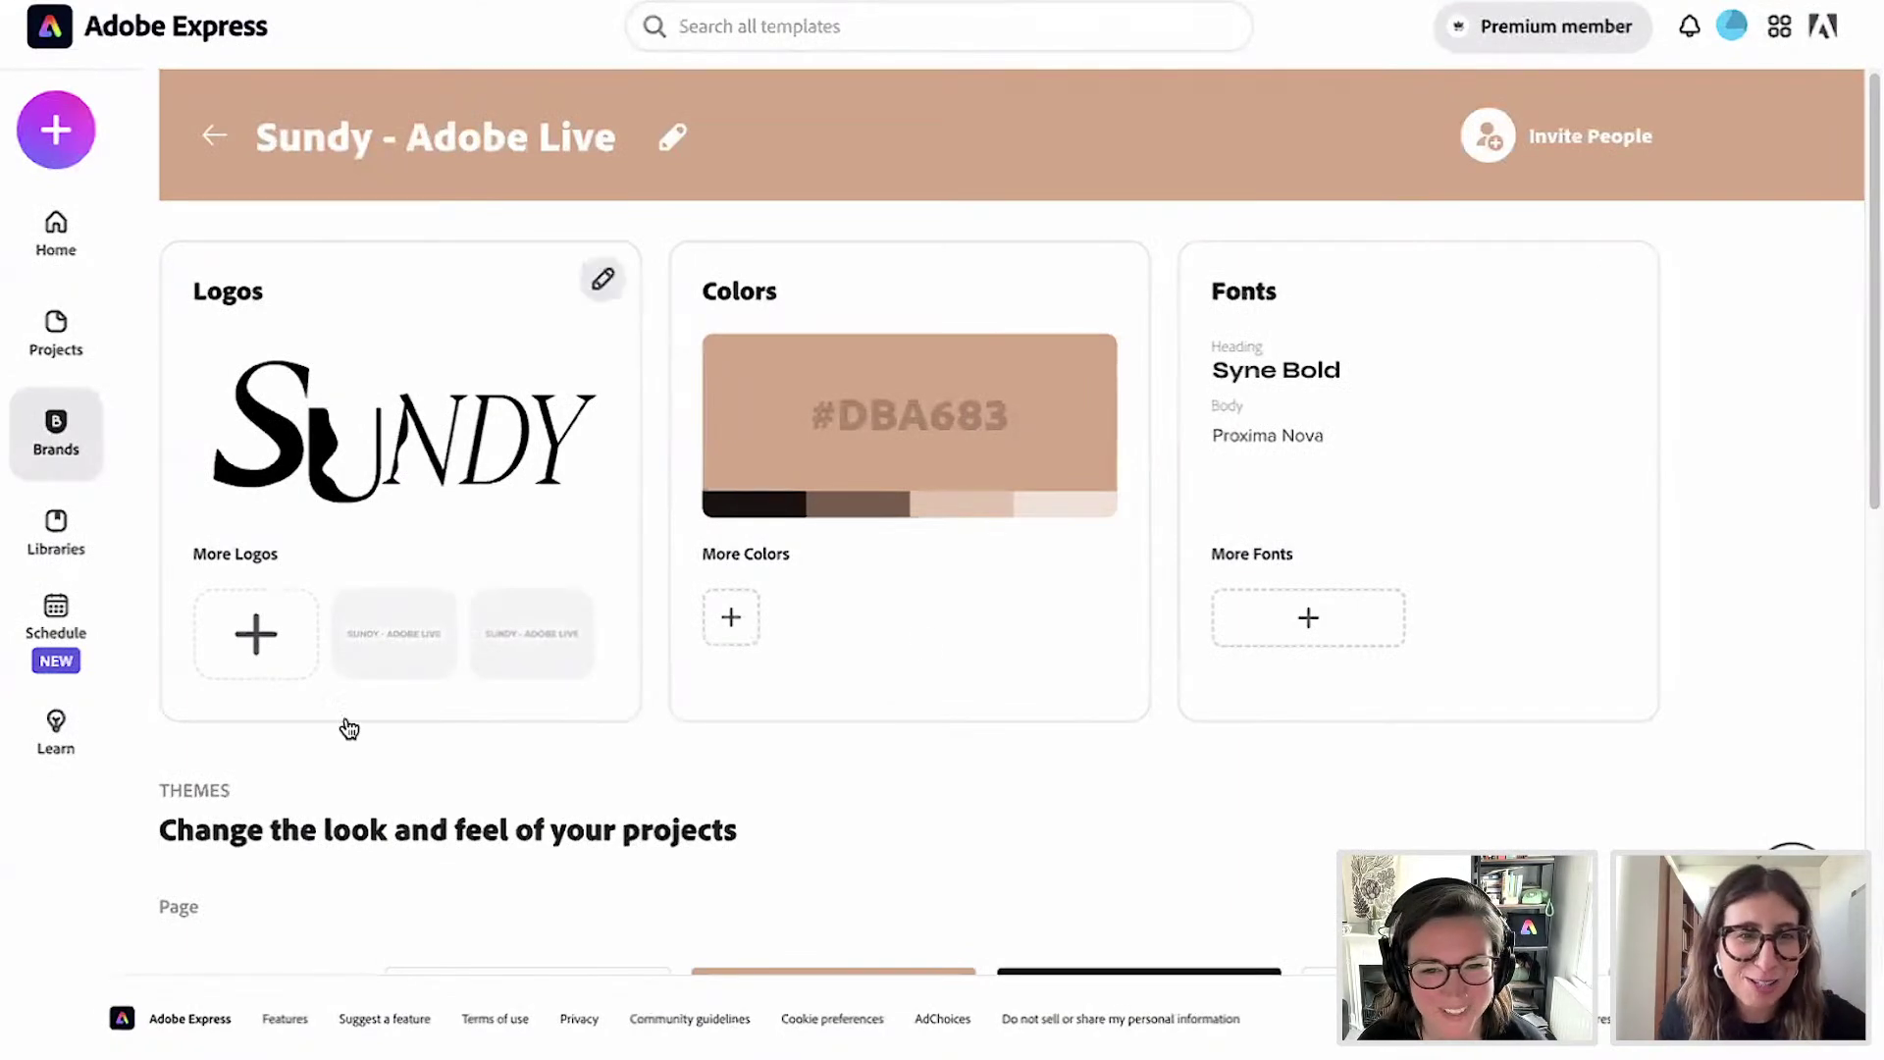
Add Sundy_LOGO_white.png from the Logos folder as an additional logo of the Sundy - Adobe Live brand.
{"action": "left_click", "coordinate": [279, 650]}
{"action": "left_click", "coordinate": [762, 753]}
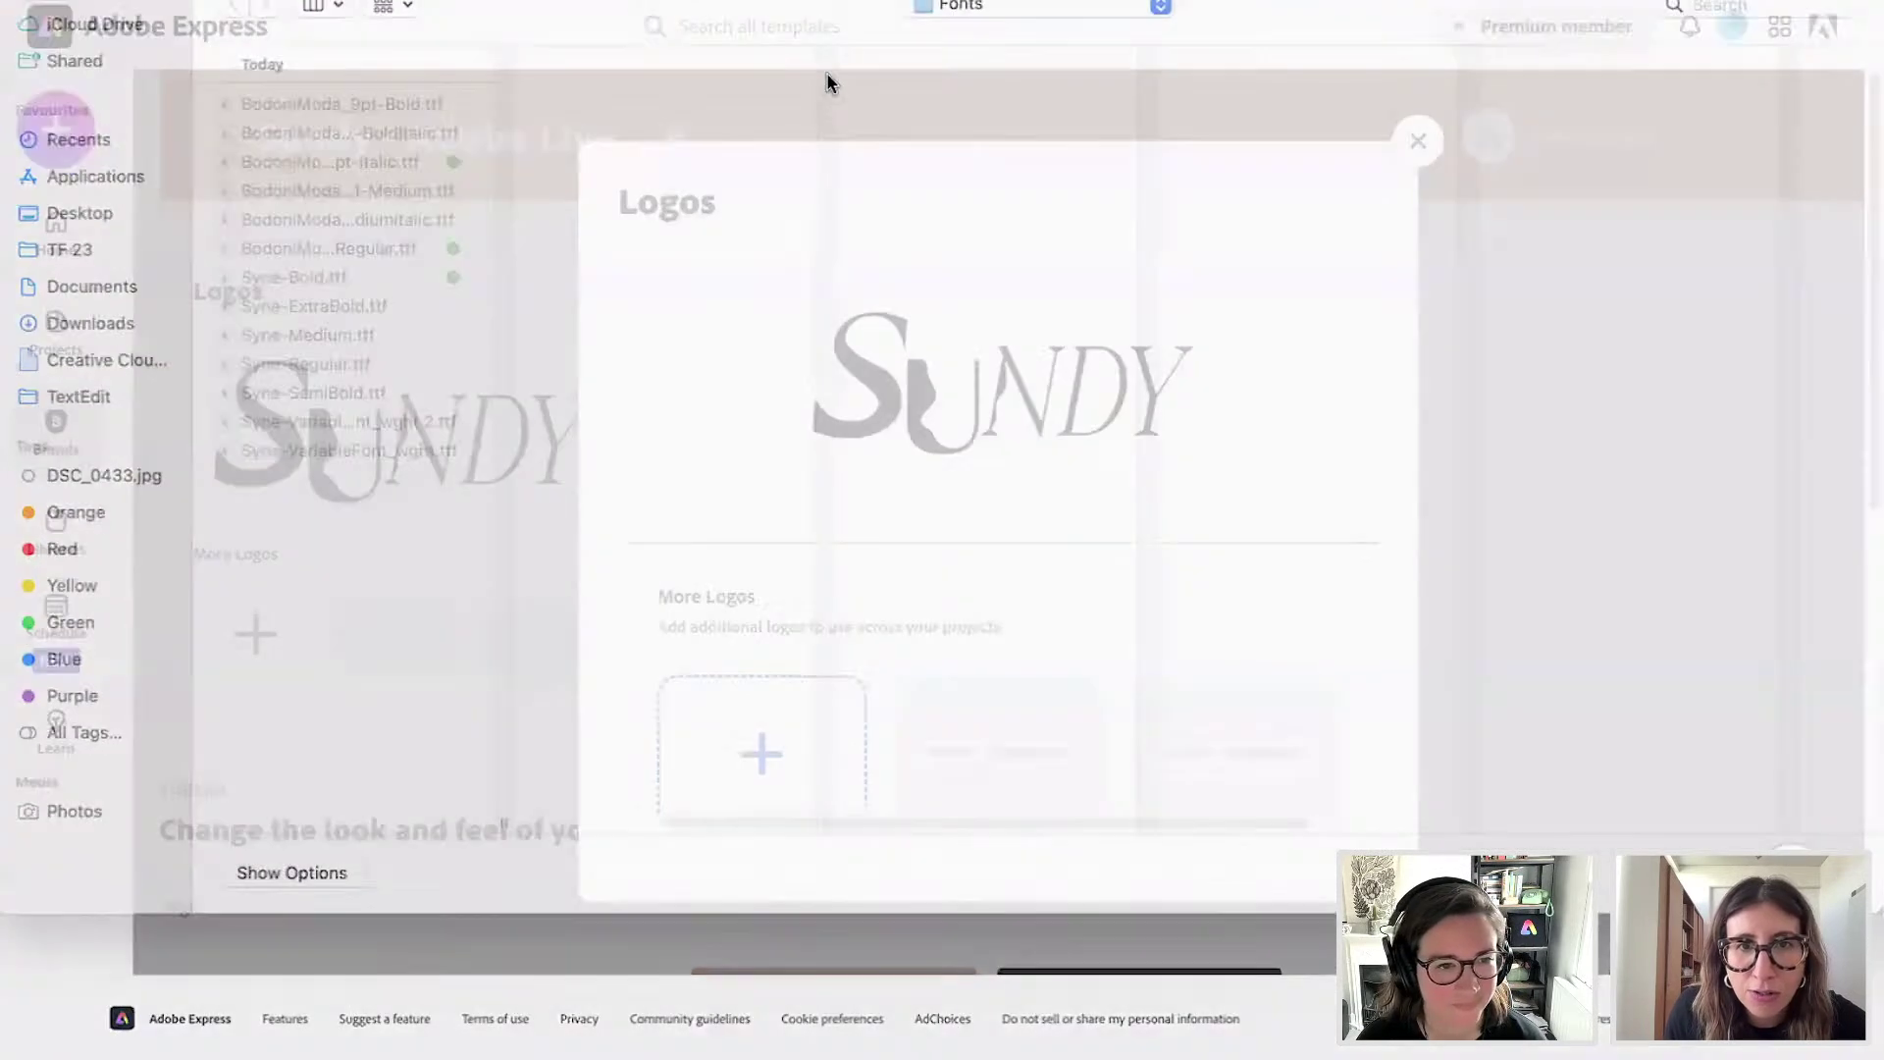
{"action": "left_click", "coordinate": [925, 41]}
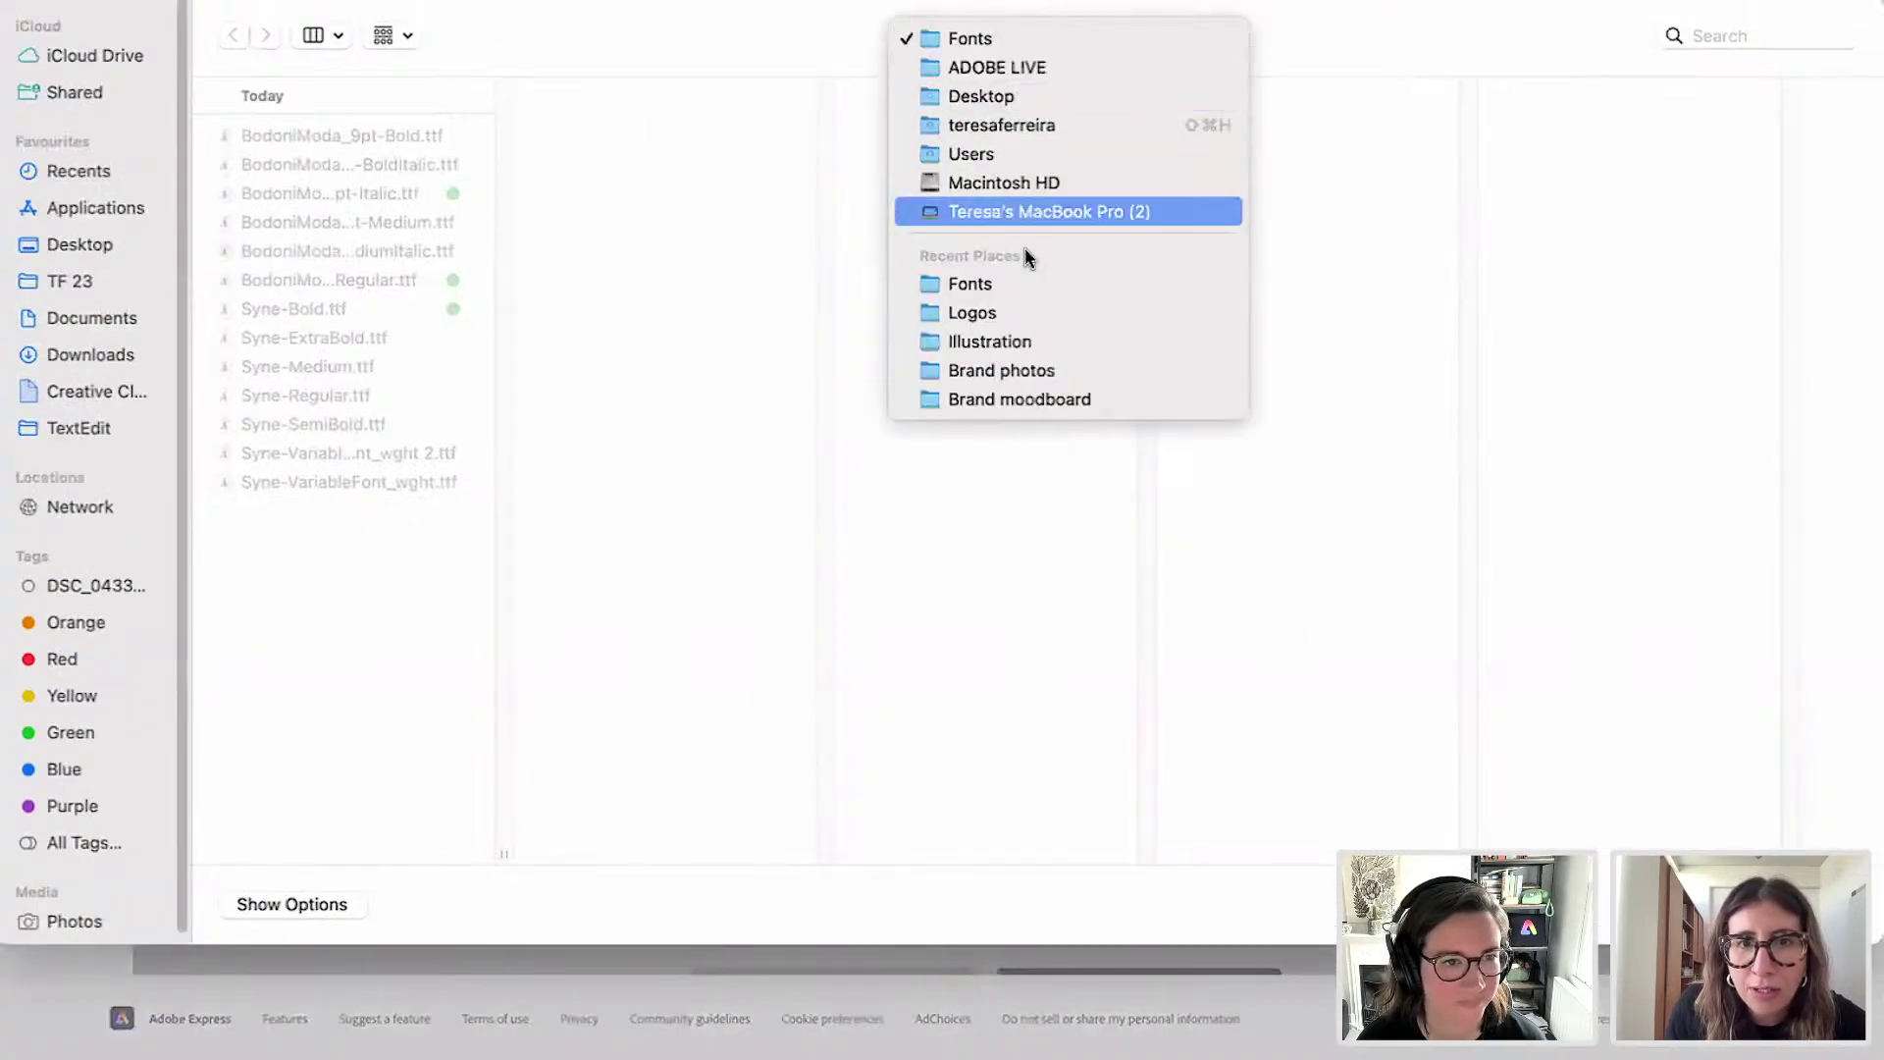
{"action": "left_click", "coordinate": [1035, 312]}
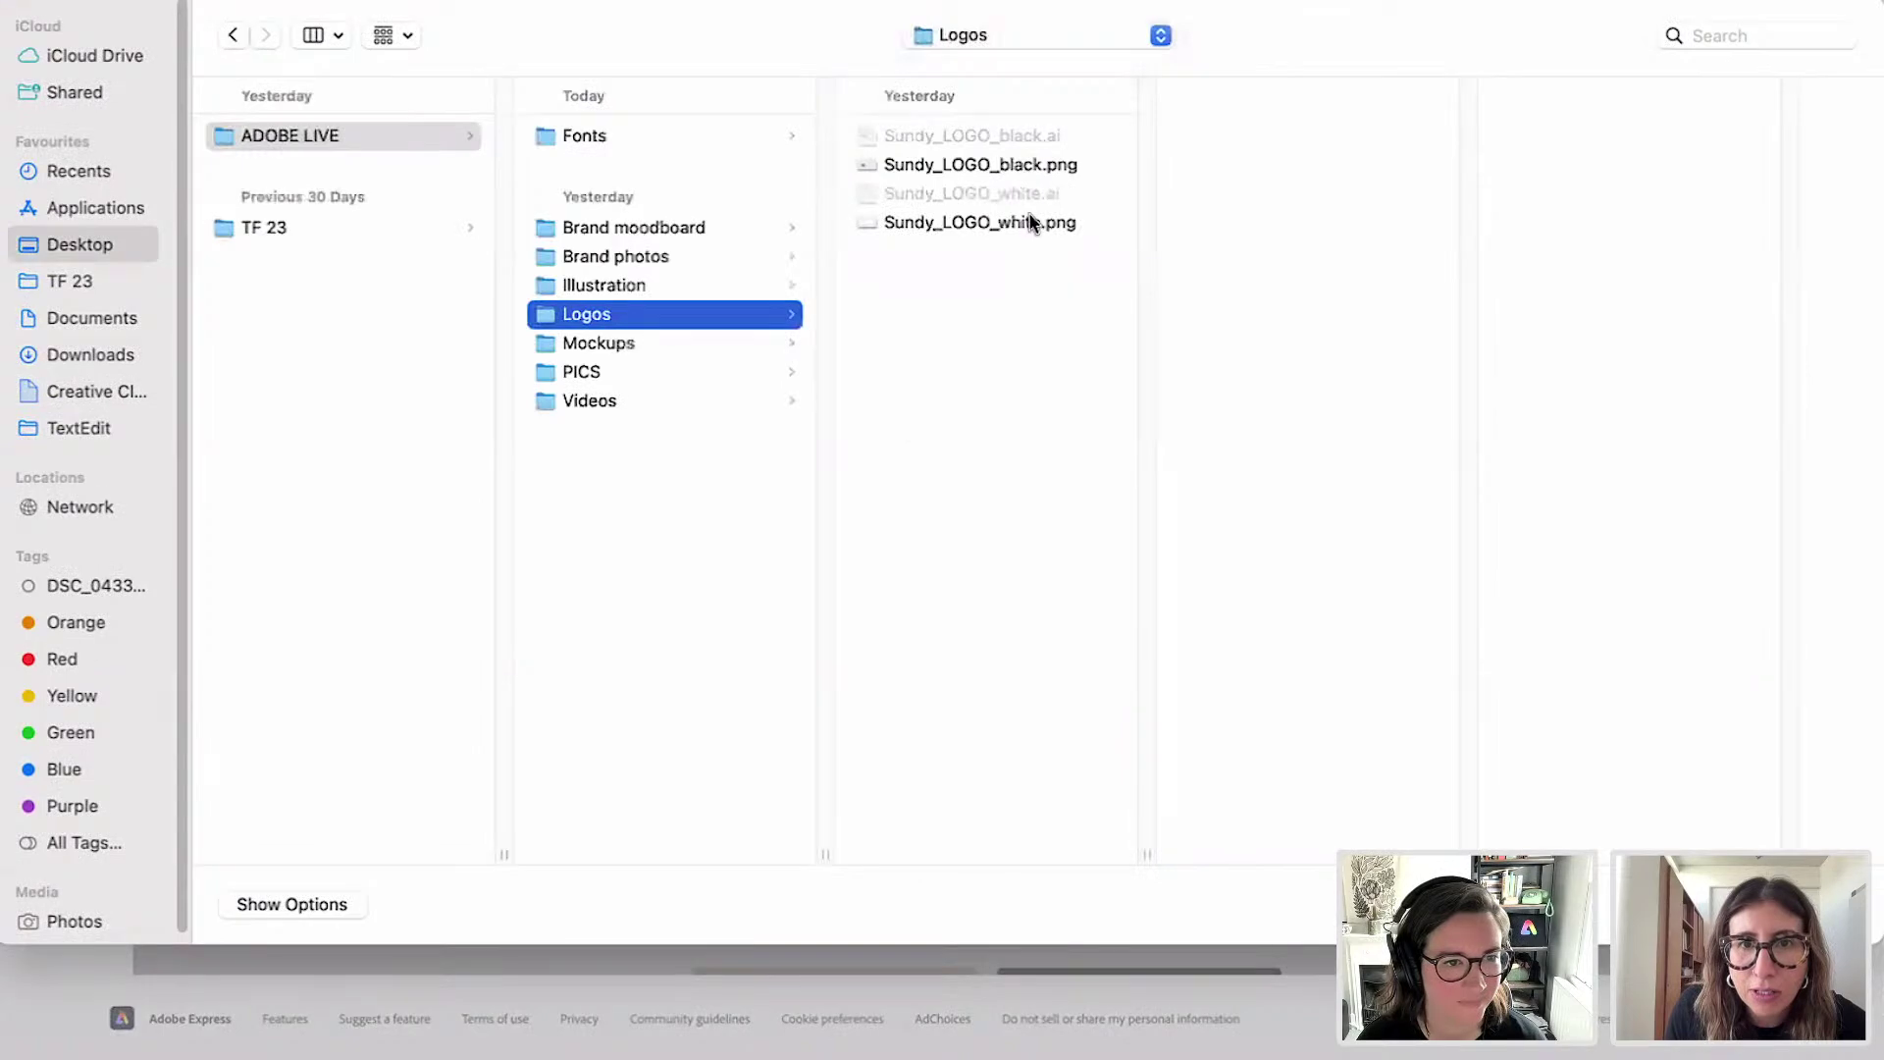
{"action": "left_click", "coordinate": [1032, 223]}
{"action": "double_click", "coordinate": [1032, 224]}
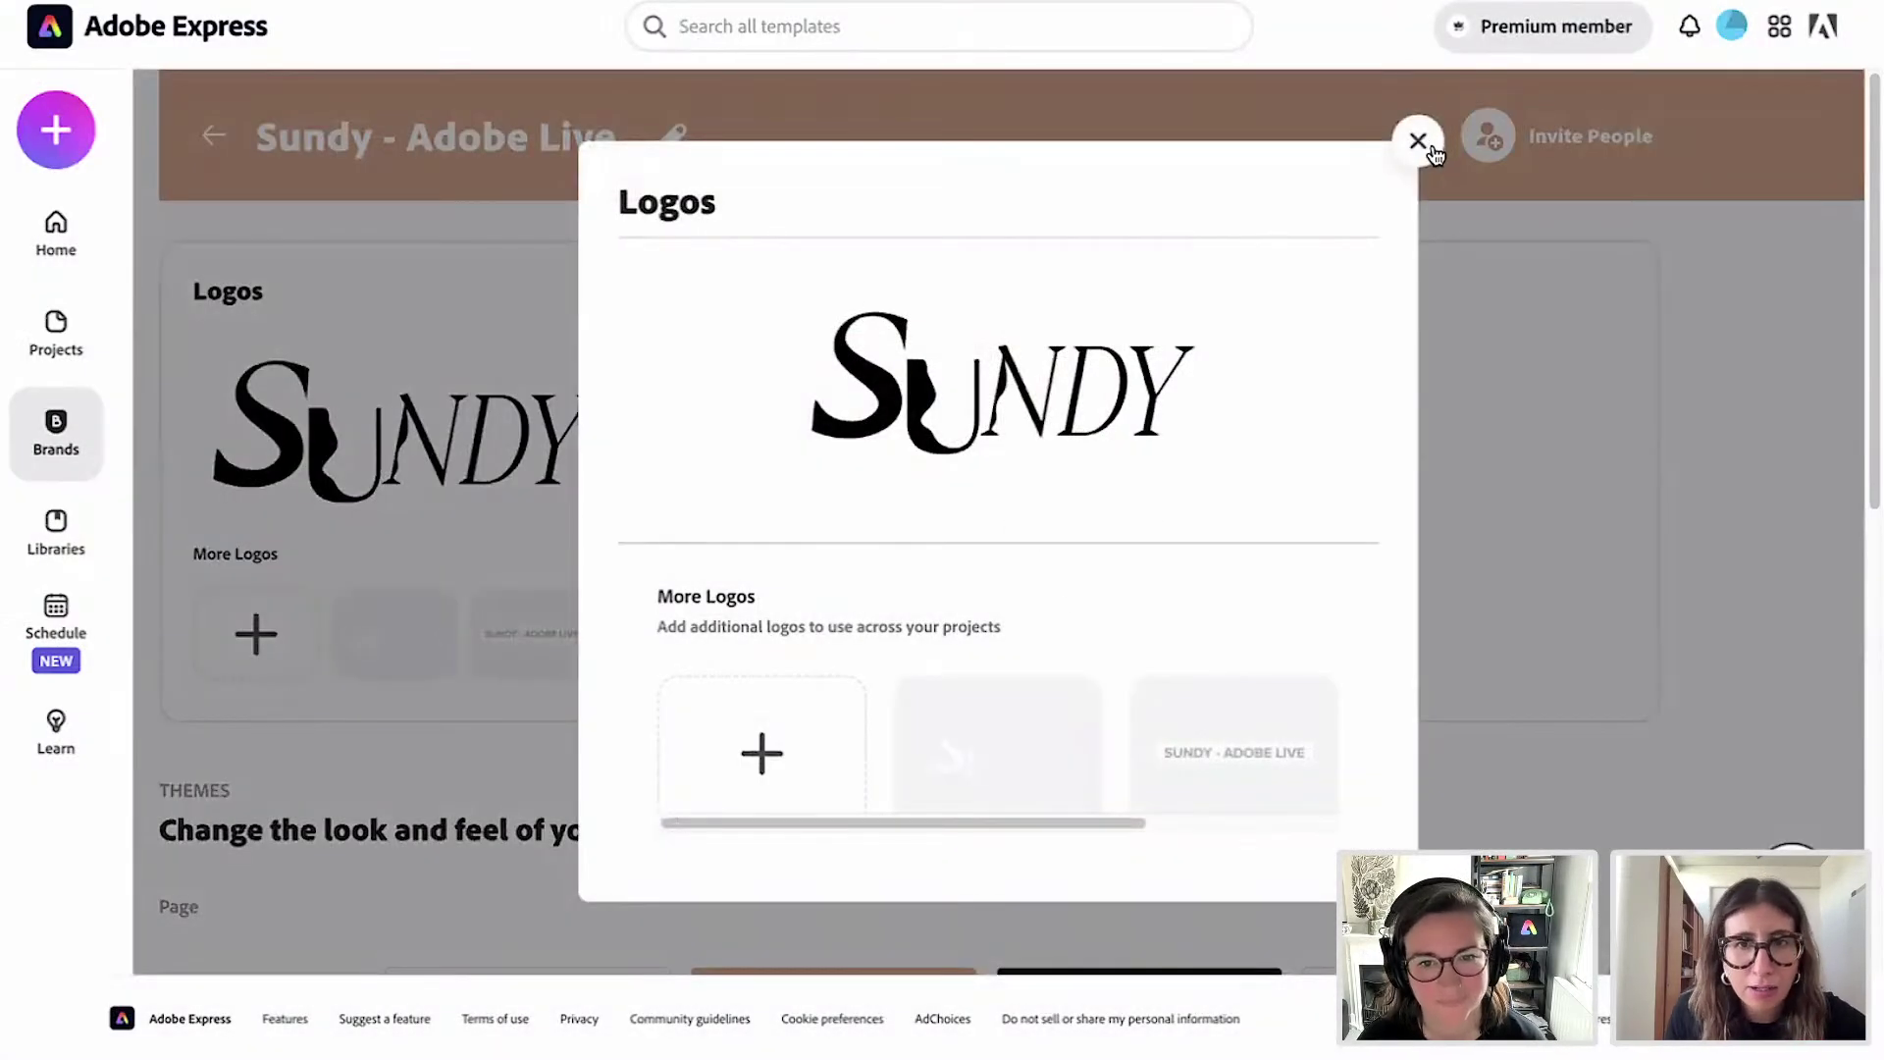
{"action": "left_click", "coordinate": [1425, 144]}
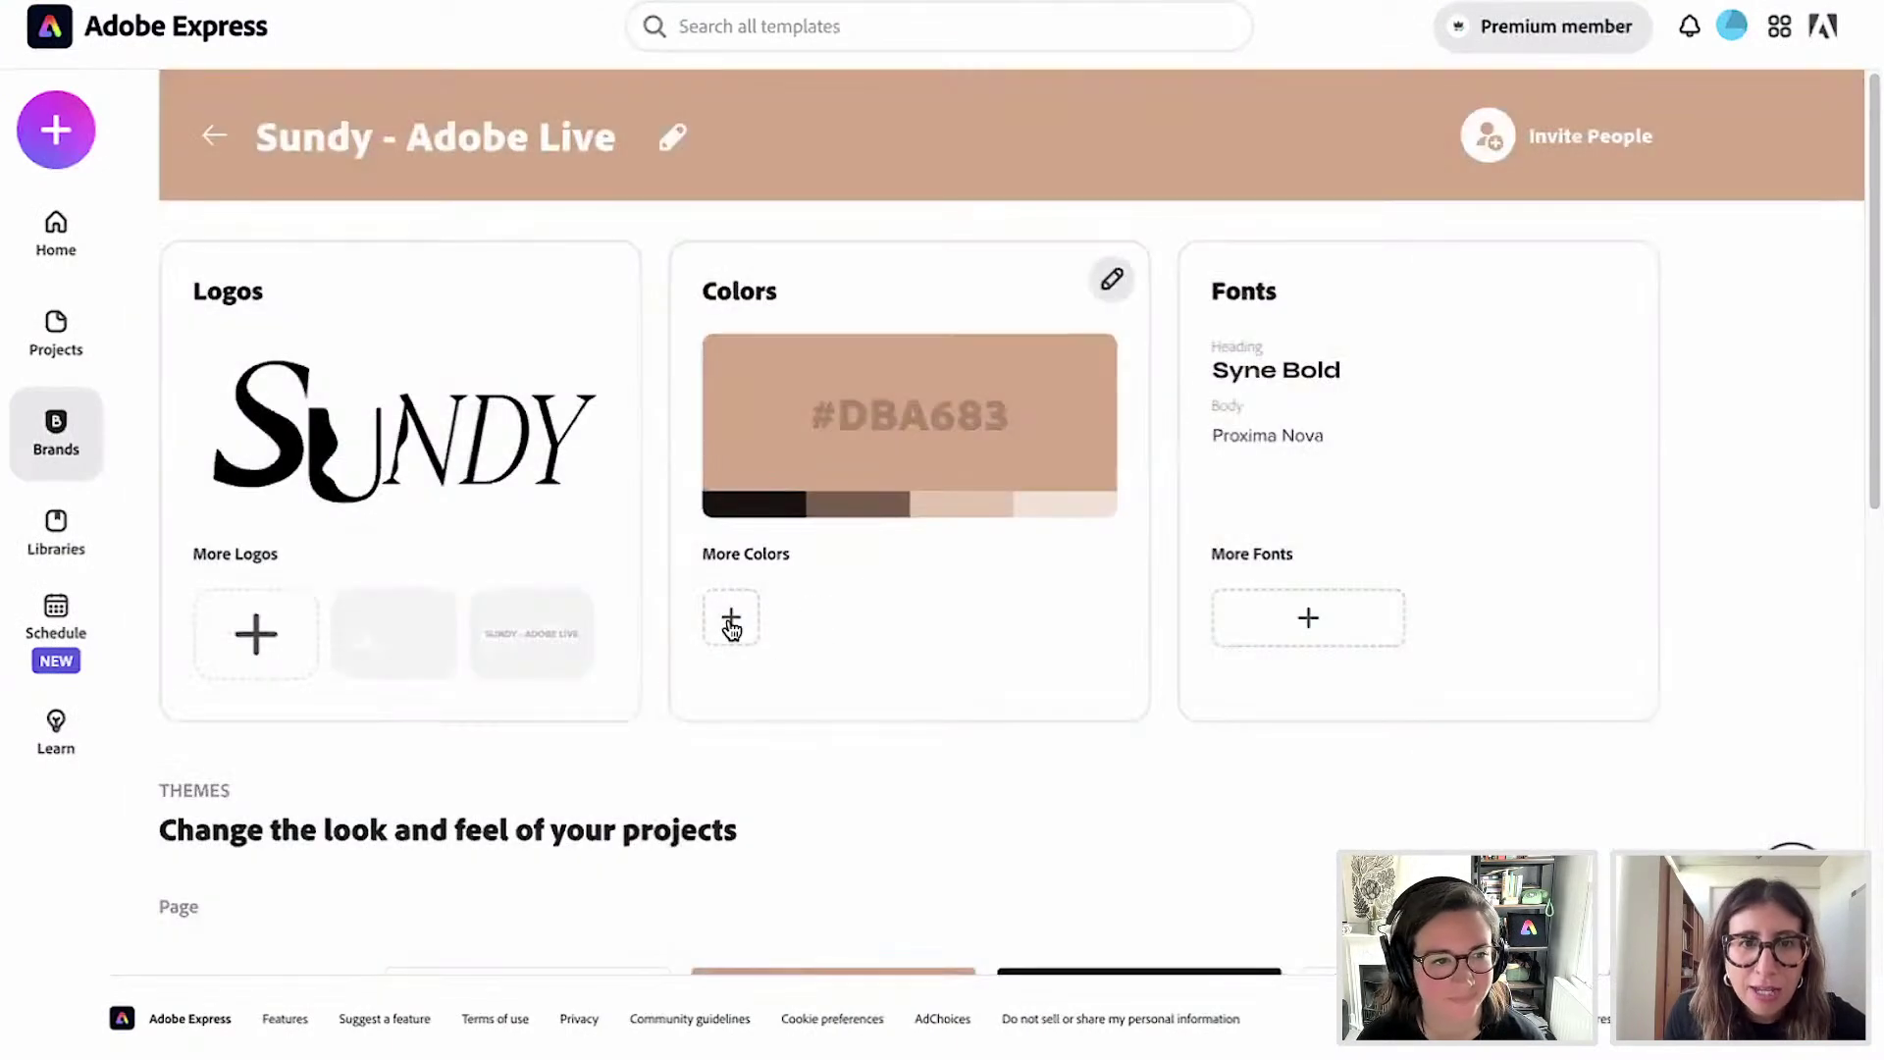
{"action": "left_click", "coordinate": [731, 624]}
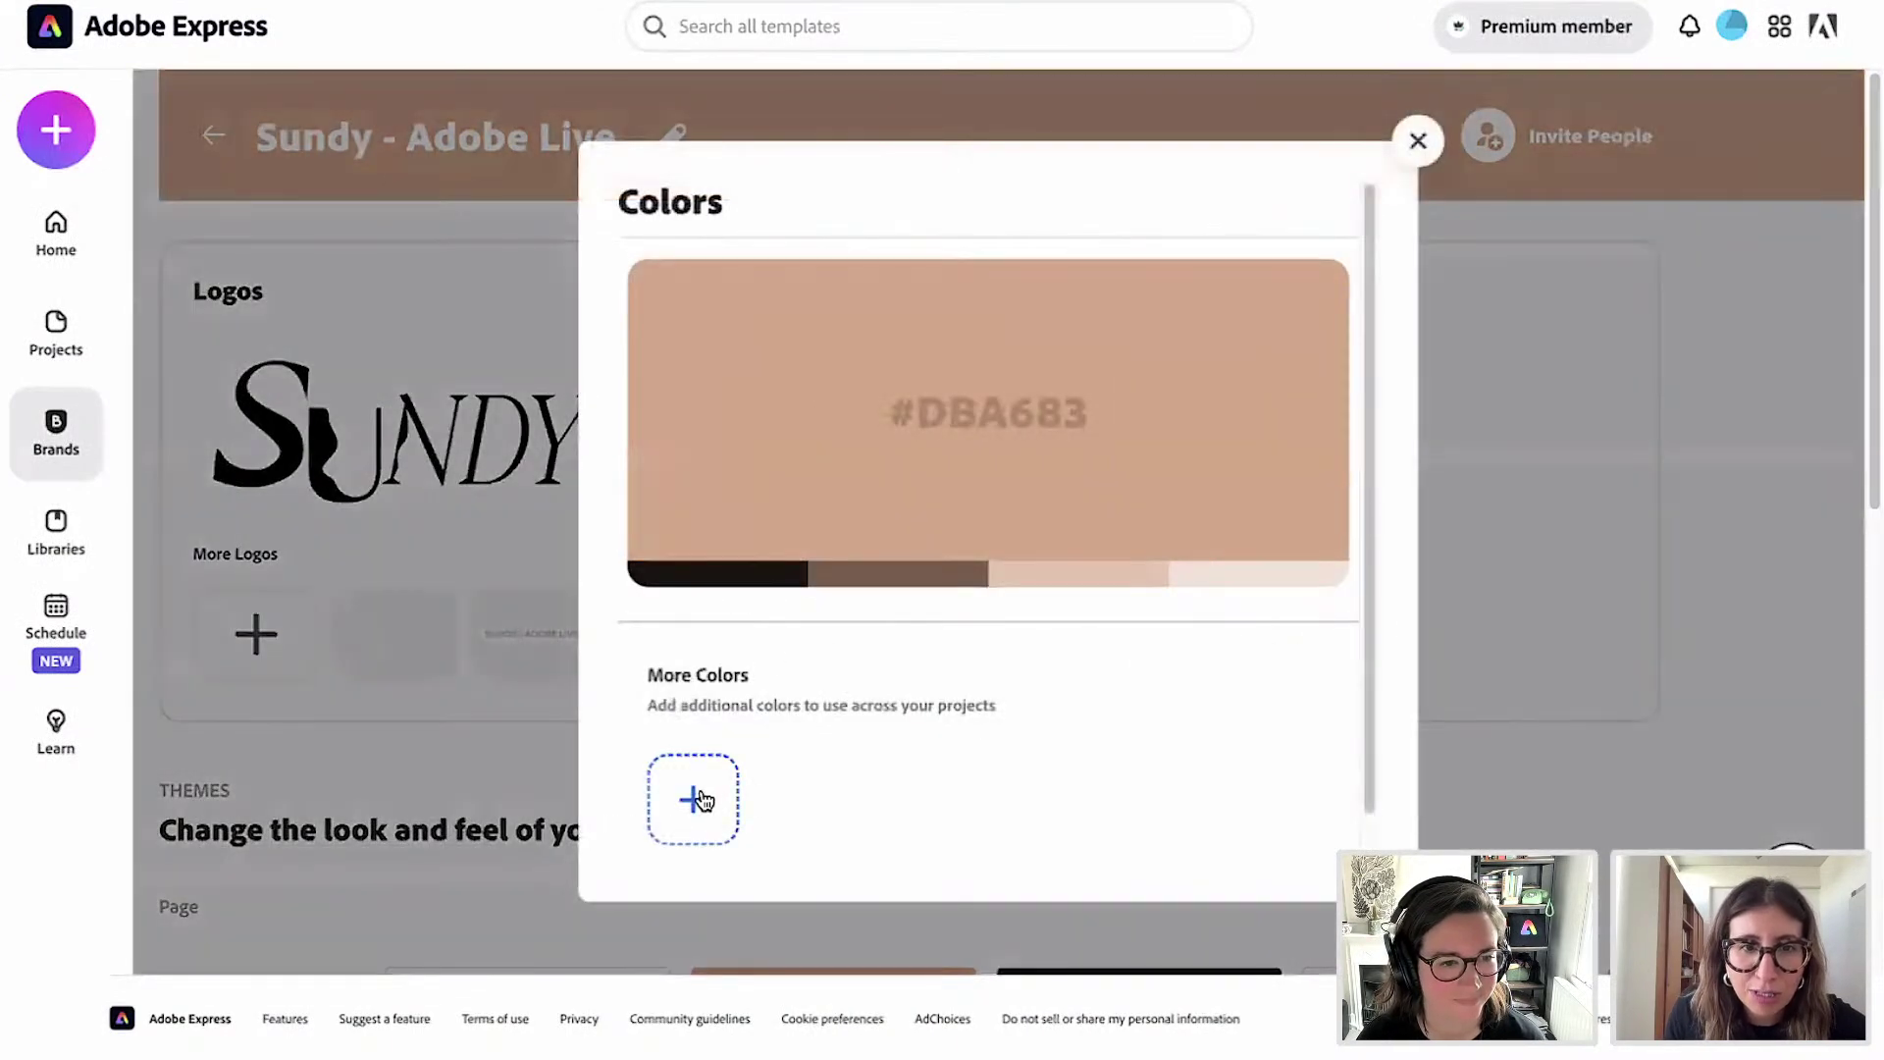
{"action": "left_click", "coordinate": [696, 798]}
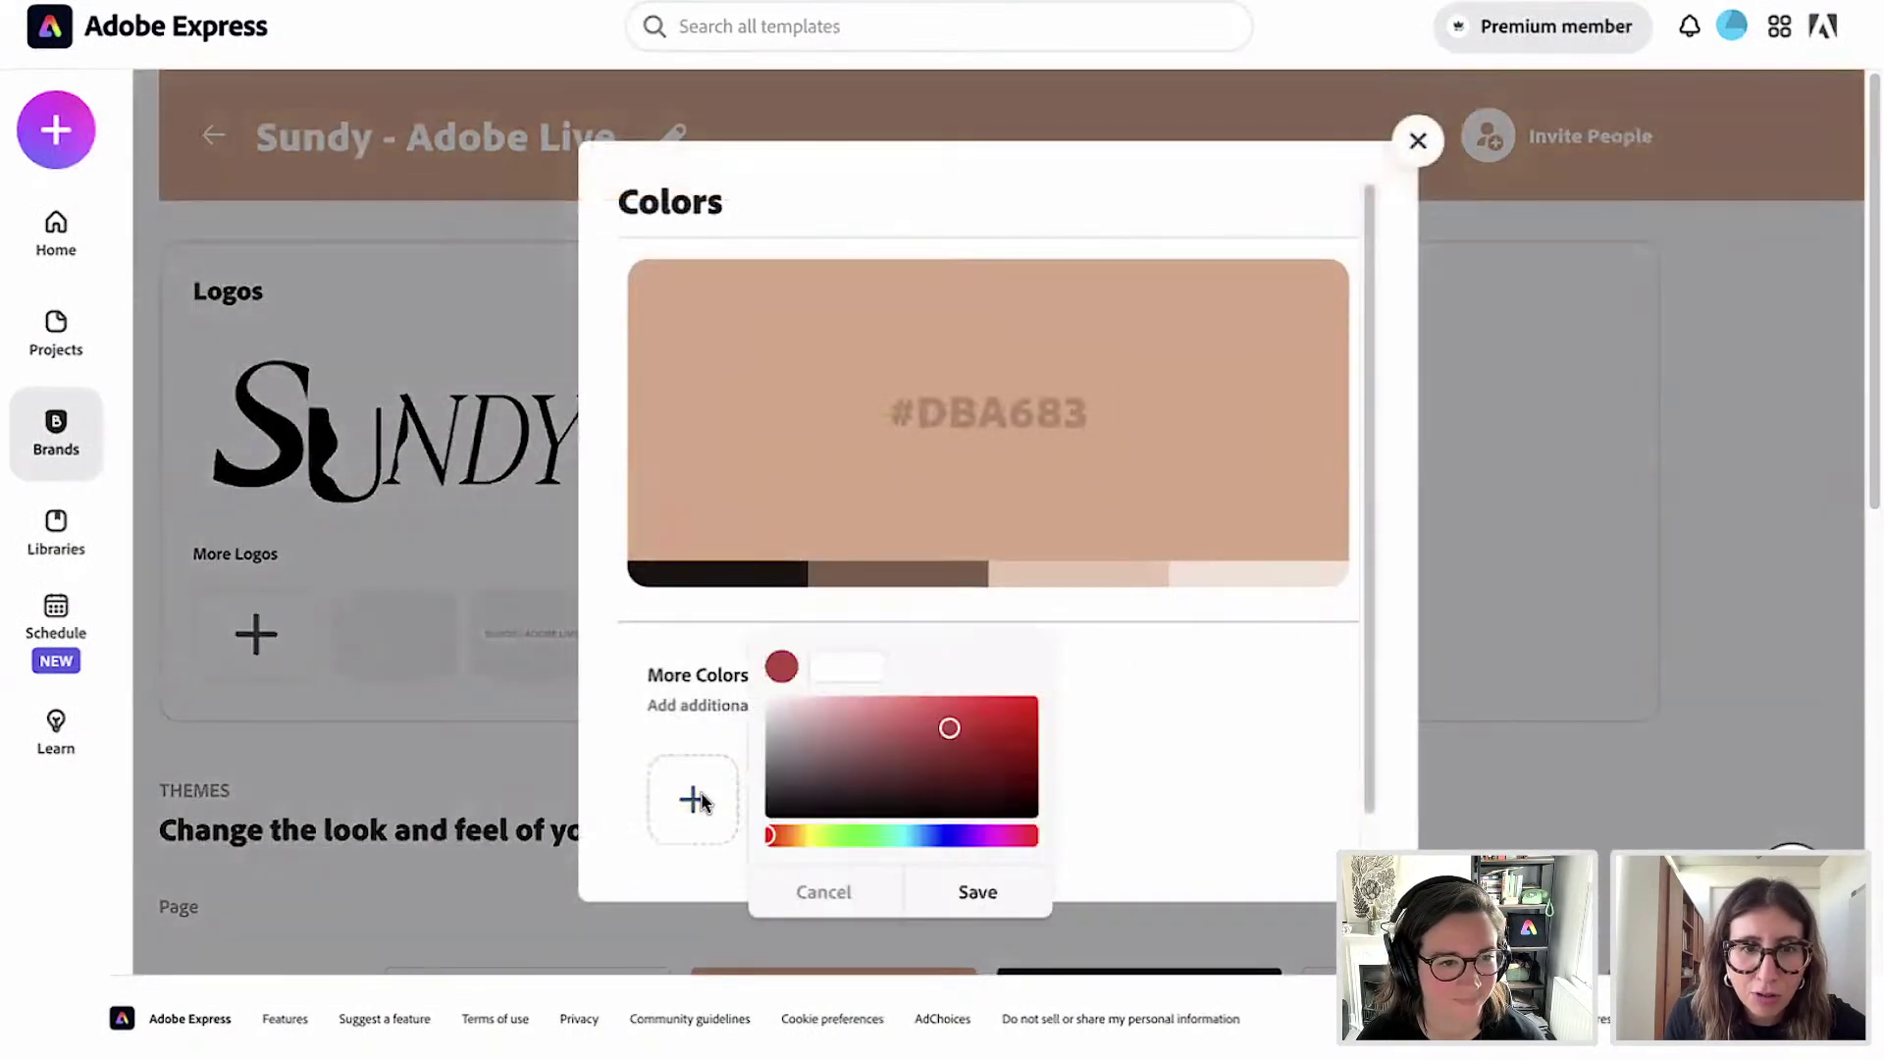
{"action": "left_click", "coordinate": [1418, 144]}
{"action": "left_click", "coordinate": [1418, 144]}
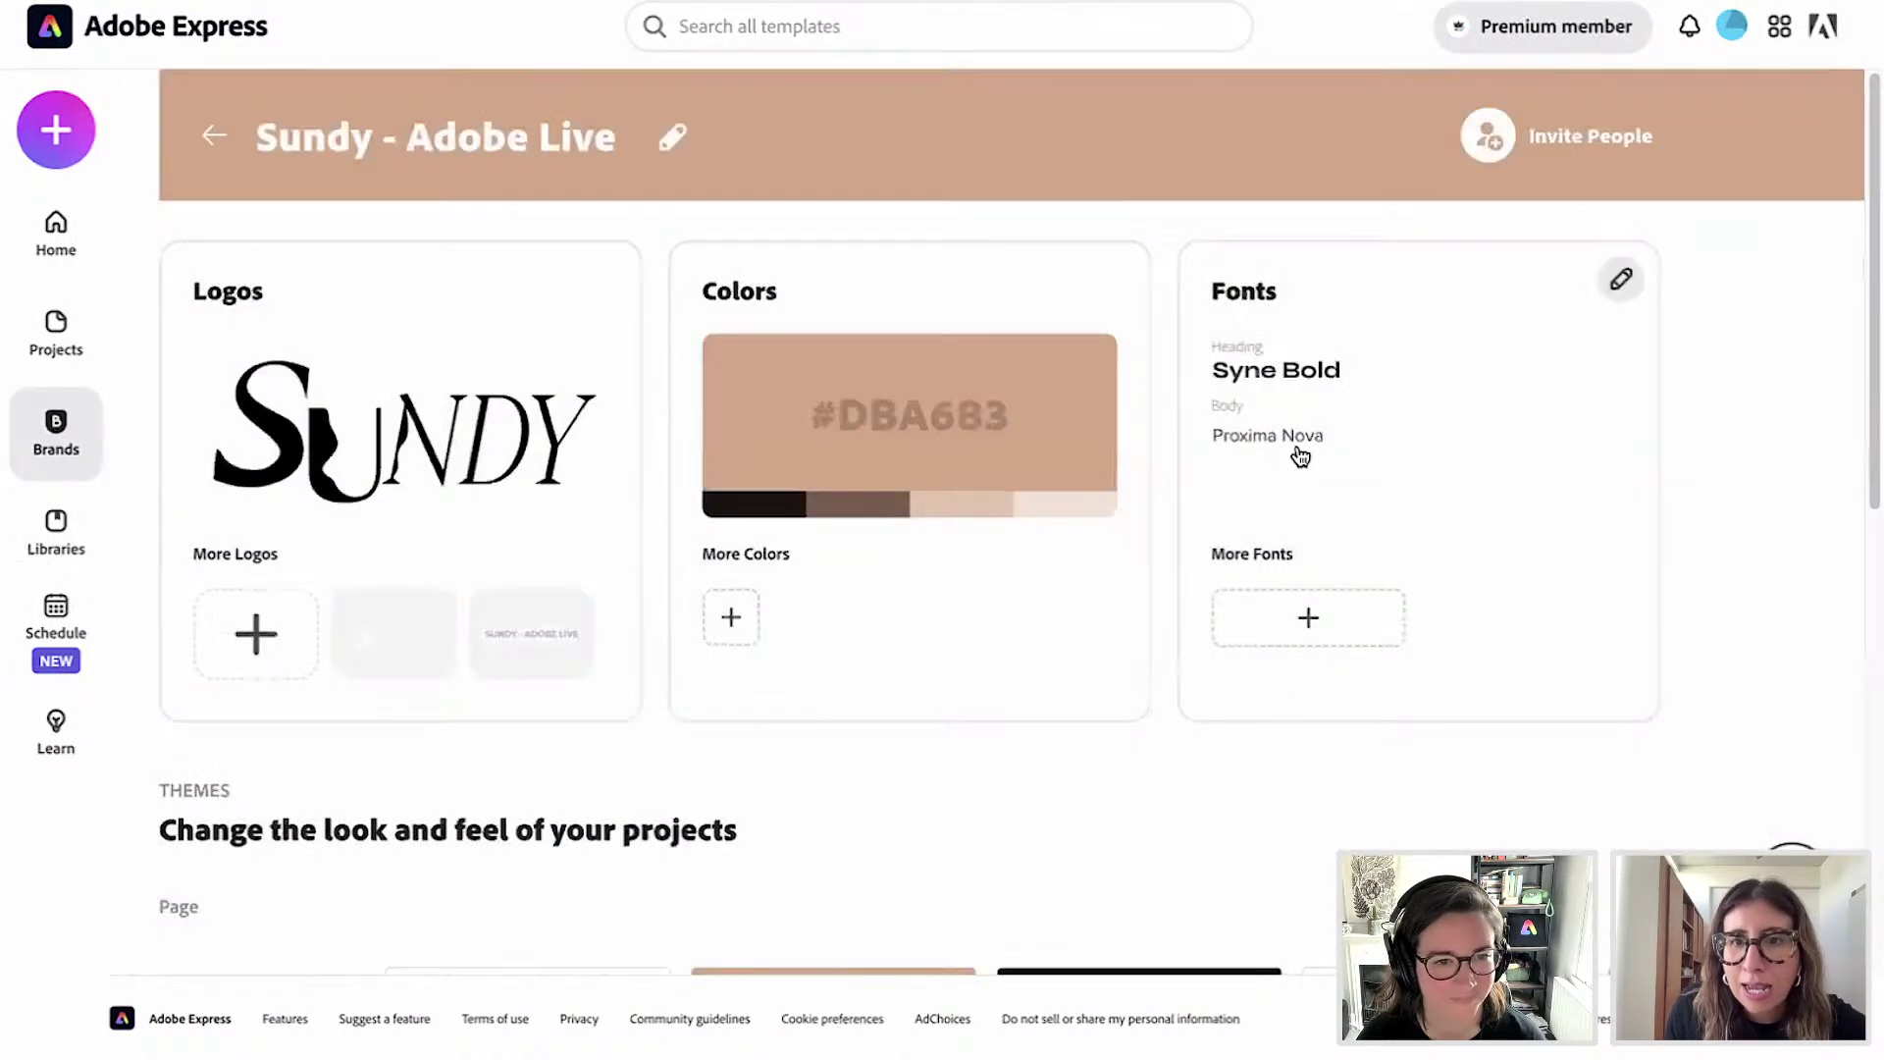
Set the brand's body font to Adobe Caslon Pro, keeping Syne Bold for the headline.
{"action": "left_click", "coordinate": [1620, 281]}
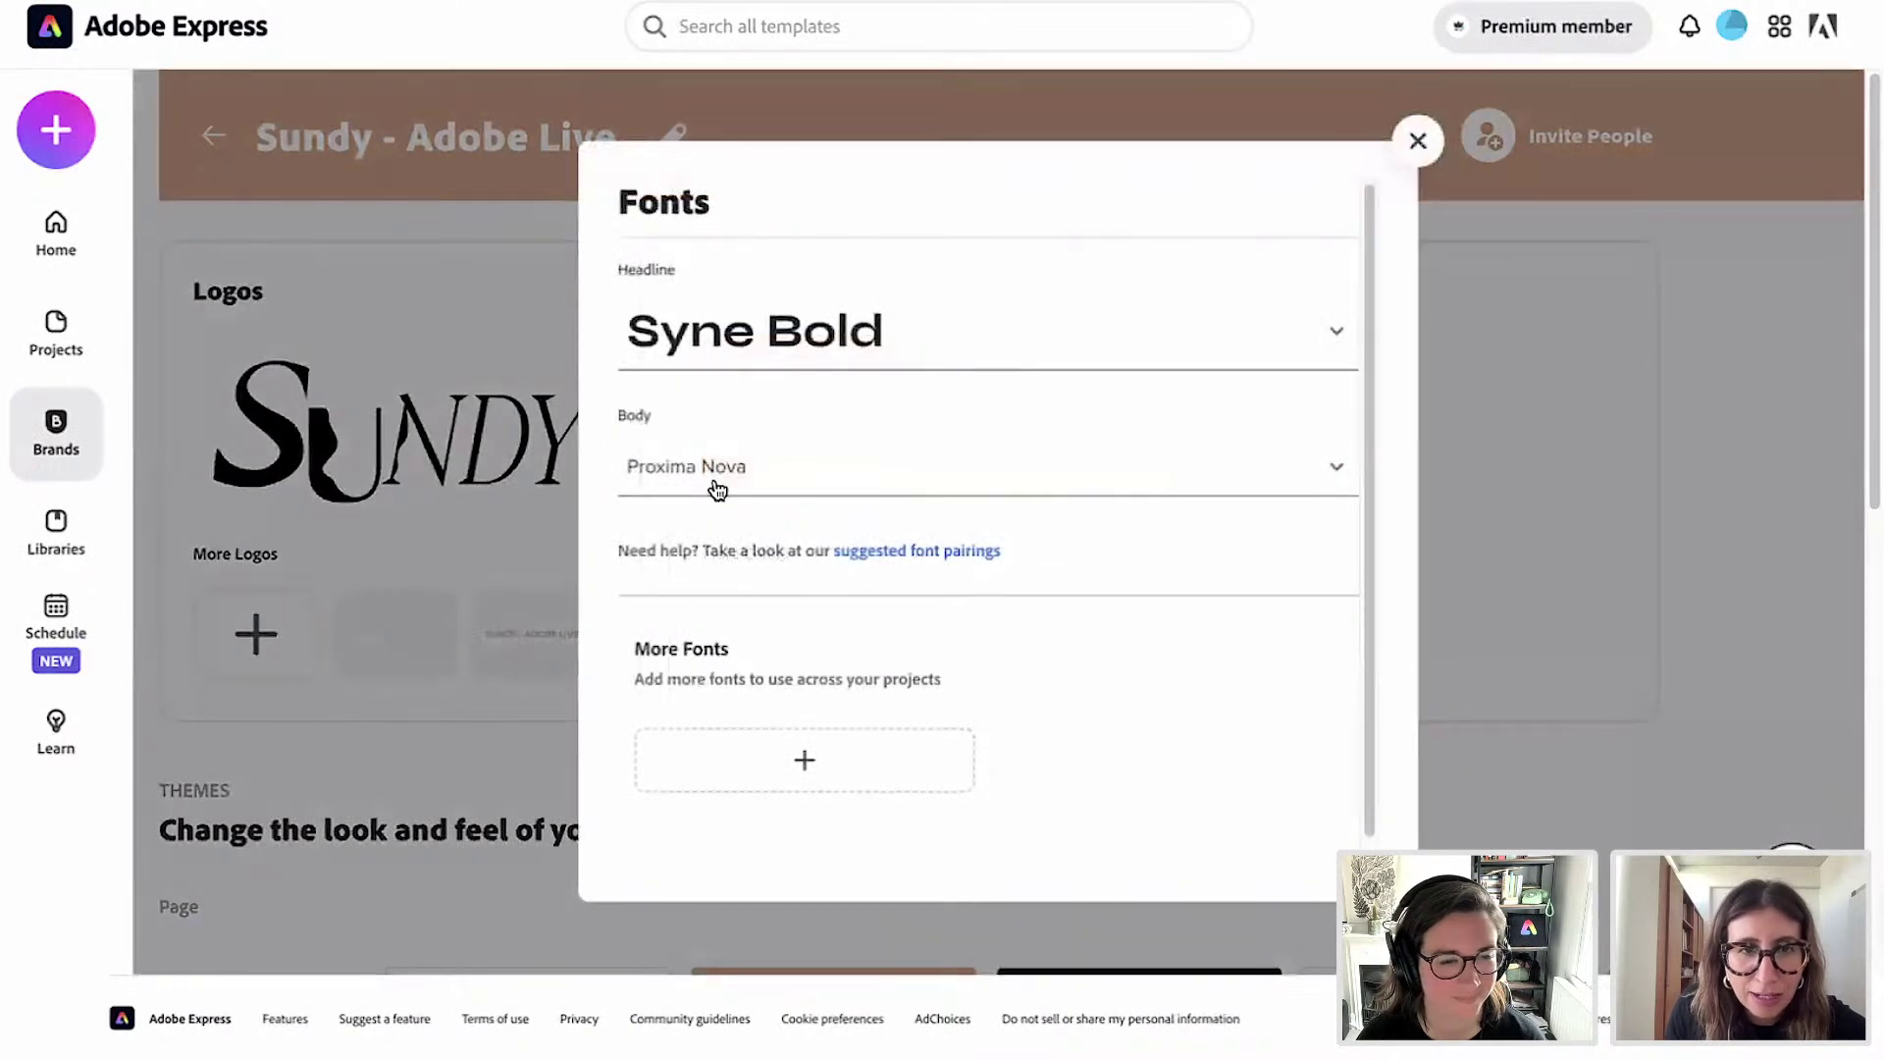
{"action": "left_click", "coordinate": [716, 477]}
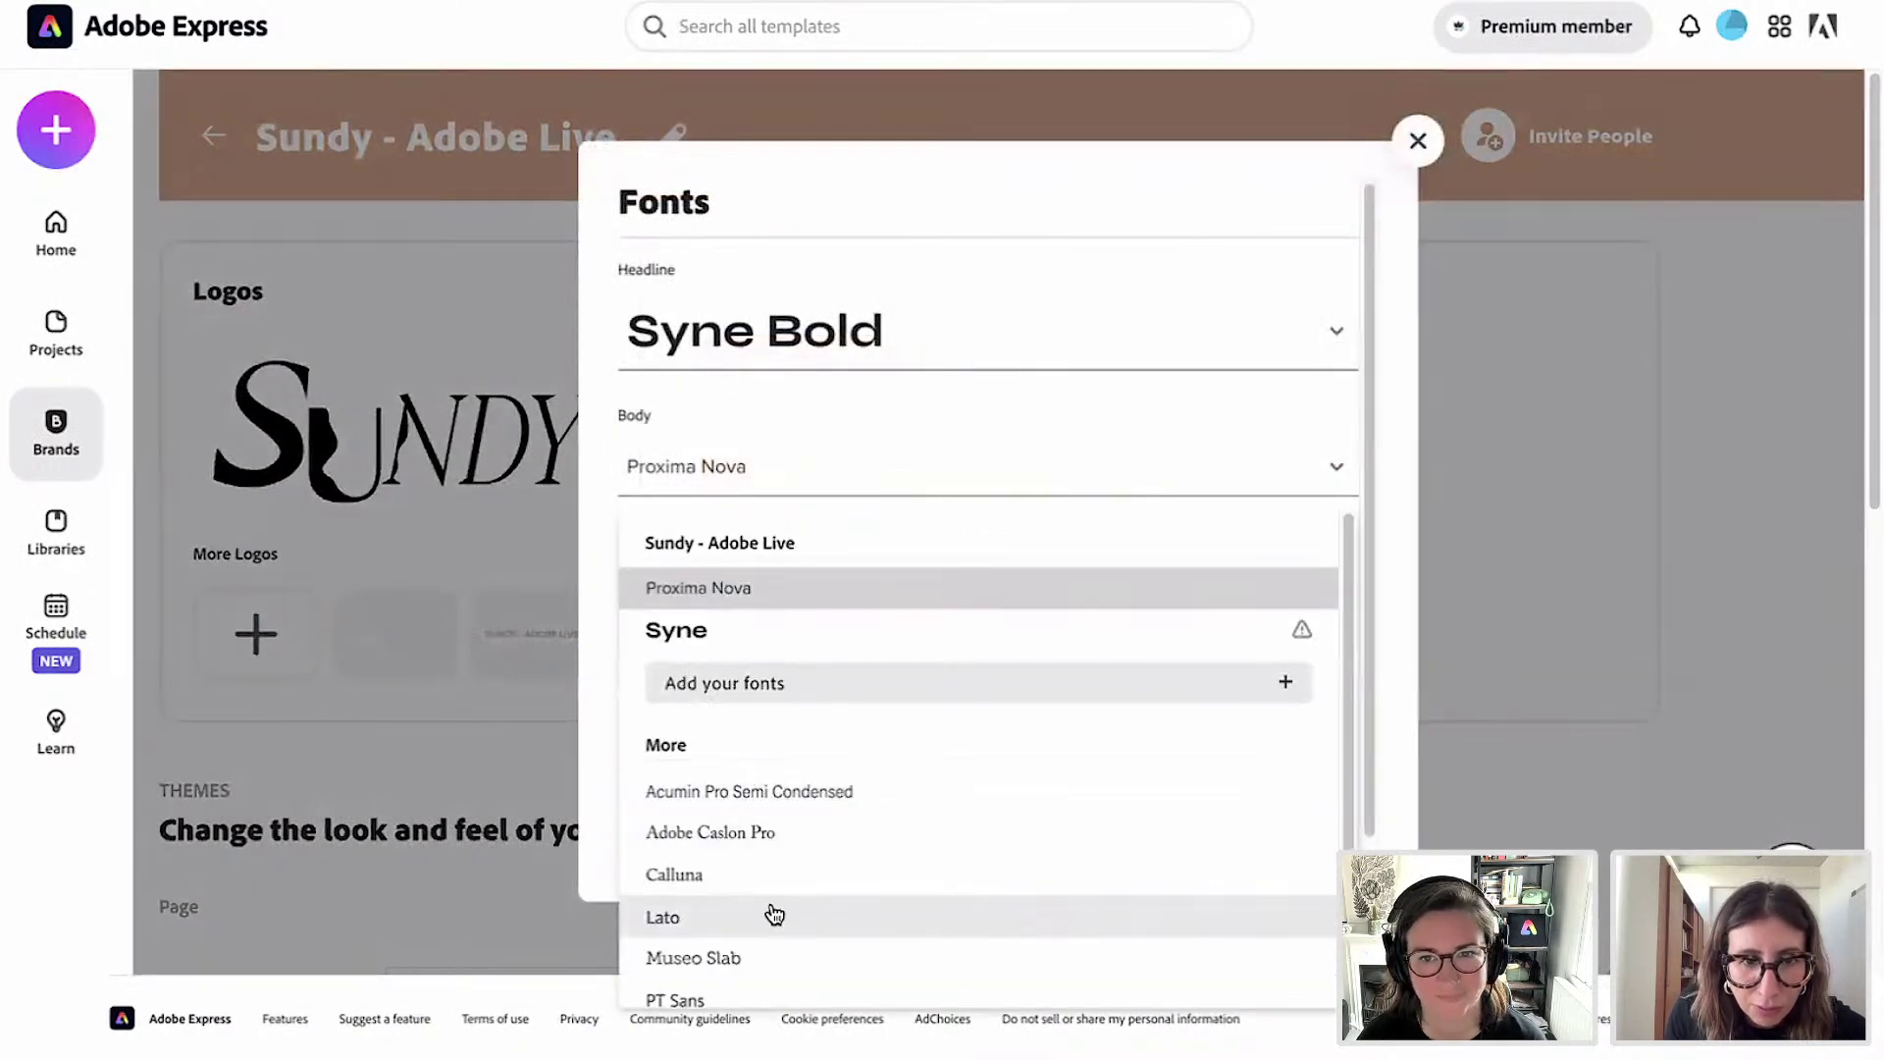
{"action": "scroll", "coordinate": [800, 746], "scroll_direction": "down", "scroll_amount": 2}
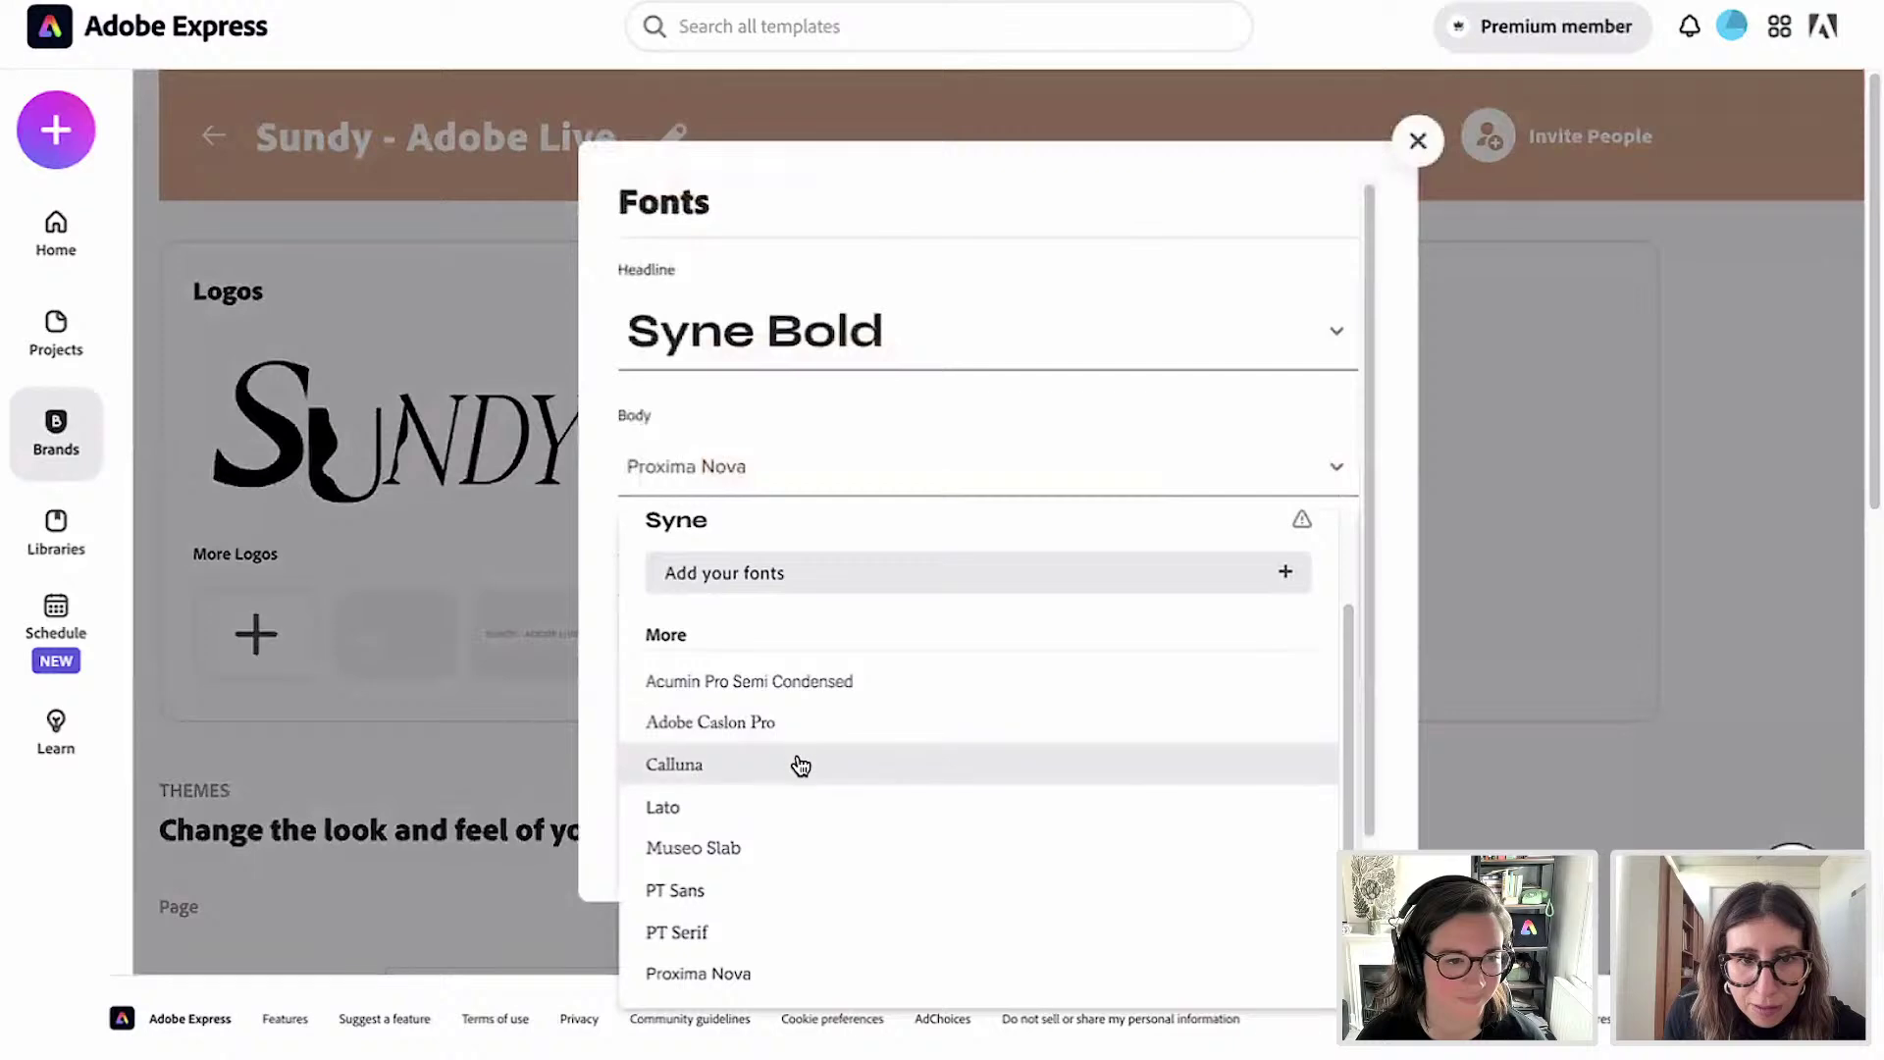
{"action": "scroll", "coordinate": [795, 726], "scroll_direction": "up", "scroll_amount": 2}
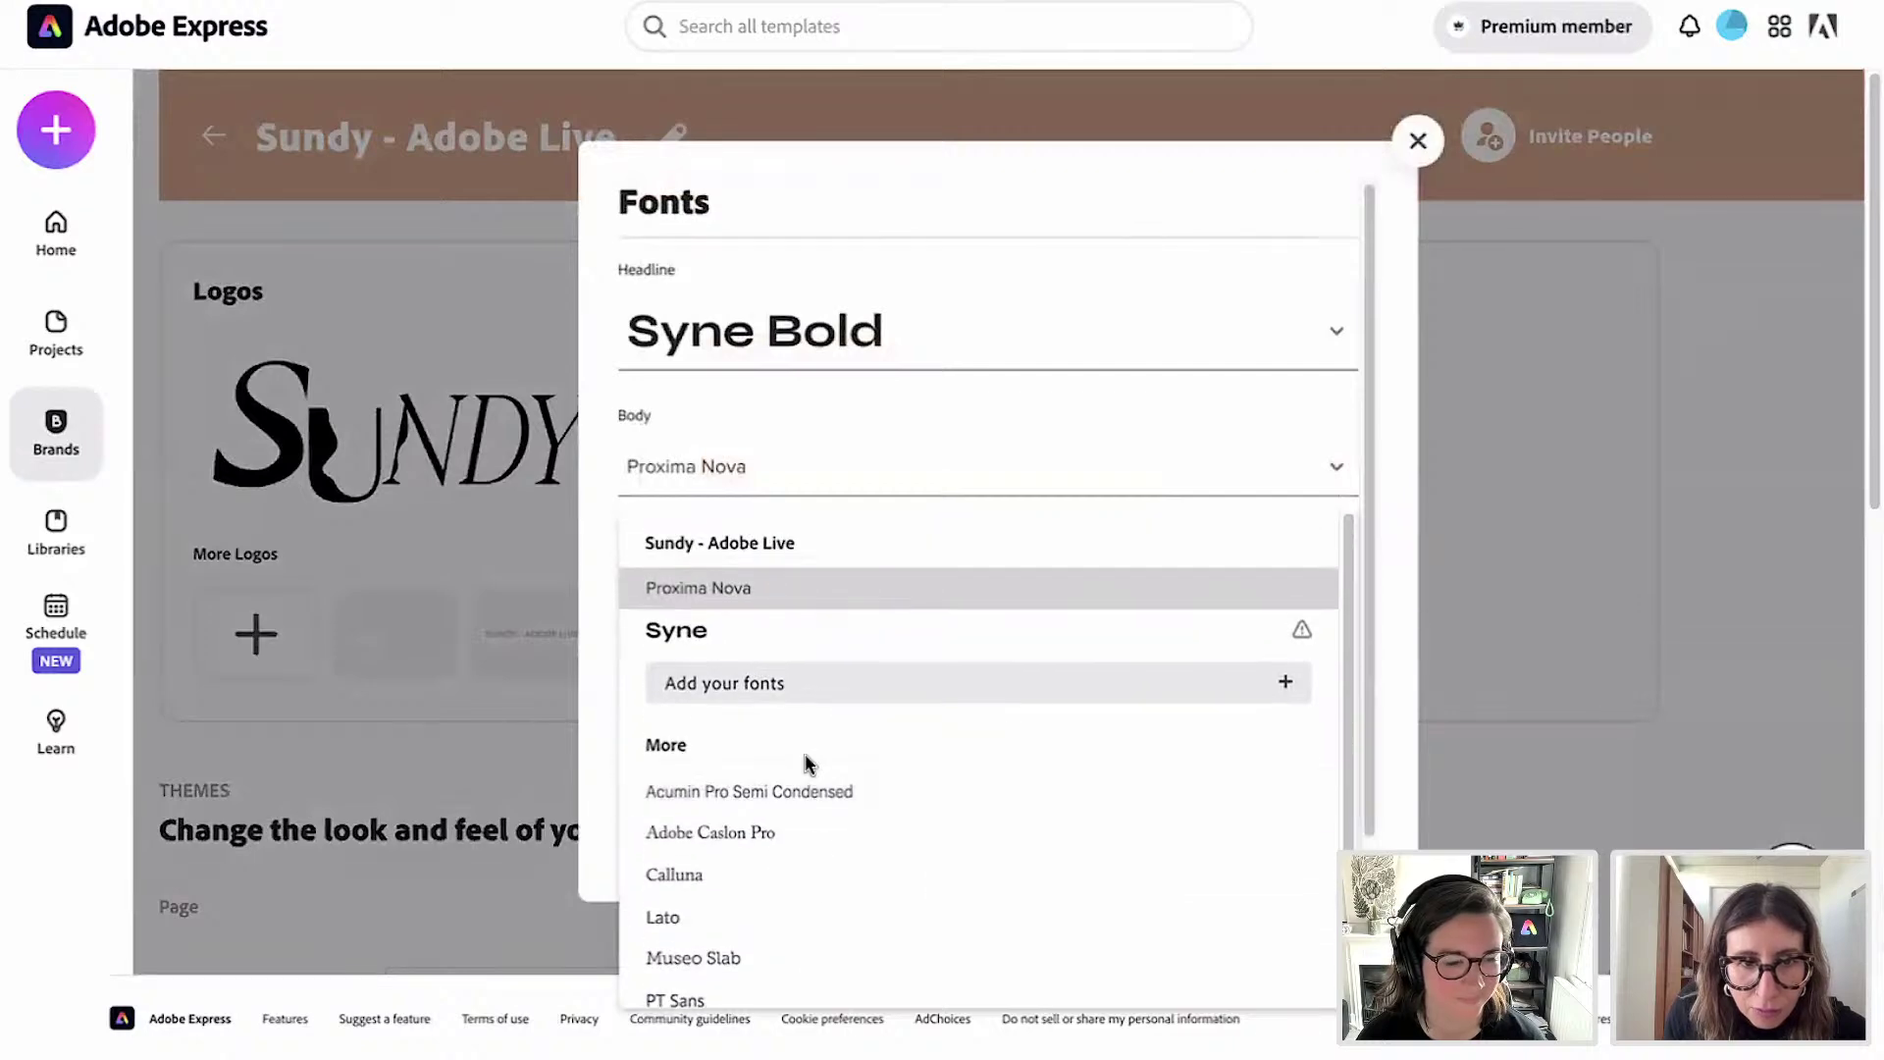
{"action": "left_click", "coordinate": [799, 832]}
{"action": "left_click", "coordinate": [1116, 667]}
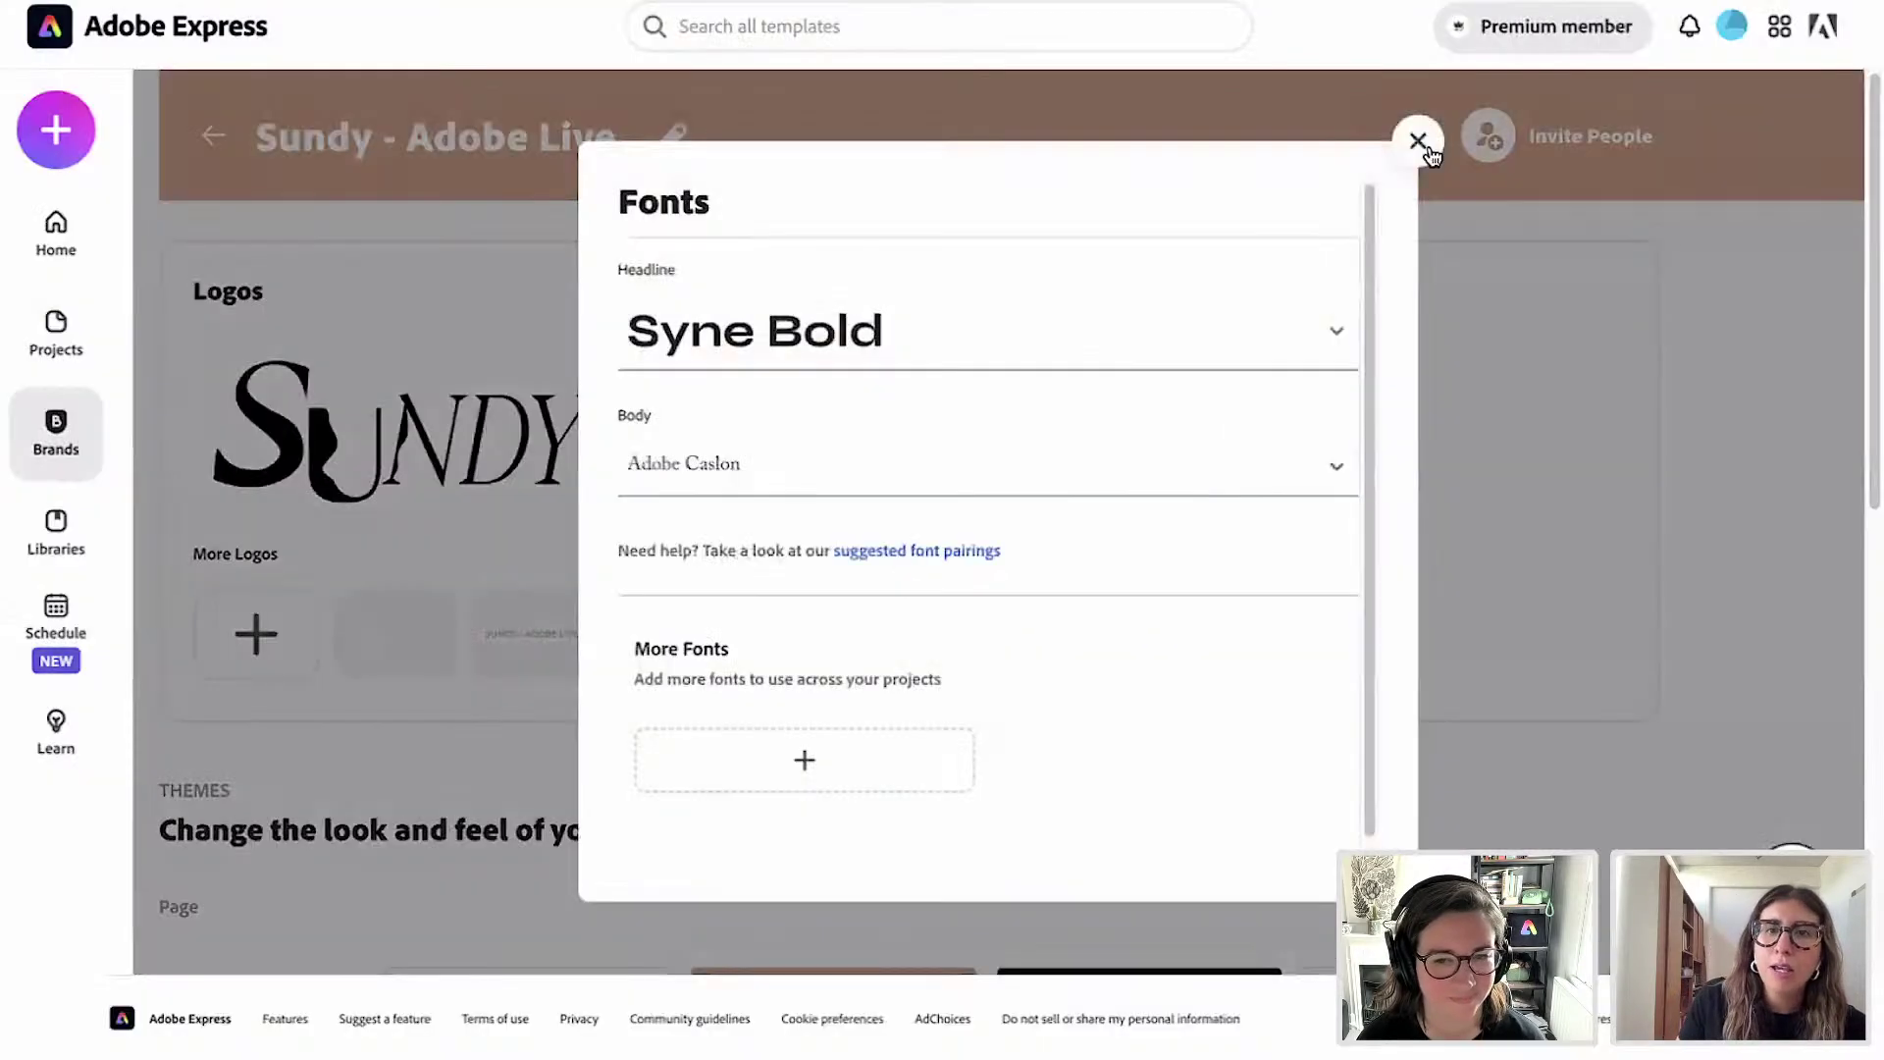
{"action": "left_click", "coordinate": [1418, 142]}
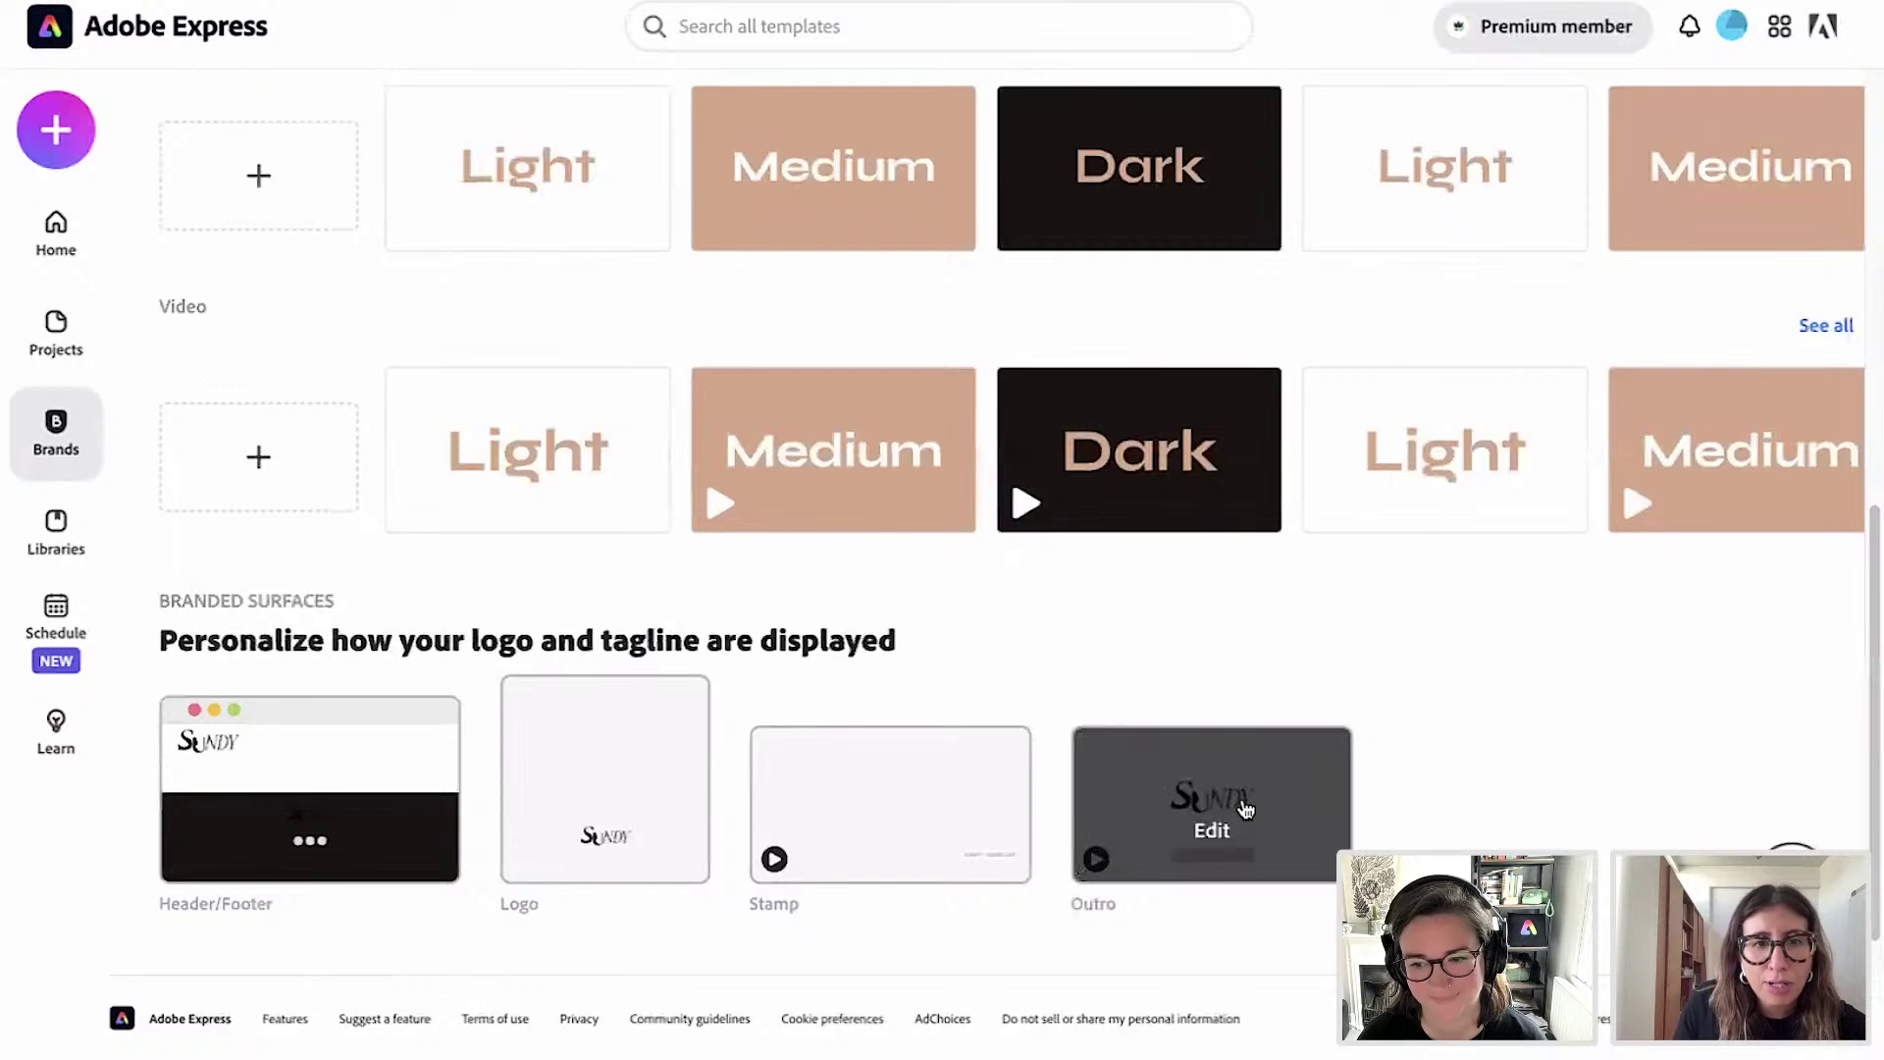
Review the page themes, video themes and branded surfaces of the Sundy - Adobe Live brand.
{"action": "scroll", "coordinate": [1561, 692], "scroll_direction": "down", "scroll_amount": 5}
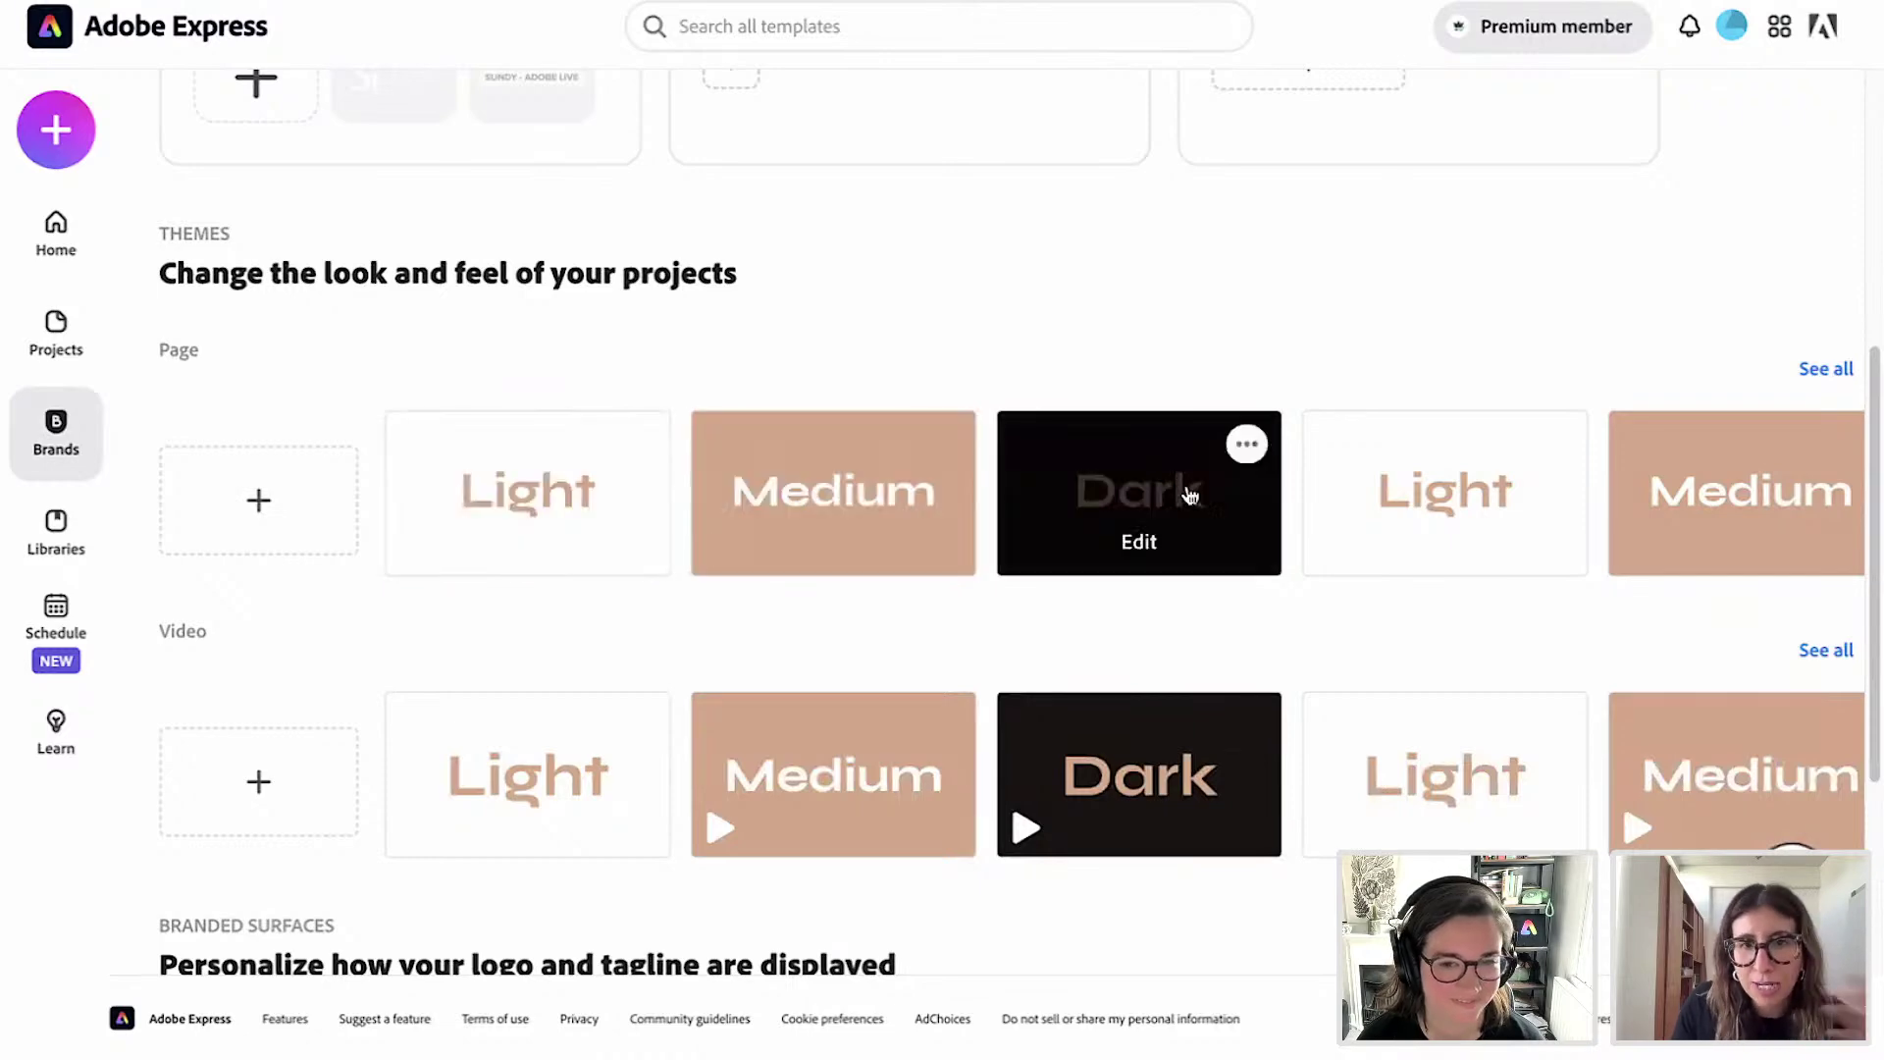
{"action": "scroll", "coordinate": [989, 545], "scroll_direction": "up", "scroll_amount": 2}
{"action": "scroll", "coordinate": [1000, 707], "scroll_direction": "up", "scroll_amount": 5}
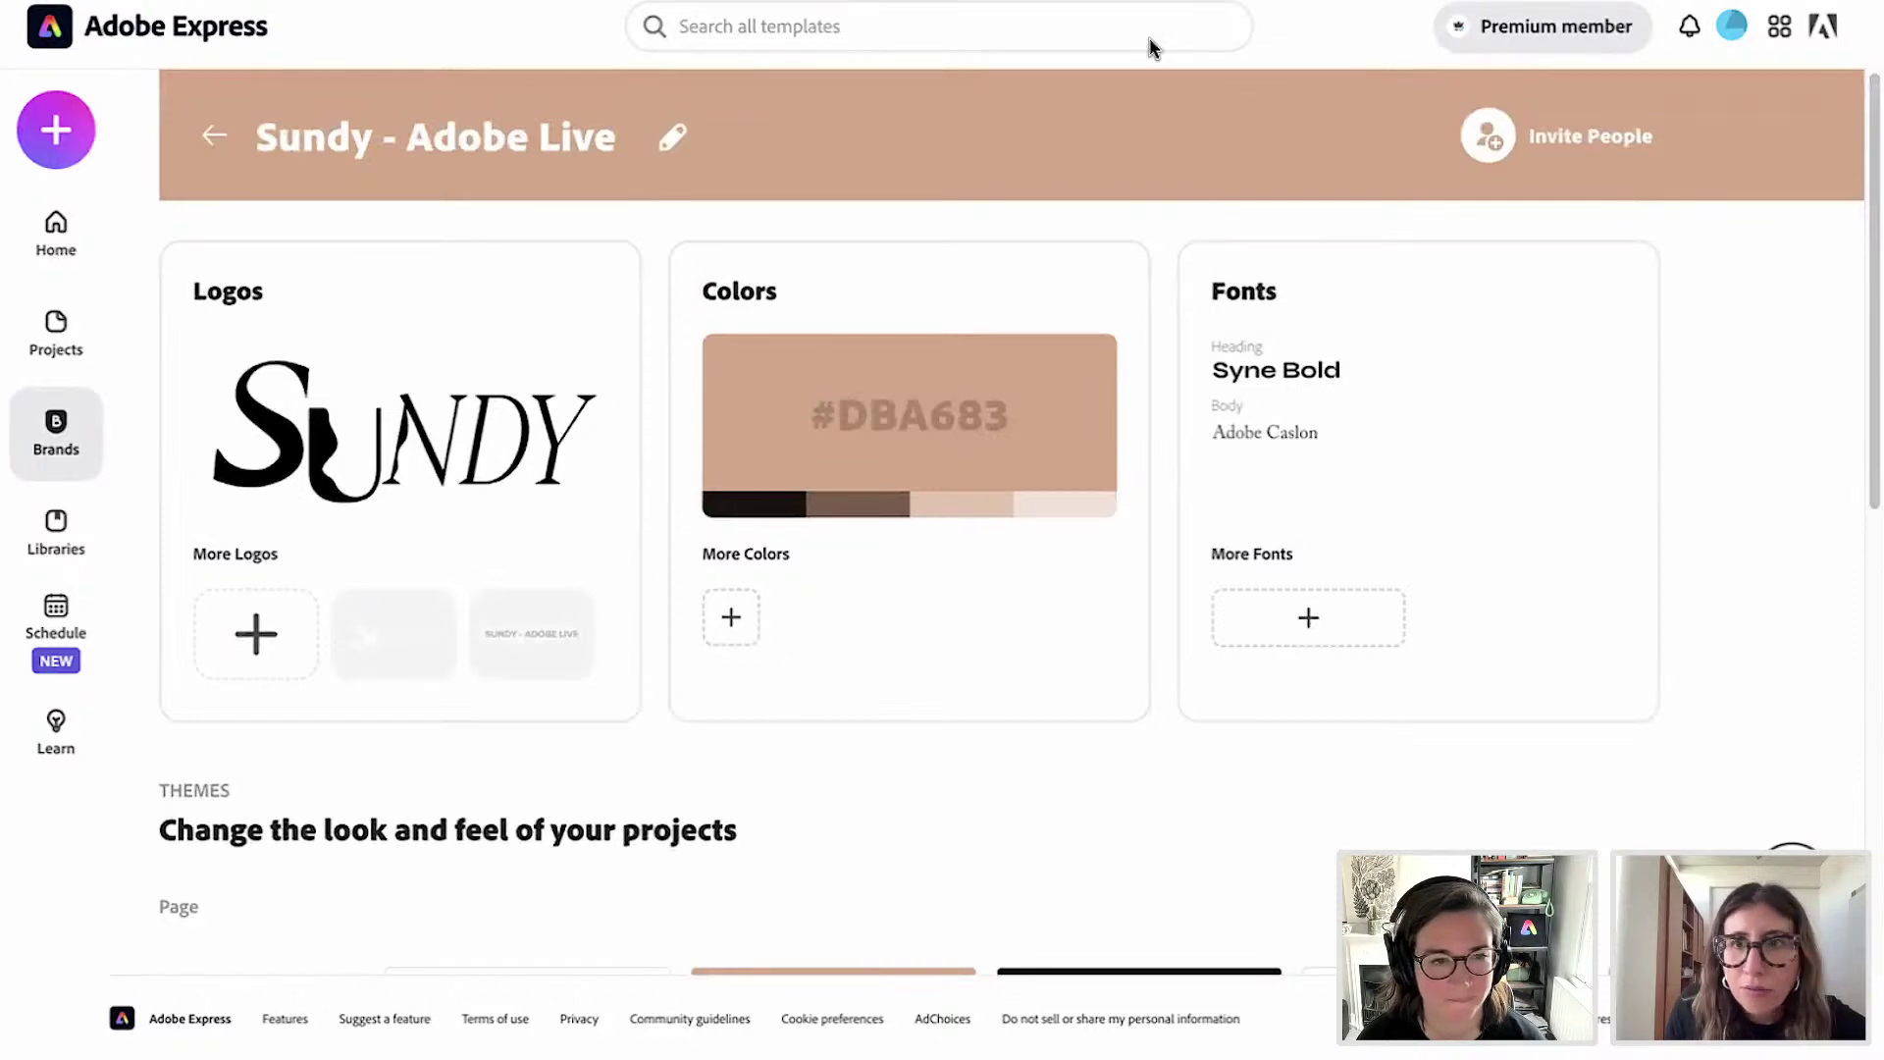
Open the existing Sundy brand from the brand overview and examine its colours, fonts, logos, themes and branded surfaces.
{"action": "left_click", "coordinate": [213, 137]}
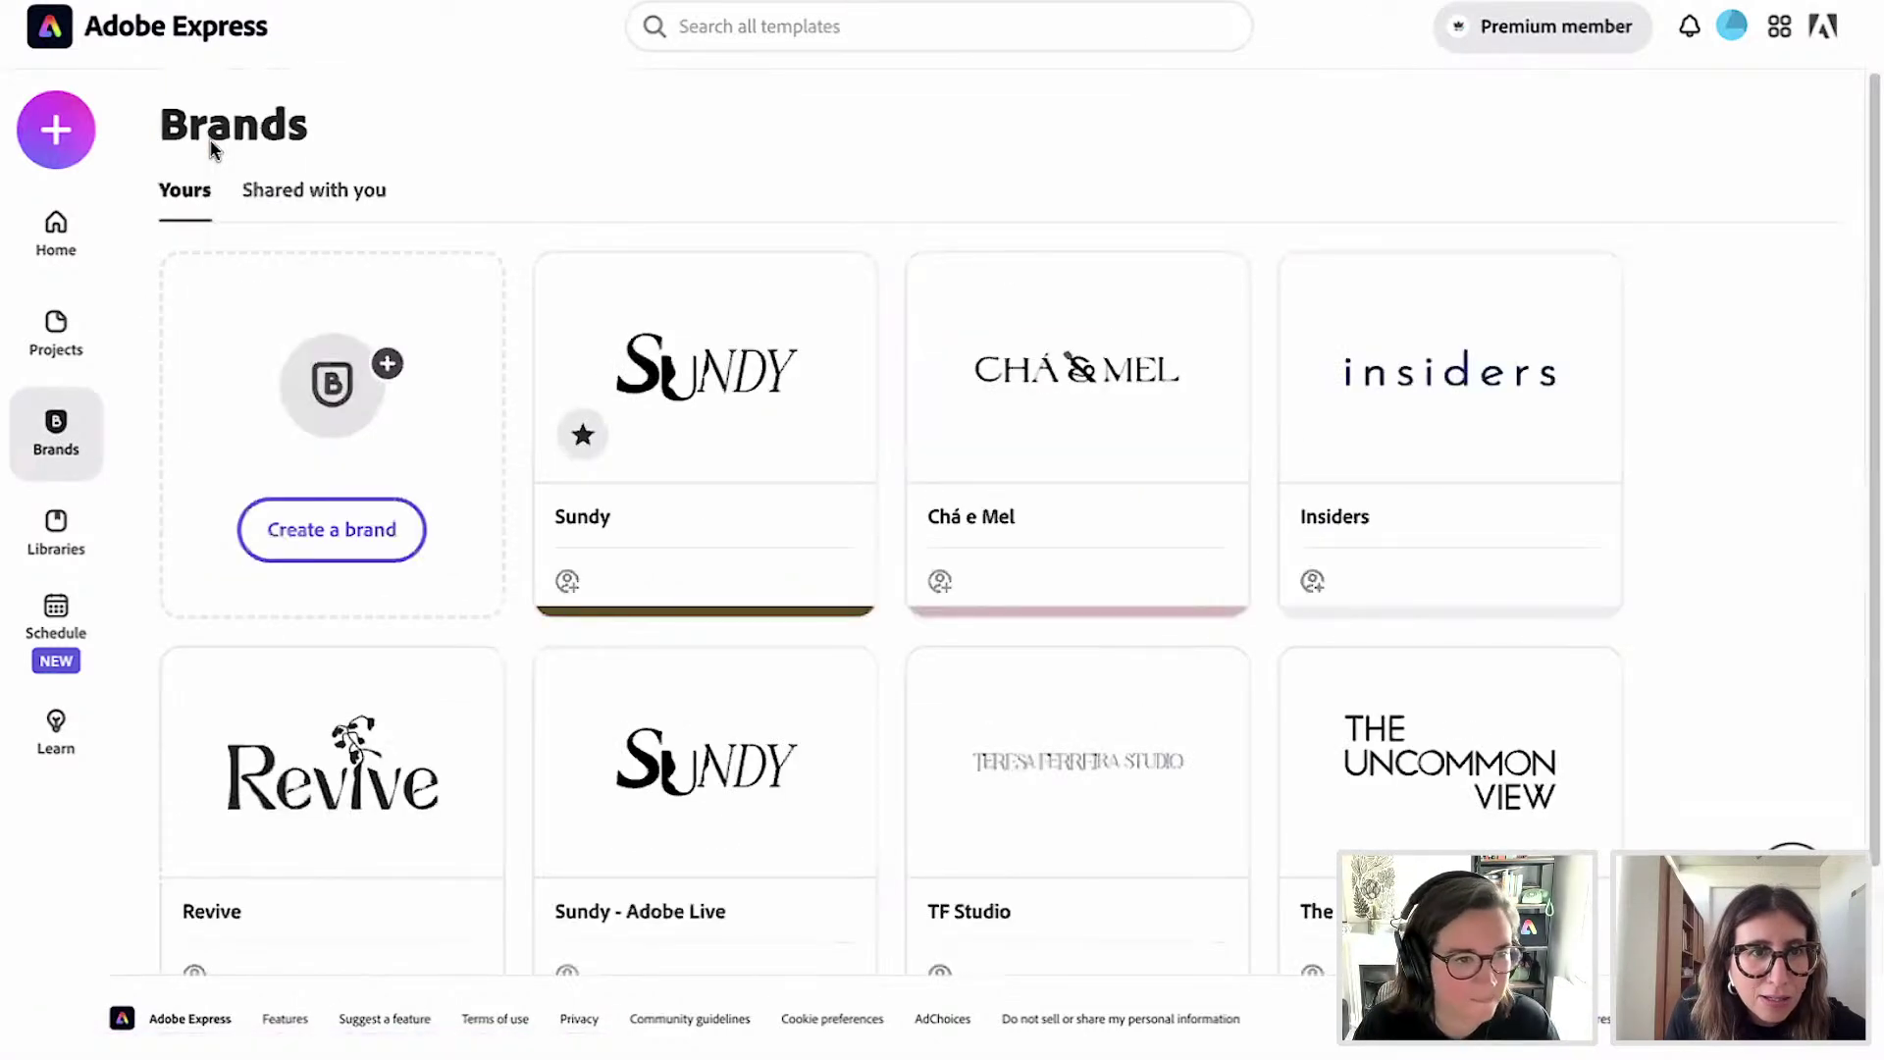
{"action": "left_click", "coordinate": [822, 430]}
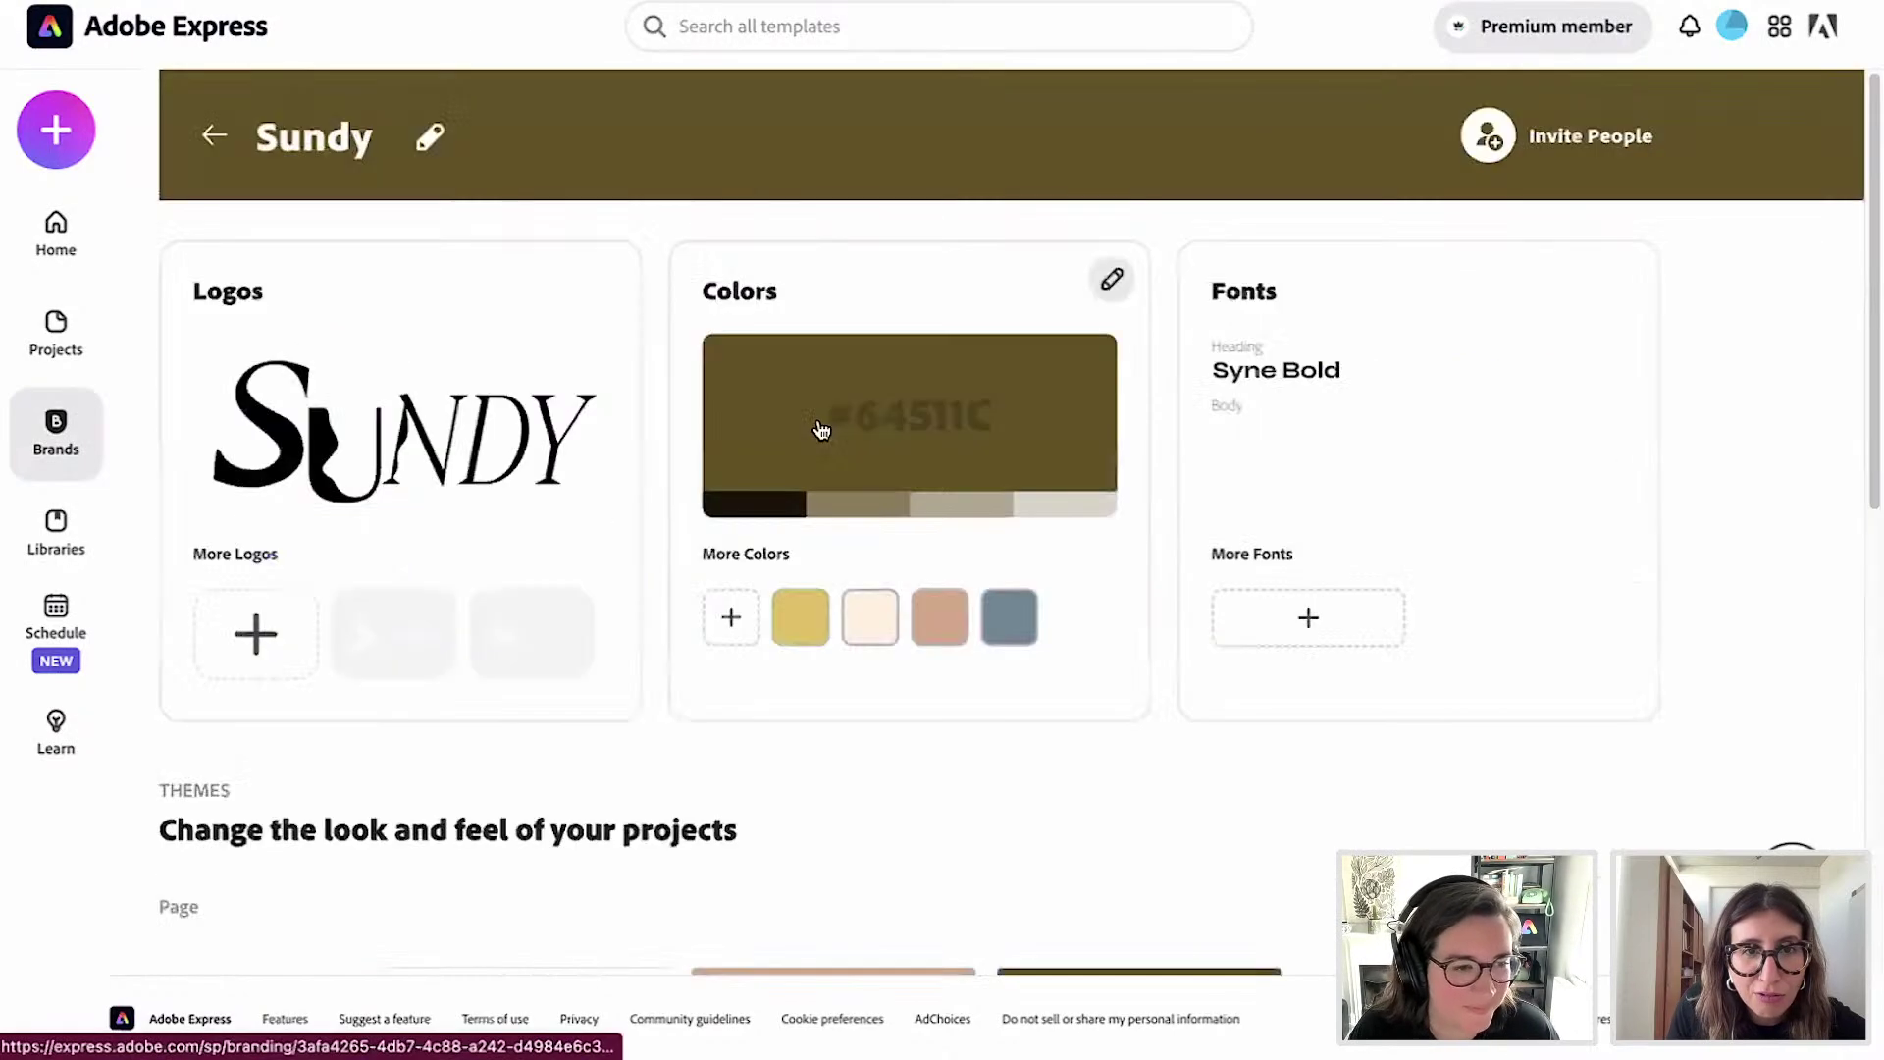
{"action": "scroll", "coordinate": [1245, 677], "scroll_direction": "down", "scroll_amount": 8}
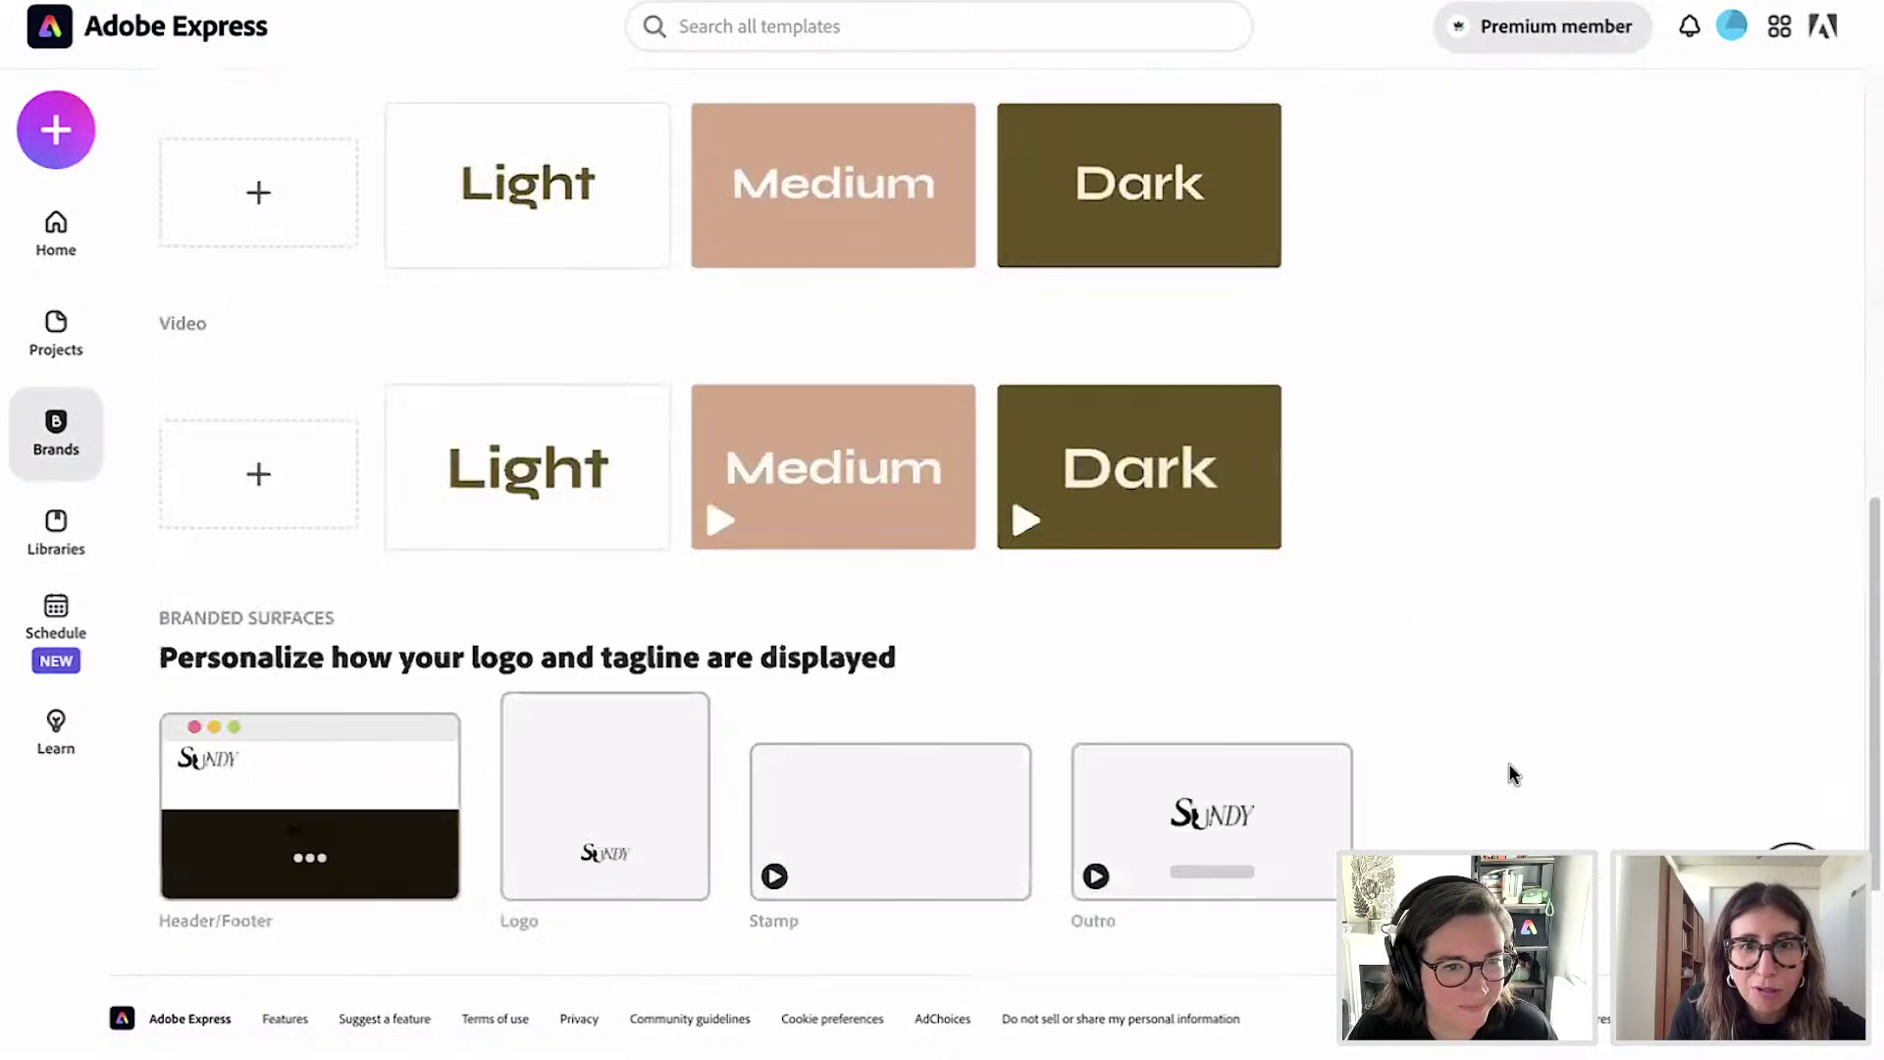
{"action": "scroll", "coordinate": [1487, 751], "scroll_direction": "up", "scroll_amount": 10}
{"action": "left_click", "coordinate": [1017, 430]}
{"action": "left_click", "coordinate": [1417, 143]}
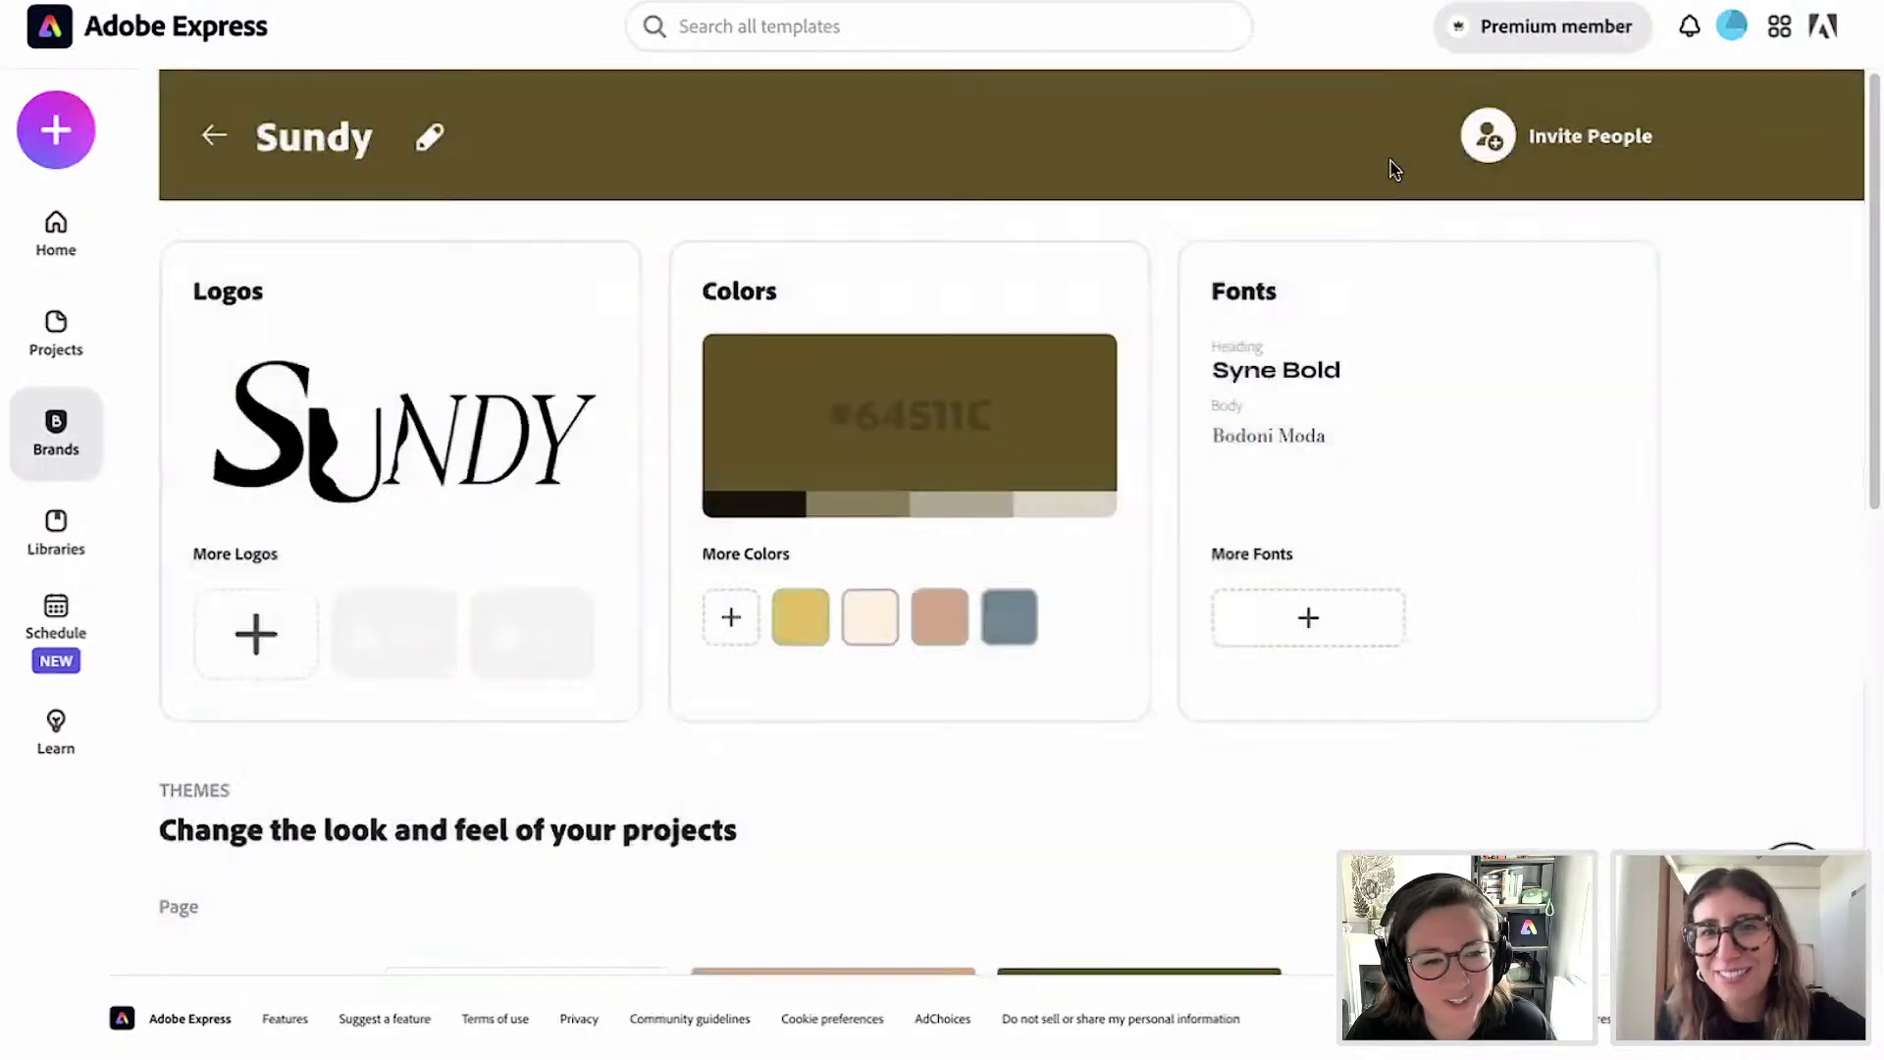
{"action": "left_click", "coordinate": [1343, 378]}
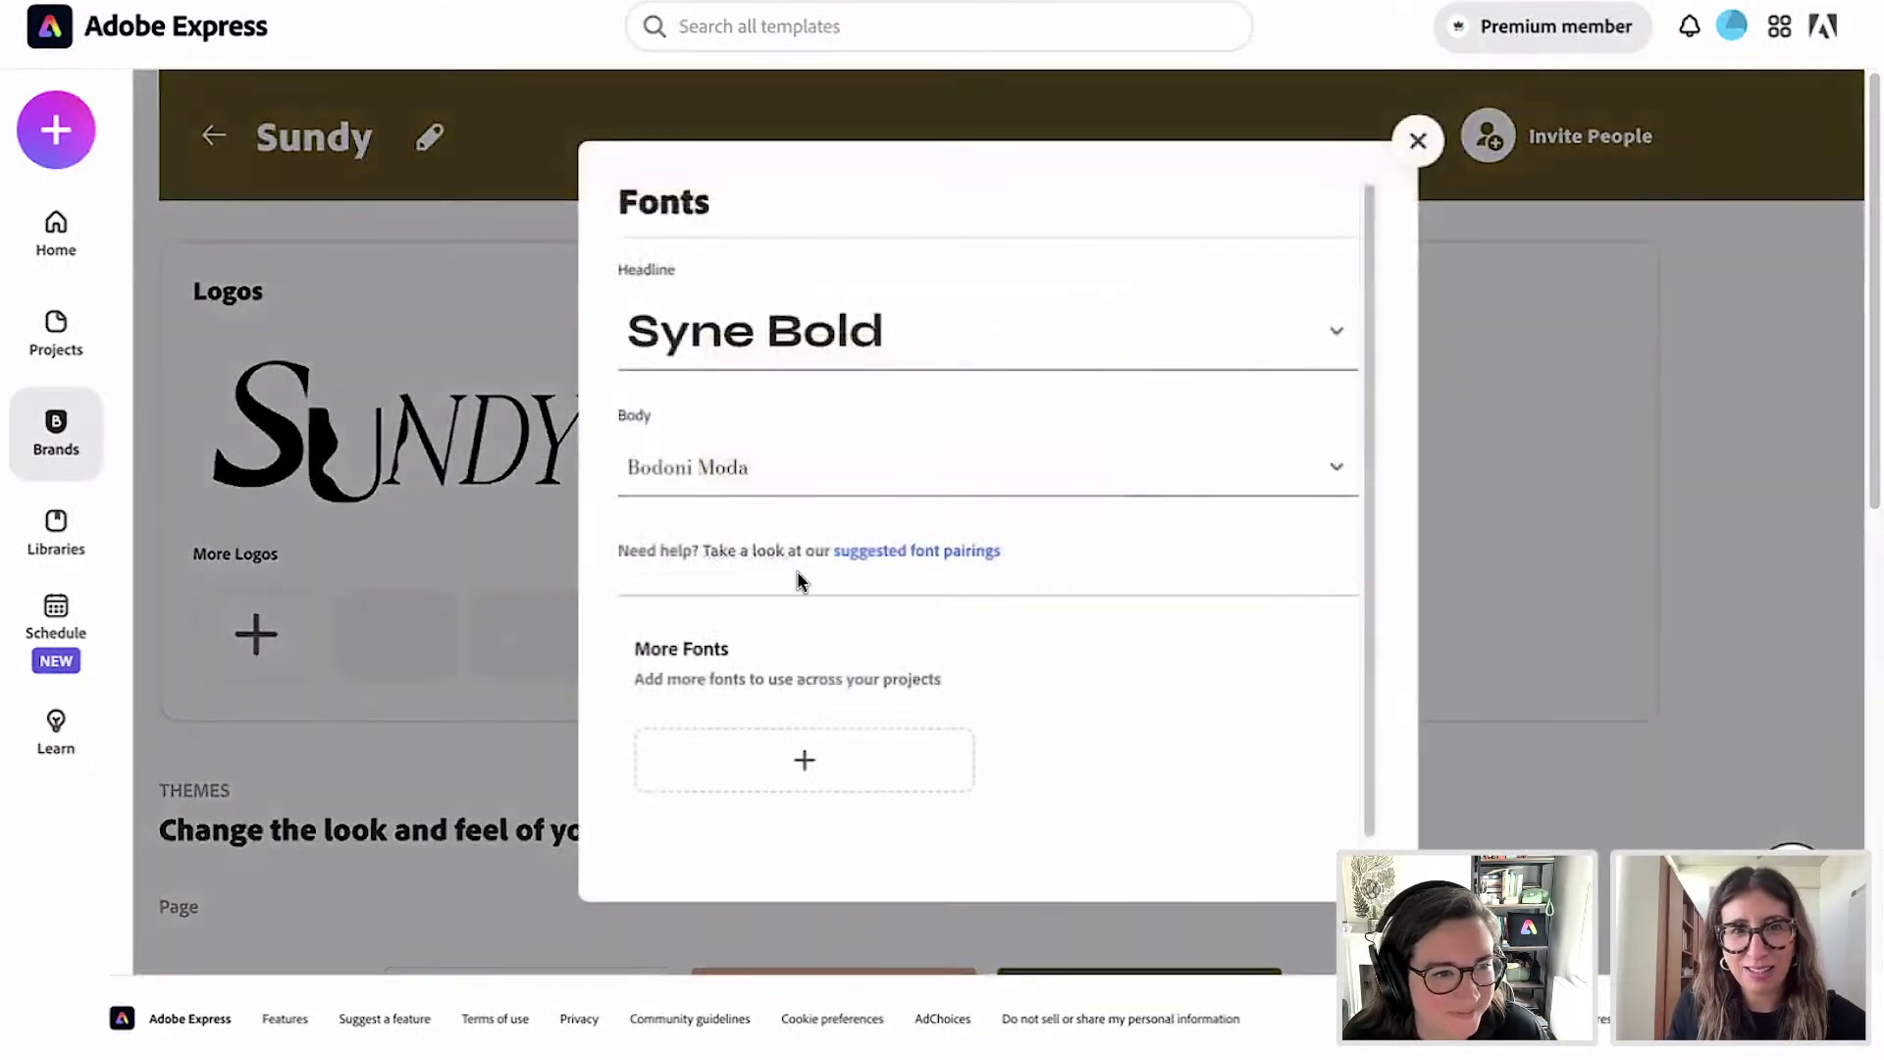
{"action": "left_click", "coordinate": [1418, 140]}
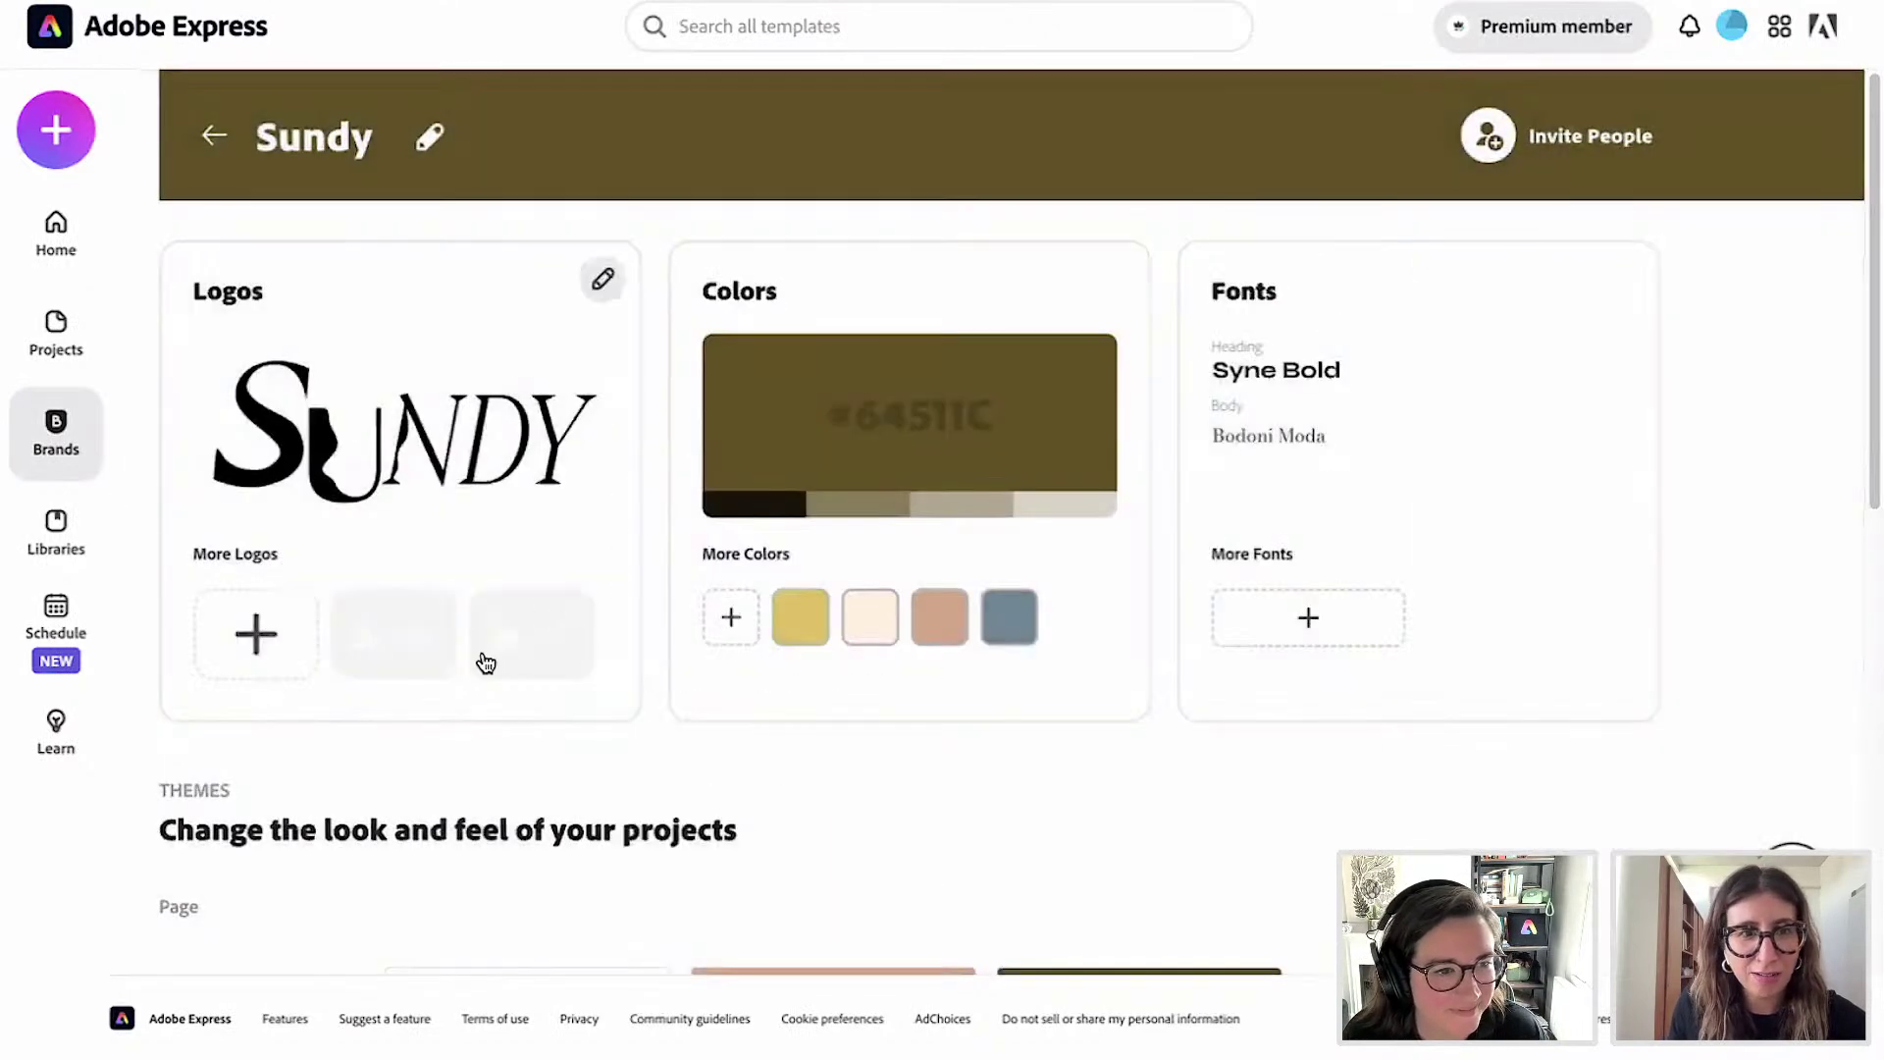
{"action": "scroll", "coordinate": [480, 661], "scroll_direction": "down", "scroll_amount": 7}
{"action": "scroll", "coordinate": [479, 677], "scroll_direction": "up", "scroll_amount": 7}
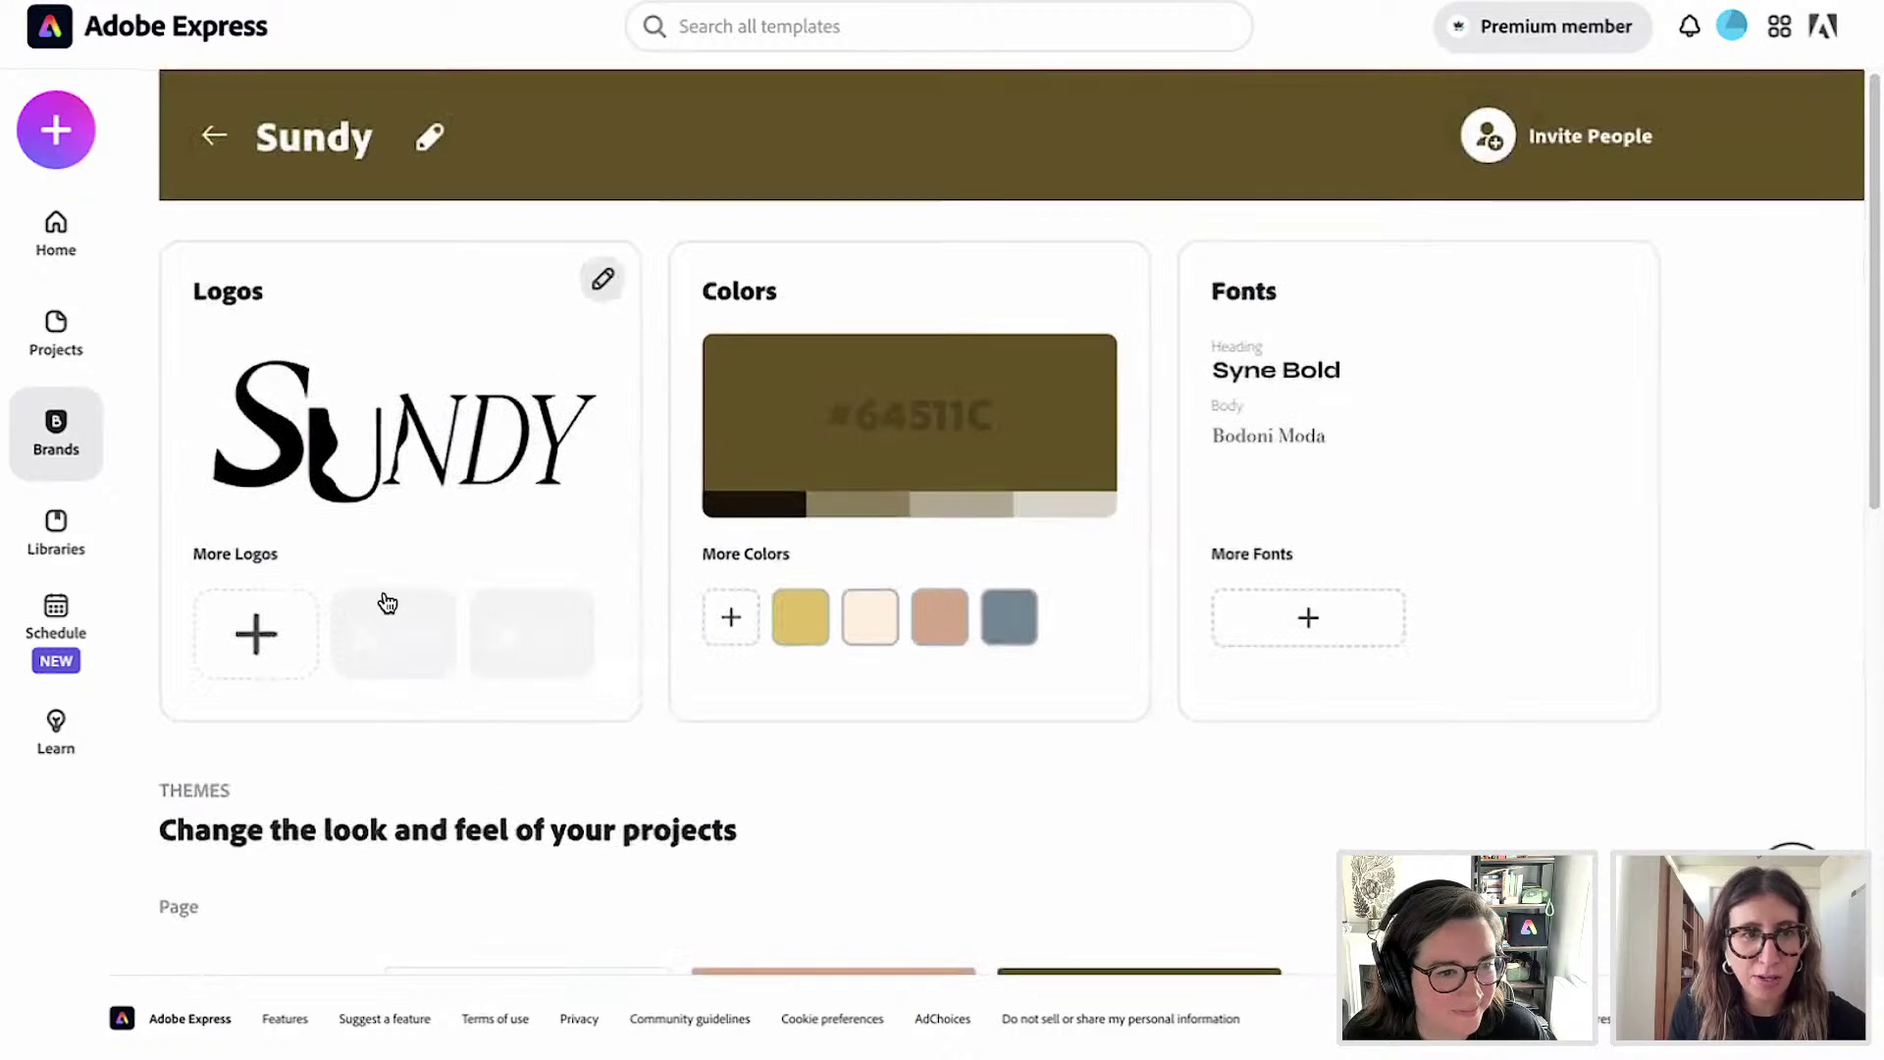
Create a new library named "Sundy - Adobe Live".
{"action": "left_click", "coordinate": [64, 230]}
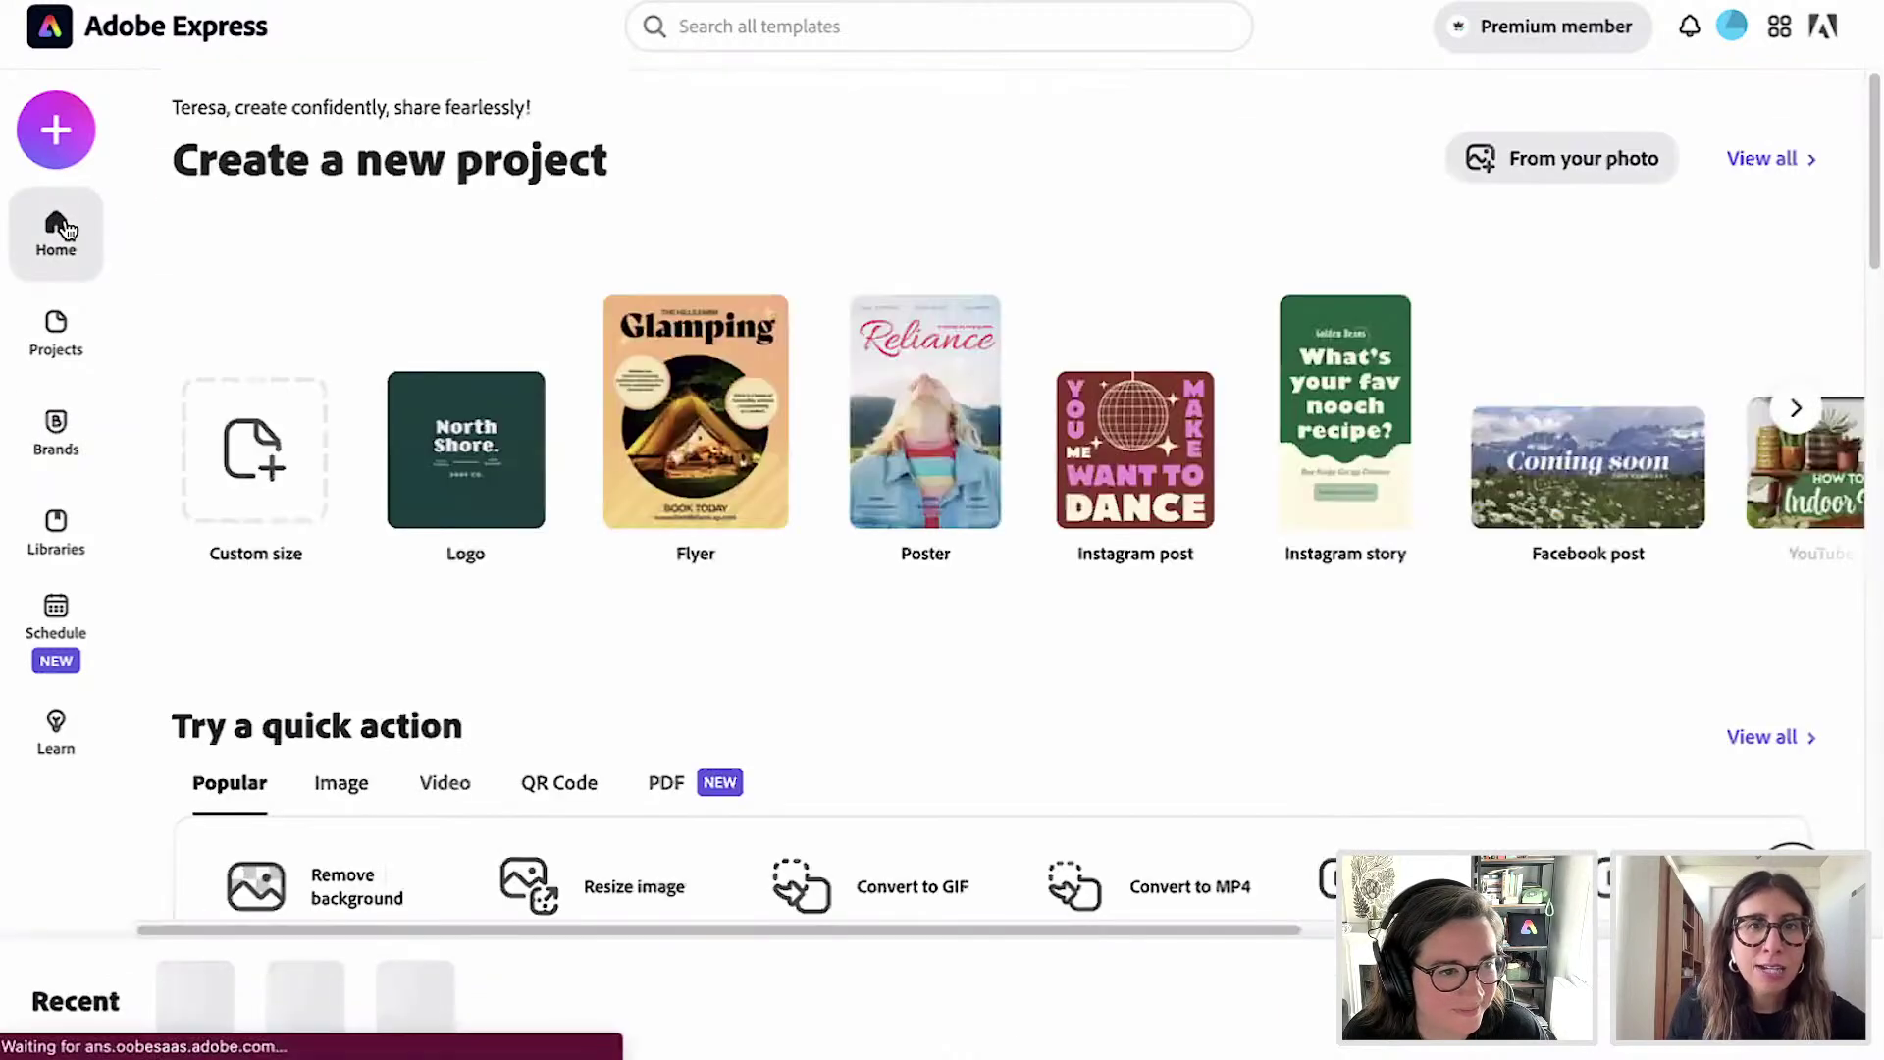
{"action": "left_click", "coordinate": [59, 535]}
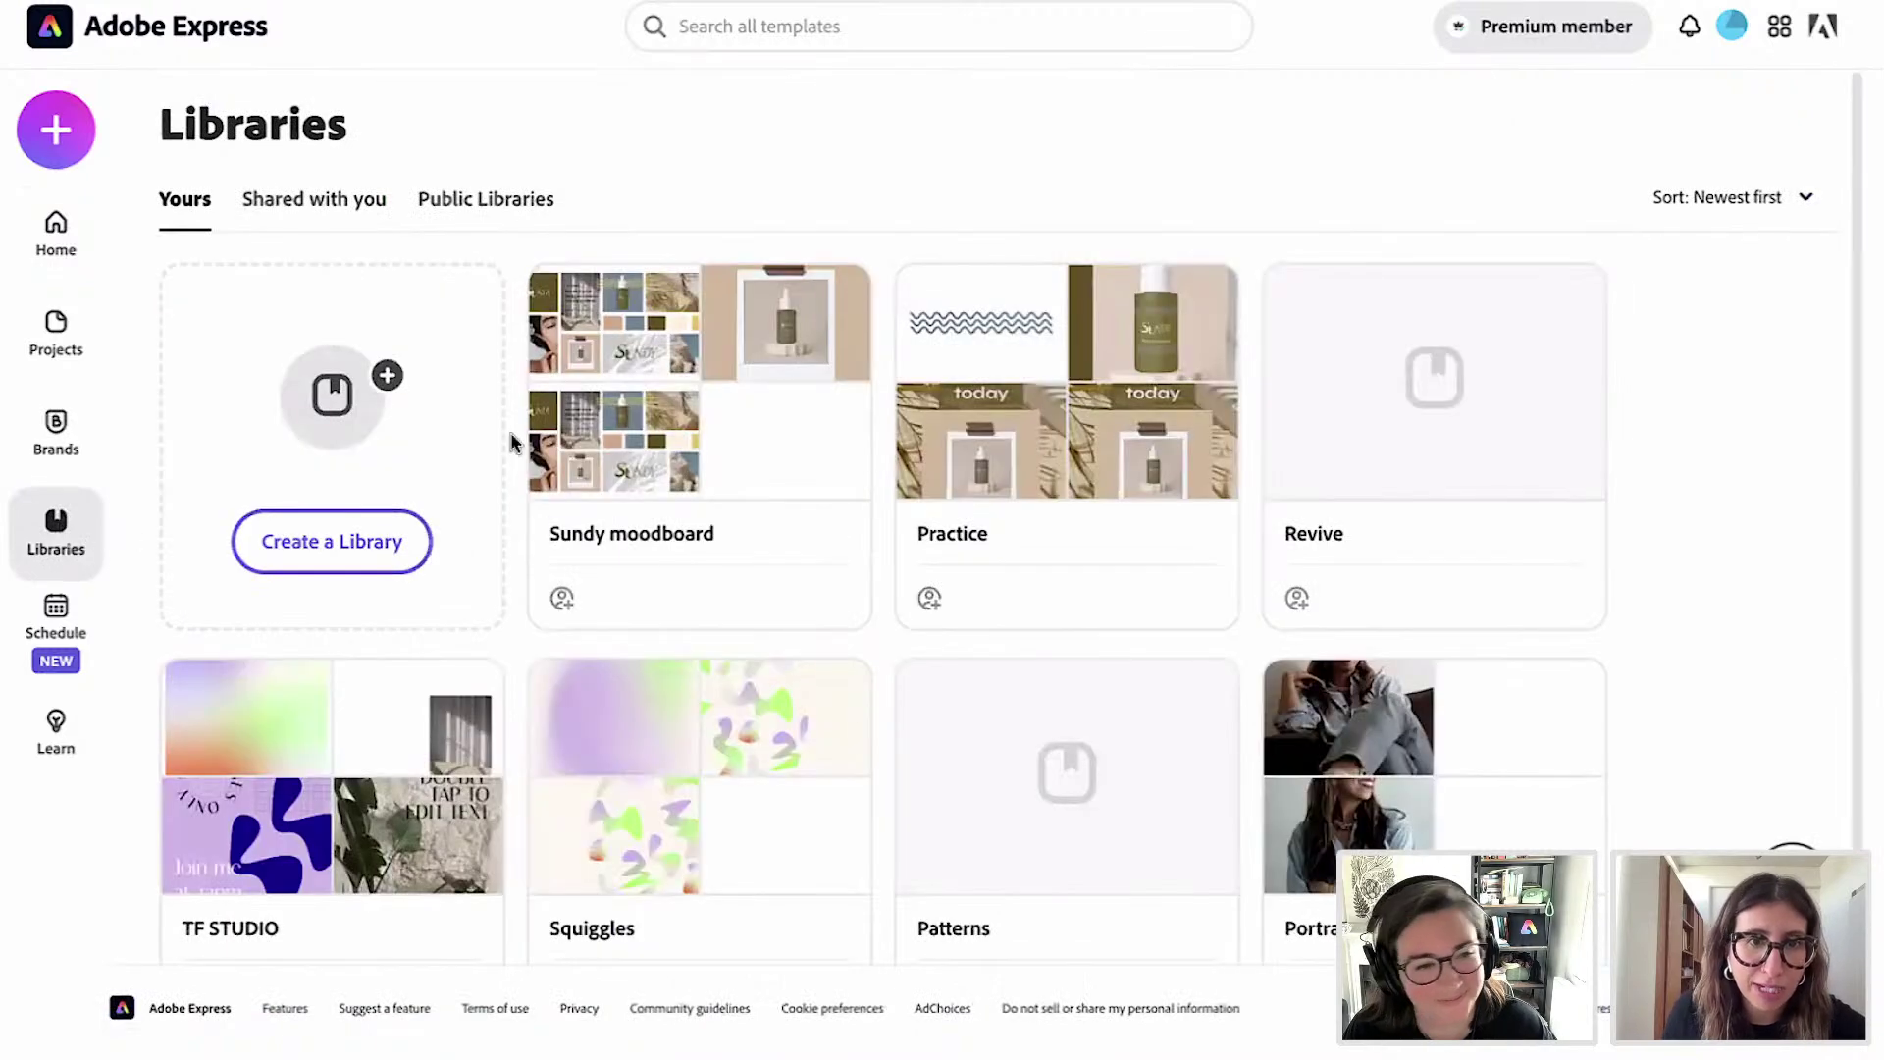
{"action": "left_click", "coordinate": [356, 552]}
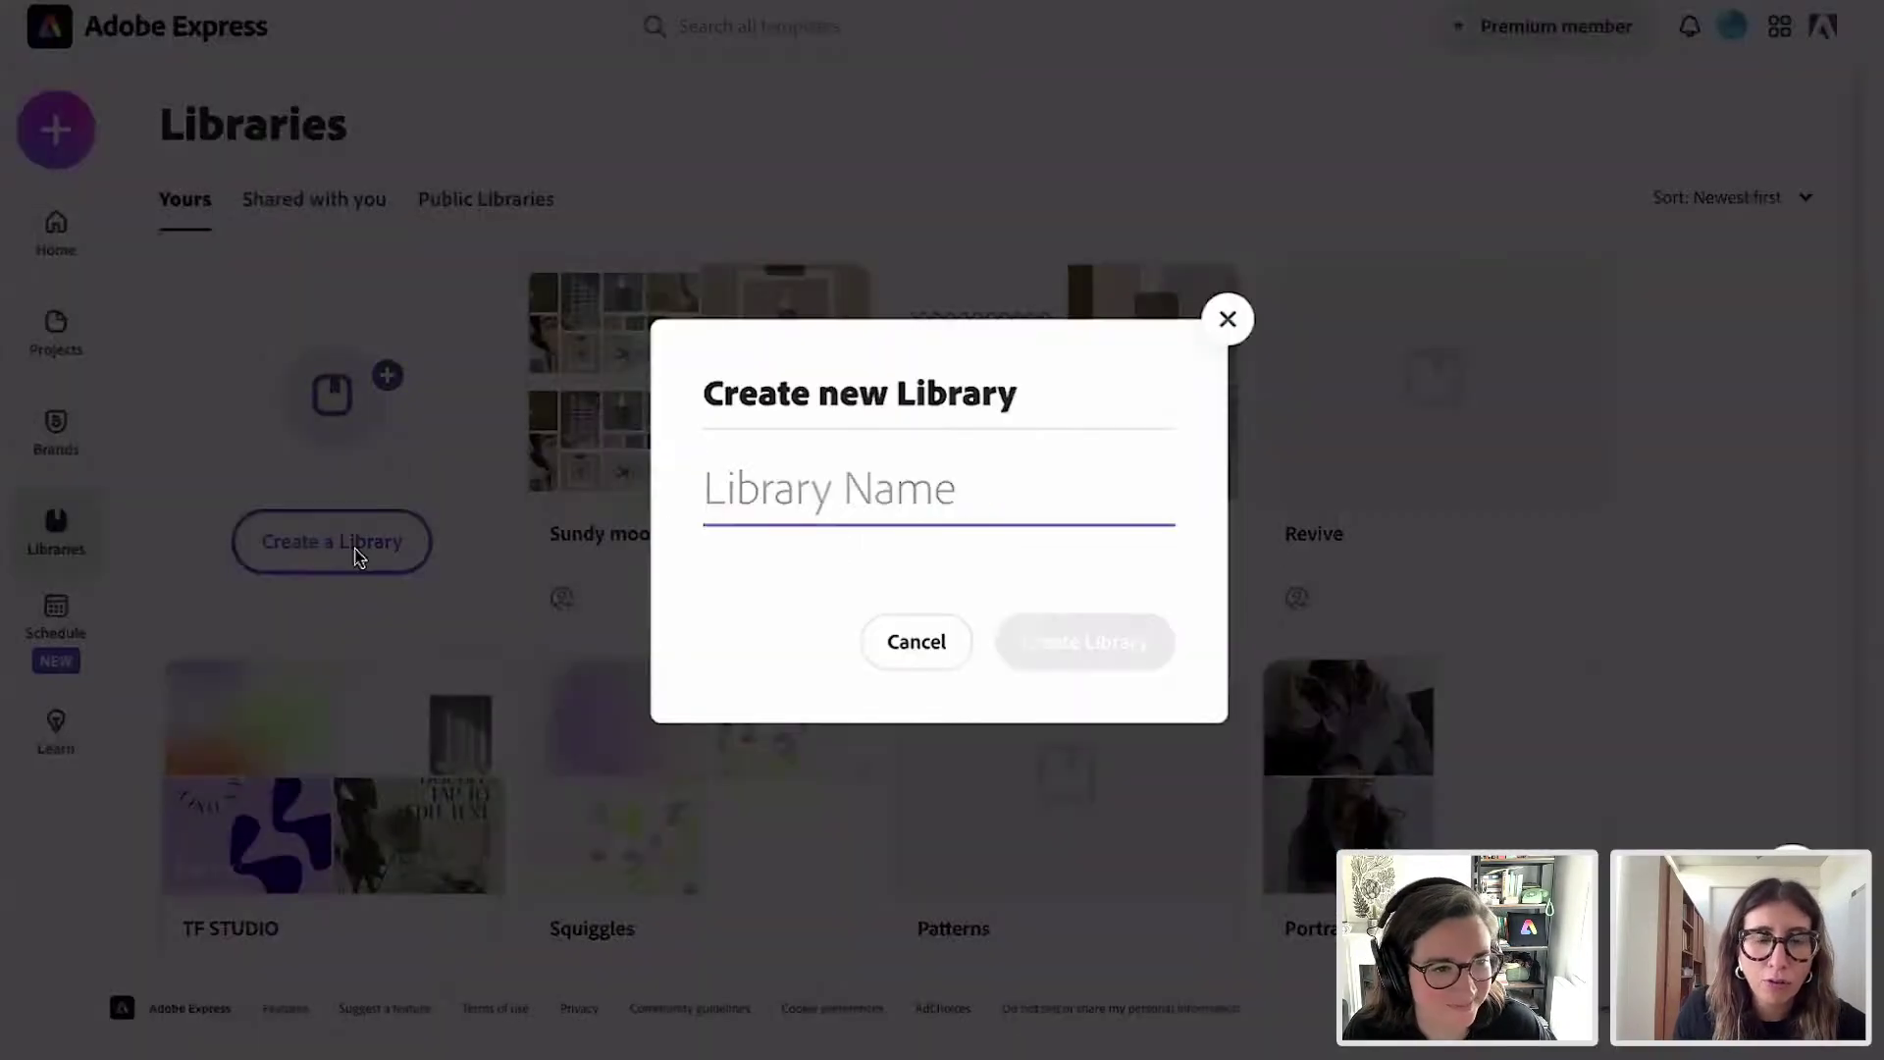
{"action": "type", "text": "Sundy -"}
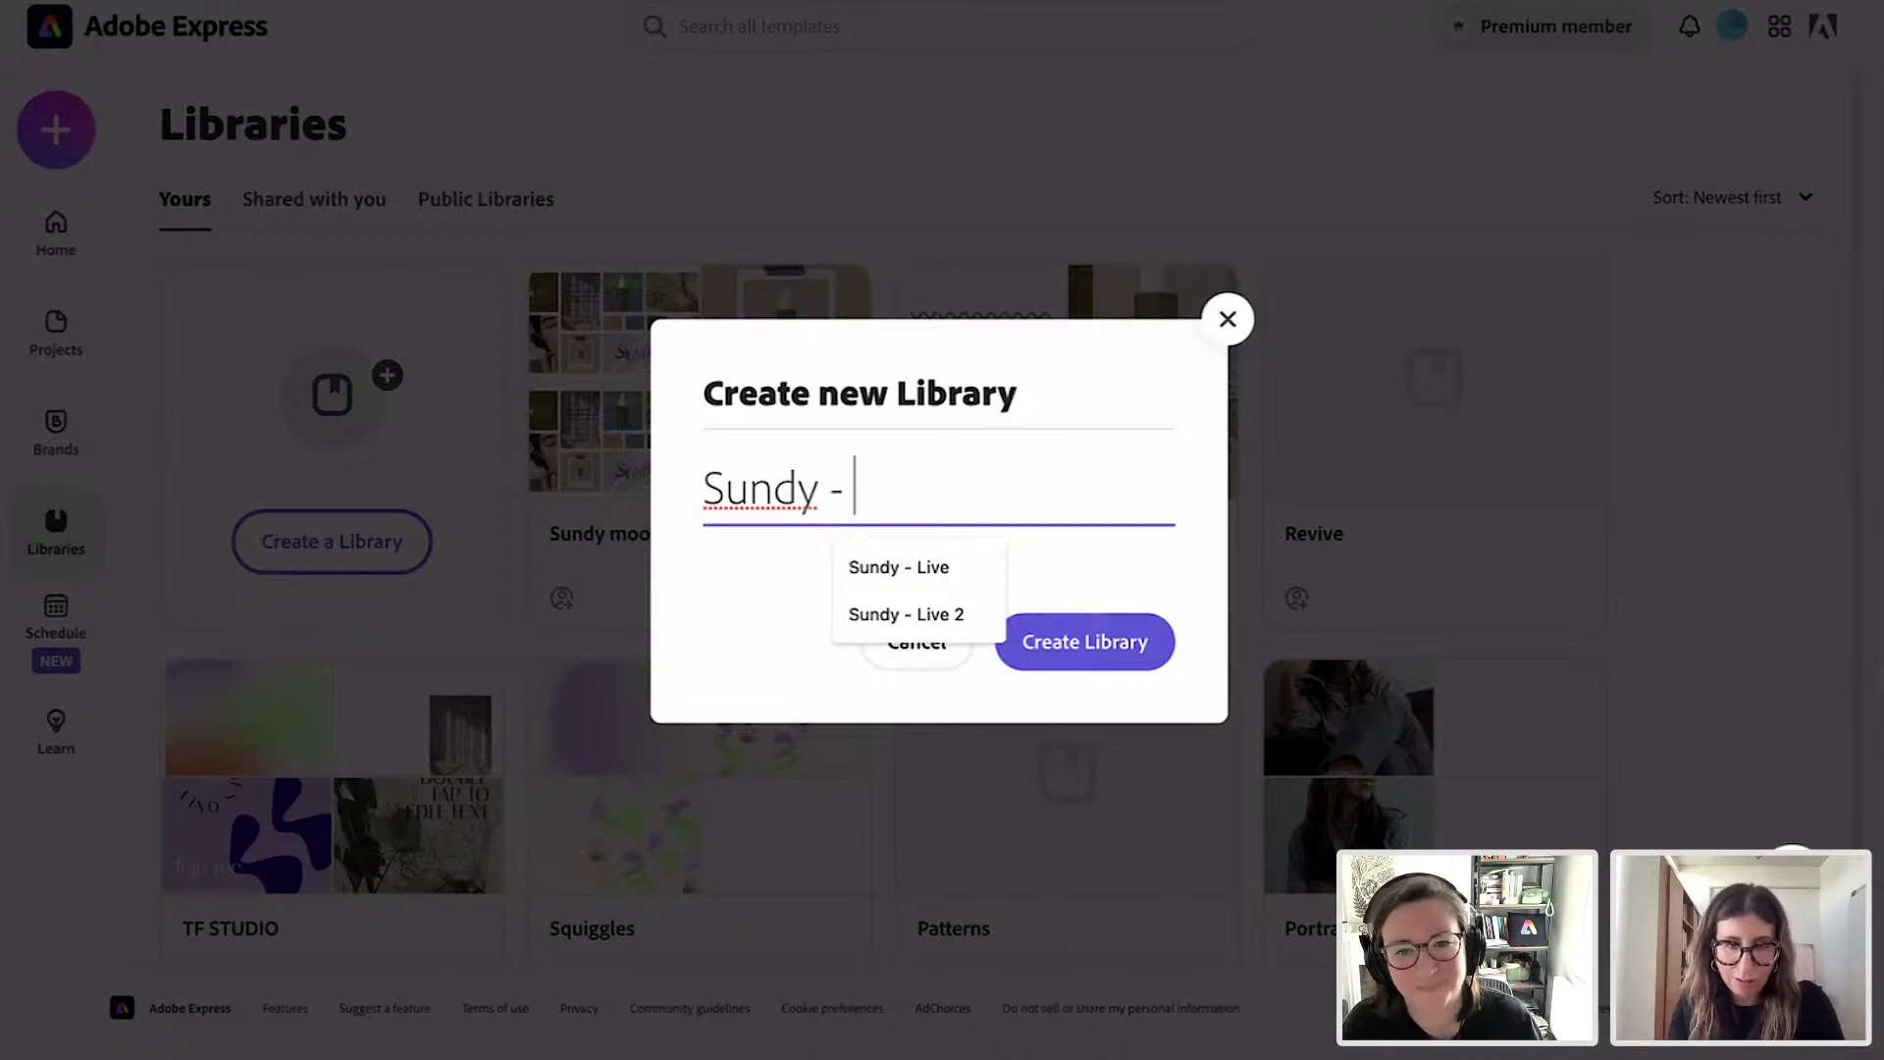
{"action": "type", "text": "Adobe Live"}
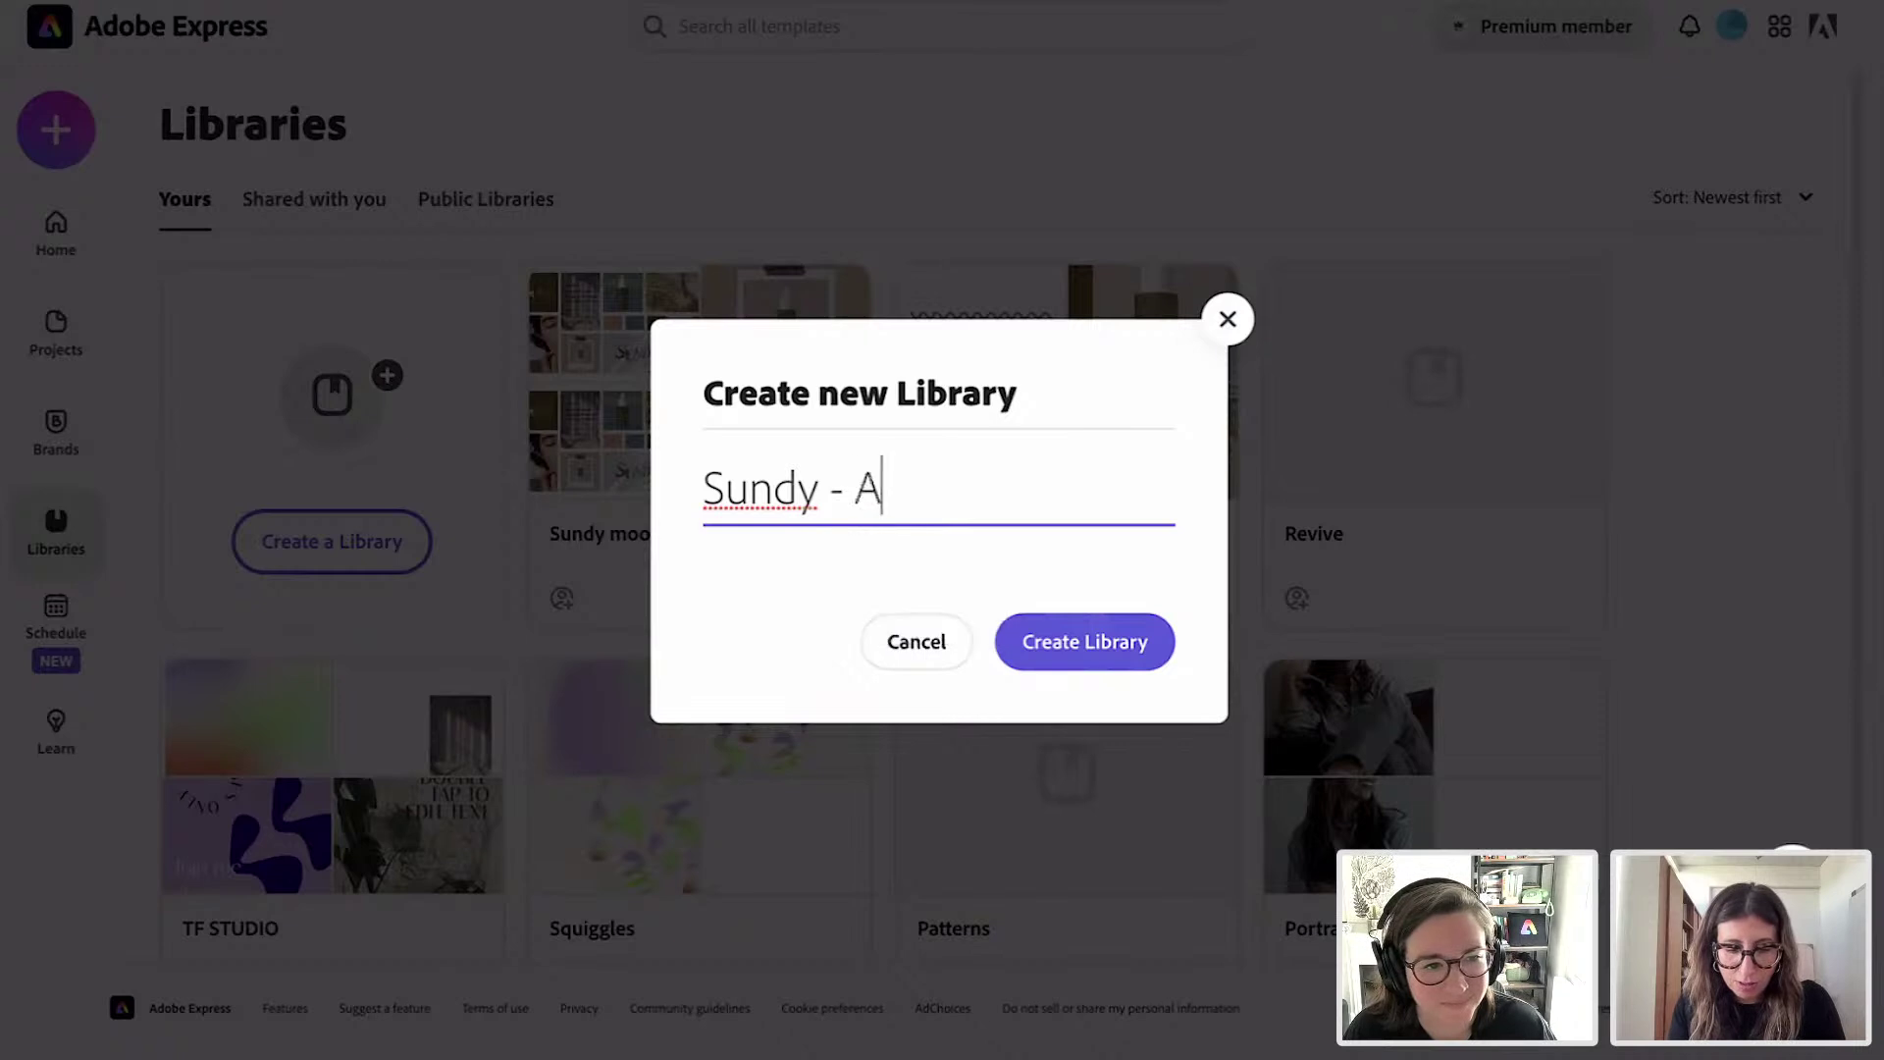
{"action": "left_click", "coordinate": [1080, 639]}
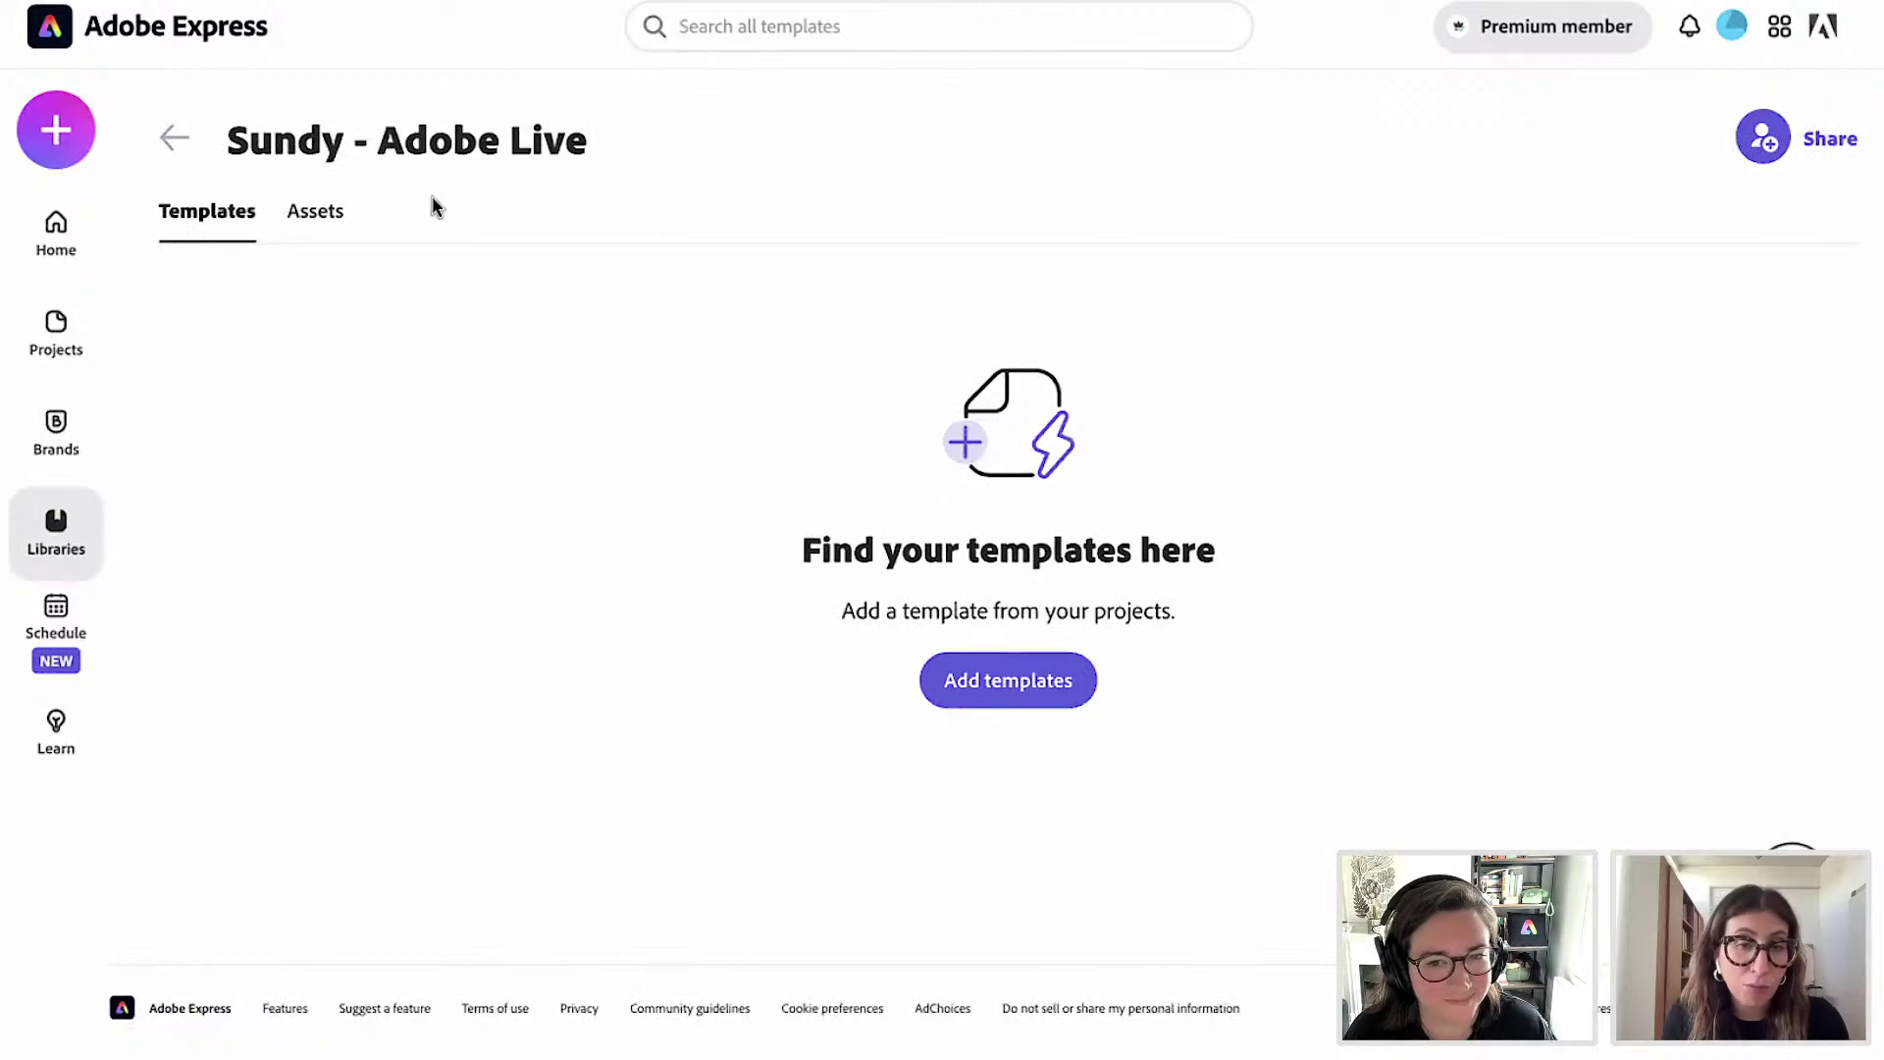
Add Pattern.png from the Illustration folder to the assets of the Sundy - Adobe Live library.
{"action": "left_click", "coordinate": [333, 228]}
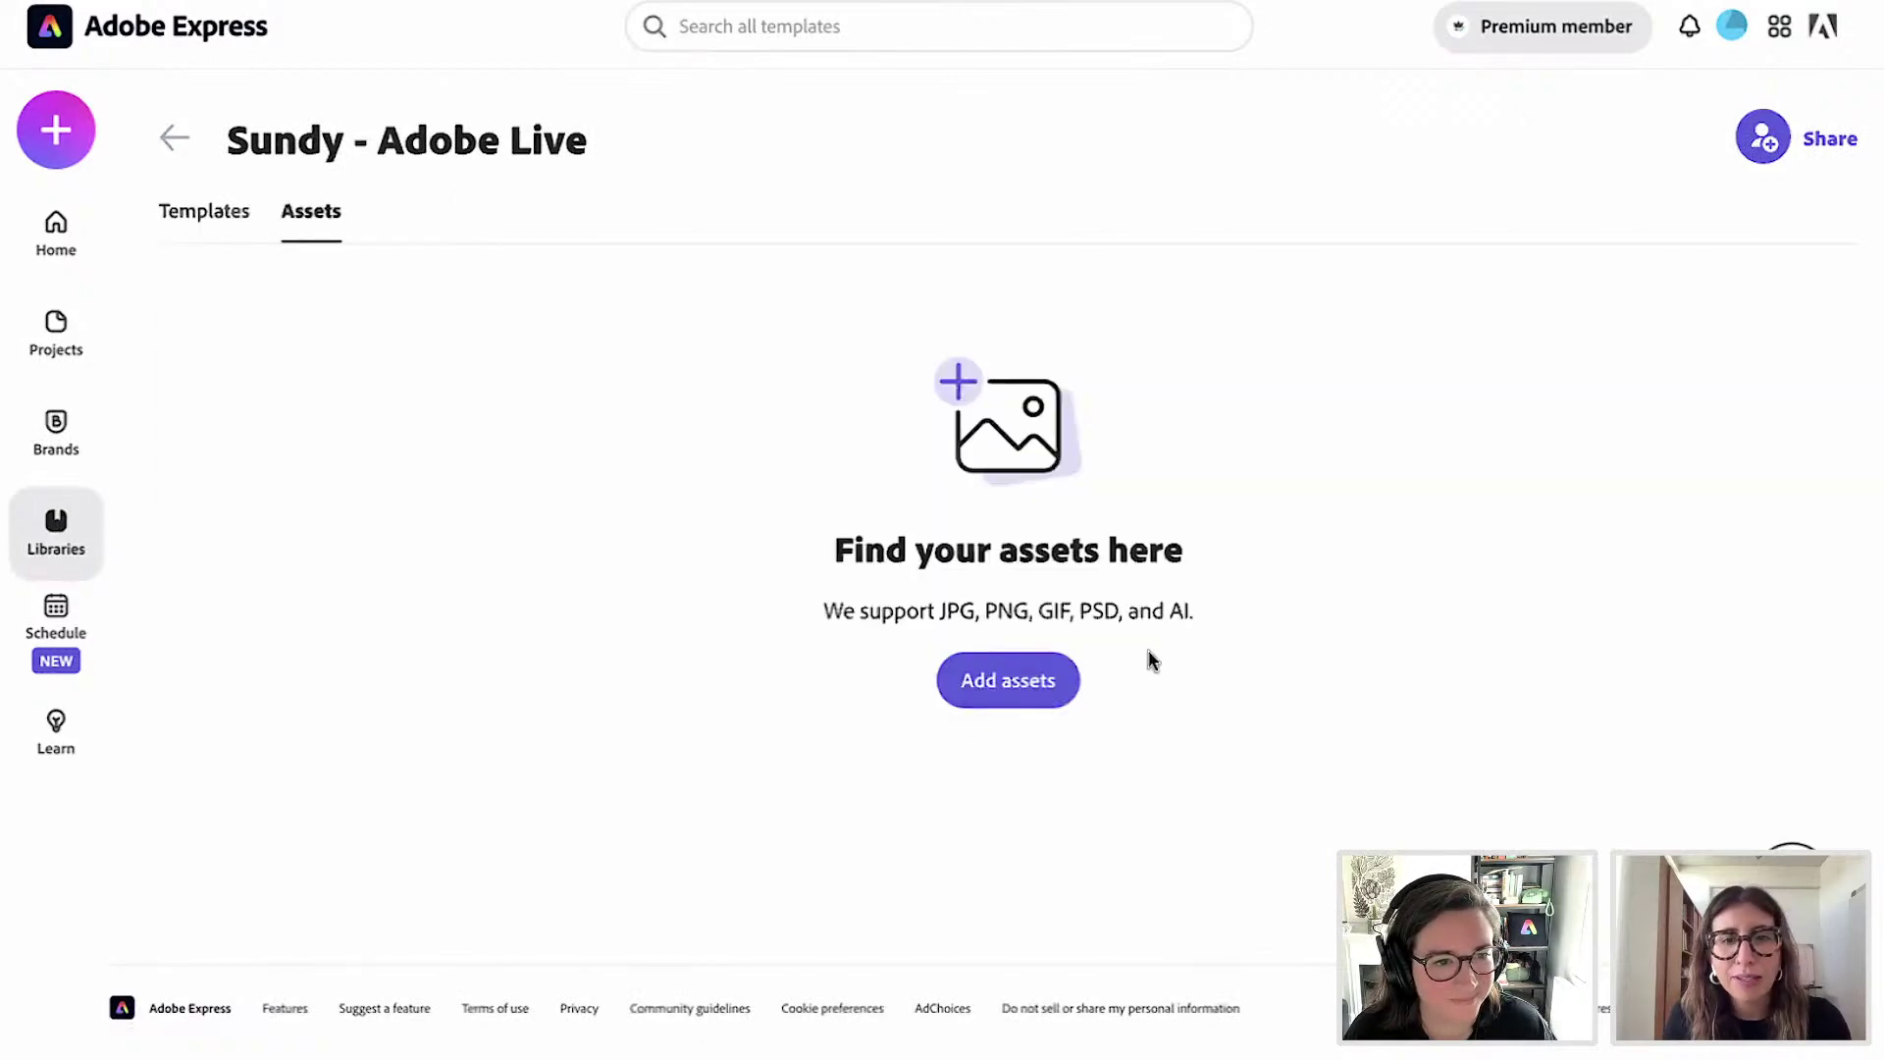
{"action": "left_click", "coordinate": [1048, 681]}
{"action": "left_click", "coordinate": [1068, 37]}
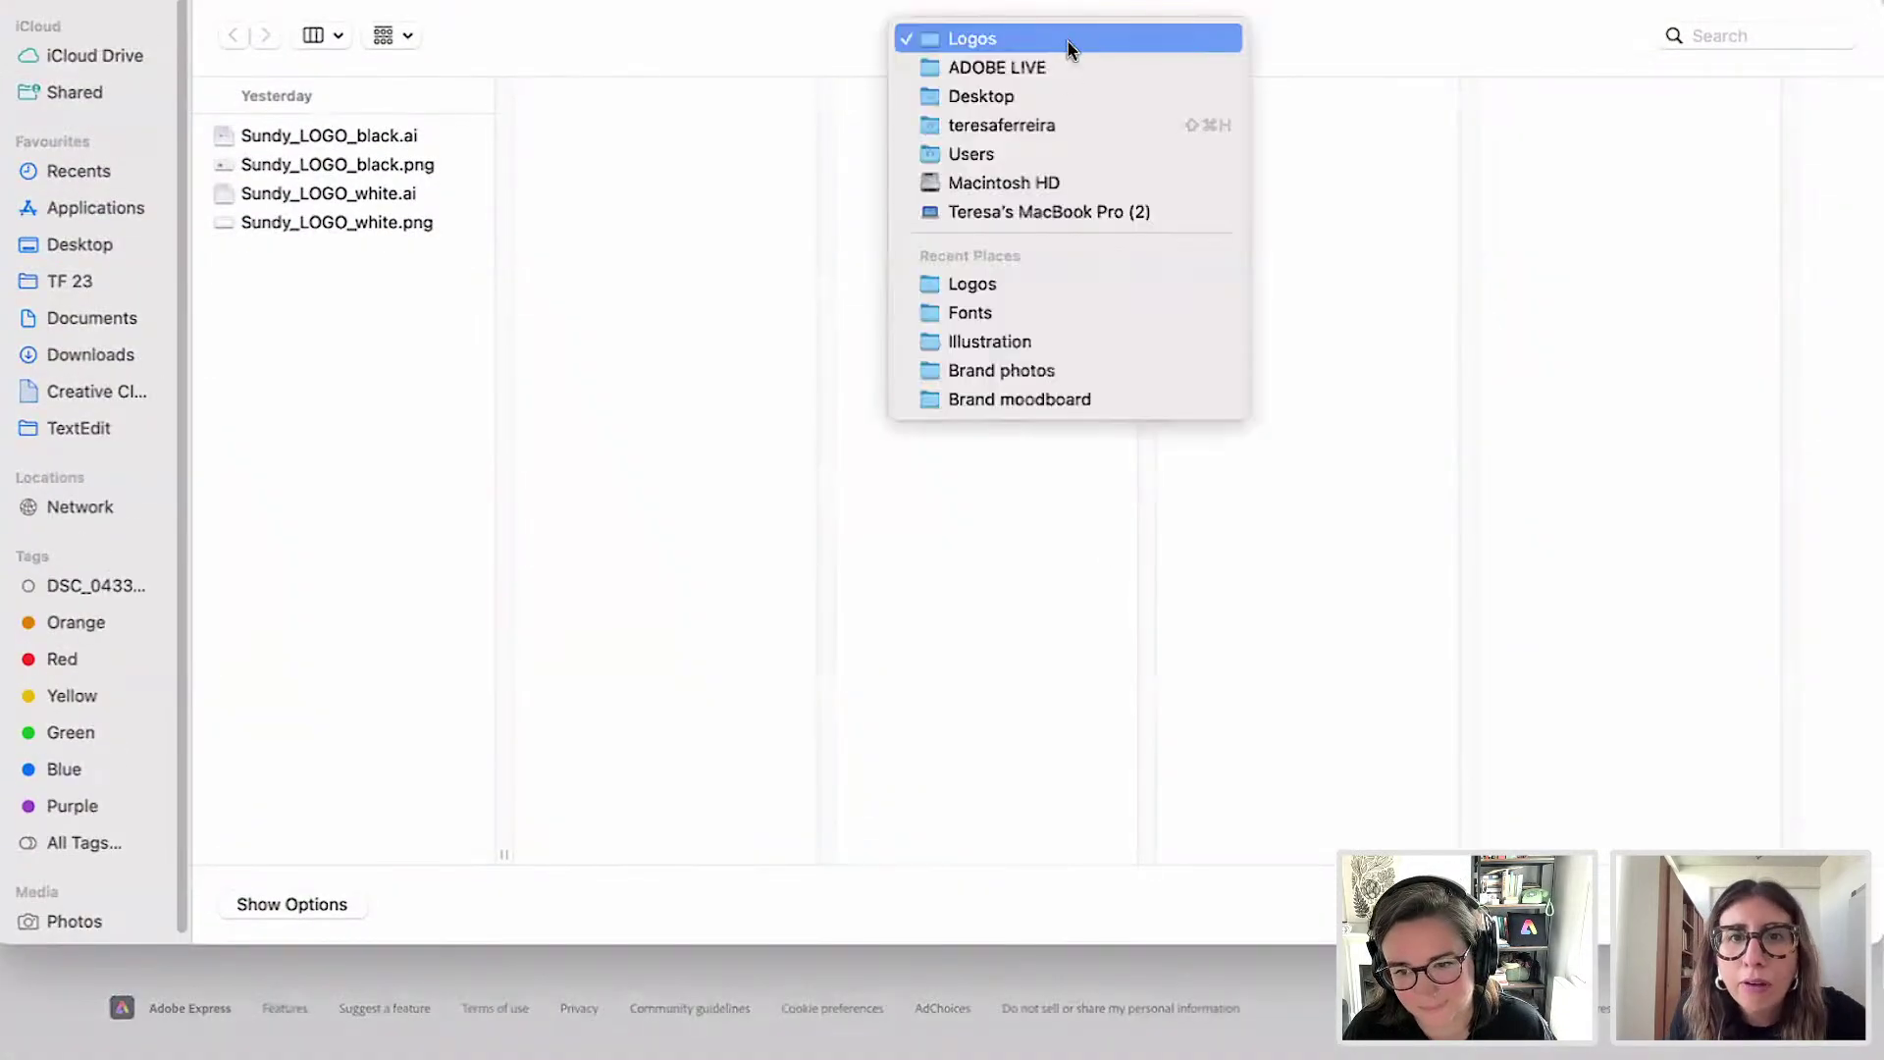
{"action": "left_click", "coordinate": [1070, 347]}
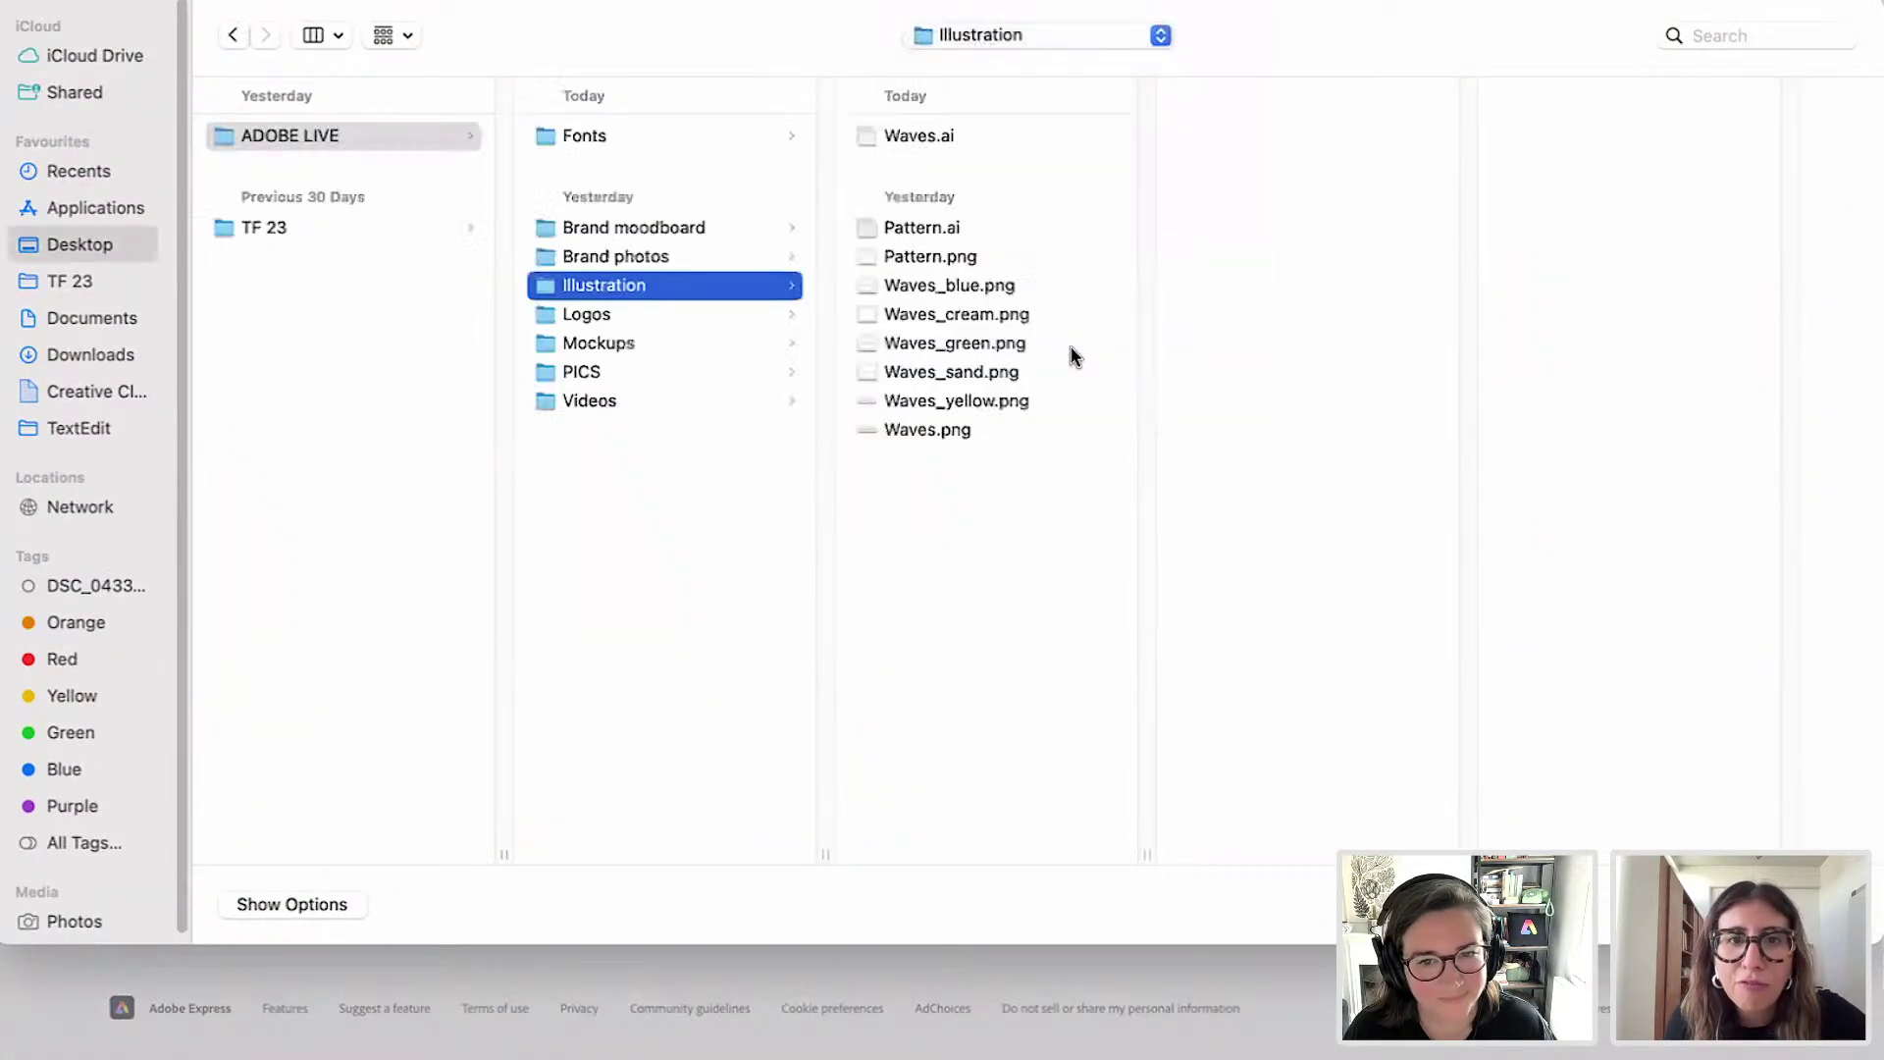
{"action": "left_click", "coordinate": [961, 263]}
{"action": "double_click", "coordinate": [962, 263]}
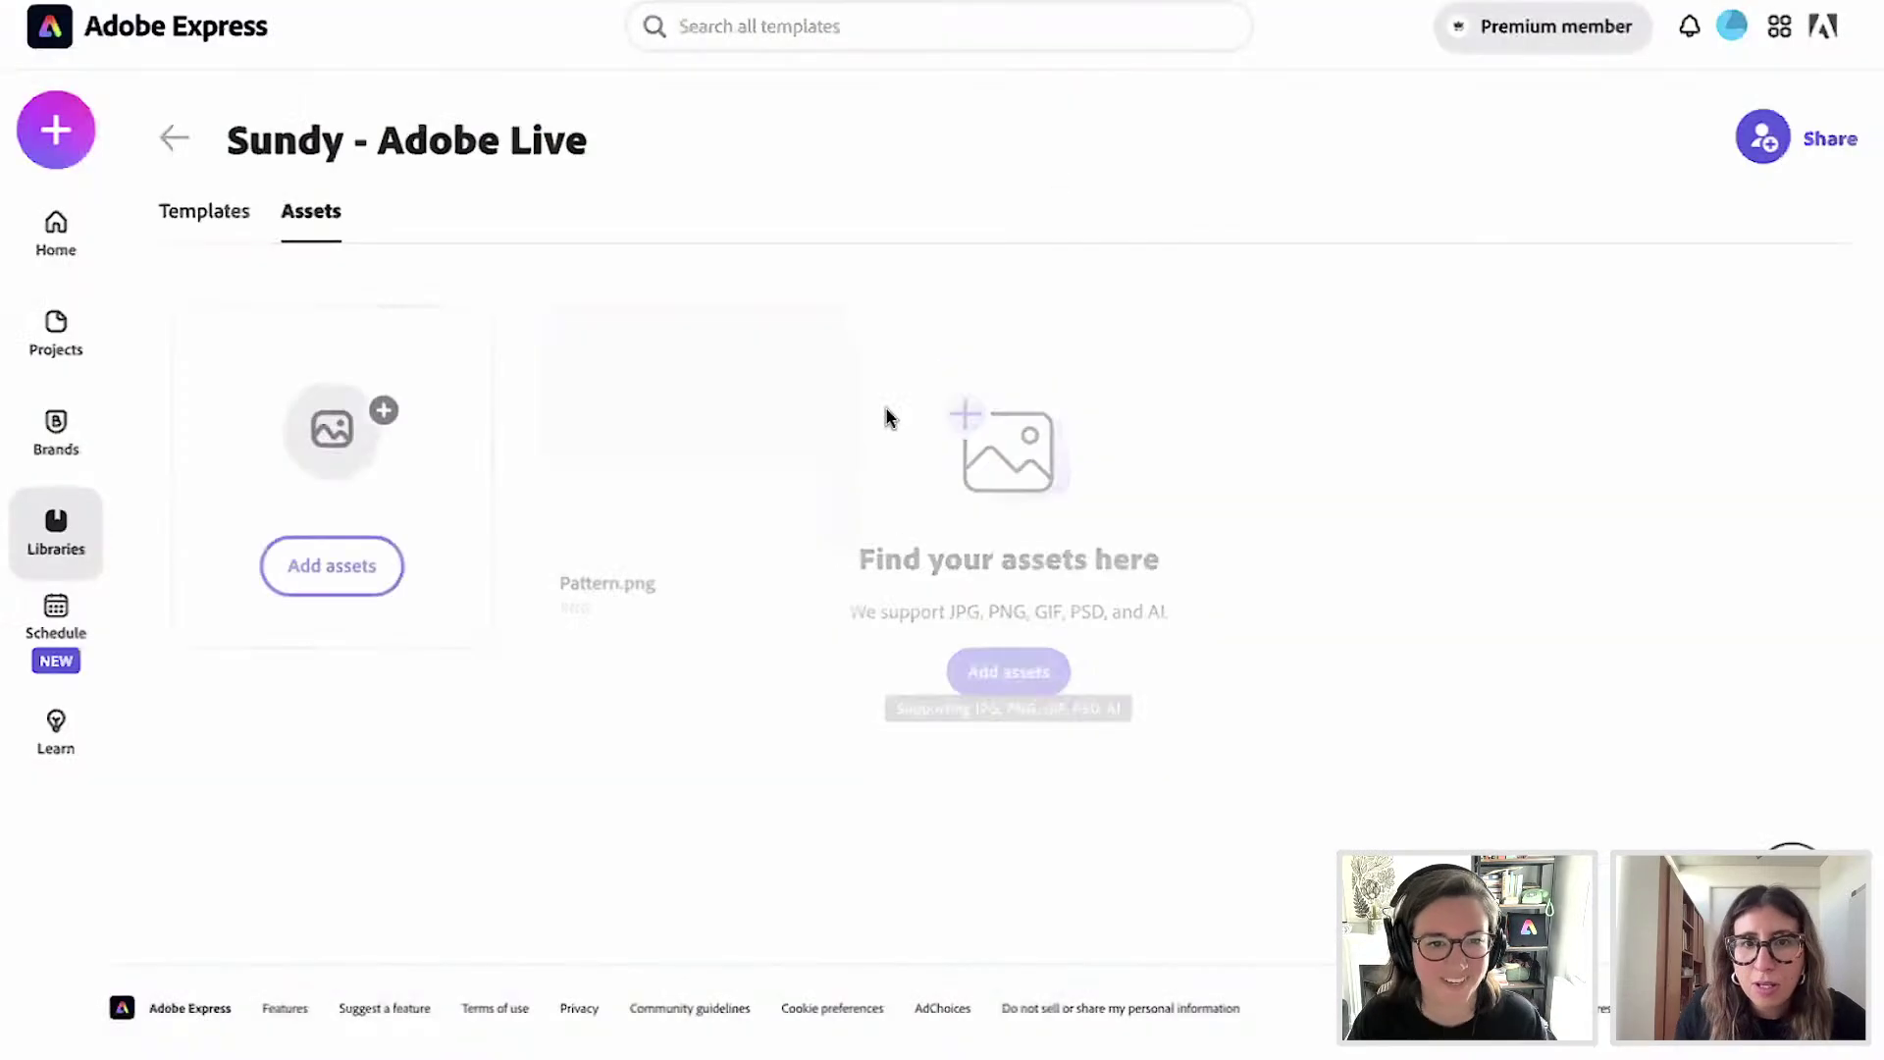
Add Waves_blue.png from the Illustration folder to the library's assets.
{"action": "left_click", "coordinate": [309, 578]}
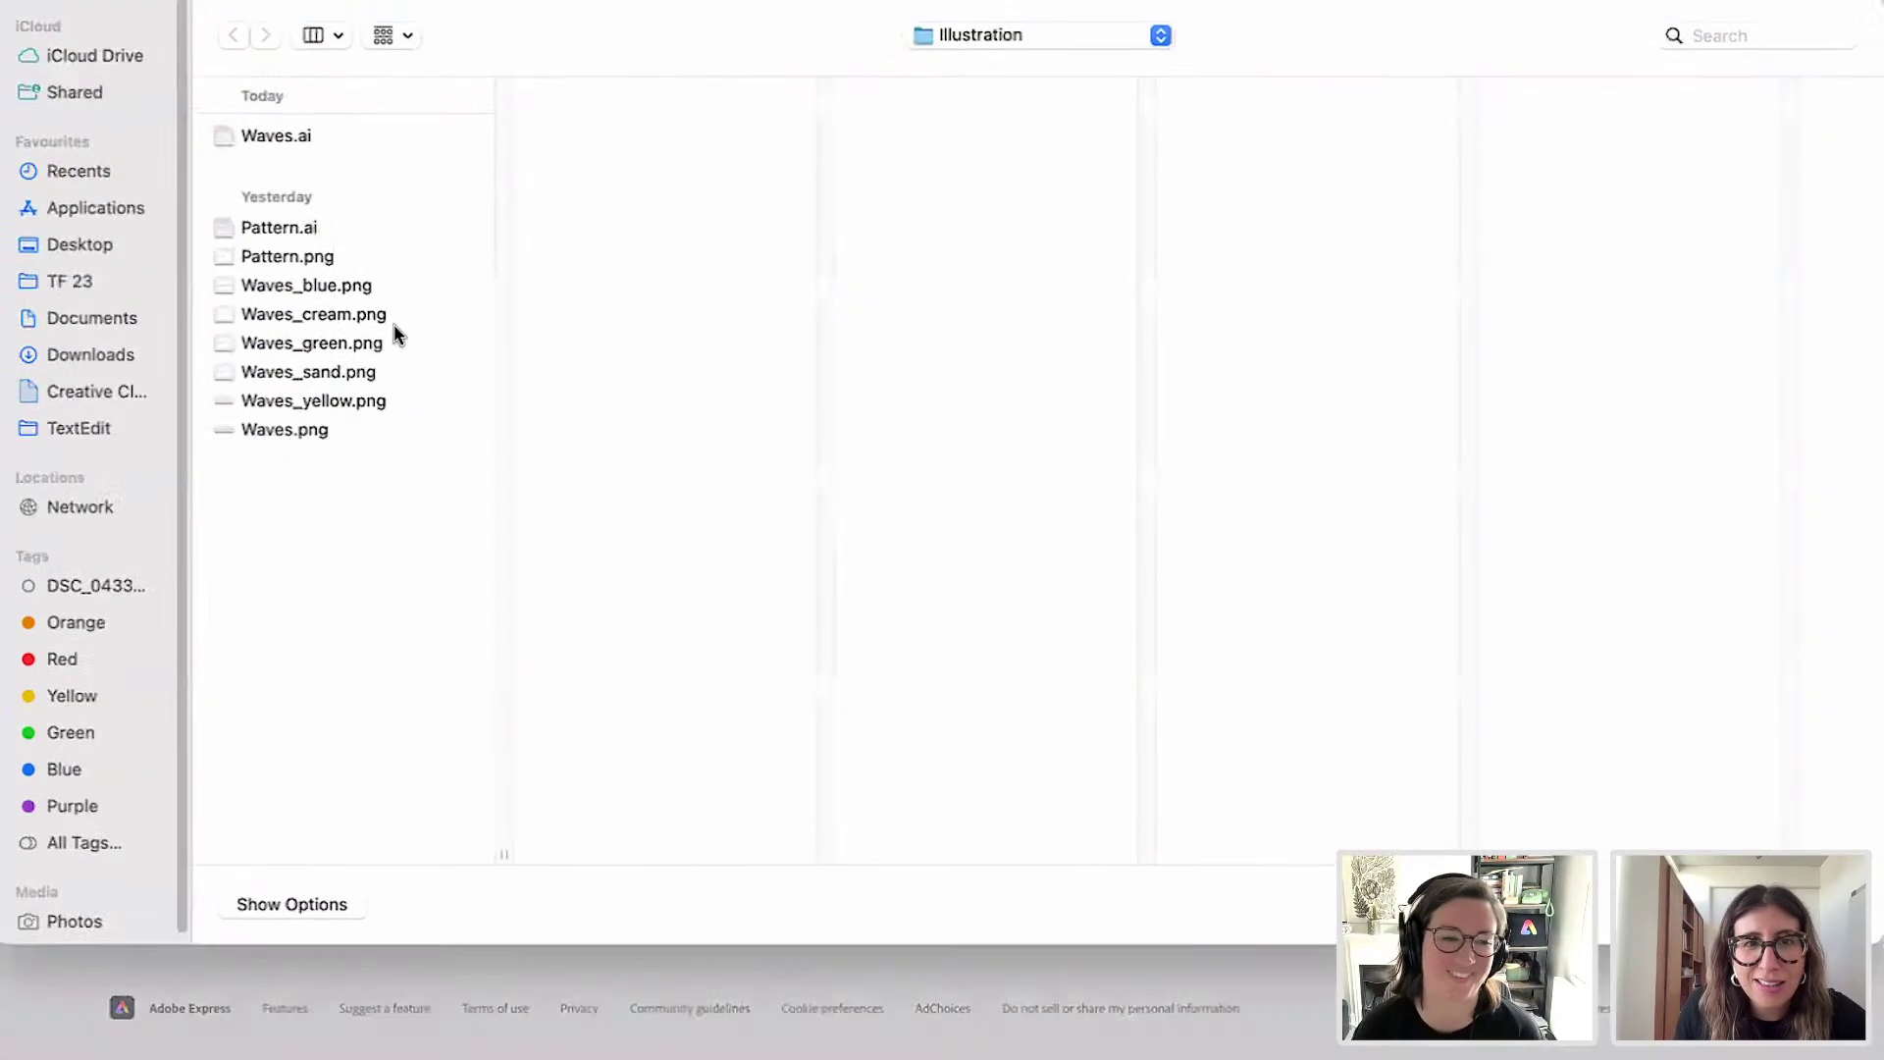
{"action": "left_click", "coordinate": [350, 312]}
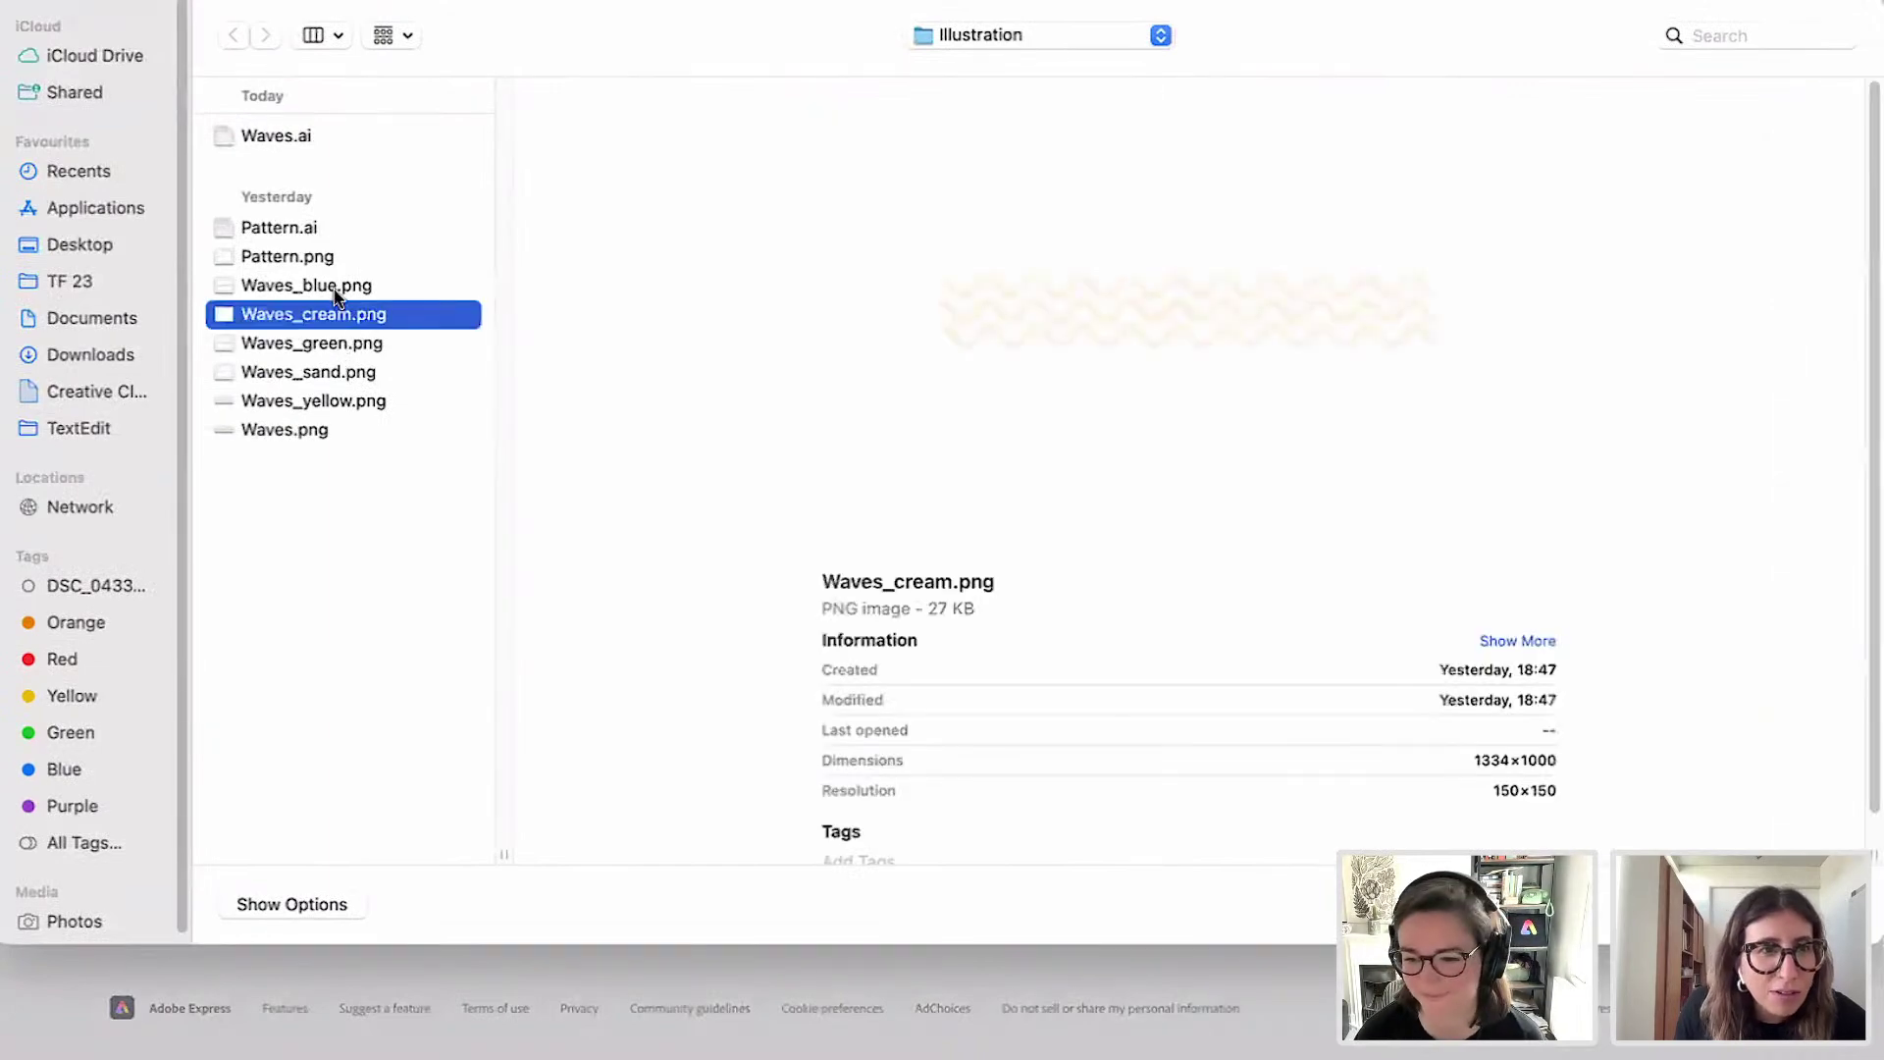
{"action": "key", "text": "Up"}
{"action": "key", "text": "Return"}
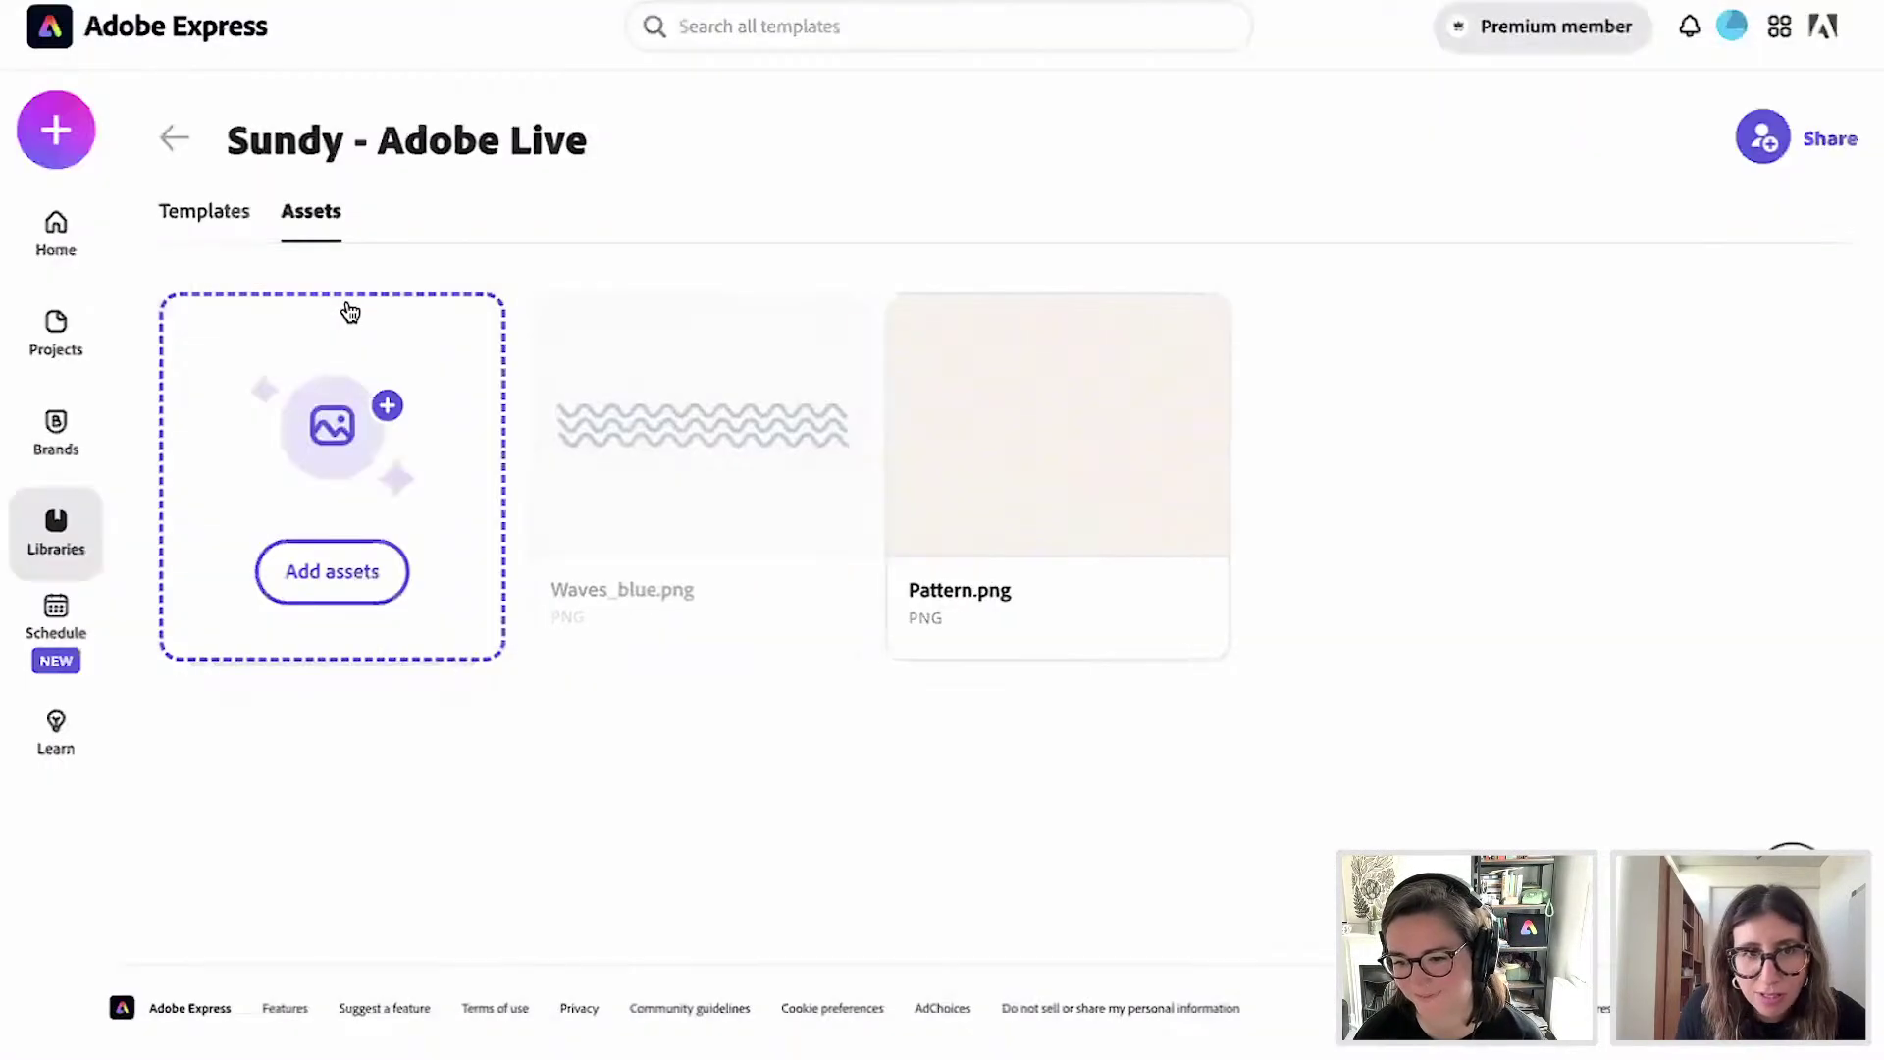
Add the coloured wave illustrations from Waves_blue.png through Waves_yellow.png to the library's assets together.
{"action": "left_click", "coordinate": [316, 572]}
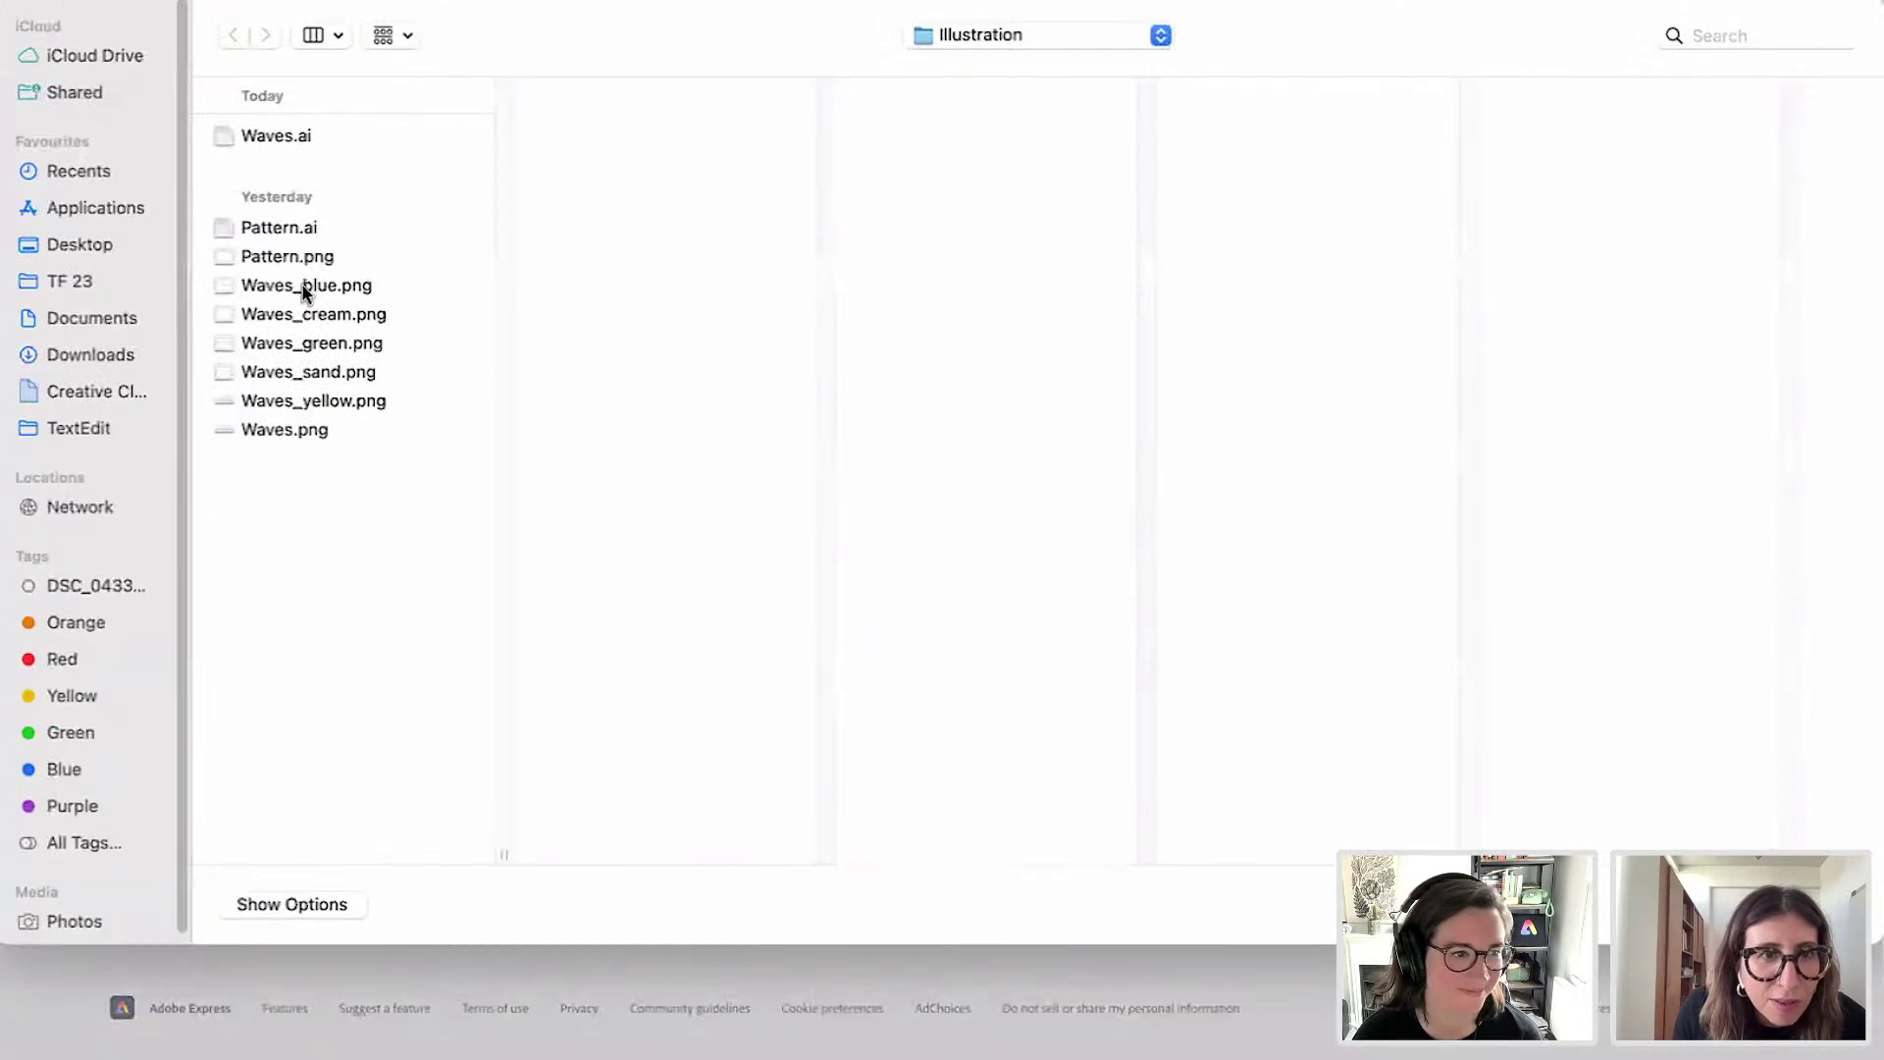
{"action": "left_click", "coordinate": [305, 292]}
{"action": "key", "text": "shift+Down"}
{"action": "key", "text": "shift+Down"}
{"action": "key", "text": "shift+Down"}
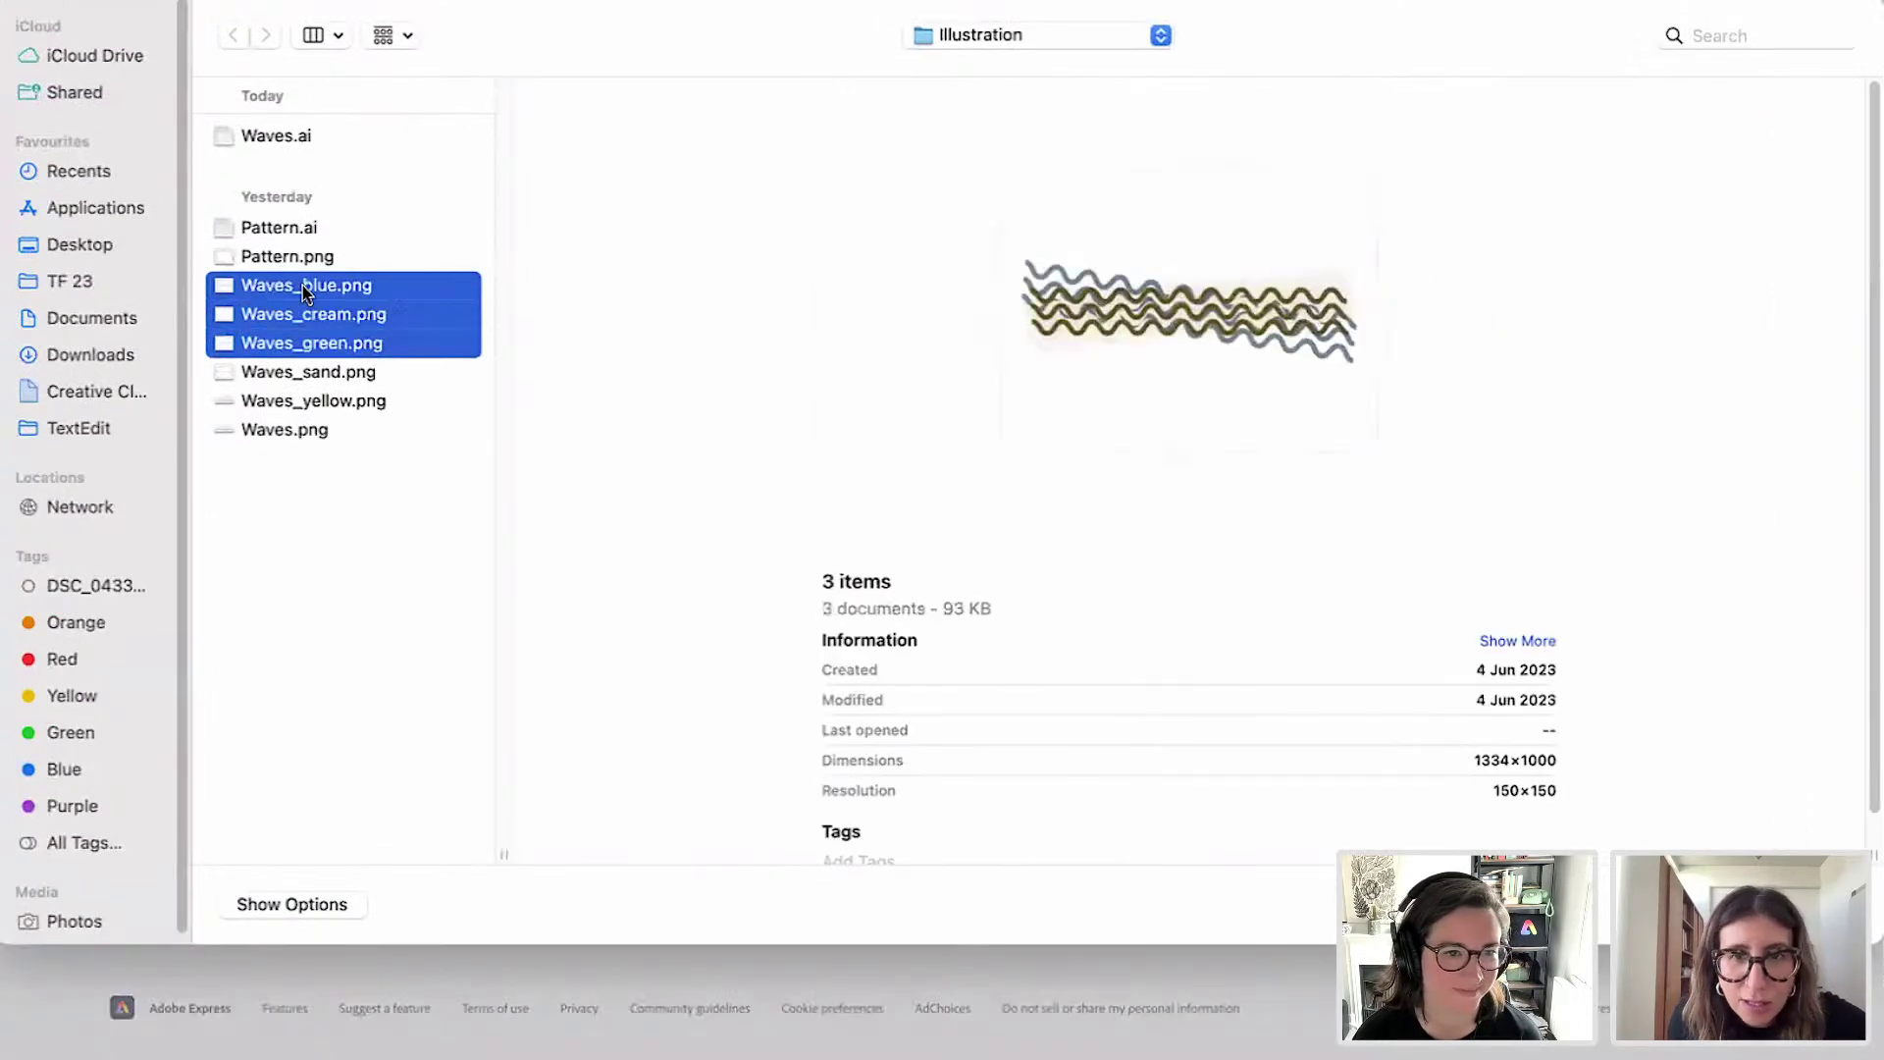
{"action": "key", "text": "shift+Down"}
{"action": "key", "text": "Return"}
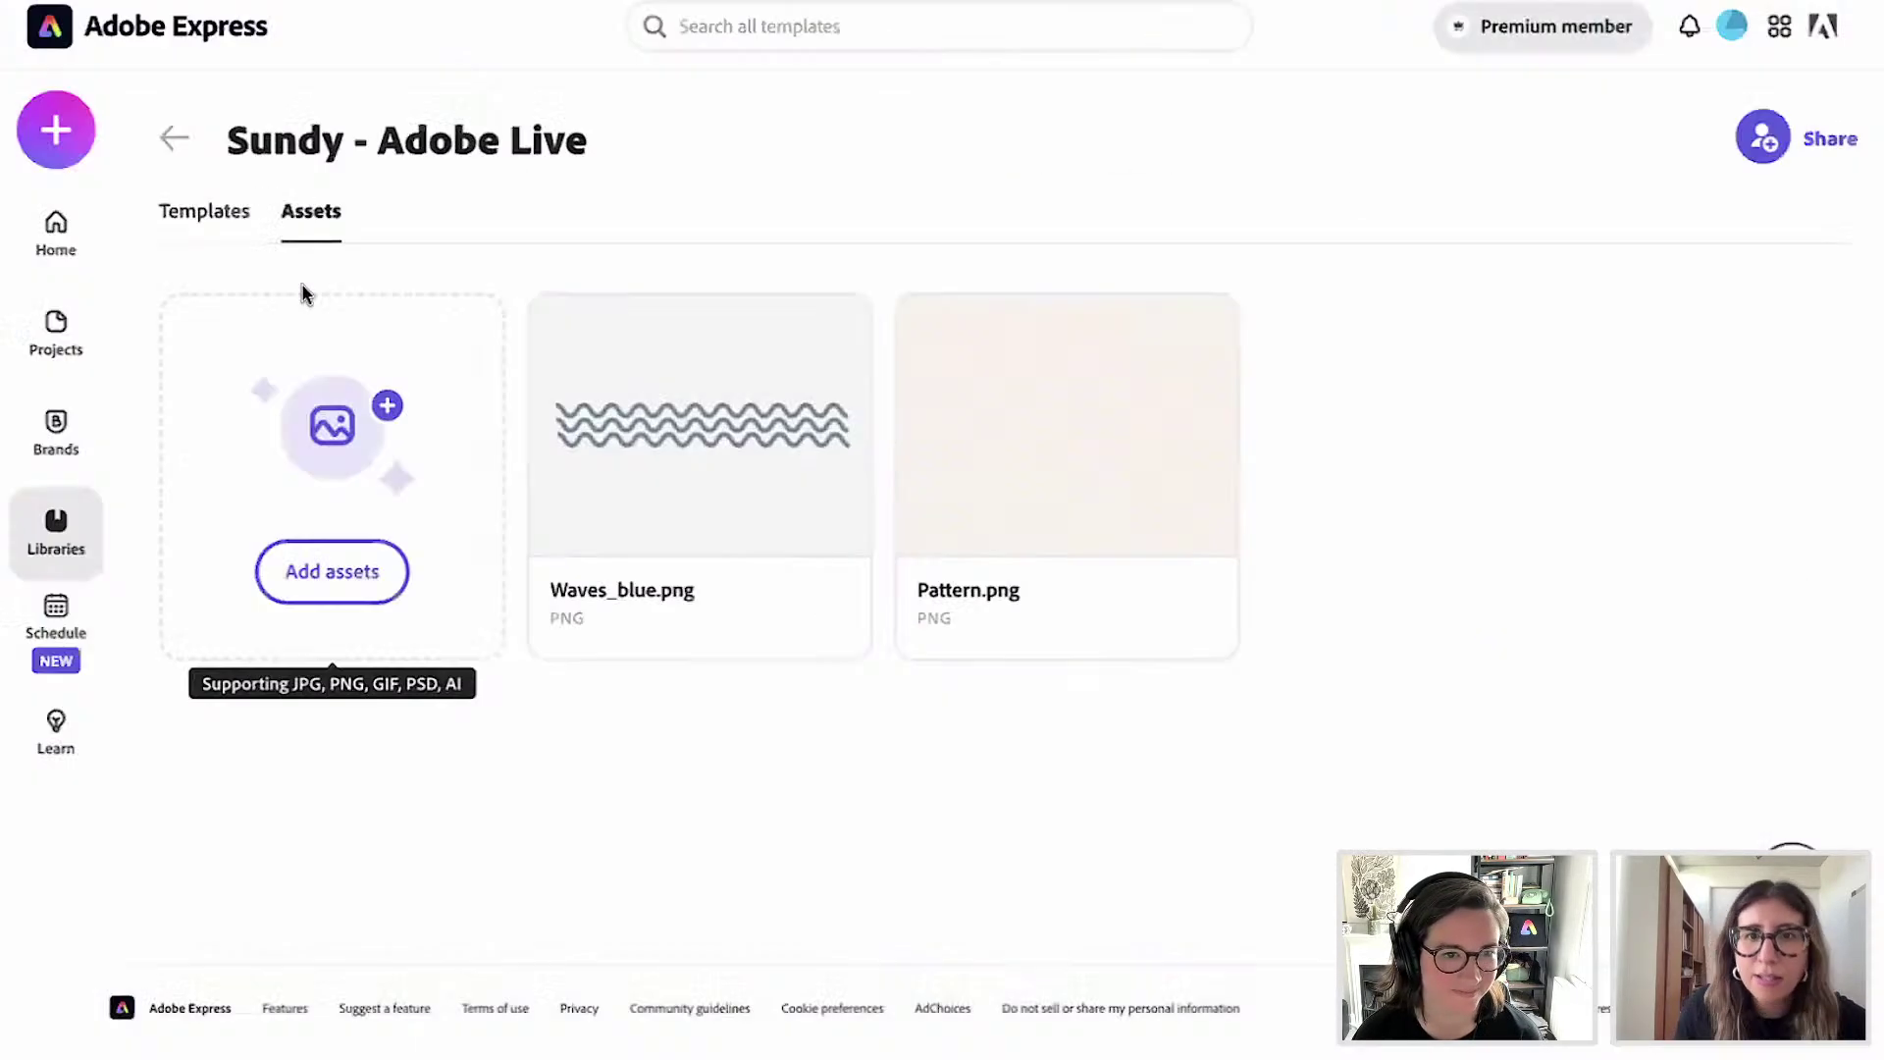
Add all the images in the Brand photos folder, from Beach-rocks.jpg through polaroid.jpg, to the library's assets.
{"action": "left_click", "coordinate": [337, 569]}
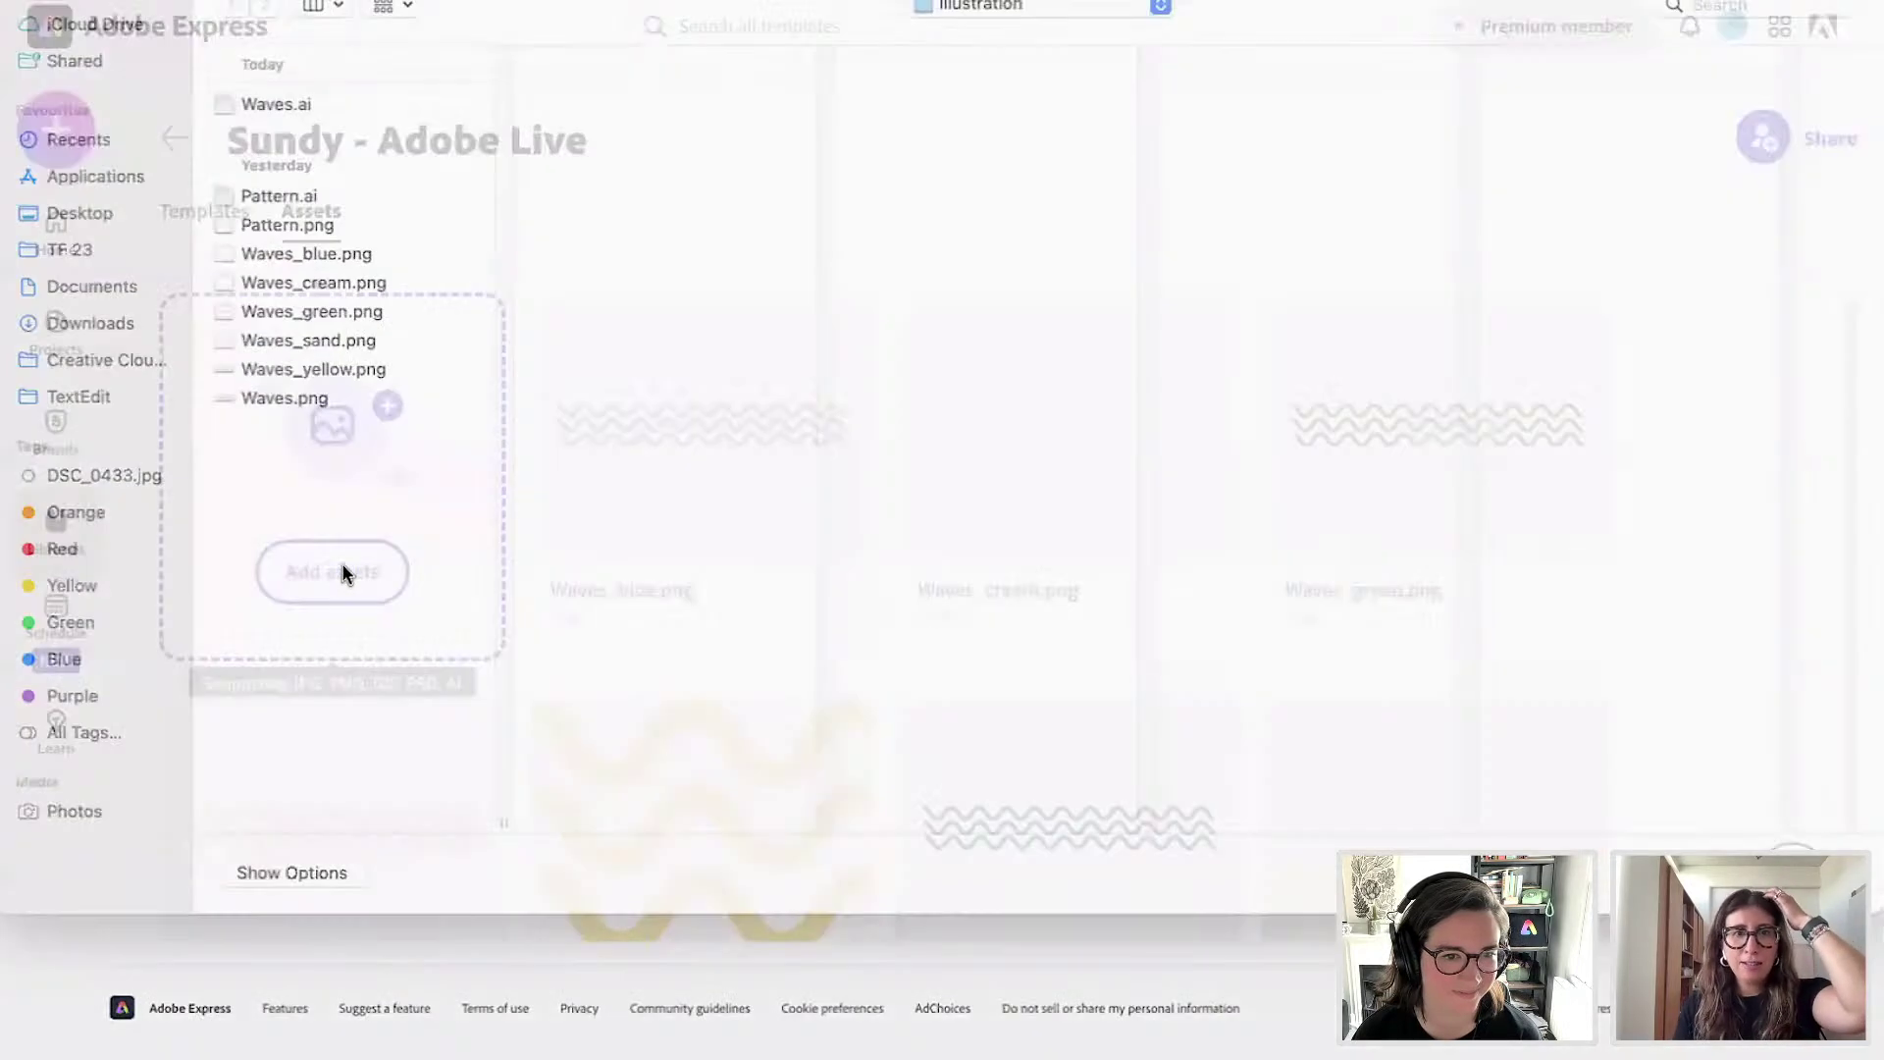
{"action": "left_click", "coordinate": [1043, 38]}
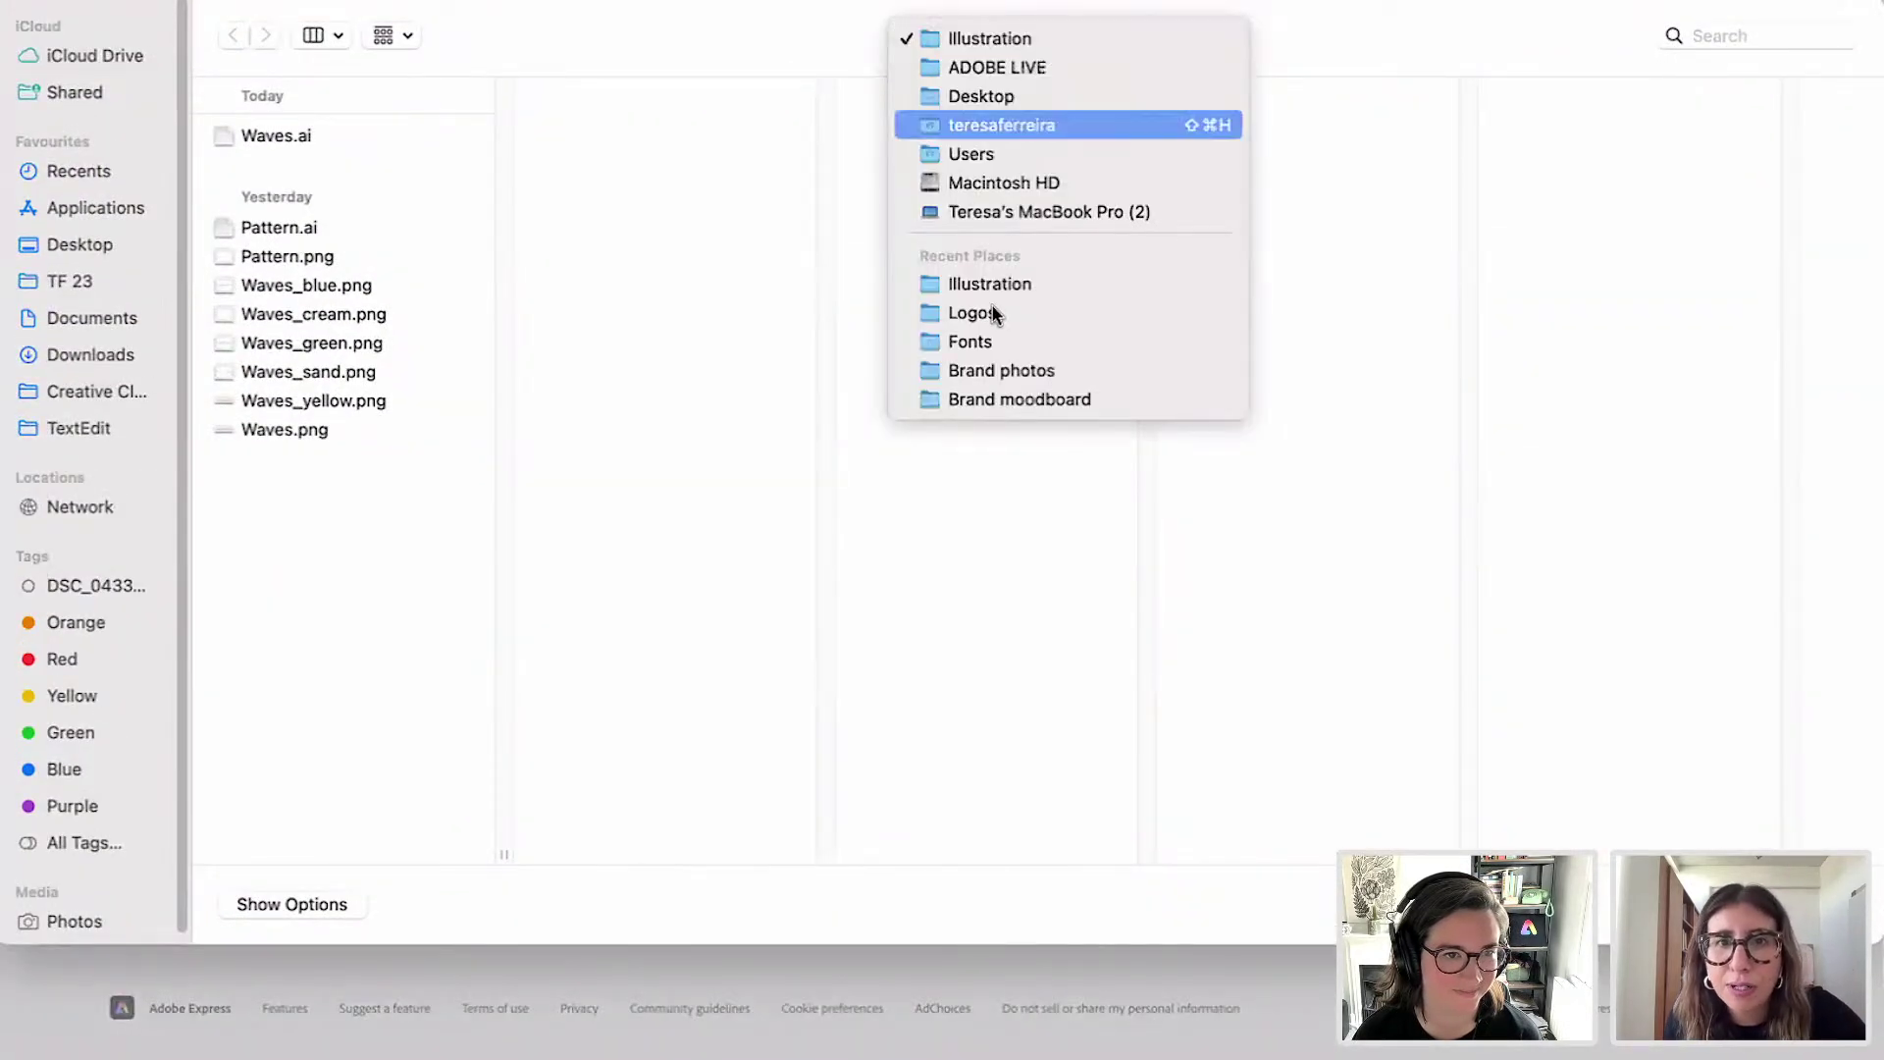
{"action": "left_click", "coordinate": [1019, 377]}
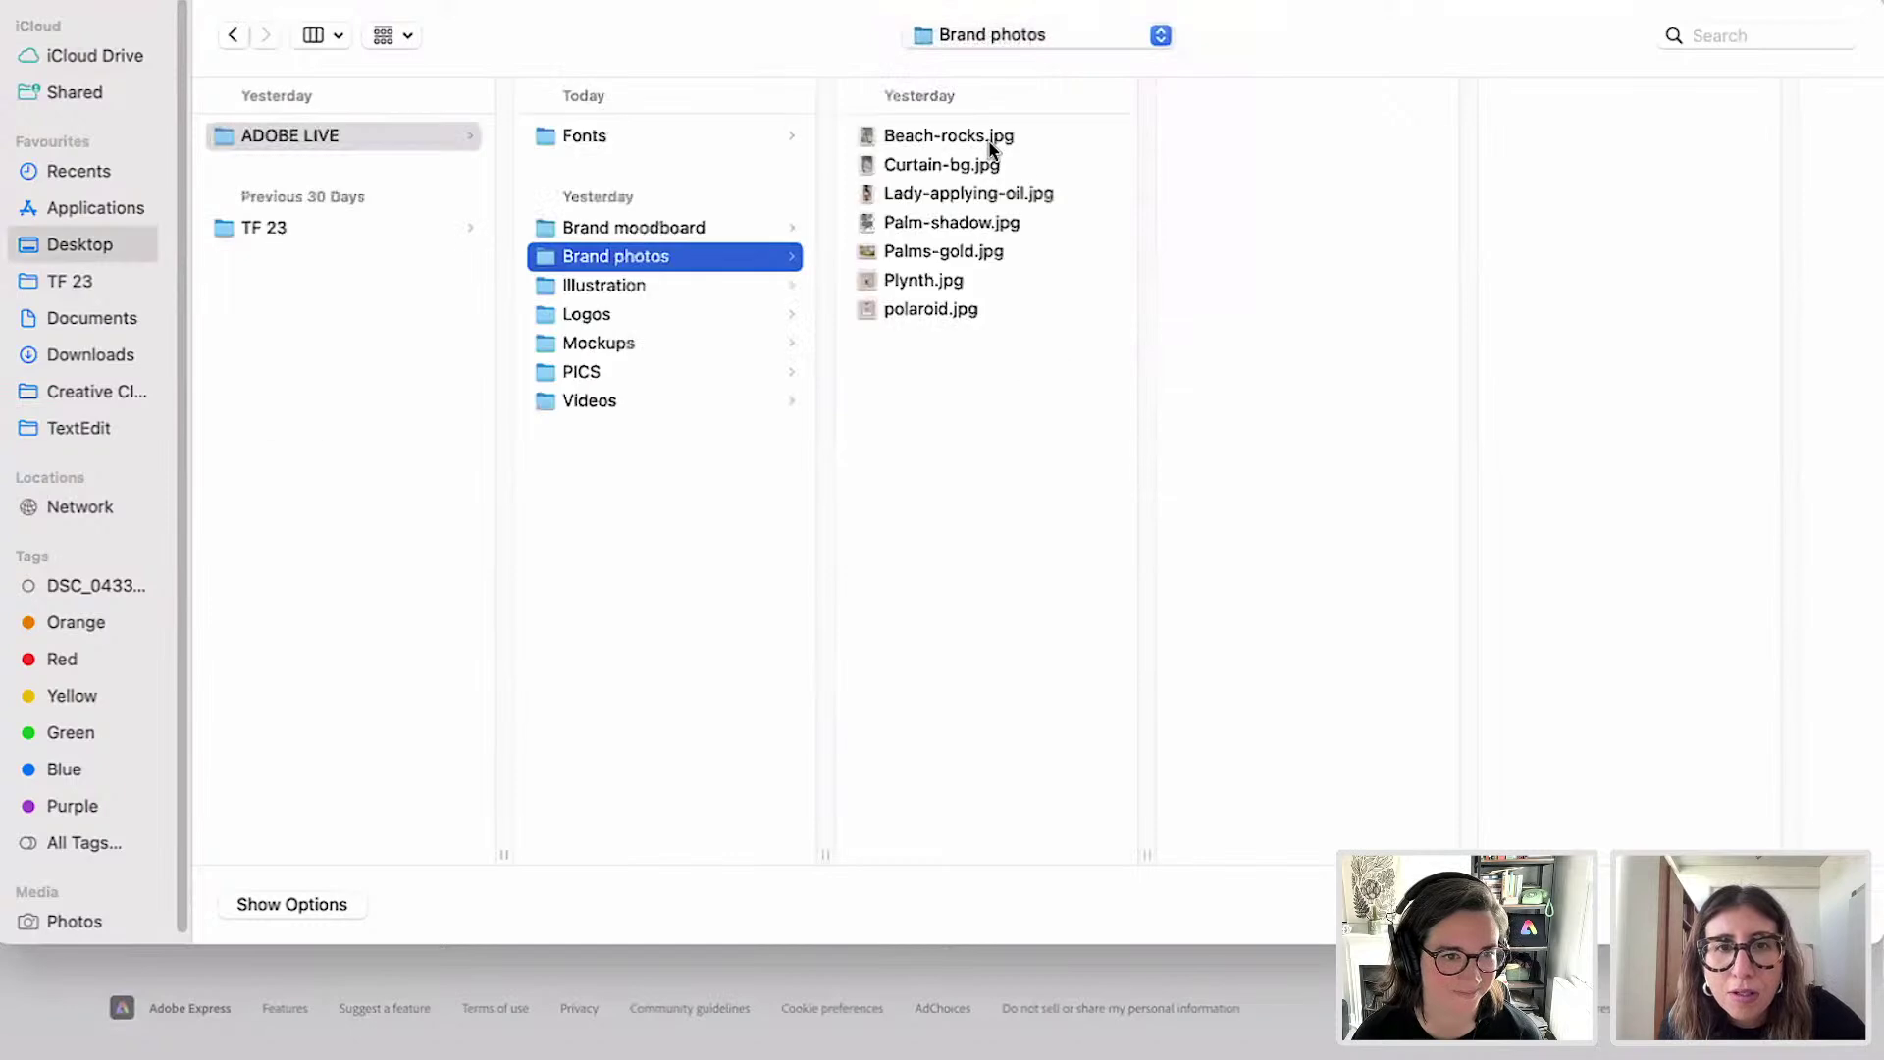
{"action": "left_click", "coordinate": [990, 149]}
{"action": "key", "text": "shift+Down"}
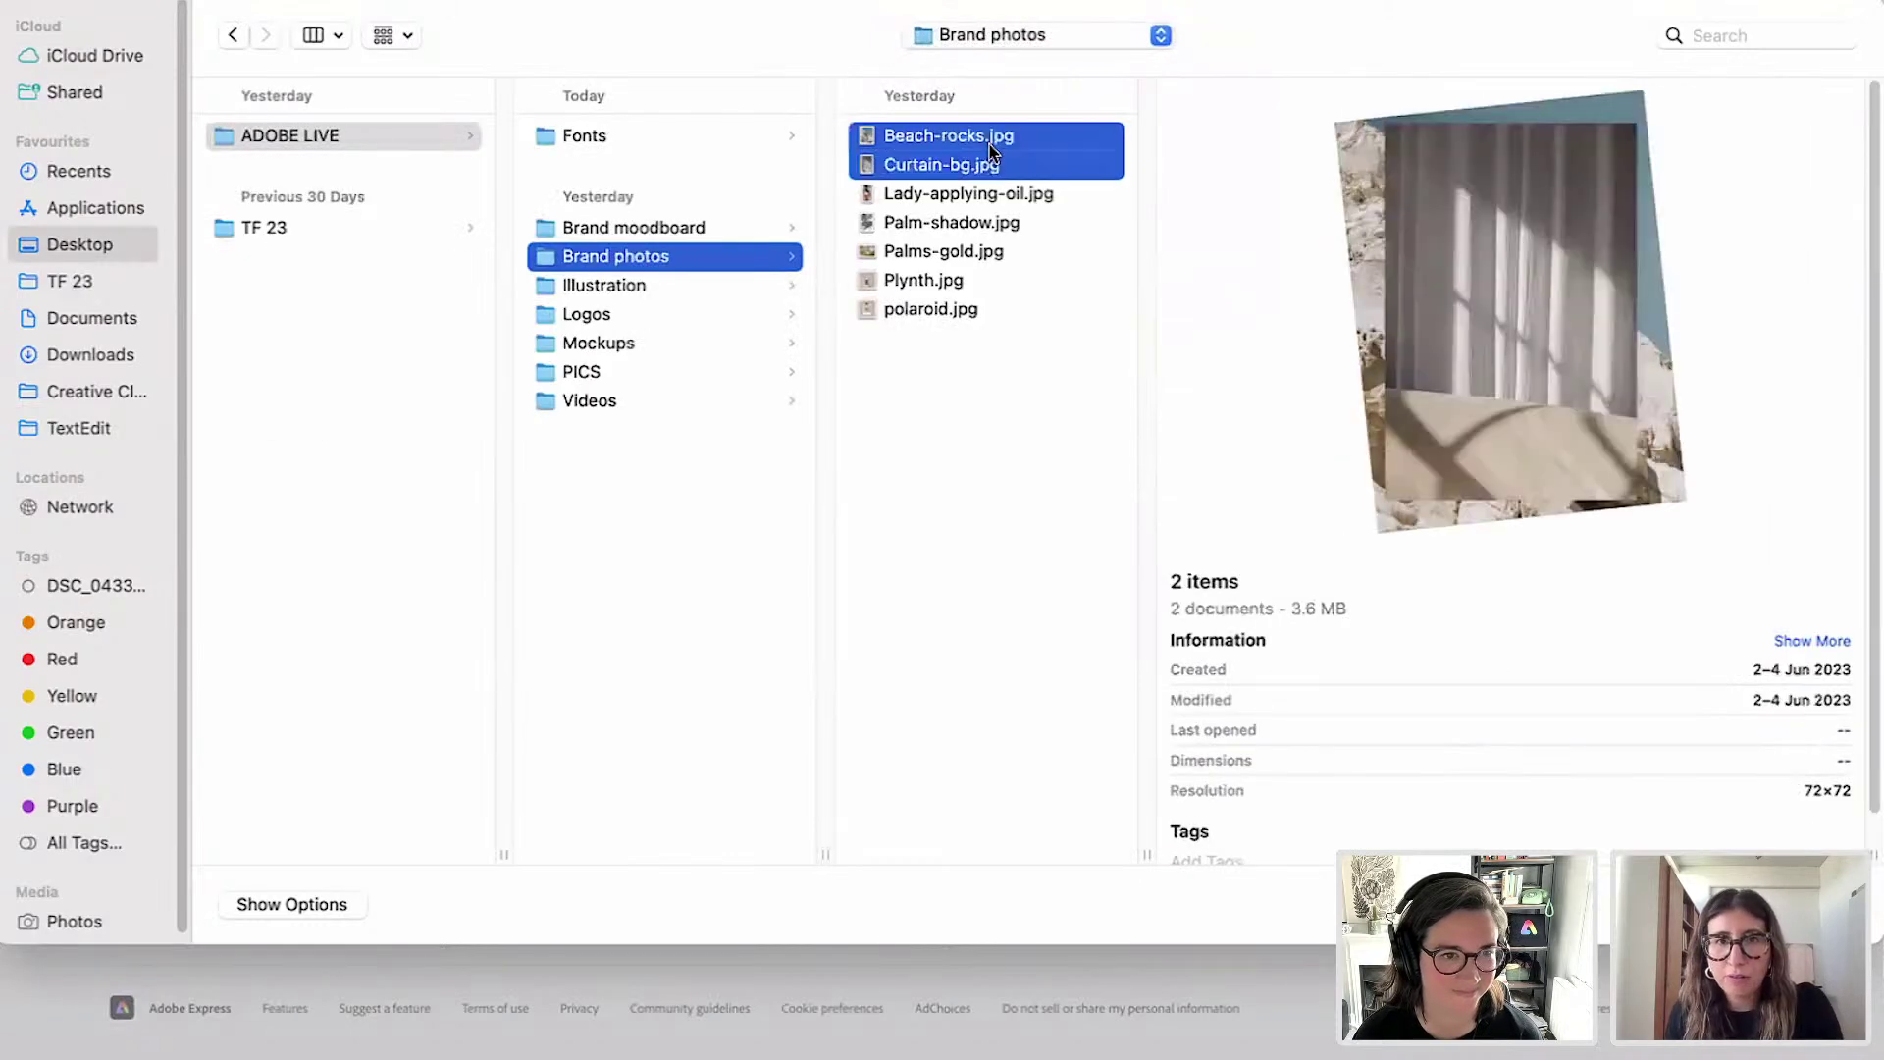
{"action": "key", "text": "shift+Down"}
{"action": "key", "text": "shift+Down"}
{"action": "key", "text": "shift+Down"}
{"action": "key", "text": "shift+Down"}
{"action": "key", "text": "shift+Down"}
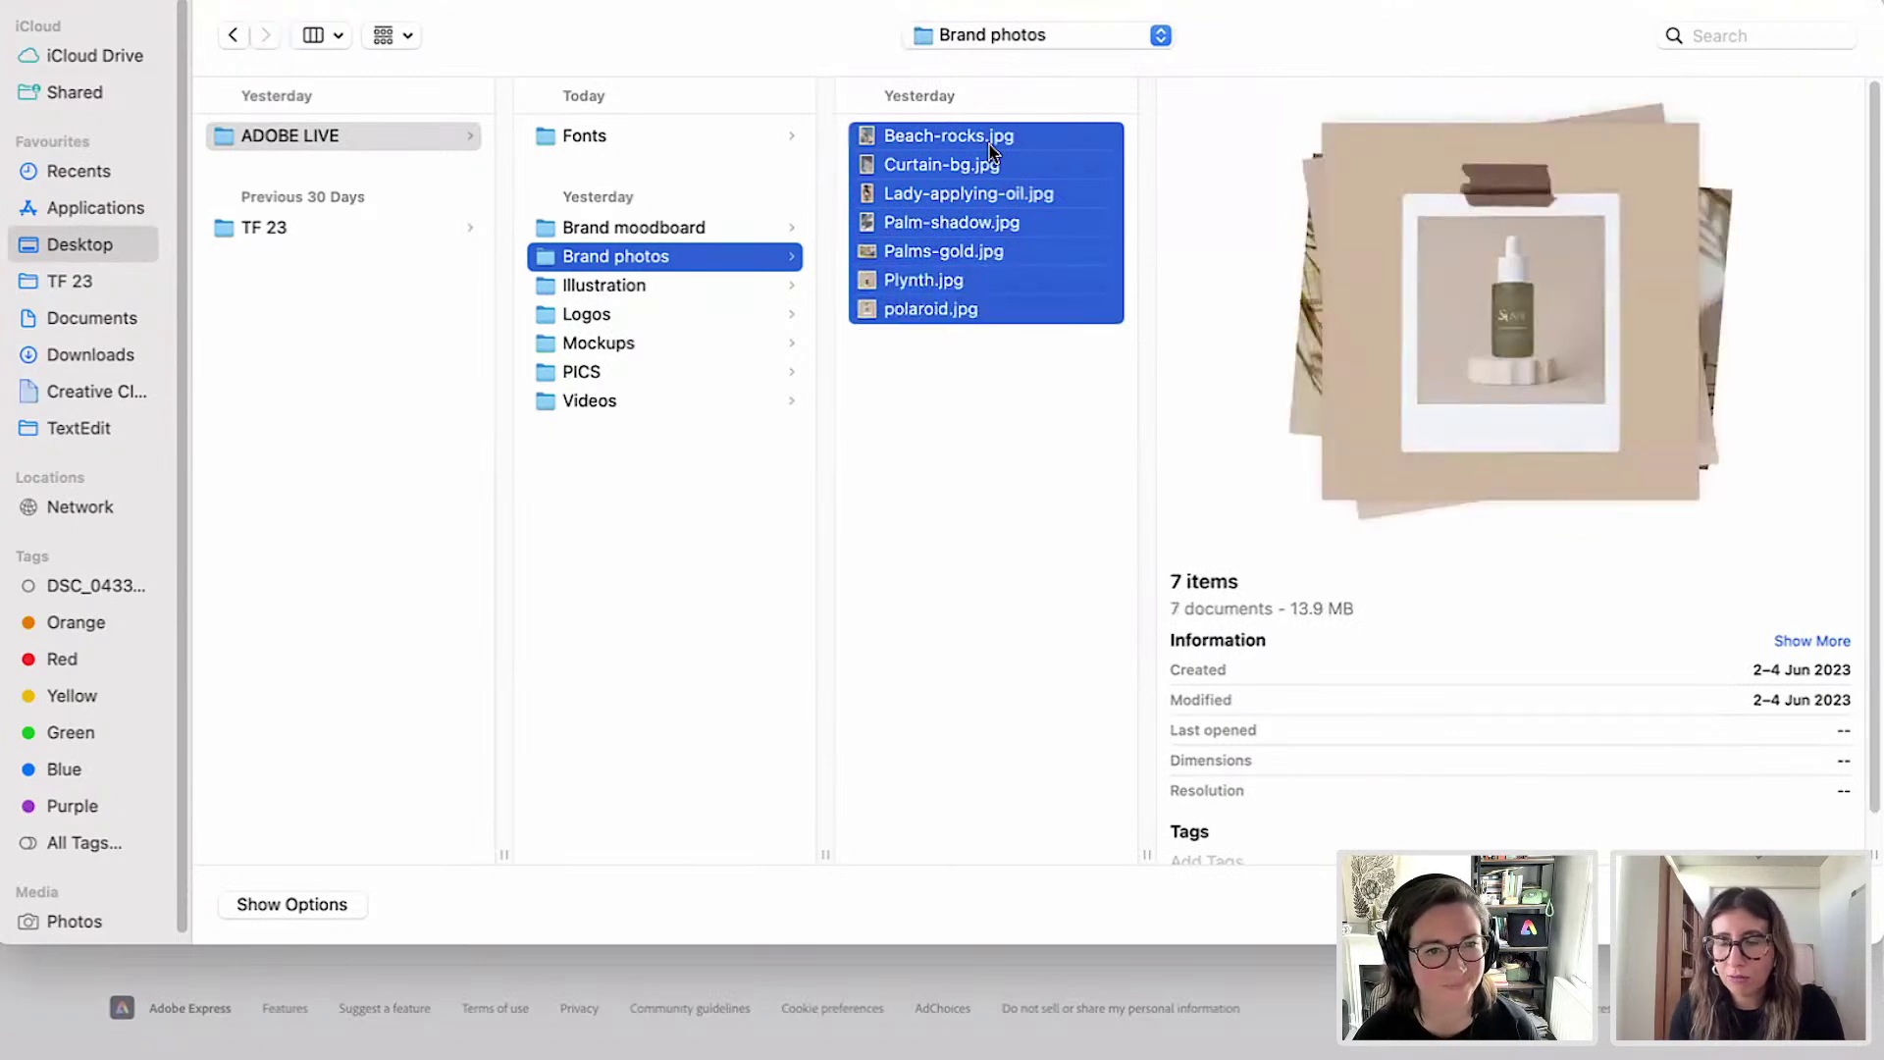
{"action": "key", "text": "Return"}
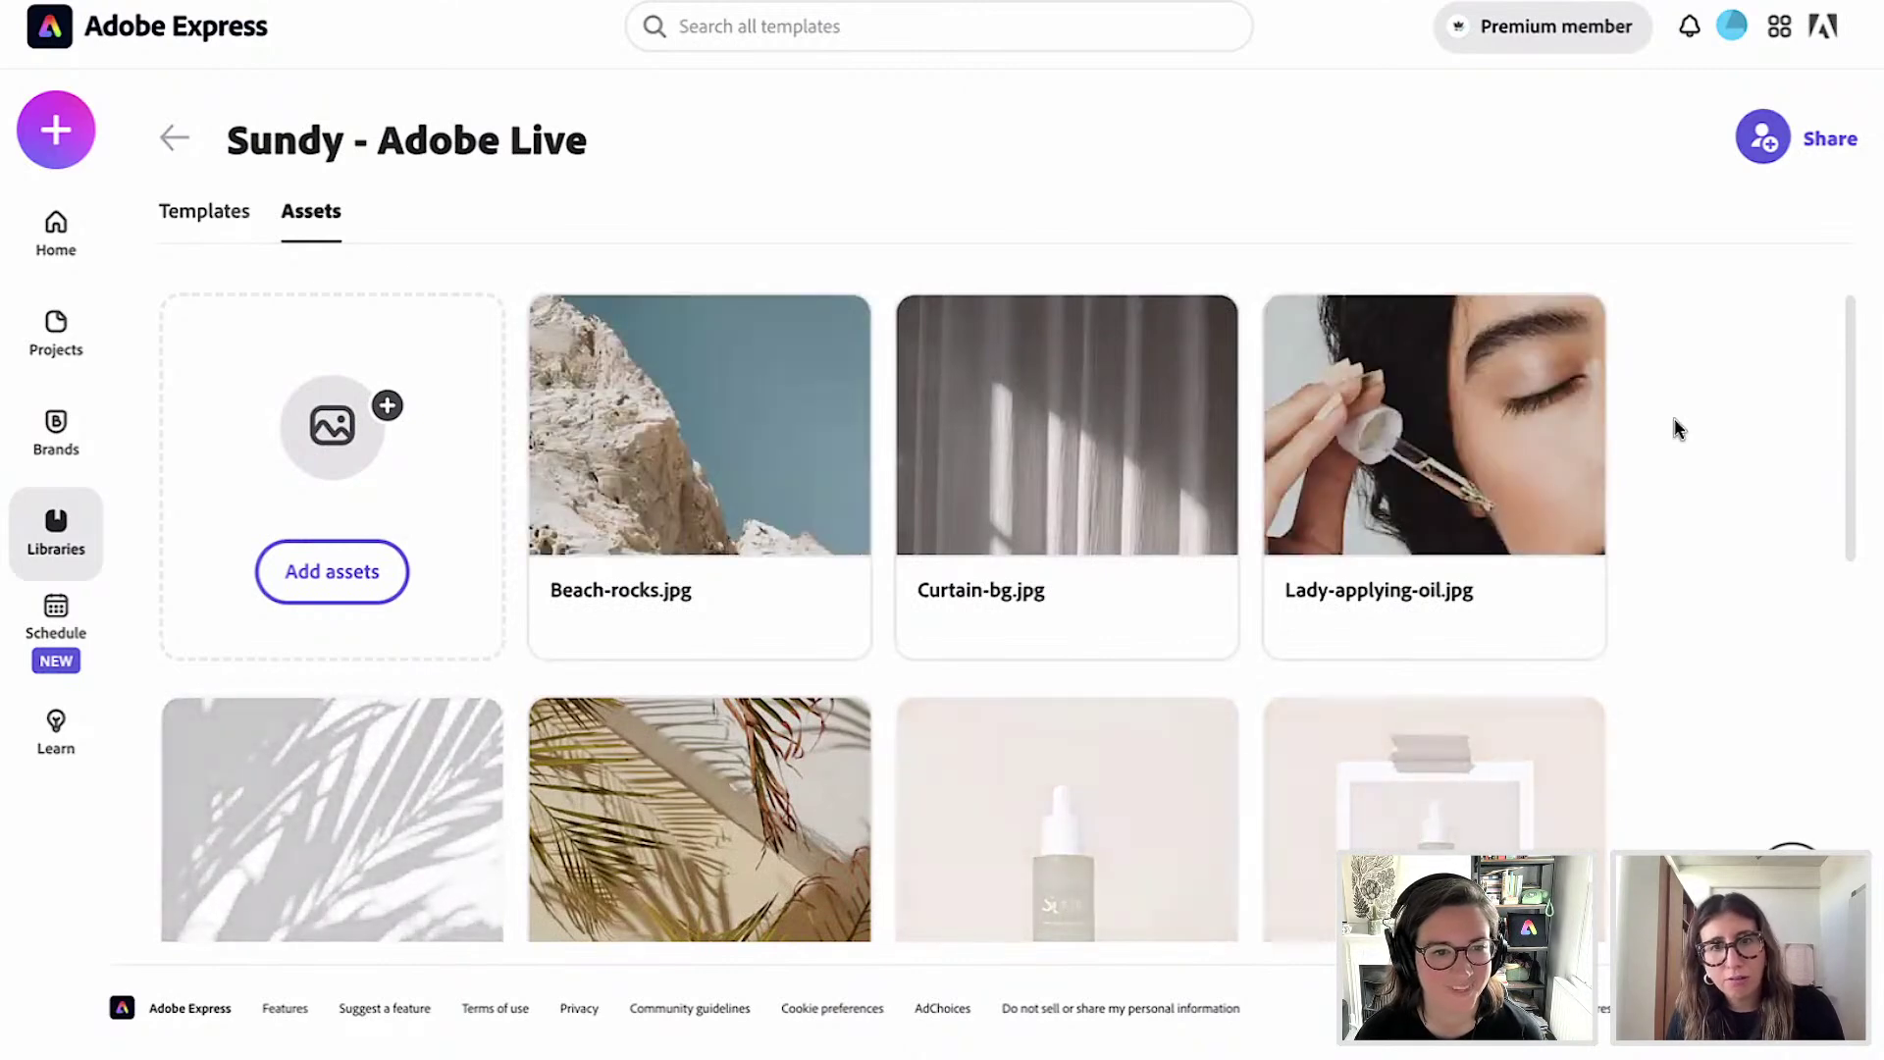
Review the photos and wave illustrations in the Sundy - Adobe Live library, check its templates, and return to the libraries overview.
{"action": "scroll", "coordinate": [1739, 580], "scroll_direction": "down", "scroll_amount": 4}
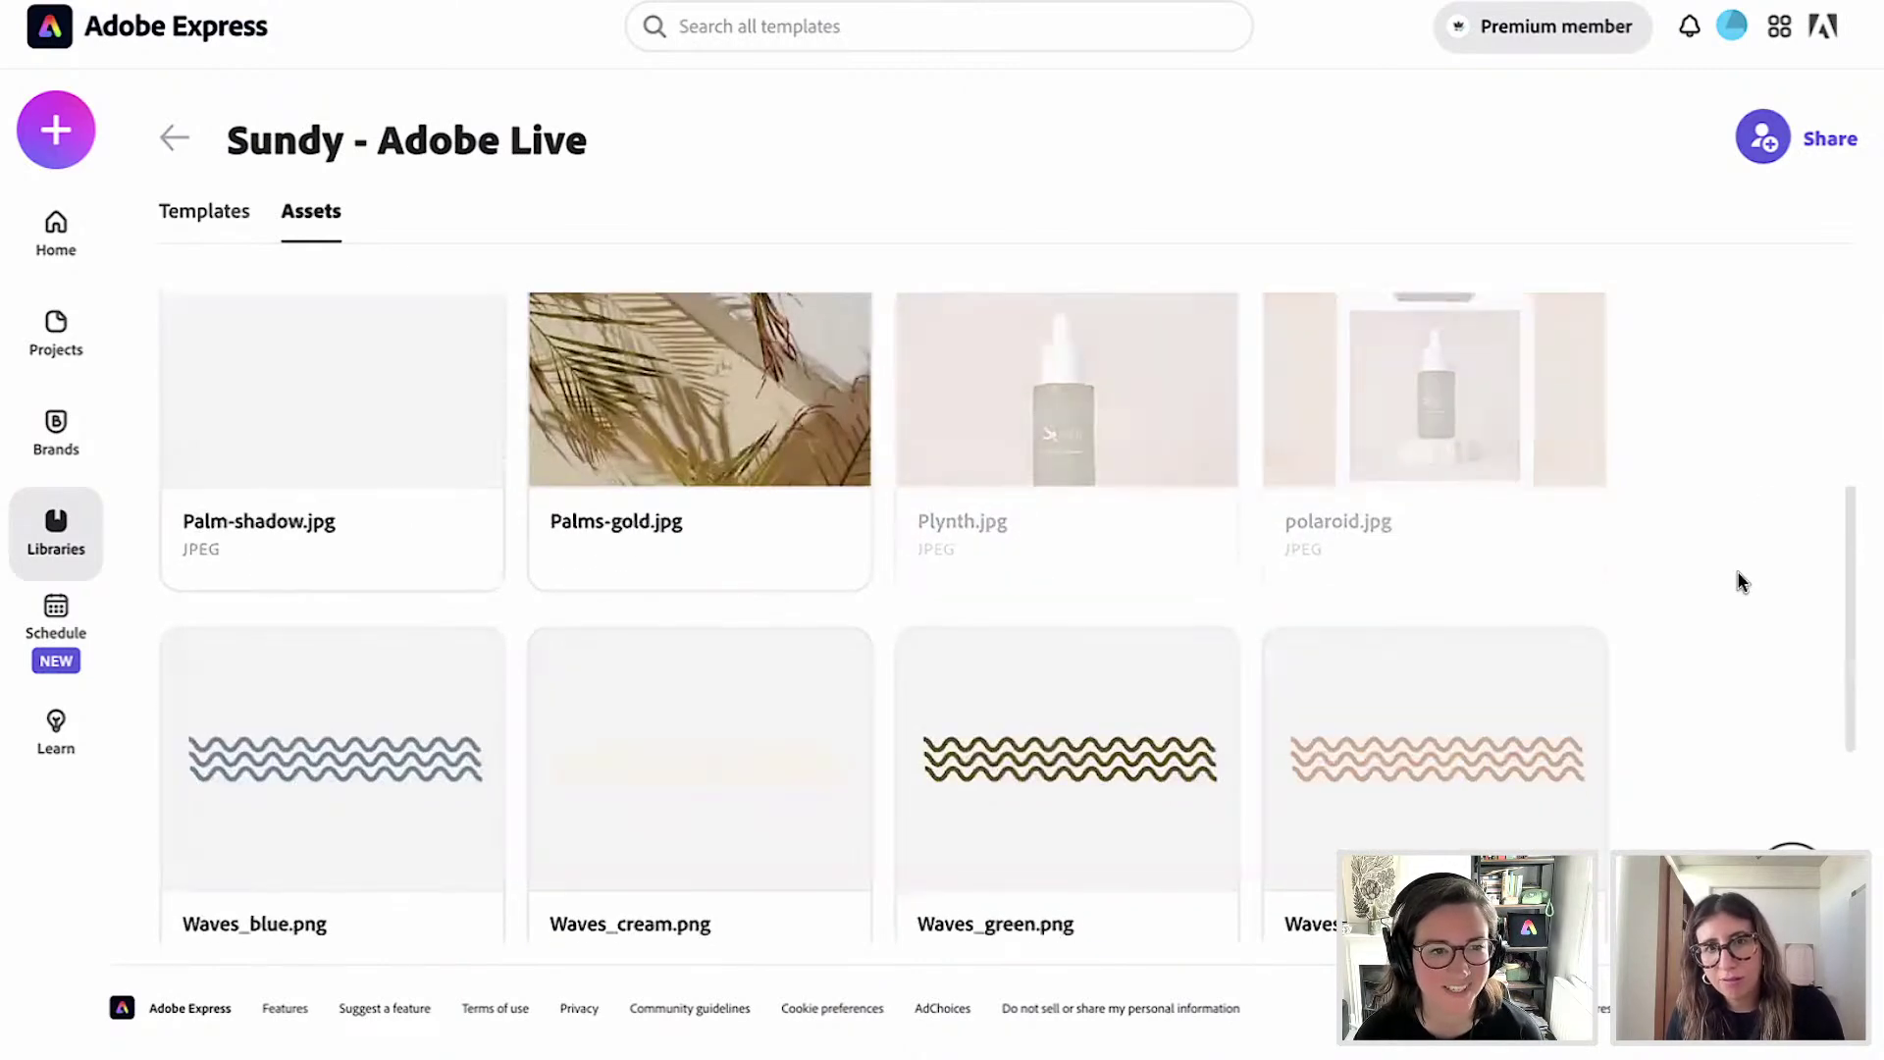
{"action": "scroll", "coordinate": [1739, 581], "scroll_direction": "down", "scroll_amount": 5}
{"action": "scroll", "coordinate": [1739, 581], "scroll_direction": "up", "scroll_amount": 10}
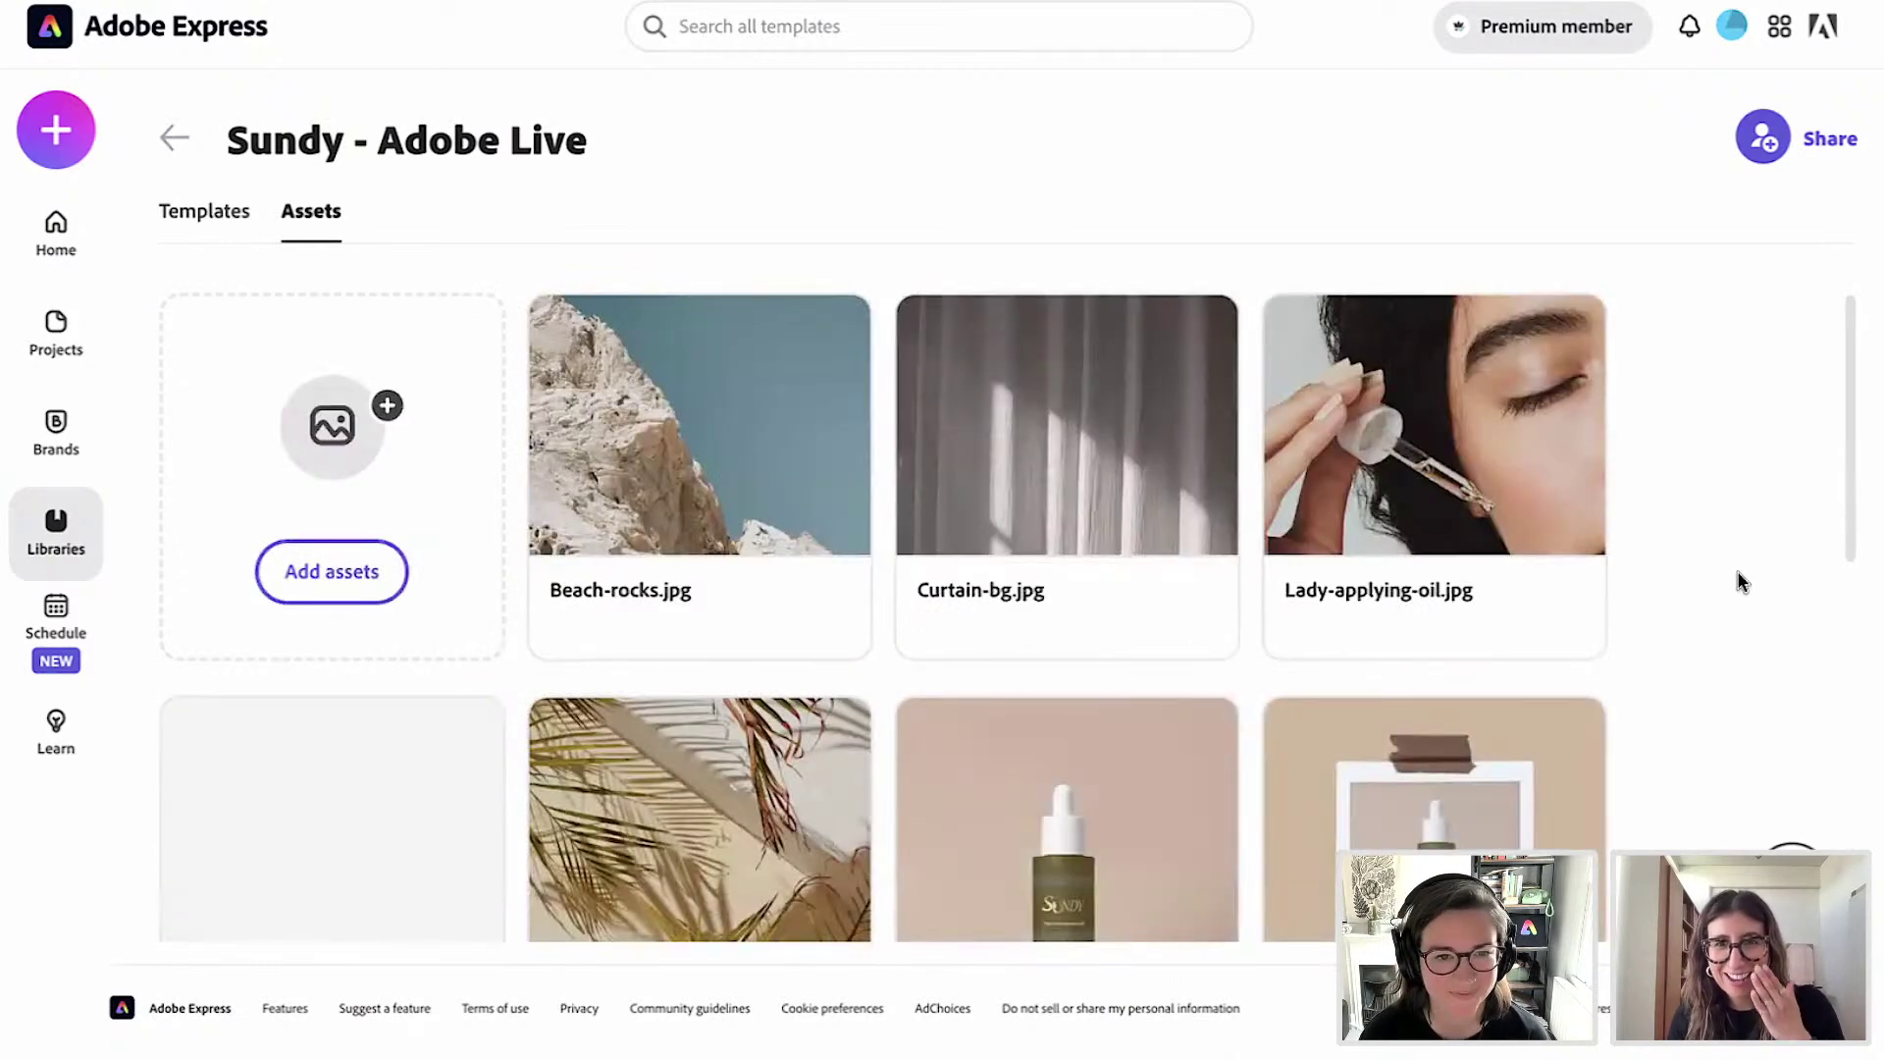
{"action": "scroll", "coordinate": [1740, 581], "scroll_direction": "down", "scroll_amount": 1}
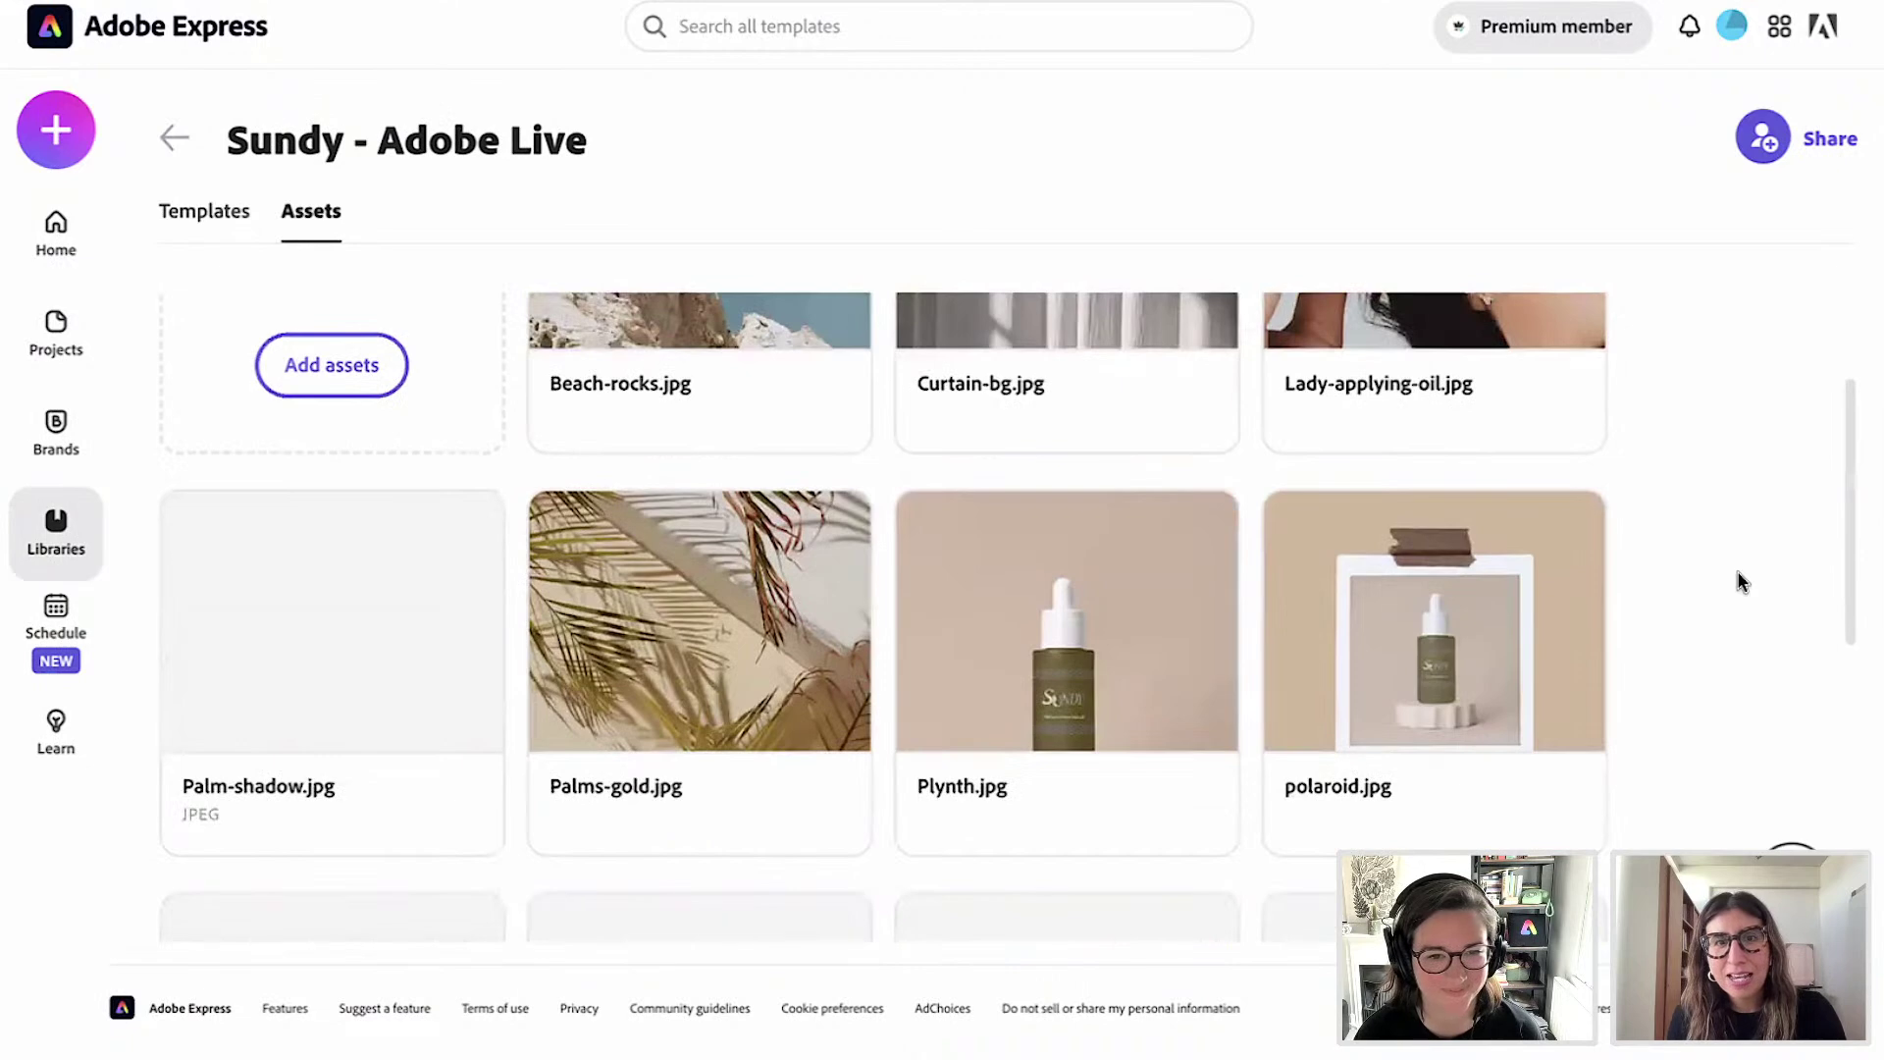
{"action": "scroll", "coordinate": [1736, 584], "scroll_direction": "down", "scroll_amount": 2}
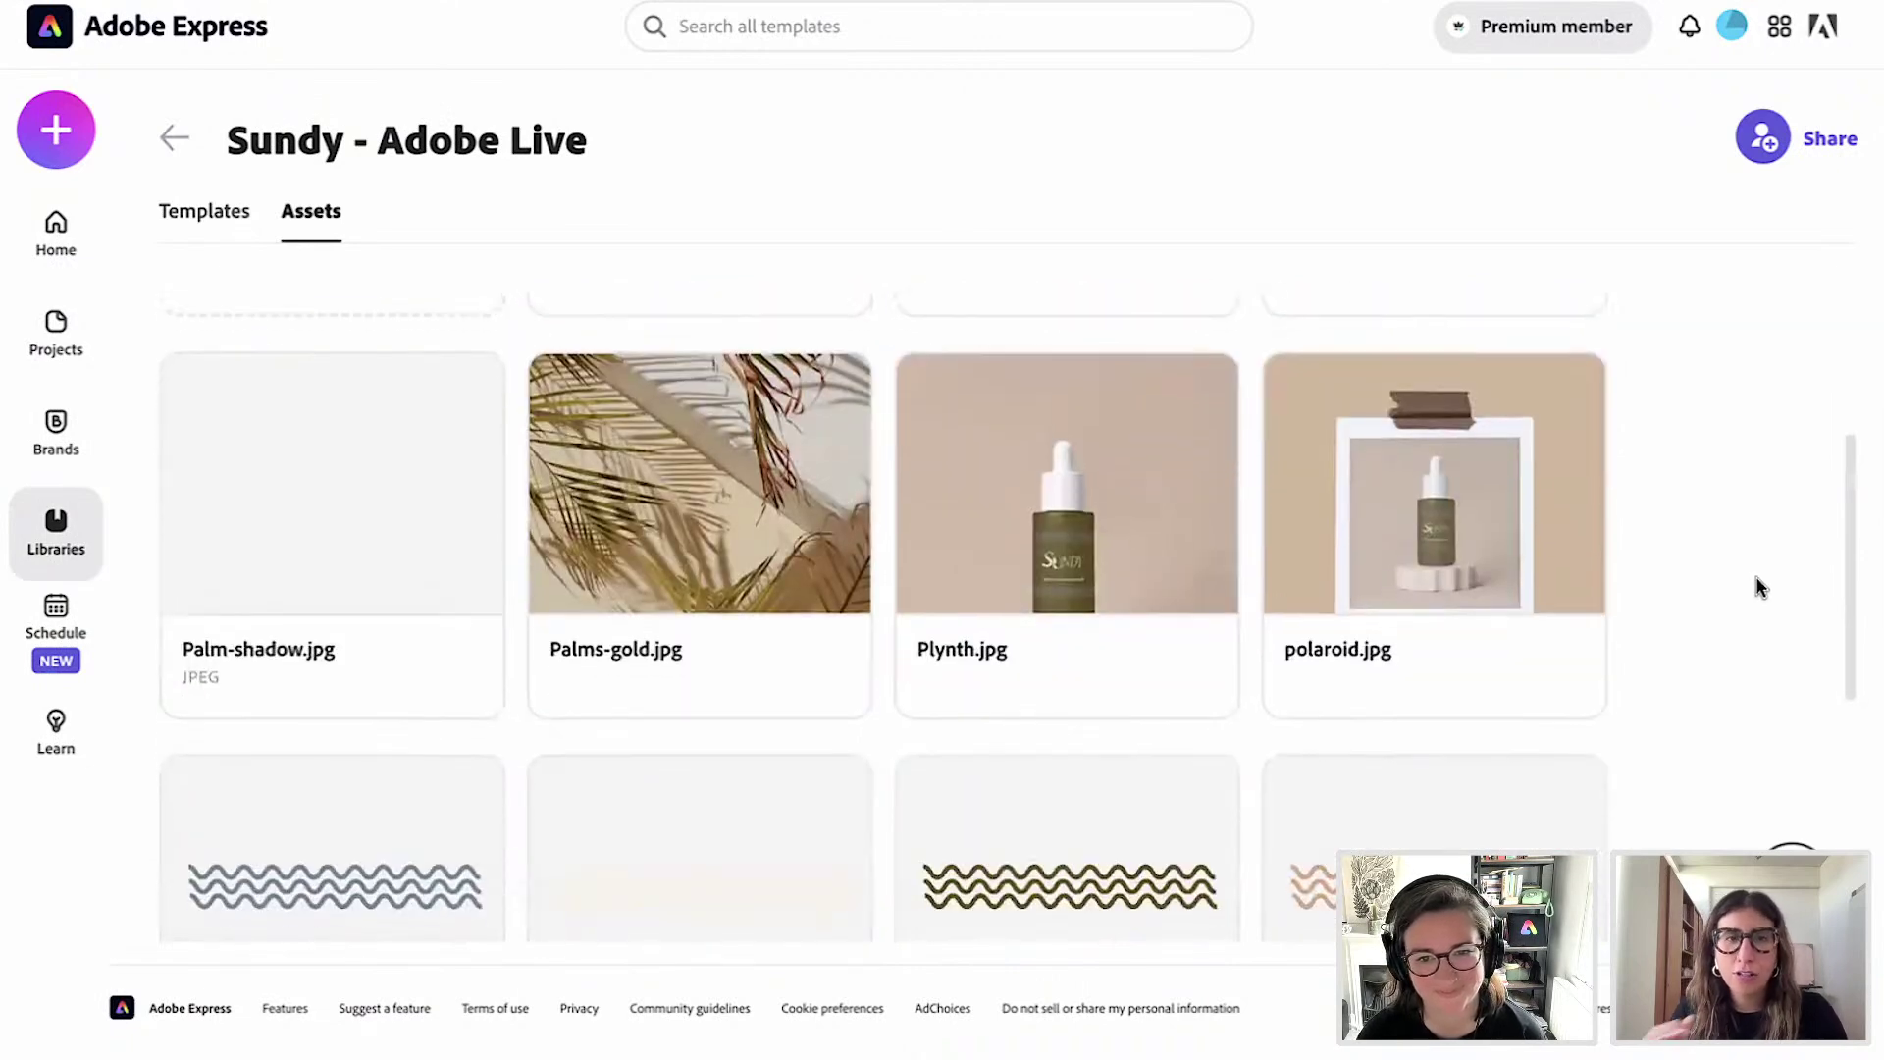
{"action": "scroll", "coordinate": [1757, 587], "scroll_direction": "down", "scroll_amount": 1}
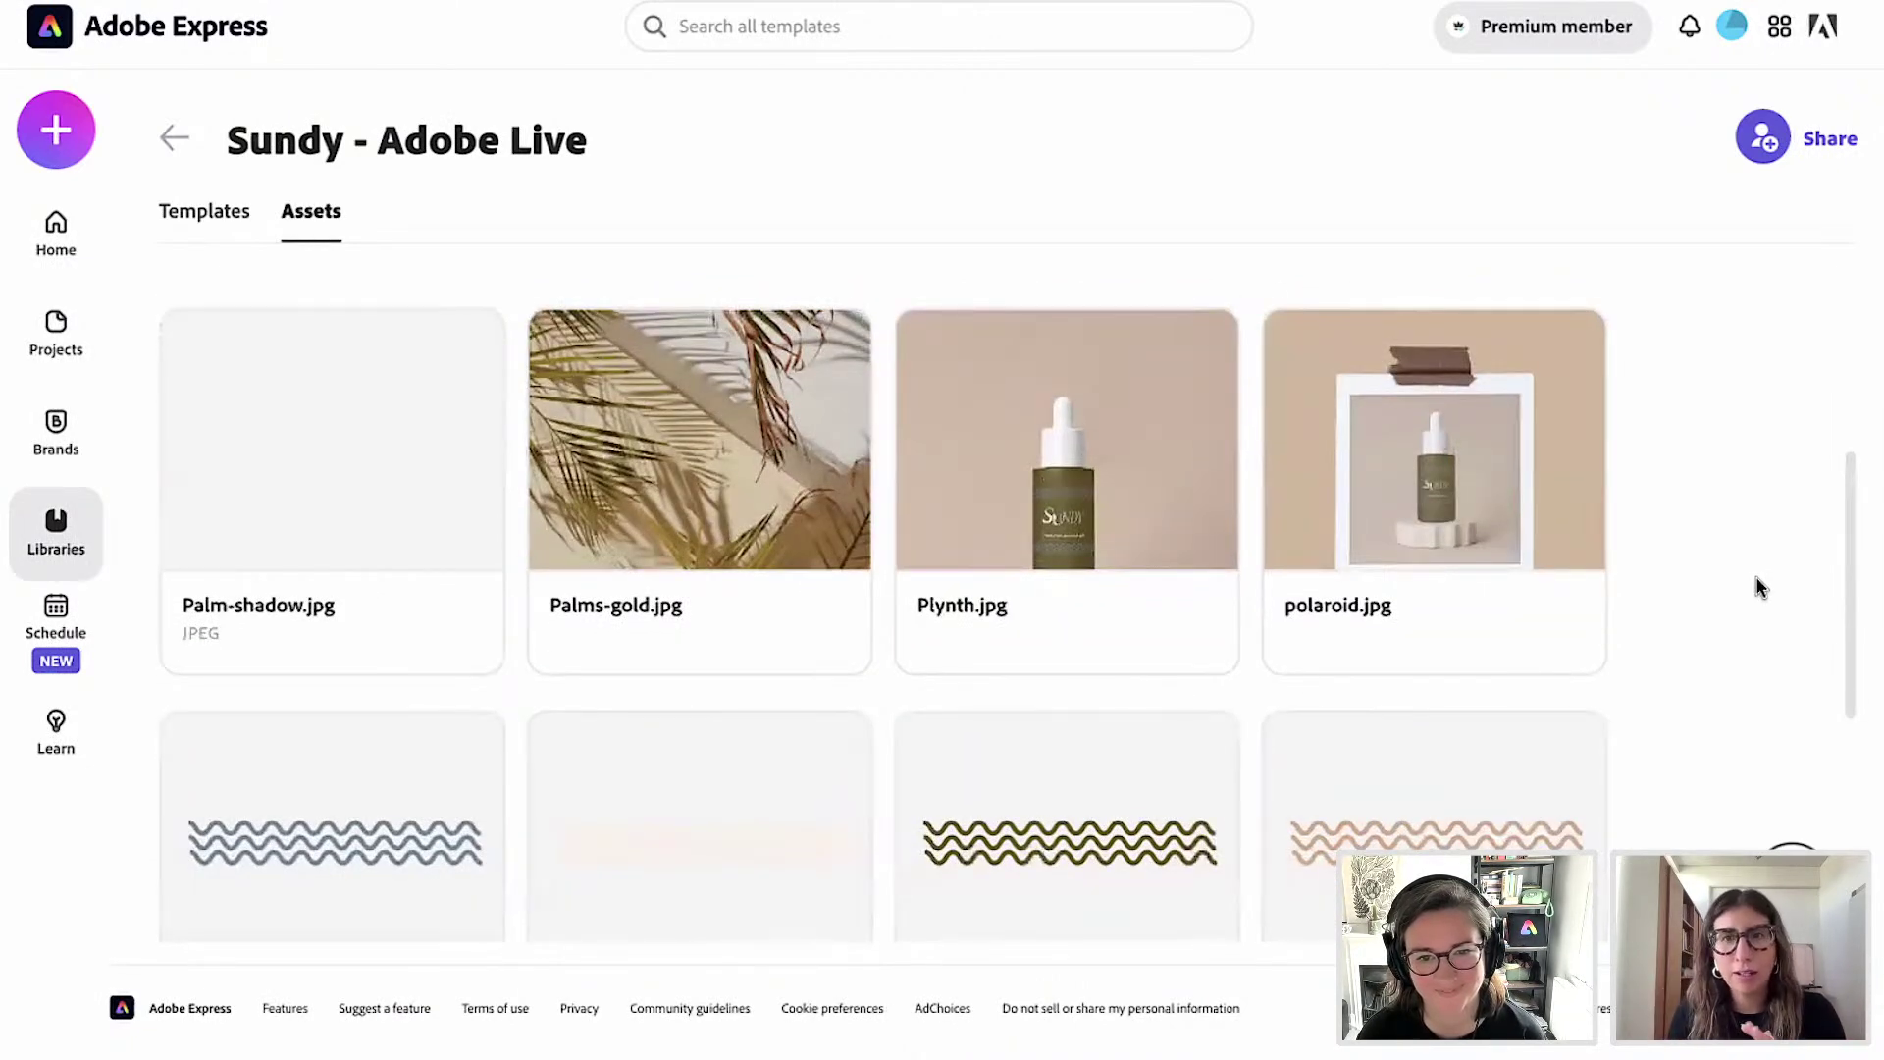
{"action": "scroll", "coordinate": [1757, 586], "scroll_direction": "up", "scroll_amount": 5}
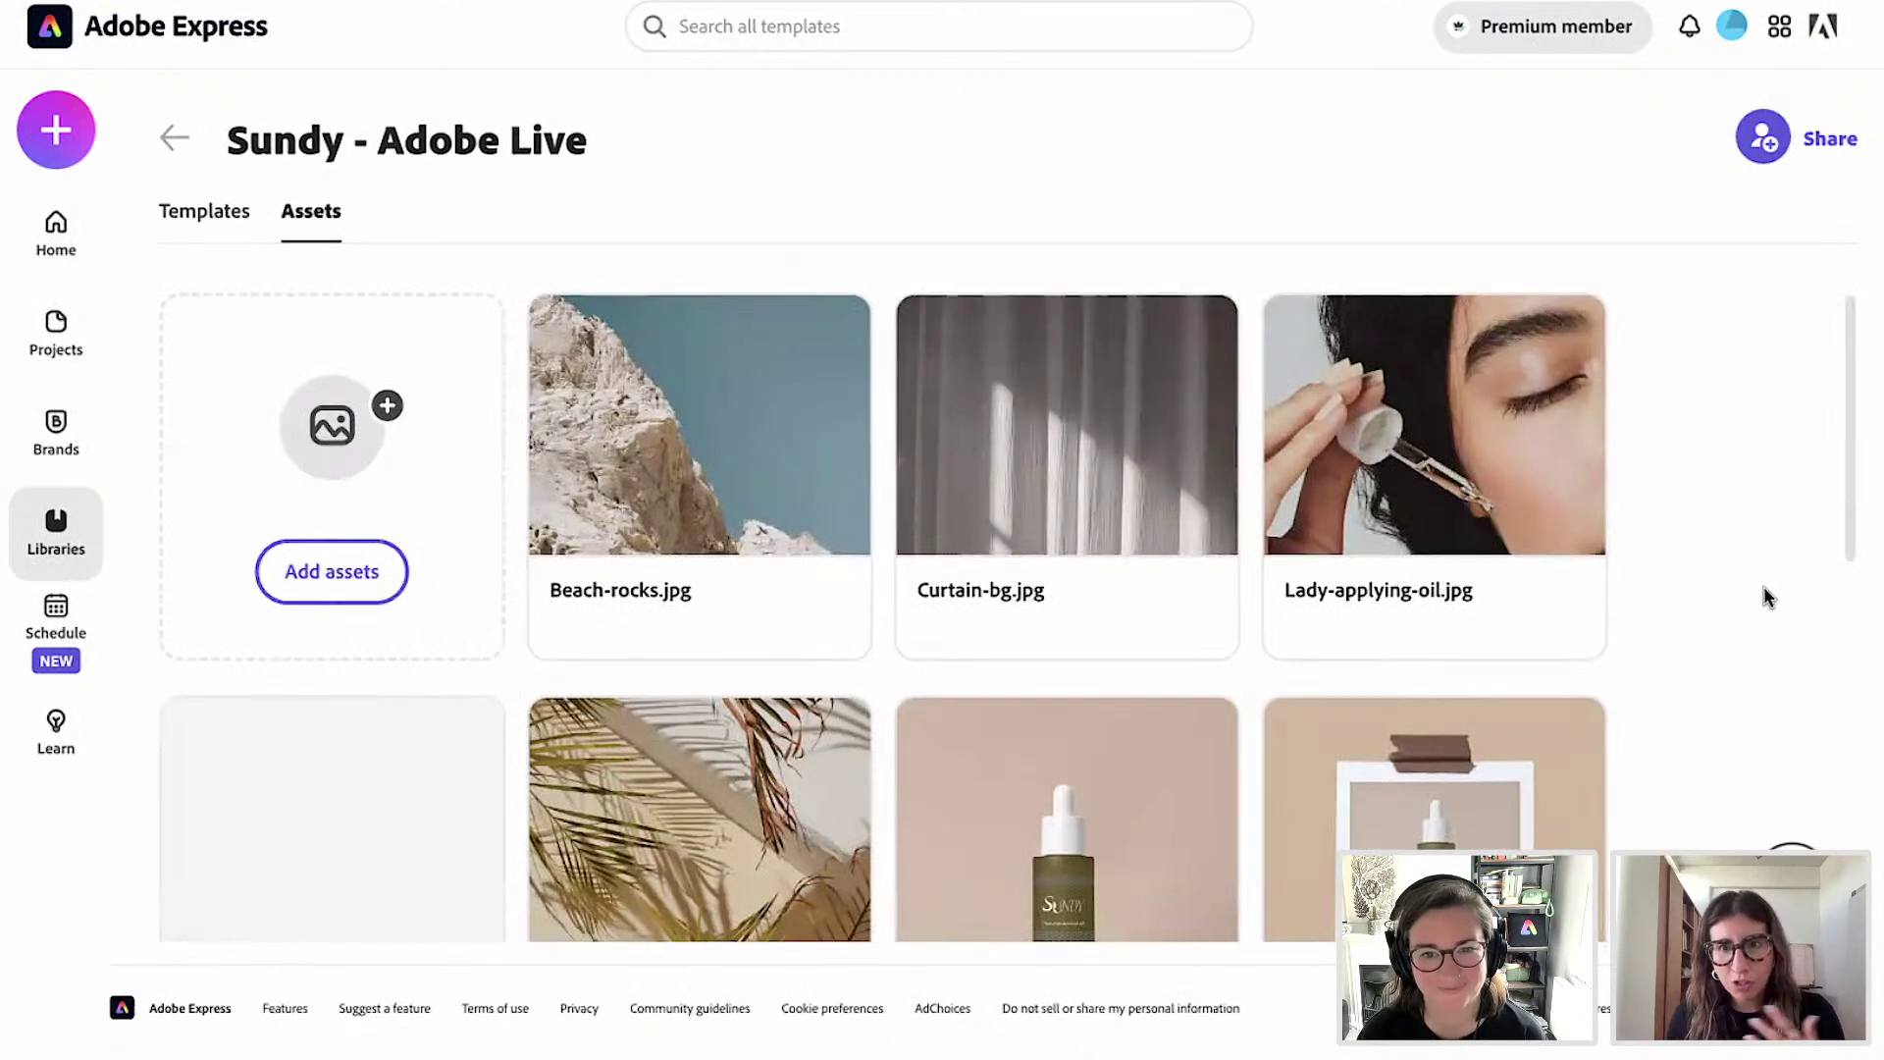
{"action": "scroll", "coordinate": [1767, 596], "scroll_direction": "down", "scroll_amount": 2}
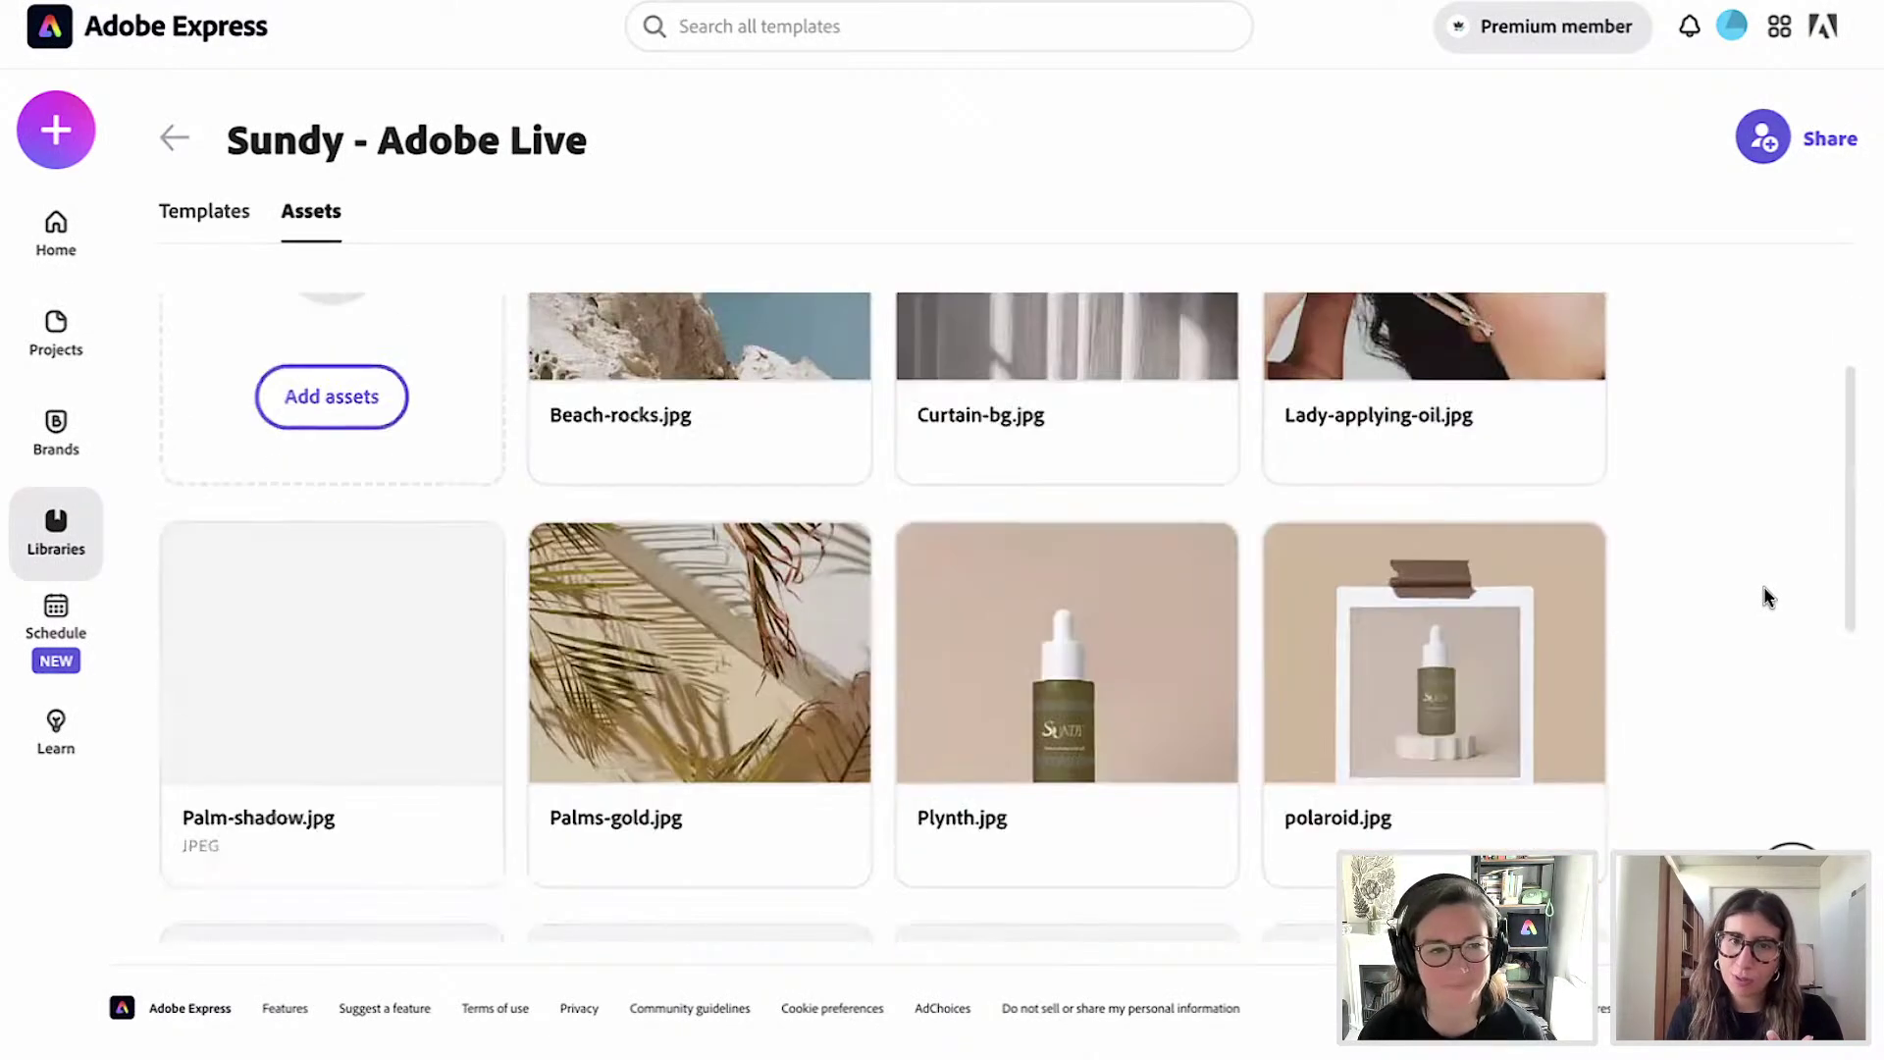
{"action": "scroll", "coordinate": [1767, 595], "scroll_direction": "down", "scroll_amount": 3}
{"action": "scroll", "coordinate": [1777, 570], "scroll_direction": "up", "scroll_amount": 2}
{"action": "scroll", "coordinate": [1777, 570], "scroll_direction": "up", "scroll_amount": 3}
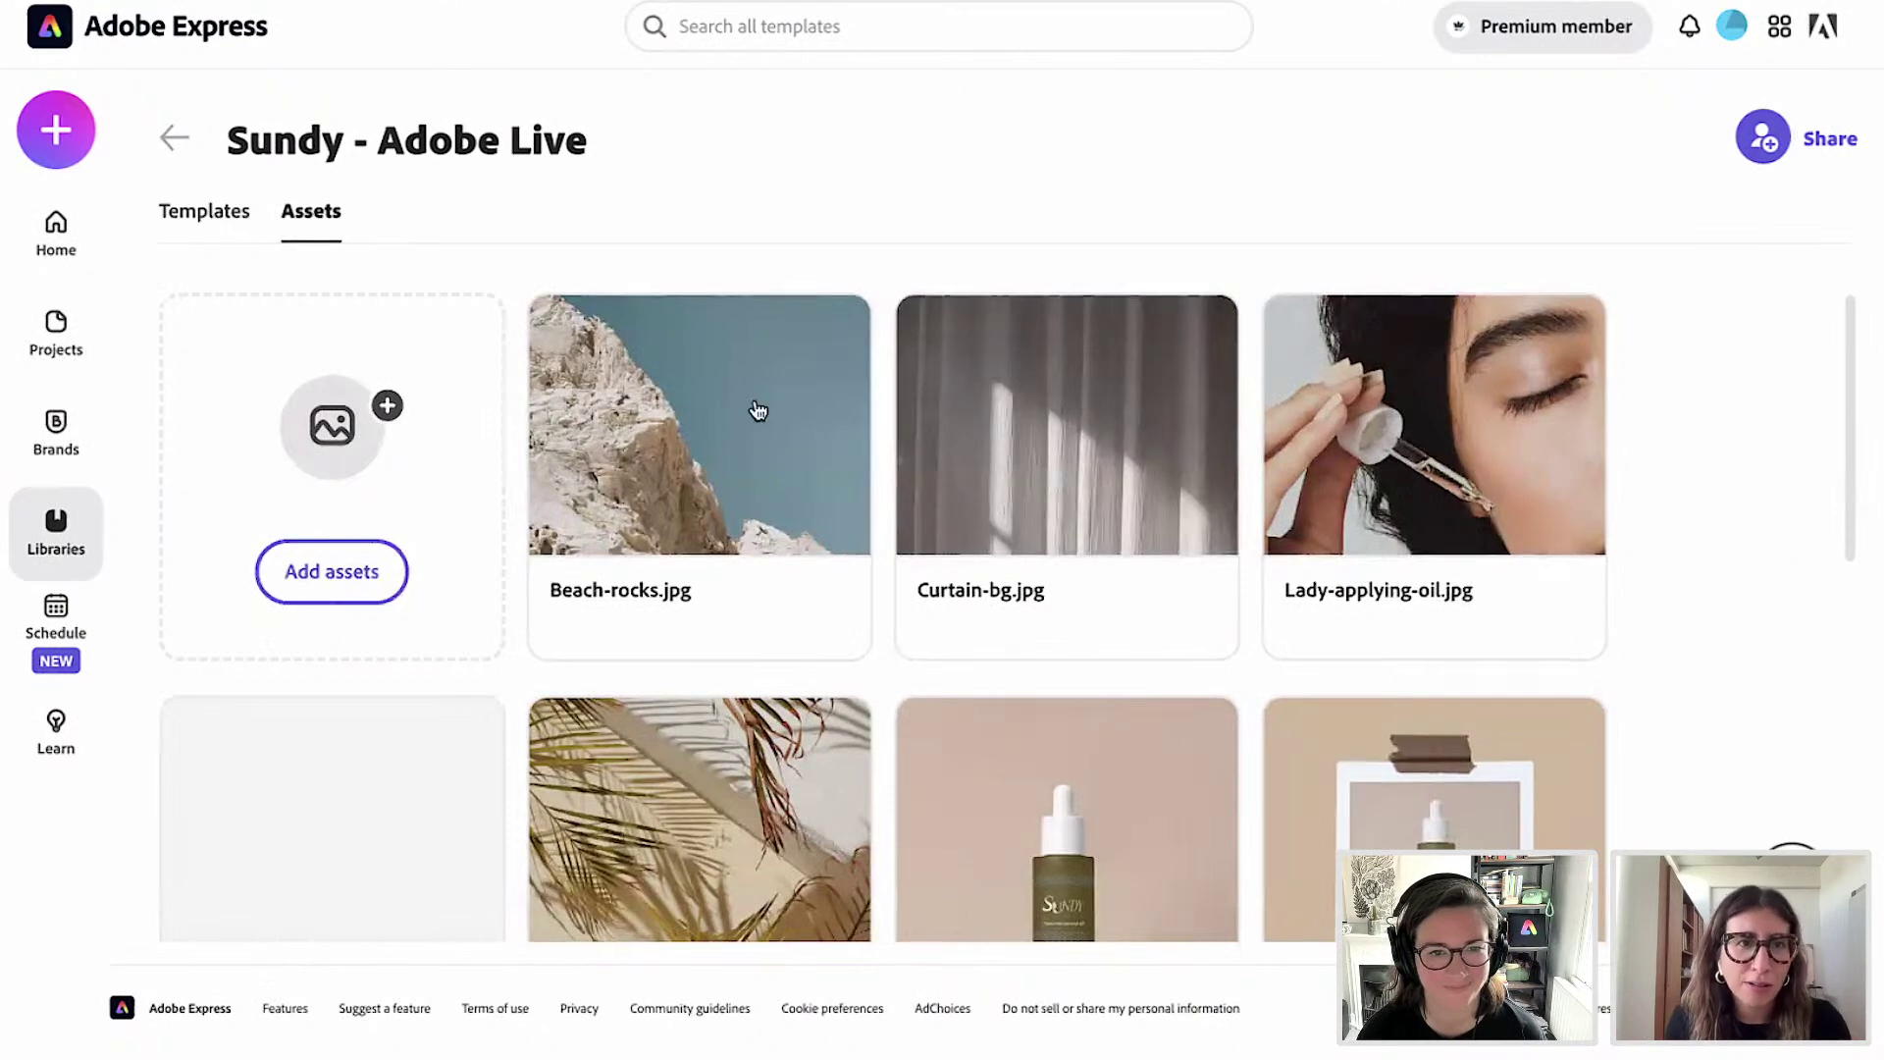
{"action": "left_click", "coordinate": [212, 234]}
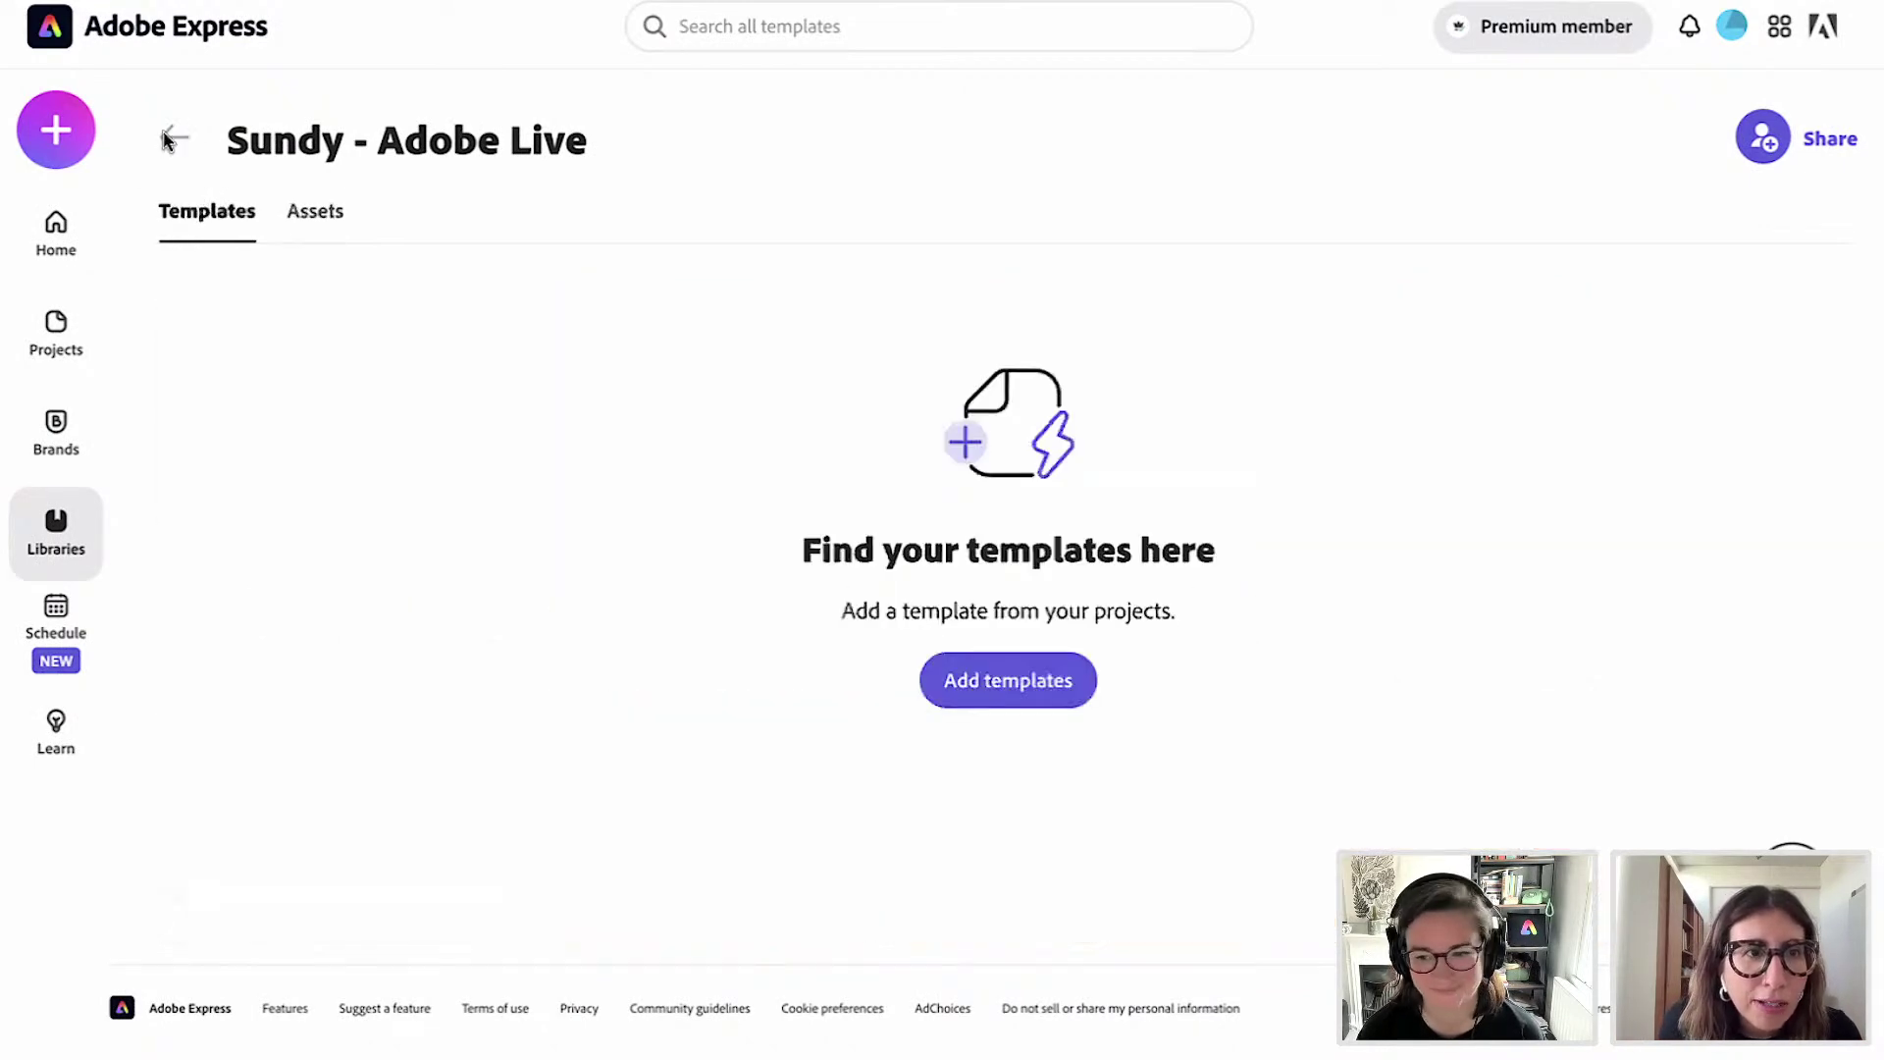
{"action": "left_click", "coordinate": [169, 139]}
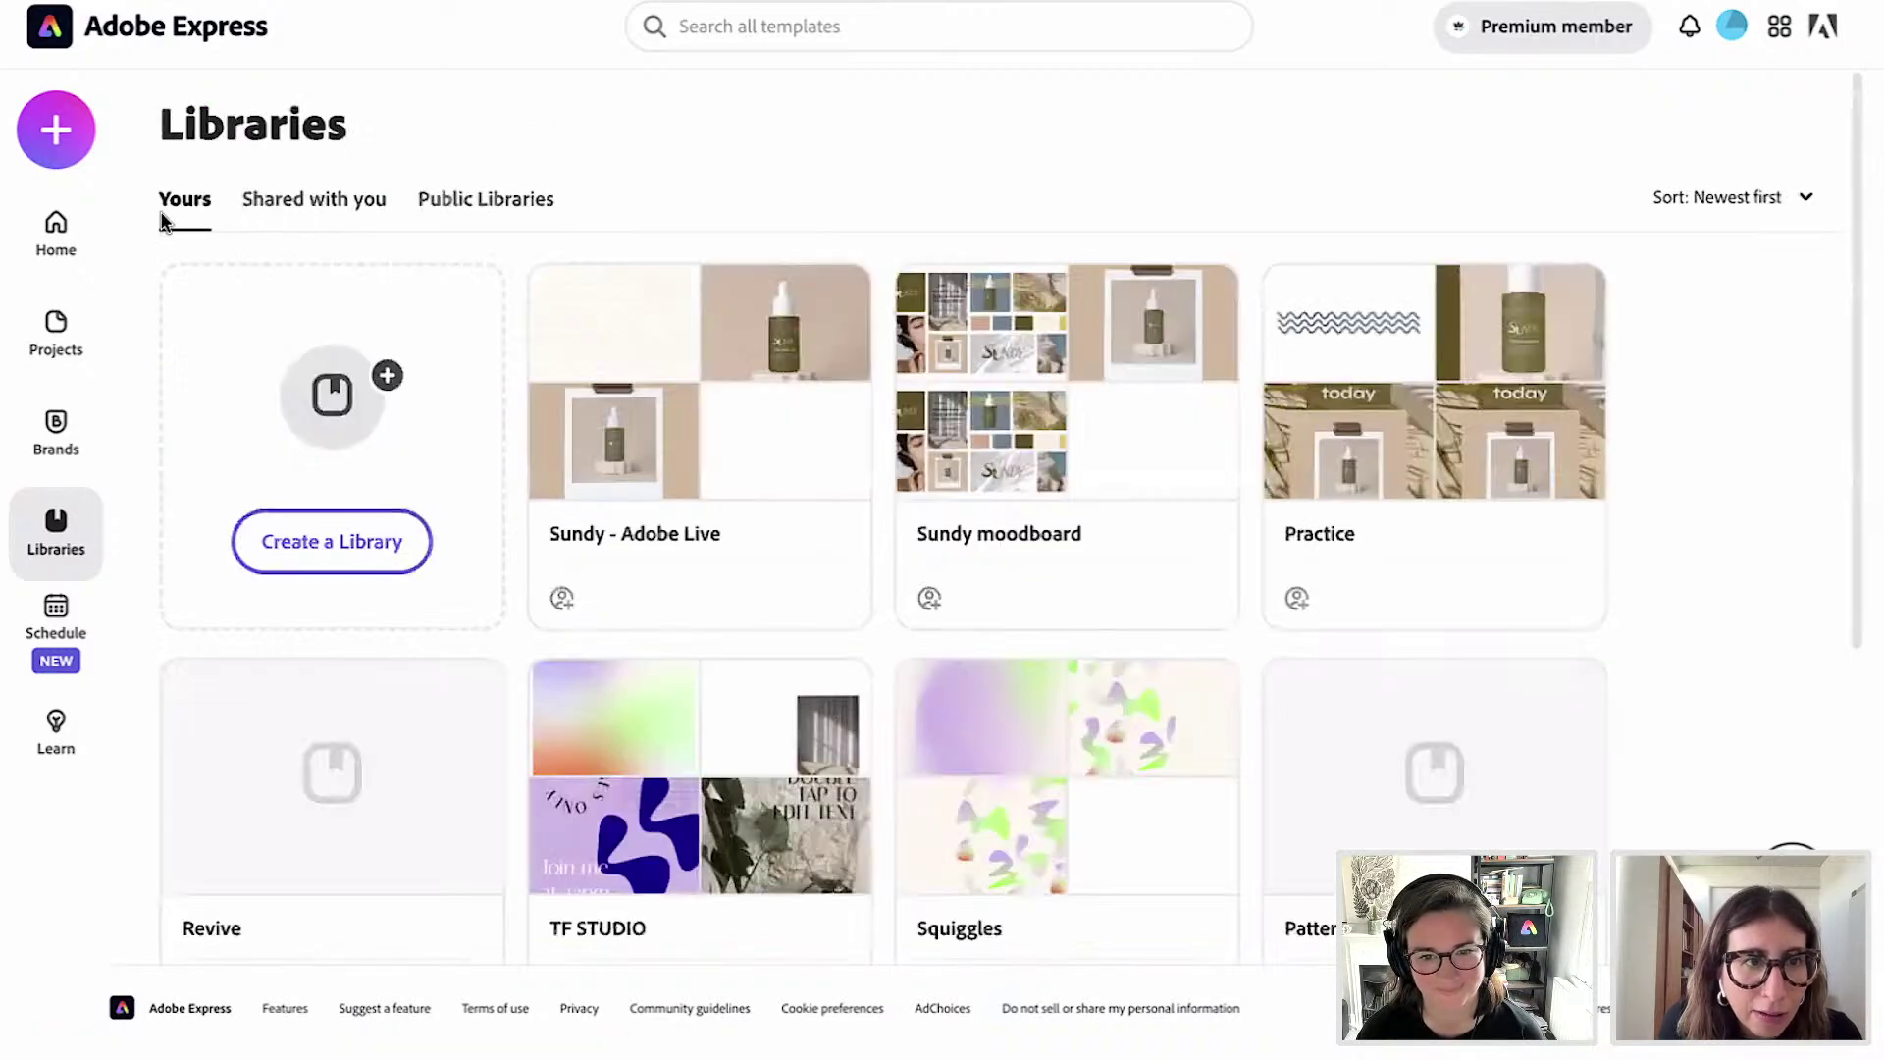
Create a new custom size graphic using the Instagram story social post size, 1080 x 1920.
{"action": "left_click", "coordinate": [52, 243]}
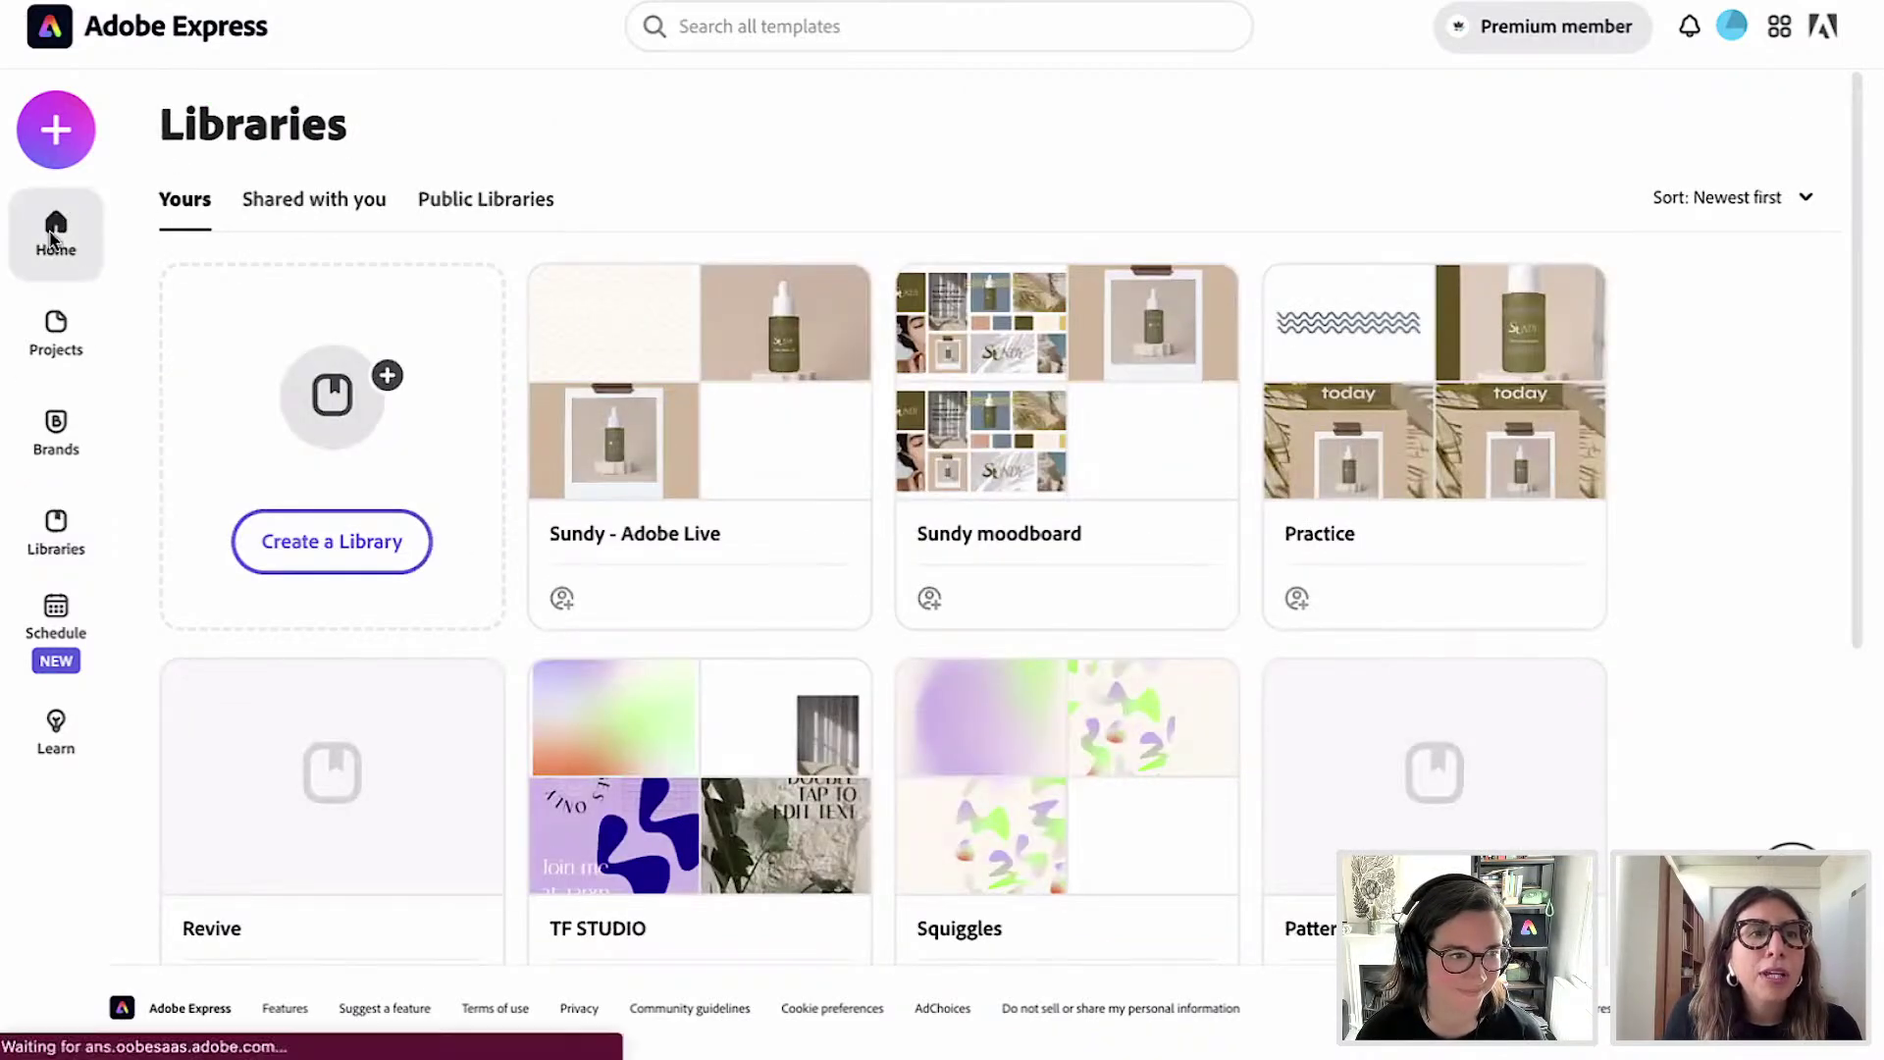
{"action": "left_click", "coordinate": [53, 142]}
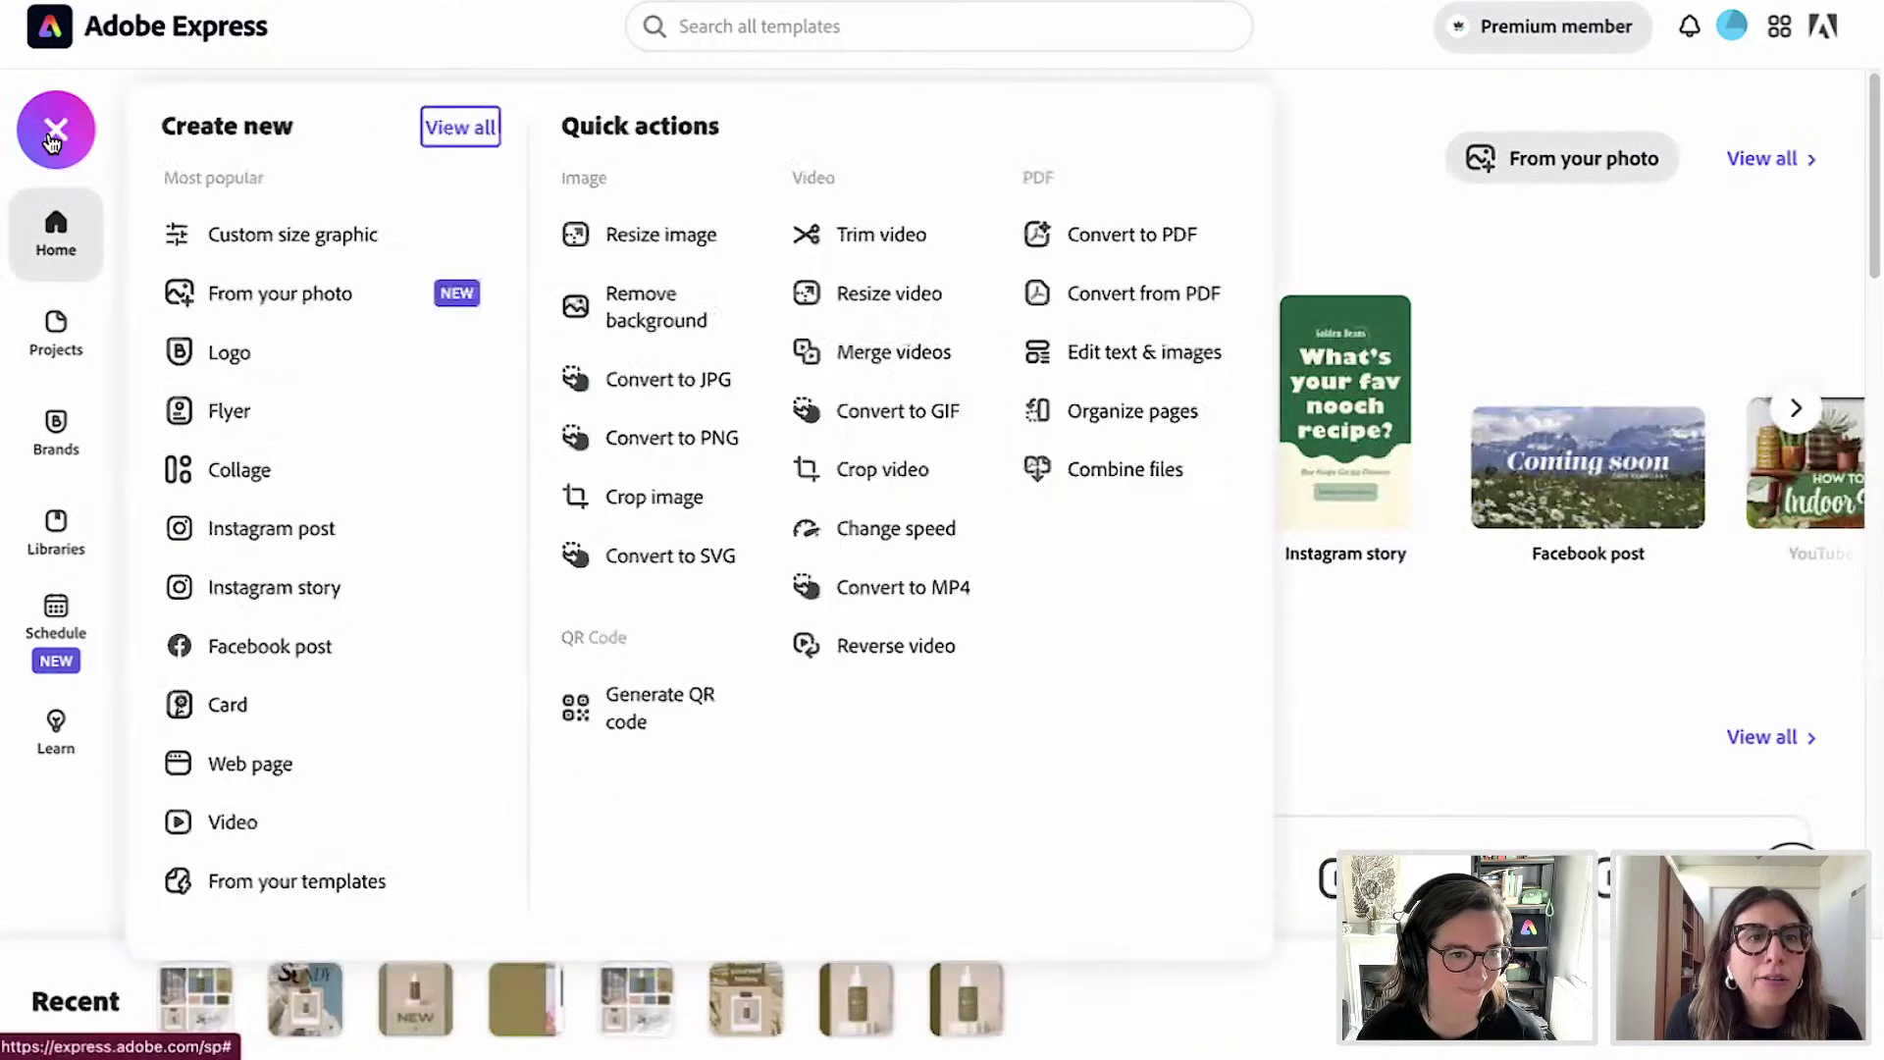
{"action": "left_click", "coordinate": [341, 245]}
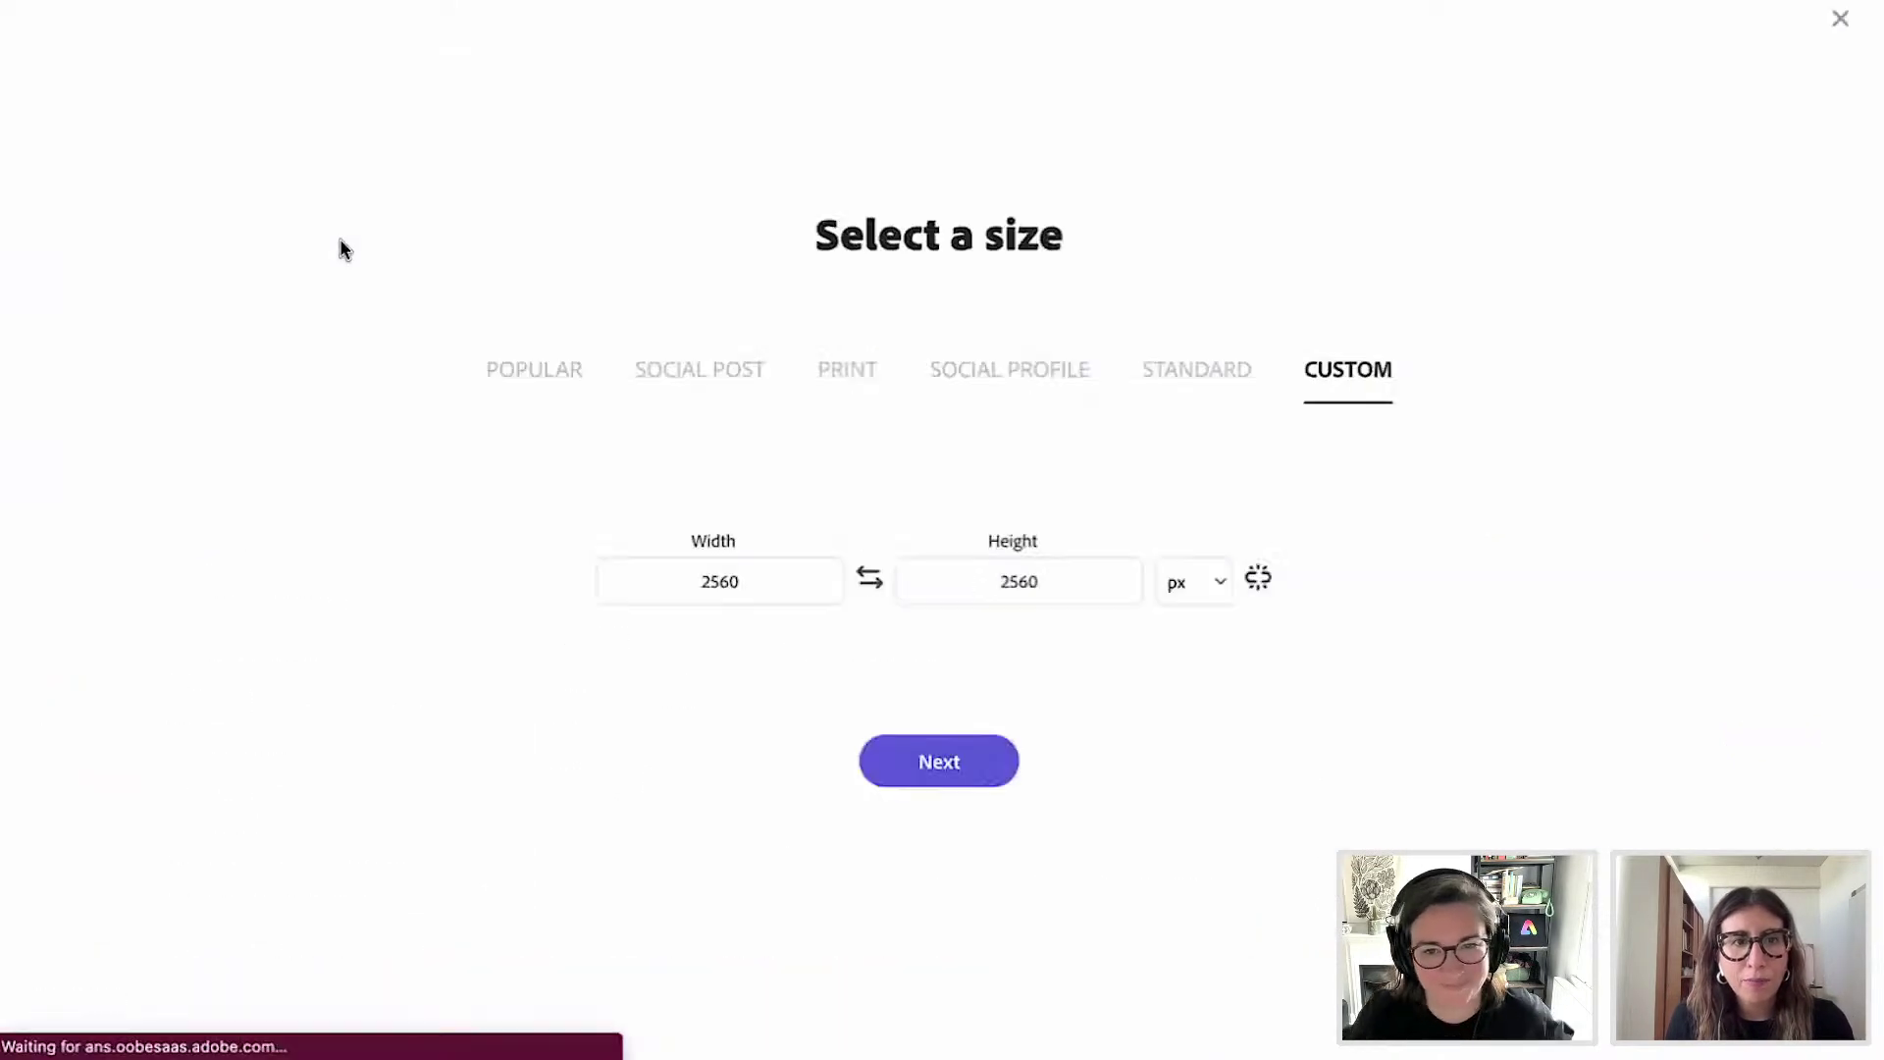
{"action": "left_click", "coordinate": [718, 374]}
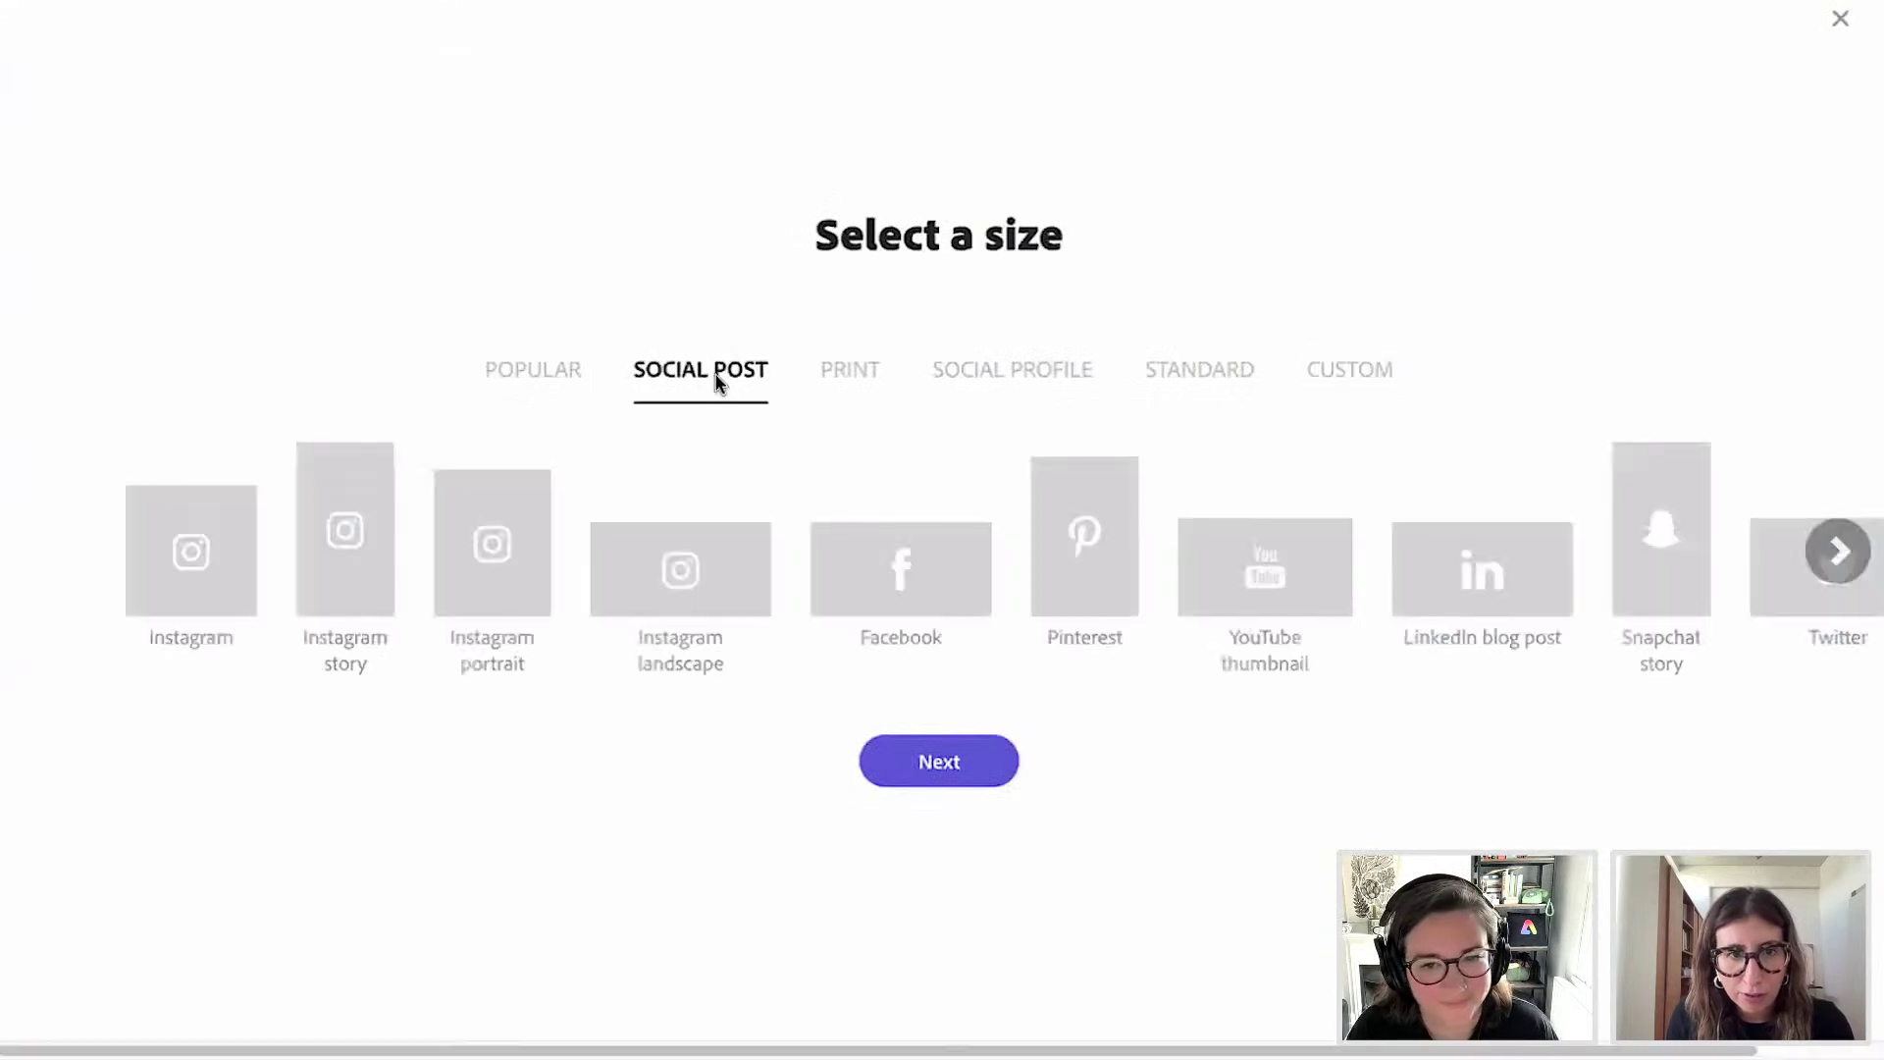
{"action": "left_click", "coordinate": [346, 546]}
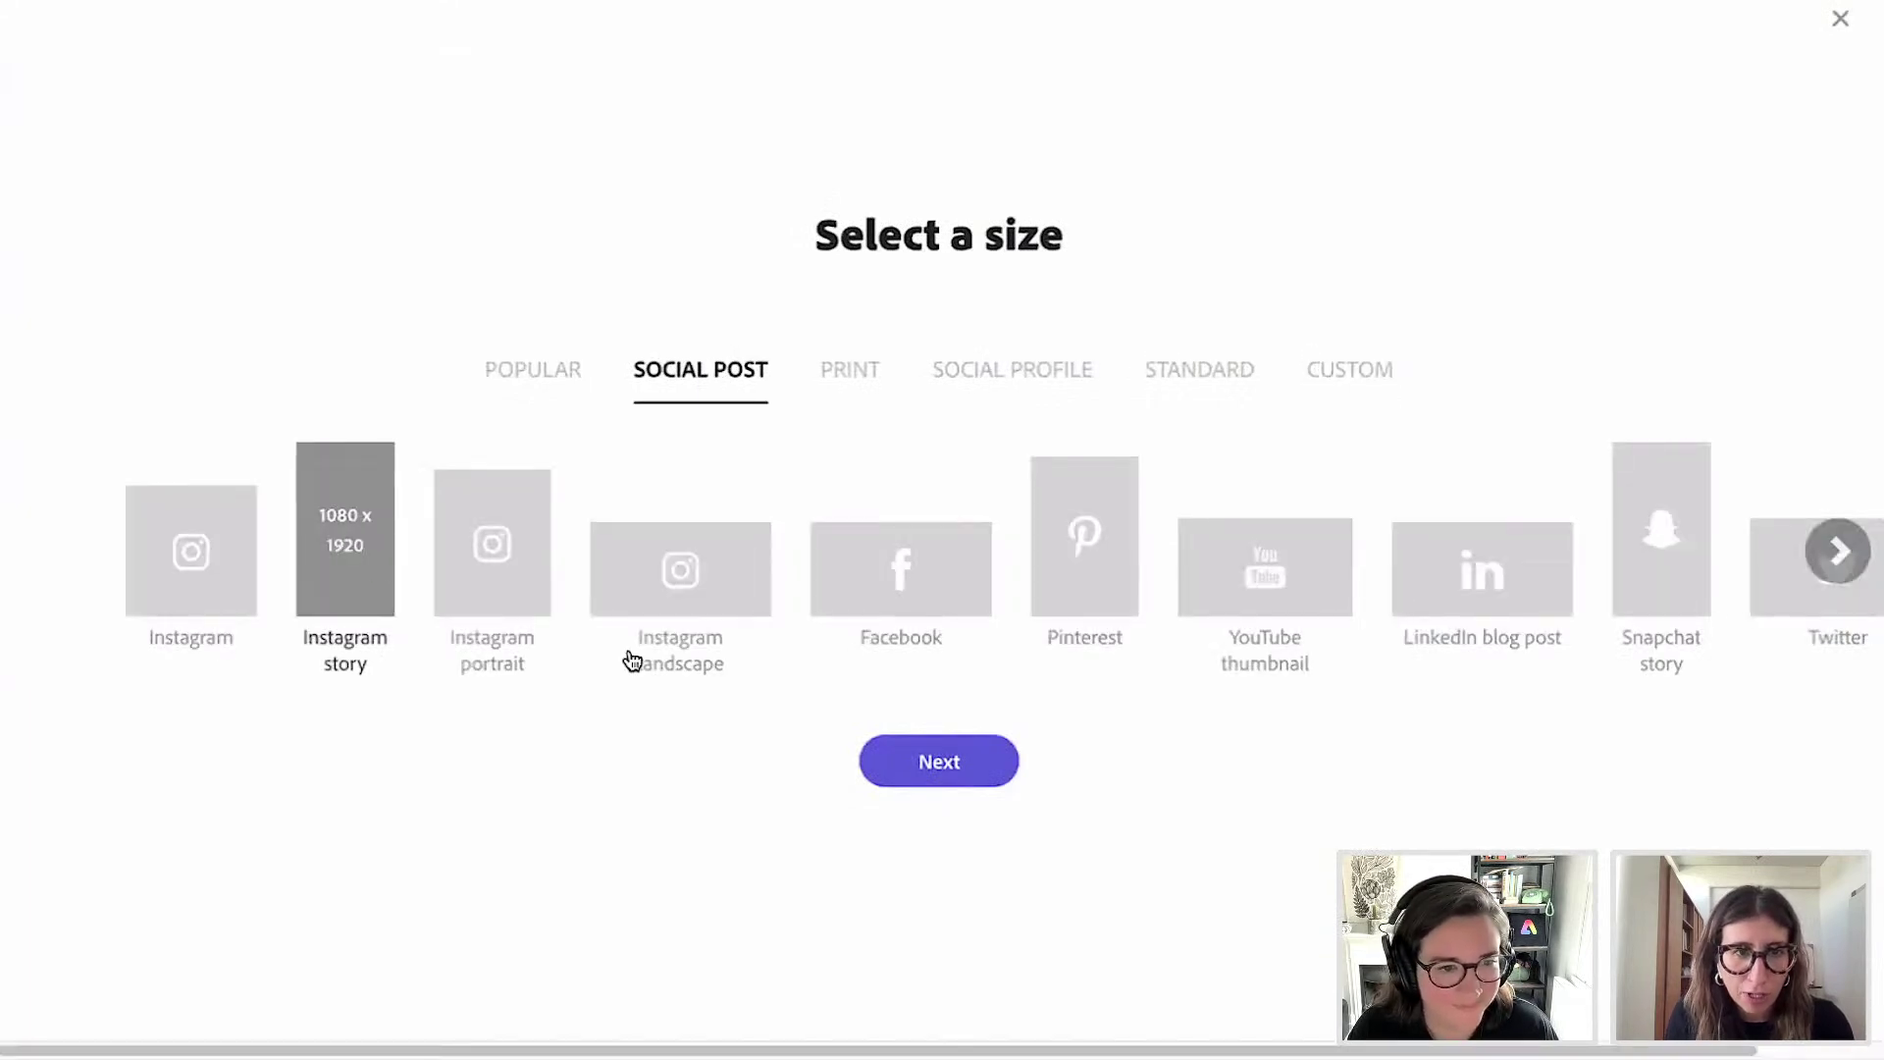
{"action": "left_click", "coordinate": [933, 764]}
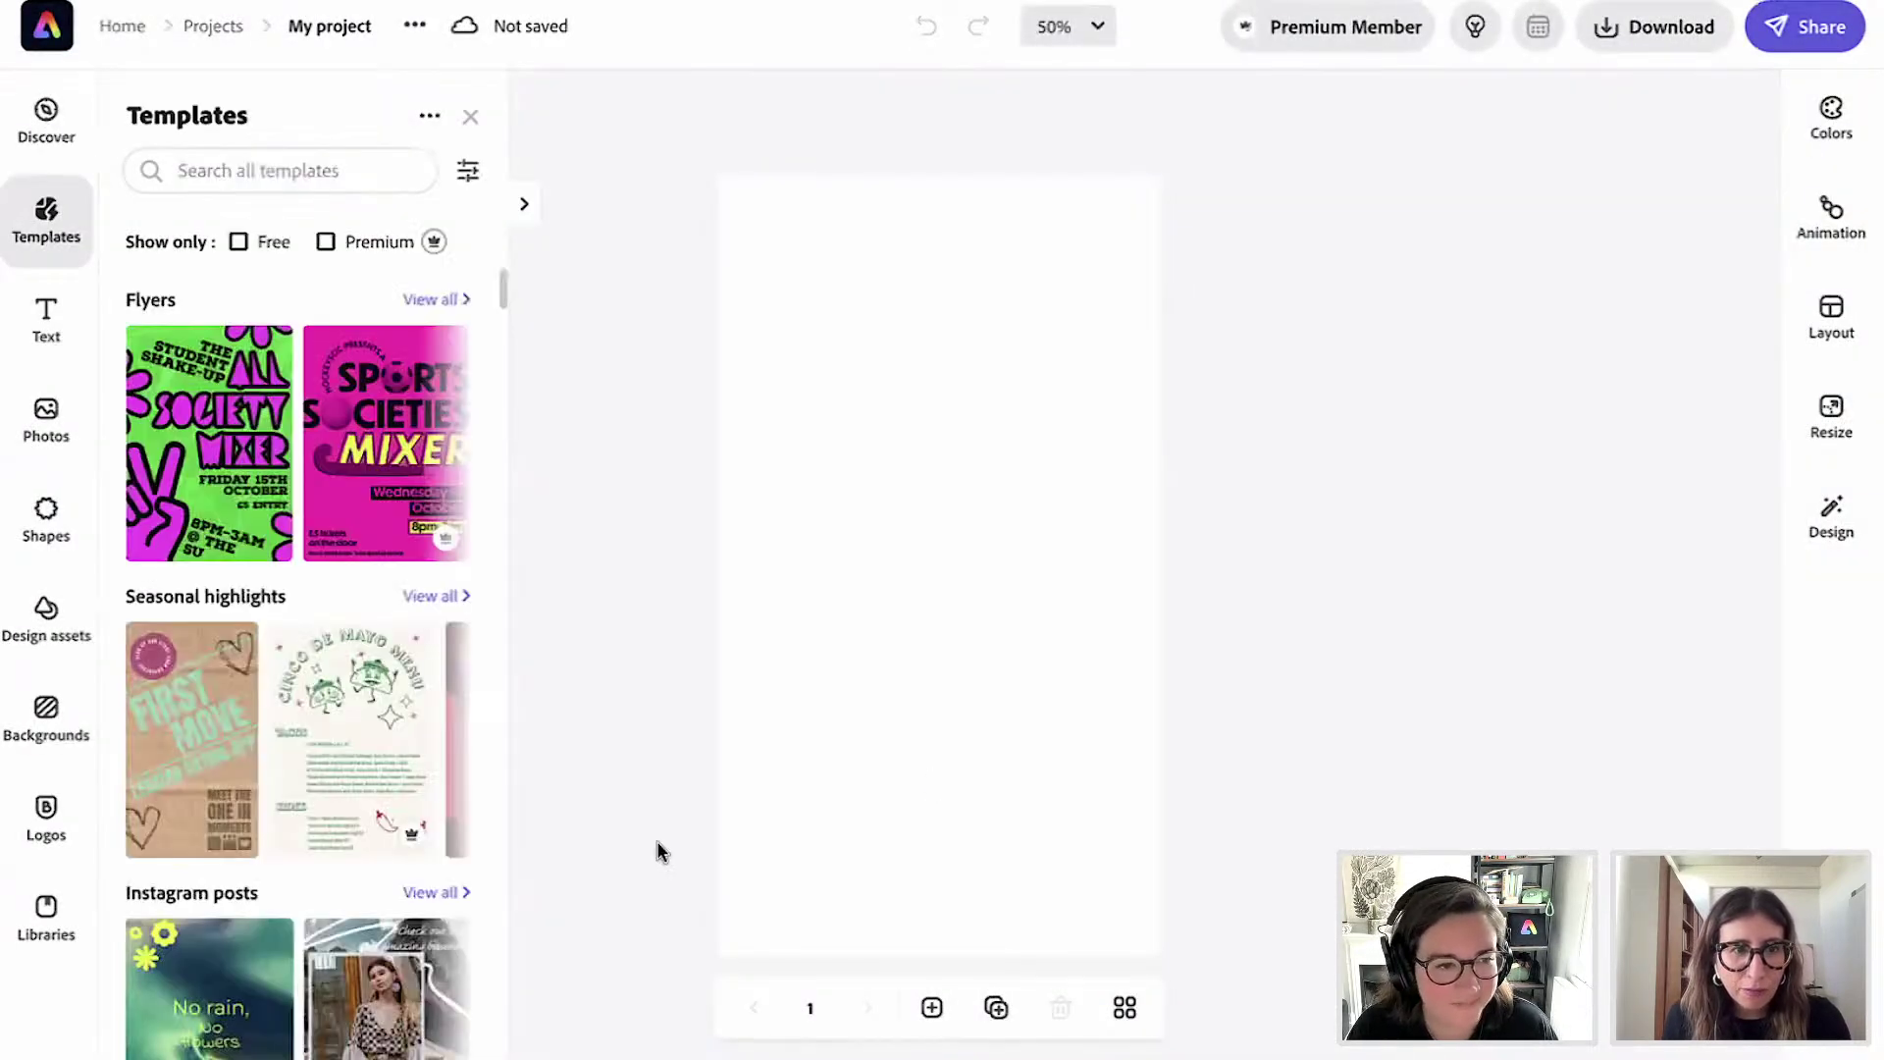
Browse the Instagram stories templates and look through the Sales and promotions row for a suitable design.
{"action": "scroll", "coordinate": [364, 741], "scroll_direction": "down", "scroll_amount": 5}
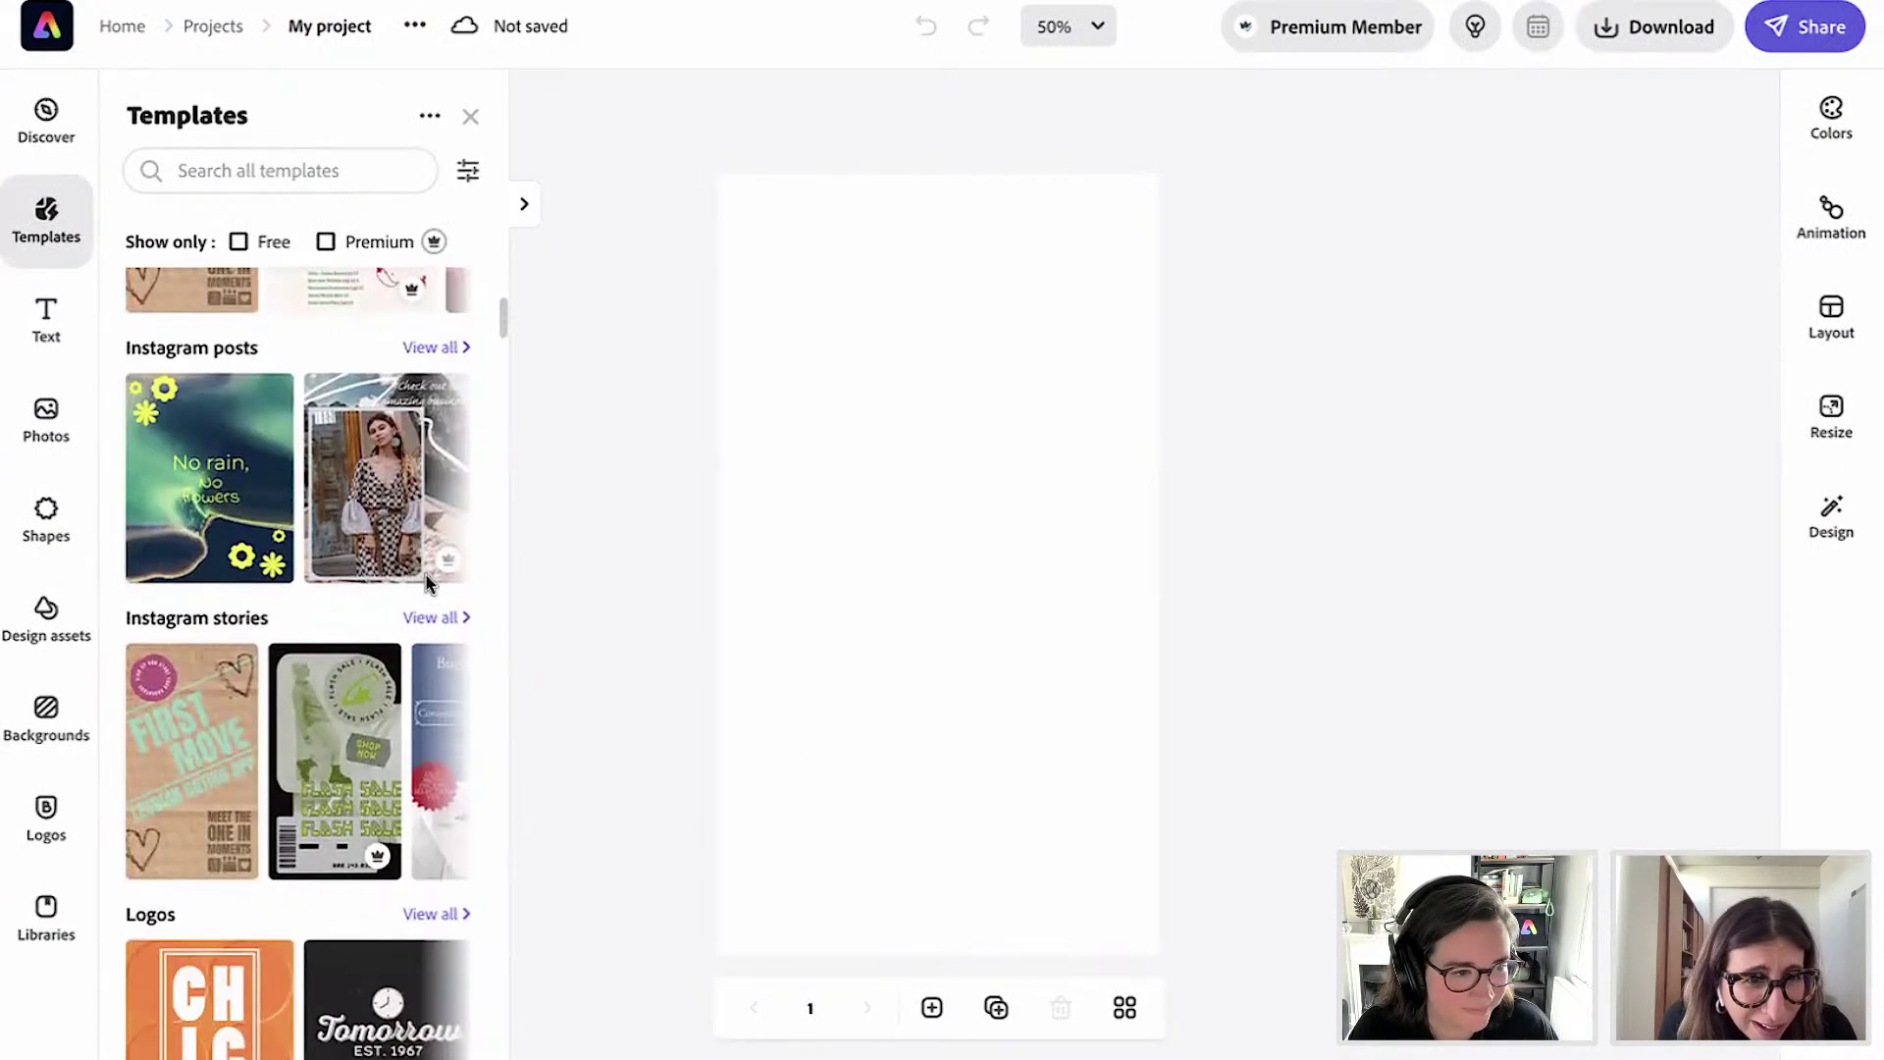
{"action": "left_click", "coordinate": [448, 624]}
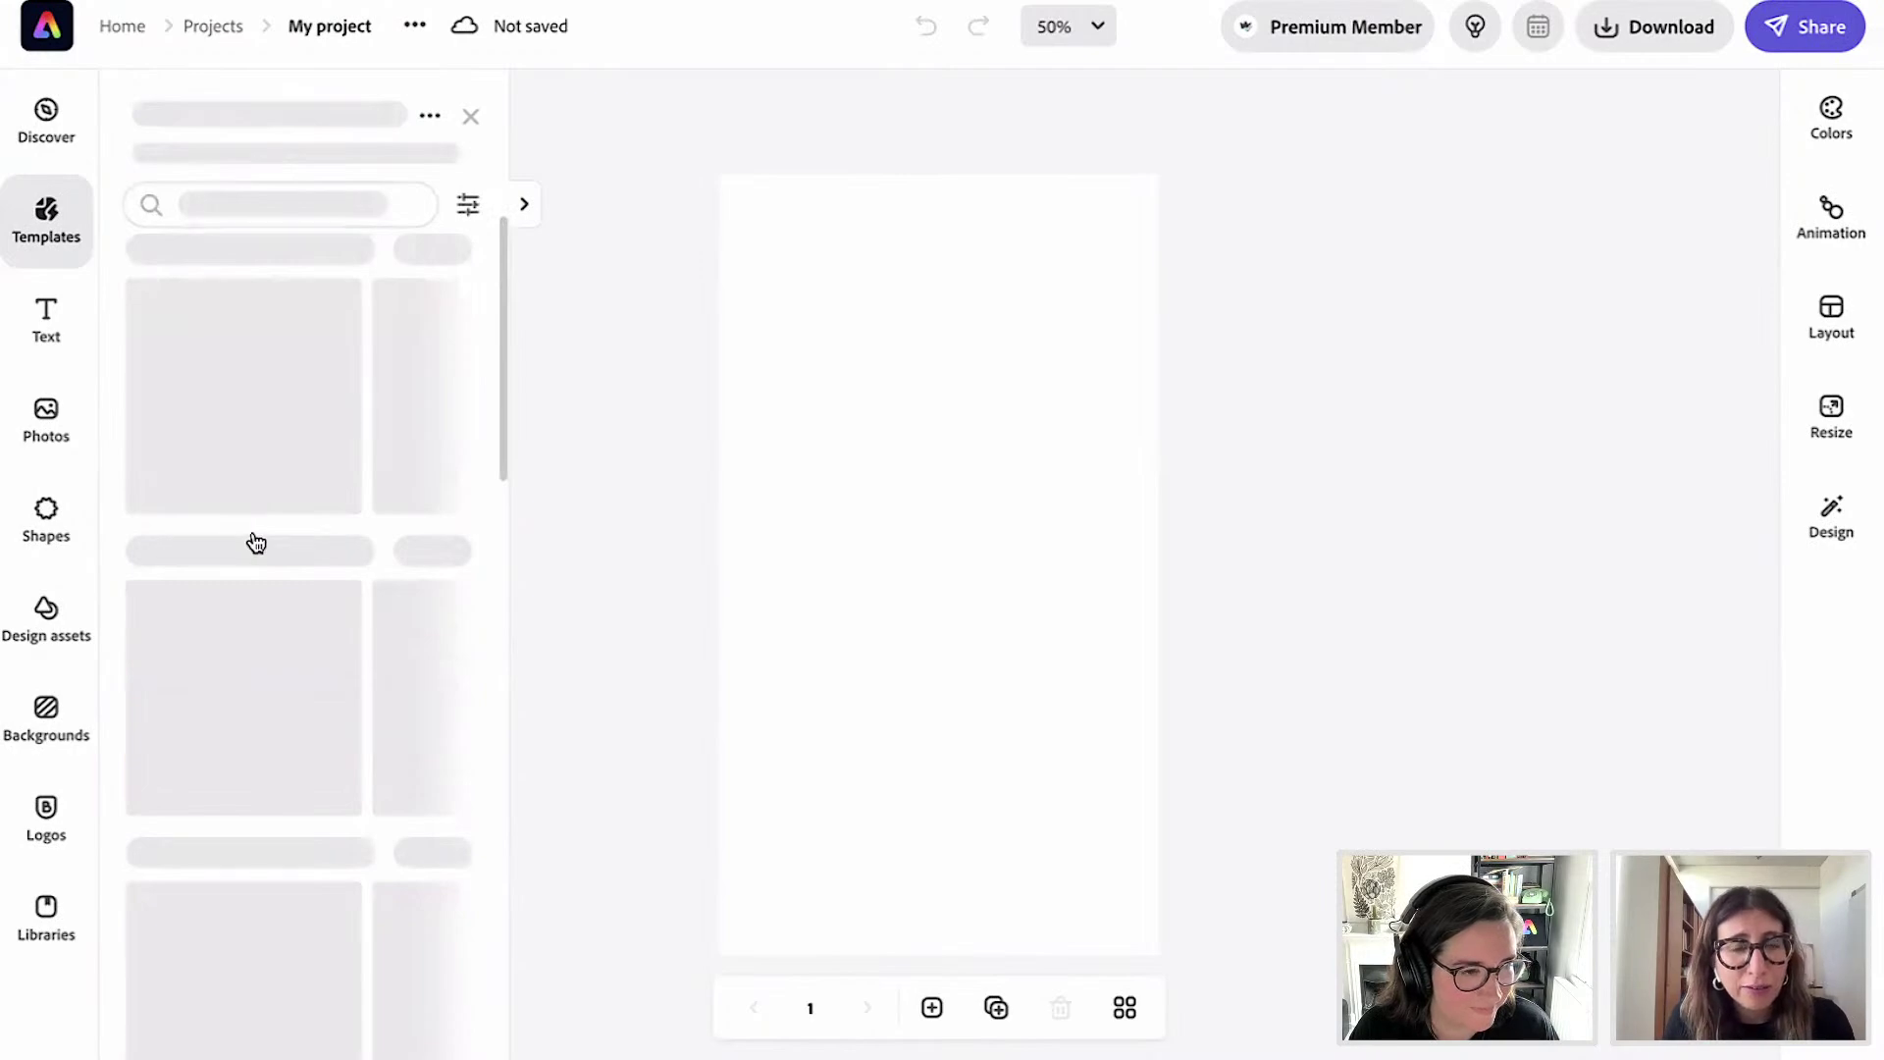
{"action": "scroll", "coordinate": [441, 716], "scroll_direction": "down", "scroll_amount": 8}
{"action": "scroll", "coordinate": [400, 680], "scroll_direction": "down", "scroll_amount": 1}
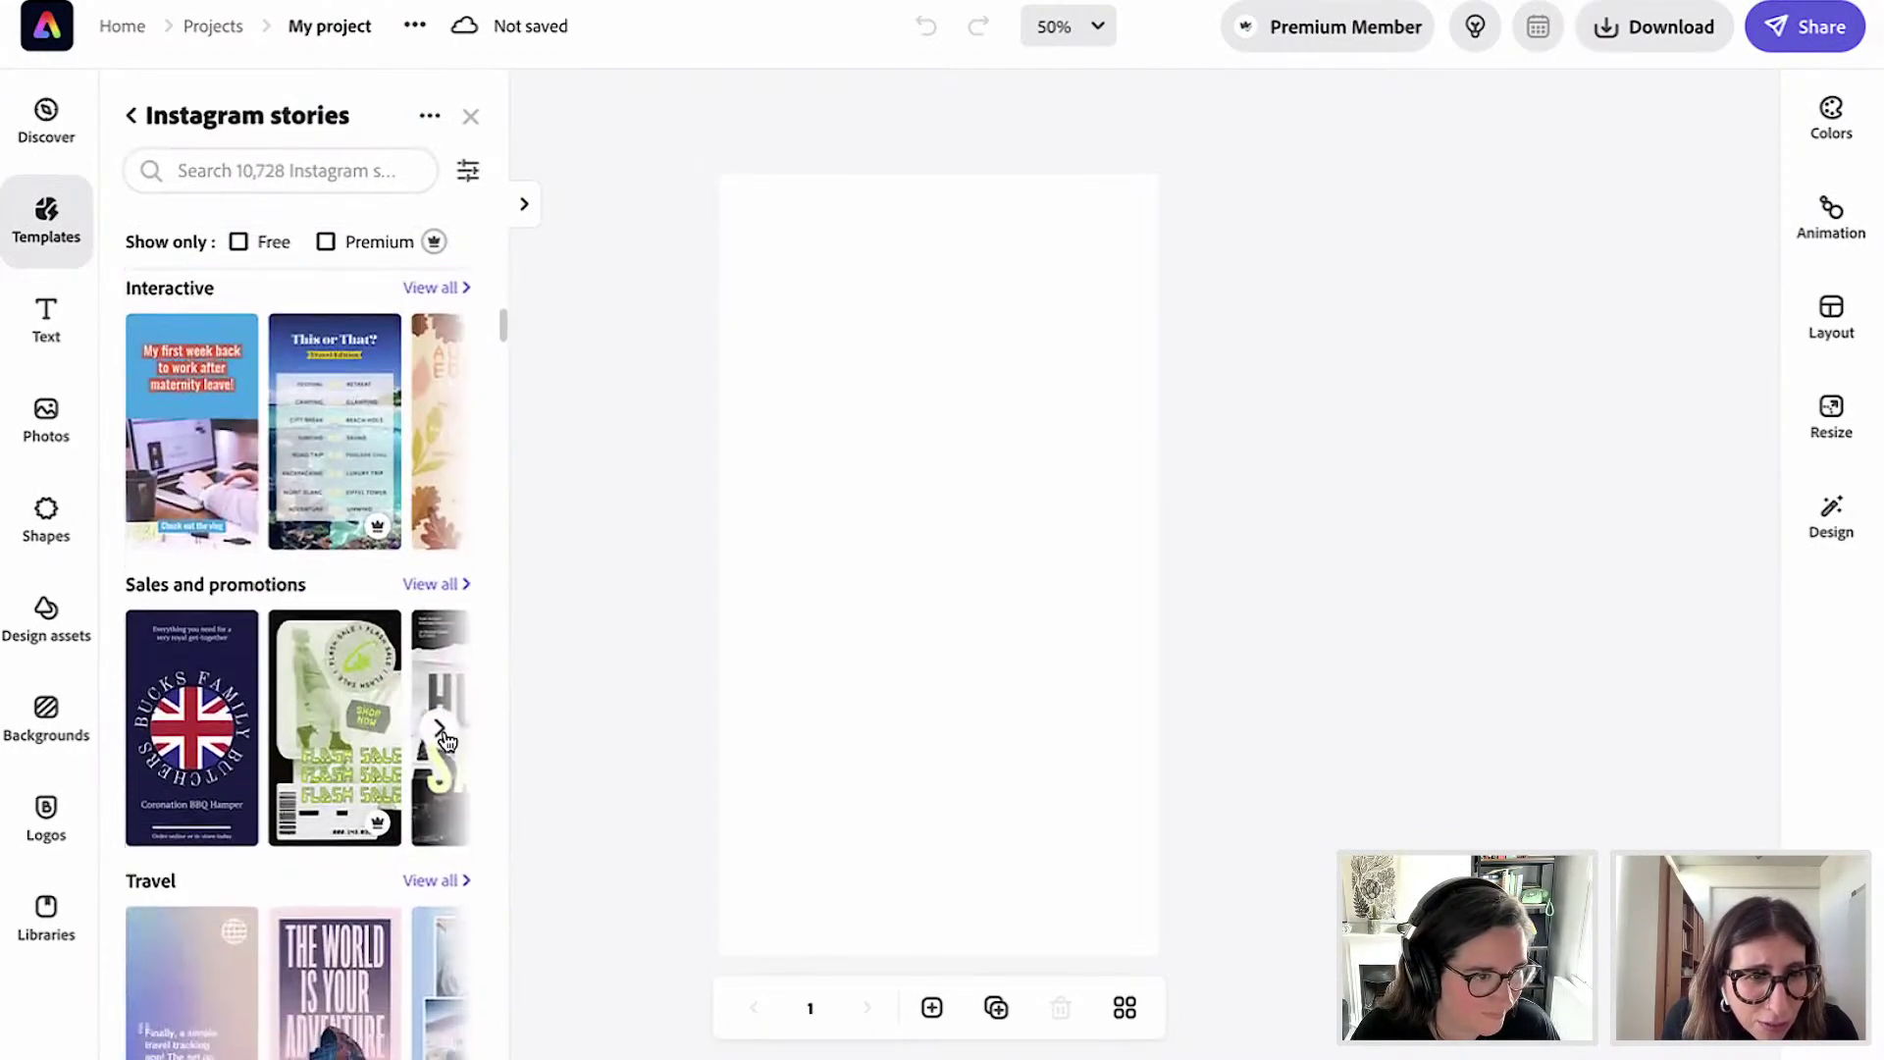
{"action": "left_click", "coordinate": [440, 730]}
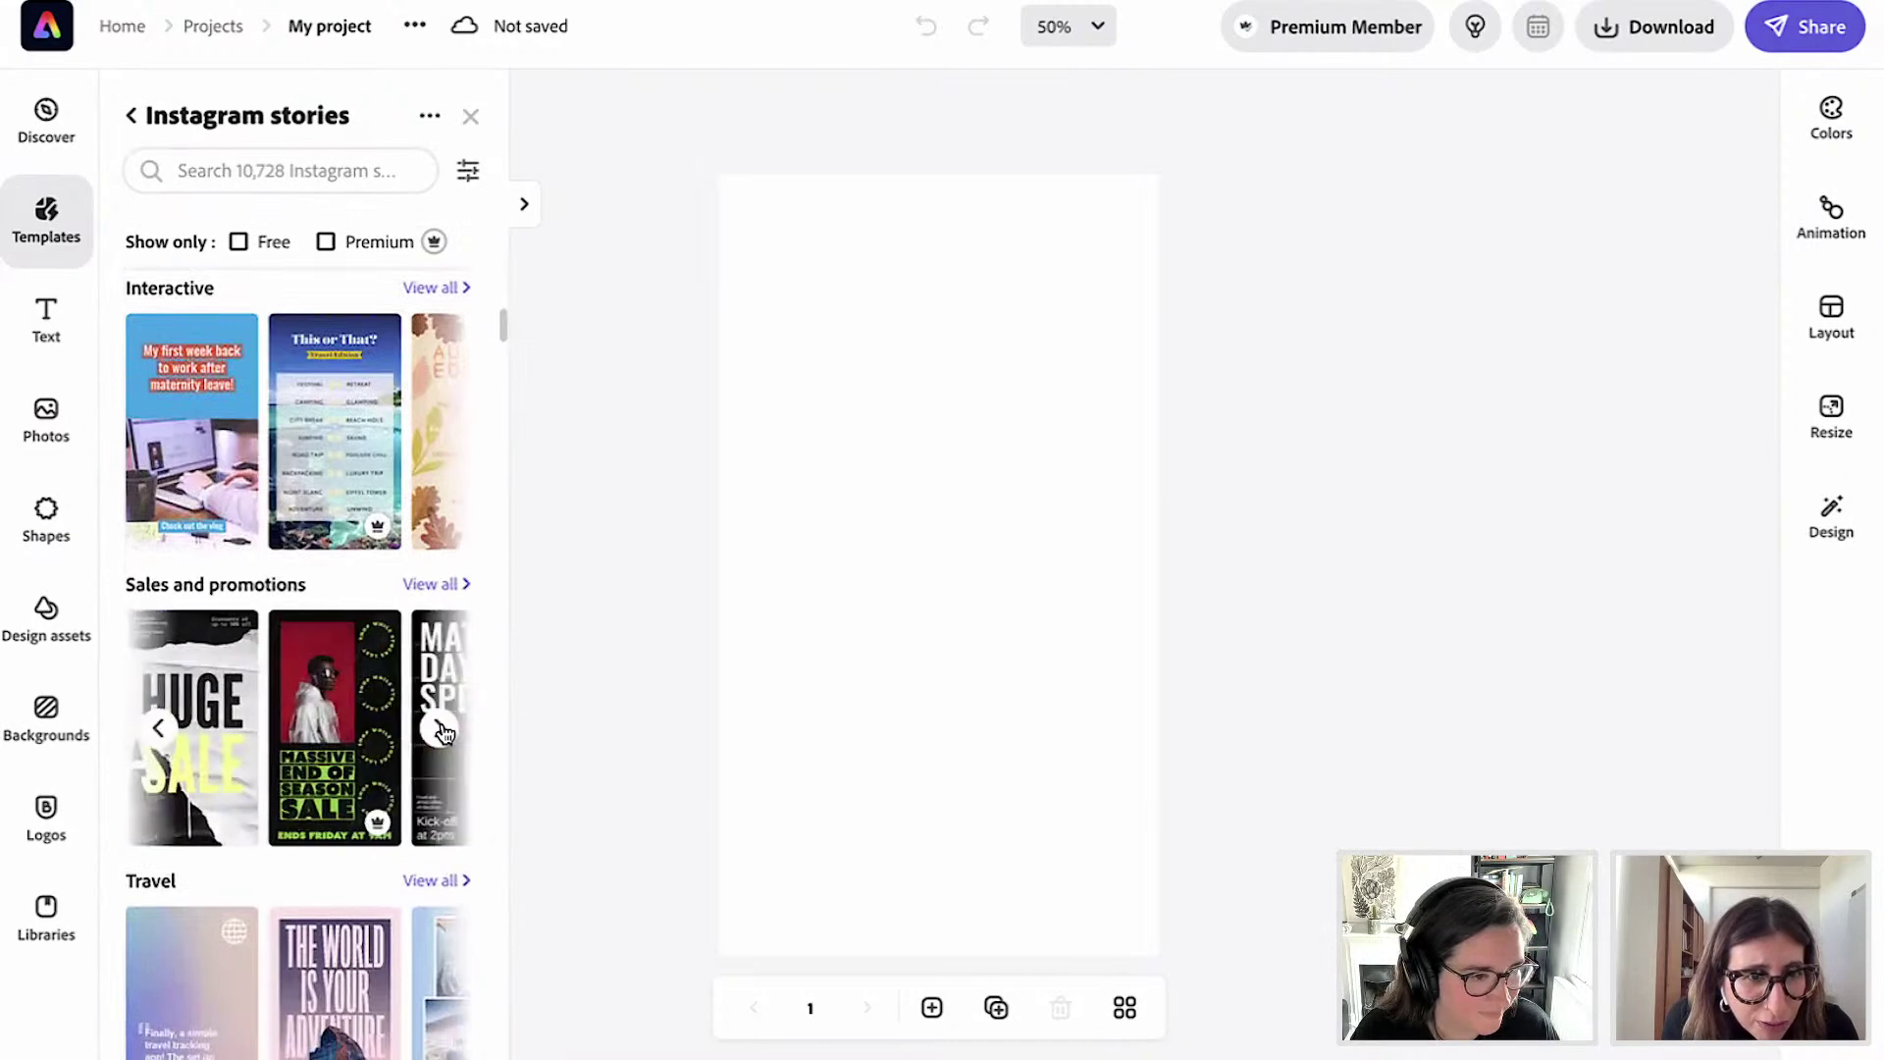
{"action": "left_click", "coordinate": [440, 730]}
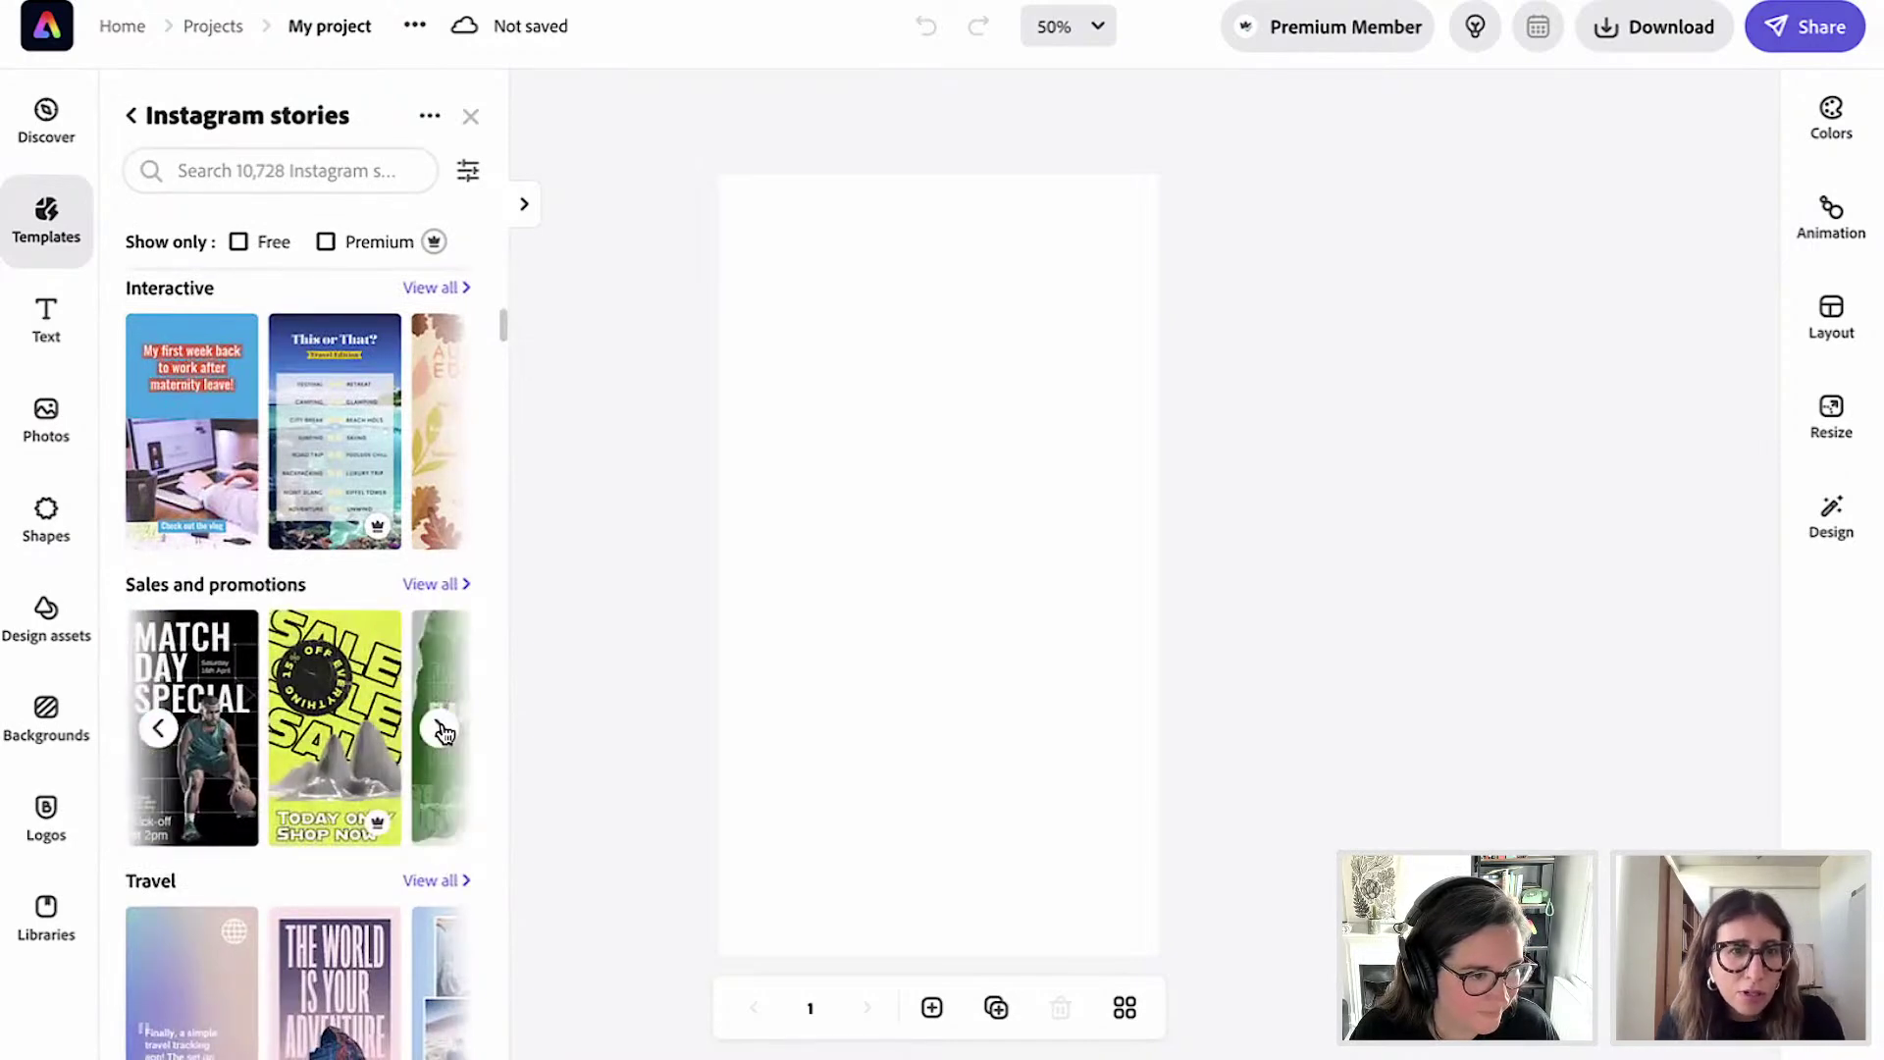
{"action": "left_click", "coordinate": [440, 730]}
{"action": "left_click", "coordinate": [440, 730]}
{"action": "left_click", "coordinate": [439, 730]}
{"action": "left_click", "coordinate": [440, 730]}
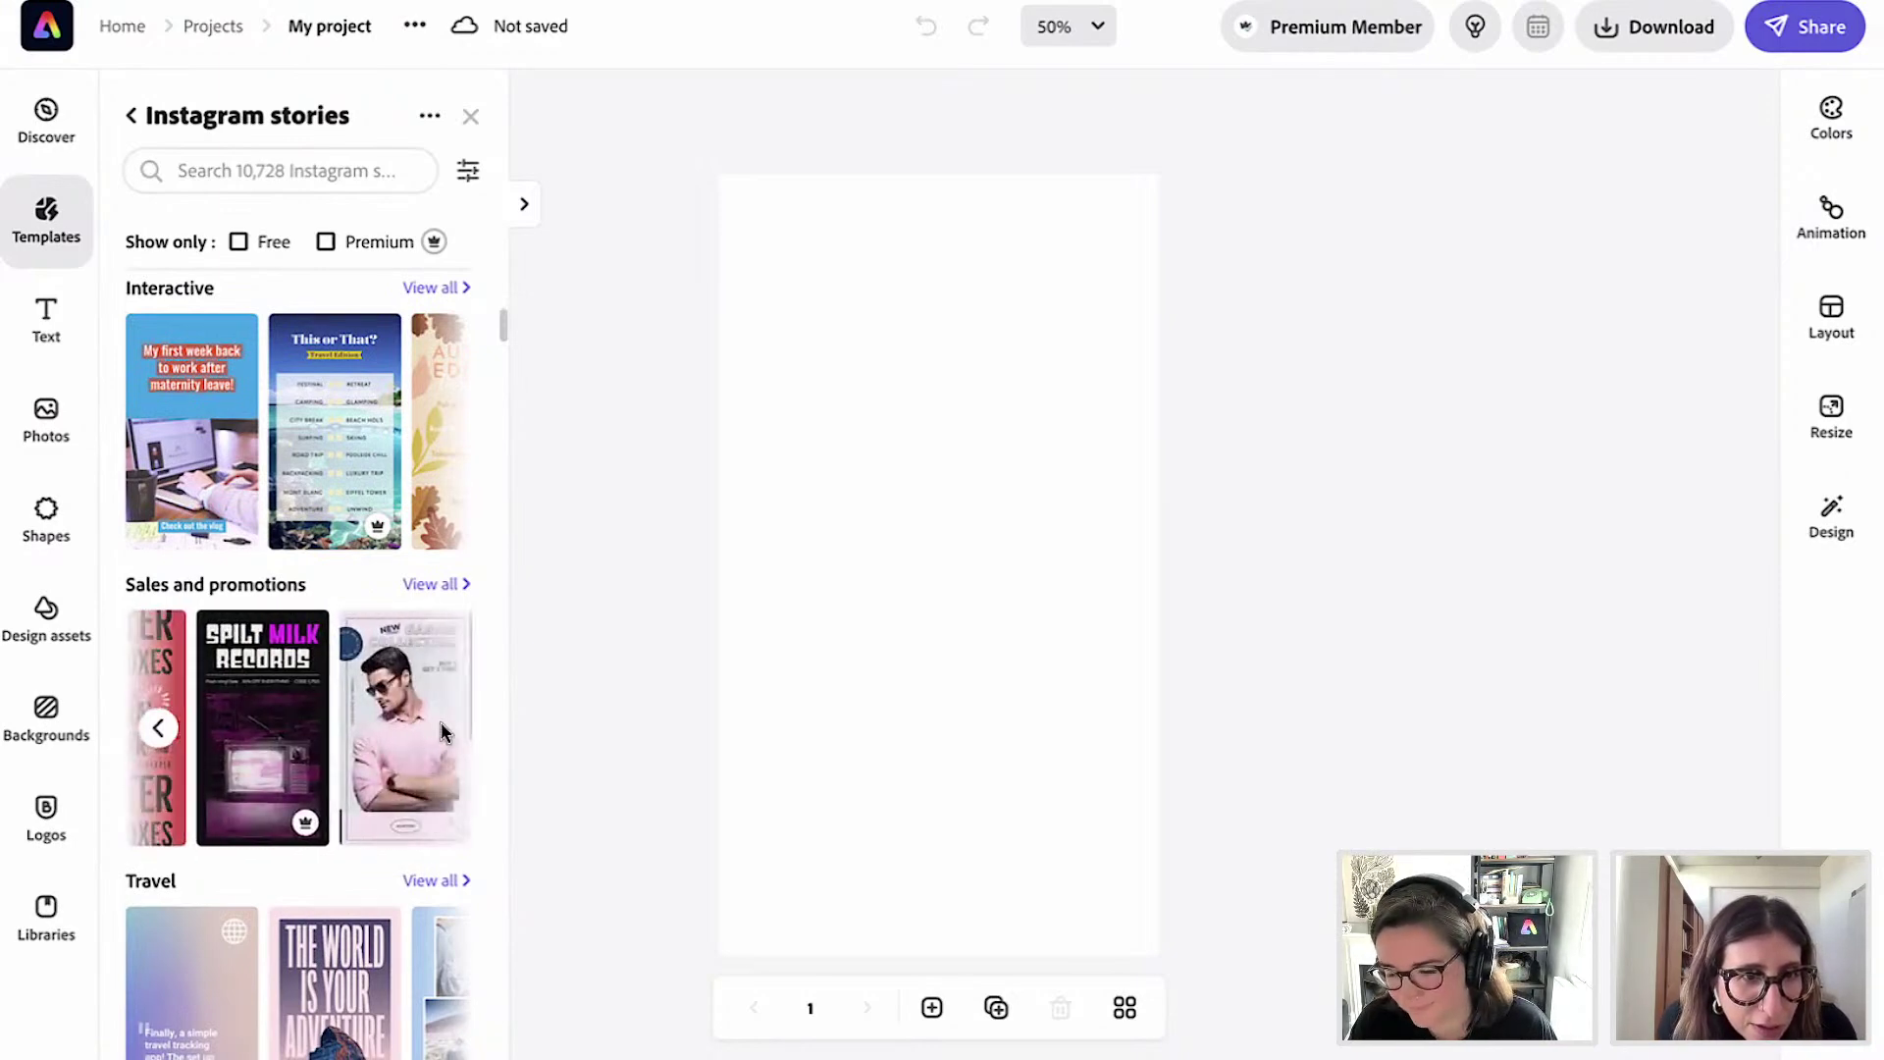
{"action": "left_click", "coordinate": [158, 728]}
{"action": "left_click", "coordinate": [158, 728]}
Show all Sales and promotions story templates and apply the pink "Special Offer 50% OFF" one with the sofa photo.
{"action": "left_click", "coordinate": [430, 584]}
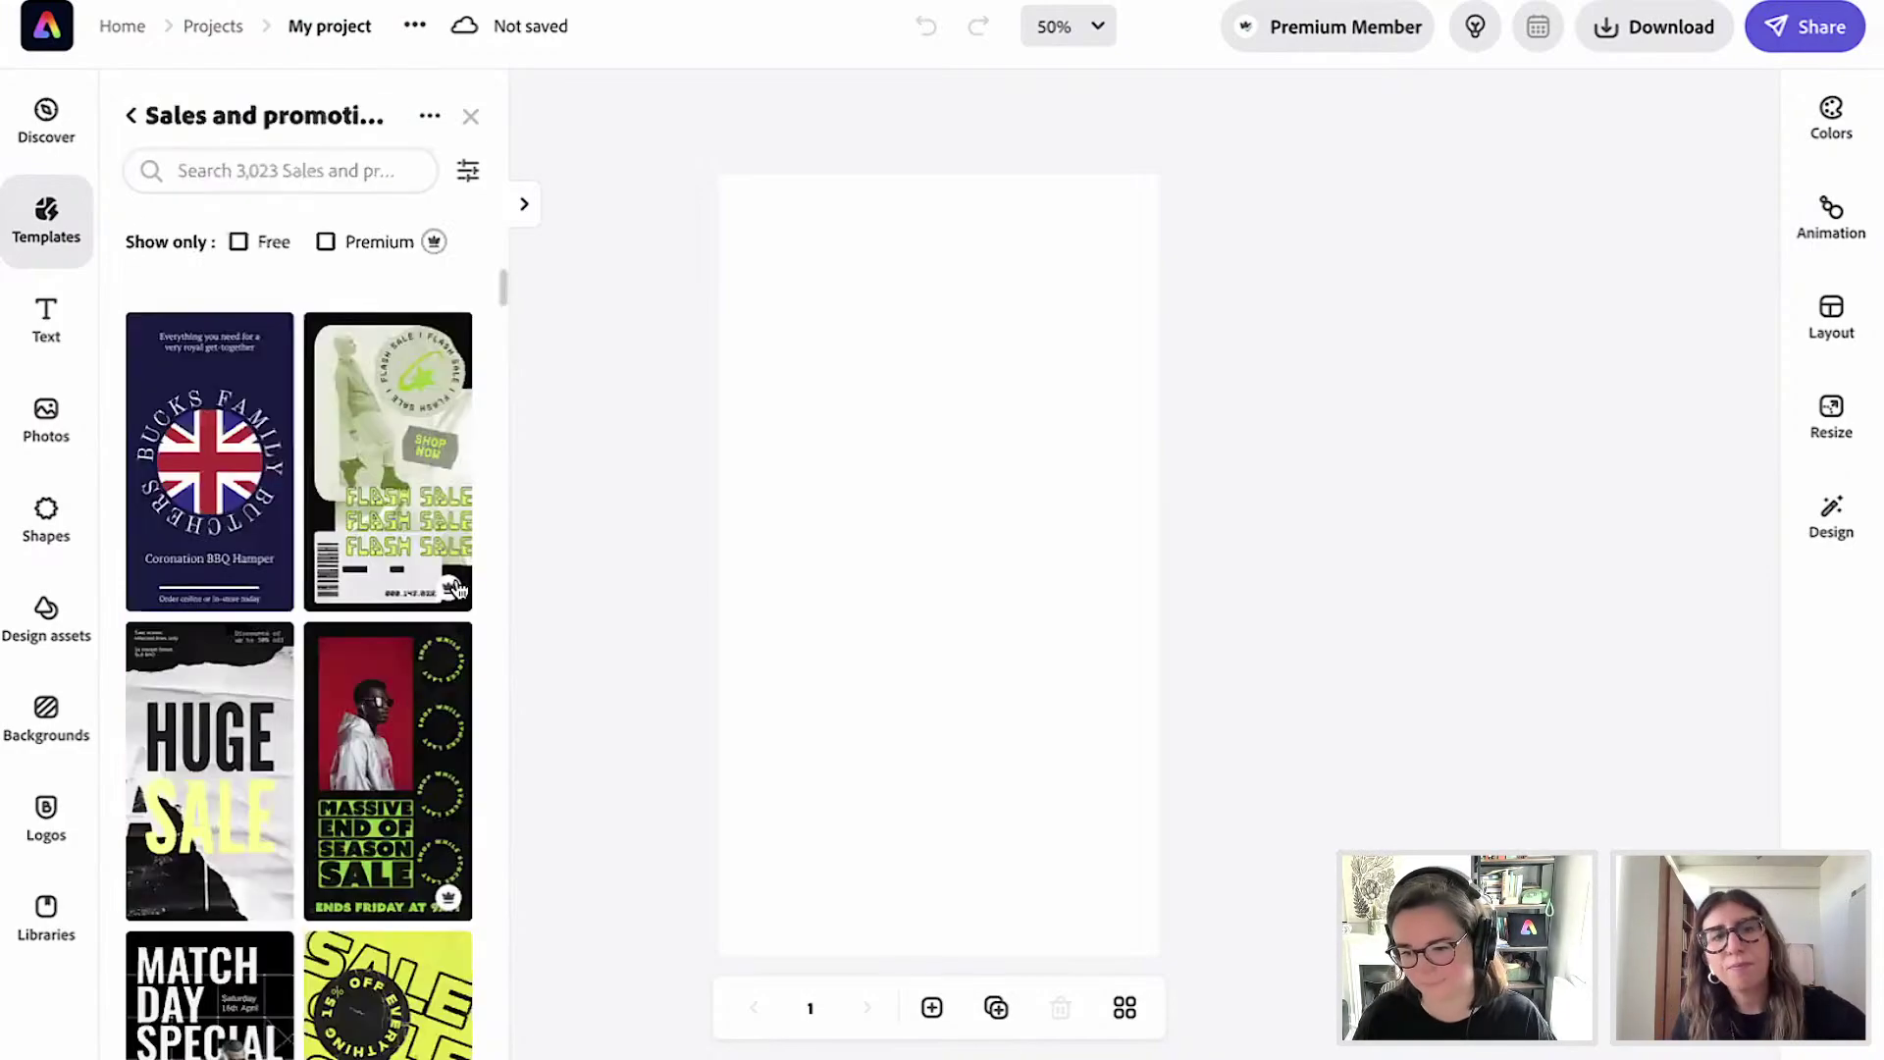
{"action": "scroll", "coordinate": [358, 786], "scroll_direction": "down", "scroll_amount": 8}
{"action": "scroll", "coordinate": [363, 803], "scroll_direction": "down", "scroll_amount": 14}
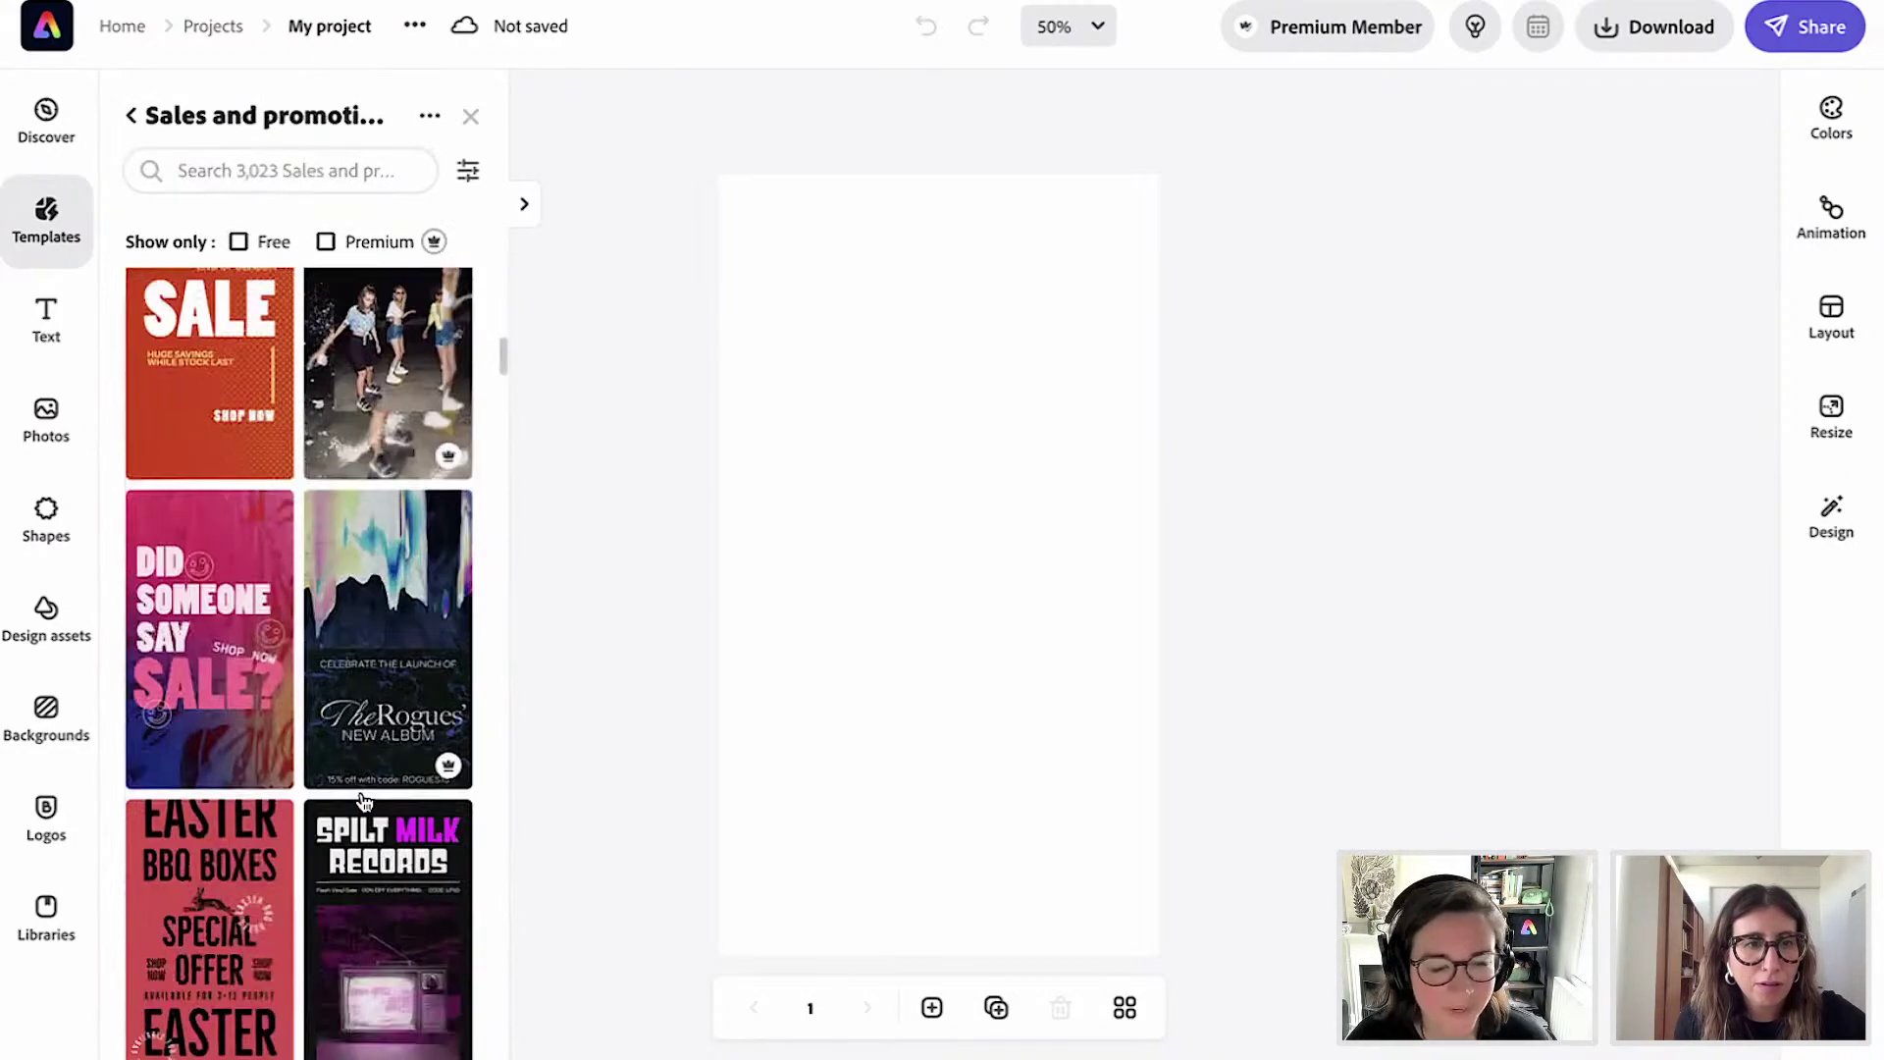
{"action": "scroll", "coordinate": [362, 803], "scroll_direction": "down", "scroll_amount": 7}
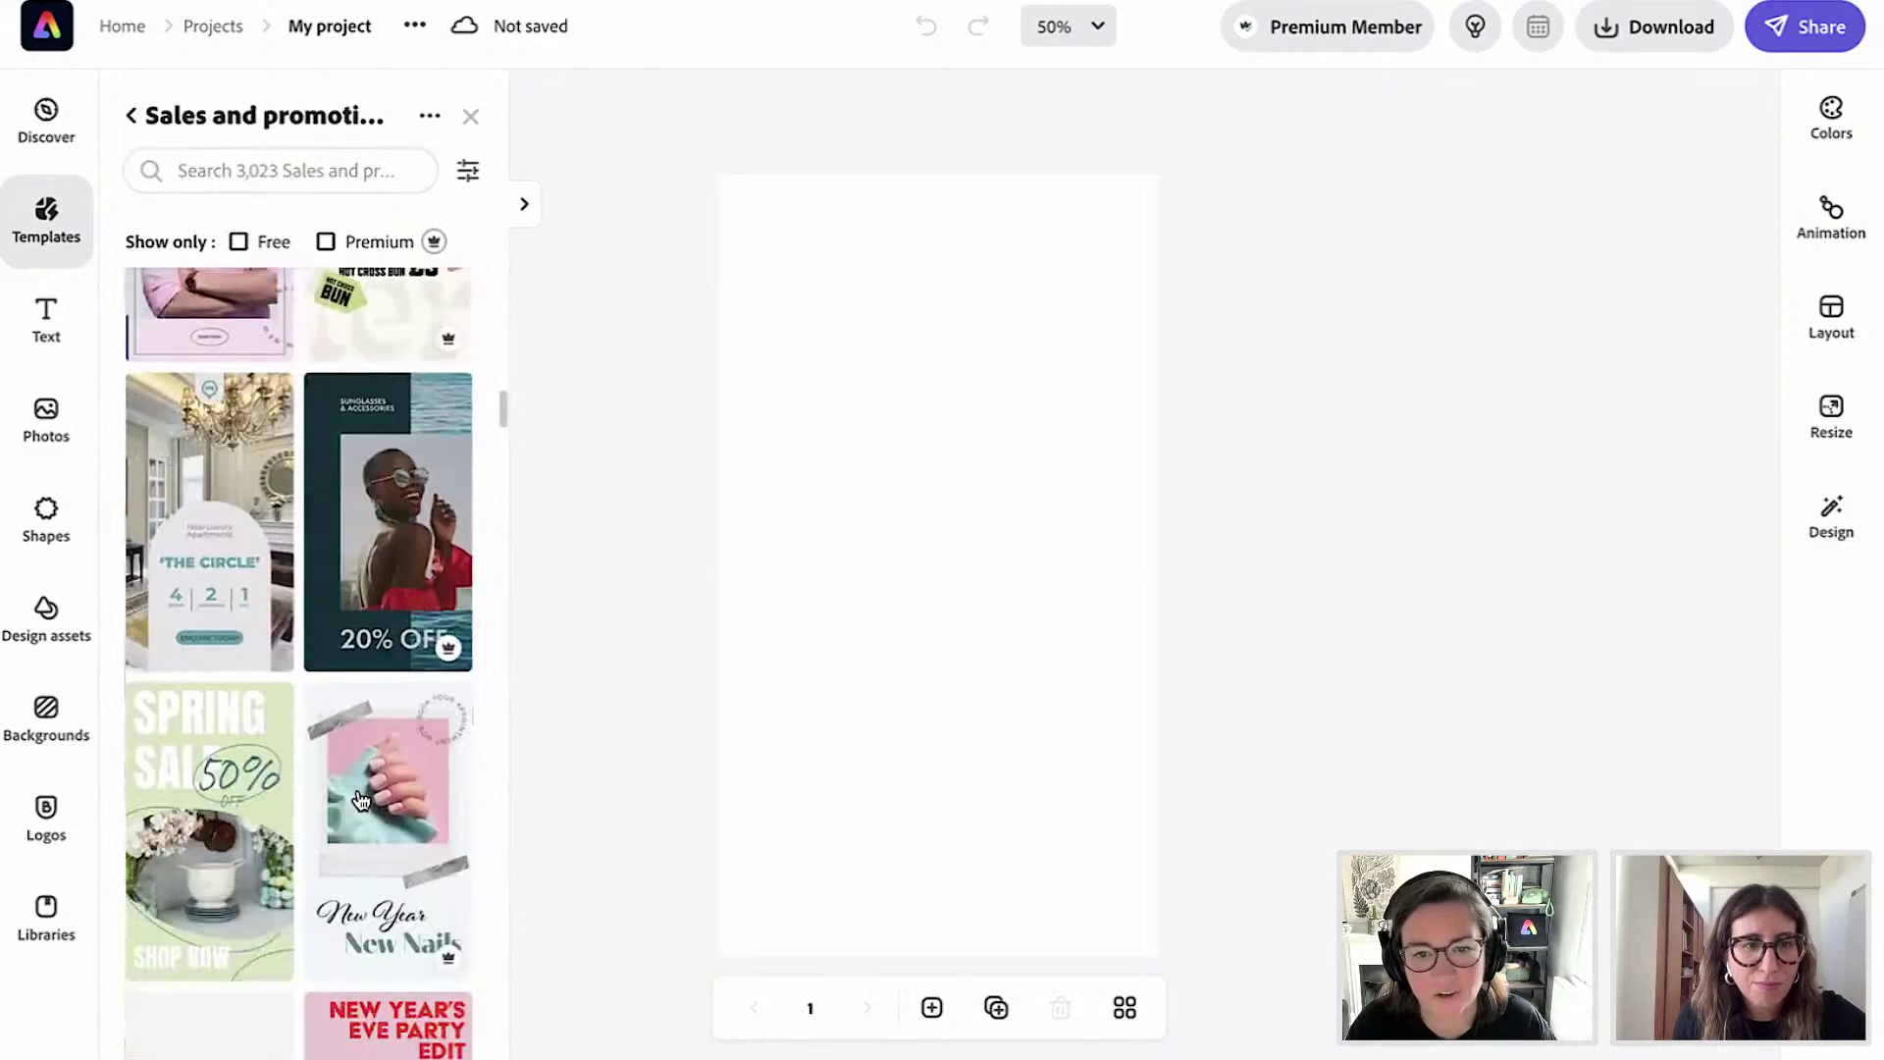
{"action": "scroll", "coordinate": [360, 805], "scroll_direction": "down", "scroll_amount": 4}
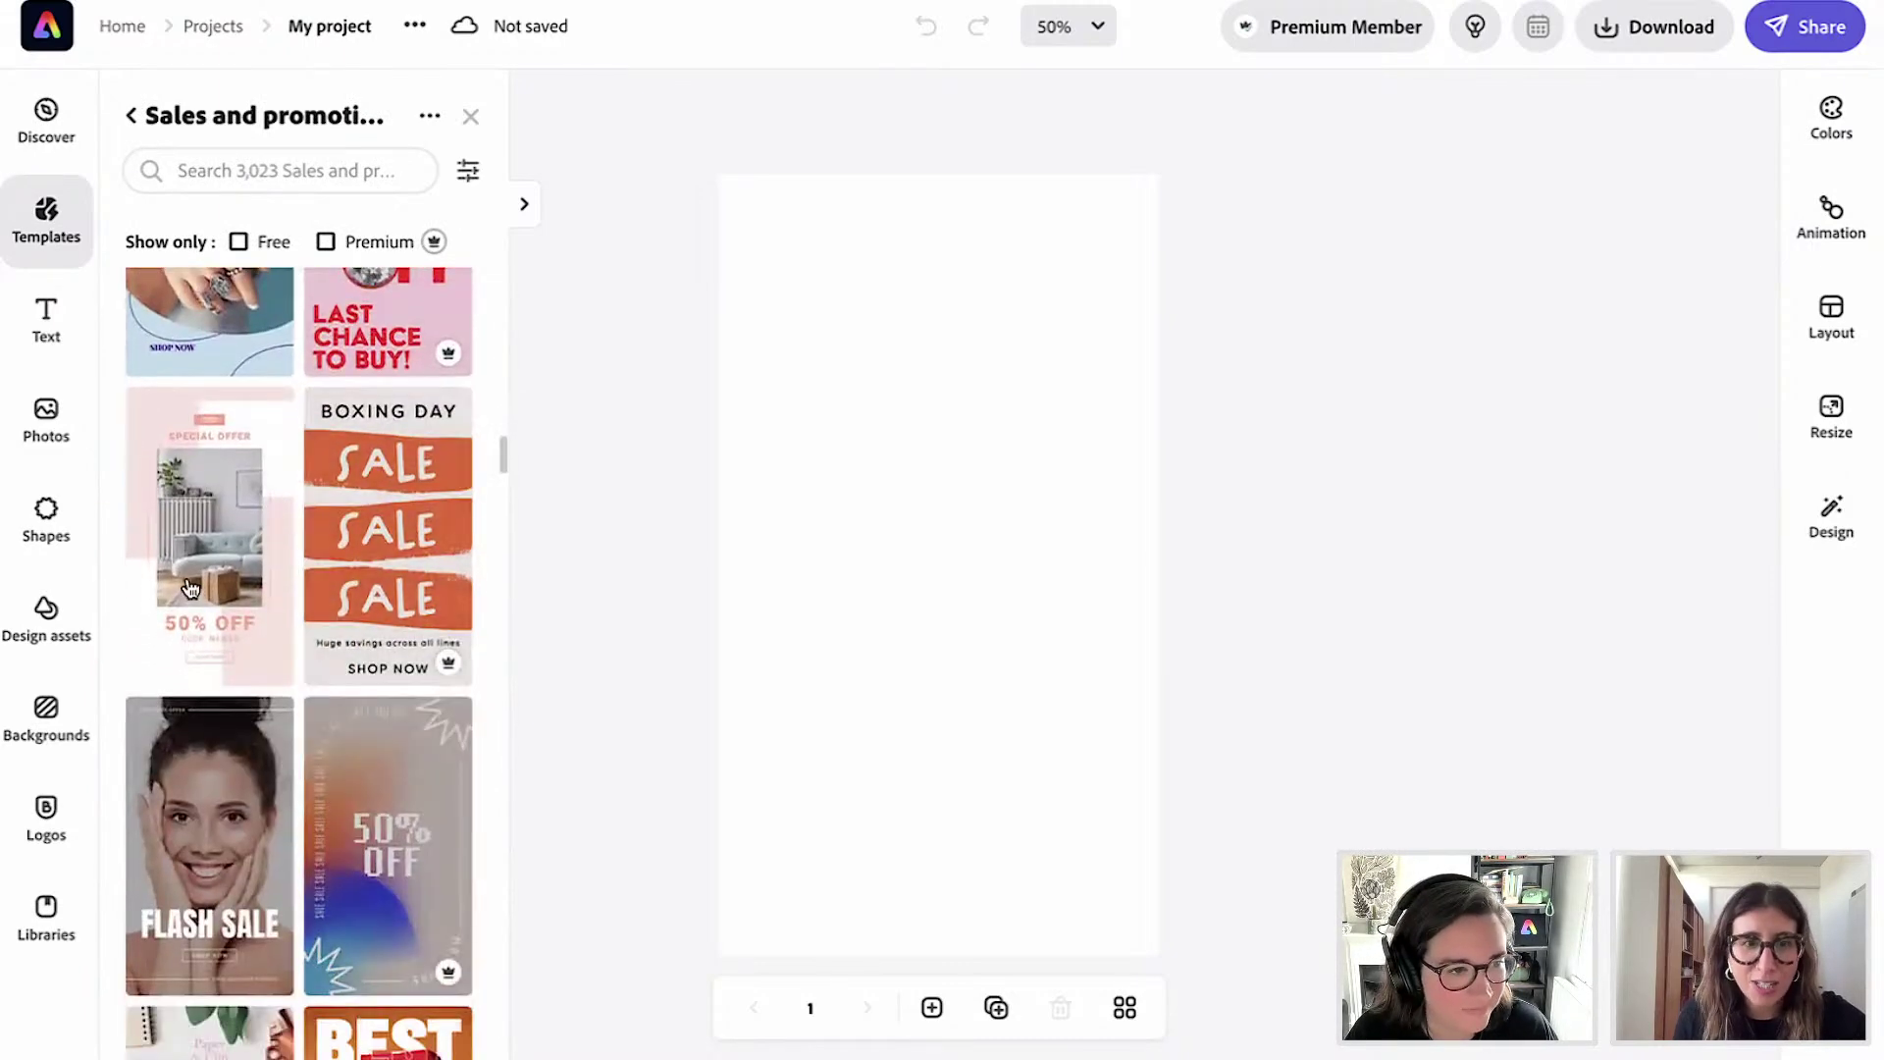
{"action": "scroll", "coordinate": [202, 531], "scroll_direction": "down", "scroll_amount": 2}
{"action": "scroll", "coordinate": [202, 531], "scroll_direction": "up", "scroll_amount": 2}
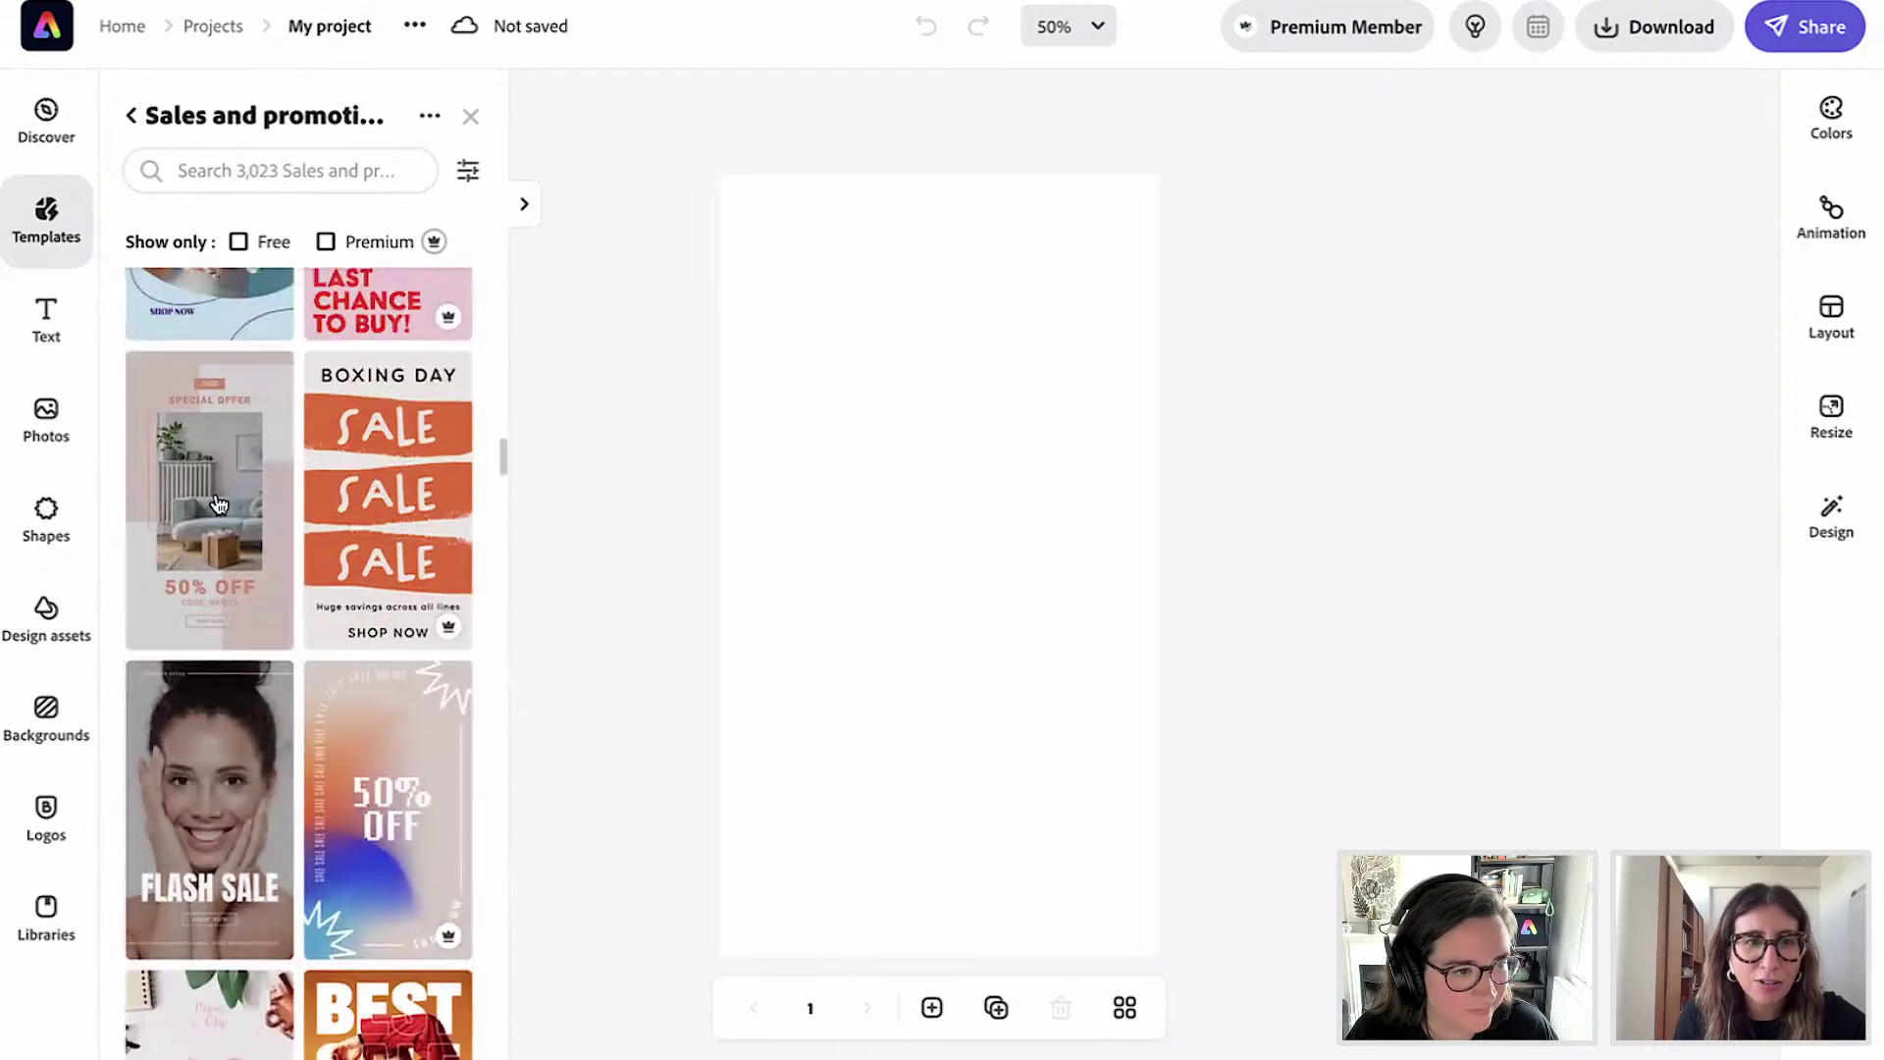
{"action": "left_click", "coordinate": [217, 503]}
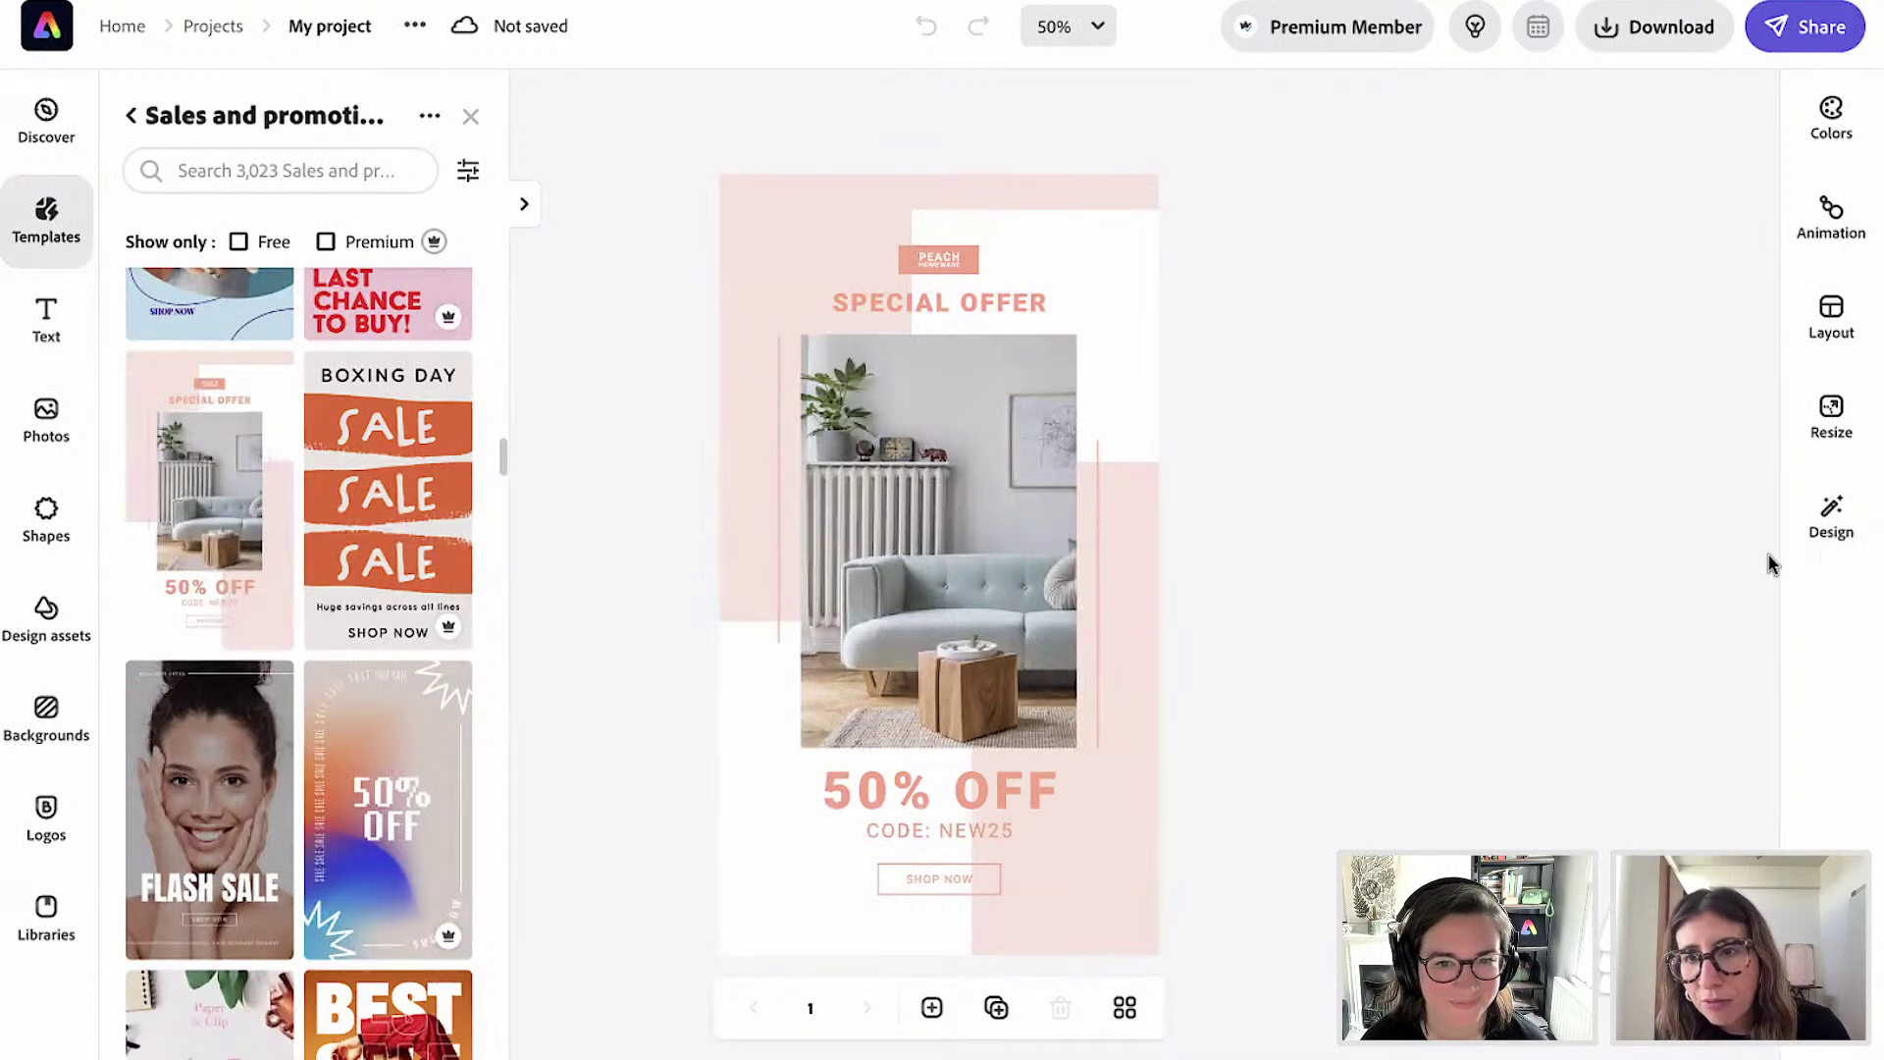
Apply the Sundy brand's logo, colors and fonts to the story design.
{"action": "left_click", "coordinate": [1831, 520]}
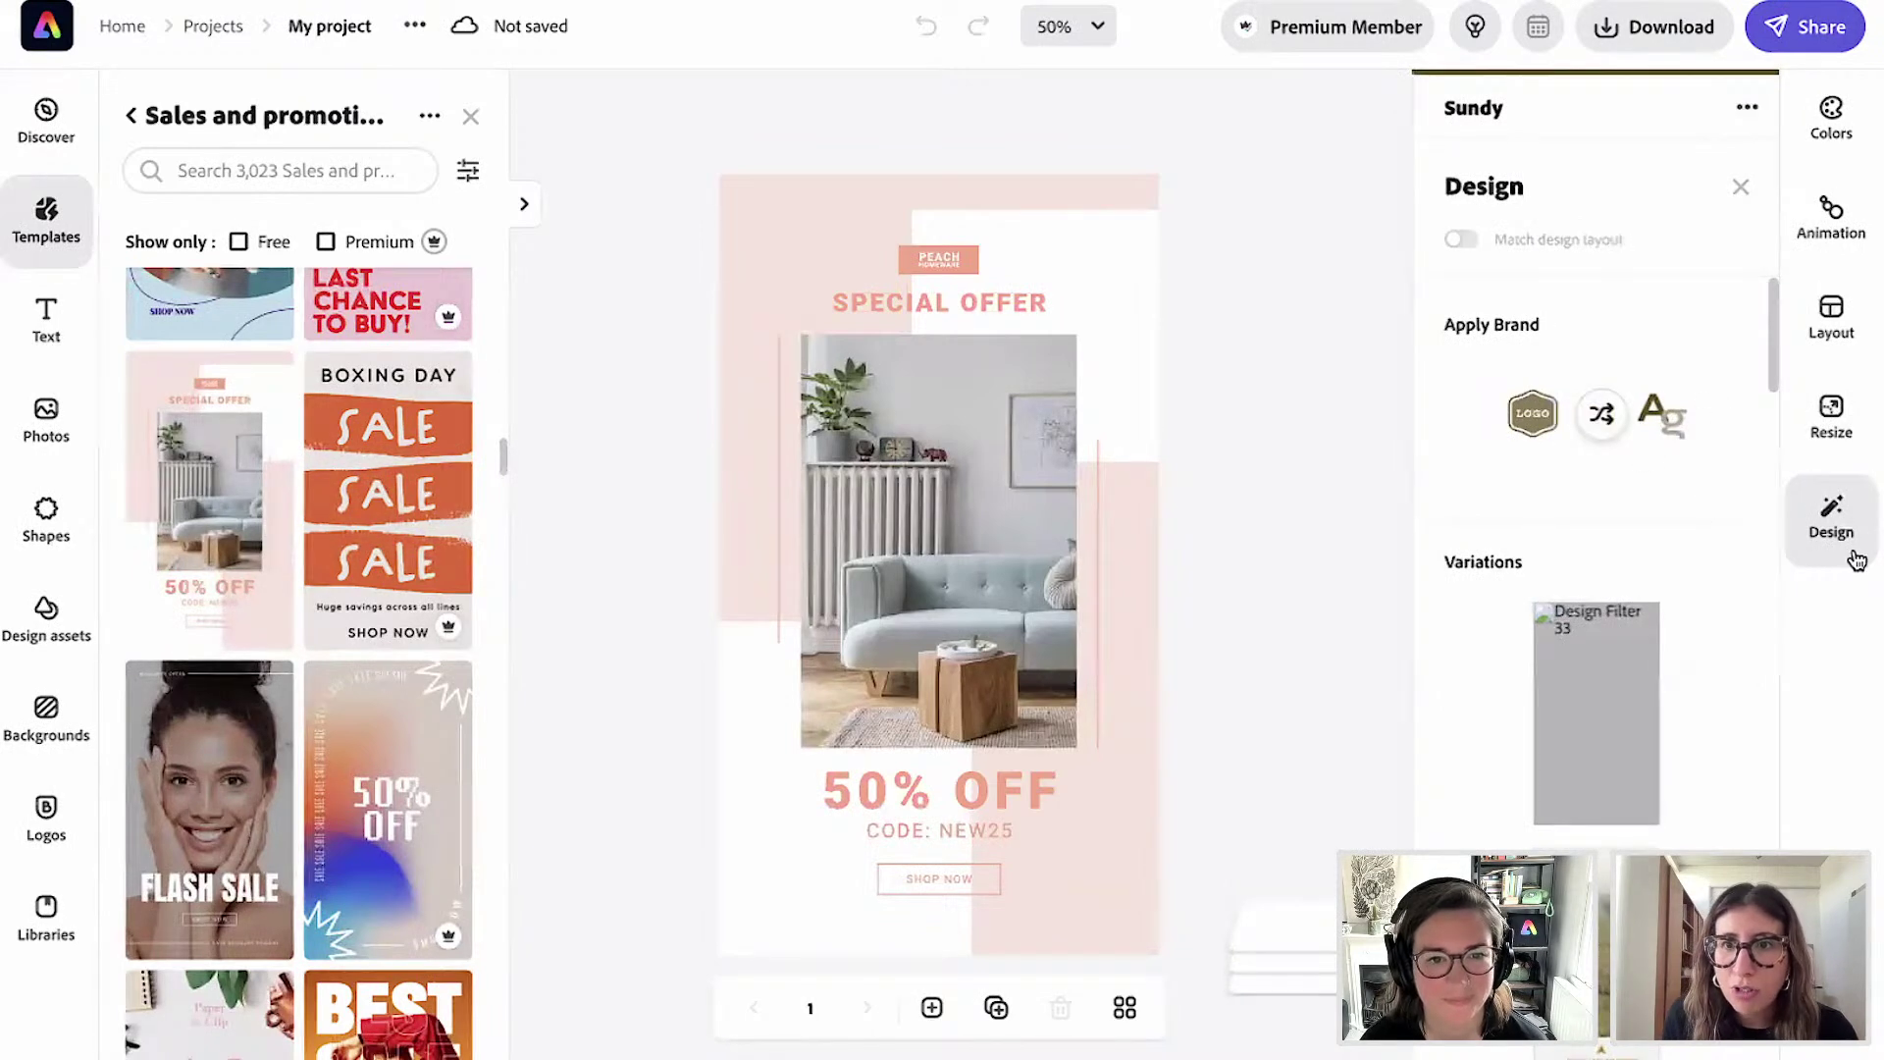
{"action": "left_click", "coordinate": [1747, 107]}
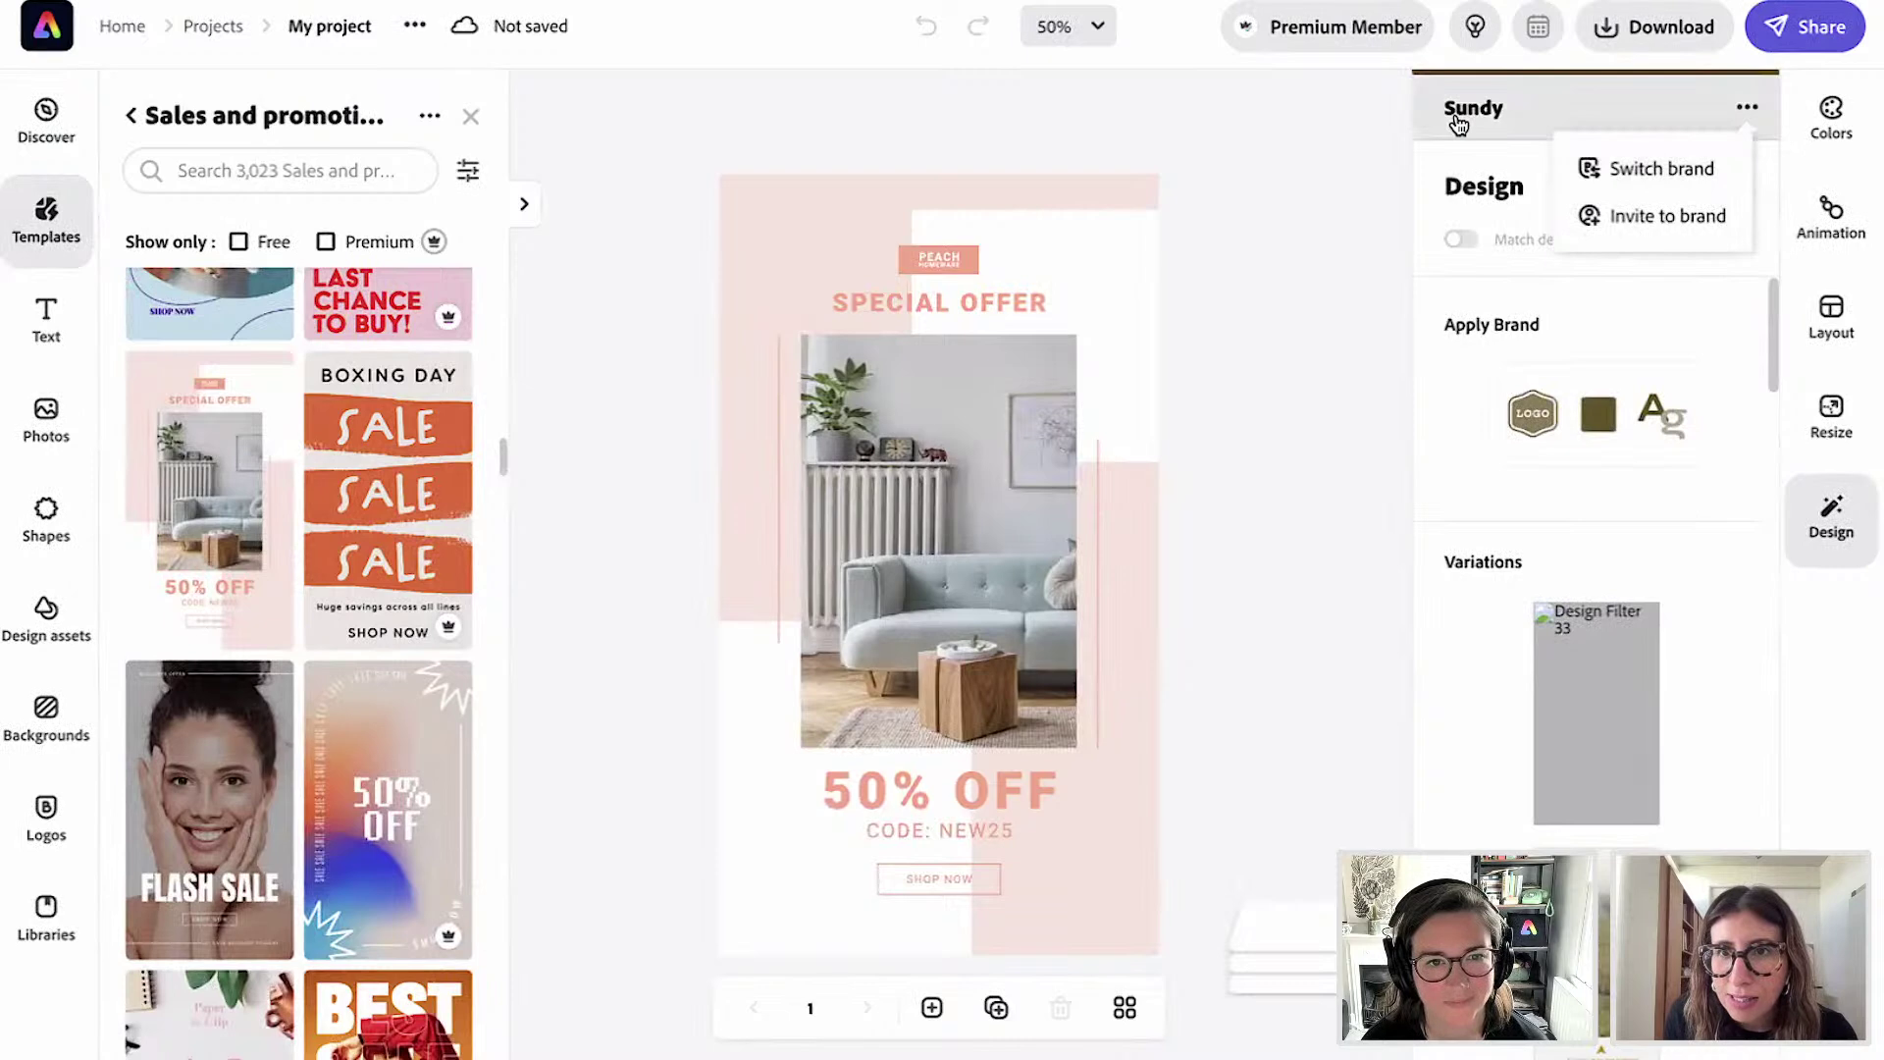
{"action": "left_click", "coordinate": [1531, 412]}
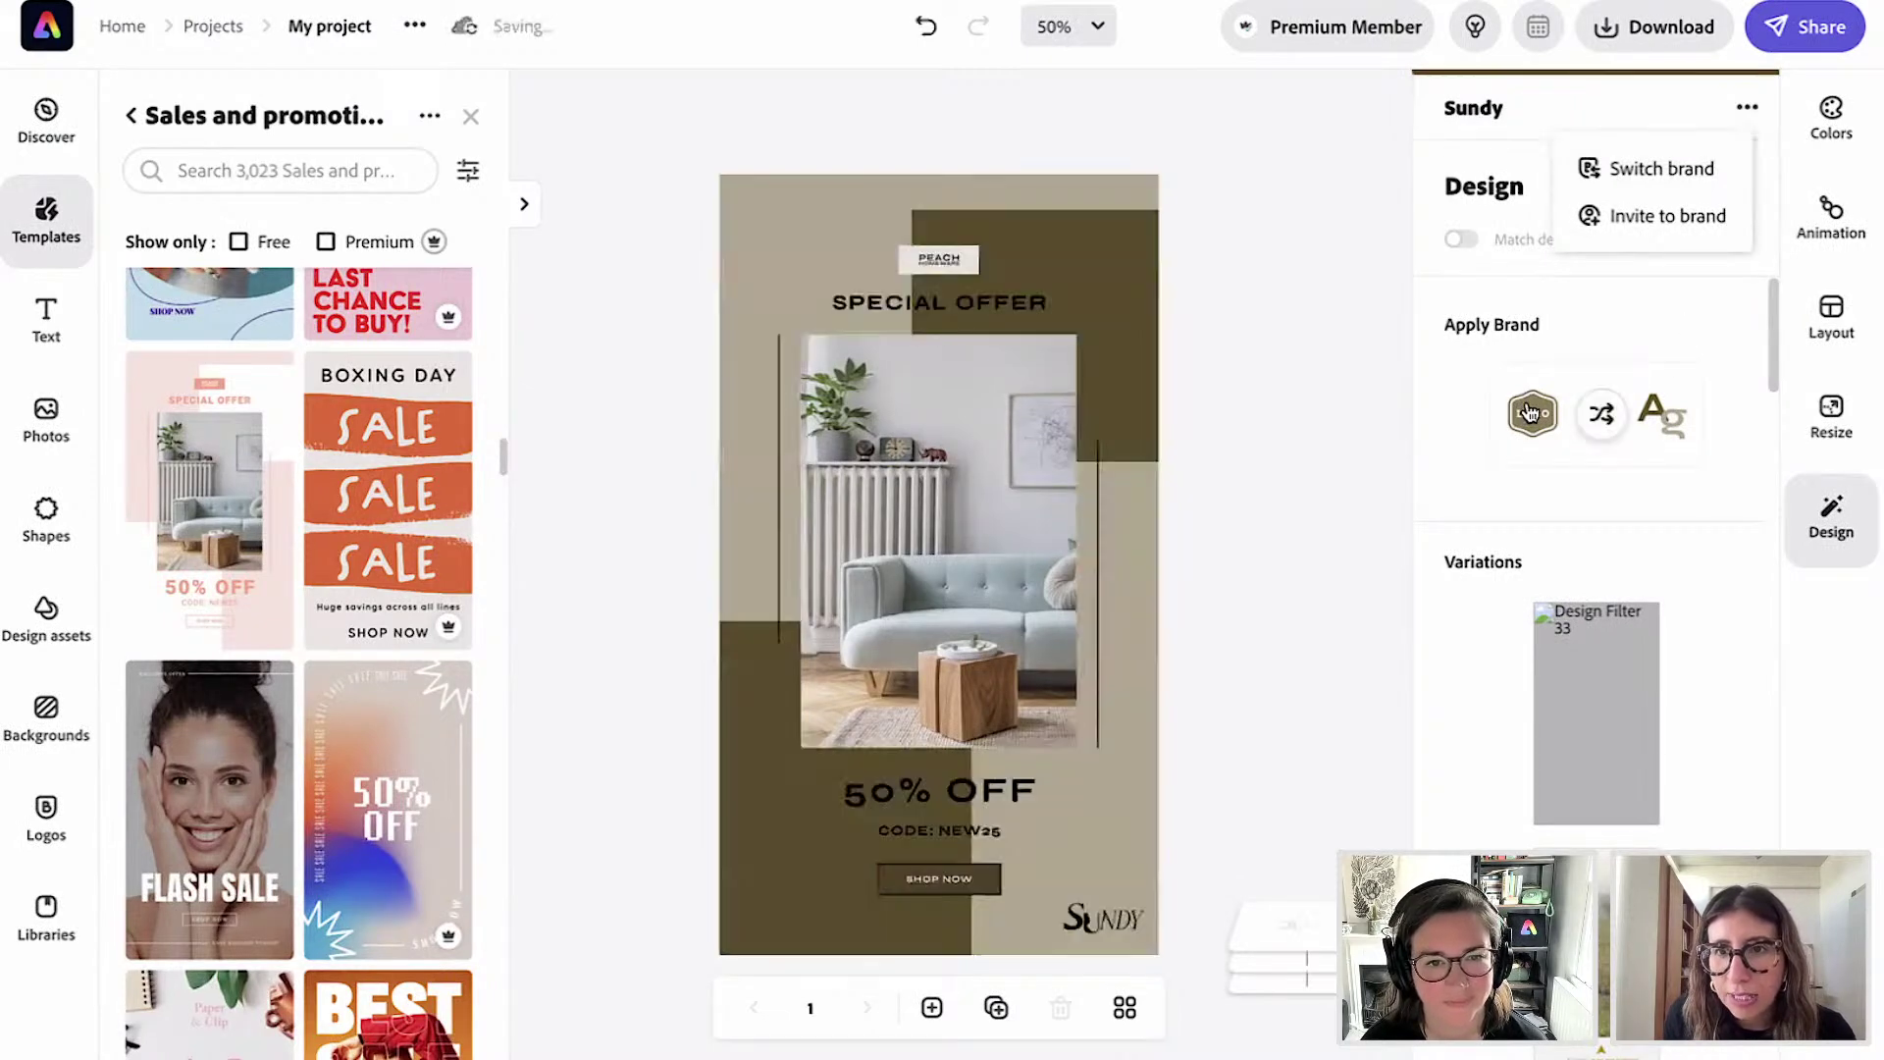
{"action": "left_click", "coordinate": [1749, 110]}
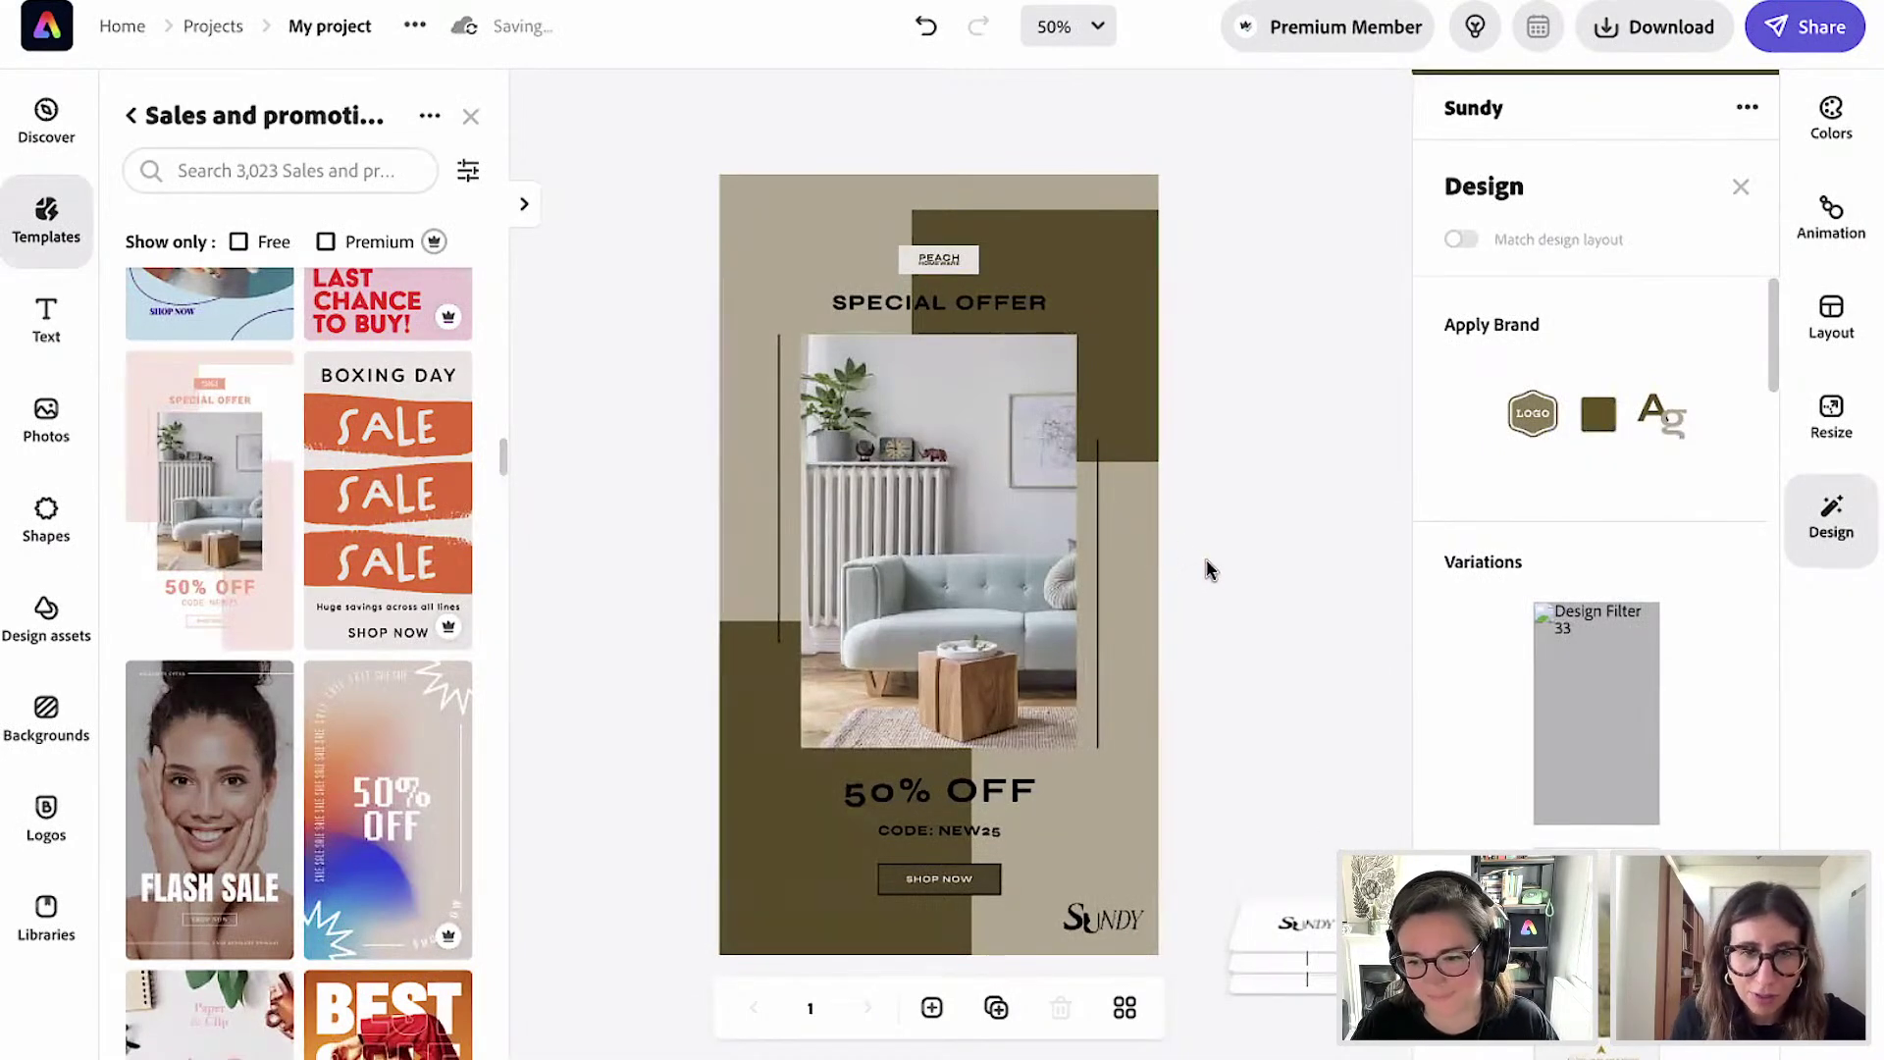
Shuffle the brand colors until the story has an olive background with light beige and charcoal blocks.
{"action": "left_click", "coordinate": [1604, 429]}
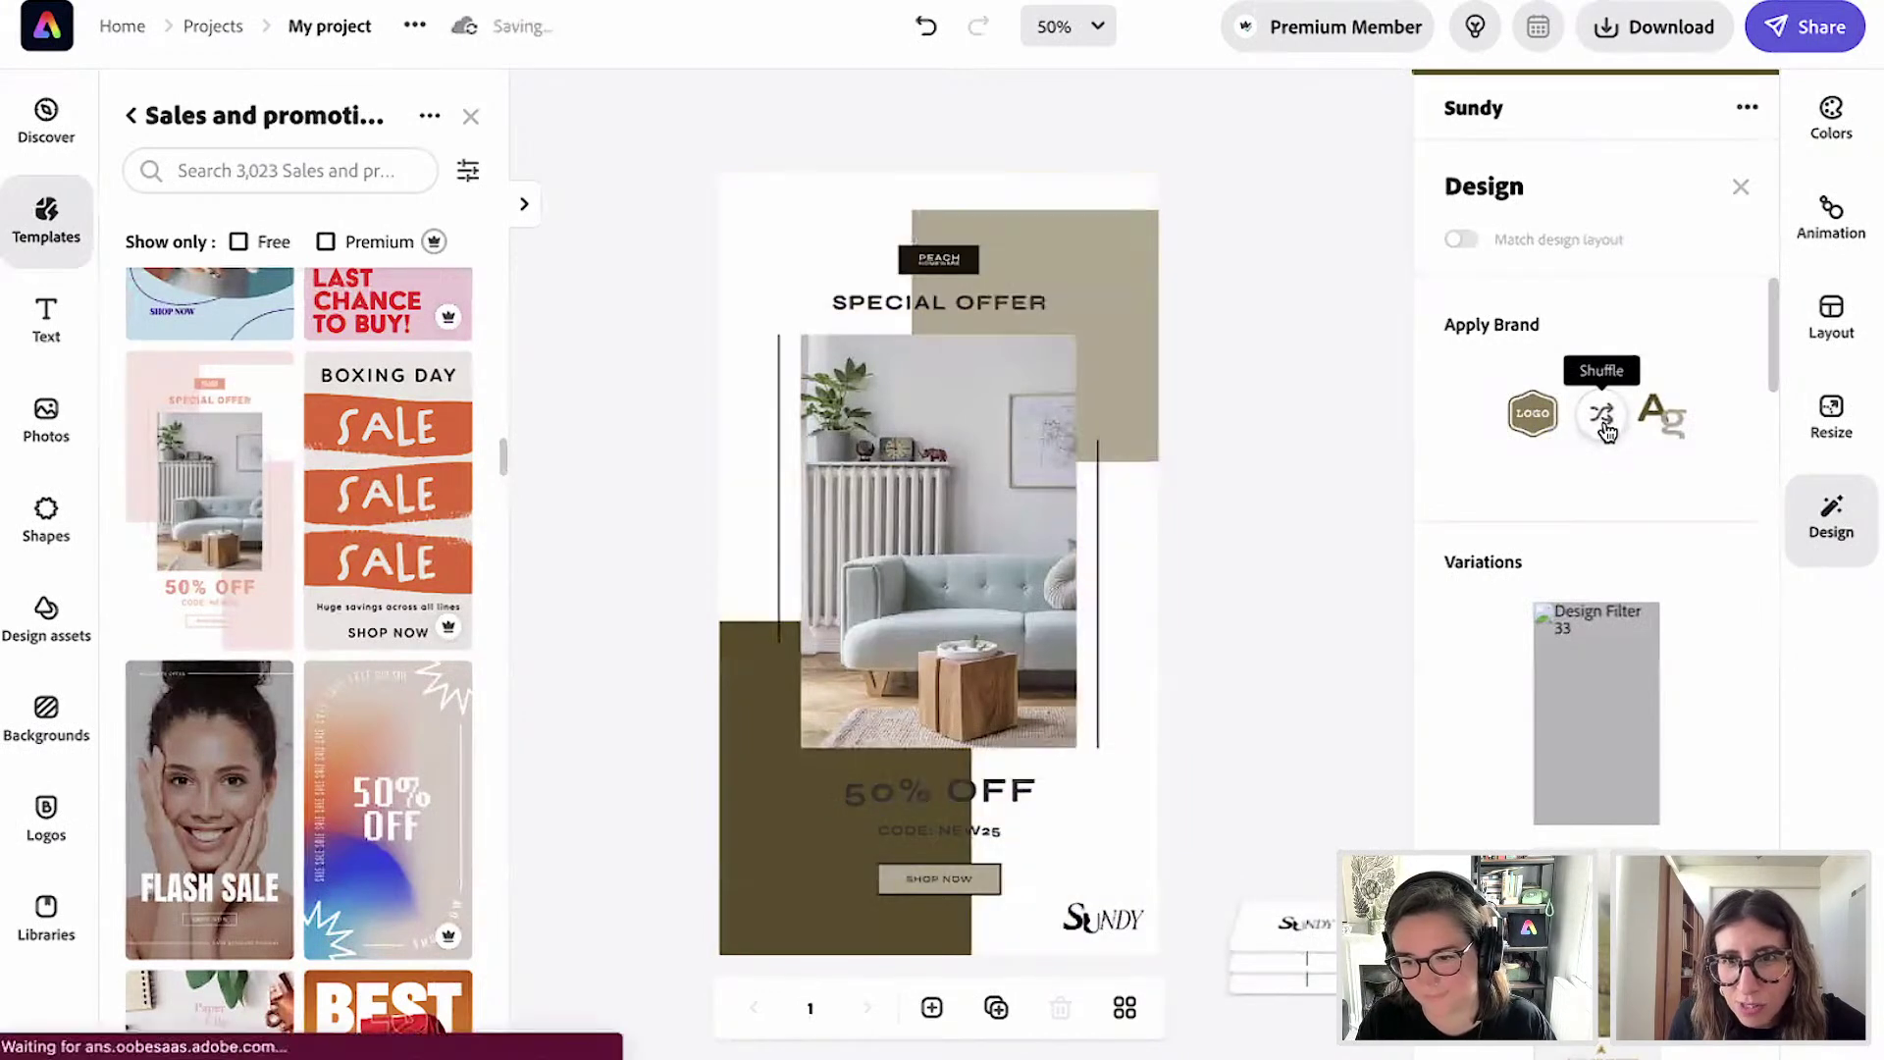
{"action": "left_click", "coordinate": [1604, 429]}
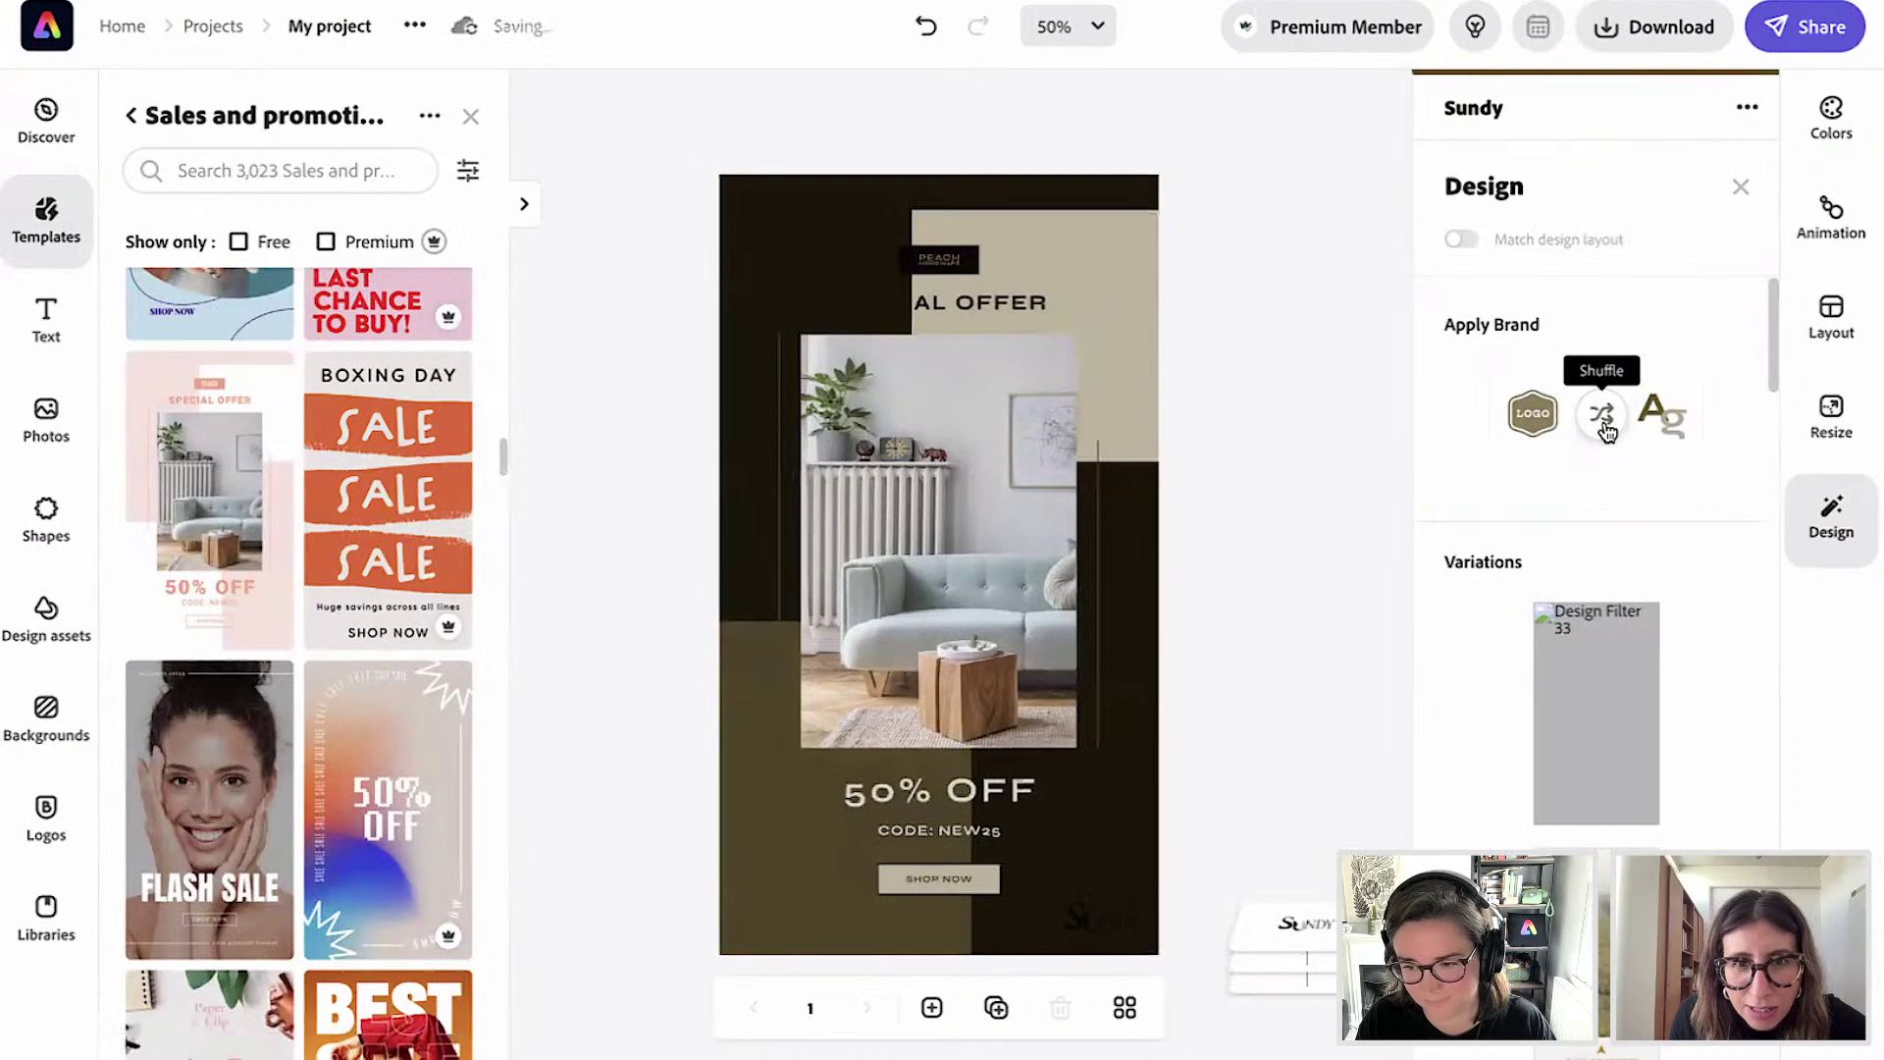
{"action": "left_click", "coordinate": [1606, 429]}
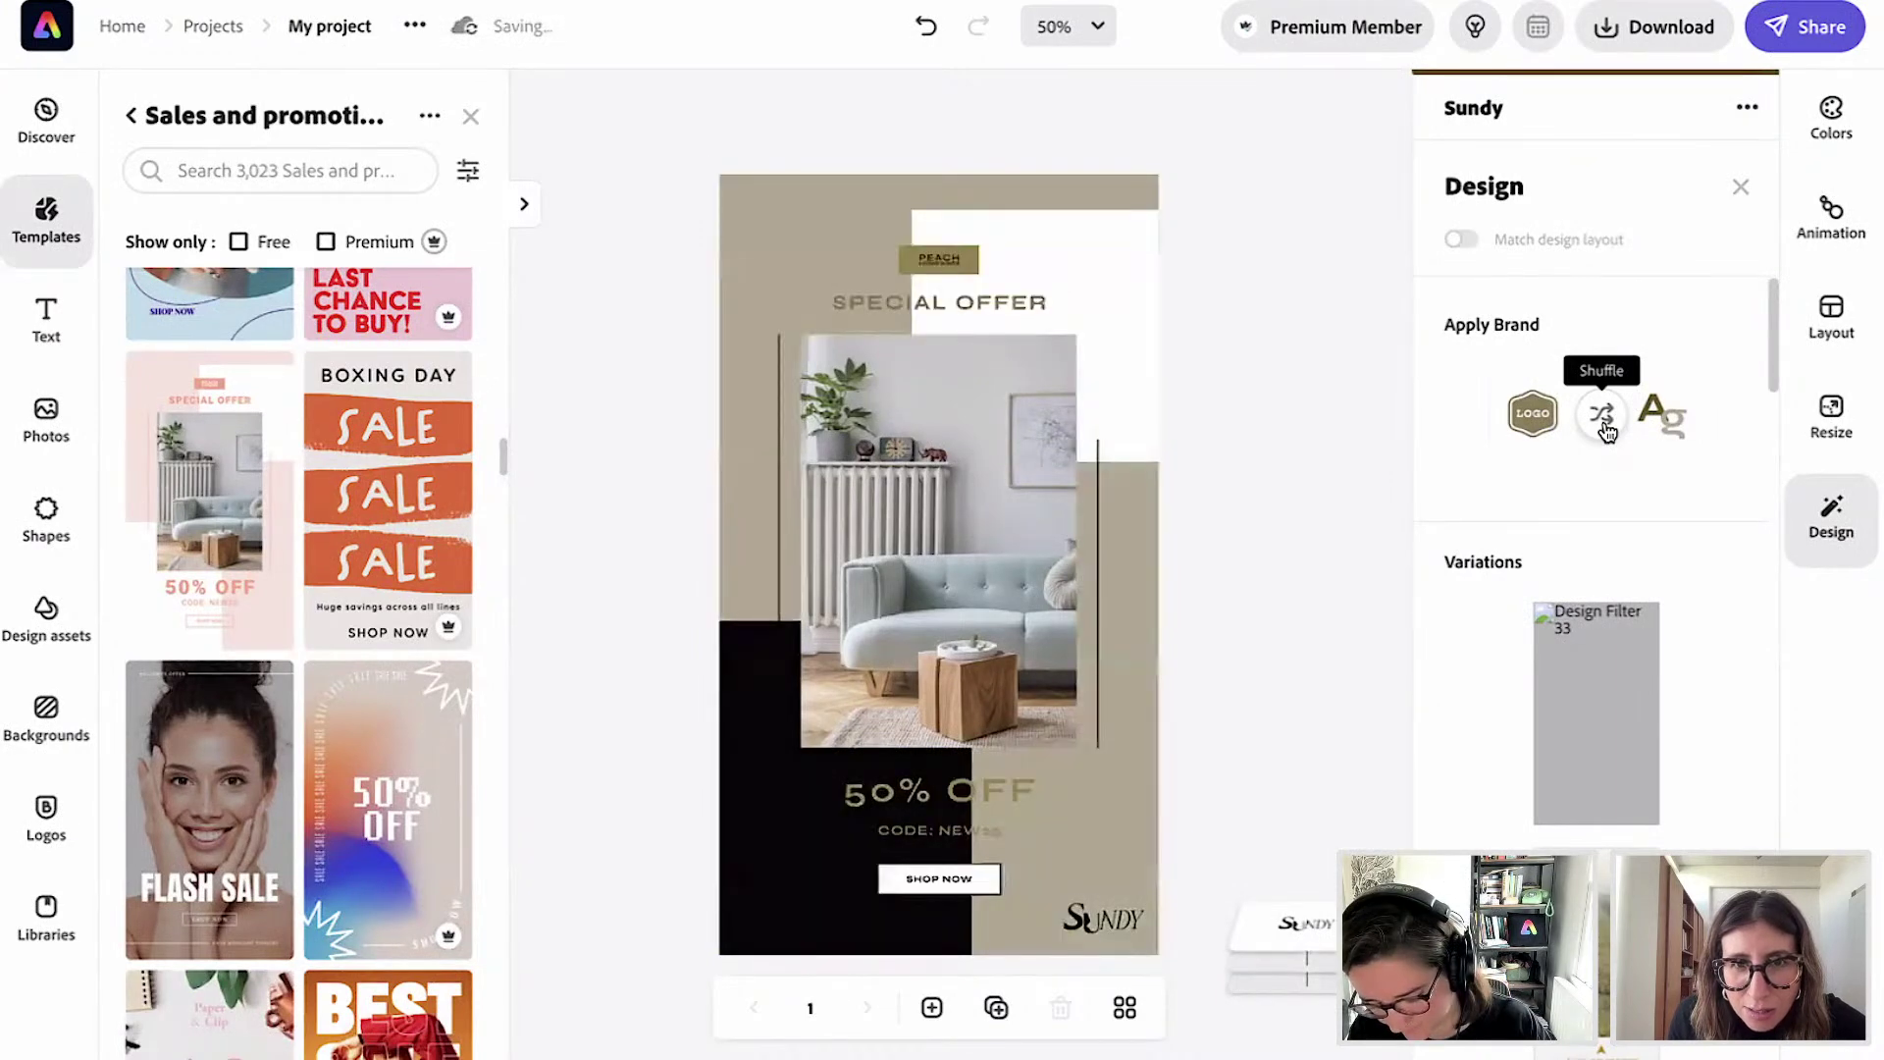
{"action": "left_click", "coordinate": [1604, 429]}
{"action": "left_click", "coordinate": [1604, 429]}
{"action": "left_click", "coordinate": [1604, 429]}
{"action": "left_click", "coordinate": [1604, 429]}
{"action": "left_click", "coordinate": [1604, 429]}
{"action": "left_click", "coordinate": [1604, 429]}
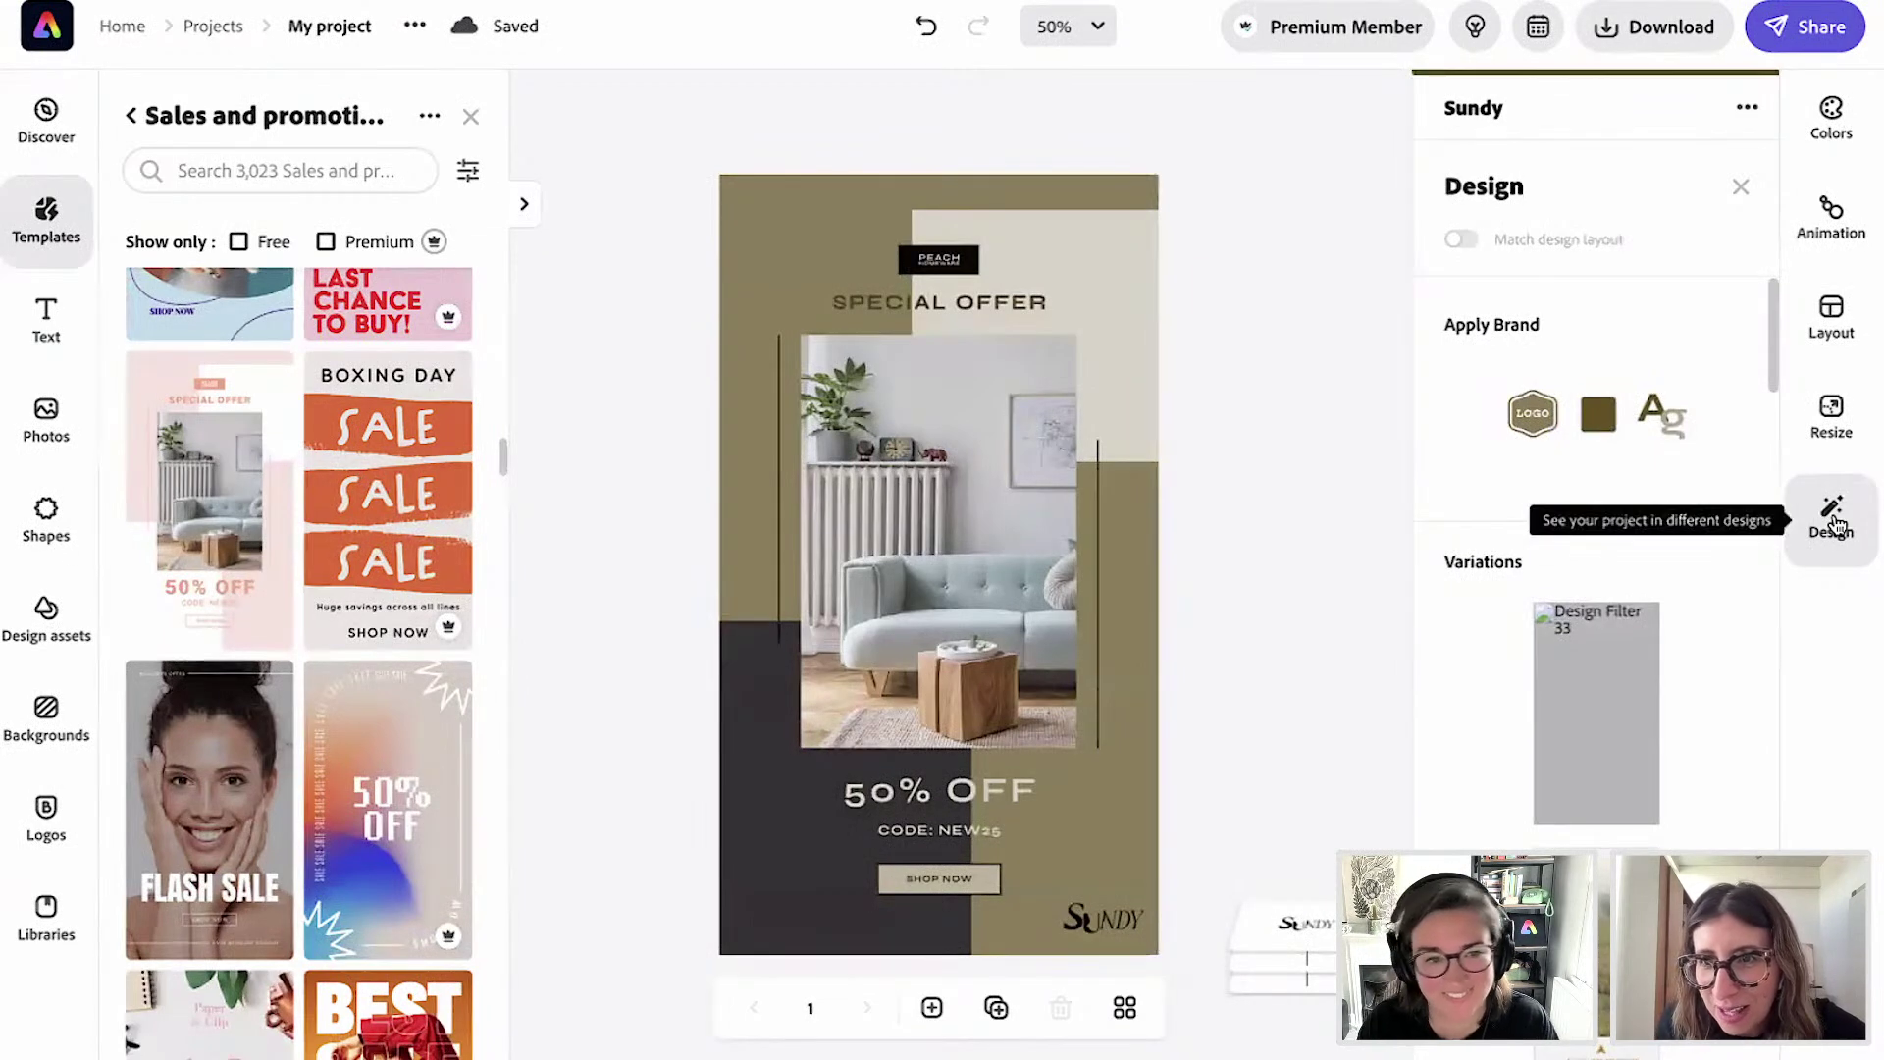
{"action": "left_click", "coordinate": [1834, 520]}
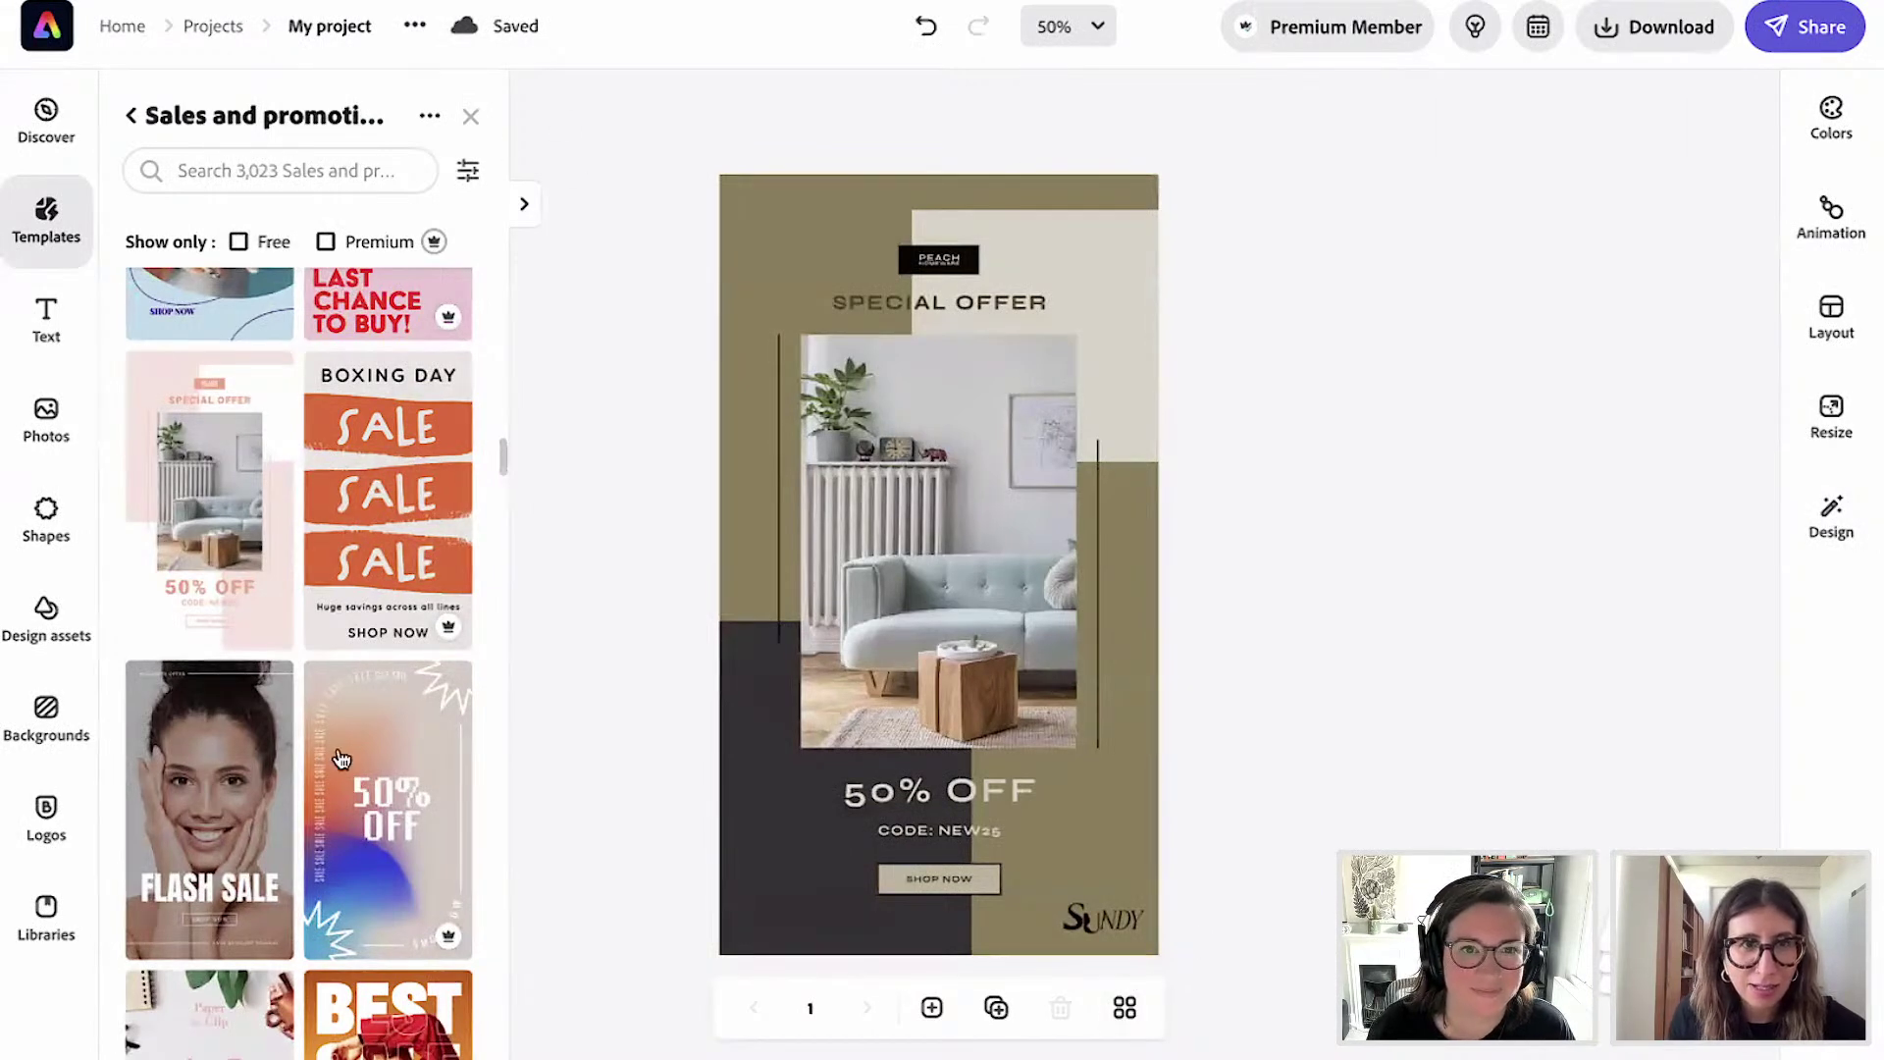
Add the curtain-and-shadow photo from the "Sundy - Live practice" library and set it as the page background.
{"action": "left_click", "coordinate": [45, 911]}
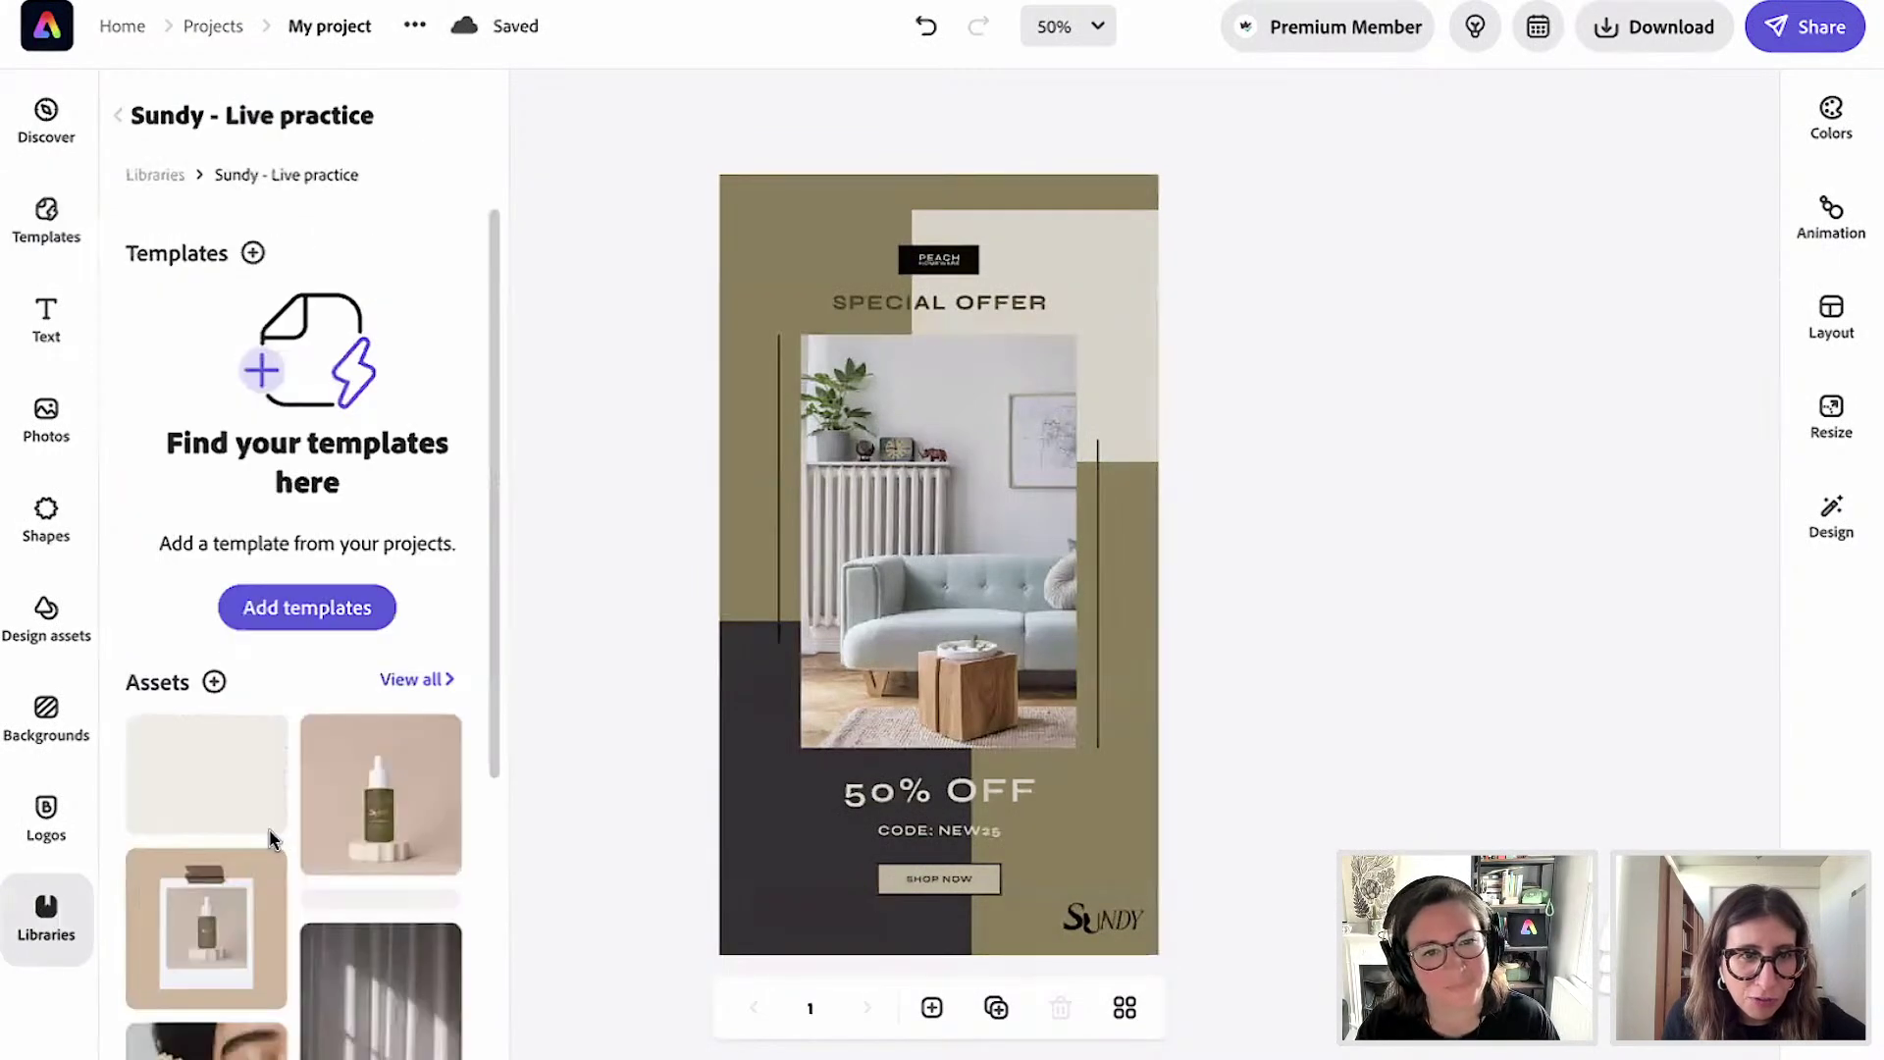
{"action": "scroll", "coordinate": [279, 840], "scroll_direction": "down", "scroll_amount": 5}
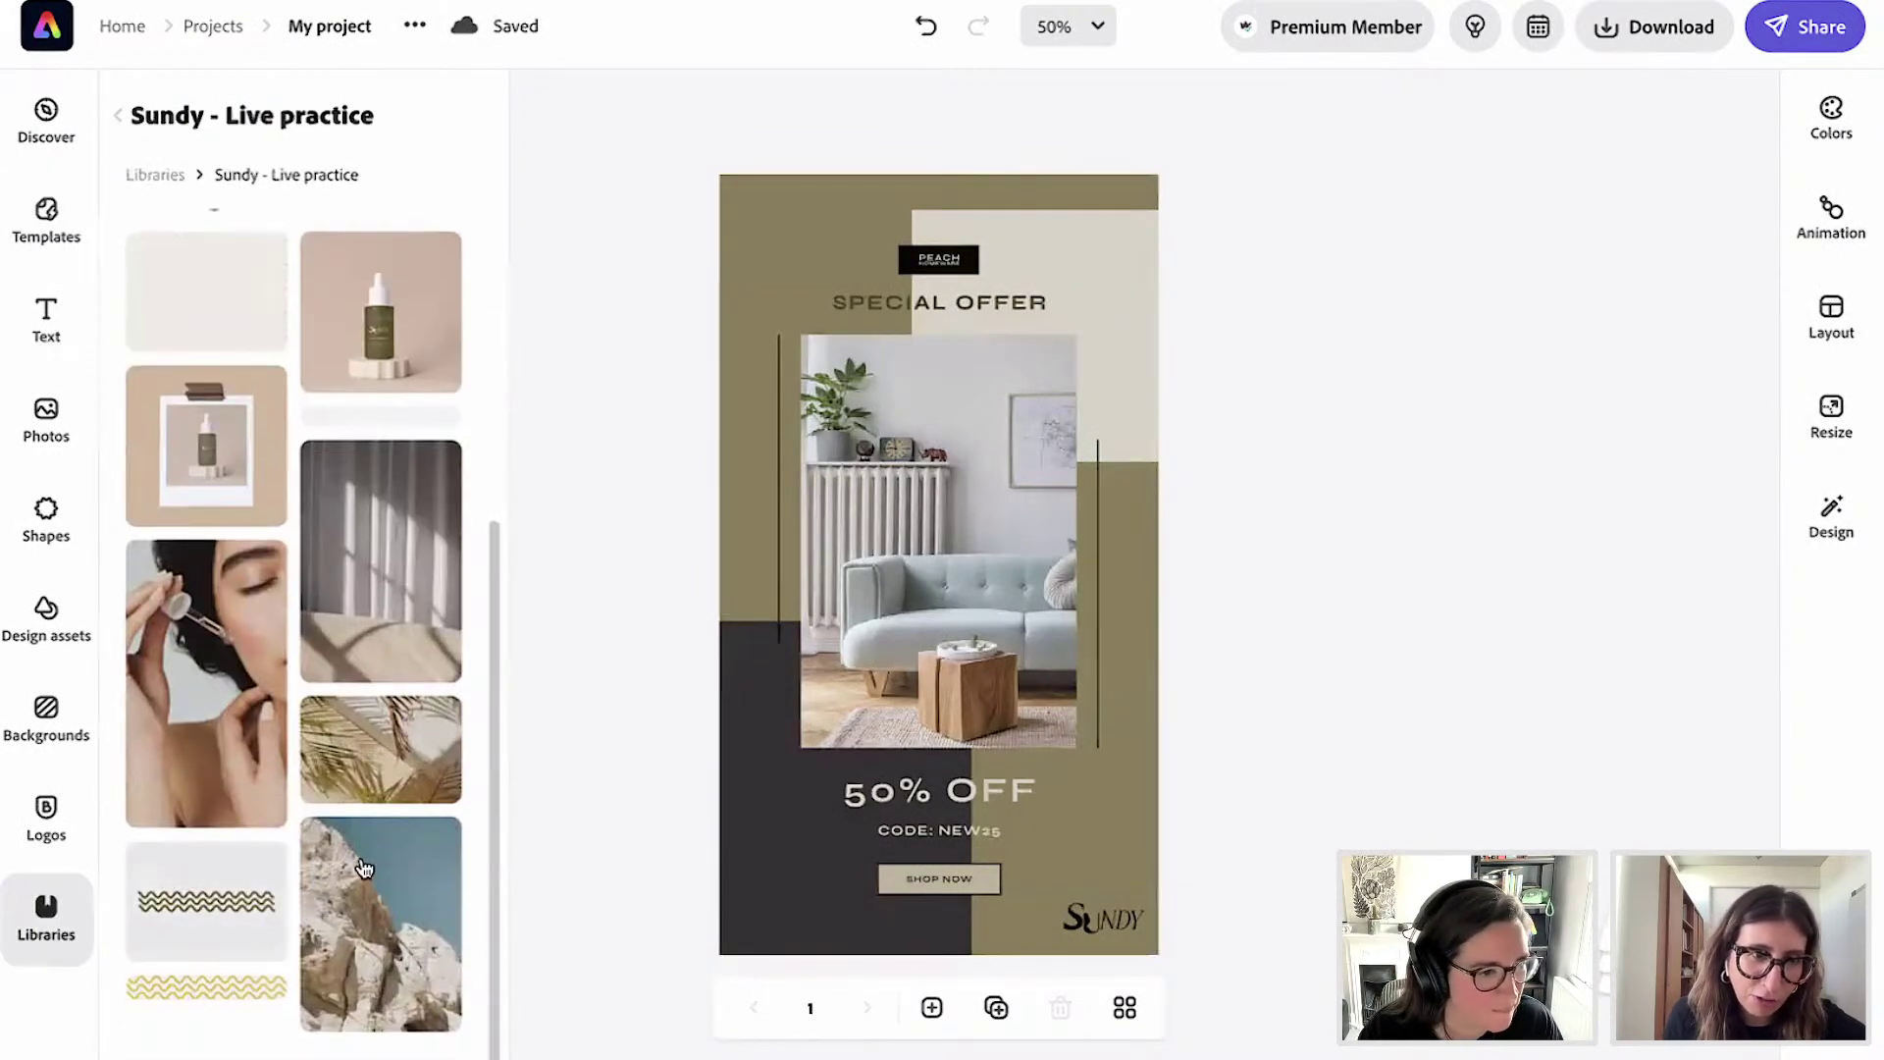
{"action": "left_click", "coordinate": [375, 559]}
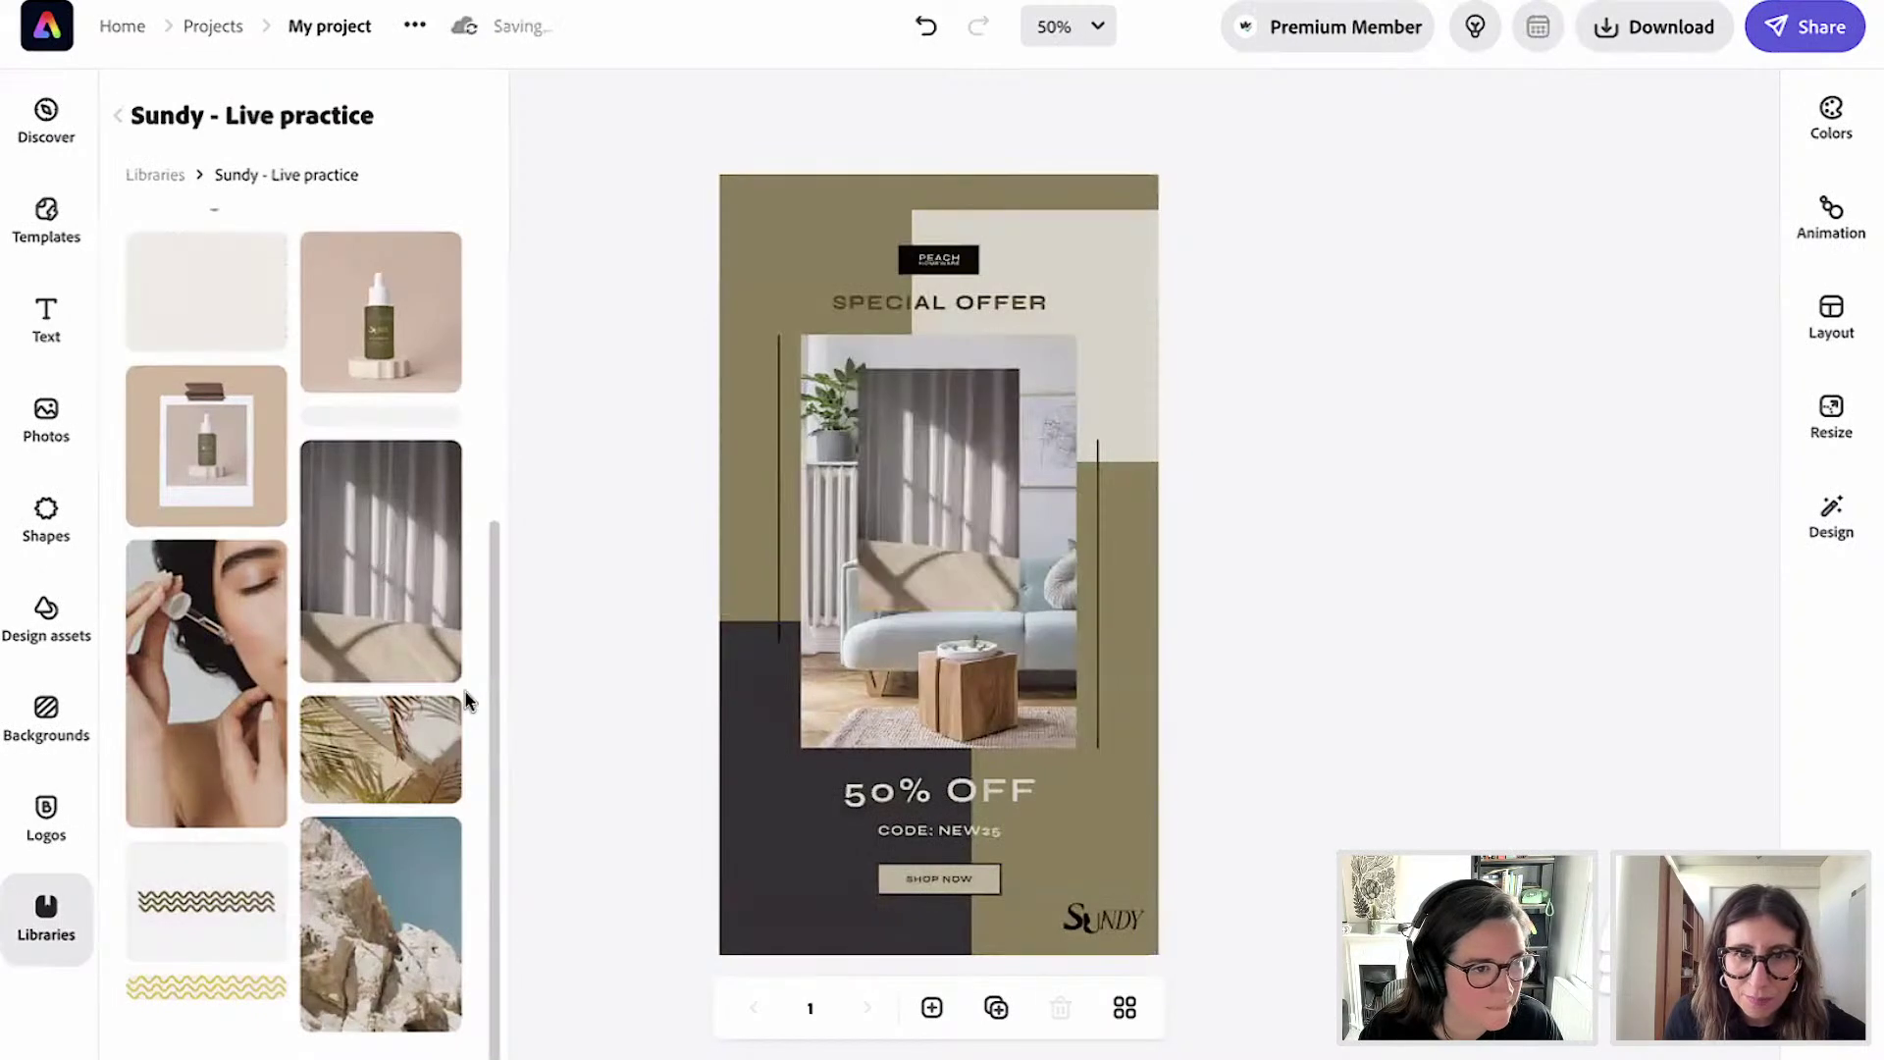
{"action": "left_click", "coordinate": [953, 452]}
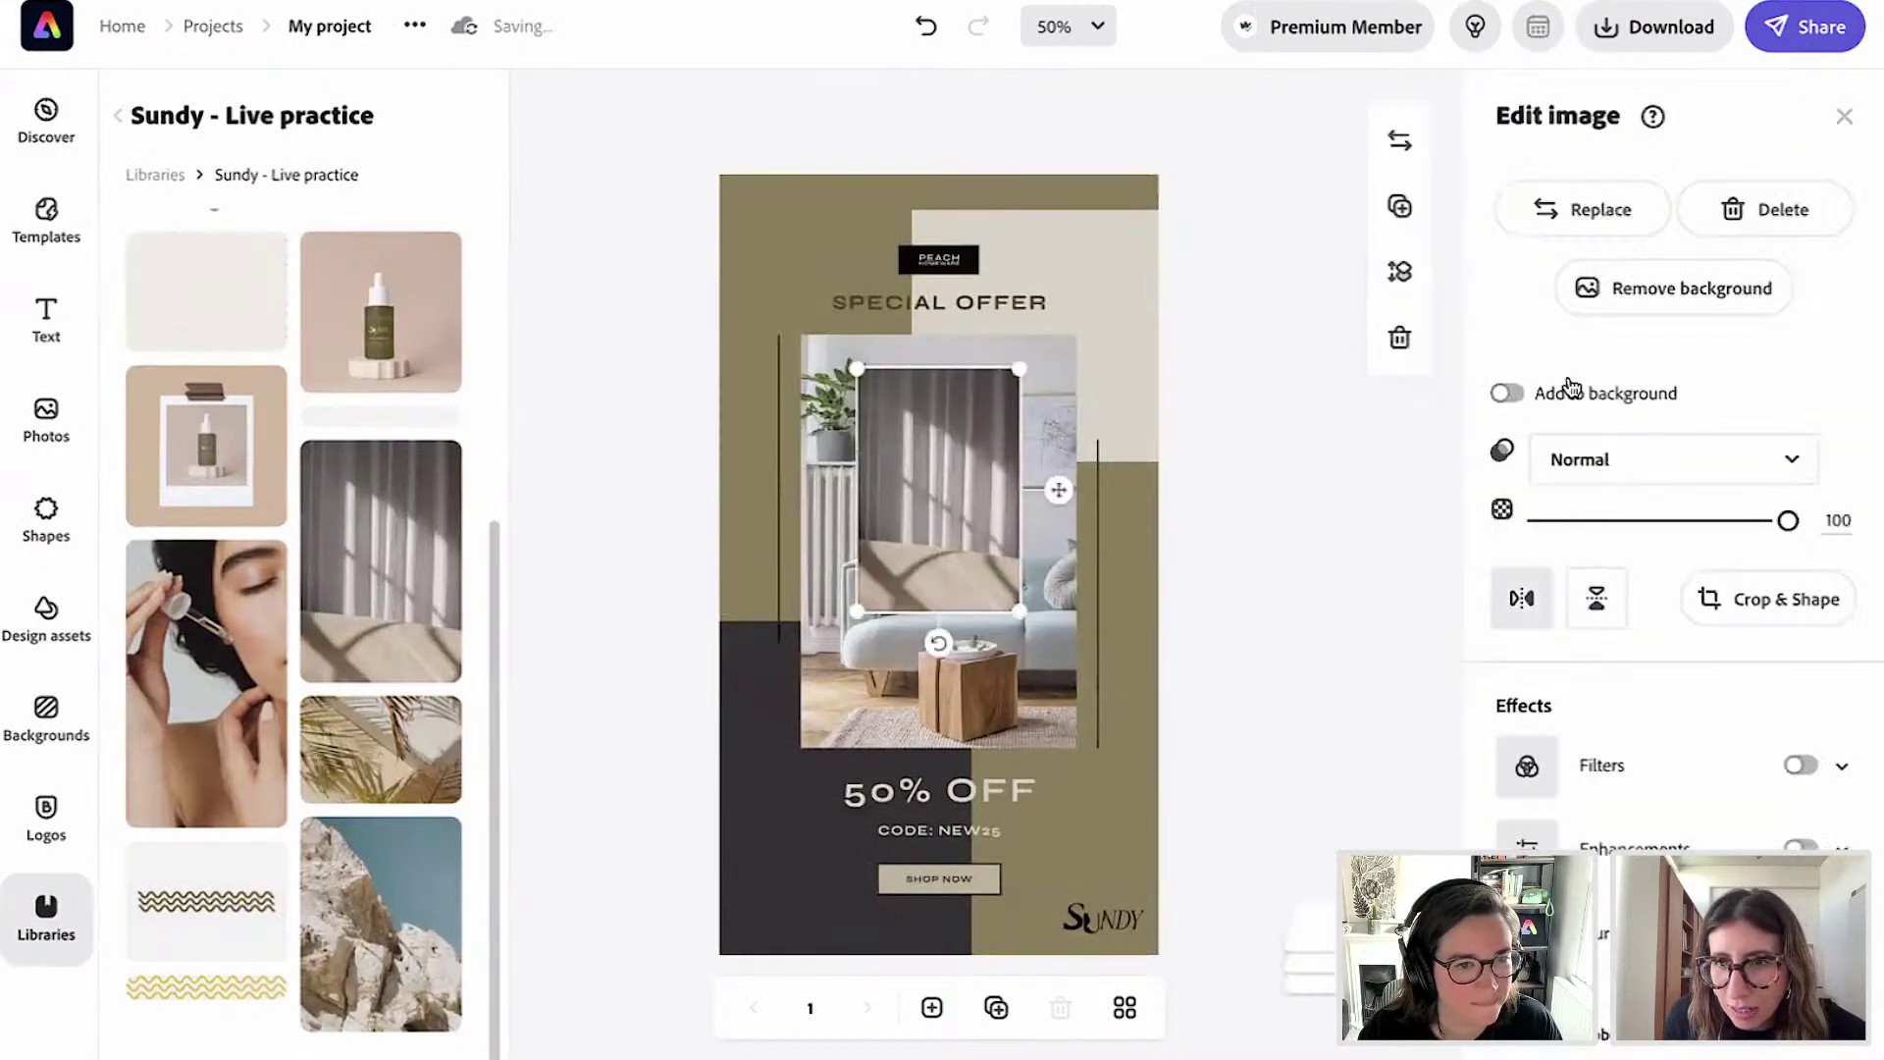
{"action": "left_click", "coordinate": [1506, 395]}
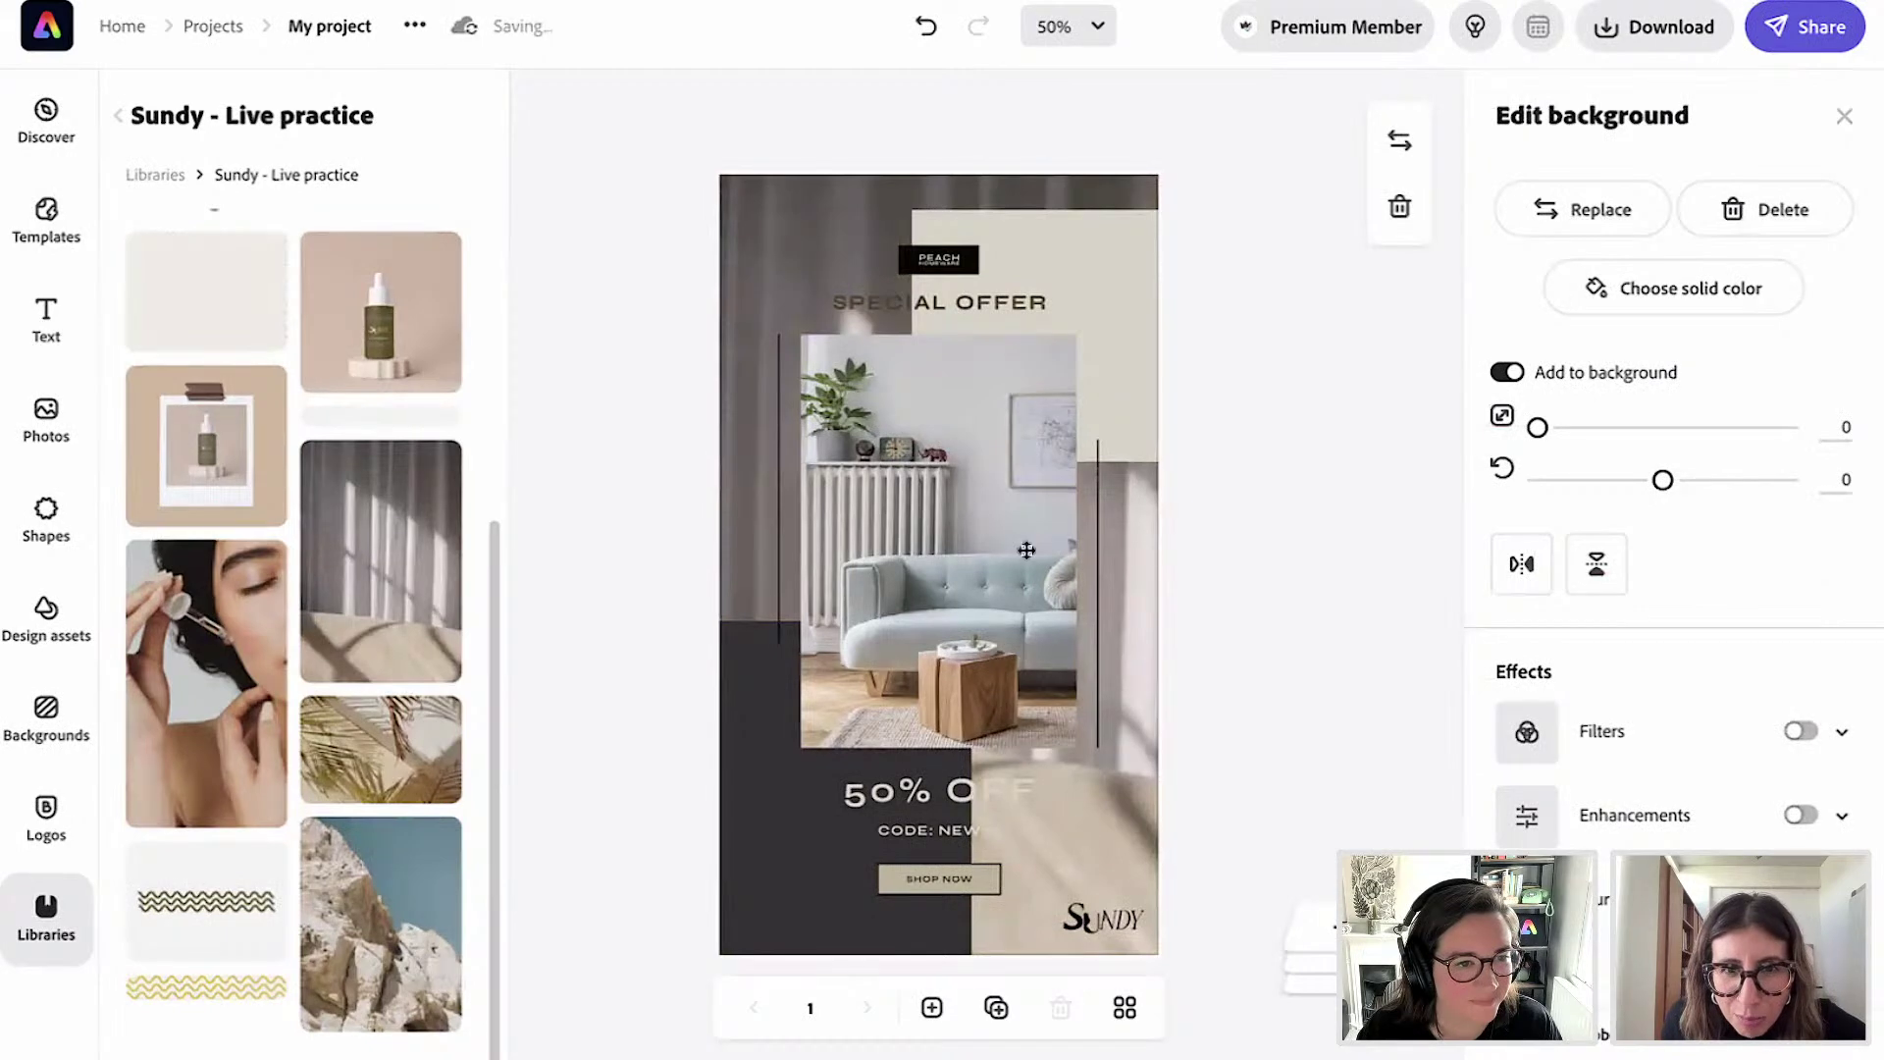
Delete the light beige block behind the heading and the black "PEACH" label with its text.
{"action": "left_click", "coordinate": [1130, 285]}
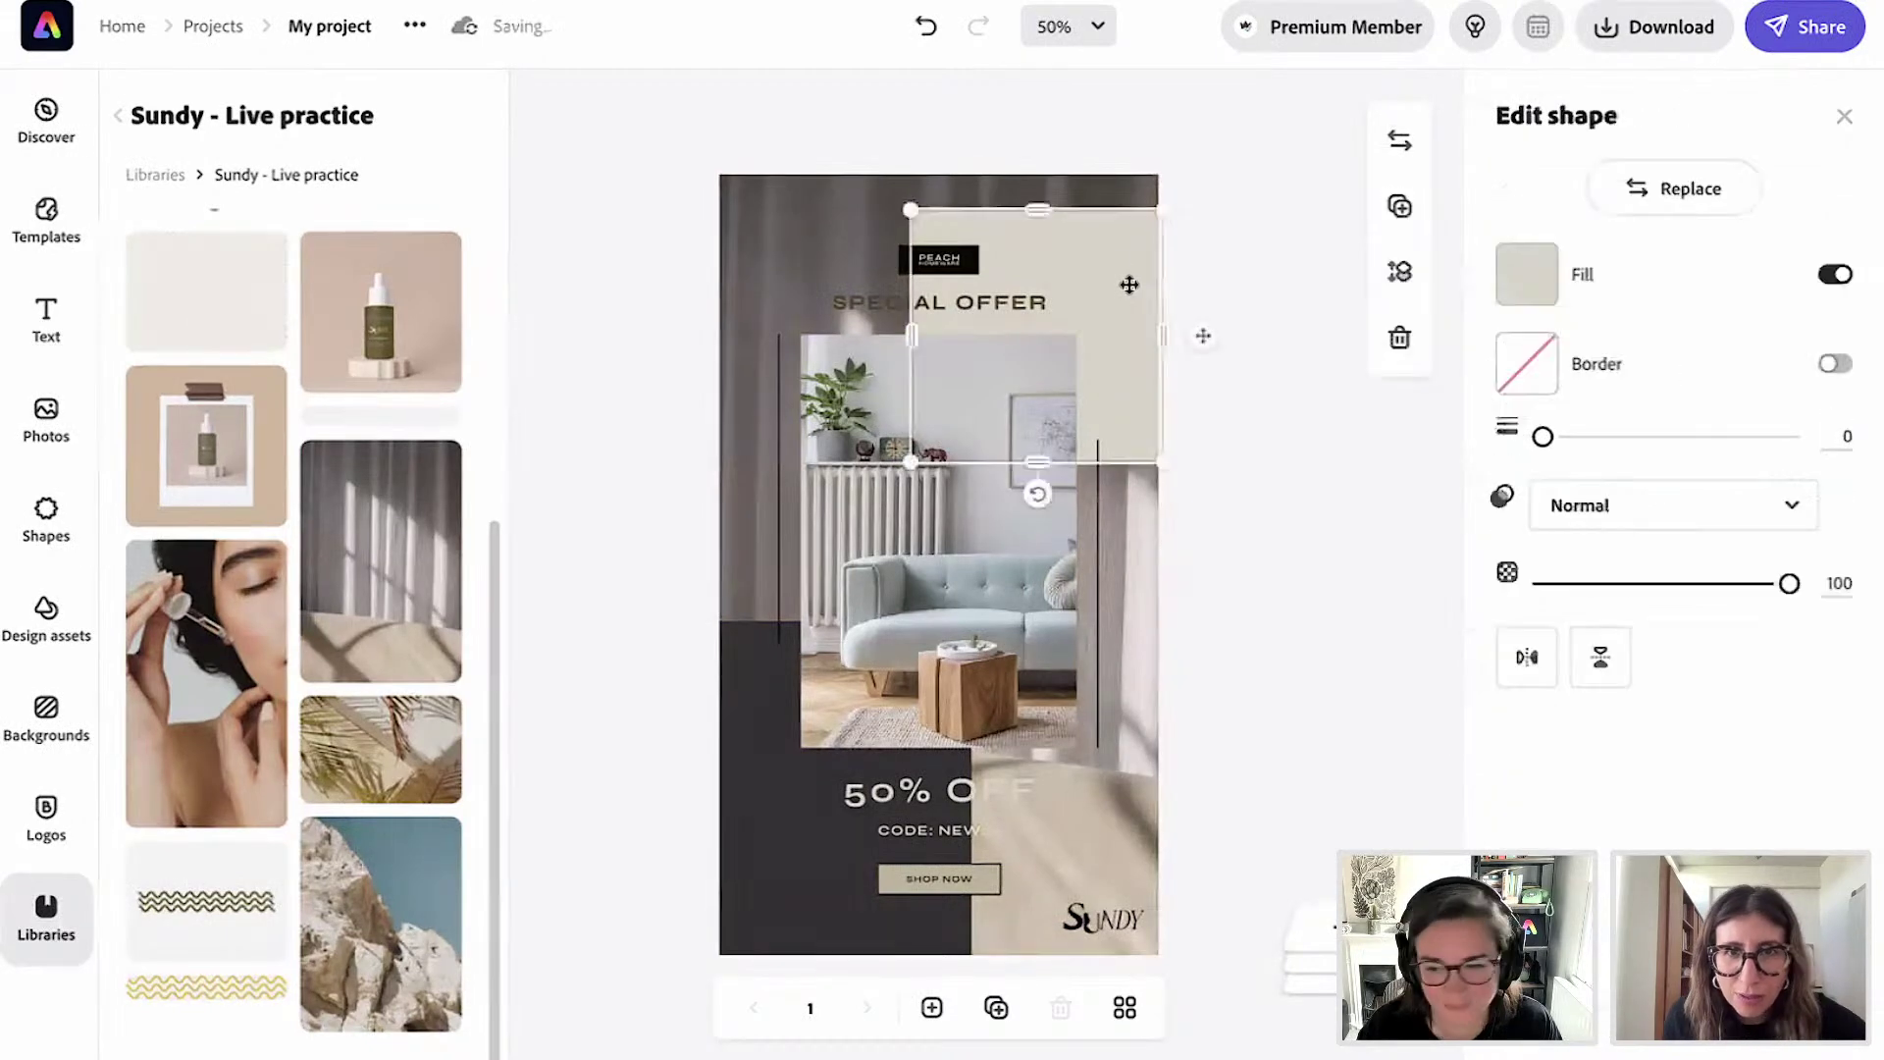
{"action": "key", "text": "Delete"}
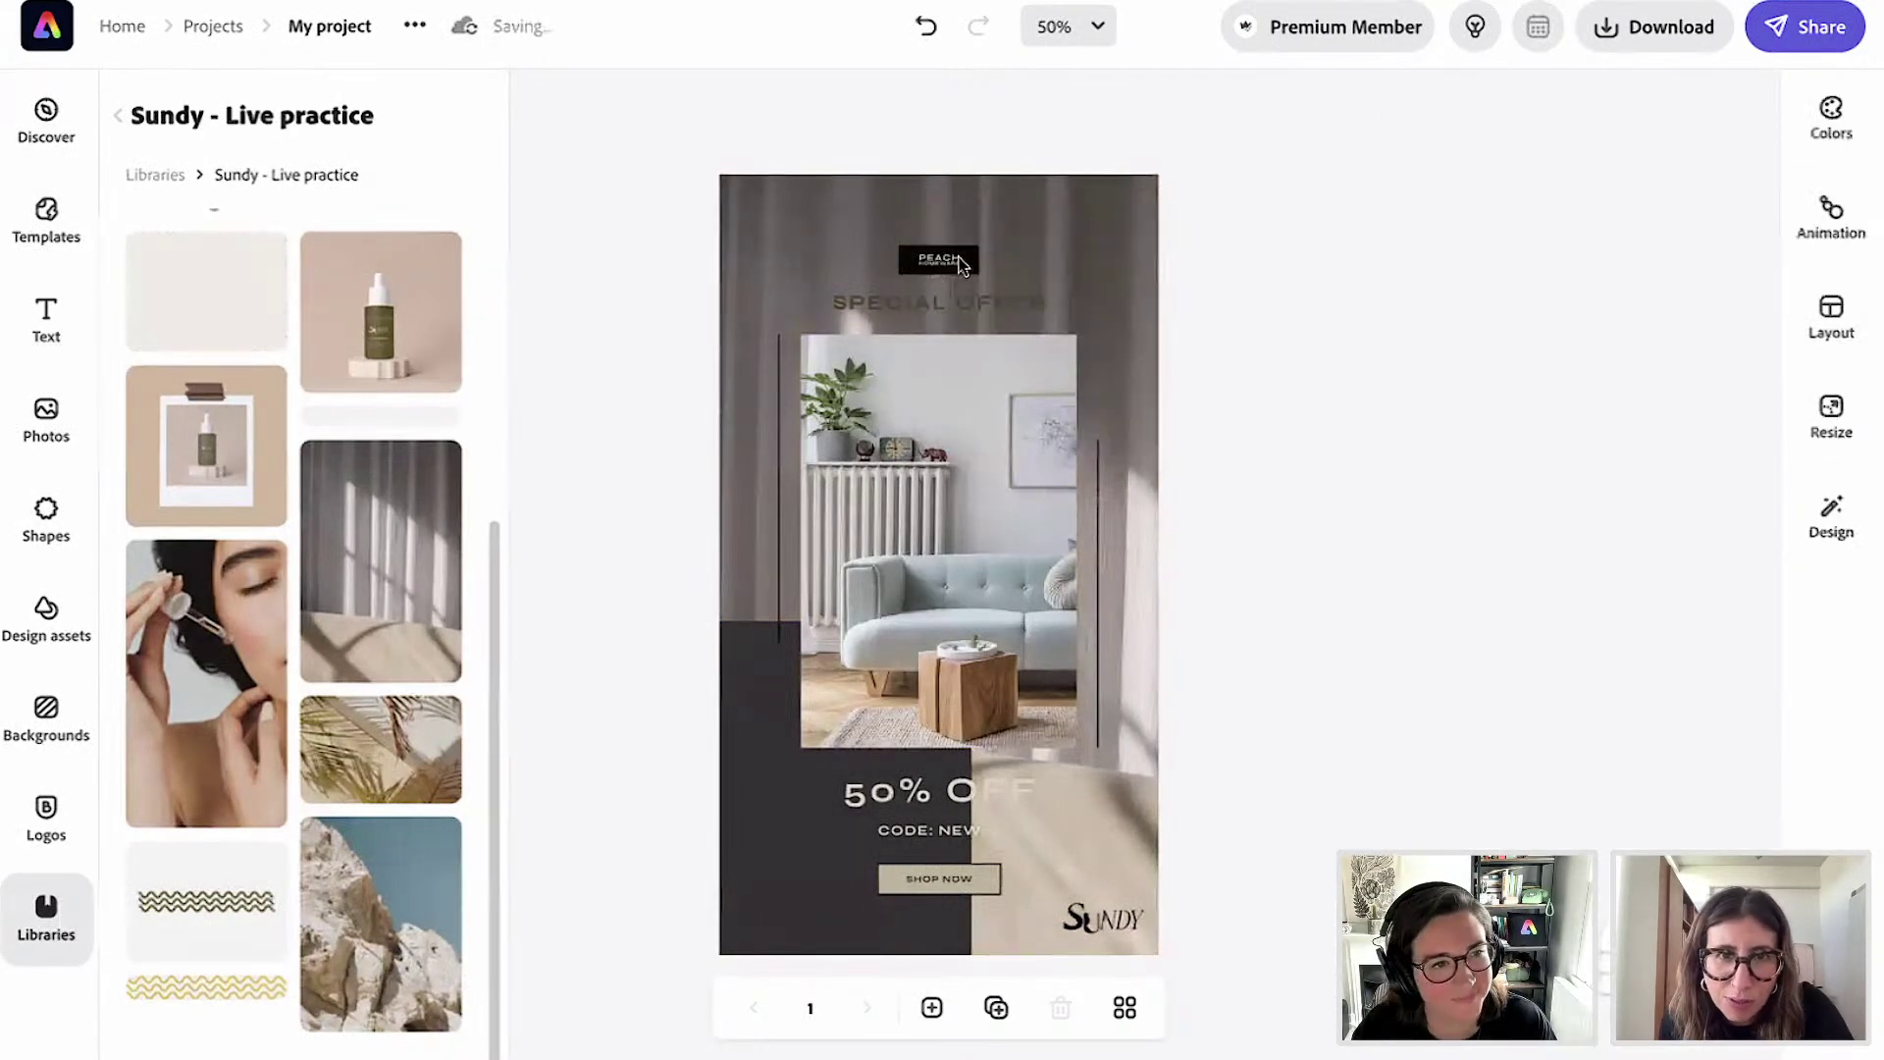
{"action": "left_click", "coordinate": [957, 259]}
{"action": "key", "text": "Delete"}
{"action": "left_click", "coordinate": [950, 265]}
{"action": "key", "text": "Delete"}
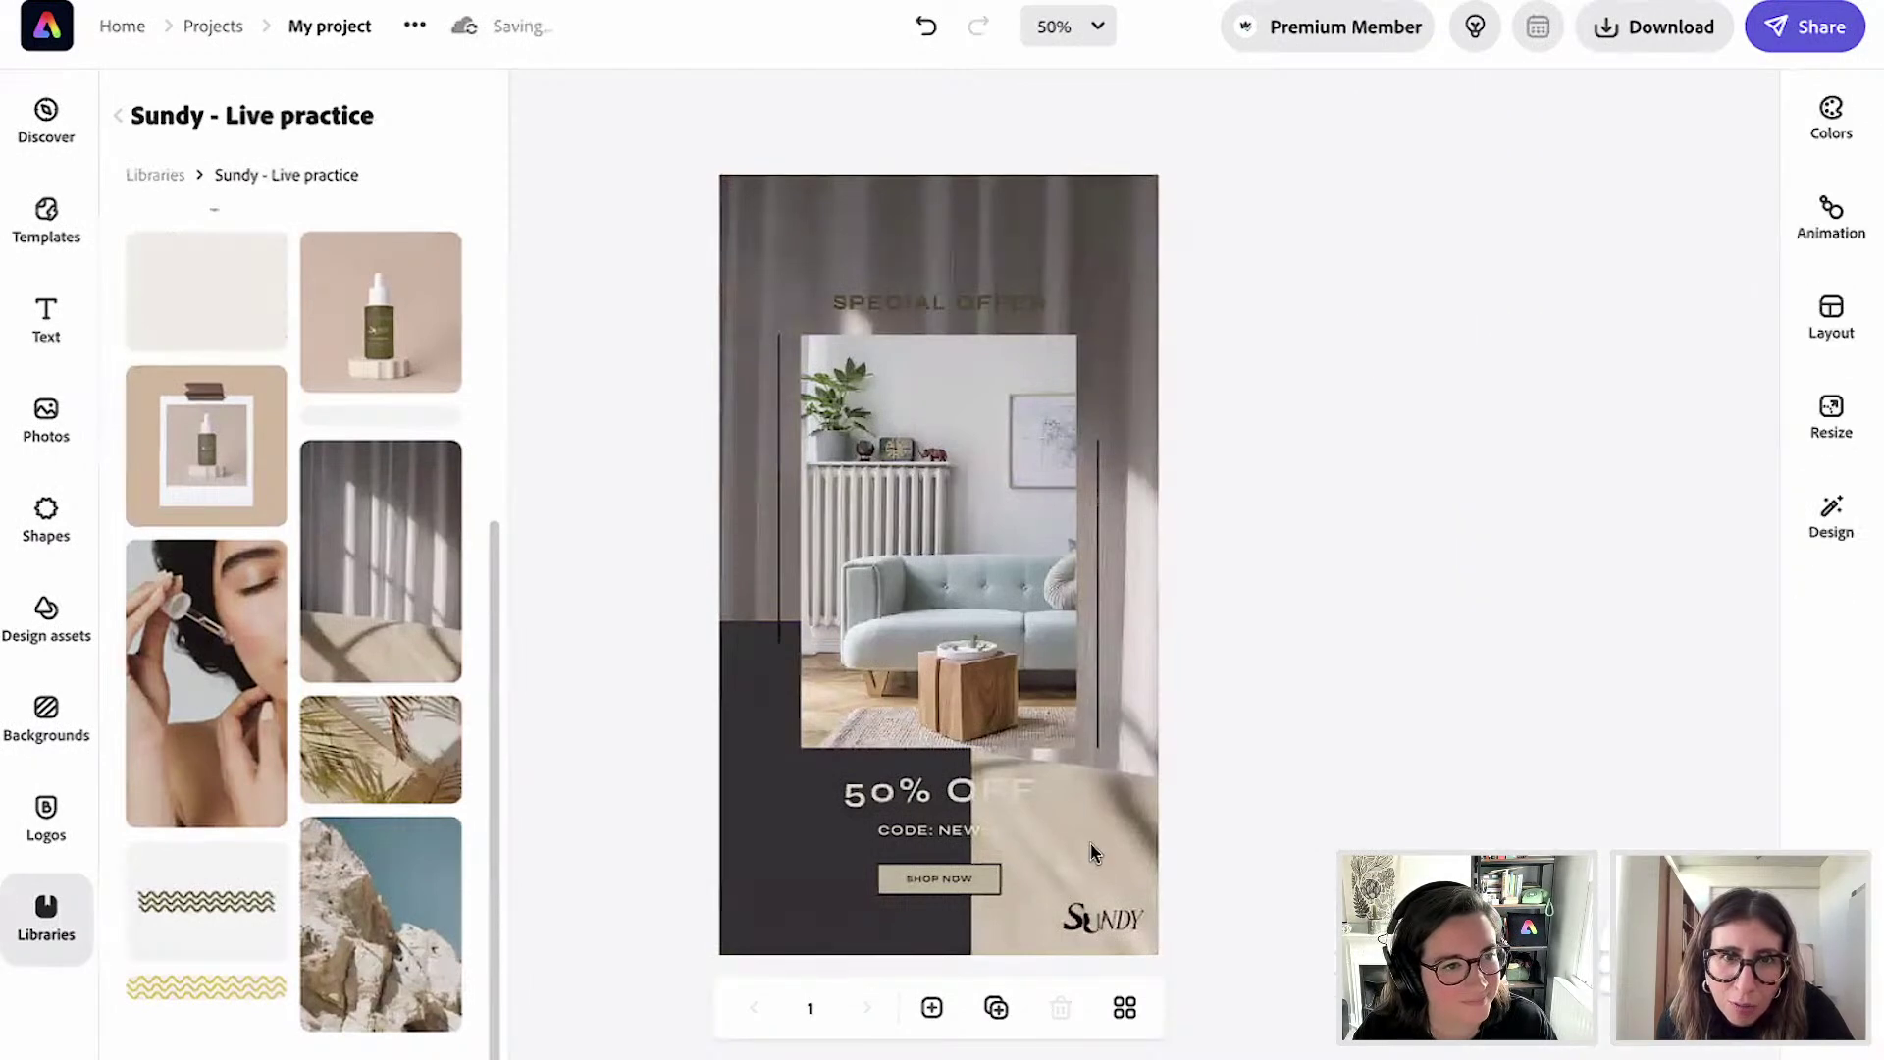
Delete the charcoal block in the lower part of the story and the two vertical lines beside the living-room photo.
{"action": "left_click", "coordinate": [768, 770]}
{"action": "key", "text": "Delete"}
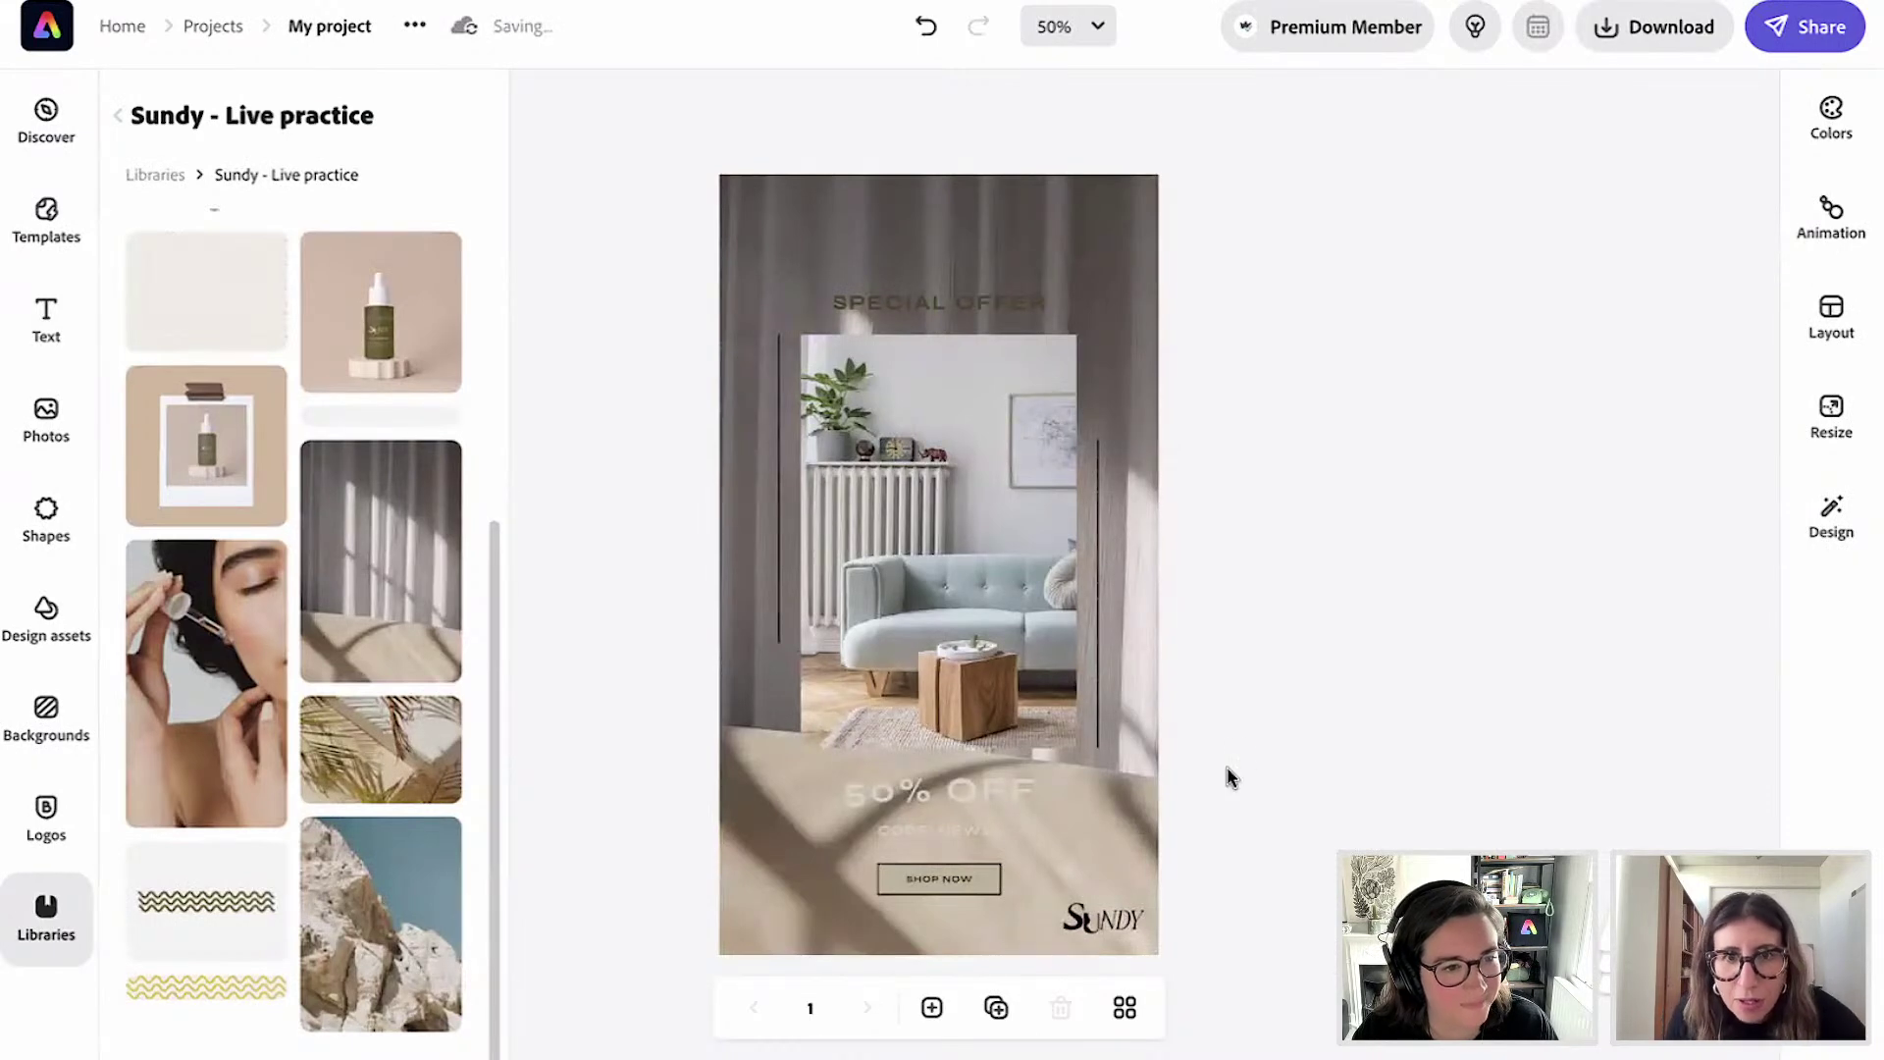
{"action": "left_click", "coordinate": [1098, 679]}
{"action": "key", "text": "Delete"}
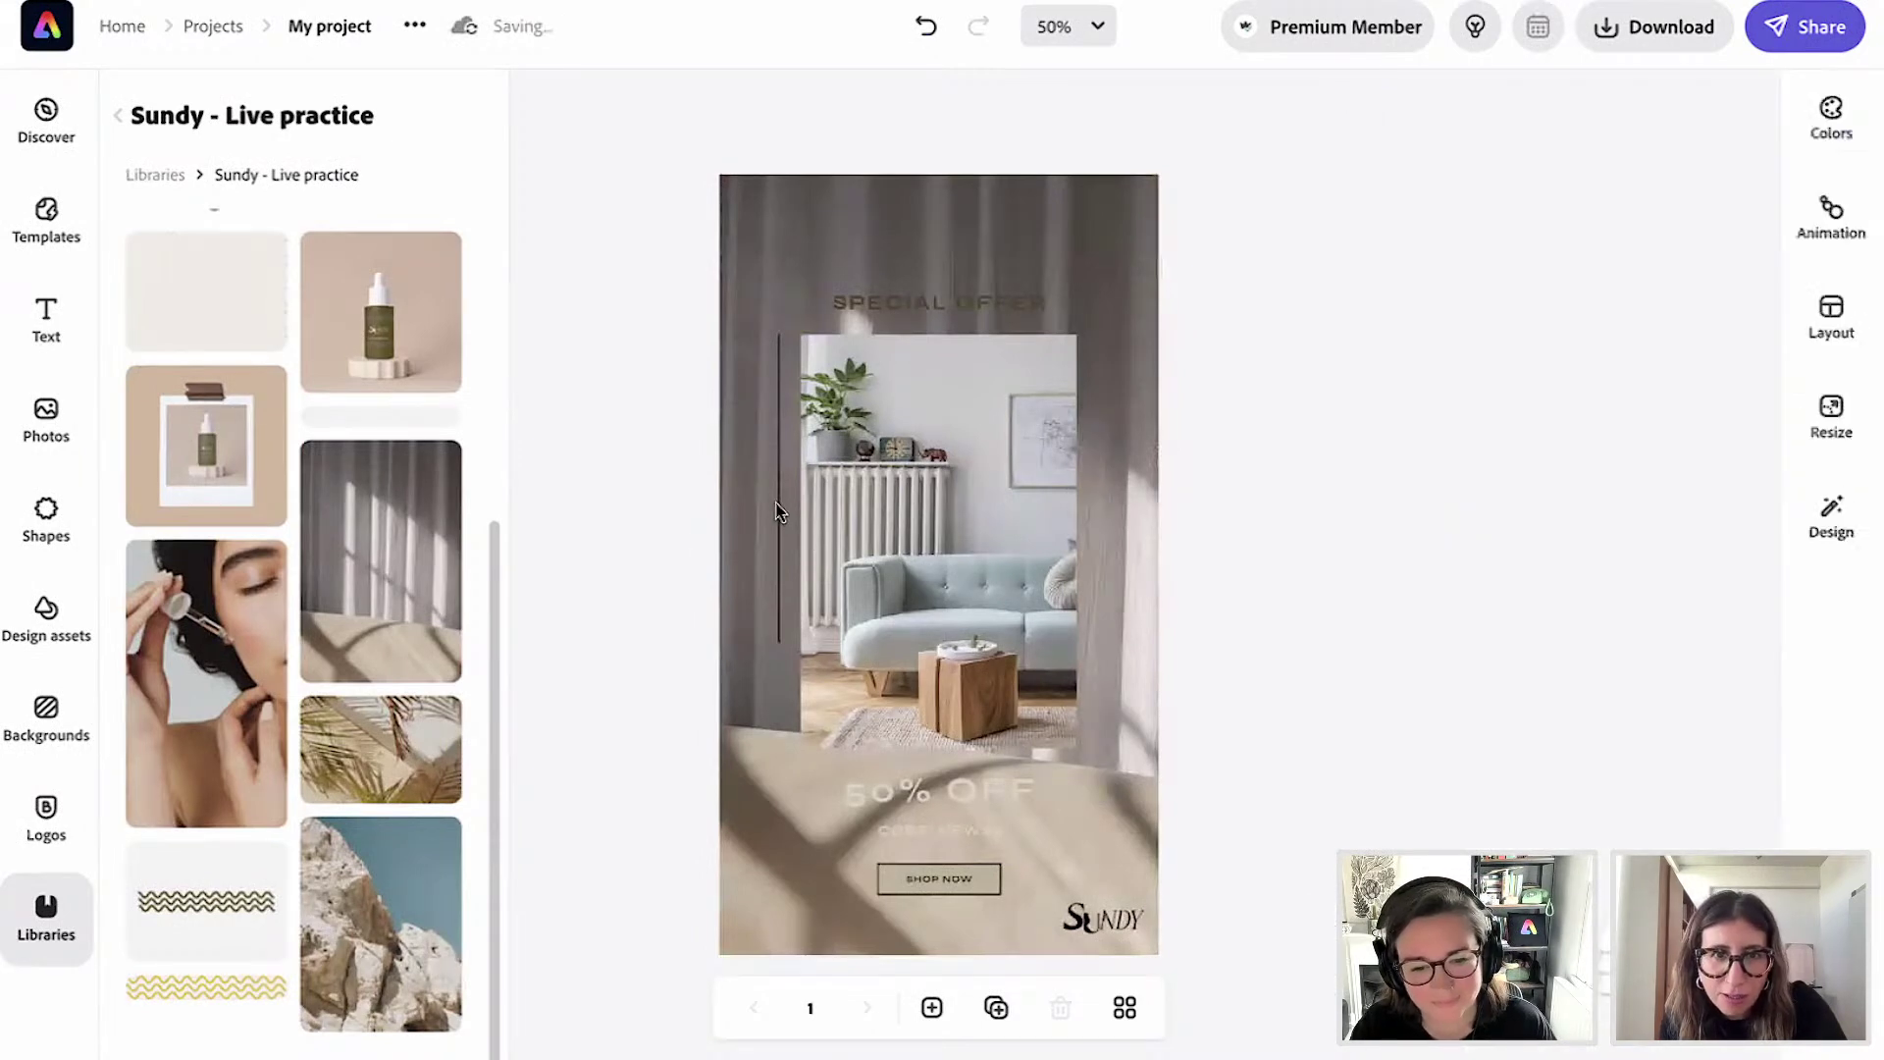
{"action": "left_click", "coordinate": [781, 509]}
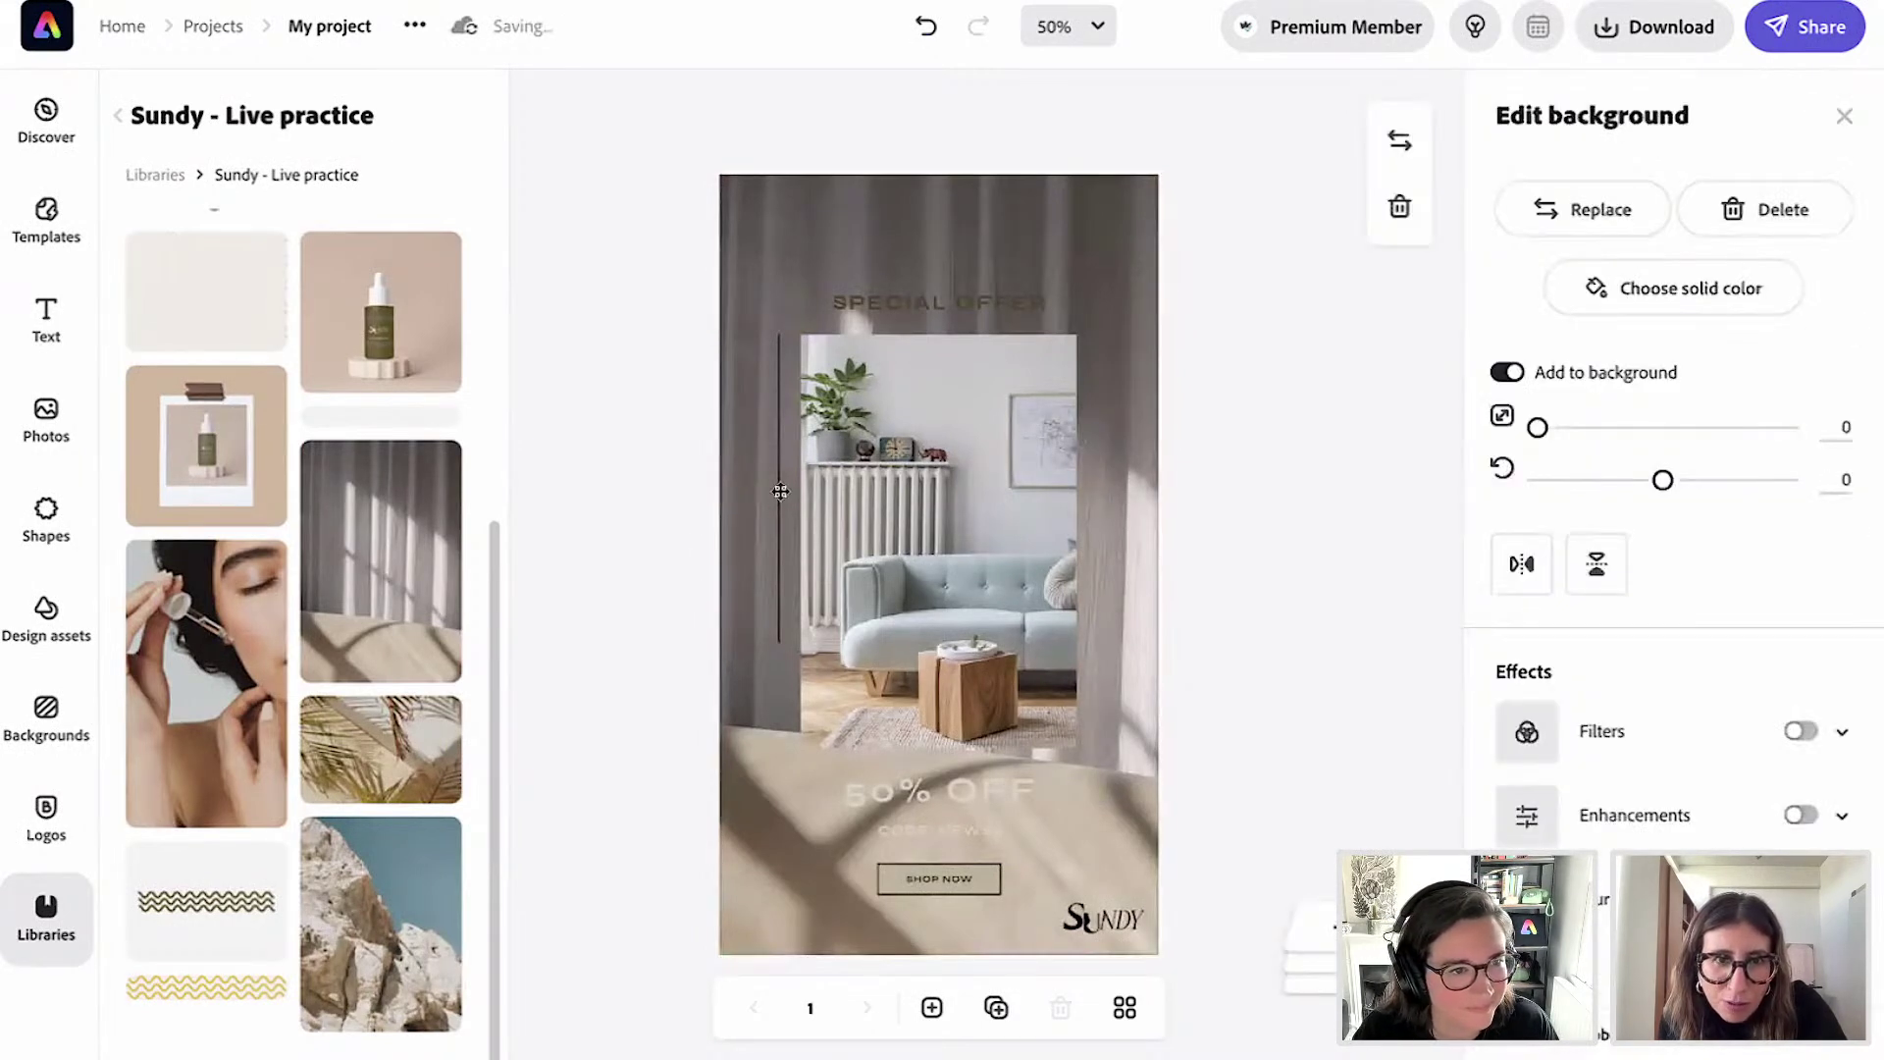
{"action": "left_click", "coordinate": [781, 491]}
{"action": "key", "text": "Delete"}
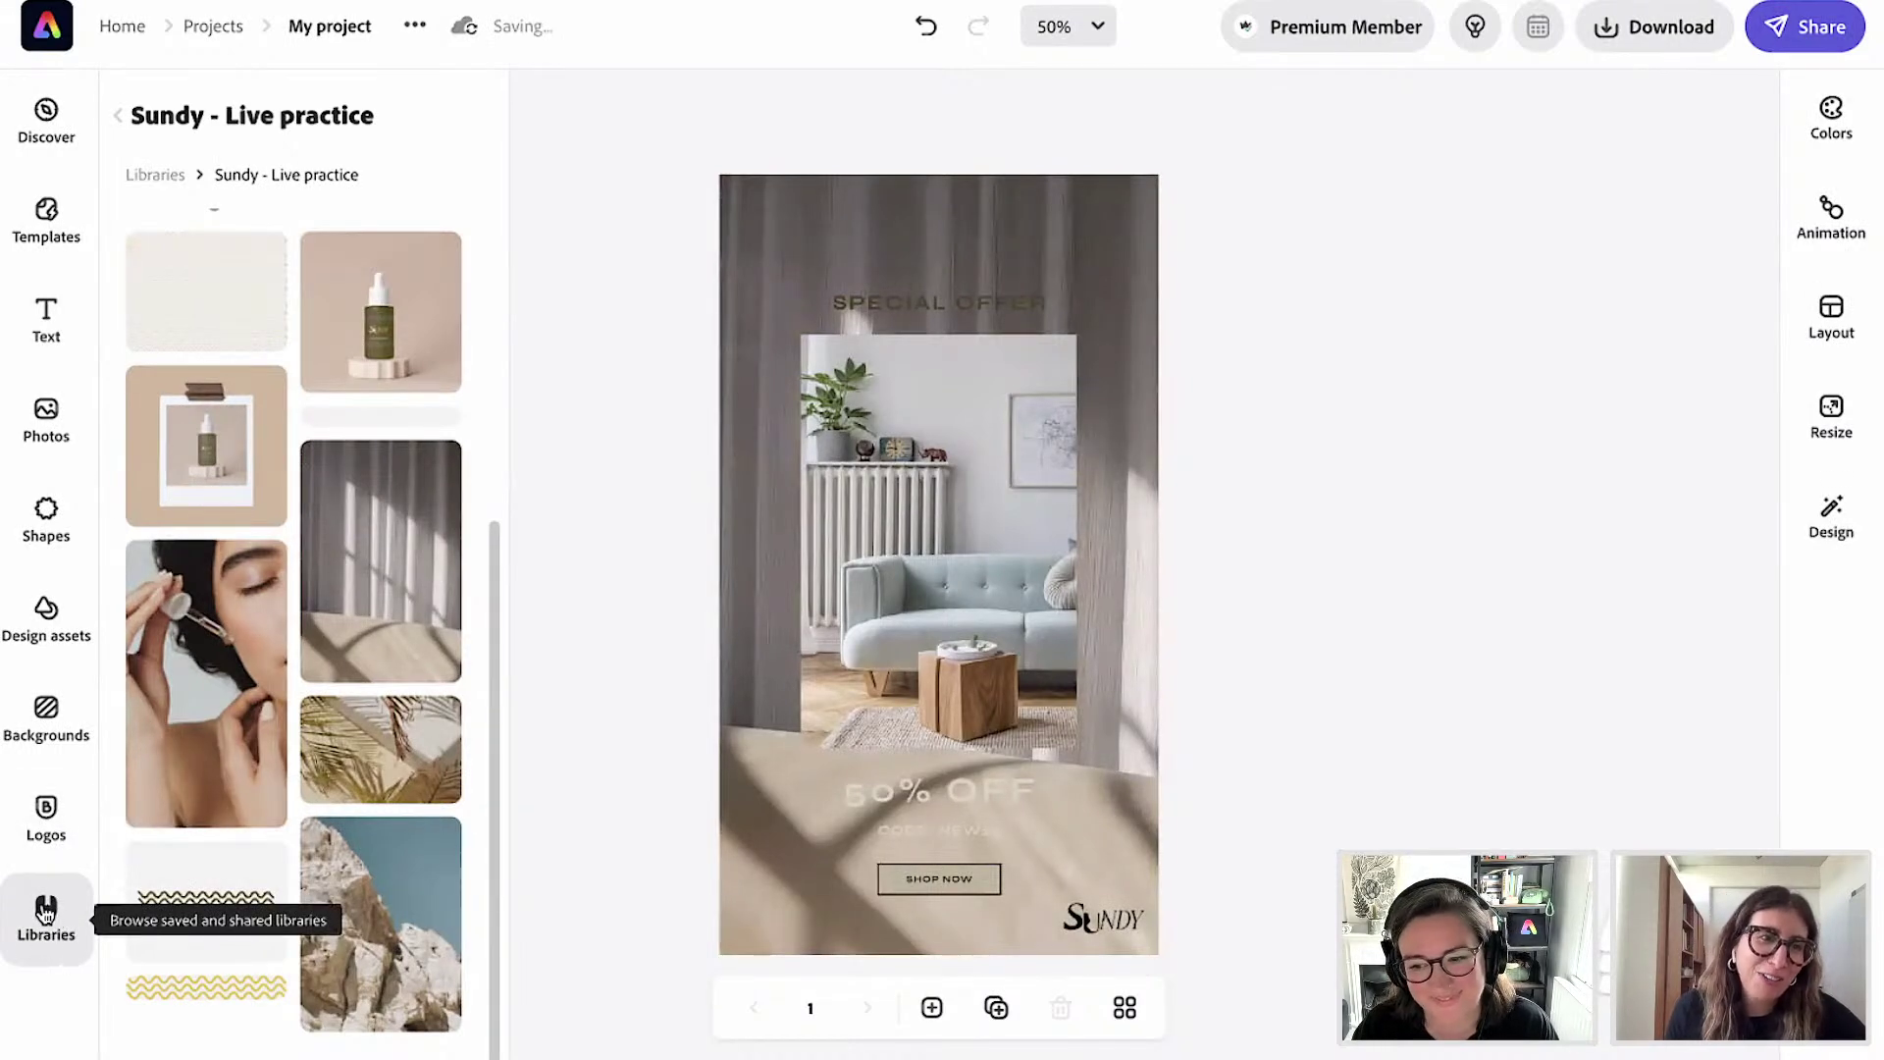
Add the peach wavy-line graphic from the "Sundy - Adobe Live" library assets to the story, near the heading.
{"action": "scroll", "coordinate": [207, 453], "scroll_direction": "up", "scroll_amount": 5}
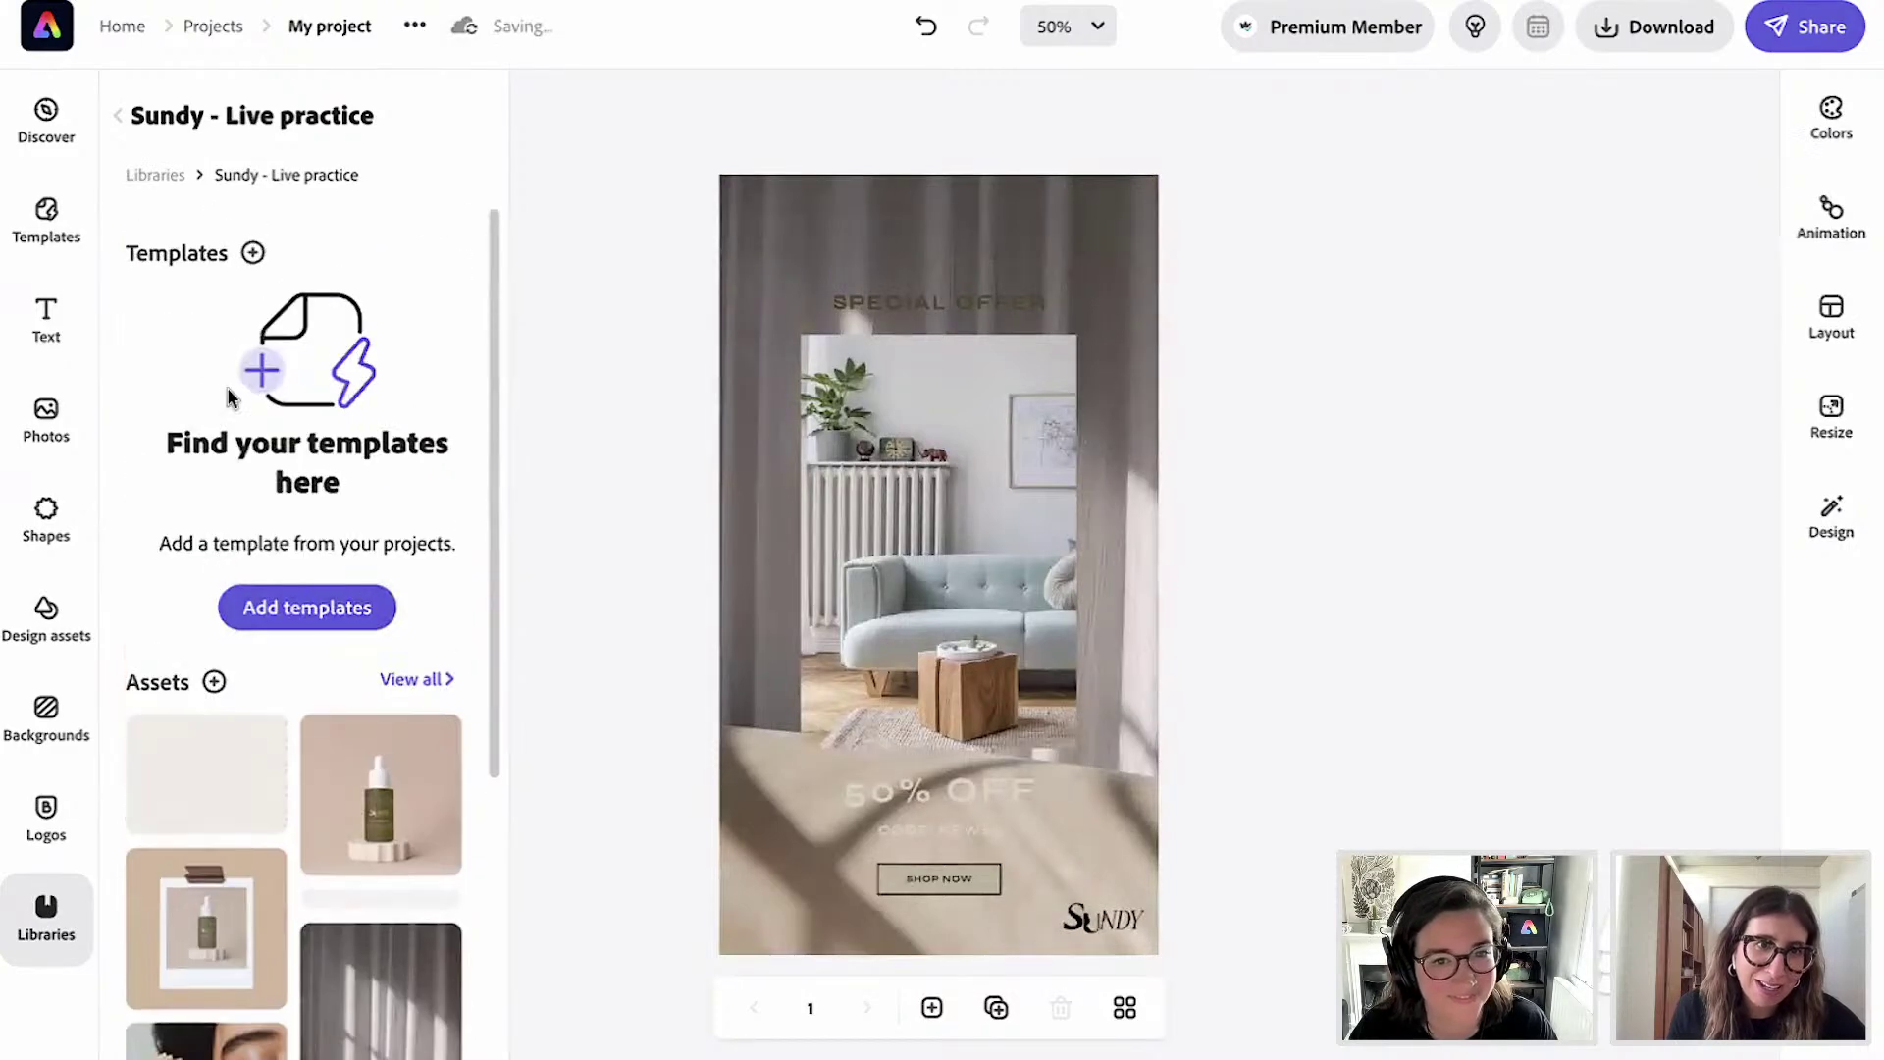
{"action": "left_click", "coordinate": [46, 206]}
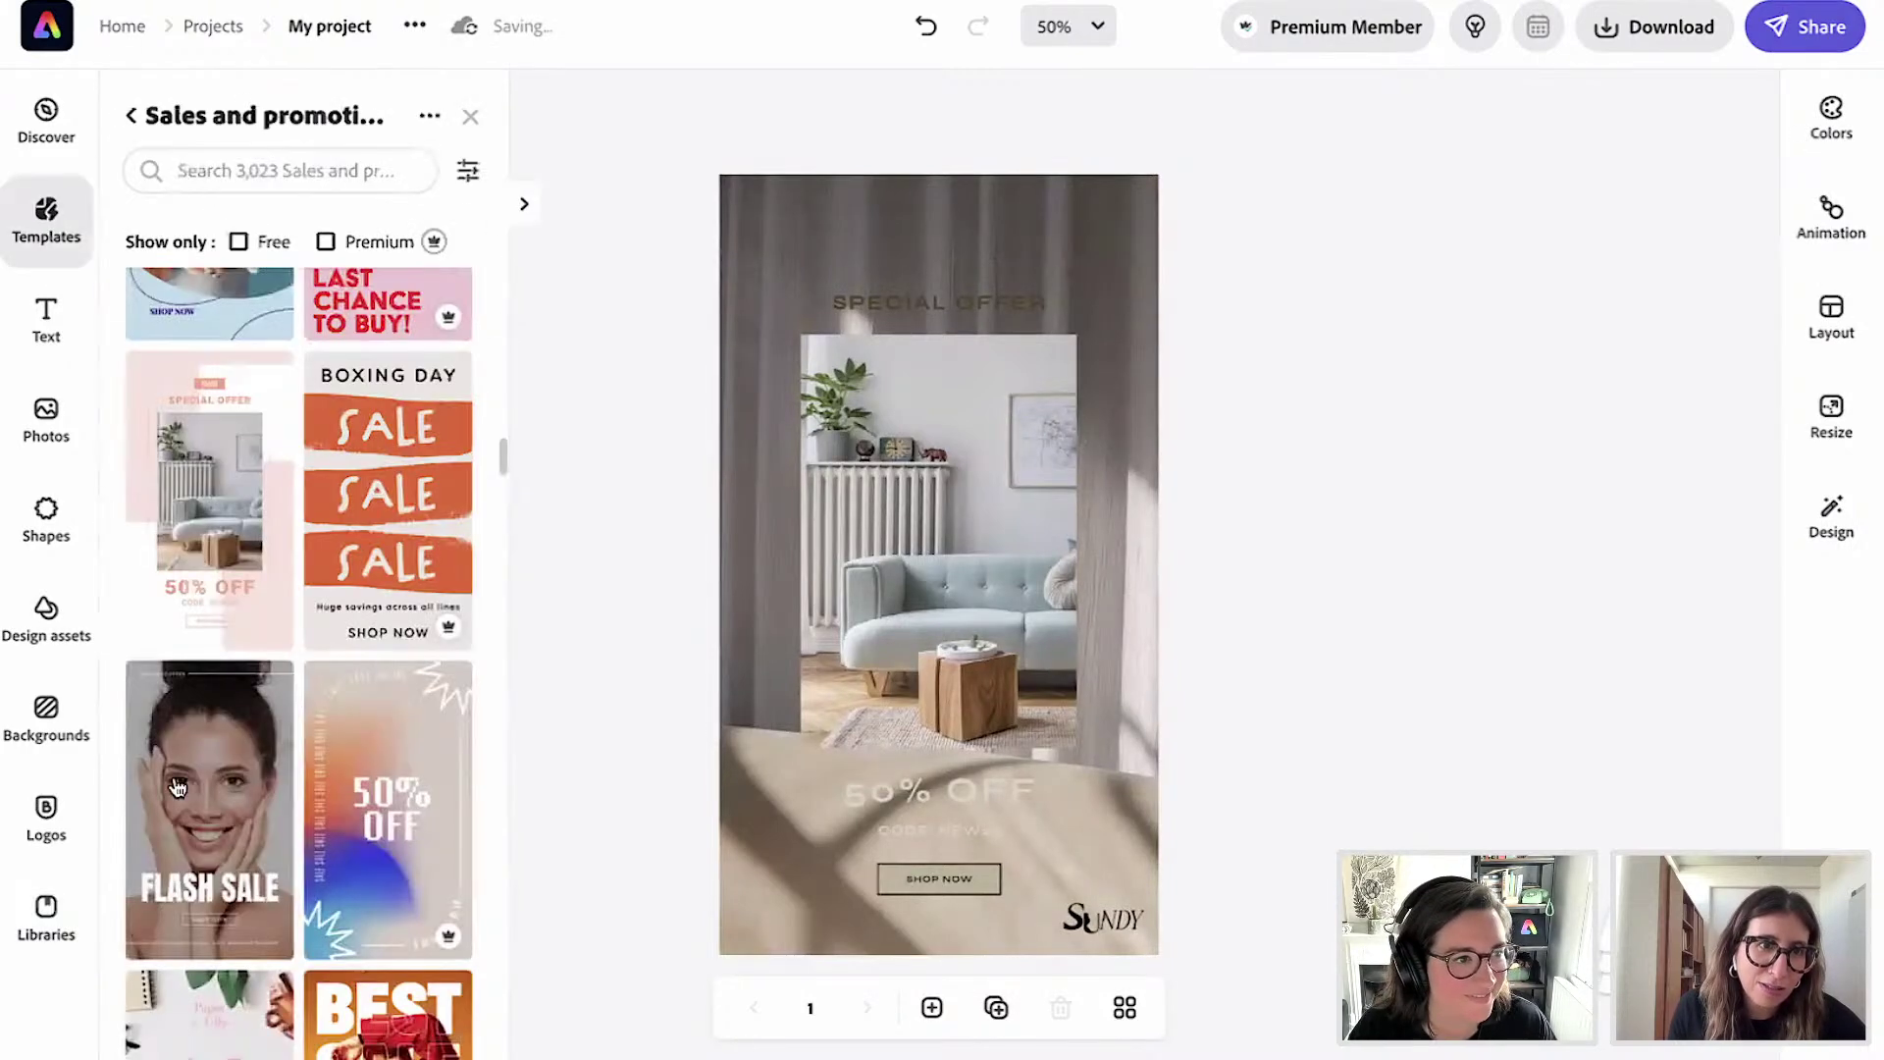
{"action": "left_click", "coordinate": [42, 918]}
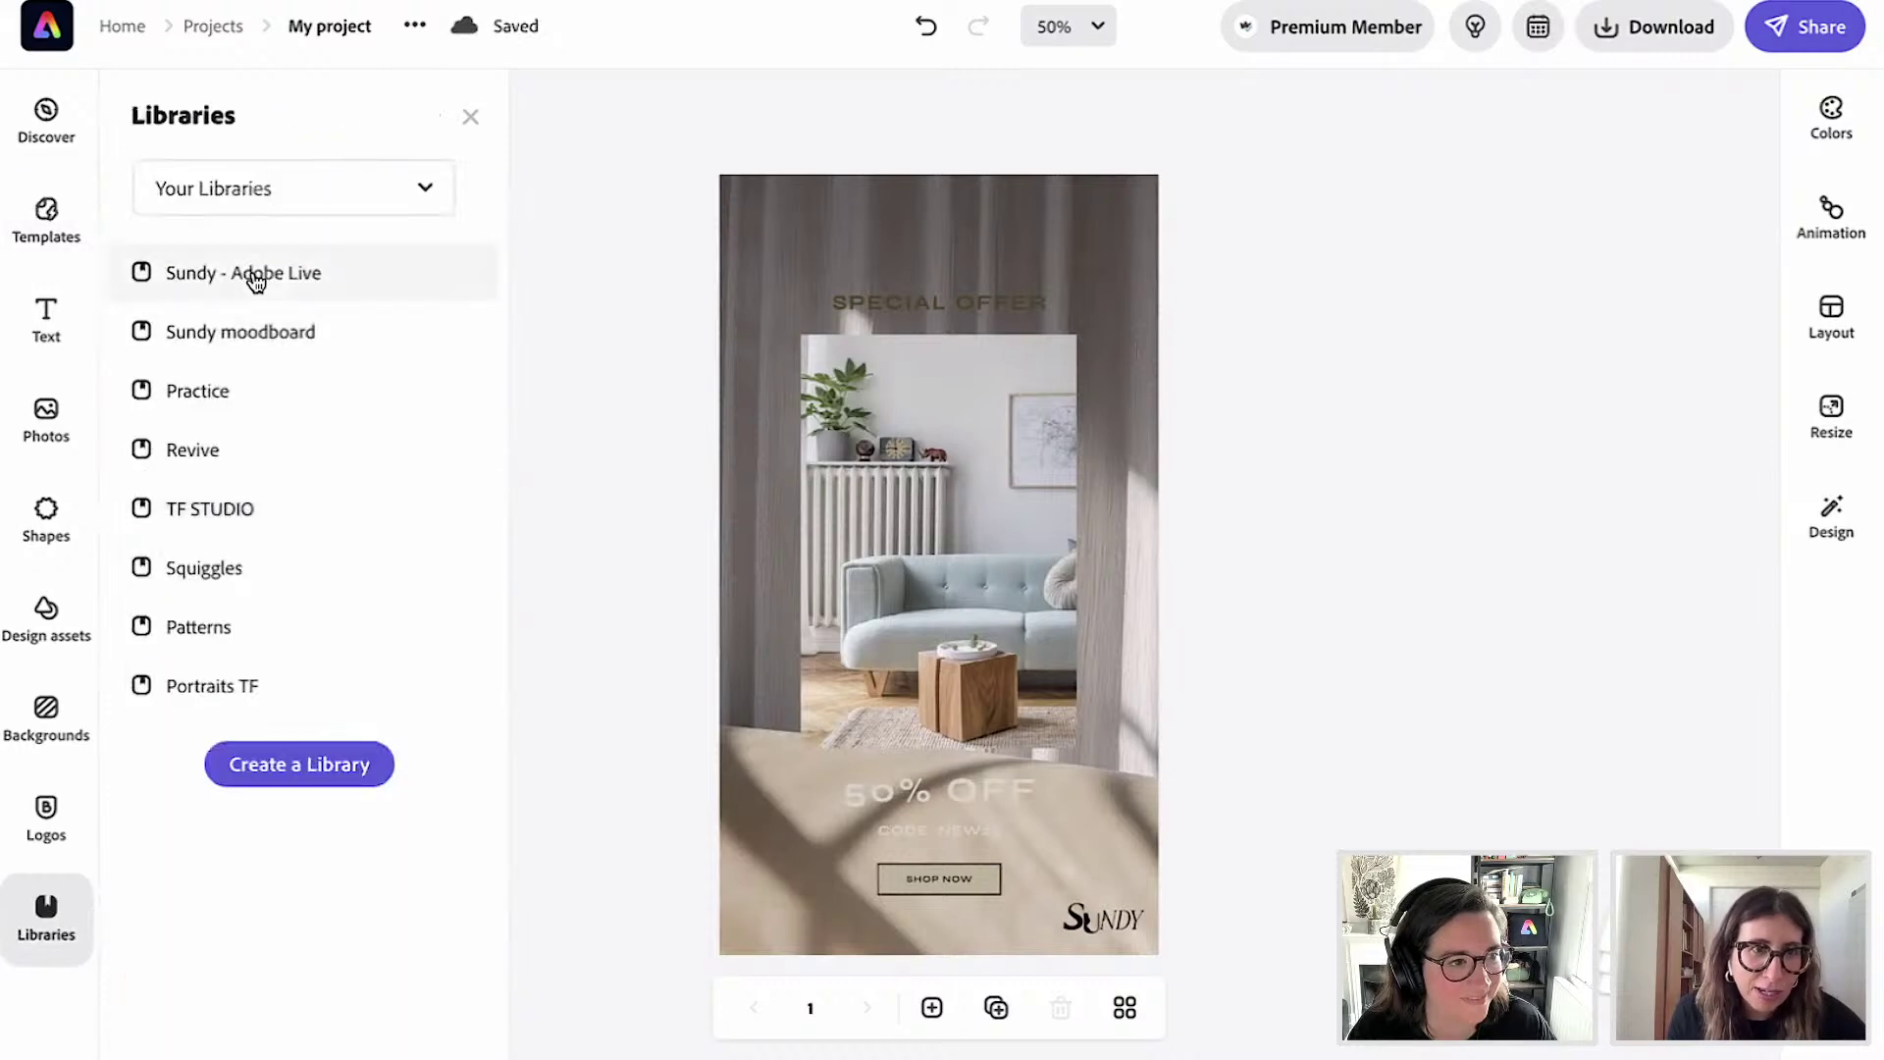
{"action": "left_click", "coordinate": [254, 278]}
{"action": "scroll", "coordinate": [363, 781], "scroll_direction": "down", "scroll_amount": 1}
{"action": "scroll", "coordinate": [368, 743], "scroll_direction": "down", "scroll_amount": 4}
{"action": "left_click", "coordinate": [417, 218]}
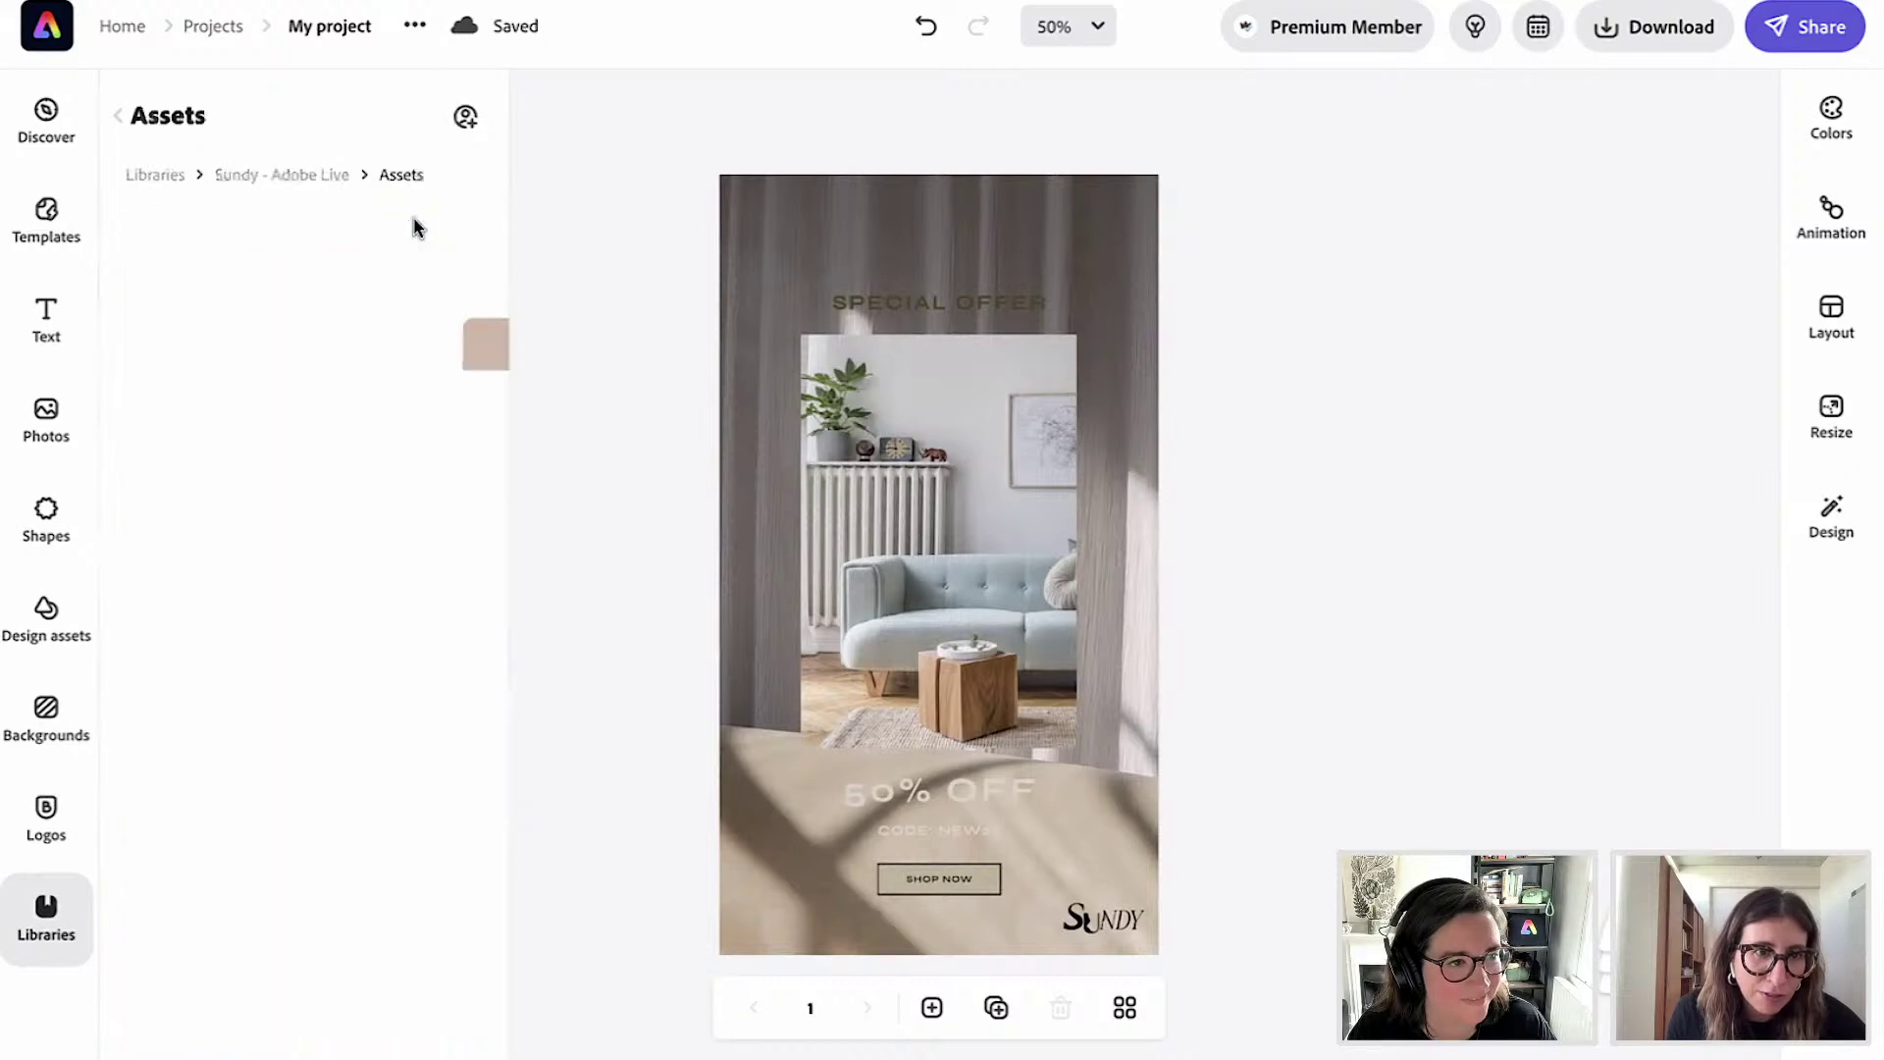
{"action": "scroll", "coordinate": [361, 853], "scroll_direction": "down", "scroll_amount": 5}
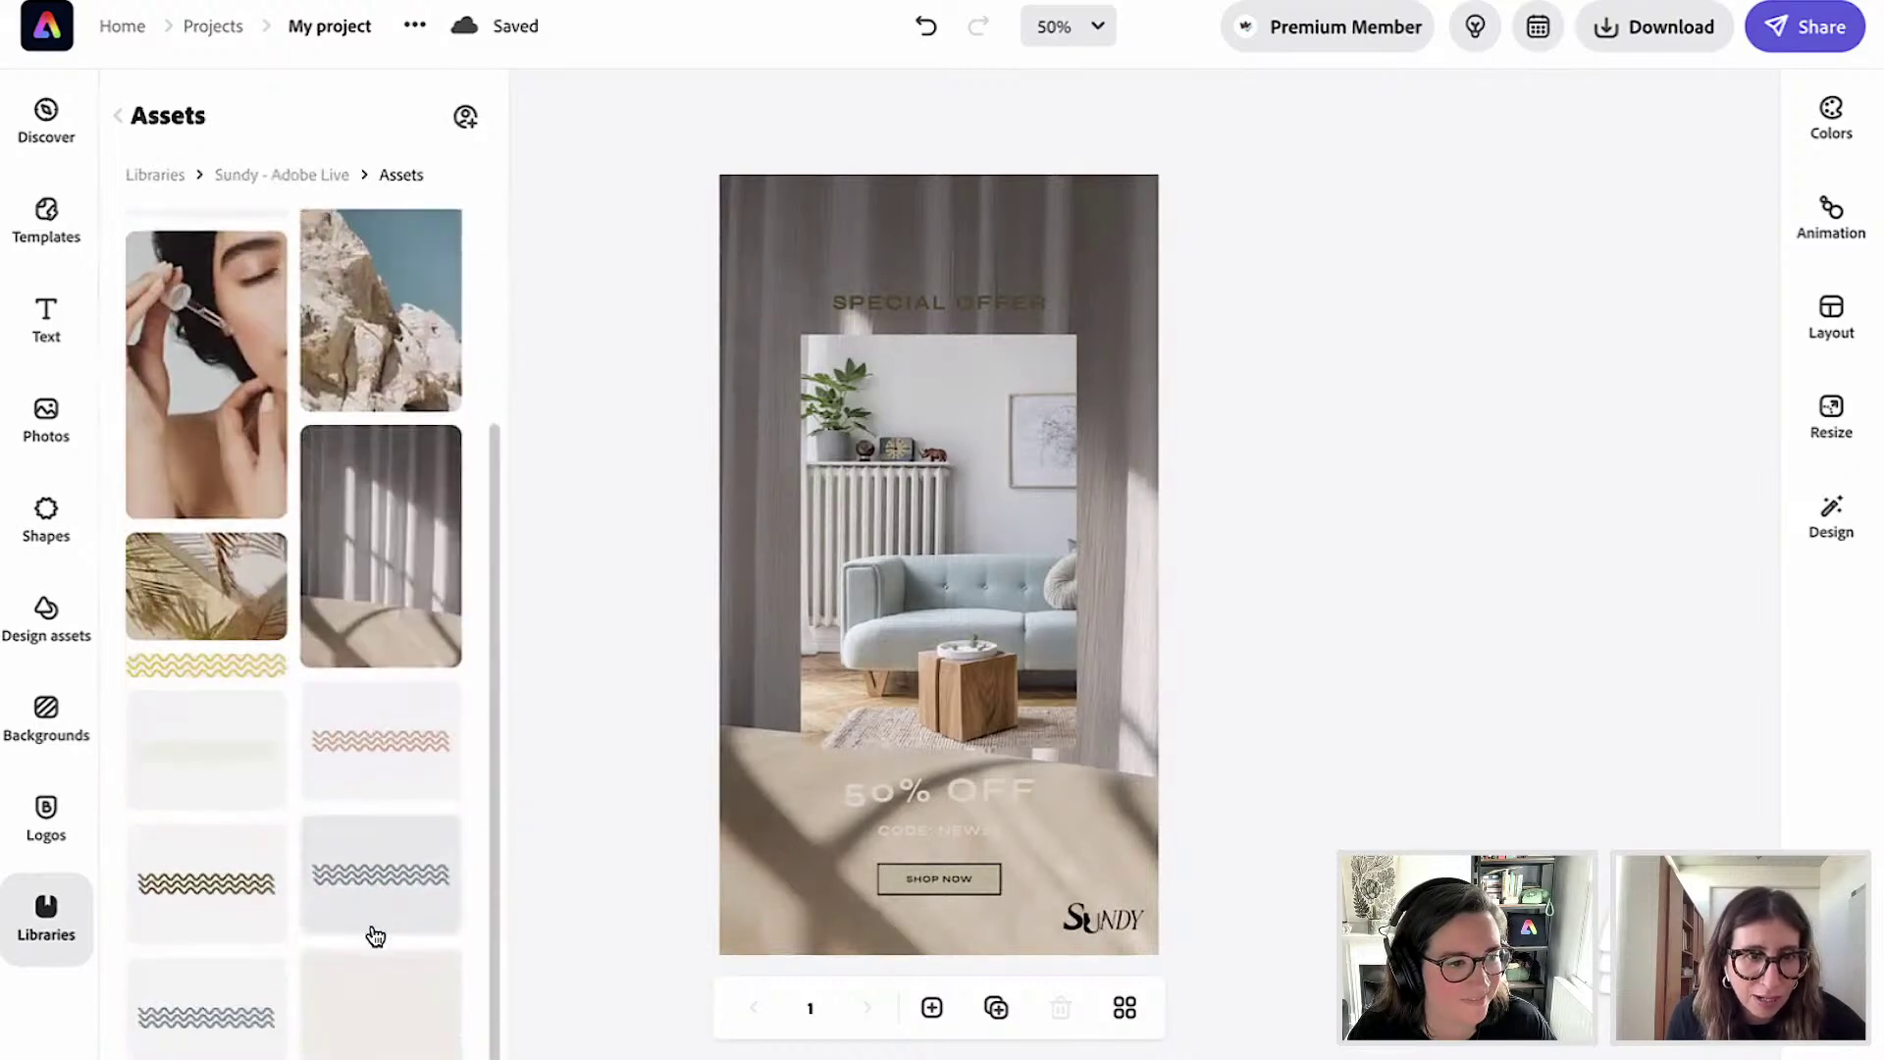
{"action": "scroll", "coordinate": [375, 935], "scroll_direction": "down", "scroll_amount": 1}
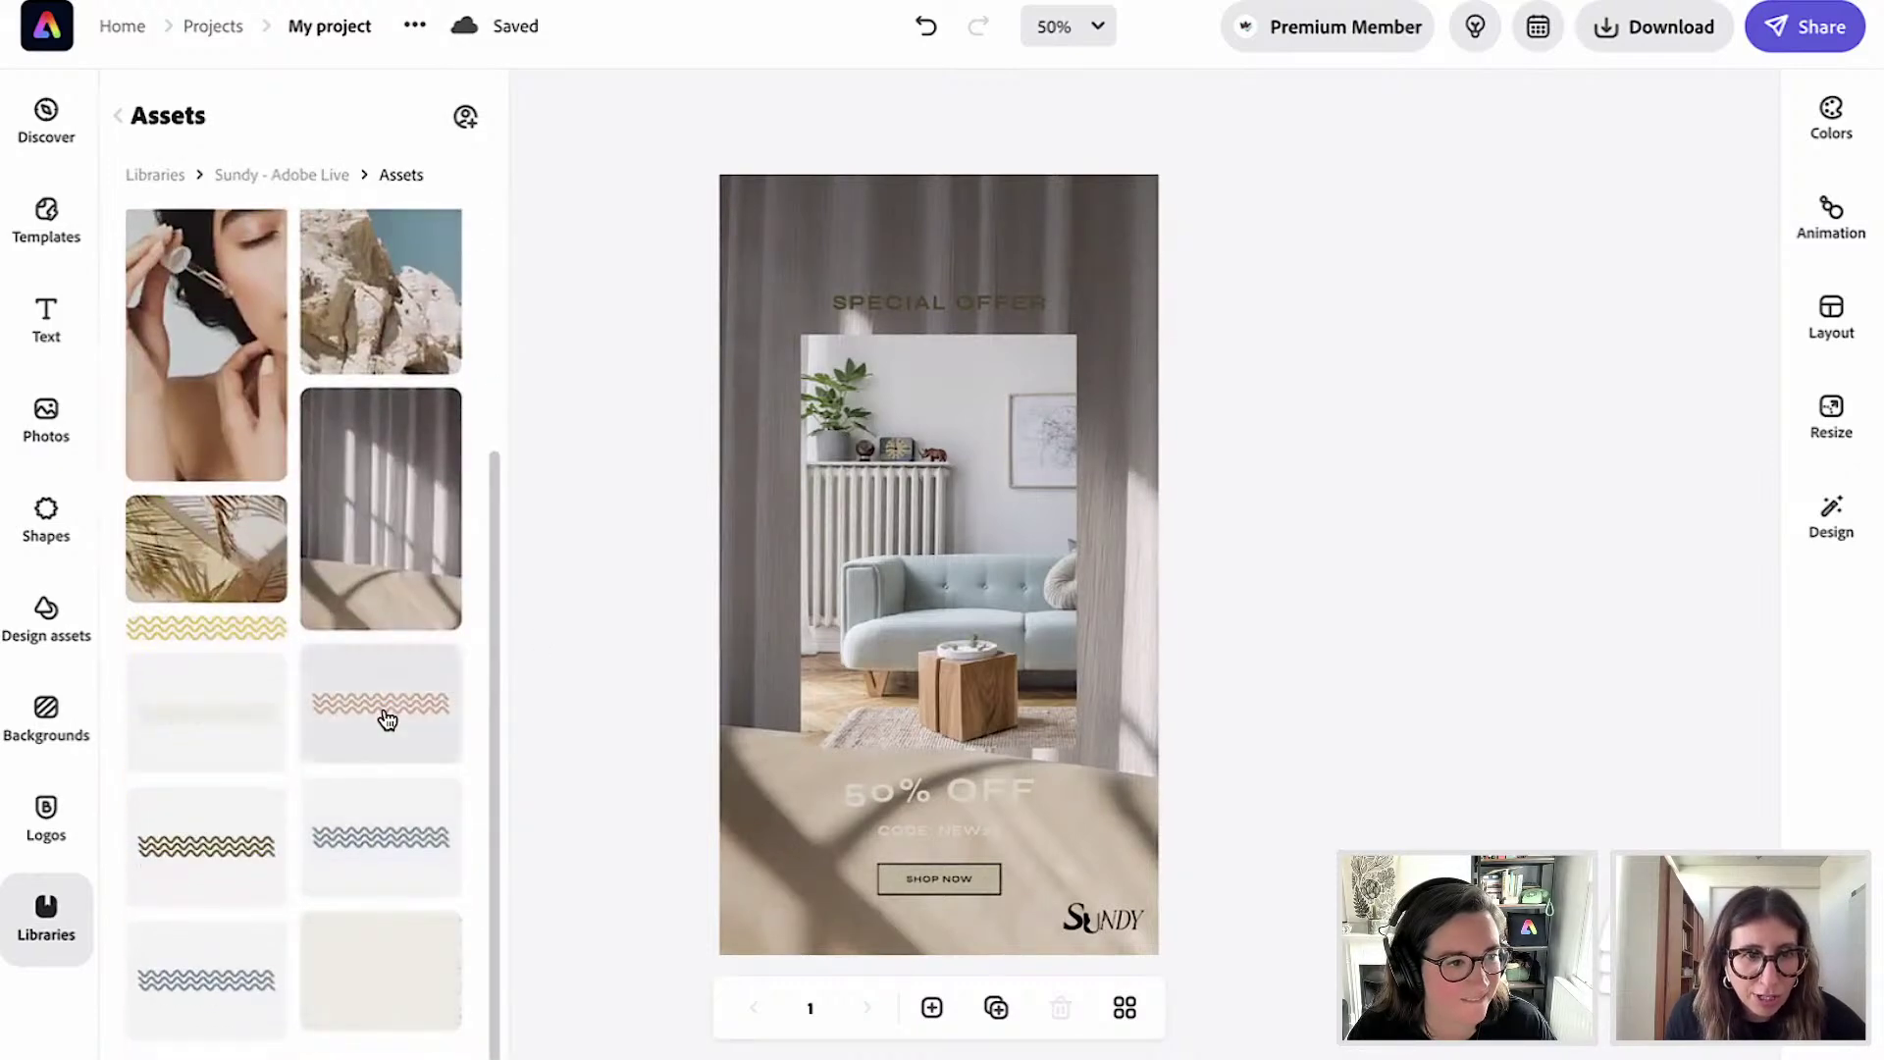
{"action": "left_click_drag", "start_coordinate": [387, 725], "coordinate": [1119, 324]}
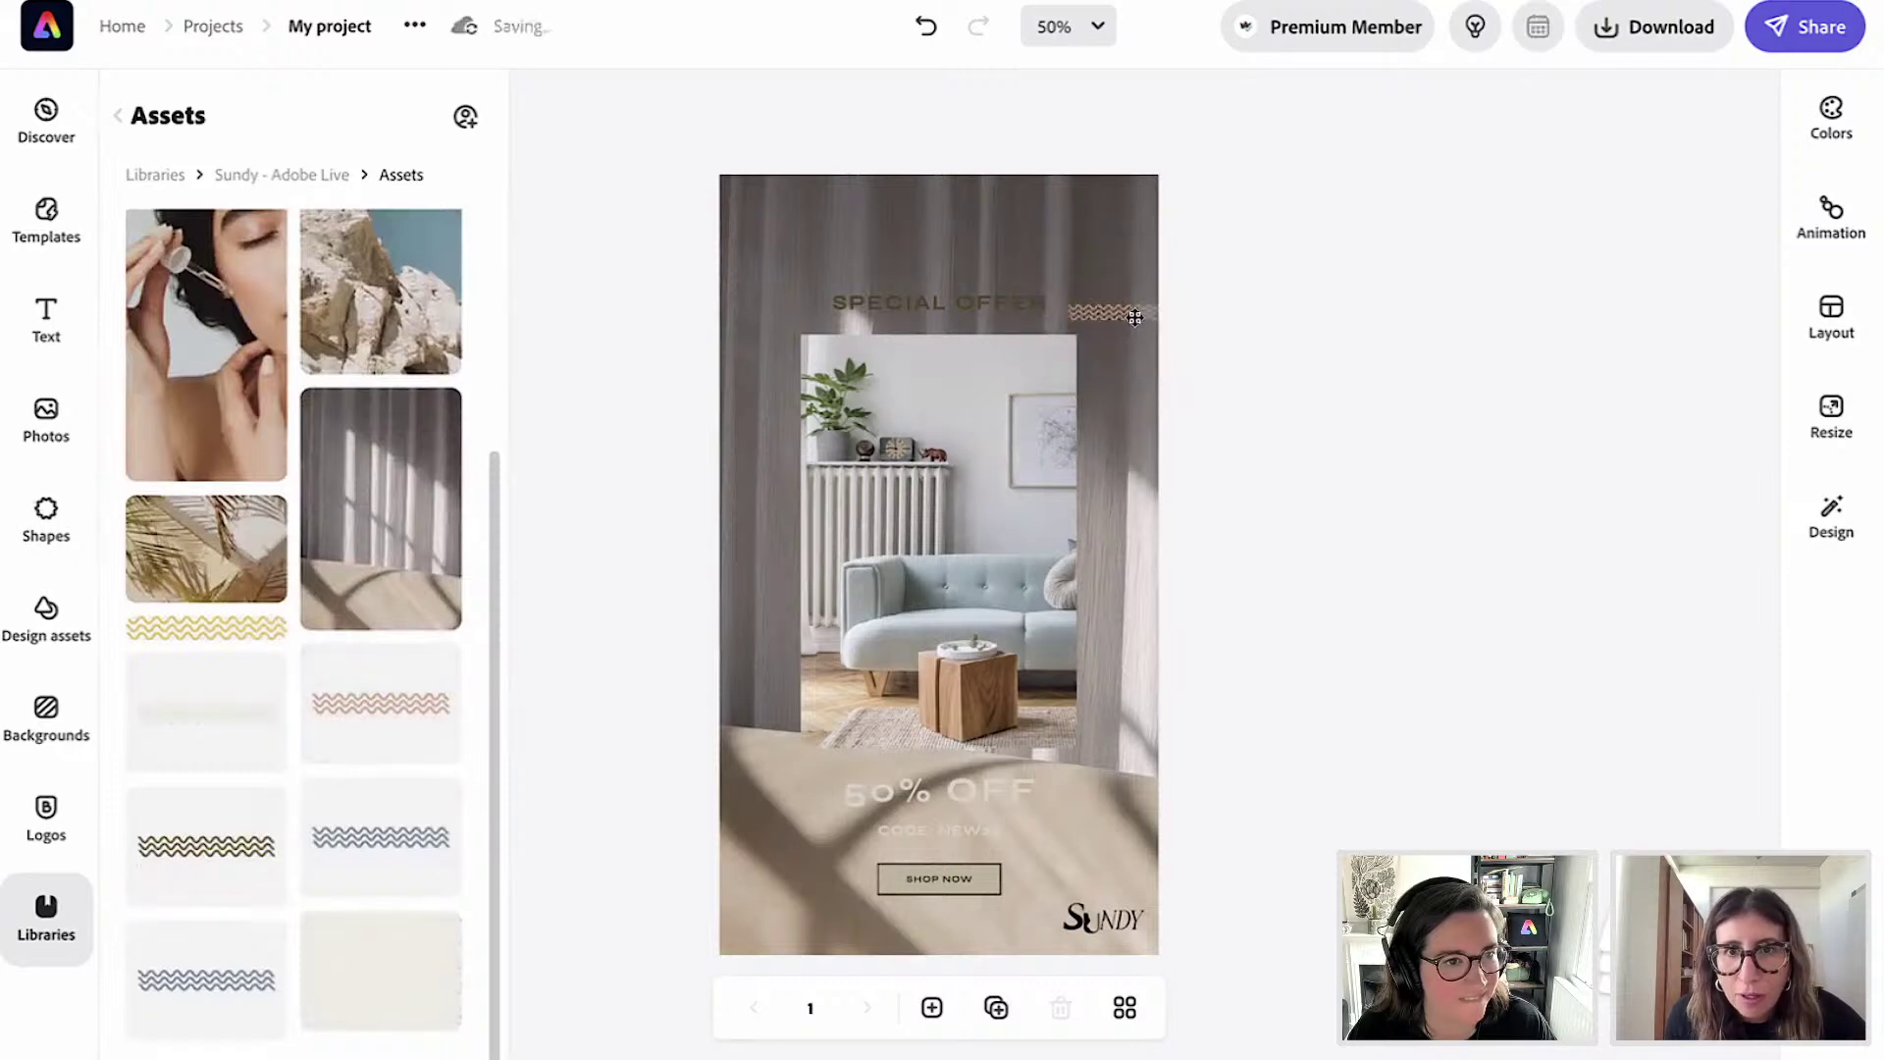
Enlarge the peach wave graphic to the full page width and place its layer directly behind the living-room photo.
{"action": "left_click_drag", "start_coordinate": [1120, 313], "coordinate": [1106, 378]}
{"action": "left_click_drag", "start_coordinate": [1137, 503], "coordinate": [1138, 504]}
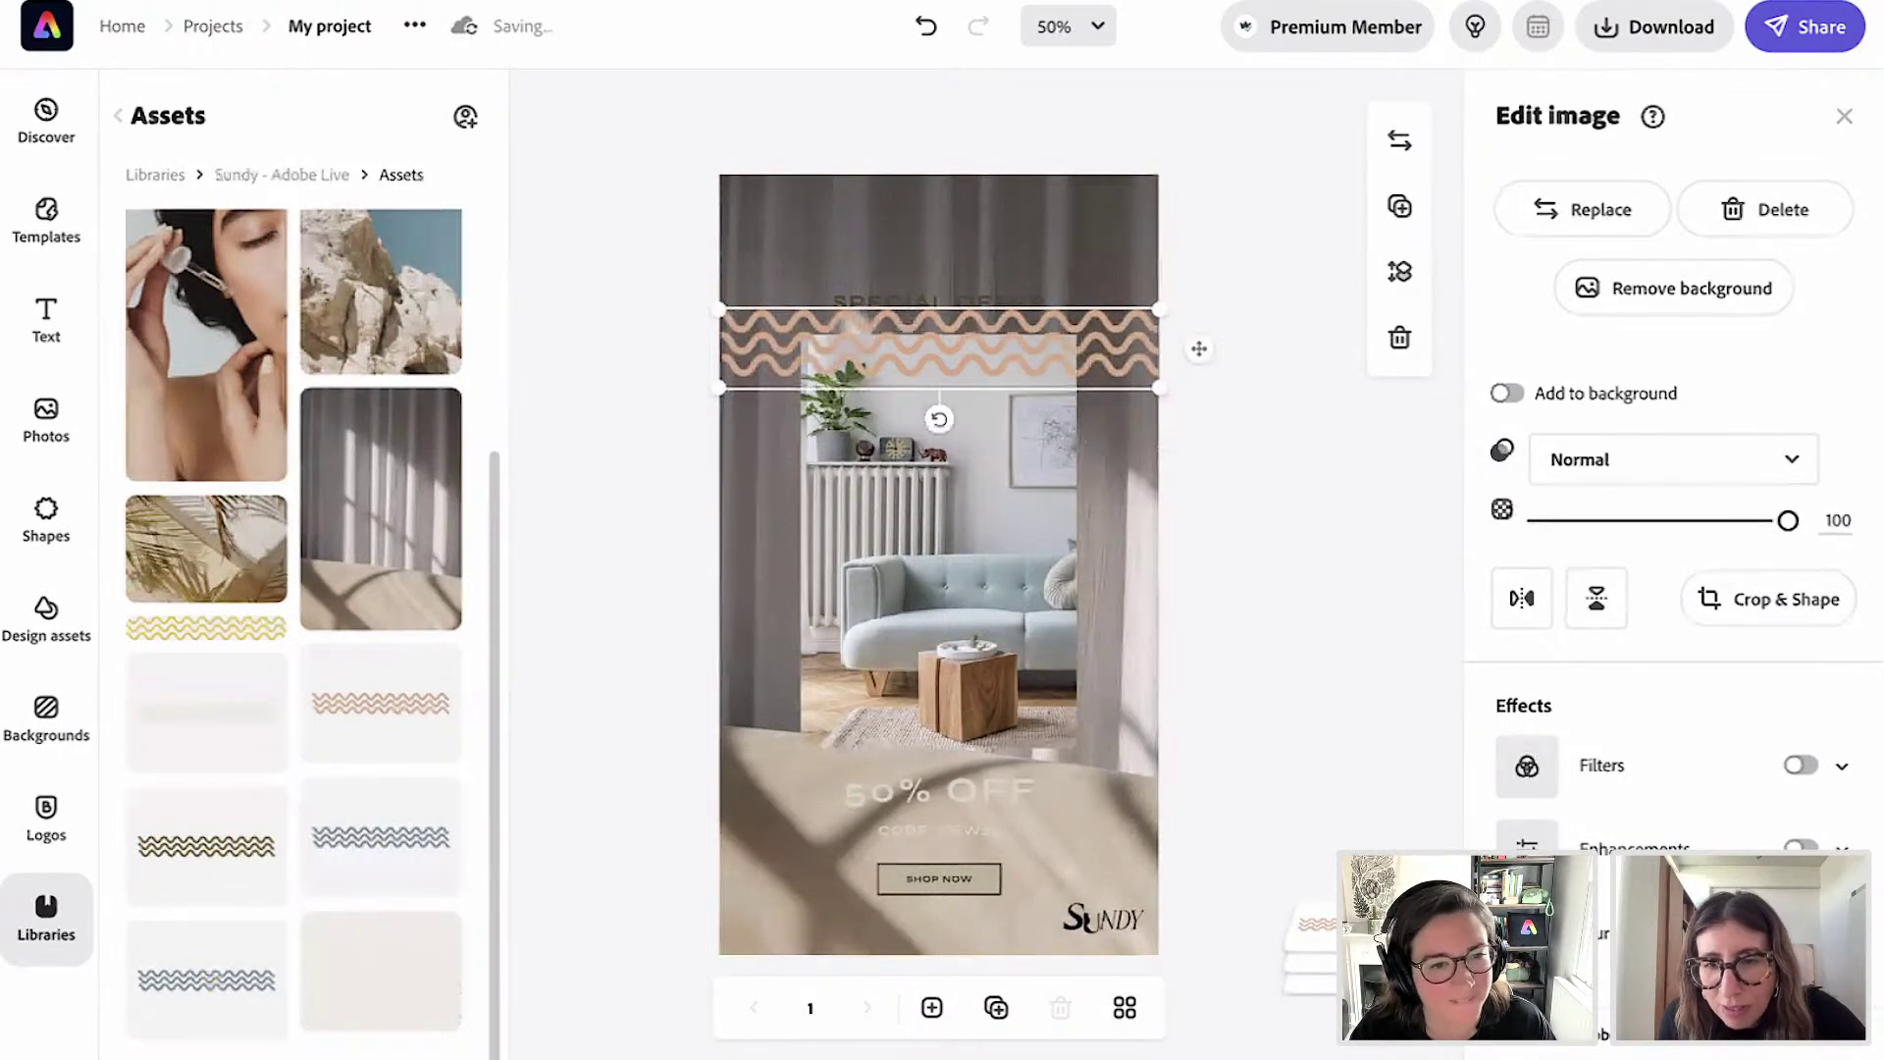
{"action": "mouse_move", "coordinate": [1315, 943]}
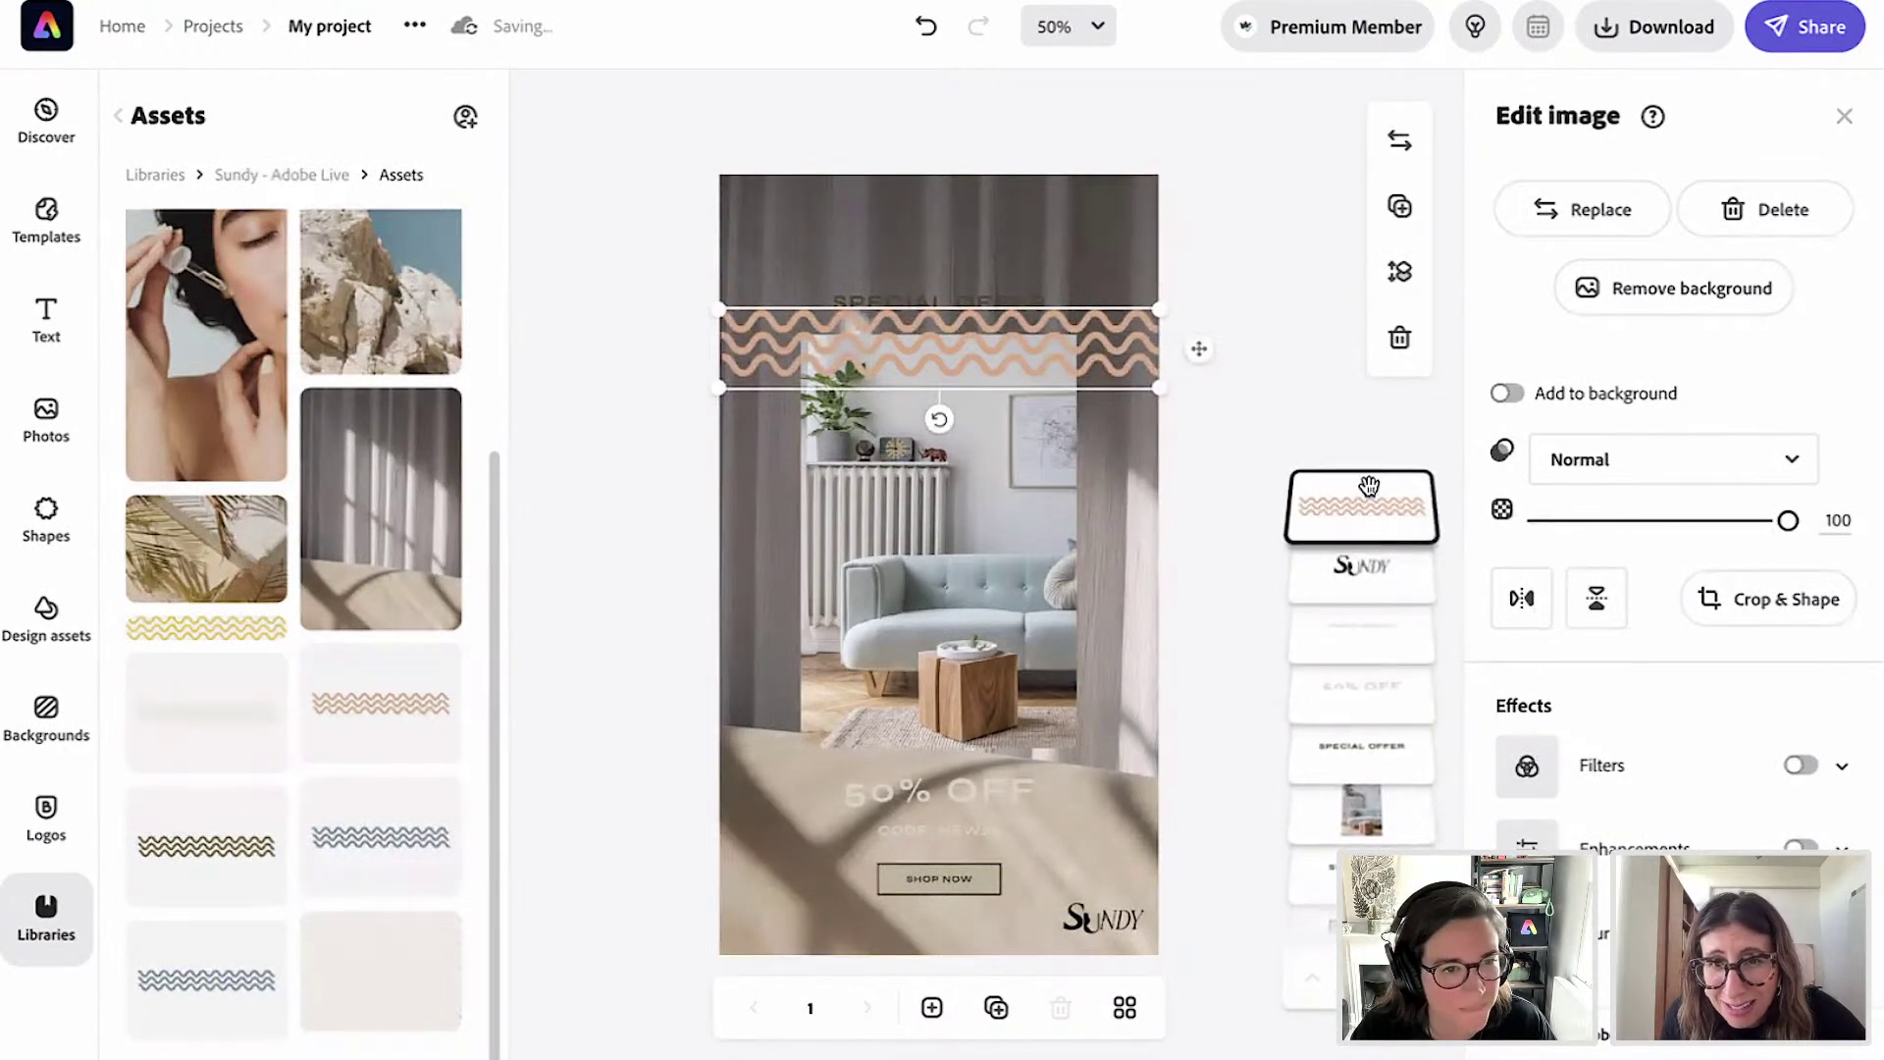
{"action": "left_click_drag", "start_coordinate": [1375, 514], "coordinate": [1379, 811]}
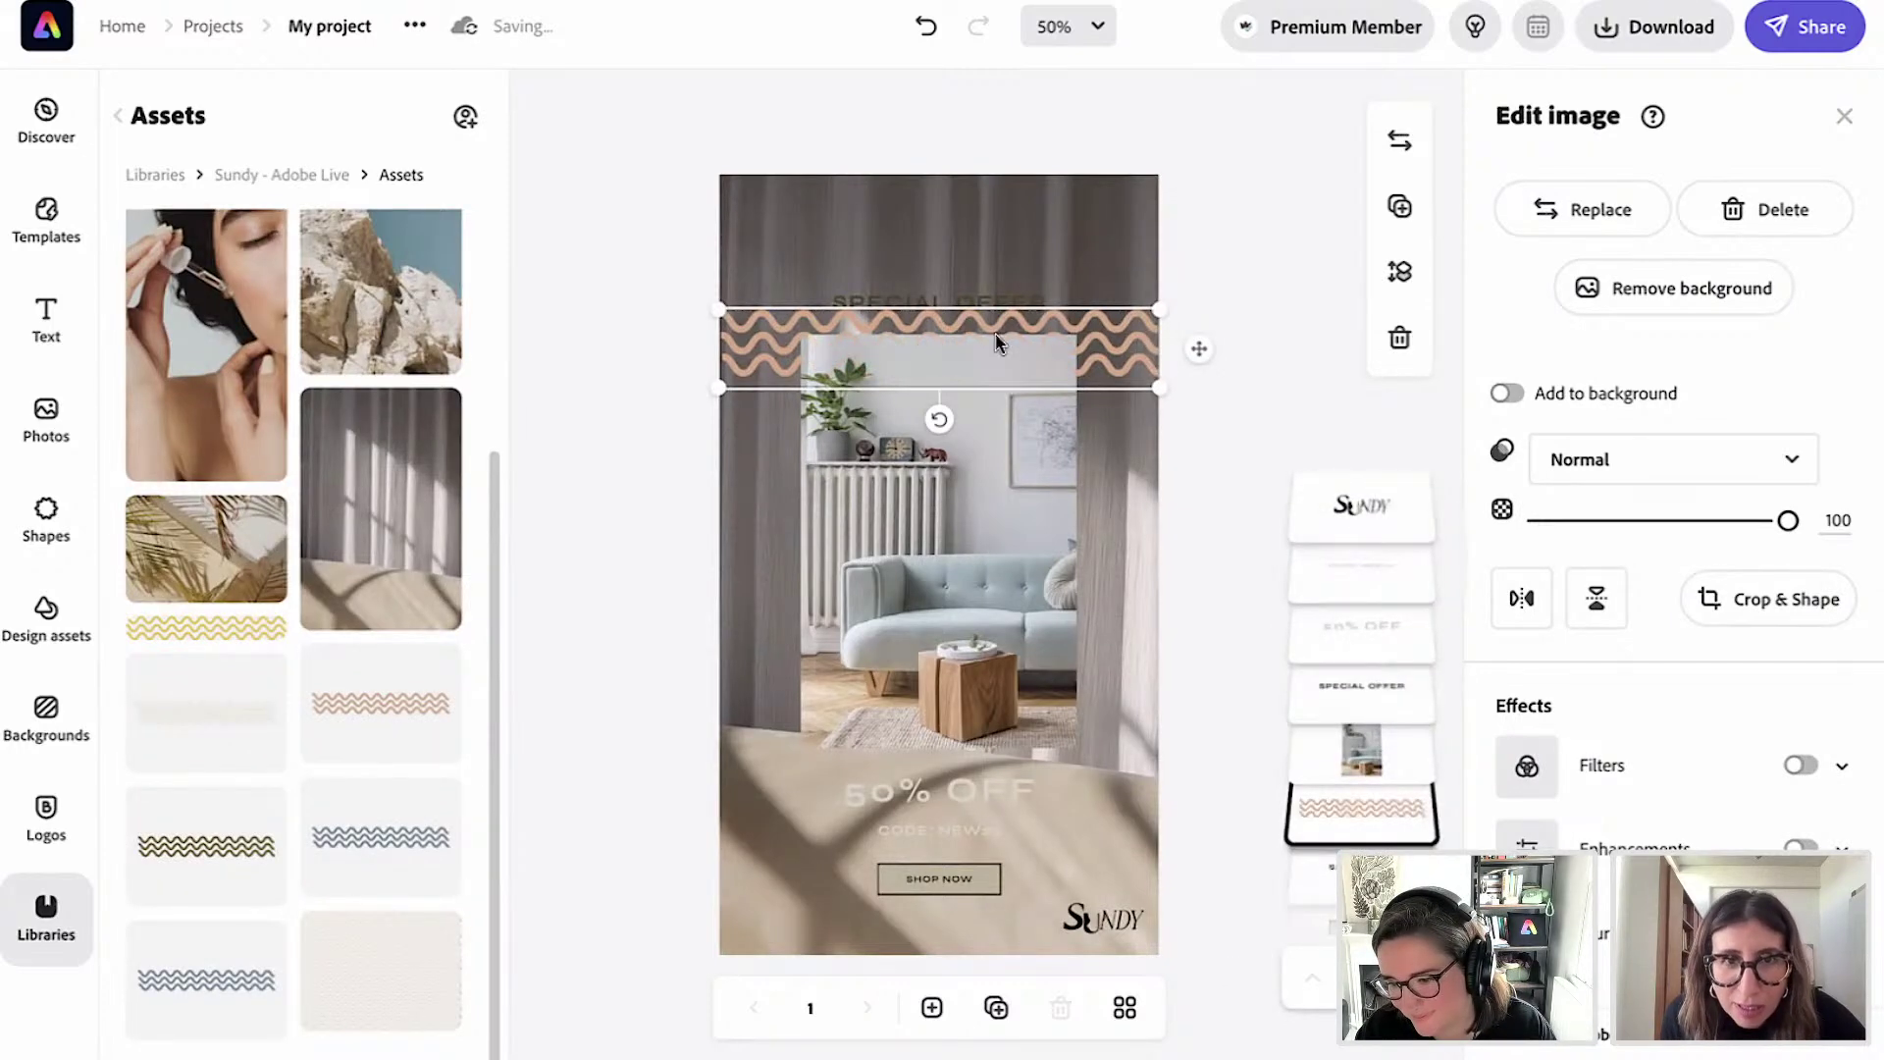
Enlarge the "Special offer" heading to about 117.7 on two lines above the waves and color it Sundy cream #FFF1DC.
{"action": "left_click_drag", "start_coordinate": [981, 306], "coordinate": [1081, 313]}
{"action": "left_click_drag", "start_coordinate": [972, 279], "coordinate": [1005, 260]}
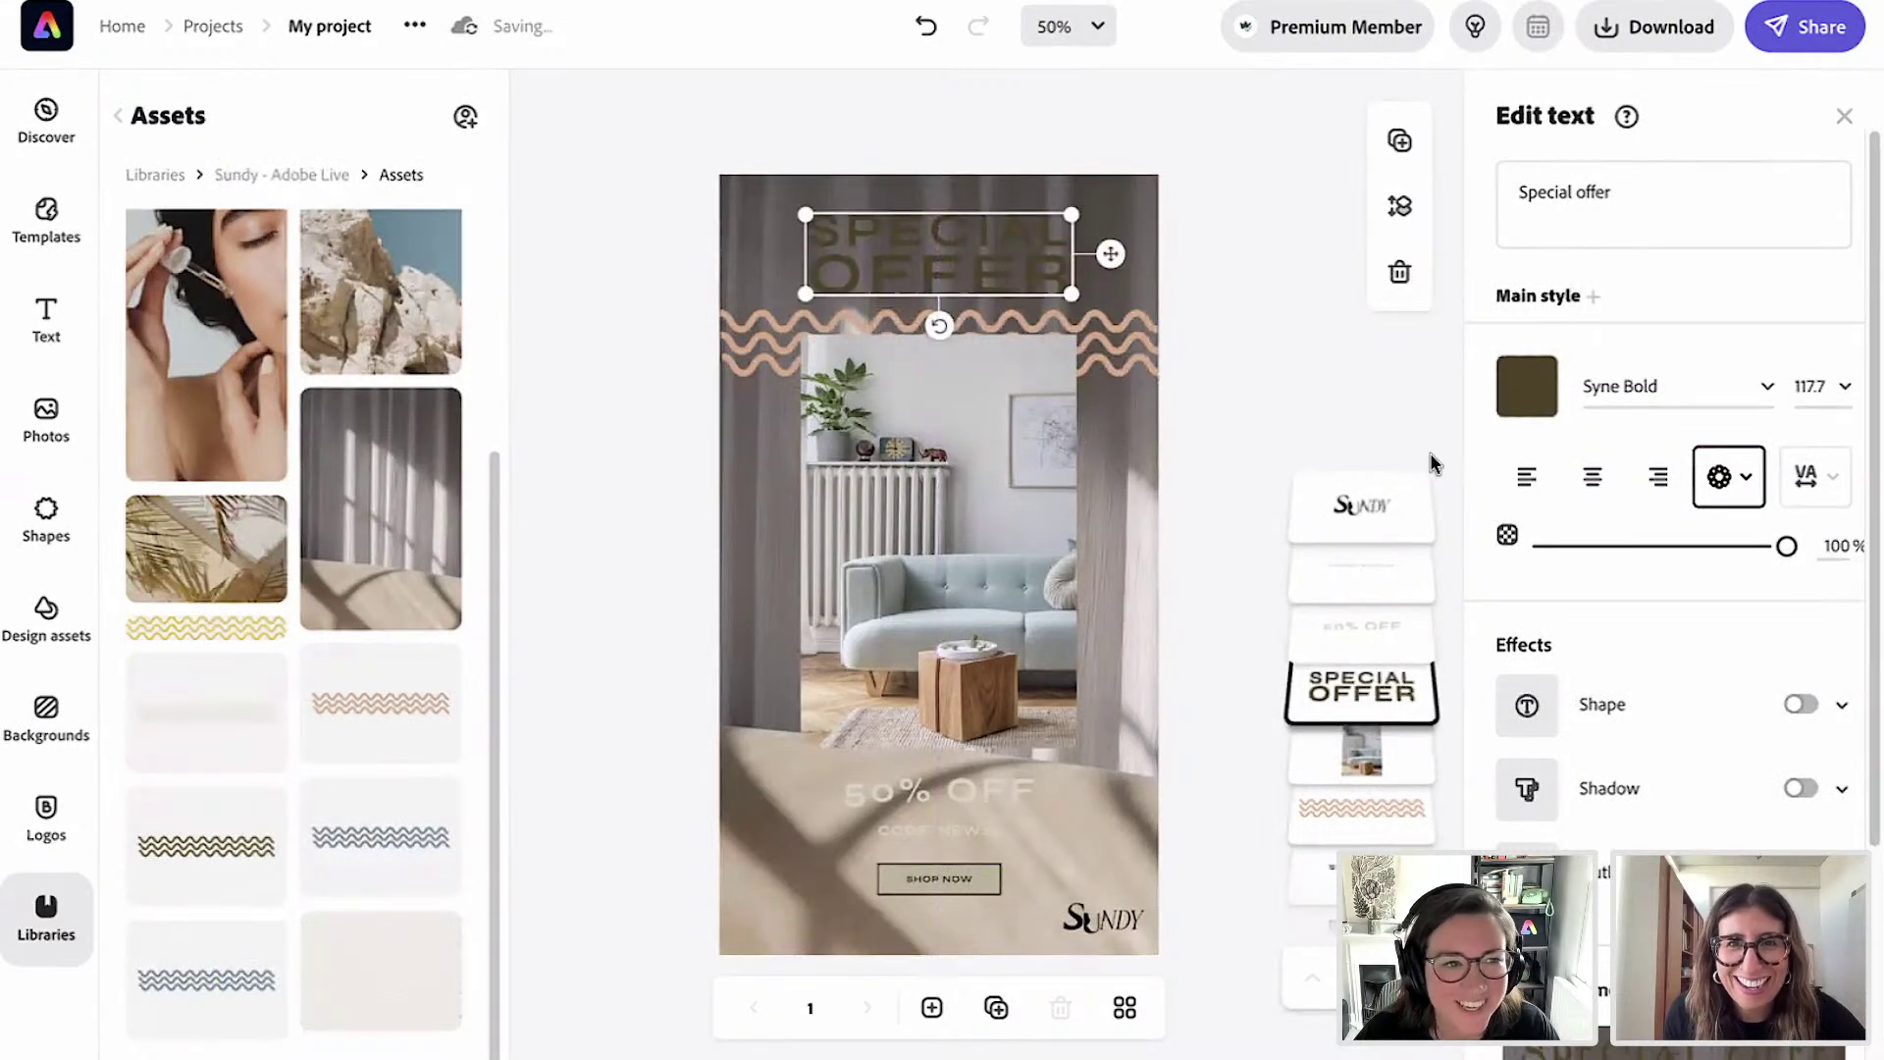
{"action": "left_click", "coordinate": [1528, 393]}
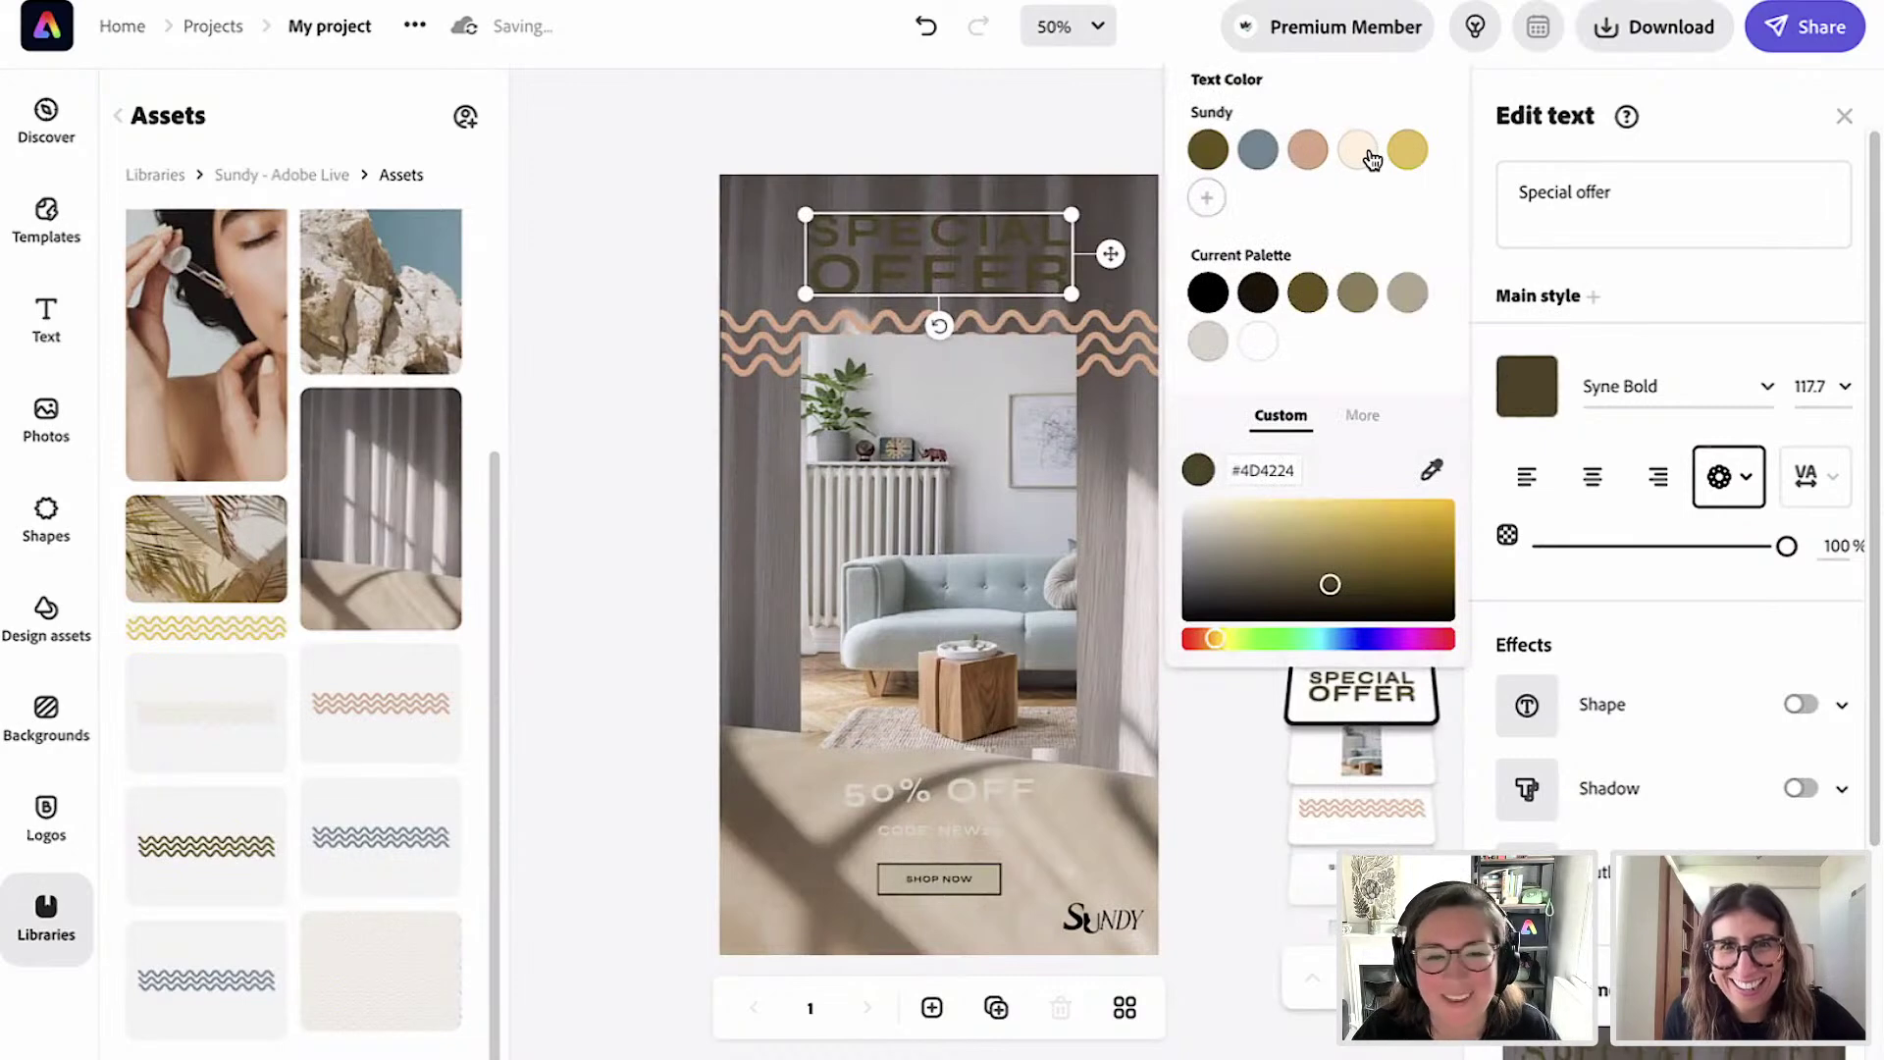
{"action": "left_click", "coordinate": [1359, 152]}
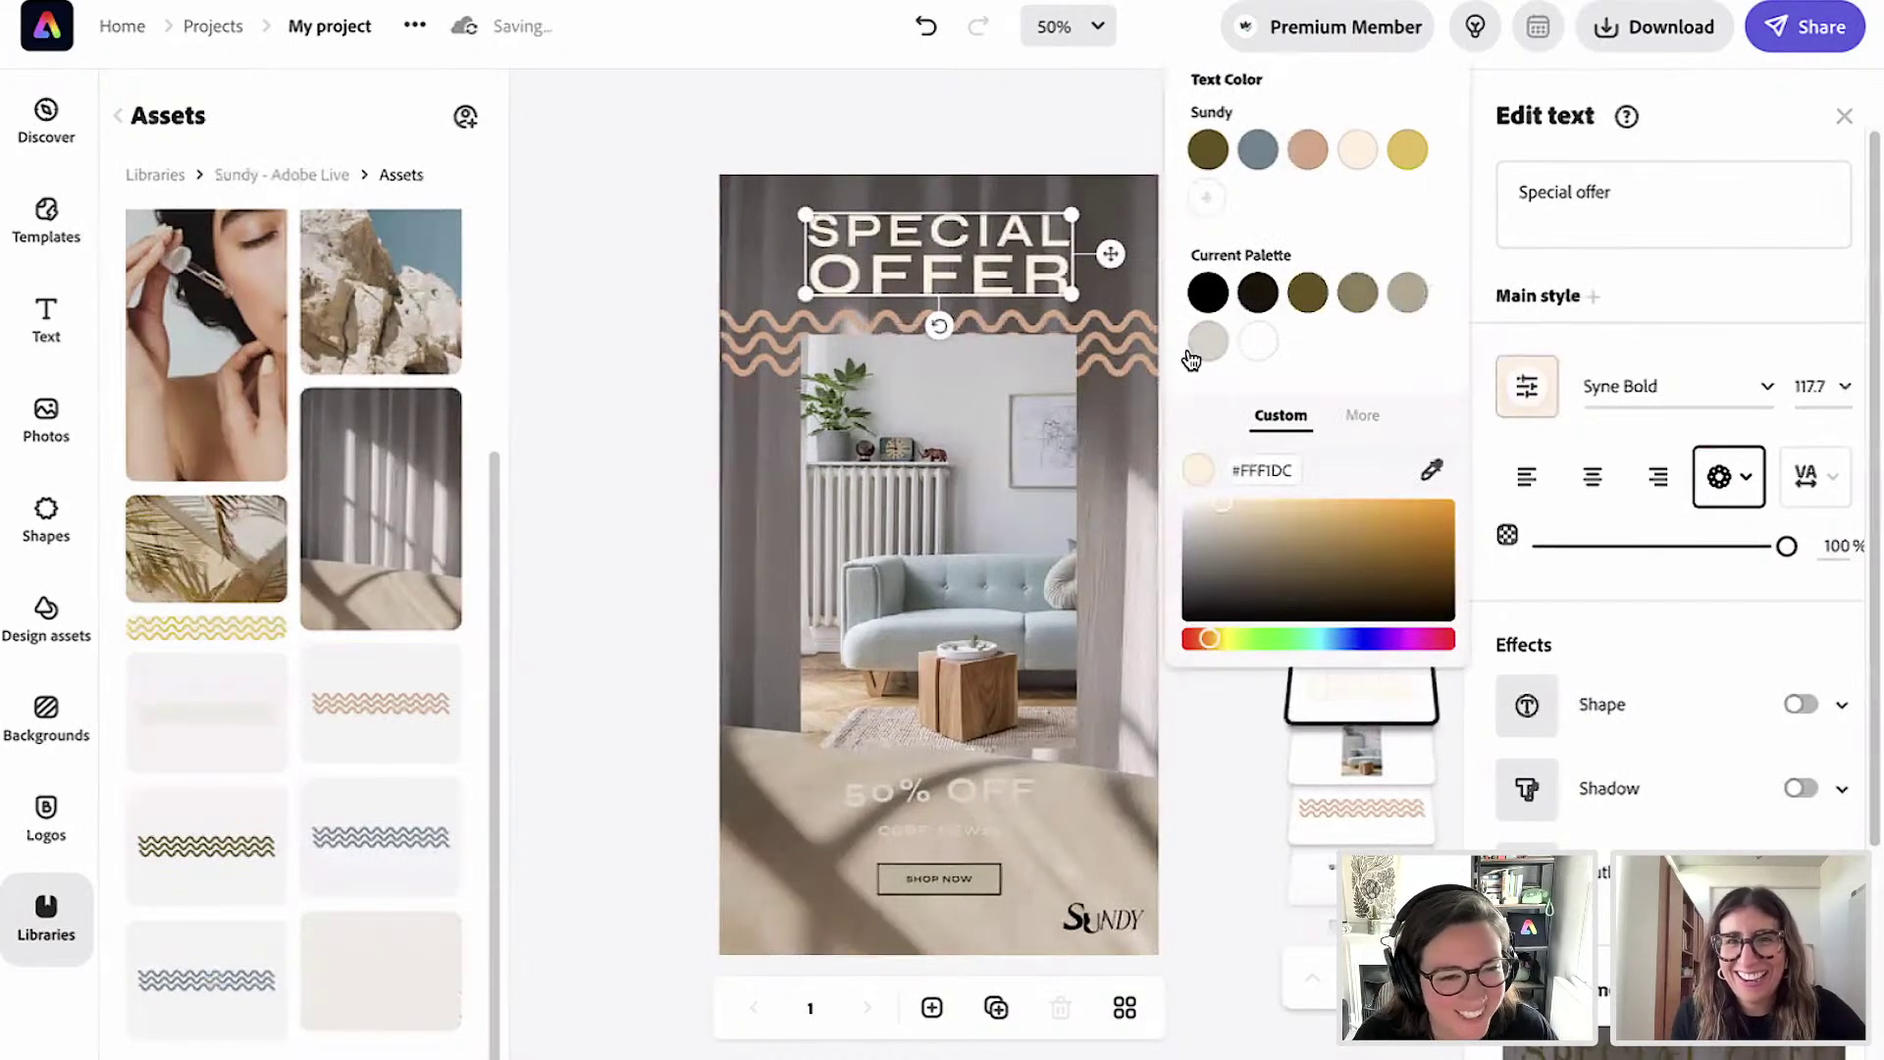
Move the peach wave graphic down to the vertical middle of the living-room photo.
{"action": "left_click_drag", "start_coordinate": [1128, 343], "coordinate": [1115, 538]}
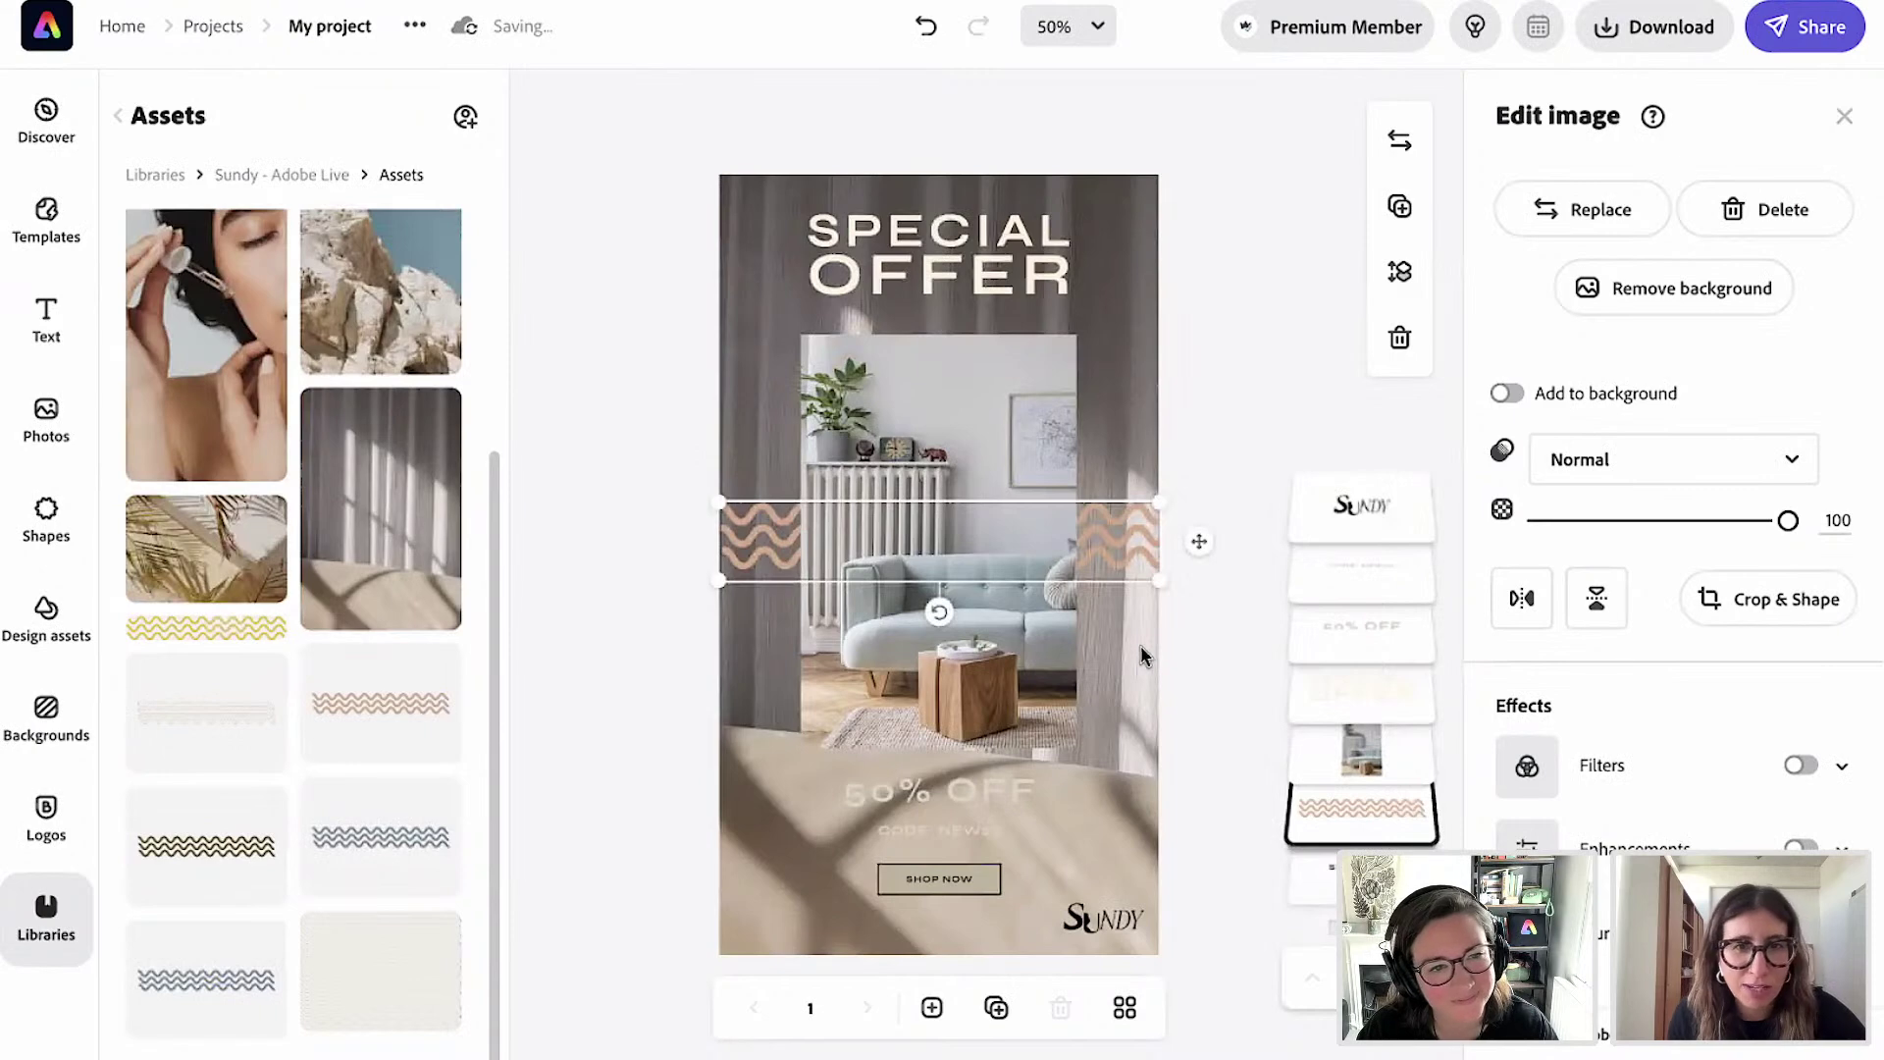
{"action": "left_click", "coordinate": [1224, 731]}
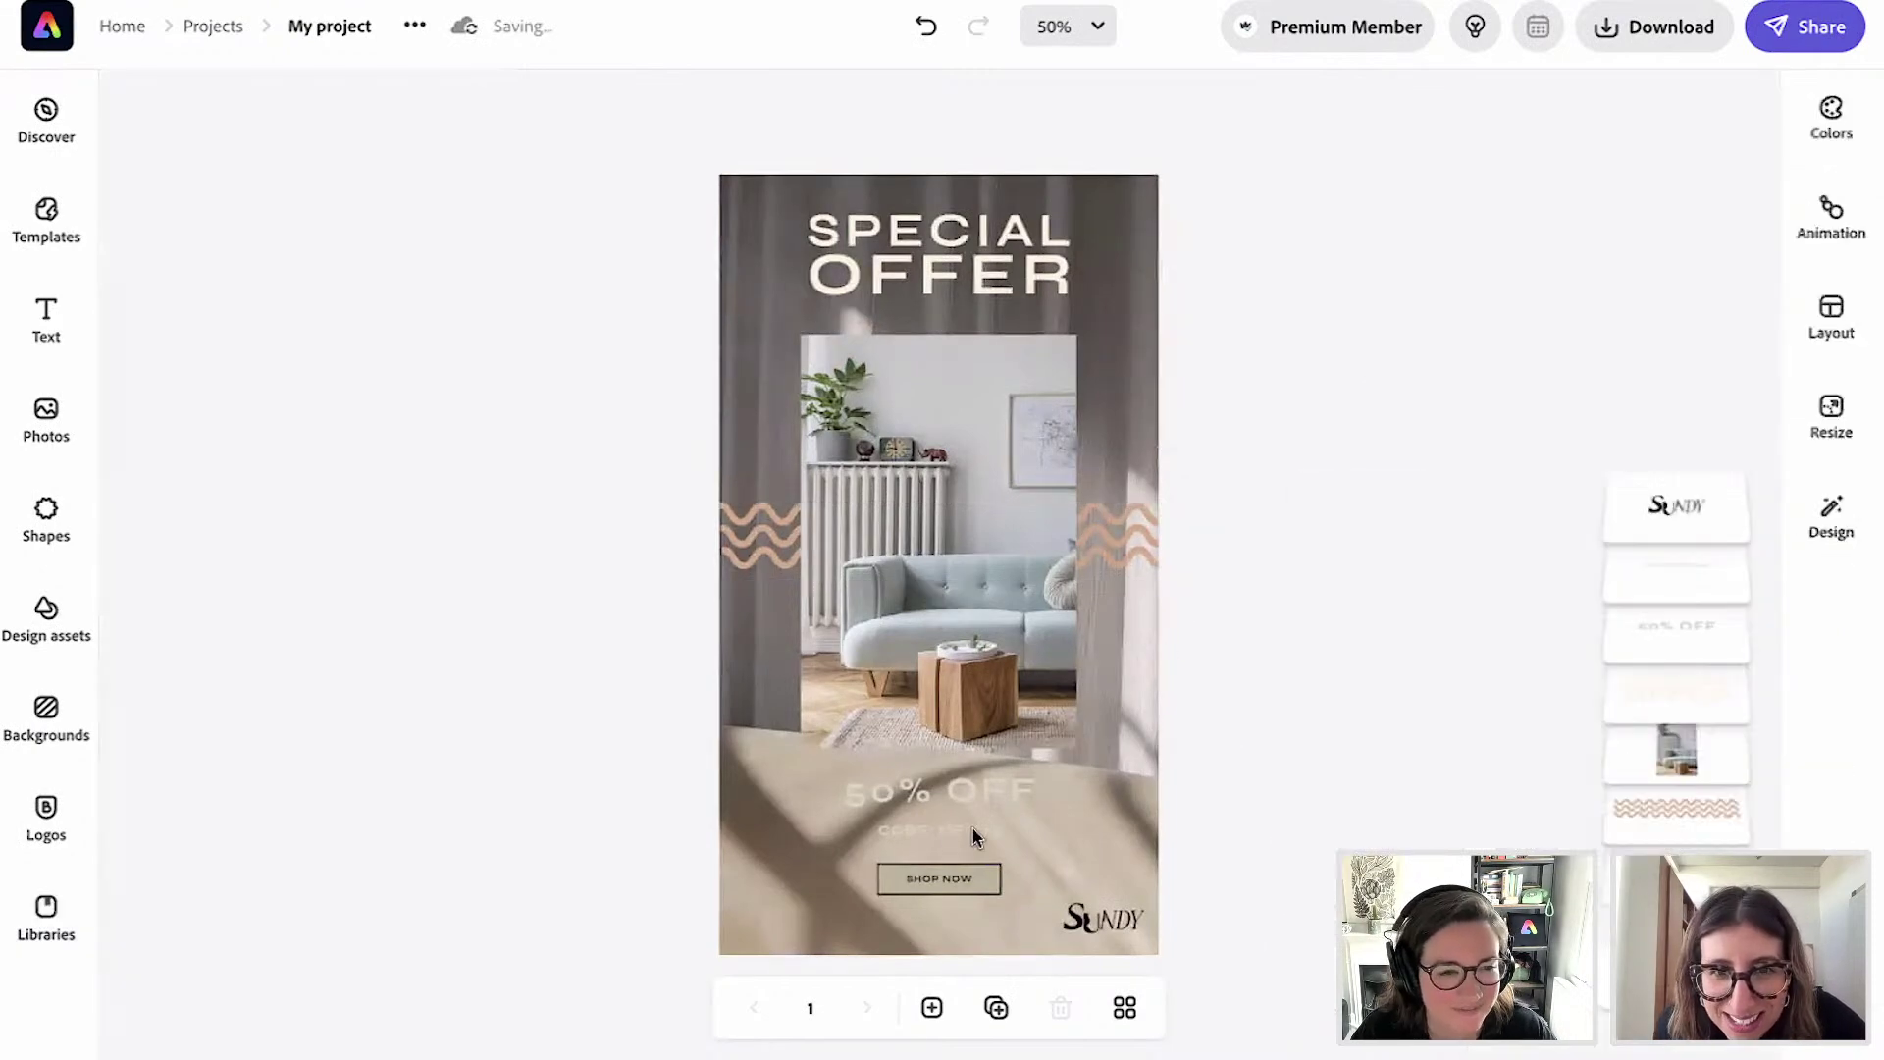
{"action": "left_click", "coordinate": [990, 445]}
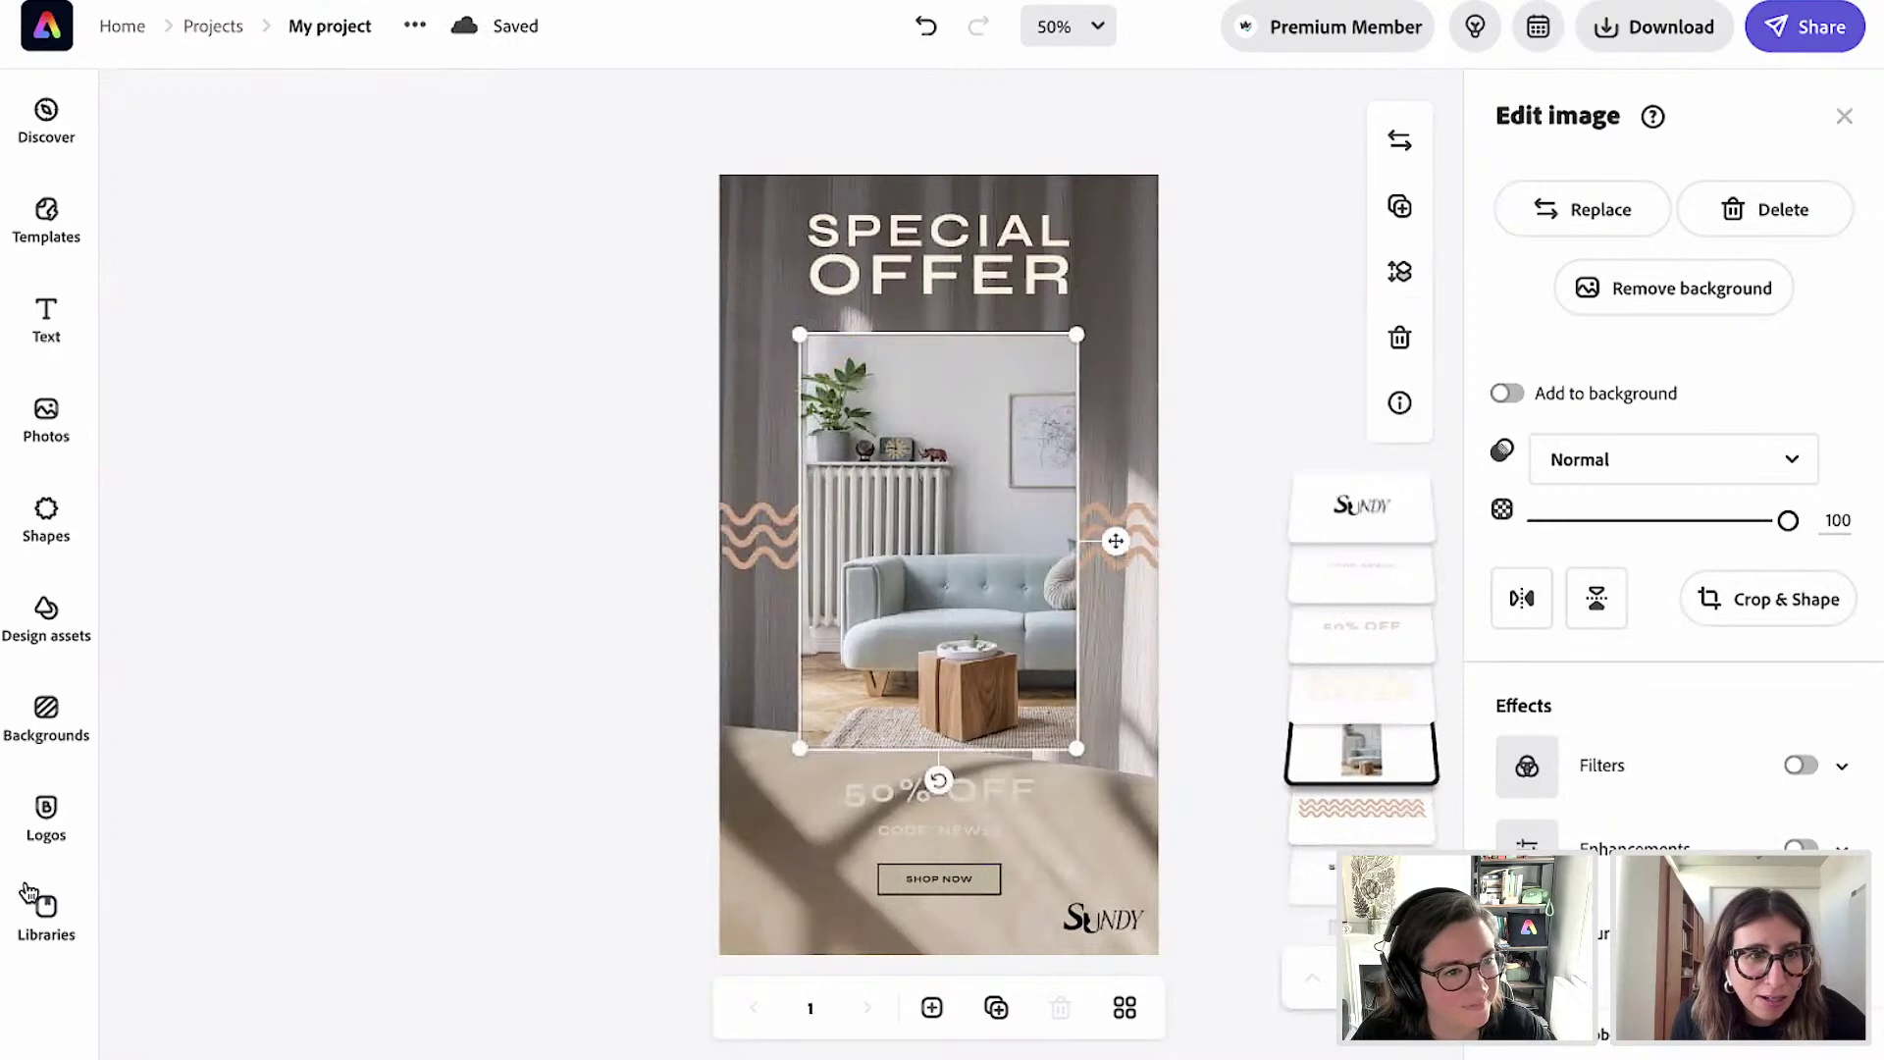
{"action": "left_click", "coordinate": [41, 913]}
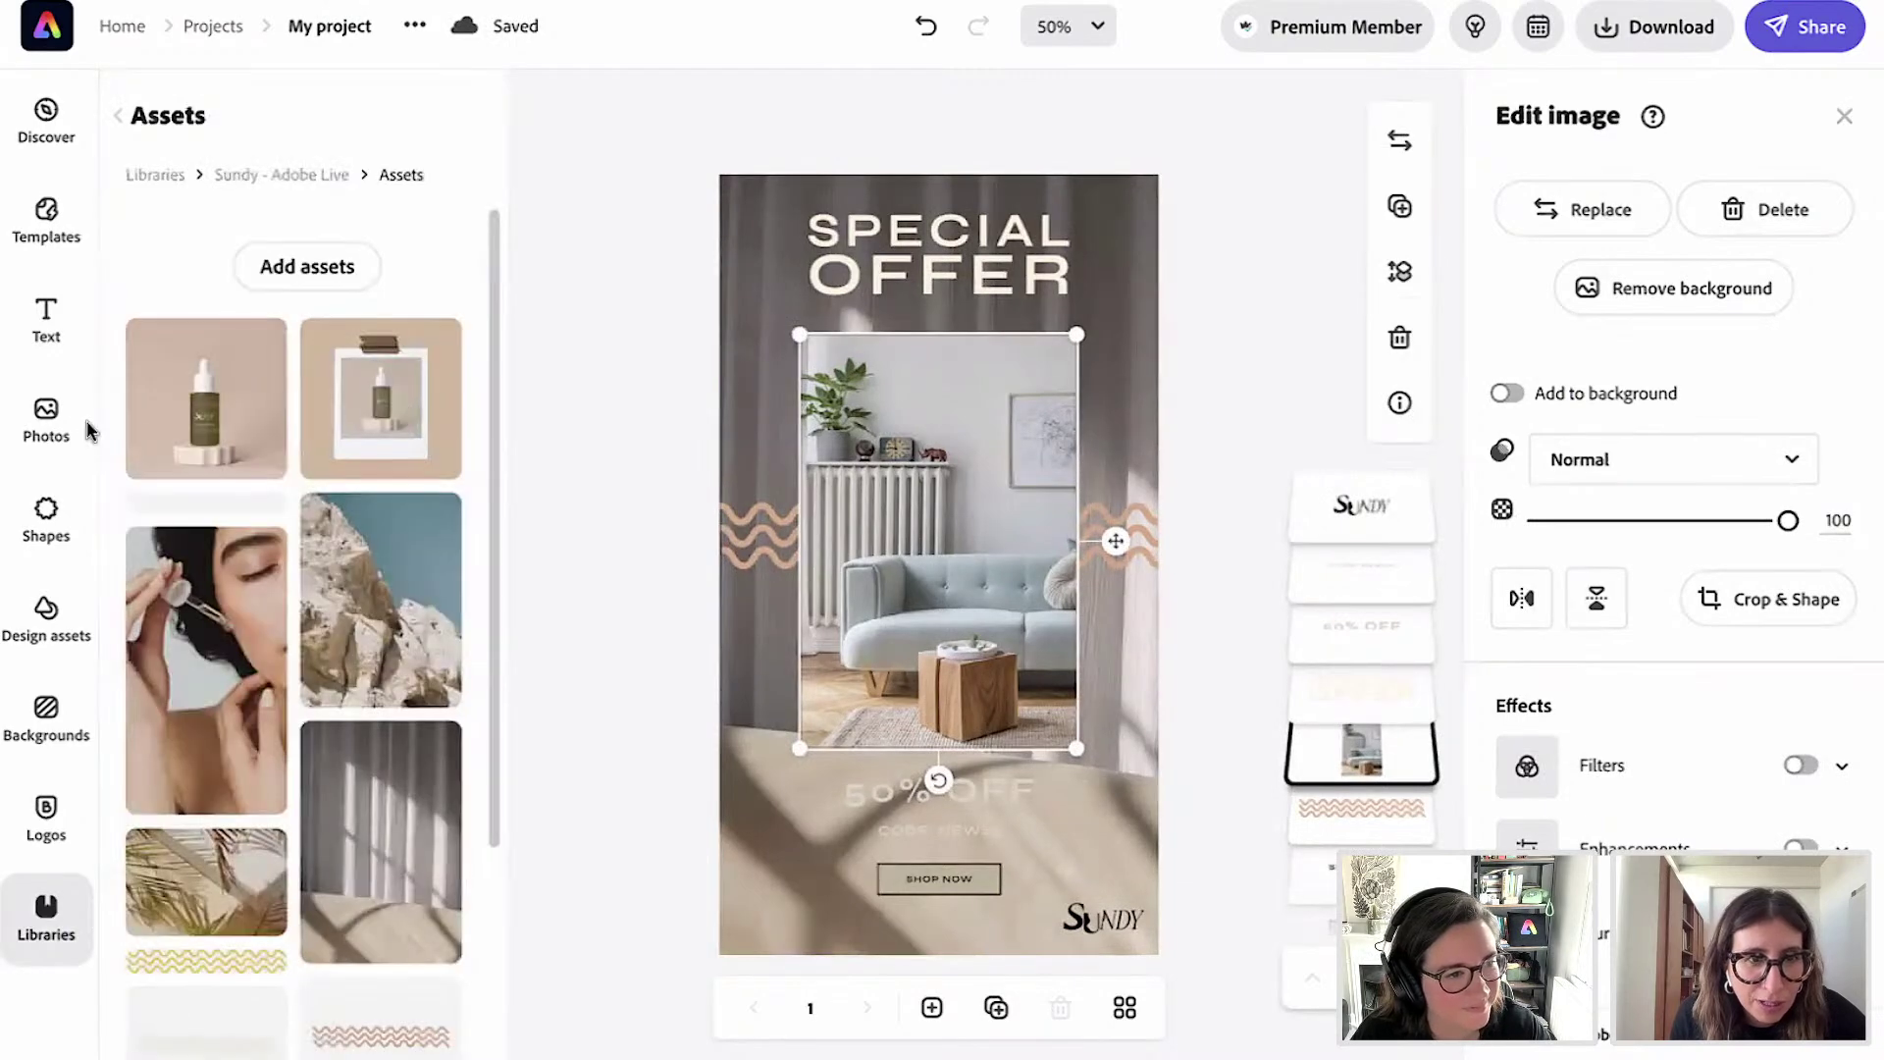
{"action": "left_click_drag", "start_coordinate": [209, 419], "coordinate": [938, 844]}
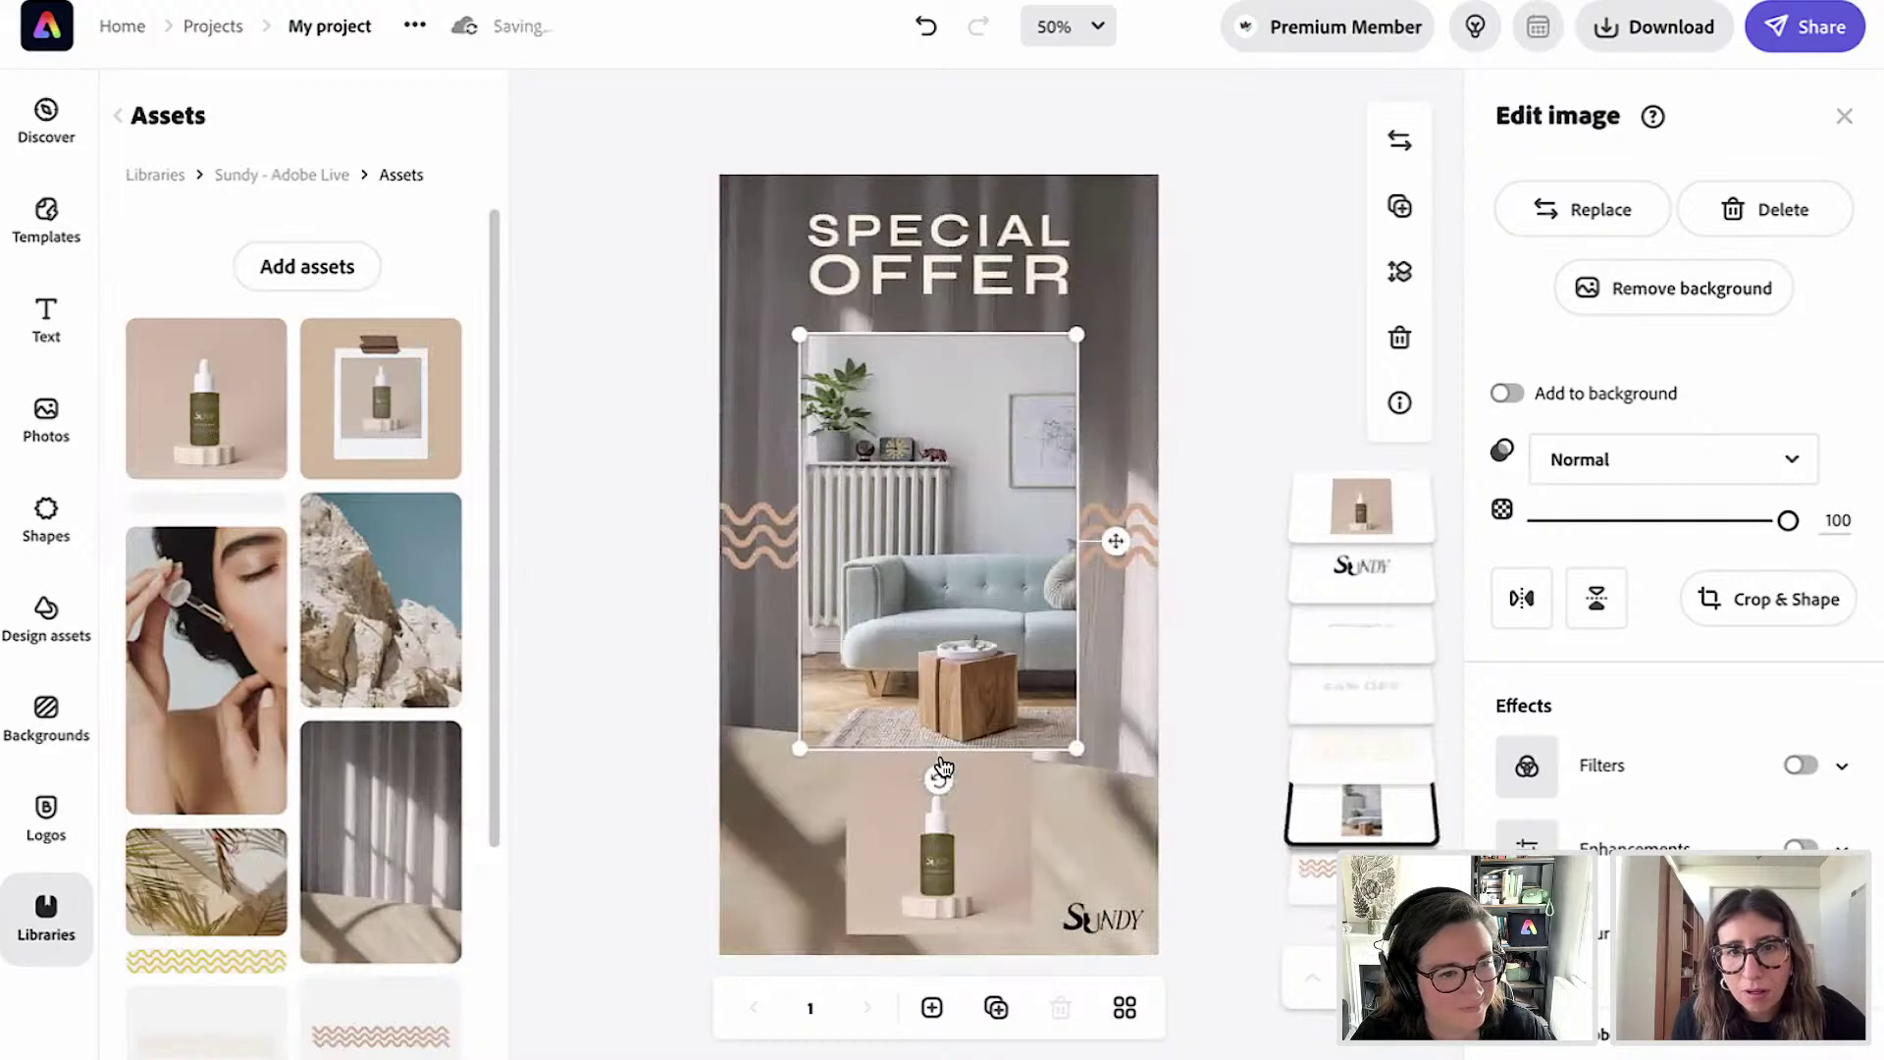
{"action": "key", "text": "ctrl+z"}
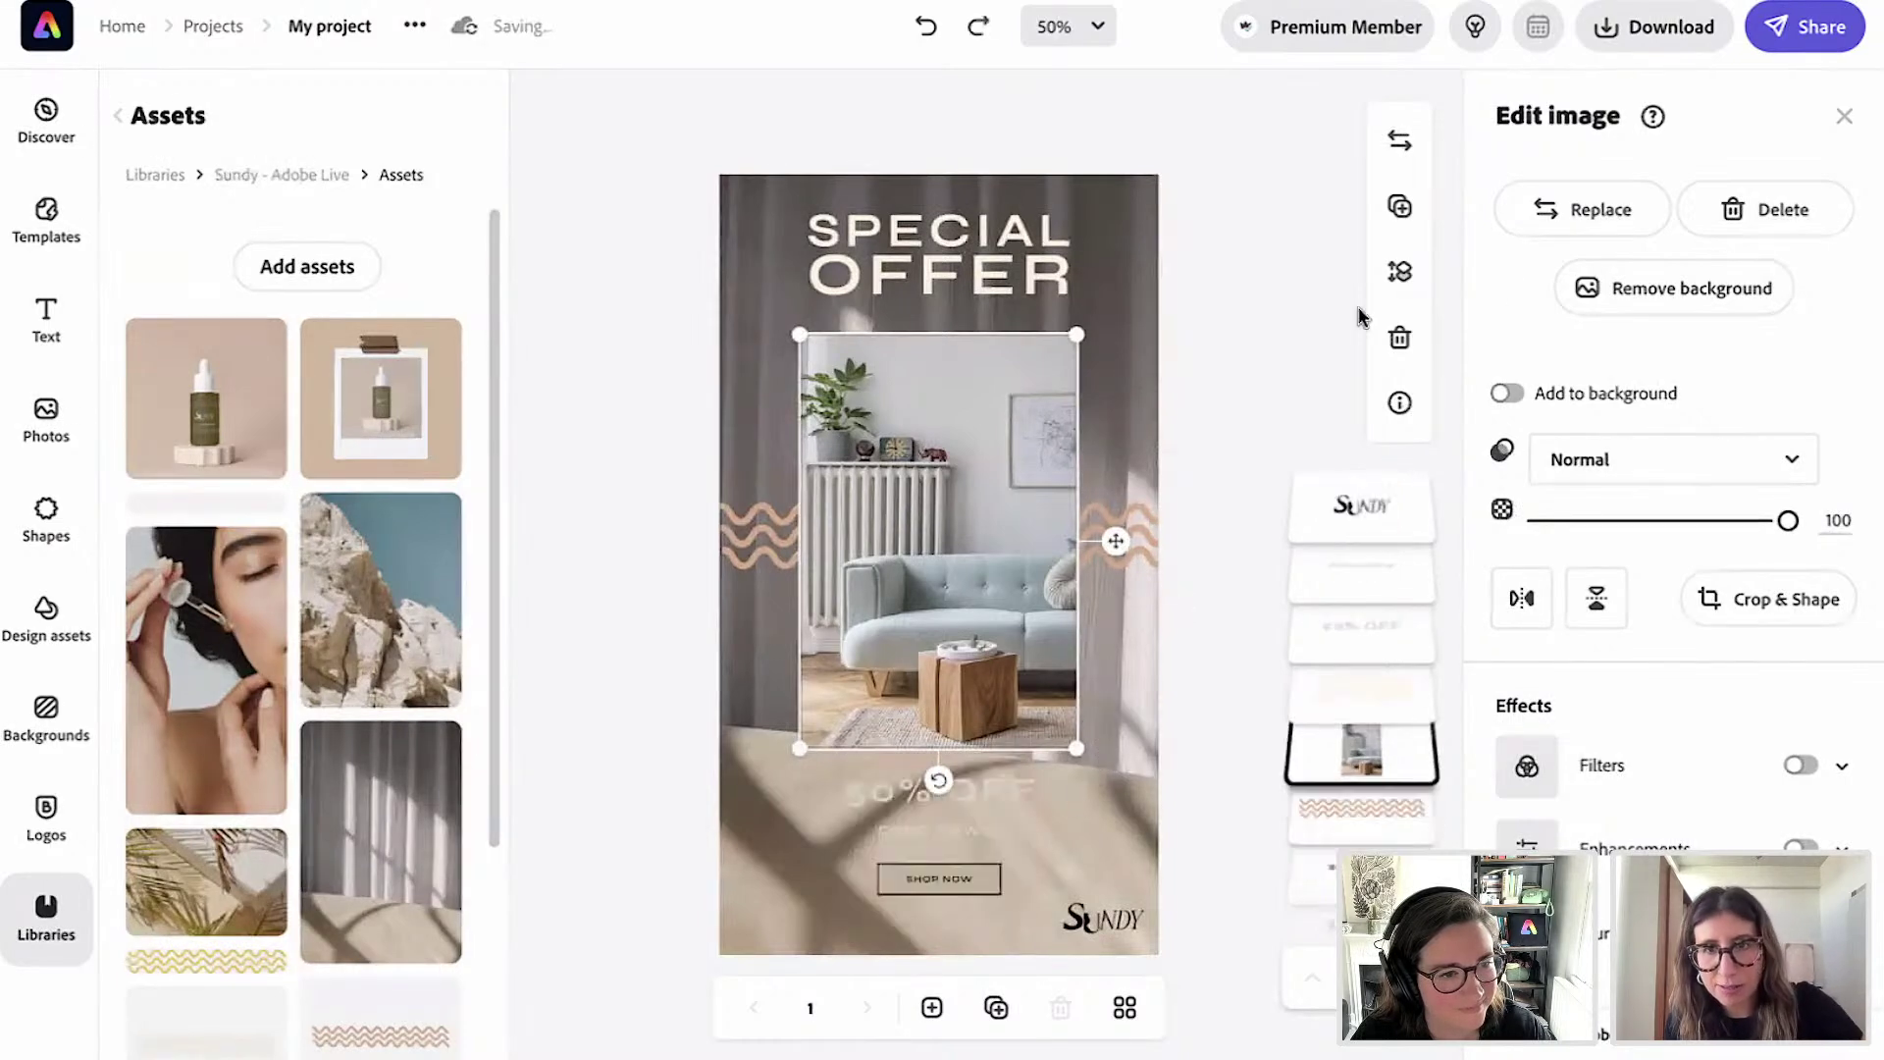
Replace the living-room photo with the green Sundy dropper-bottle photo from the "Sundy - Adobe Live" library.
{"action": "left_click", "coordinate": [1575, 208]}
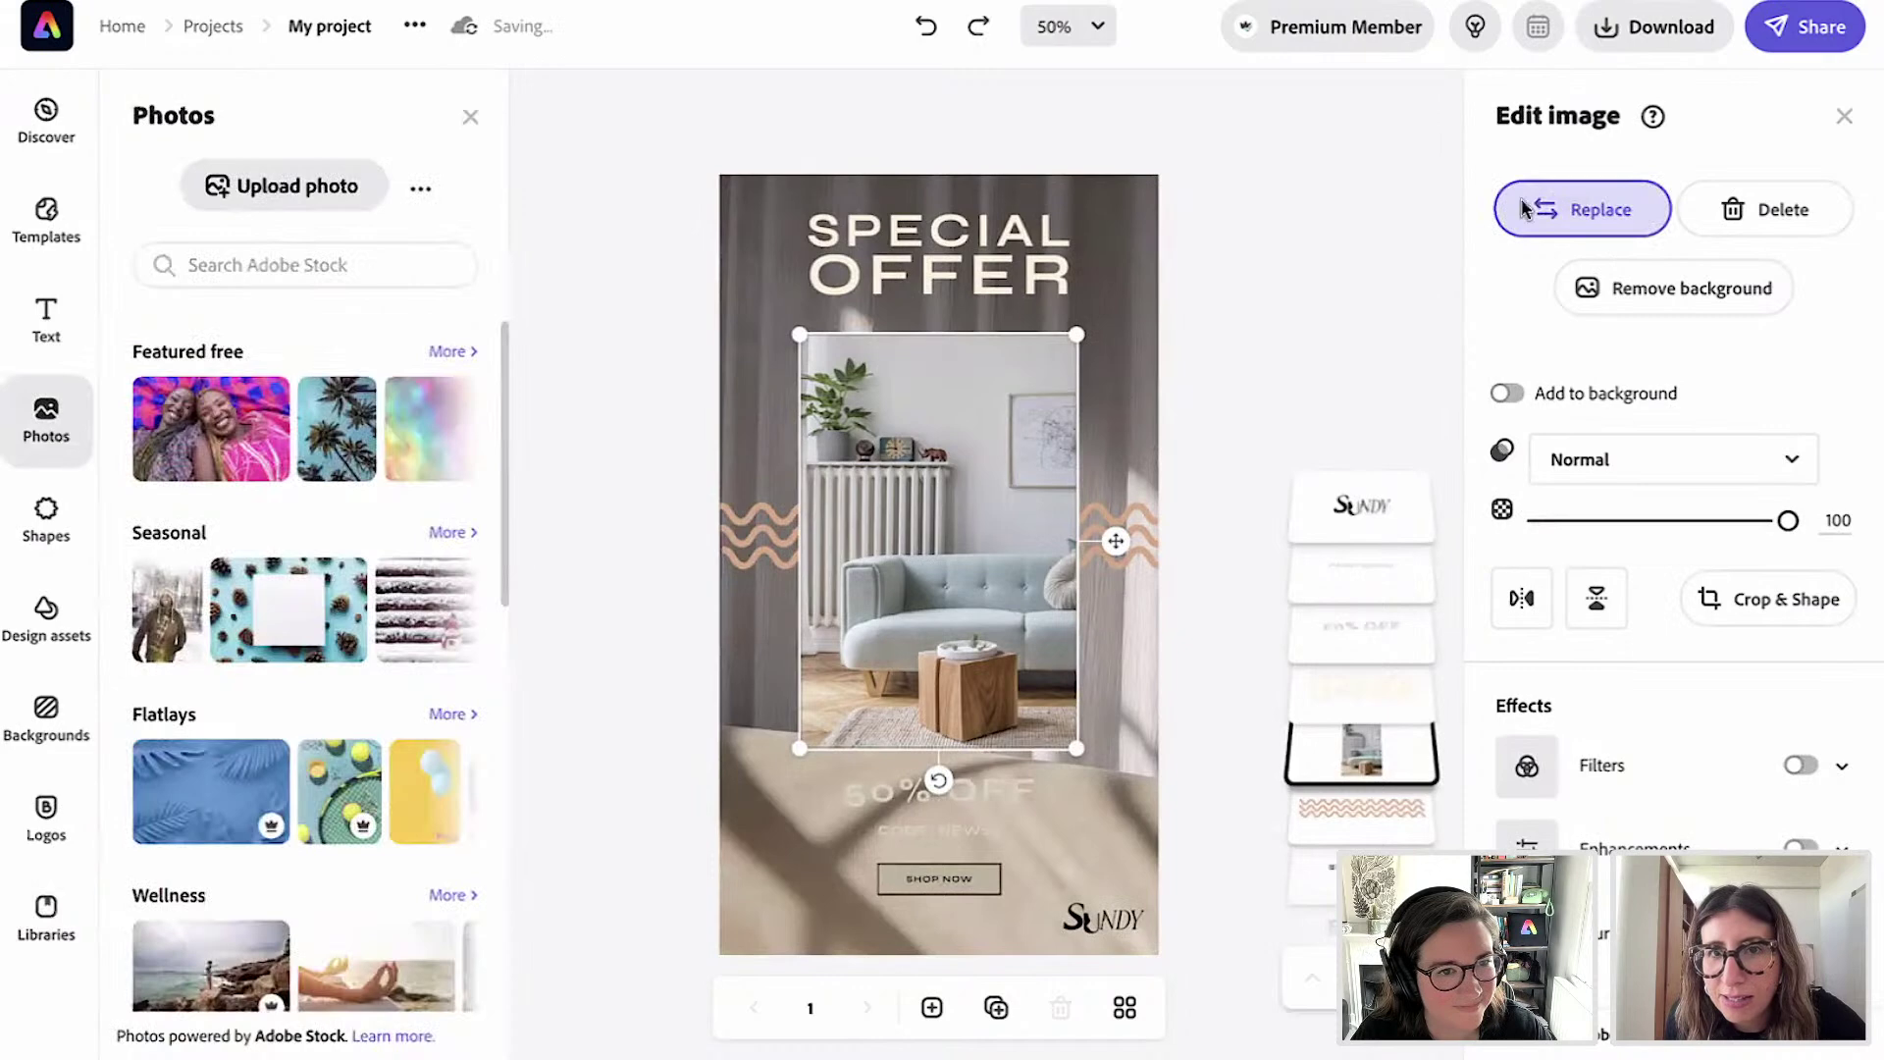
{"action": "left_click", "coordinate": [54, 918]}
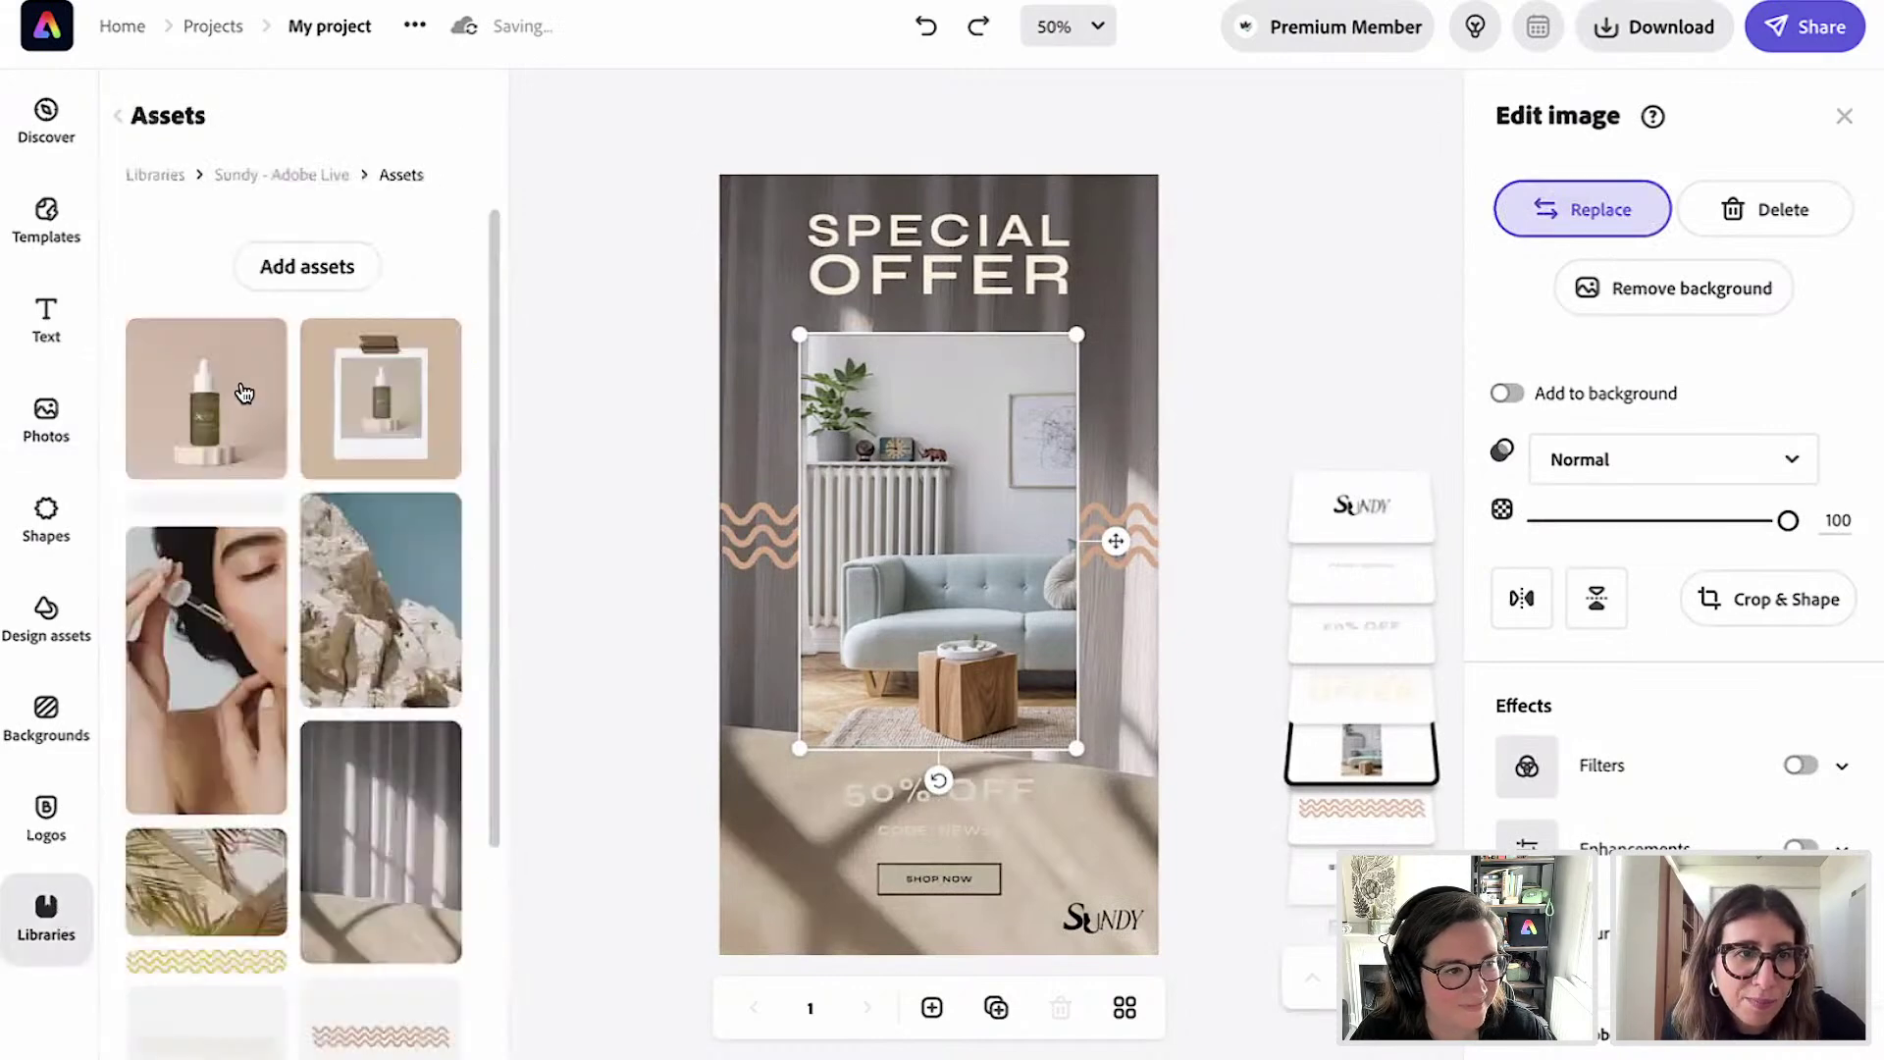
{"action": "left_click", "coordinate": [243, 392]}
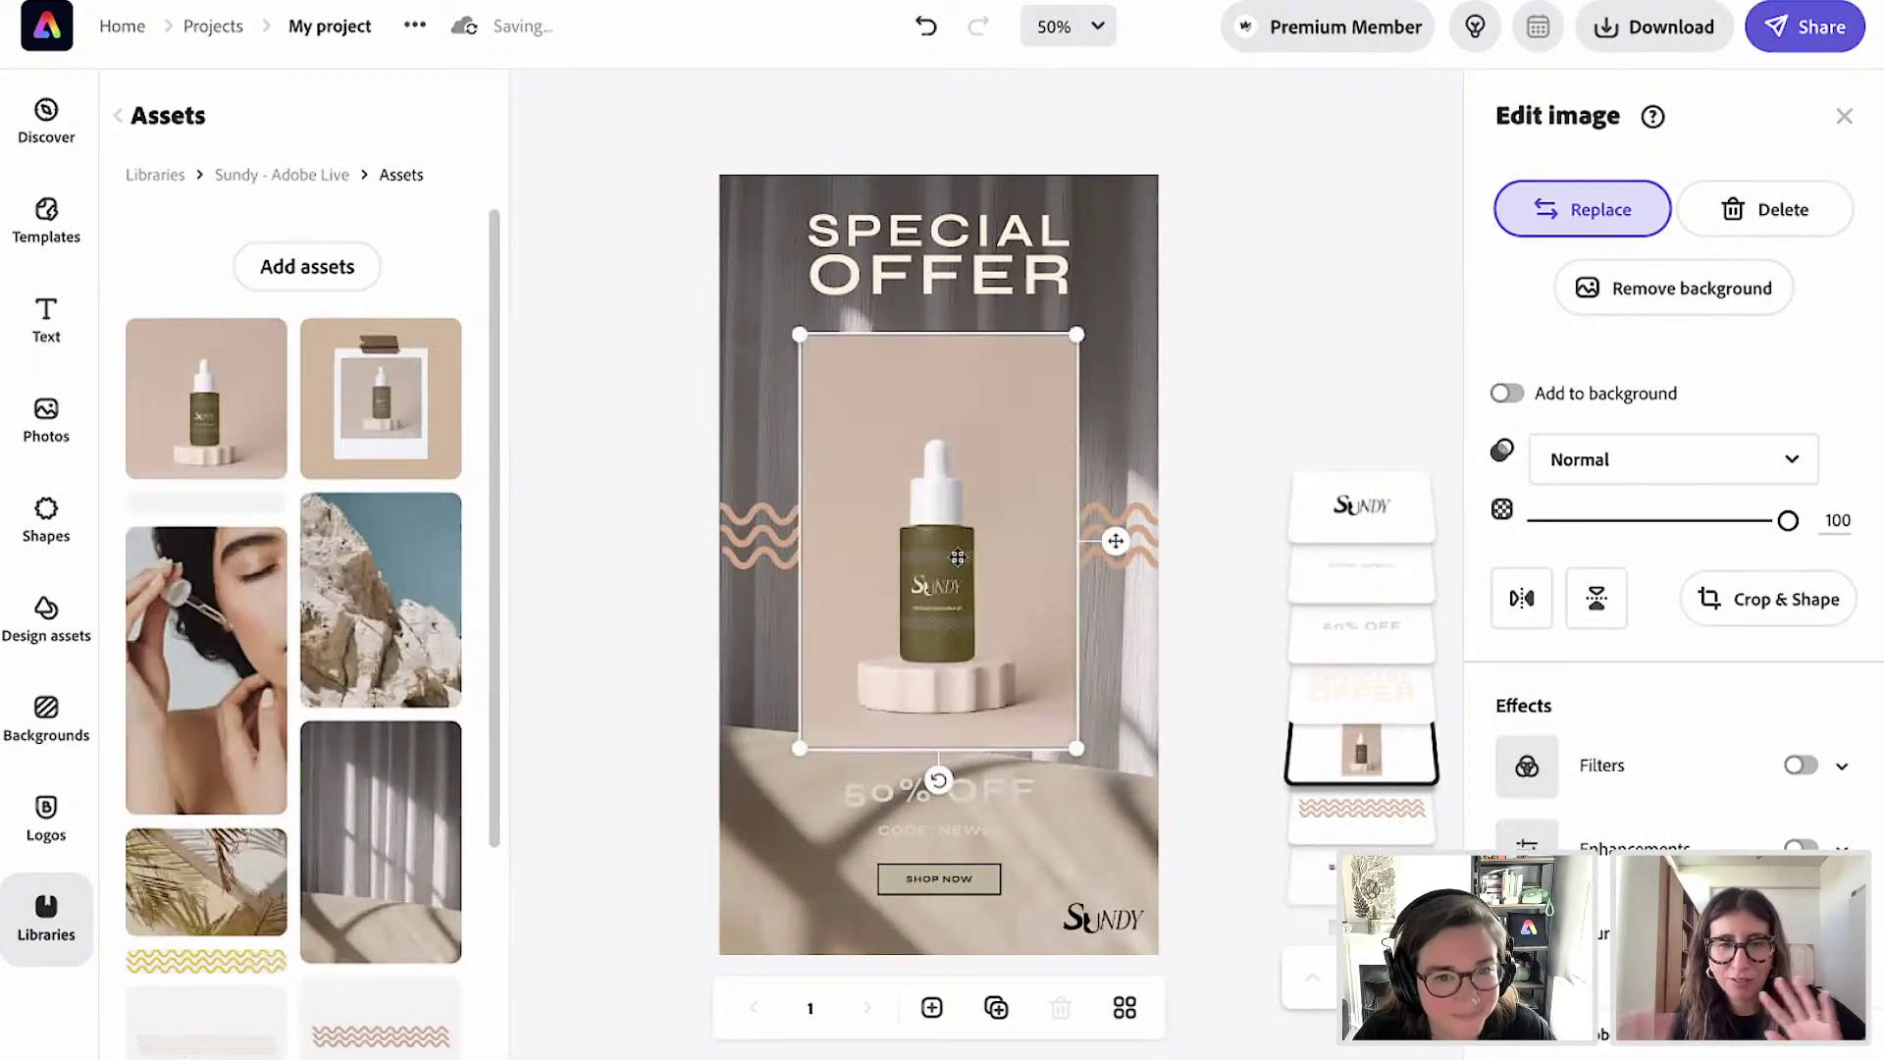
Crop the bottle photo with its scale set to 2, centering the bottle and its pedestal in the frame.
{"action": "left_click", "coordinate": [962, 545]}
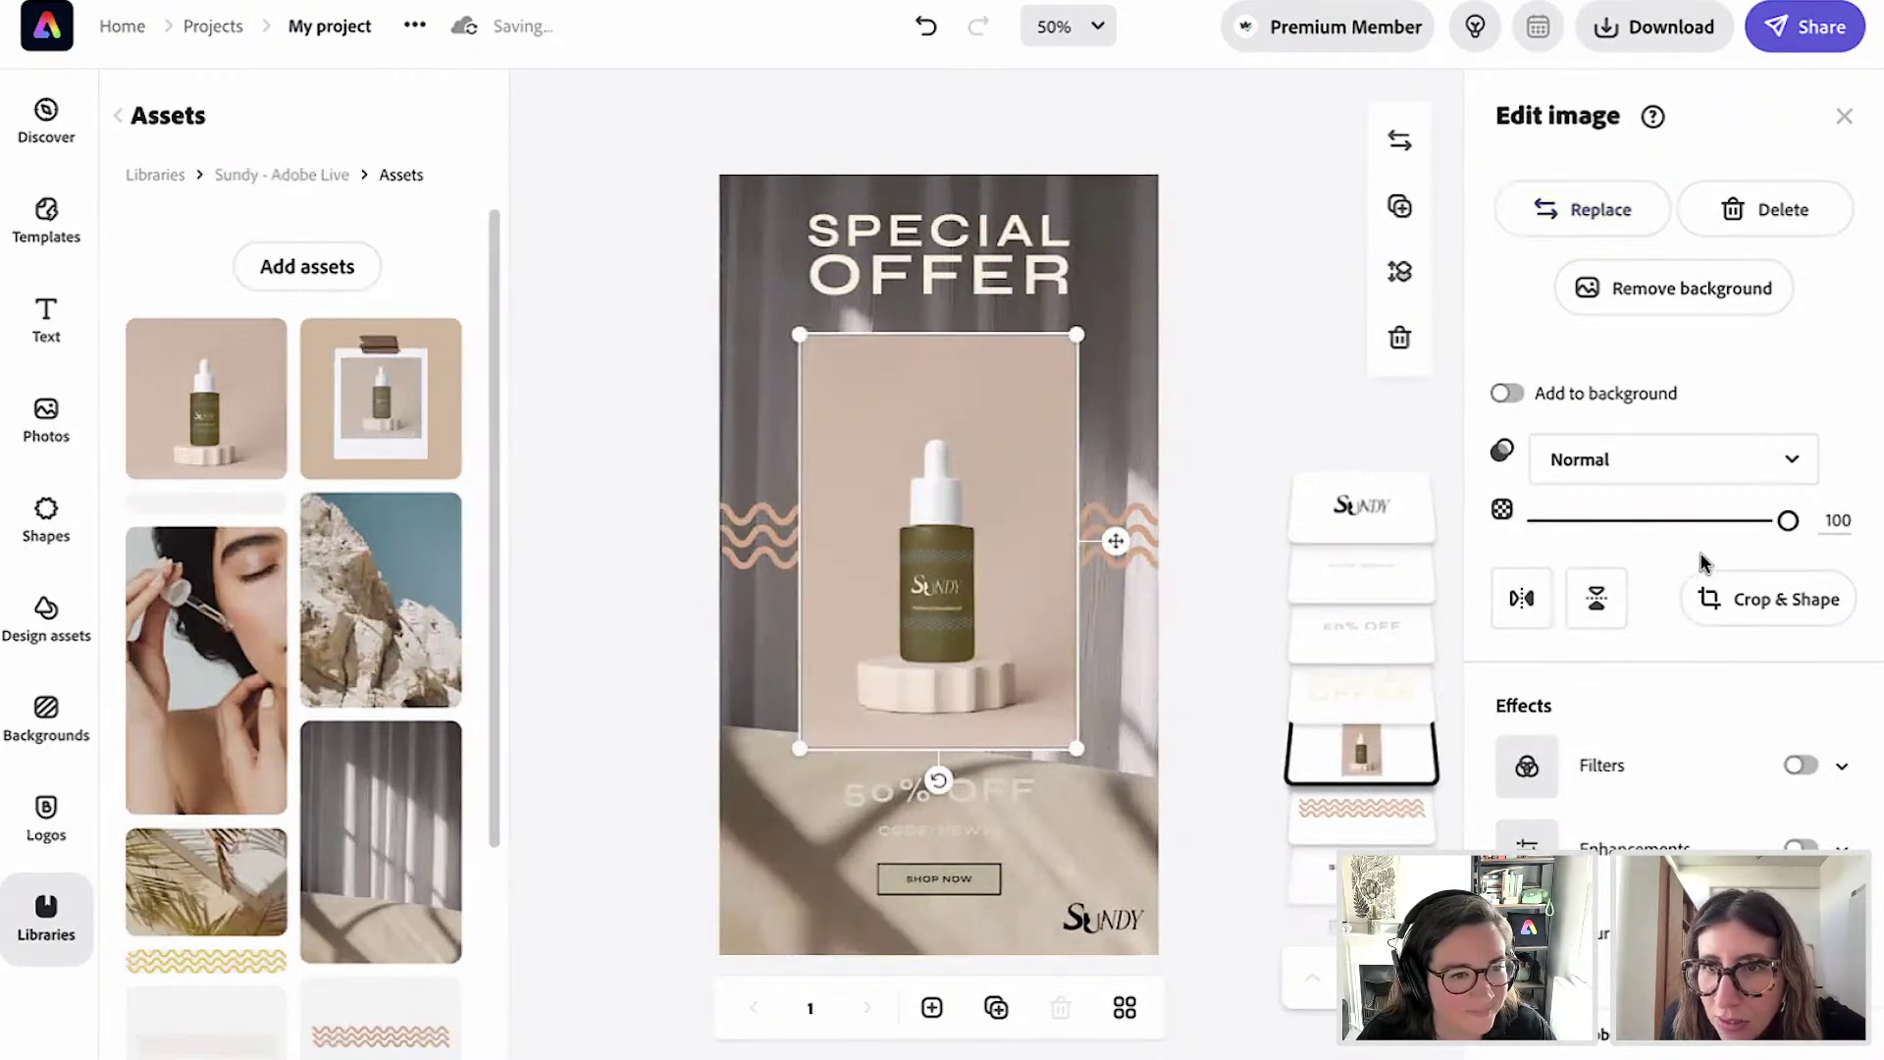
{"action": "left_click", "coordinate": [1754, 606]}
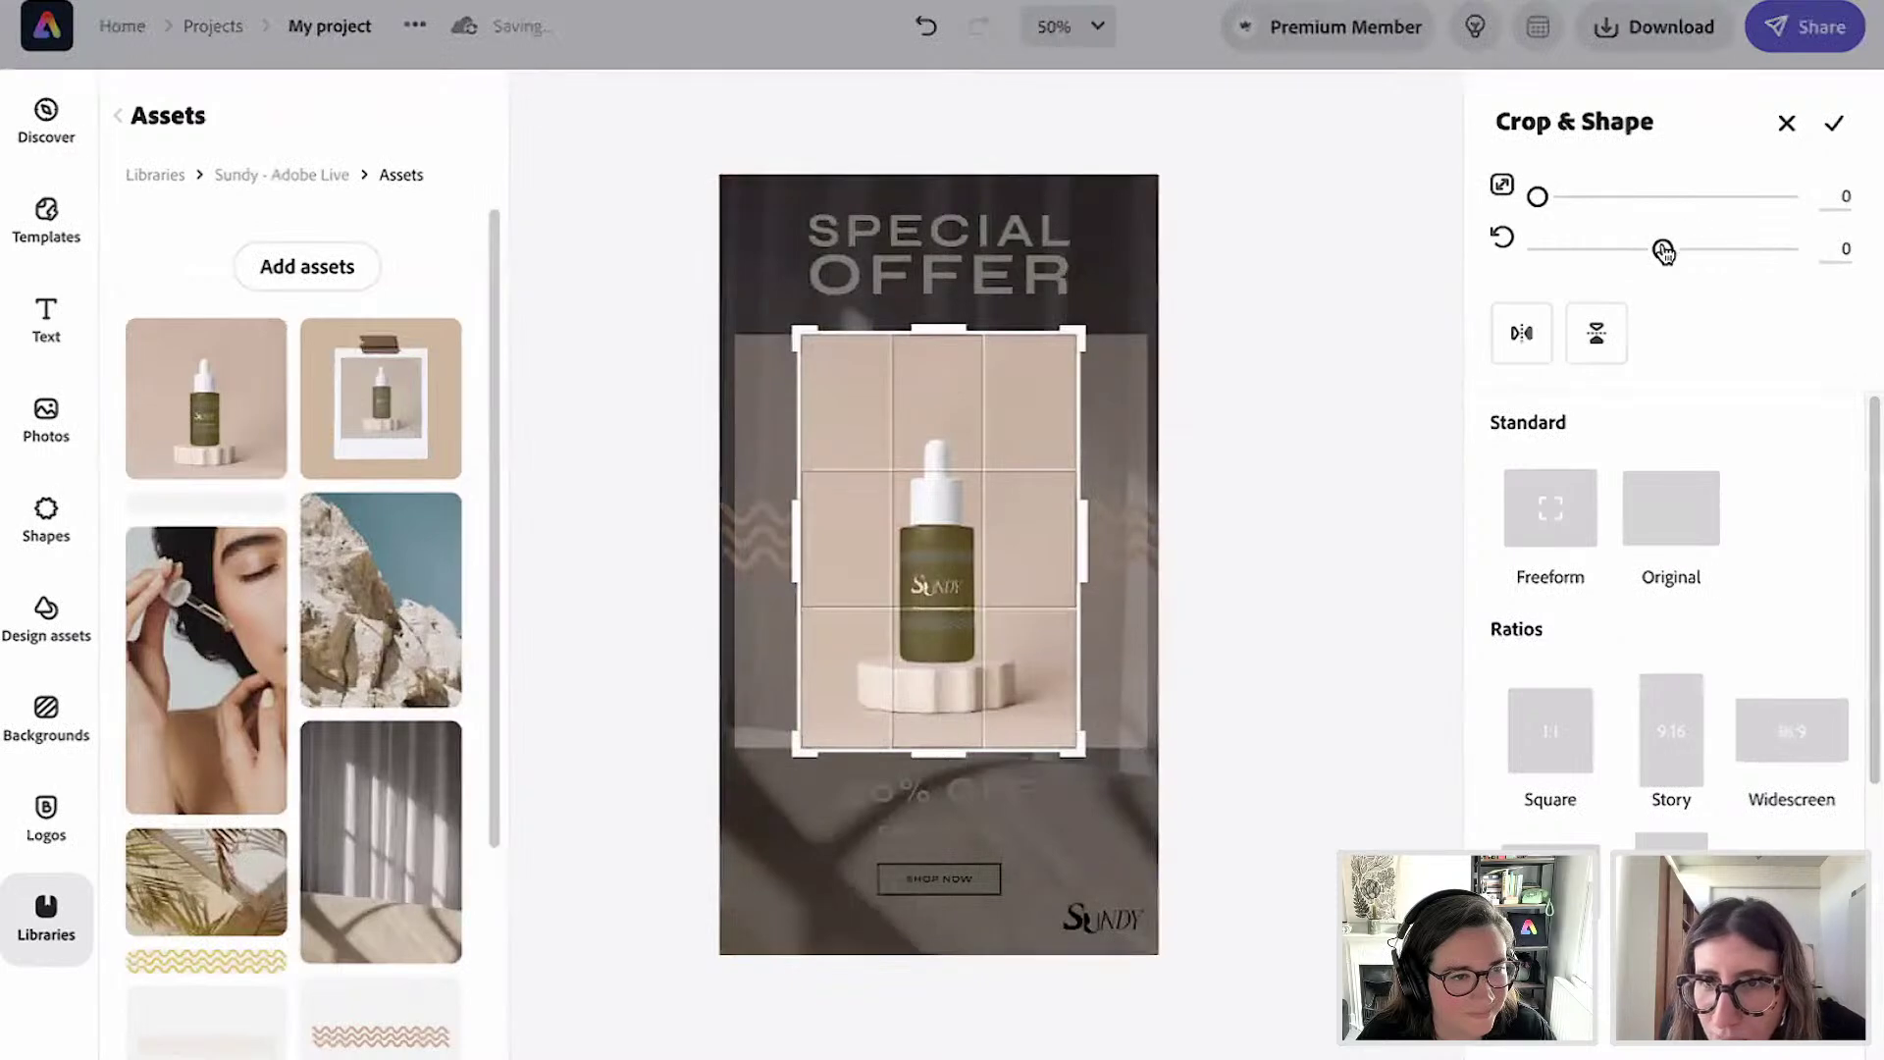
{"action": "left_click_drag", "start_coordinate": [1664, 251], "coordinate": [1663, 251]}
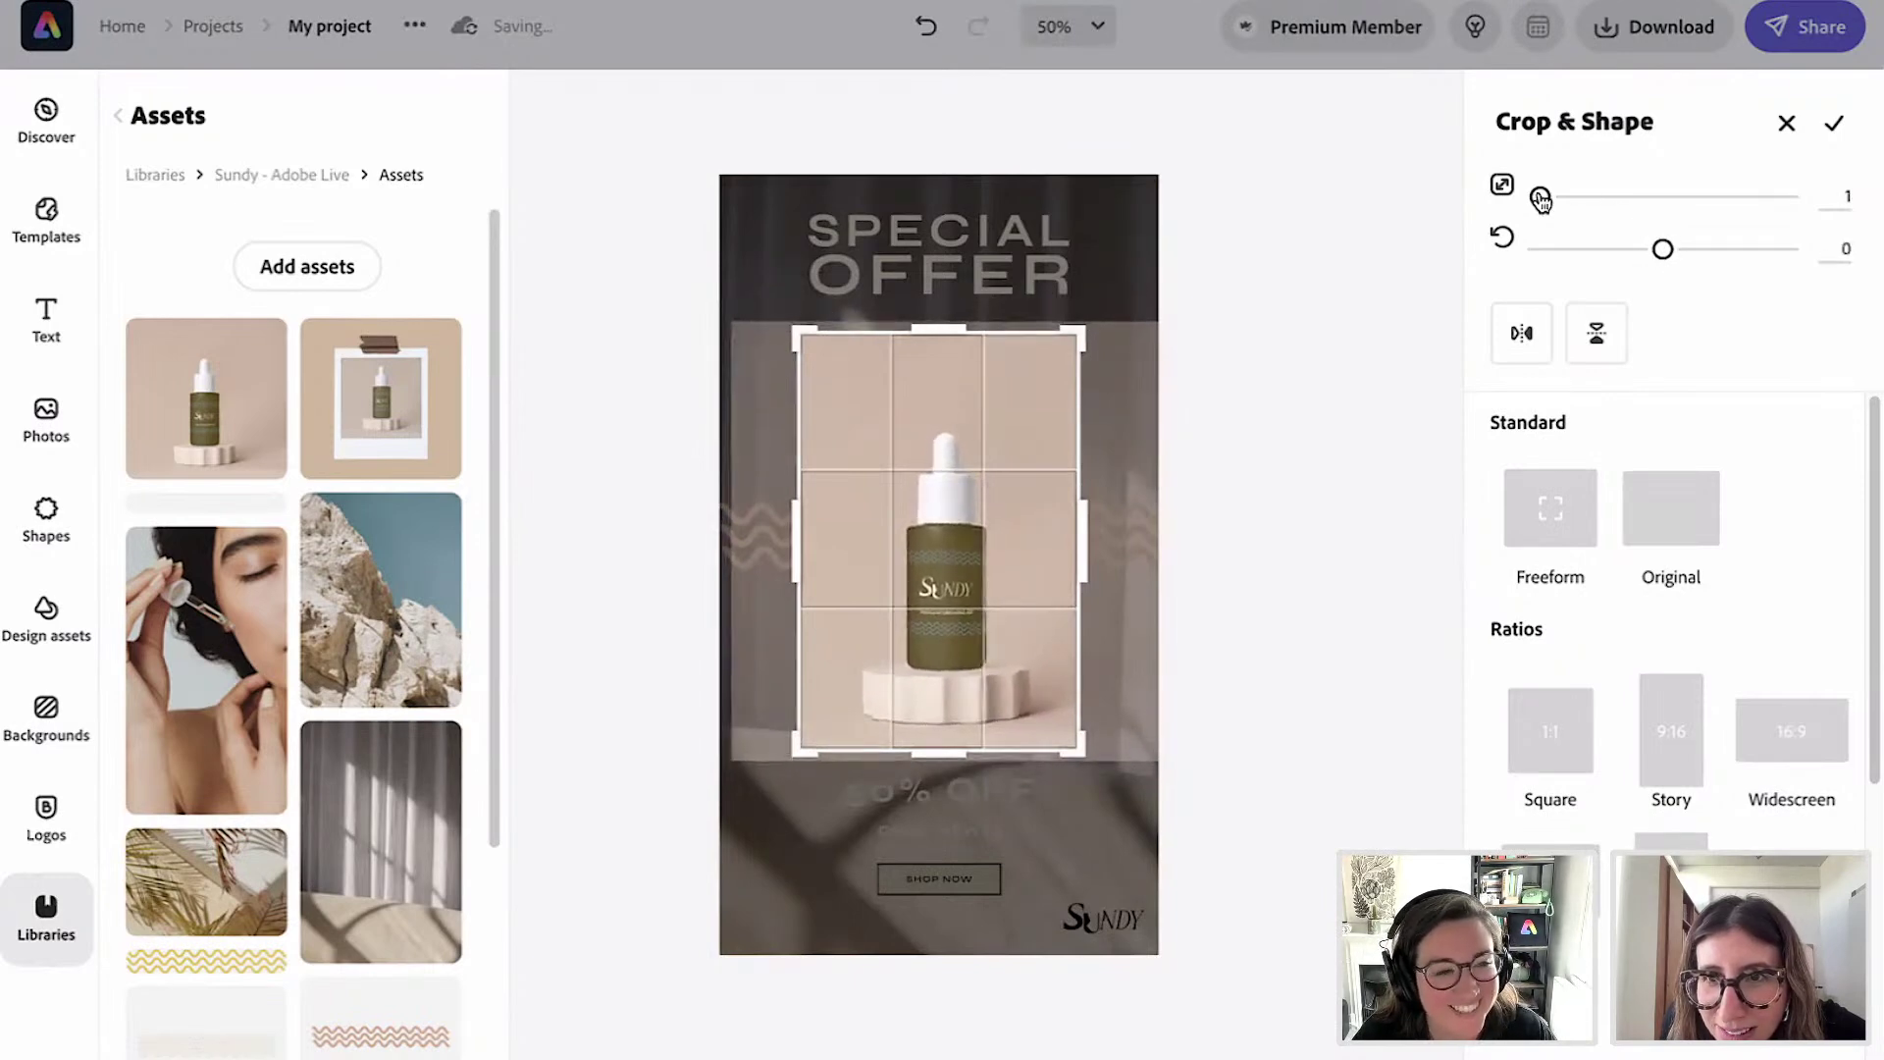
{"action": "left_click_drag", "start_coordinate": [1546, 199], "coordinate": [1541, 197]}
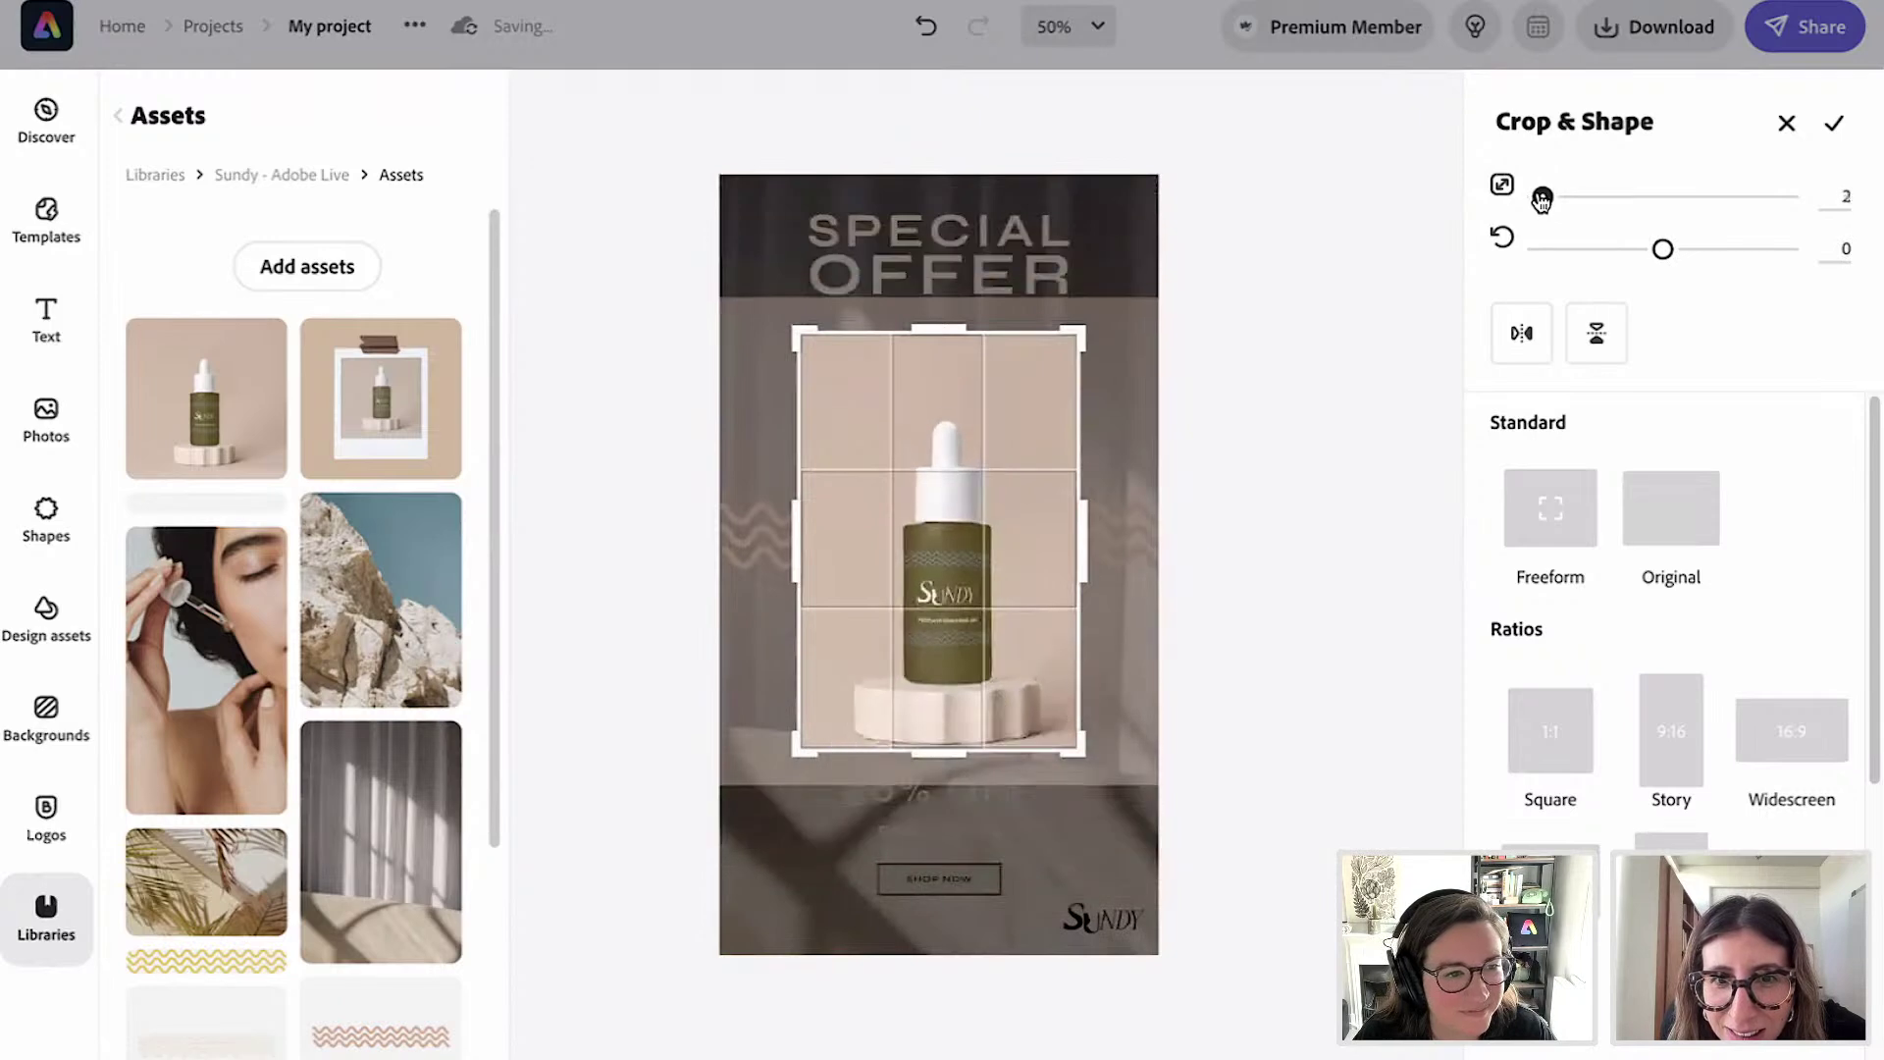
{"action": "left_click_drag", "start_coordinate": [944, 509], "coordinate": [952, 482]}
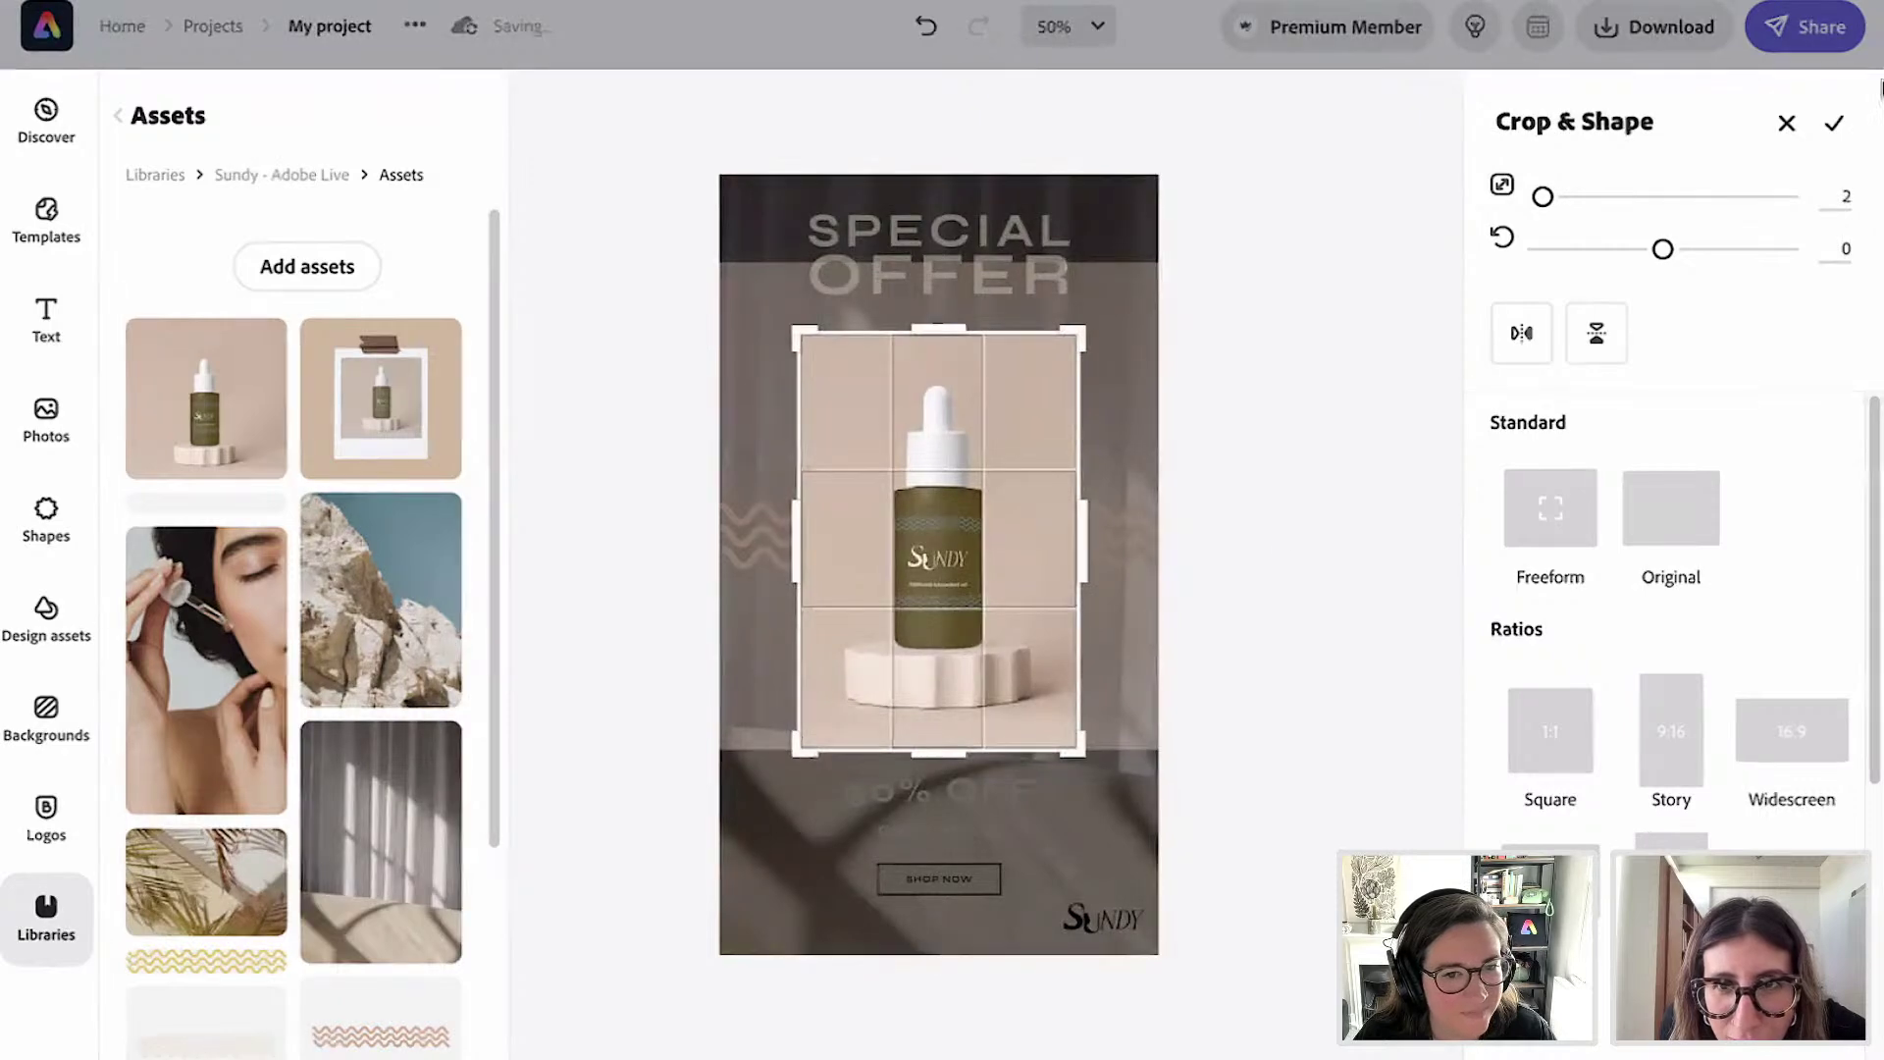
{"action": "left_click", "coordinate": [1834, 123]}
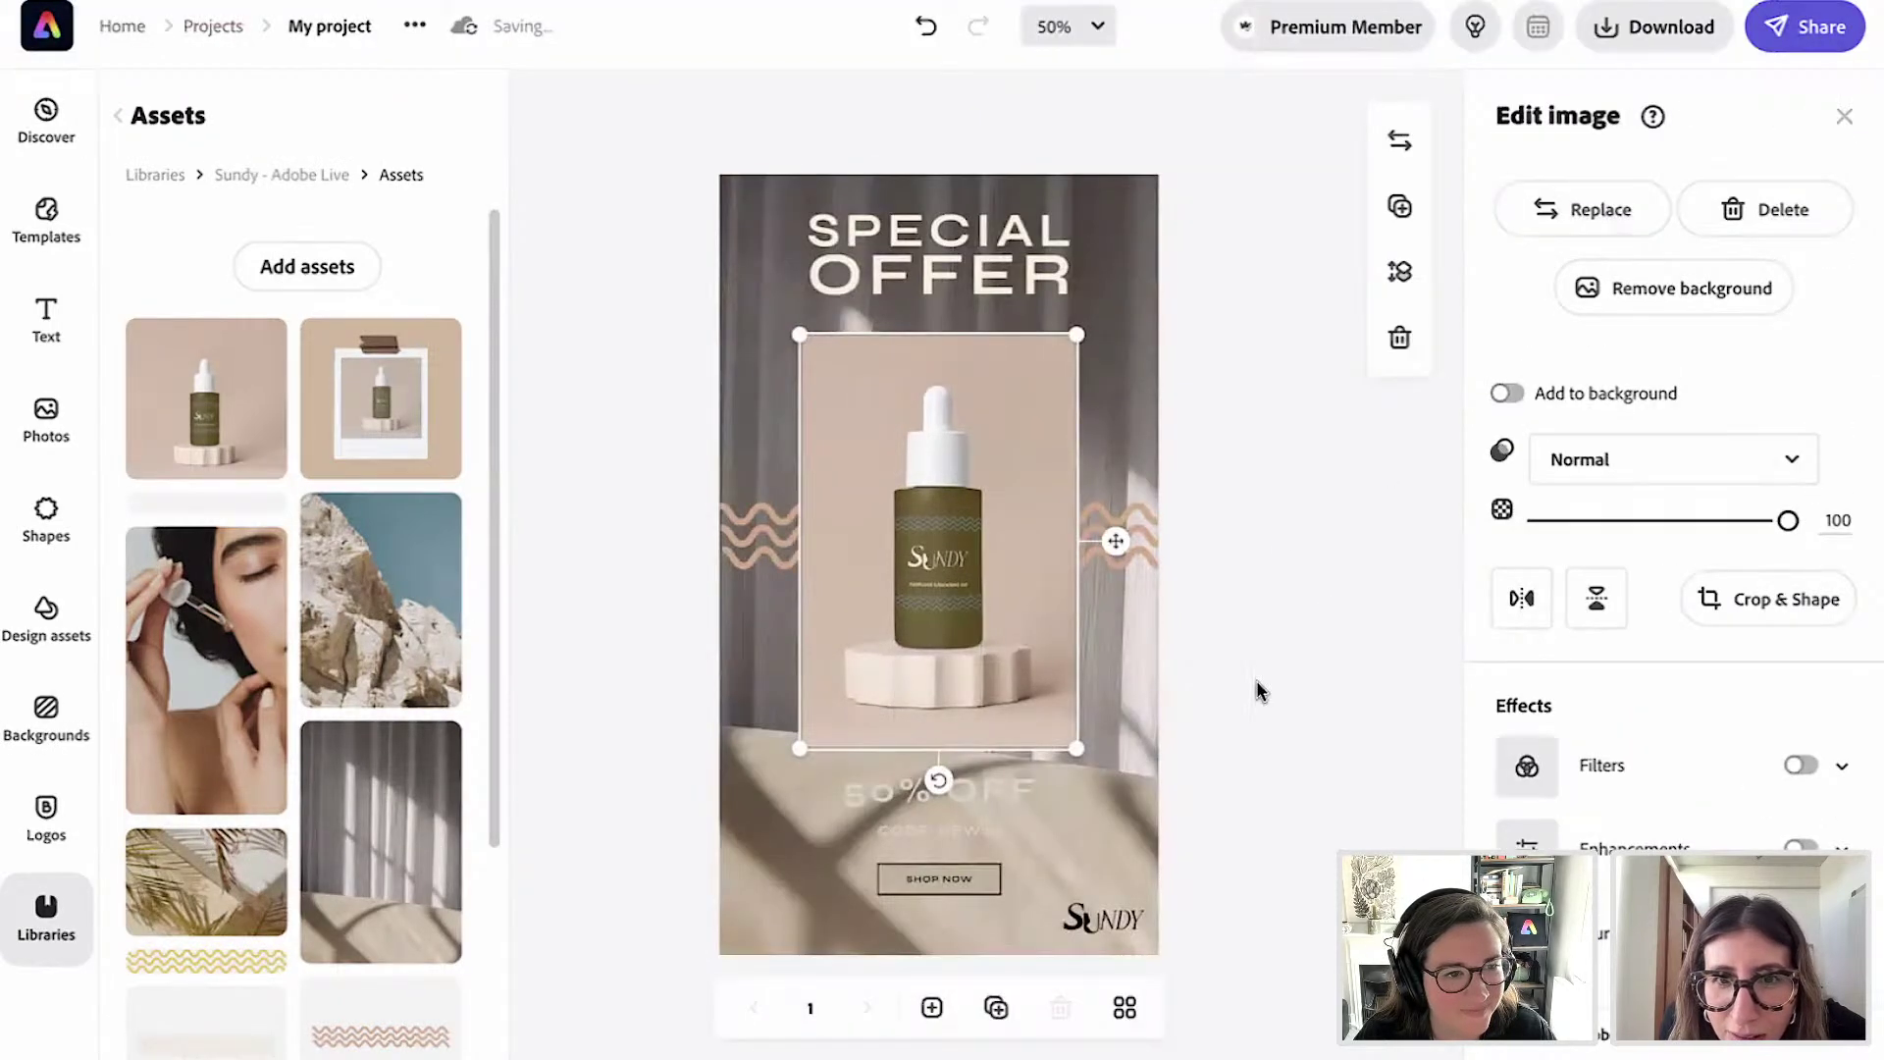
{"action": "left_click", "coordinate": [1160, 708]}
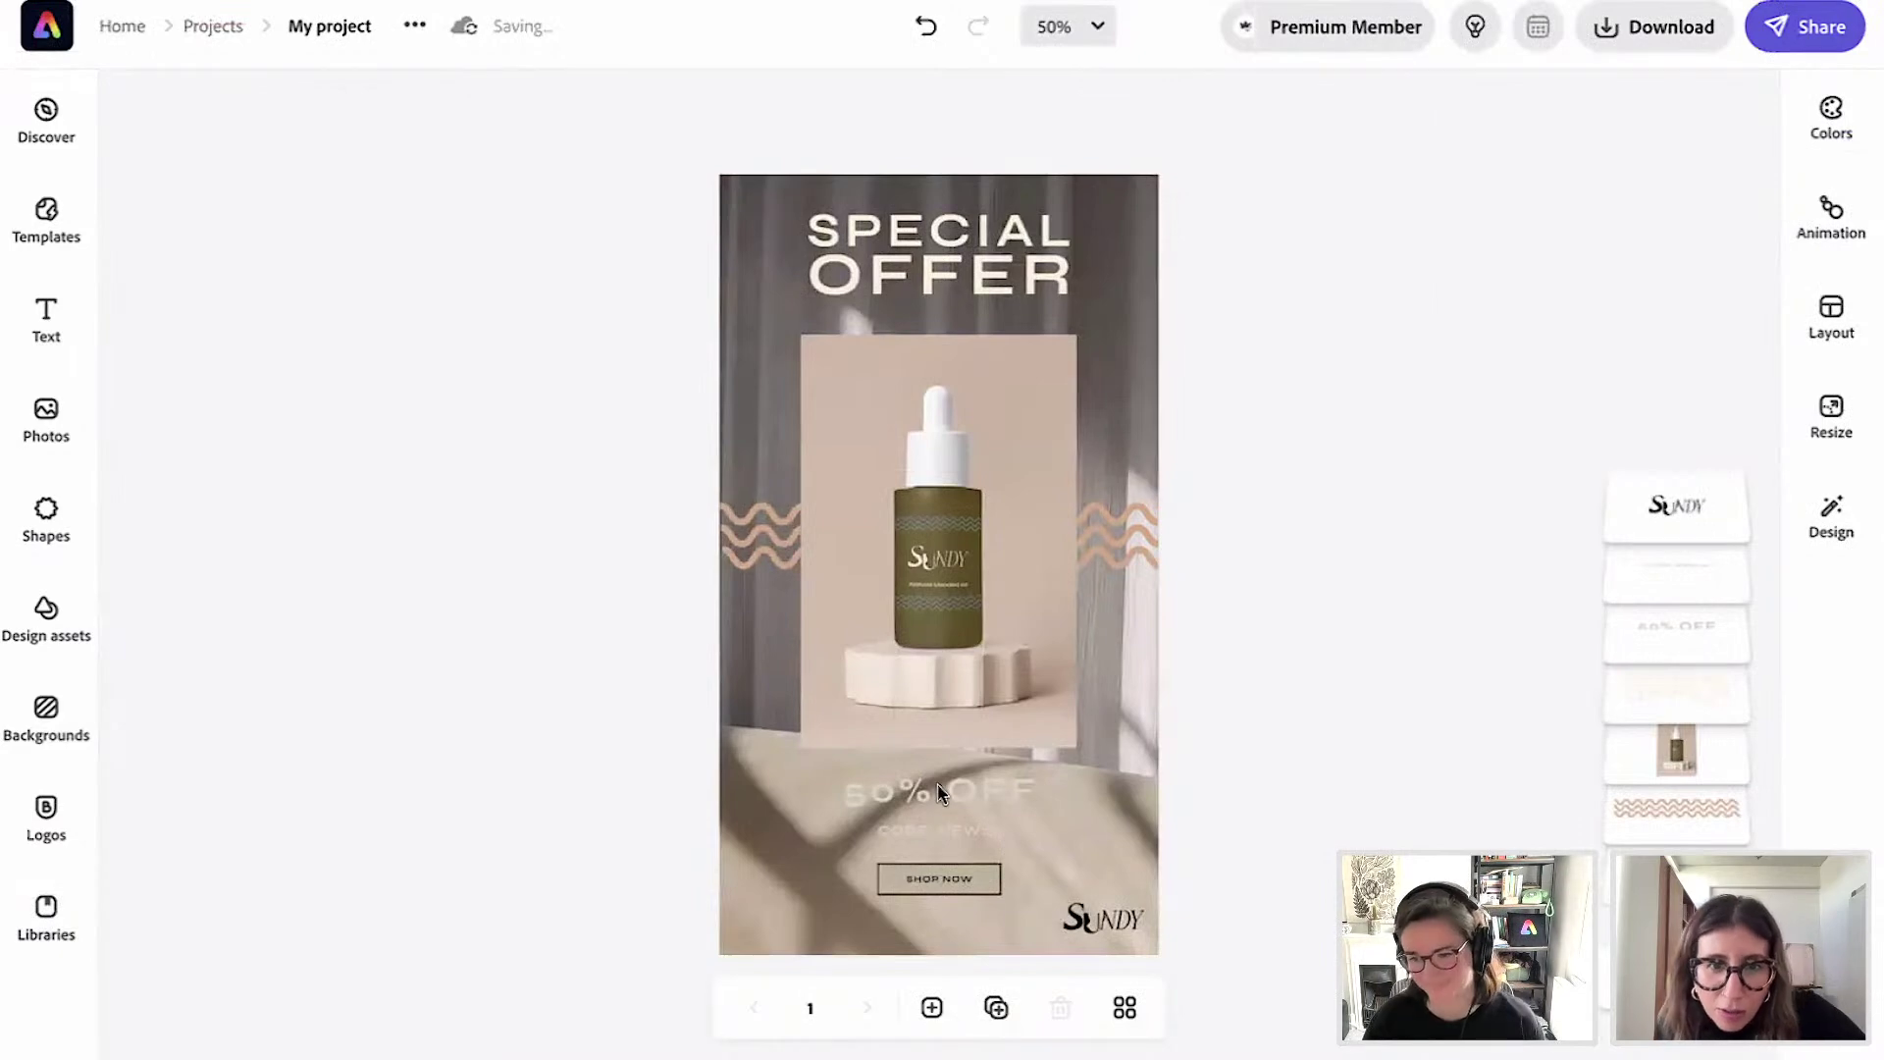
Color the "50% Off" text and the "code: NEW25" line in the Sundy olive #64511C.
{"action": "left_click", "coordinate": [902, 795]}
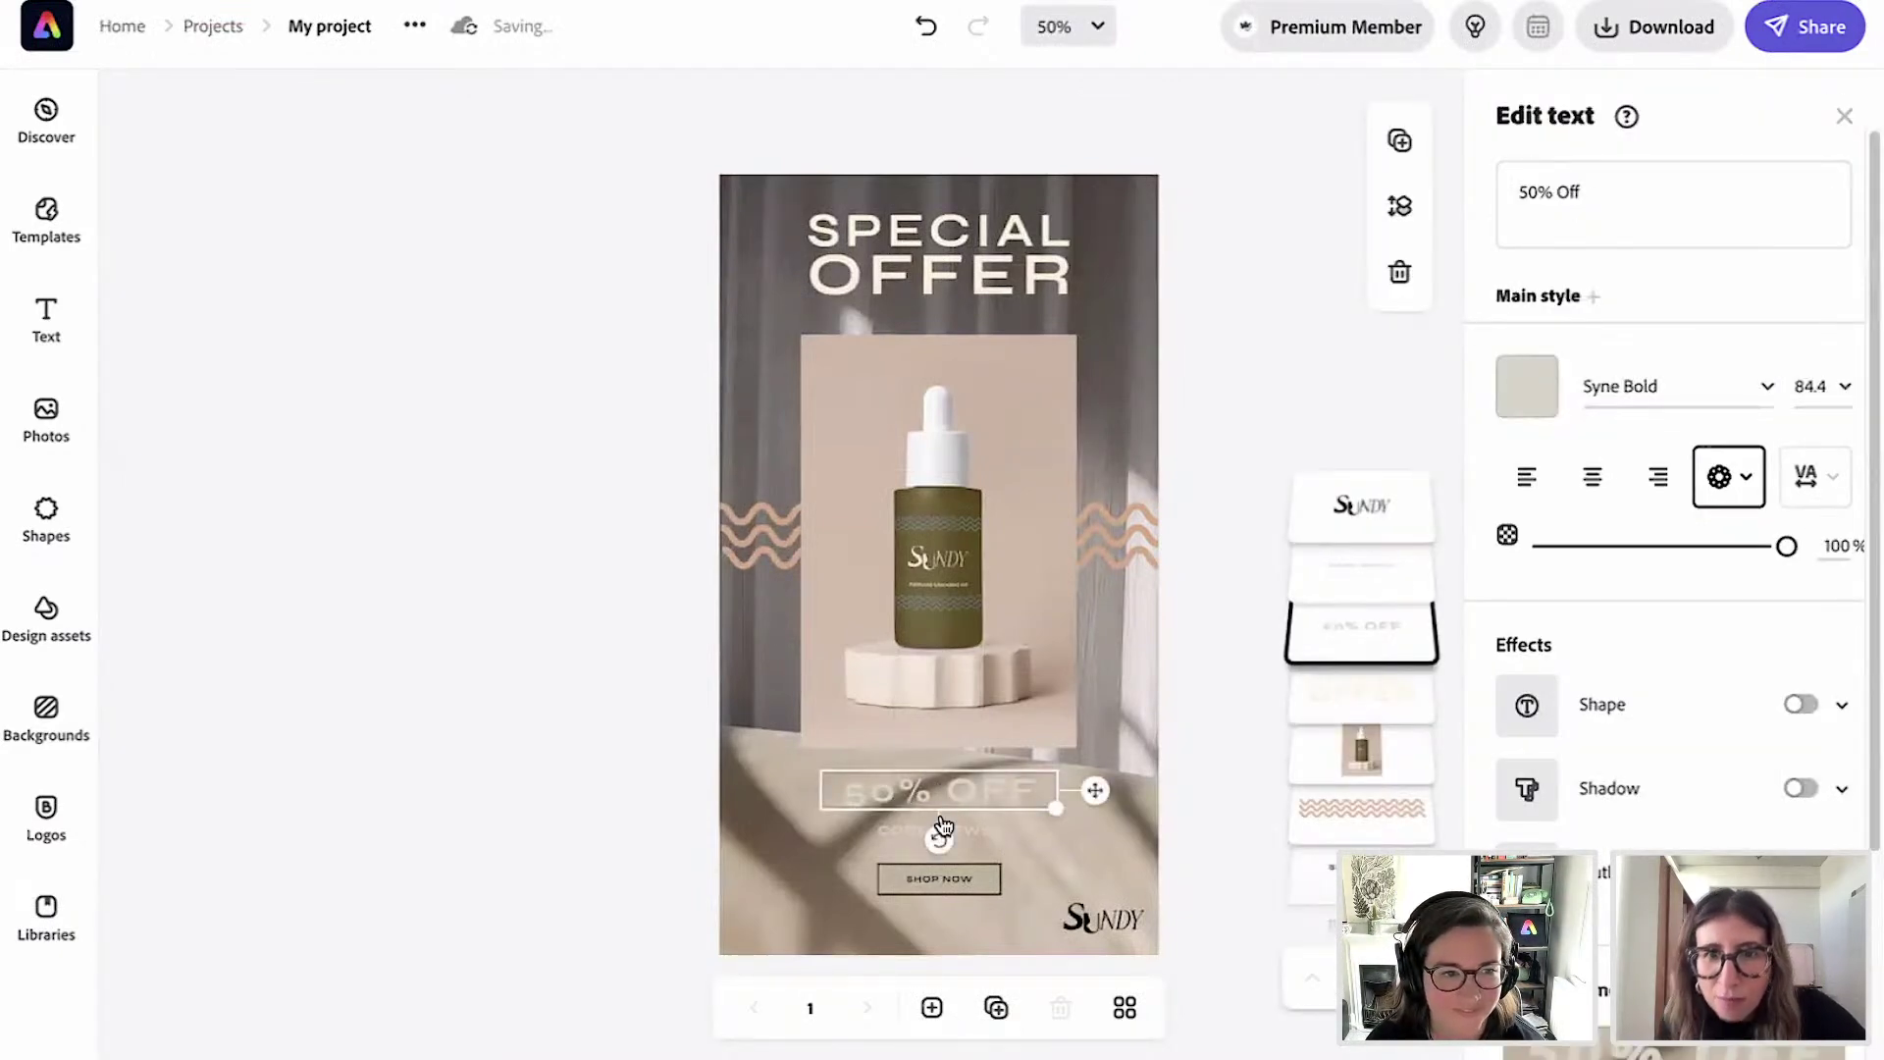
{"action": "left_click", "coordinate": [1520, 390]}
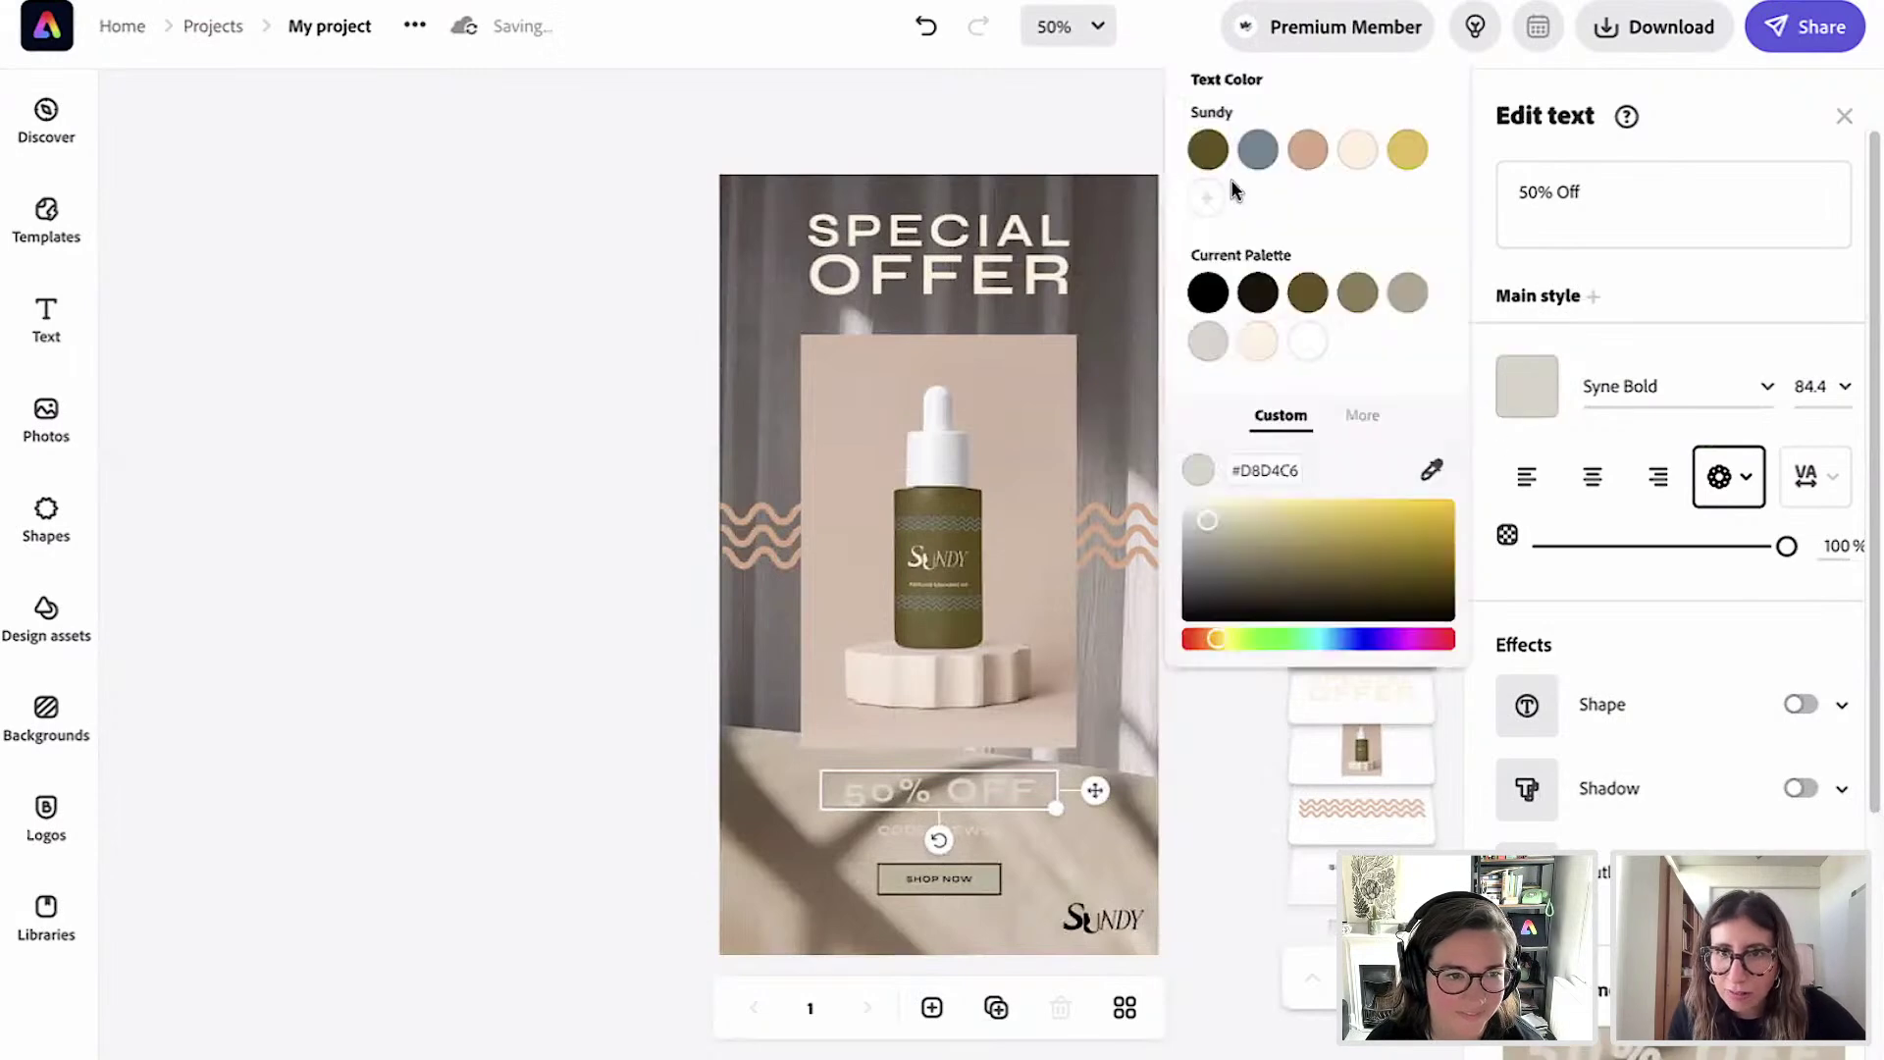
{"action": "left_click", "coordinate": [1208, 152]}
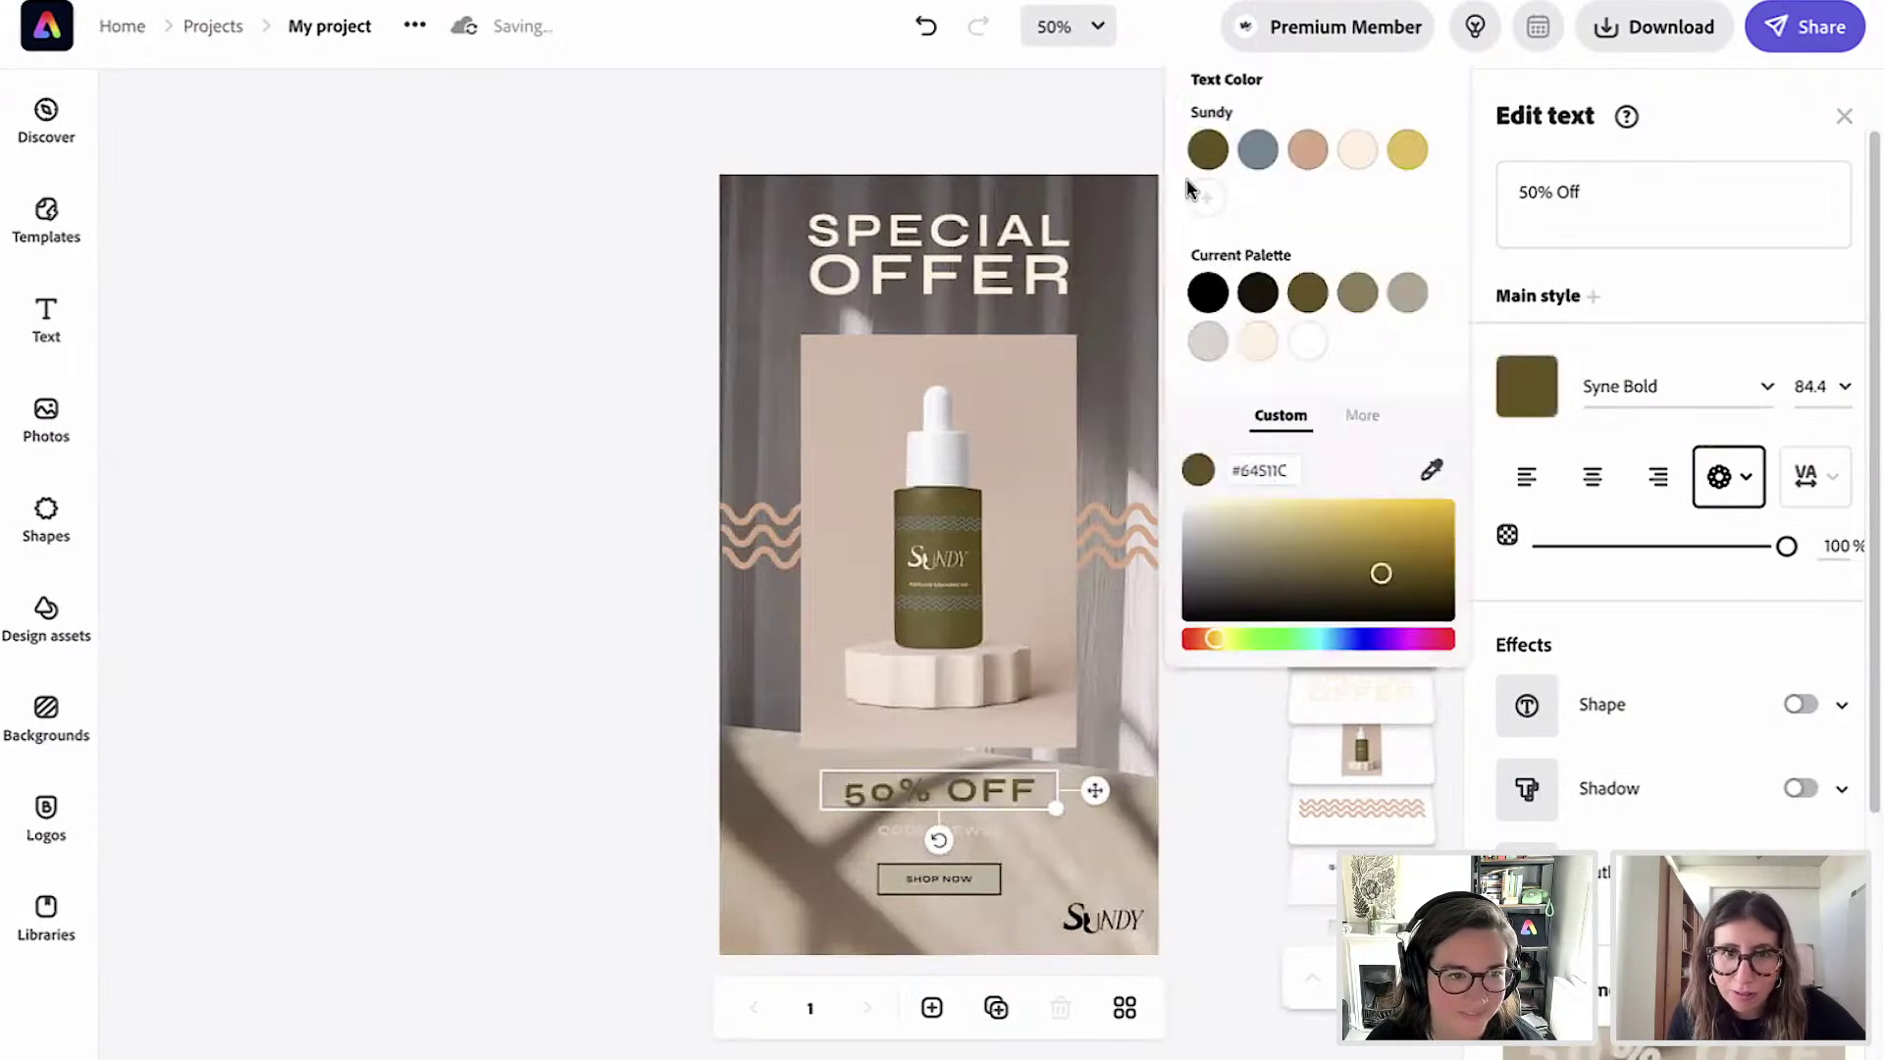
{"action": "left_click", "coordinate": [985, 835]}
{"action": "left_click", "coordinate": [1526, 386]}
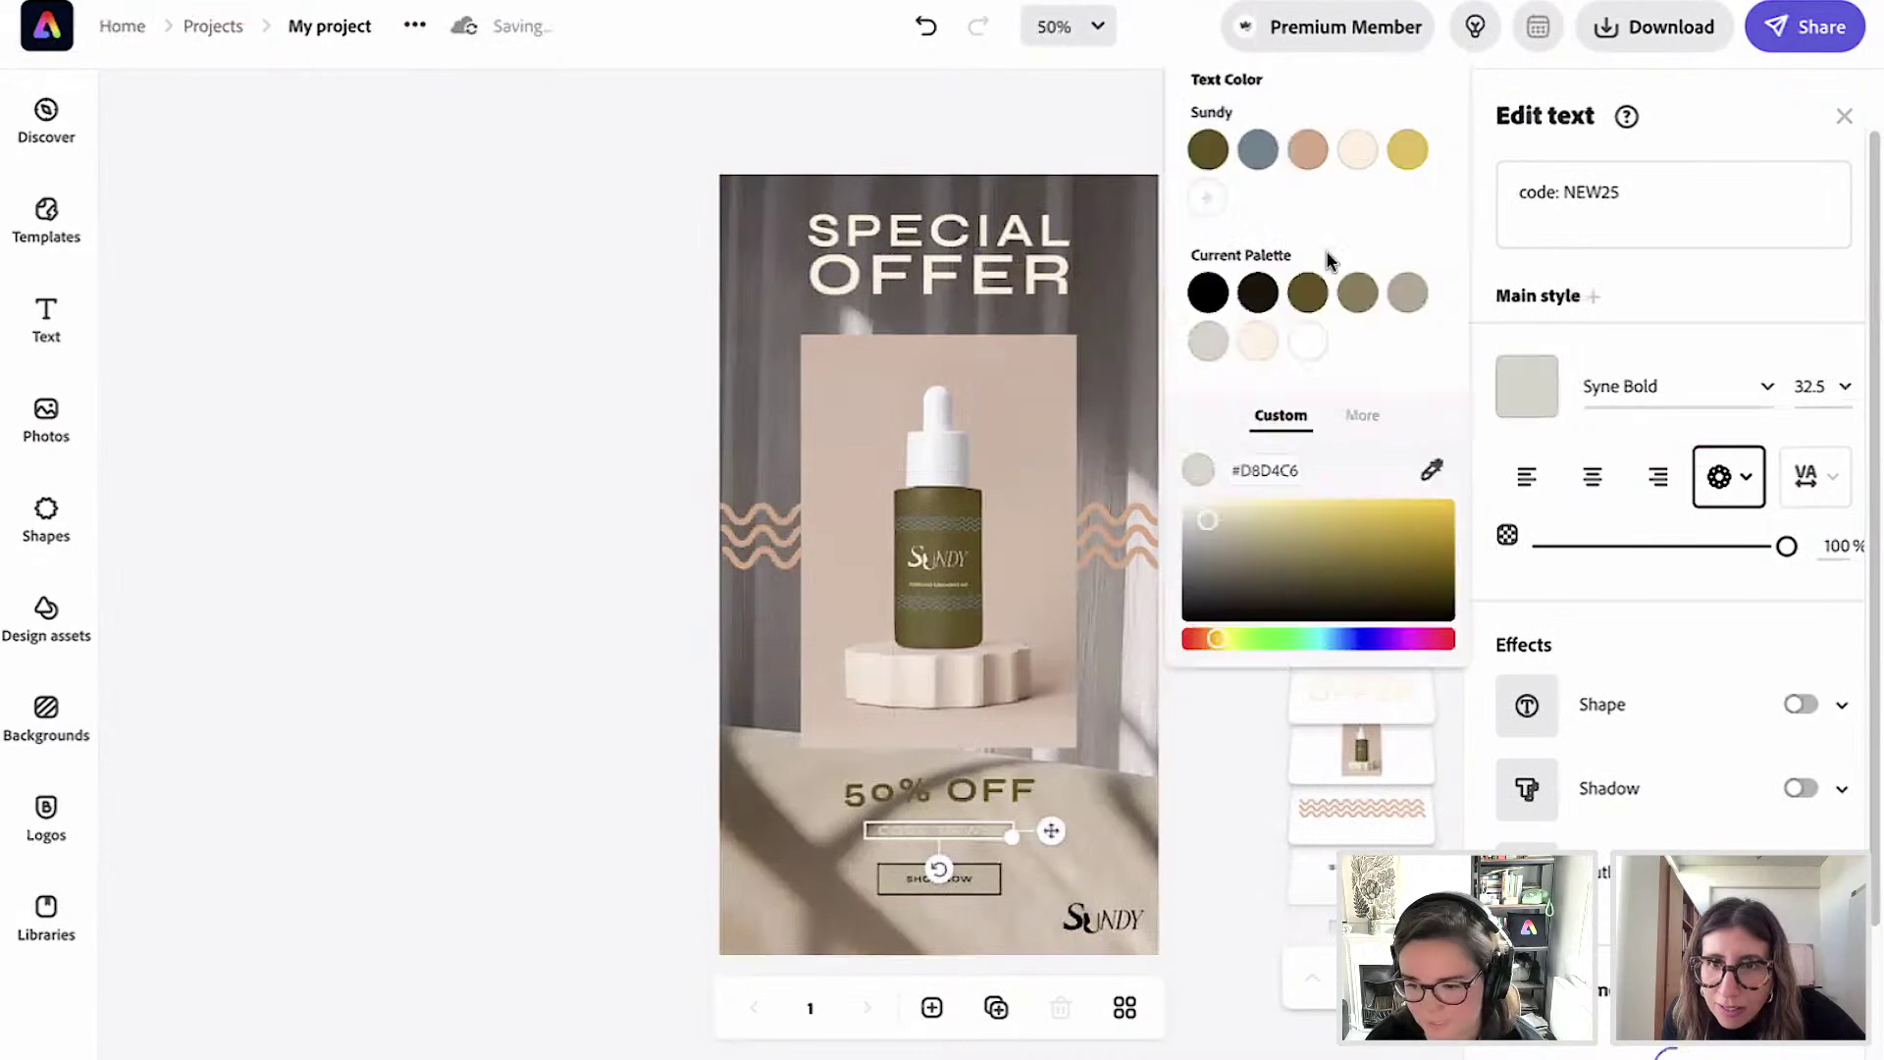
{"action": "left_click", "coordinate": [1206, 157]}
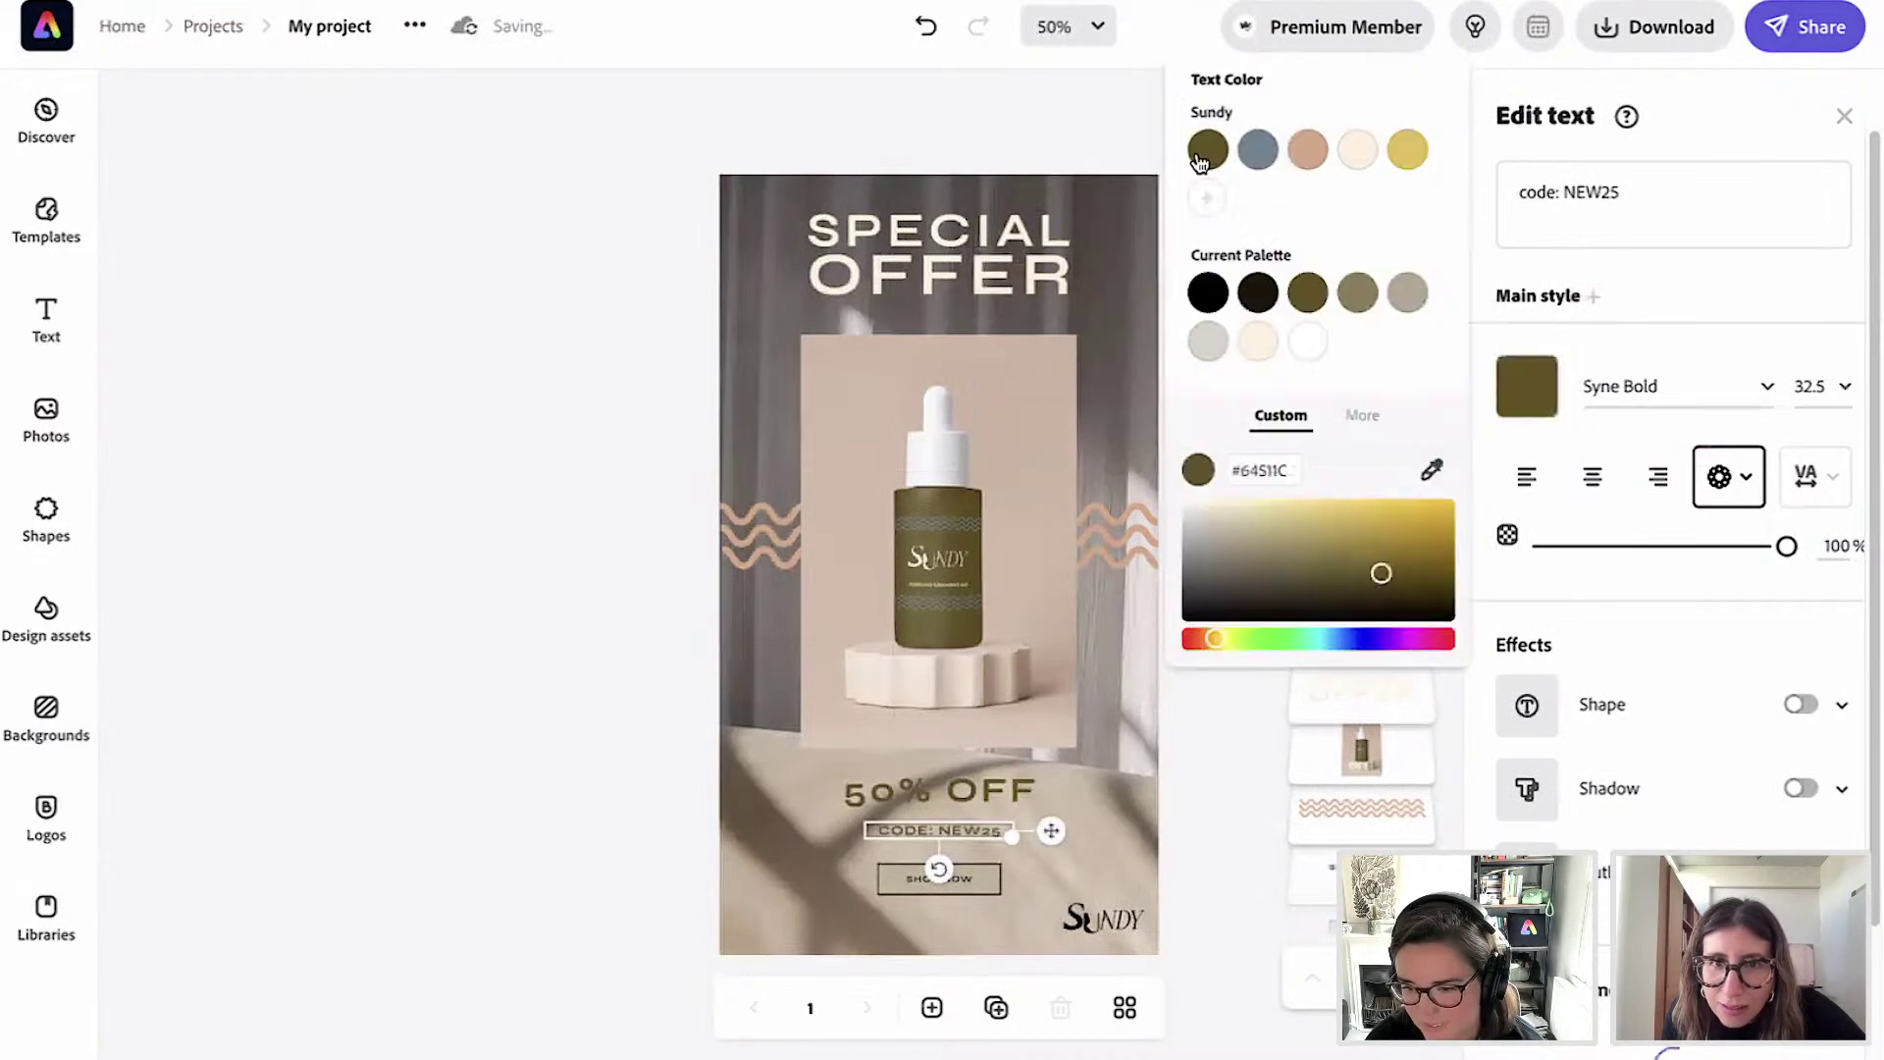
Delete the "Special offer" heading above the bottle photo.
{"action": "left_click", "coordinate": [985, 269]}
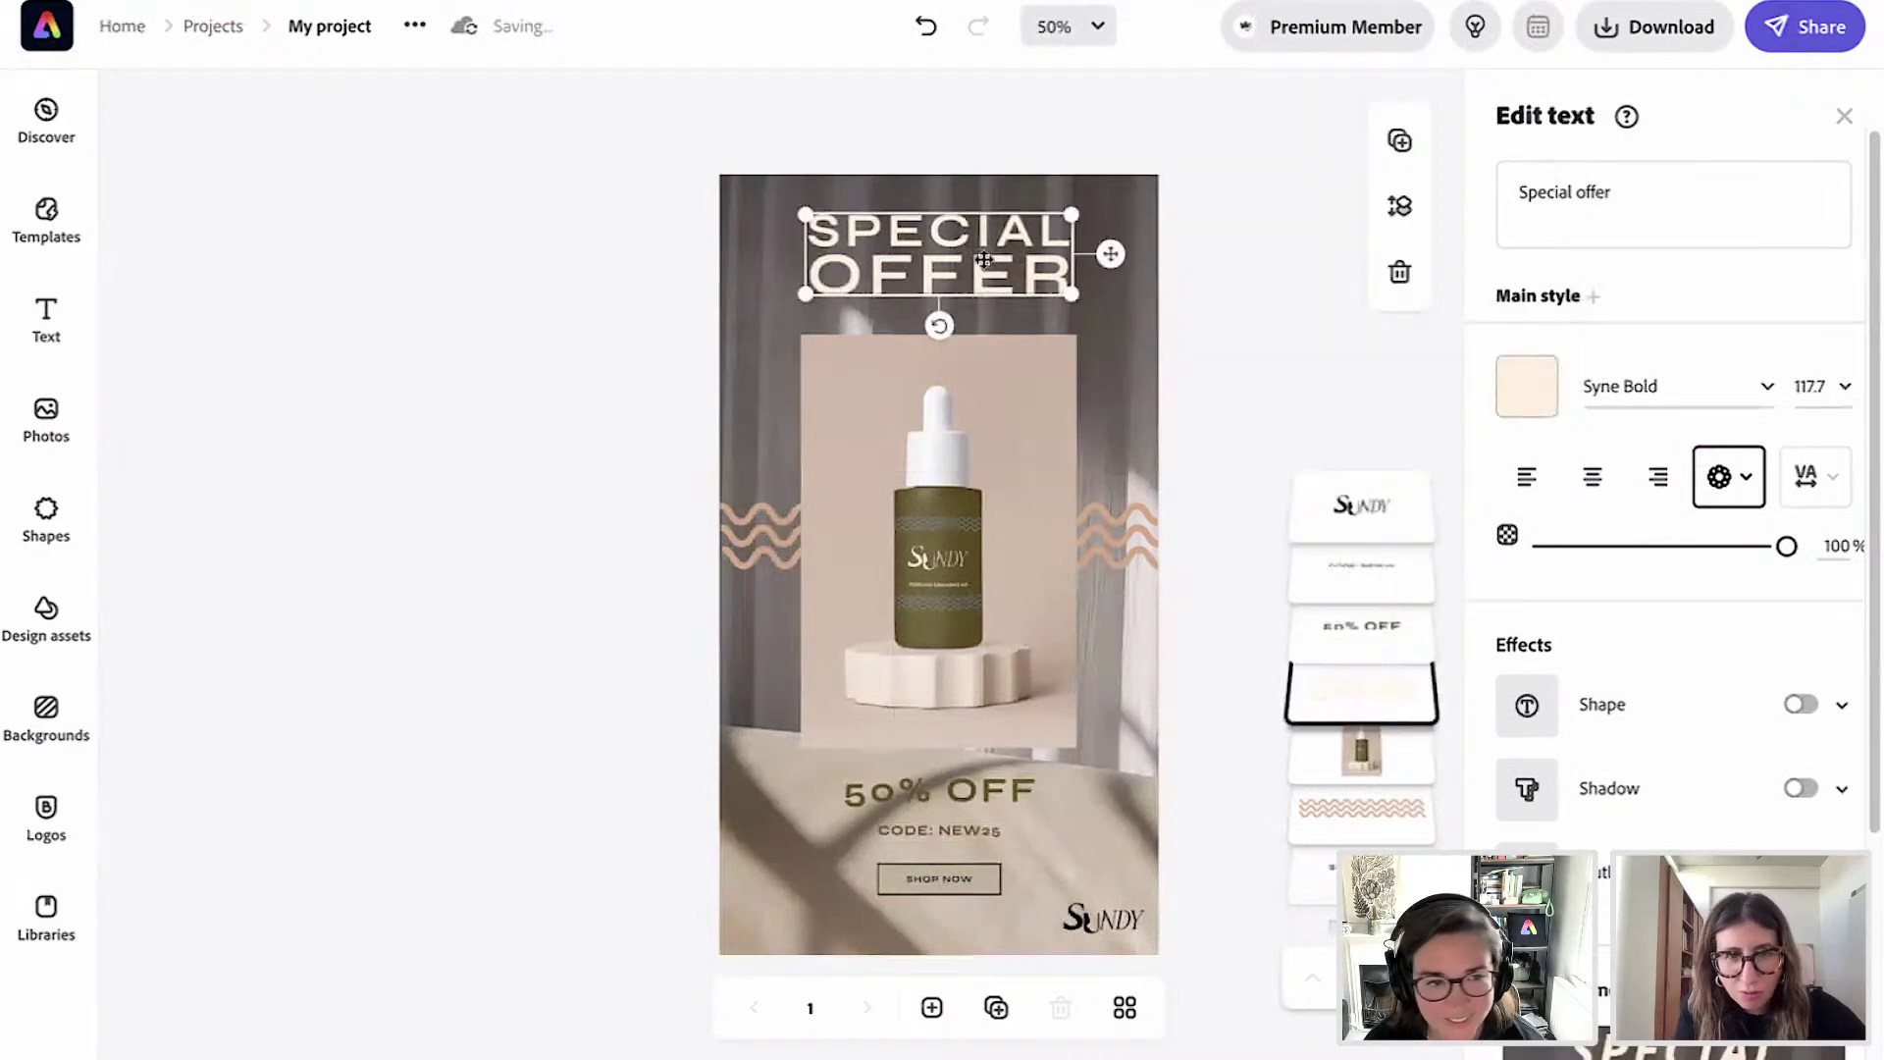
{"action": "key", "text": "Delete"}
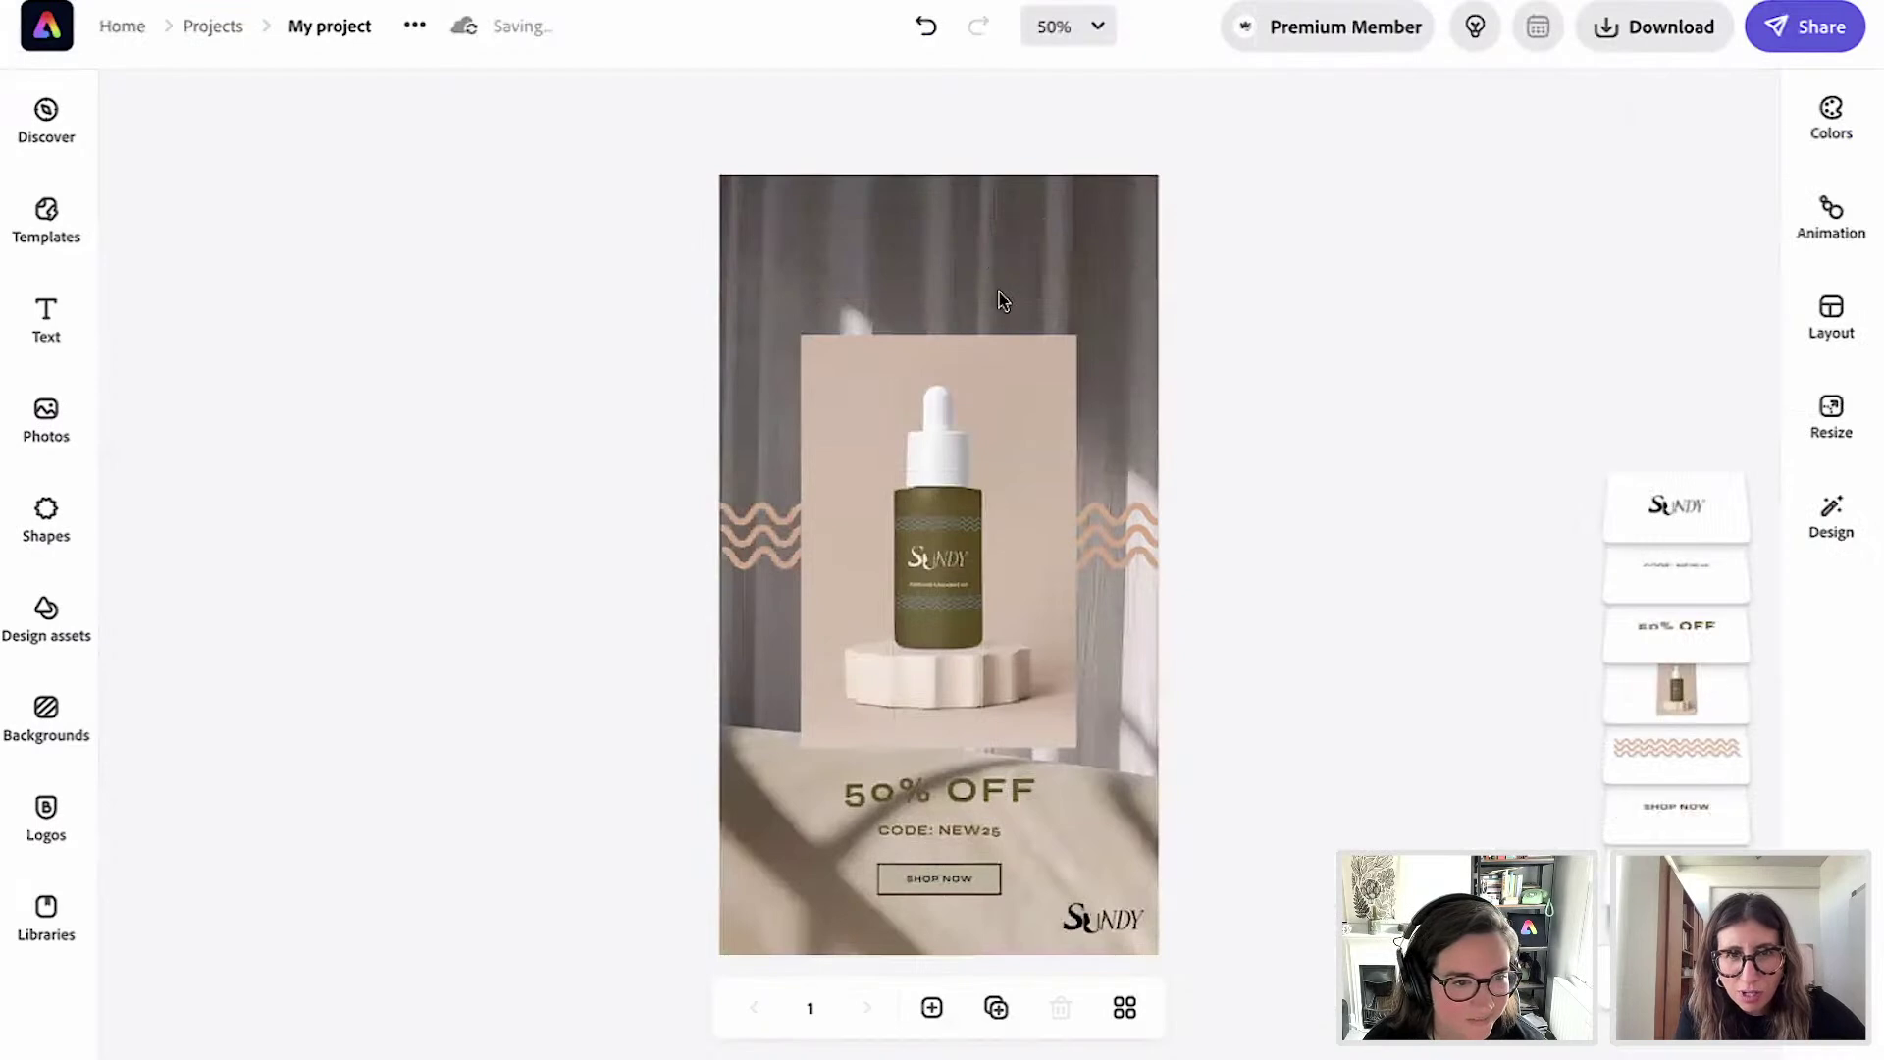
Try the "50% Off" text above the bottle photo and move it back below the photo.
{"action": "left_click", "coordinate": [1141, 523]}
{"action": "left_click_drag", "start_coordinate": [974, 790], "coordinate": [993, 295]}
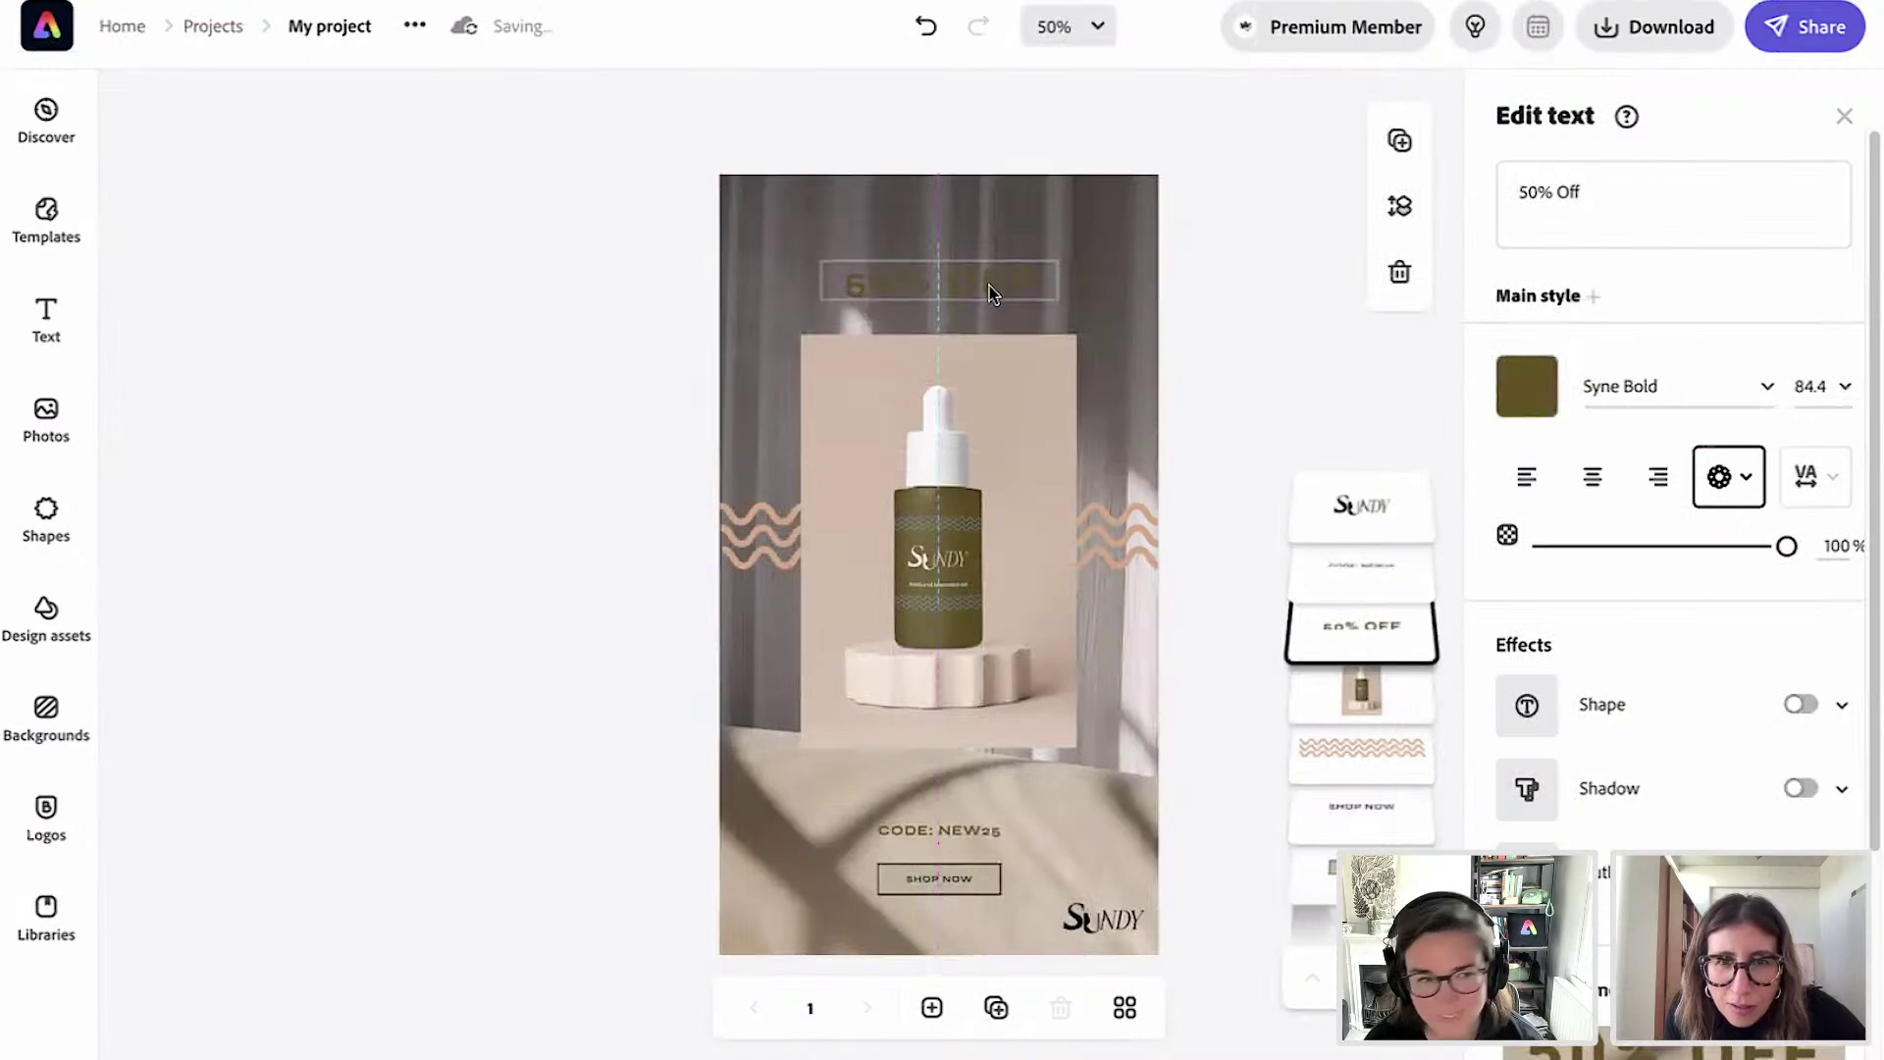
{"action": "left_click_drag", "start_coordinate": [1009, 282], "coordinate": [970, 886]}
Fill the rectangle behind "Shop now" with the Sundy peach #DBA683 and clear the selection.
{"action": "left_click", "coordinate": [971, 886]}
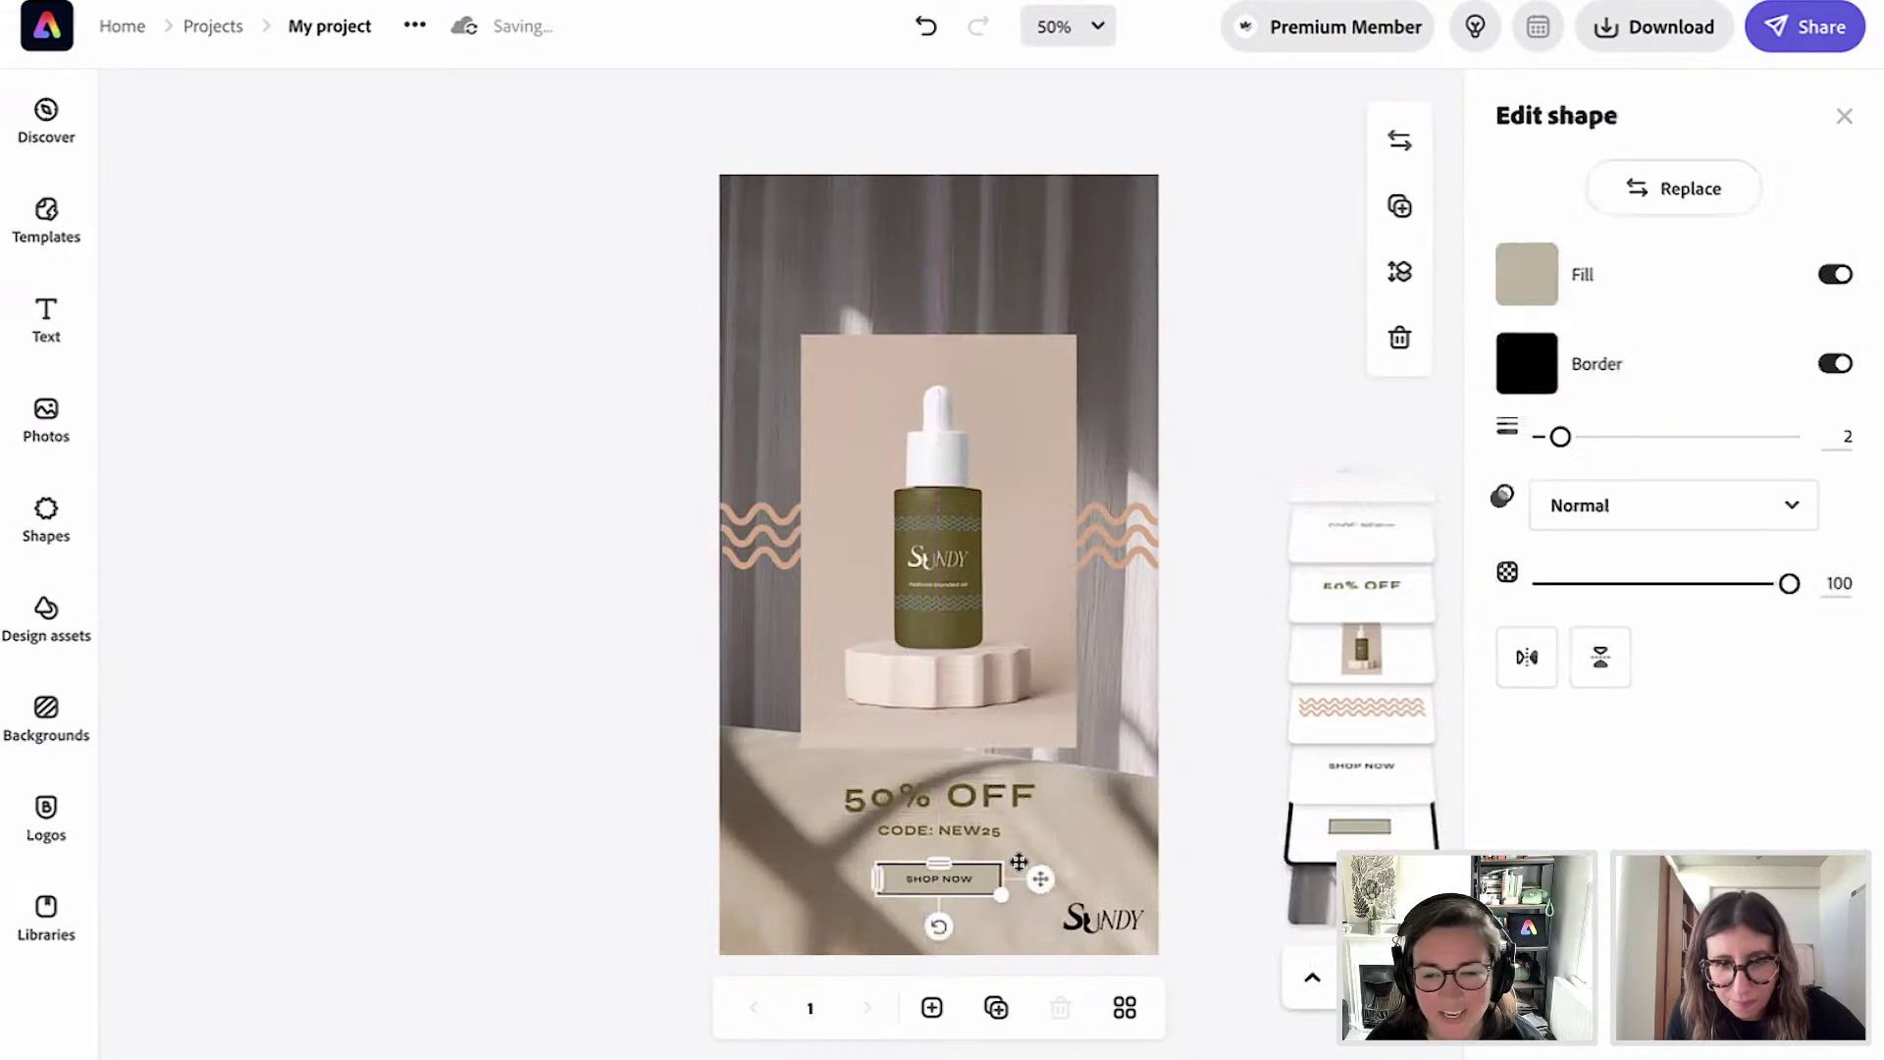
{"action": "left_click", "coordinate": [1526, 274]}
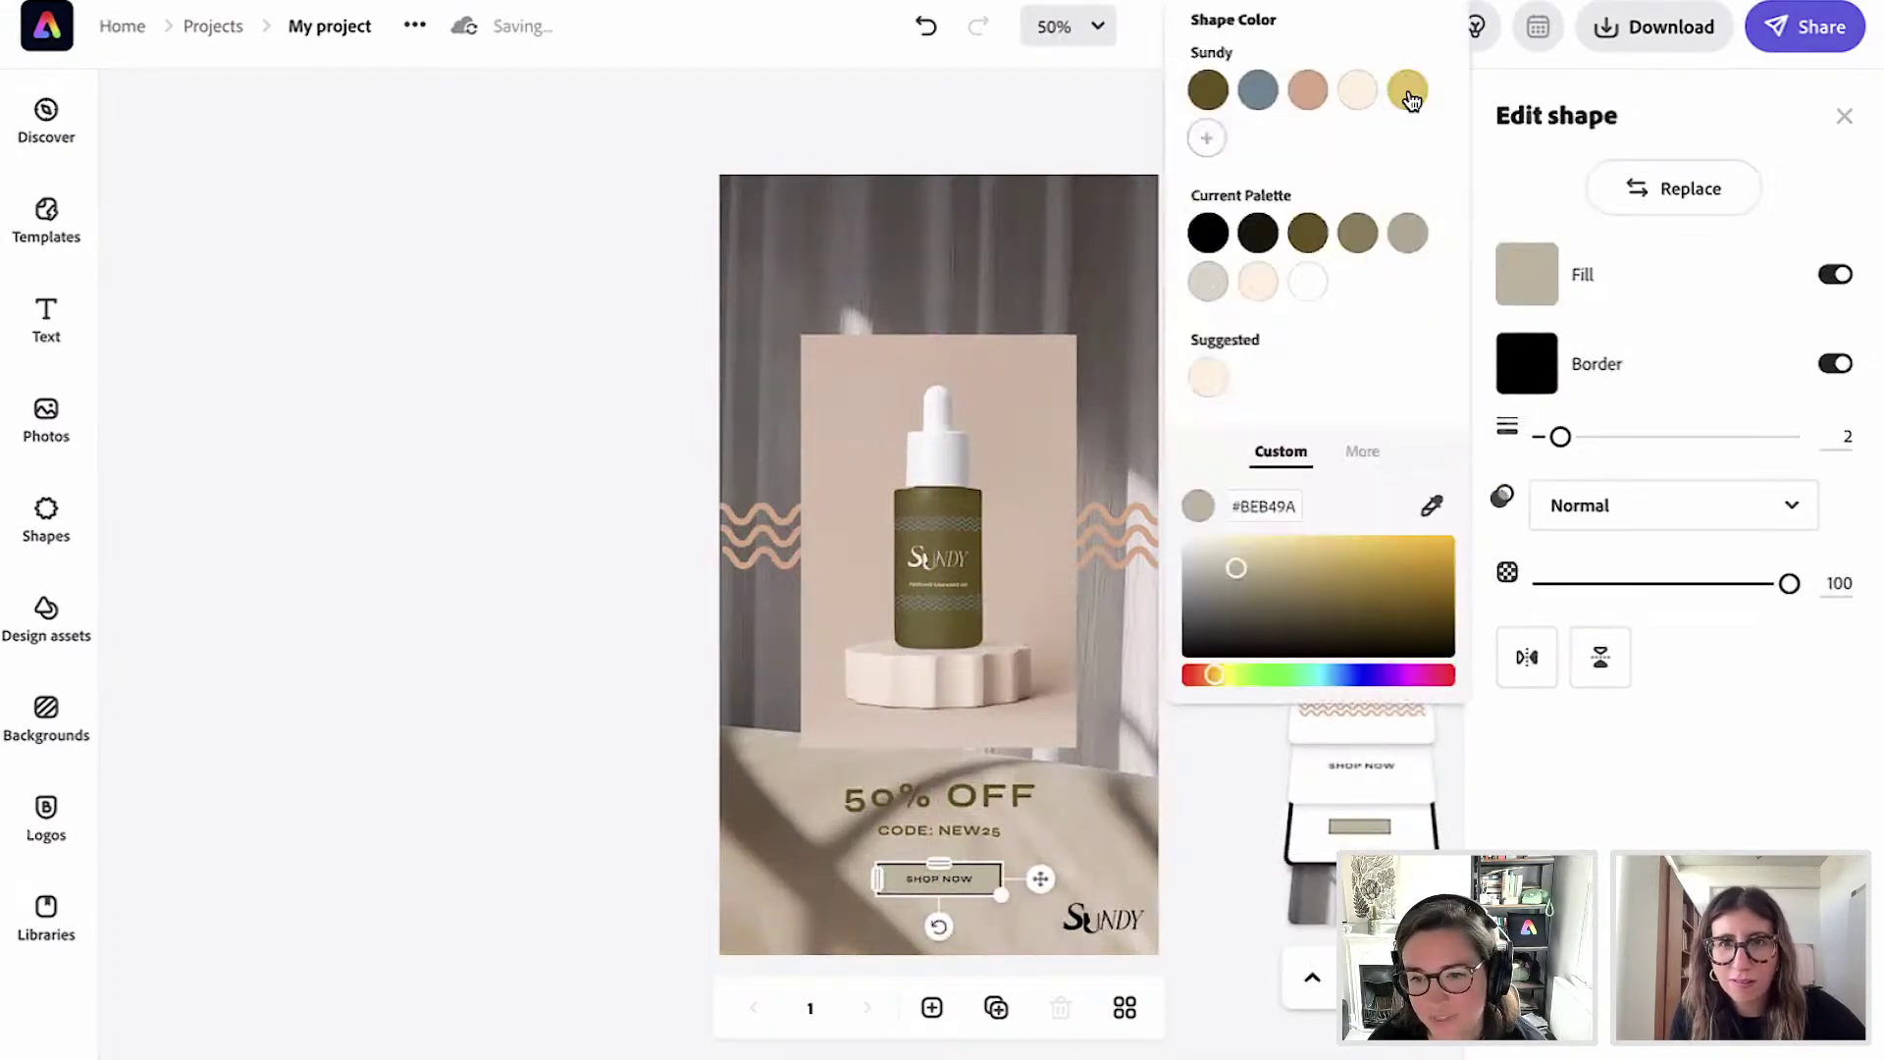
{"action": "left_click", "coordinate": [1315, 92]}
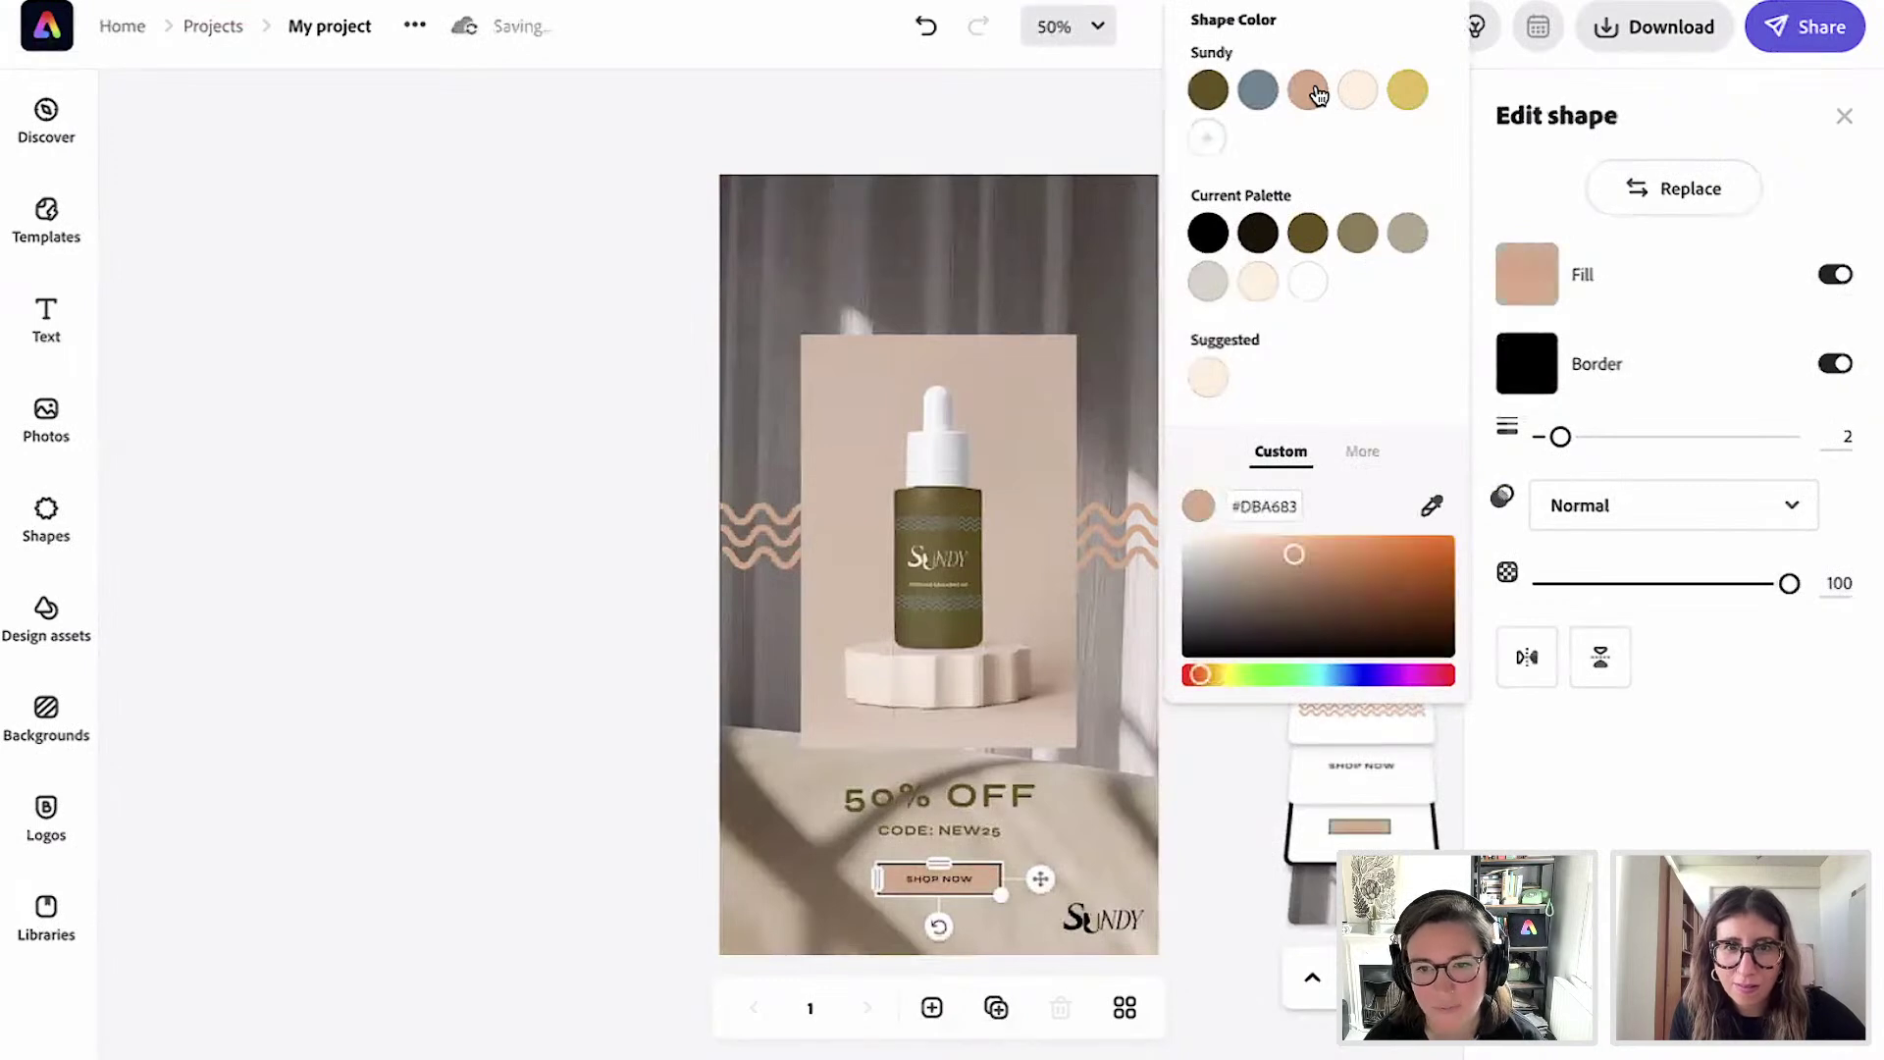
{"action": "left_click", "coordinate": [1678, 307]}
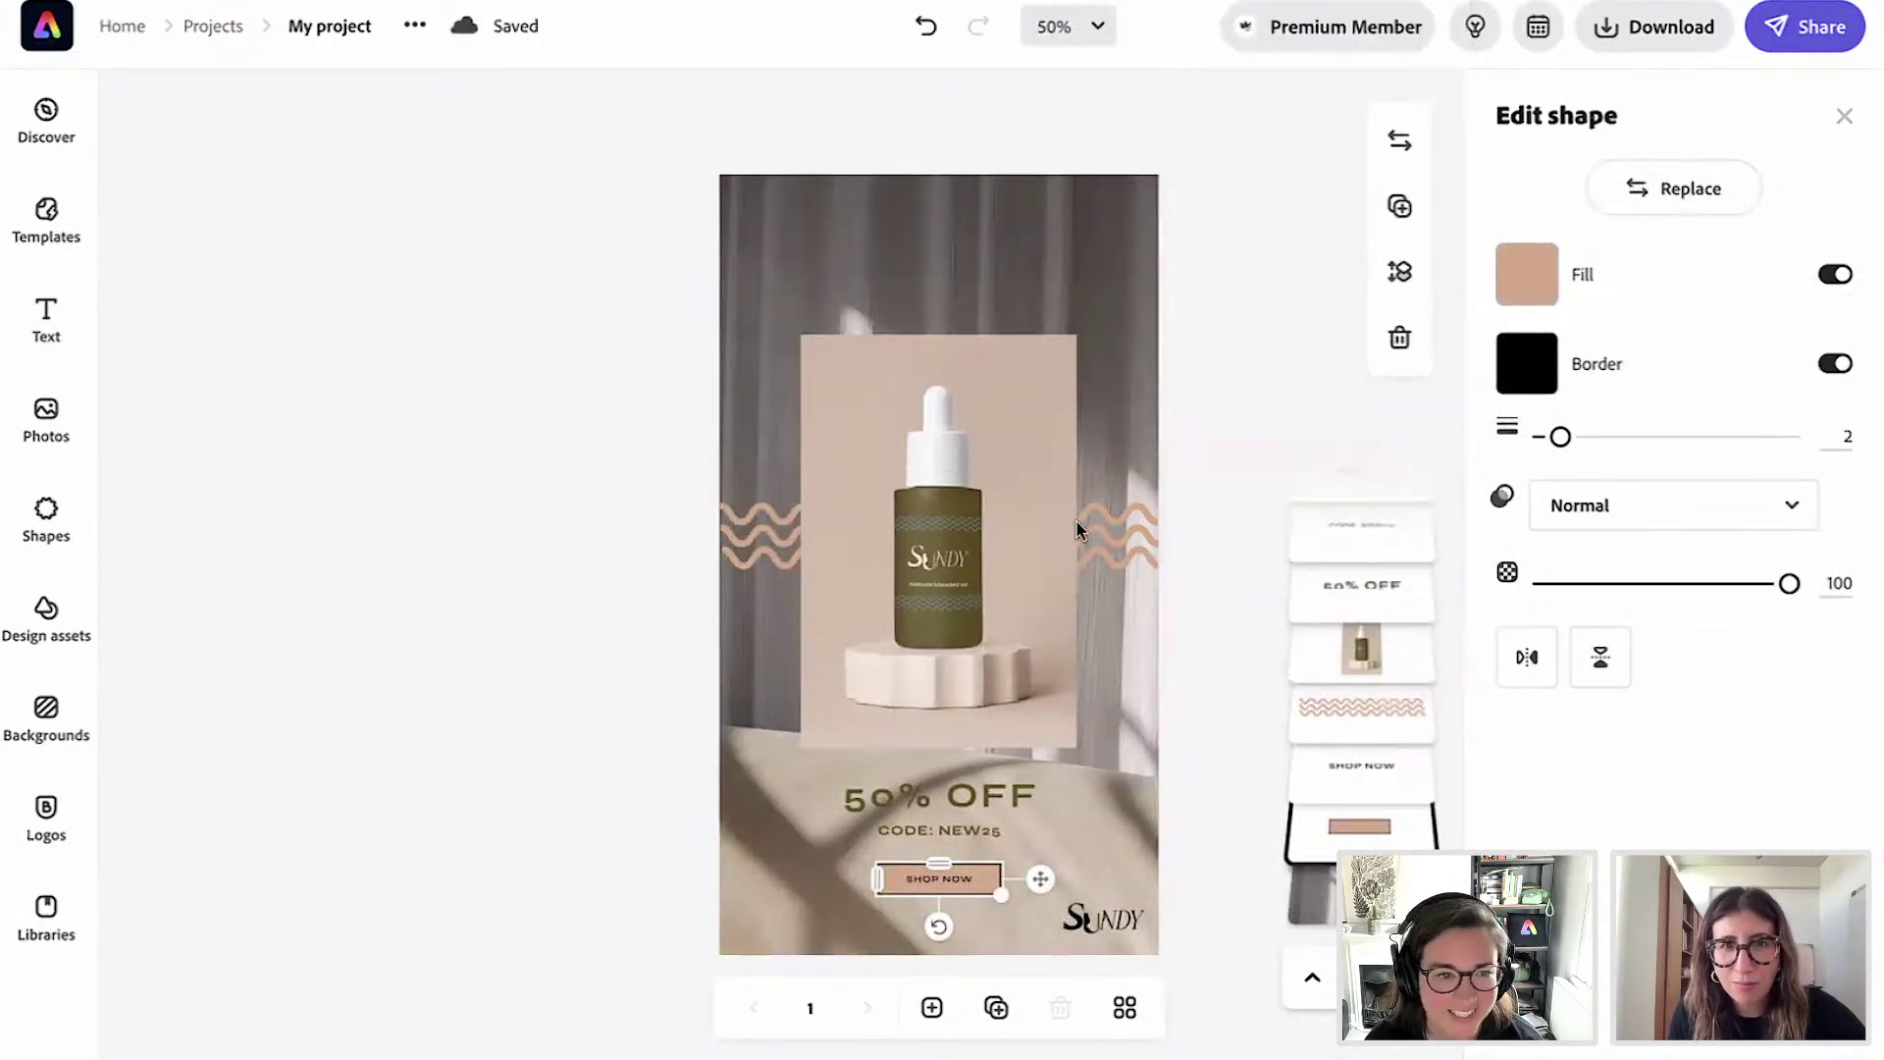
{"action": "left_click", "coordinate": [1043, 407]}
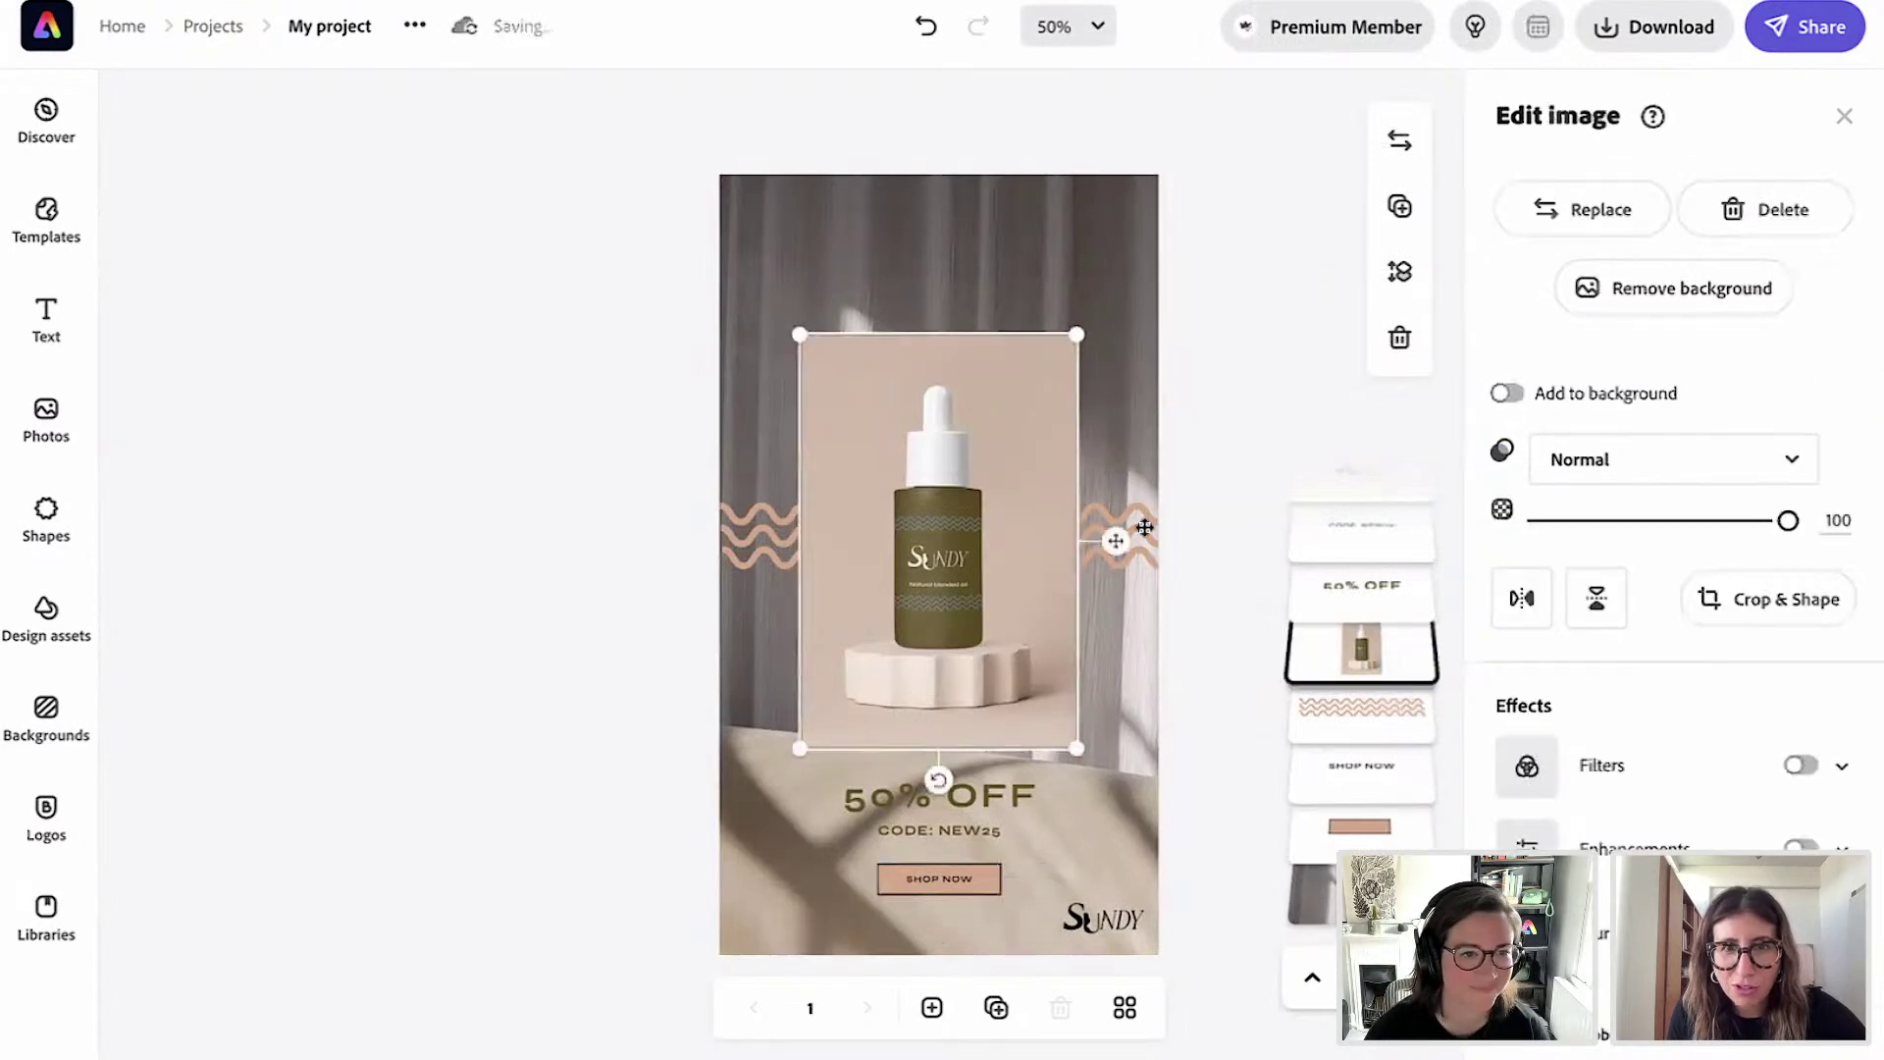
{"action": "left_click", "coordinate": [1200, 448]}
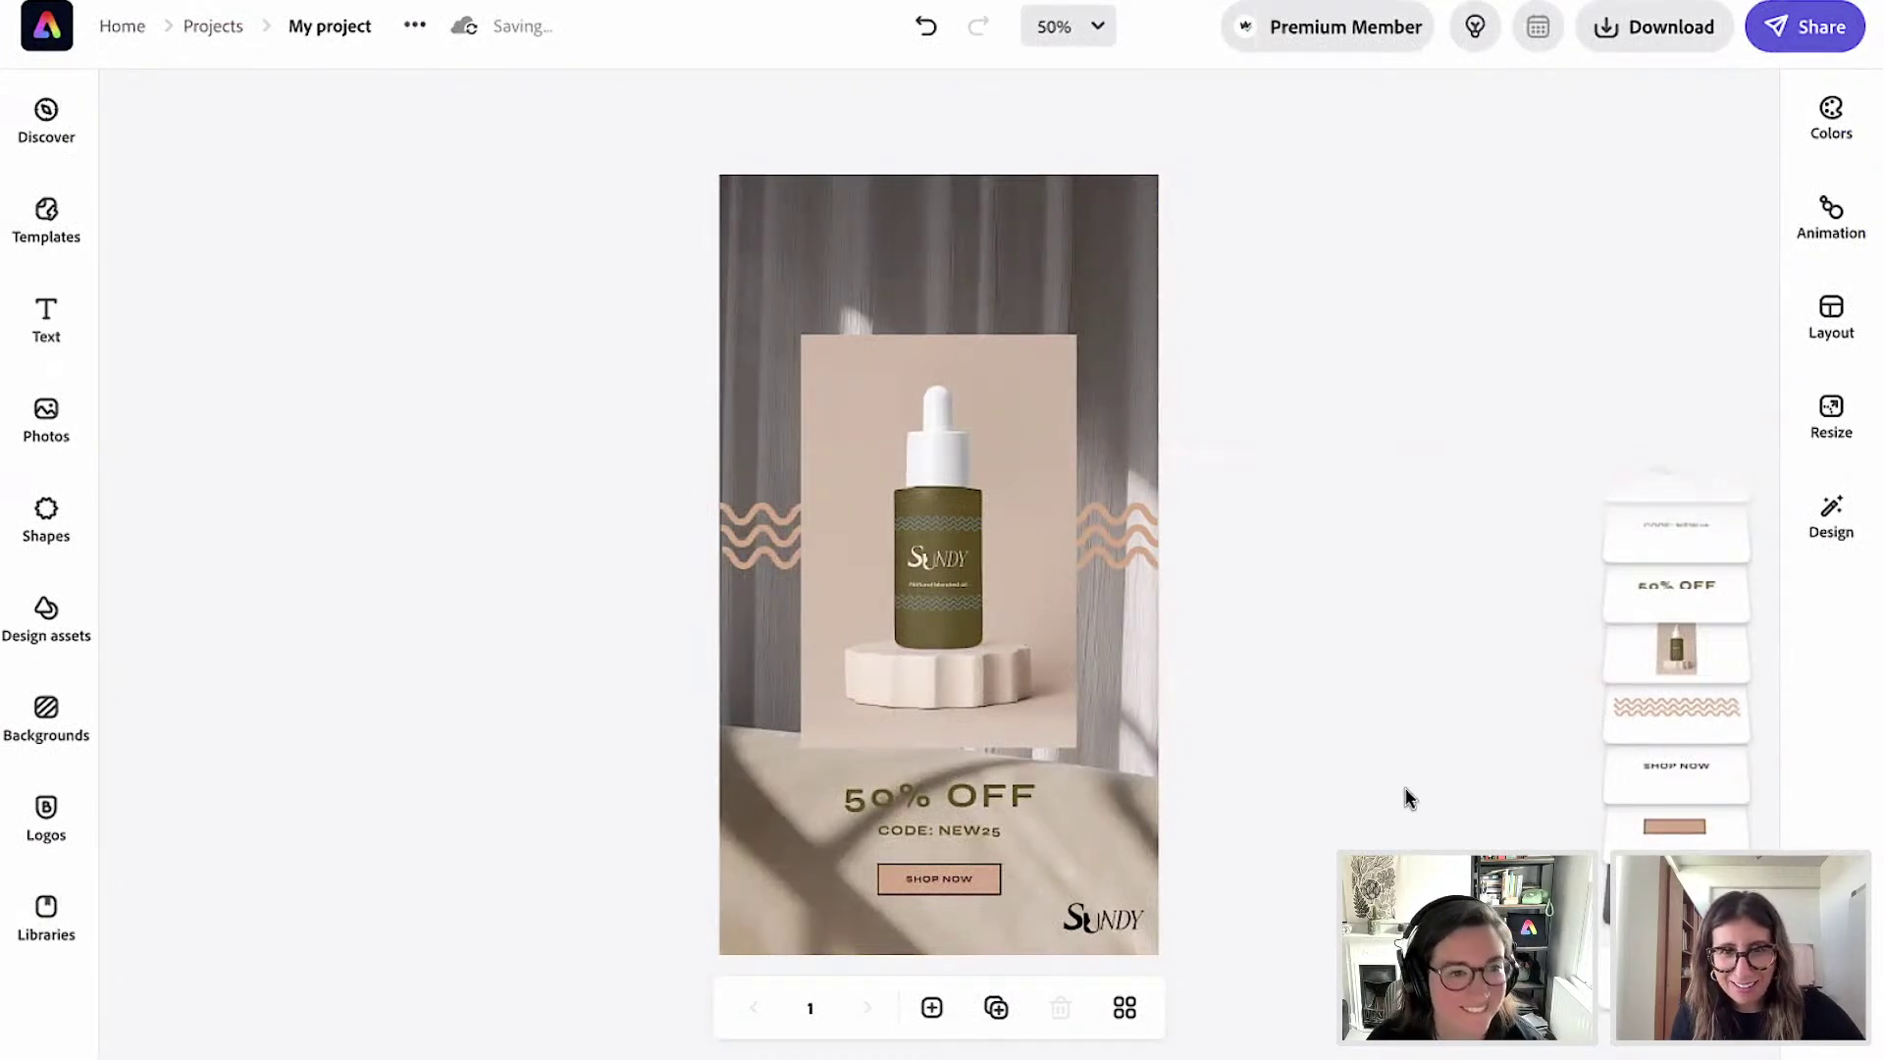
Move the Sundy logo to the horizontal center above the bottle photo and replace it with the white logo version.
{"action": "left_click", "coordinate": [1106, 929]}
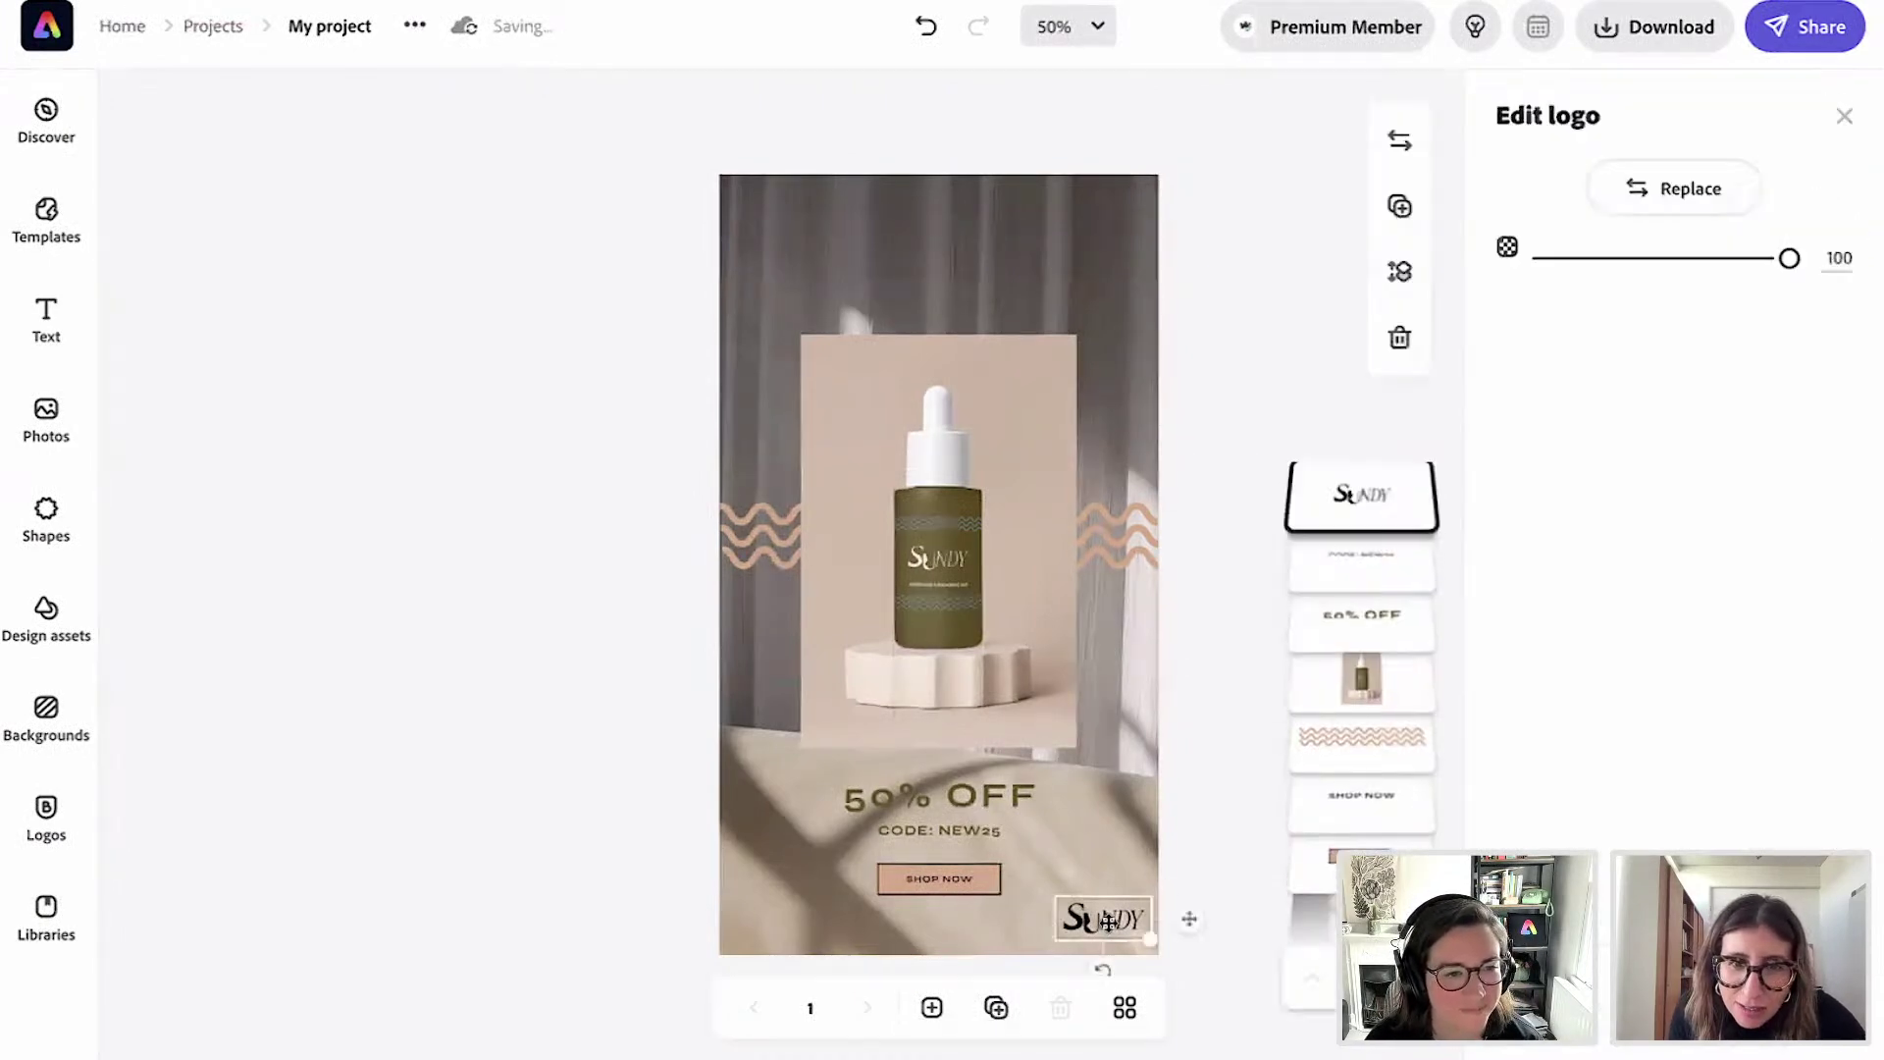
{"action": "left_click_drag", "start_coordinate": [1105, 928], "coordinate": [952, 265]}
{"action": "left_click", "coordinate": [1686, 192]}
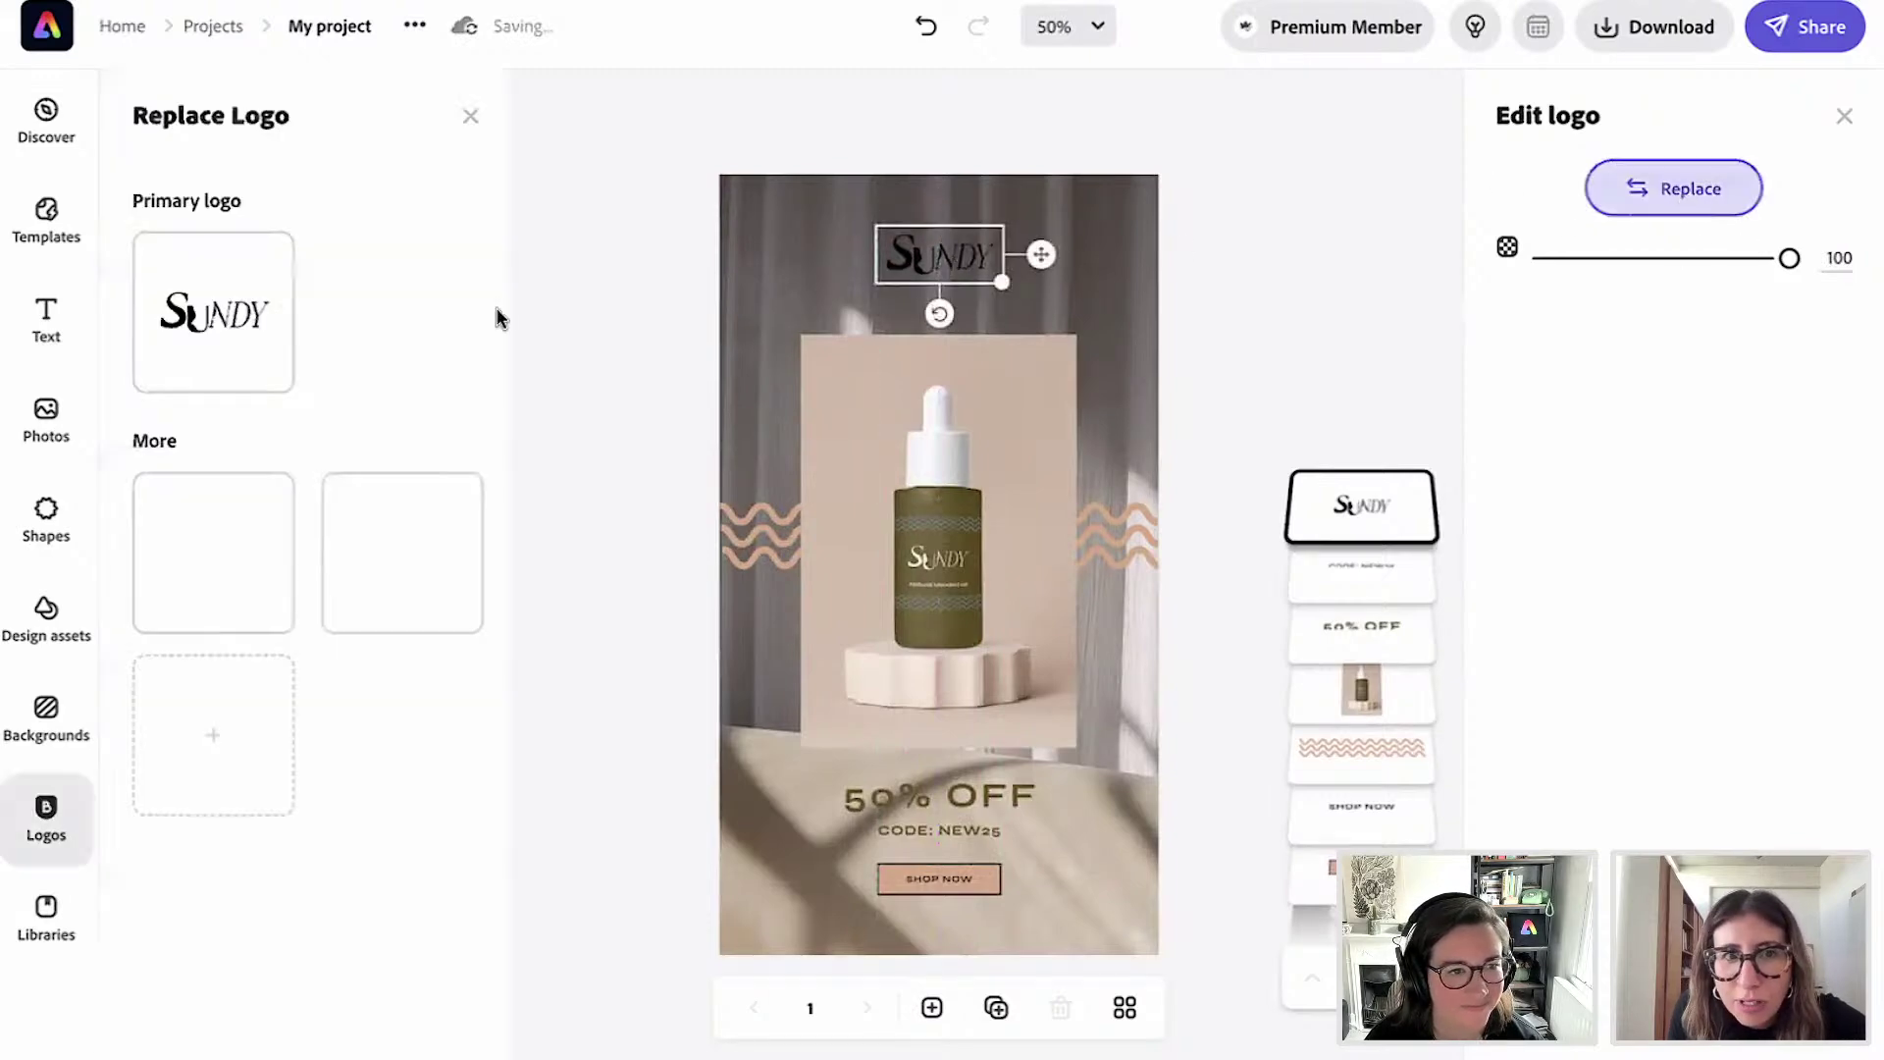
{"action": "left_click", "coordinate": [409, 579]}
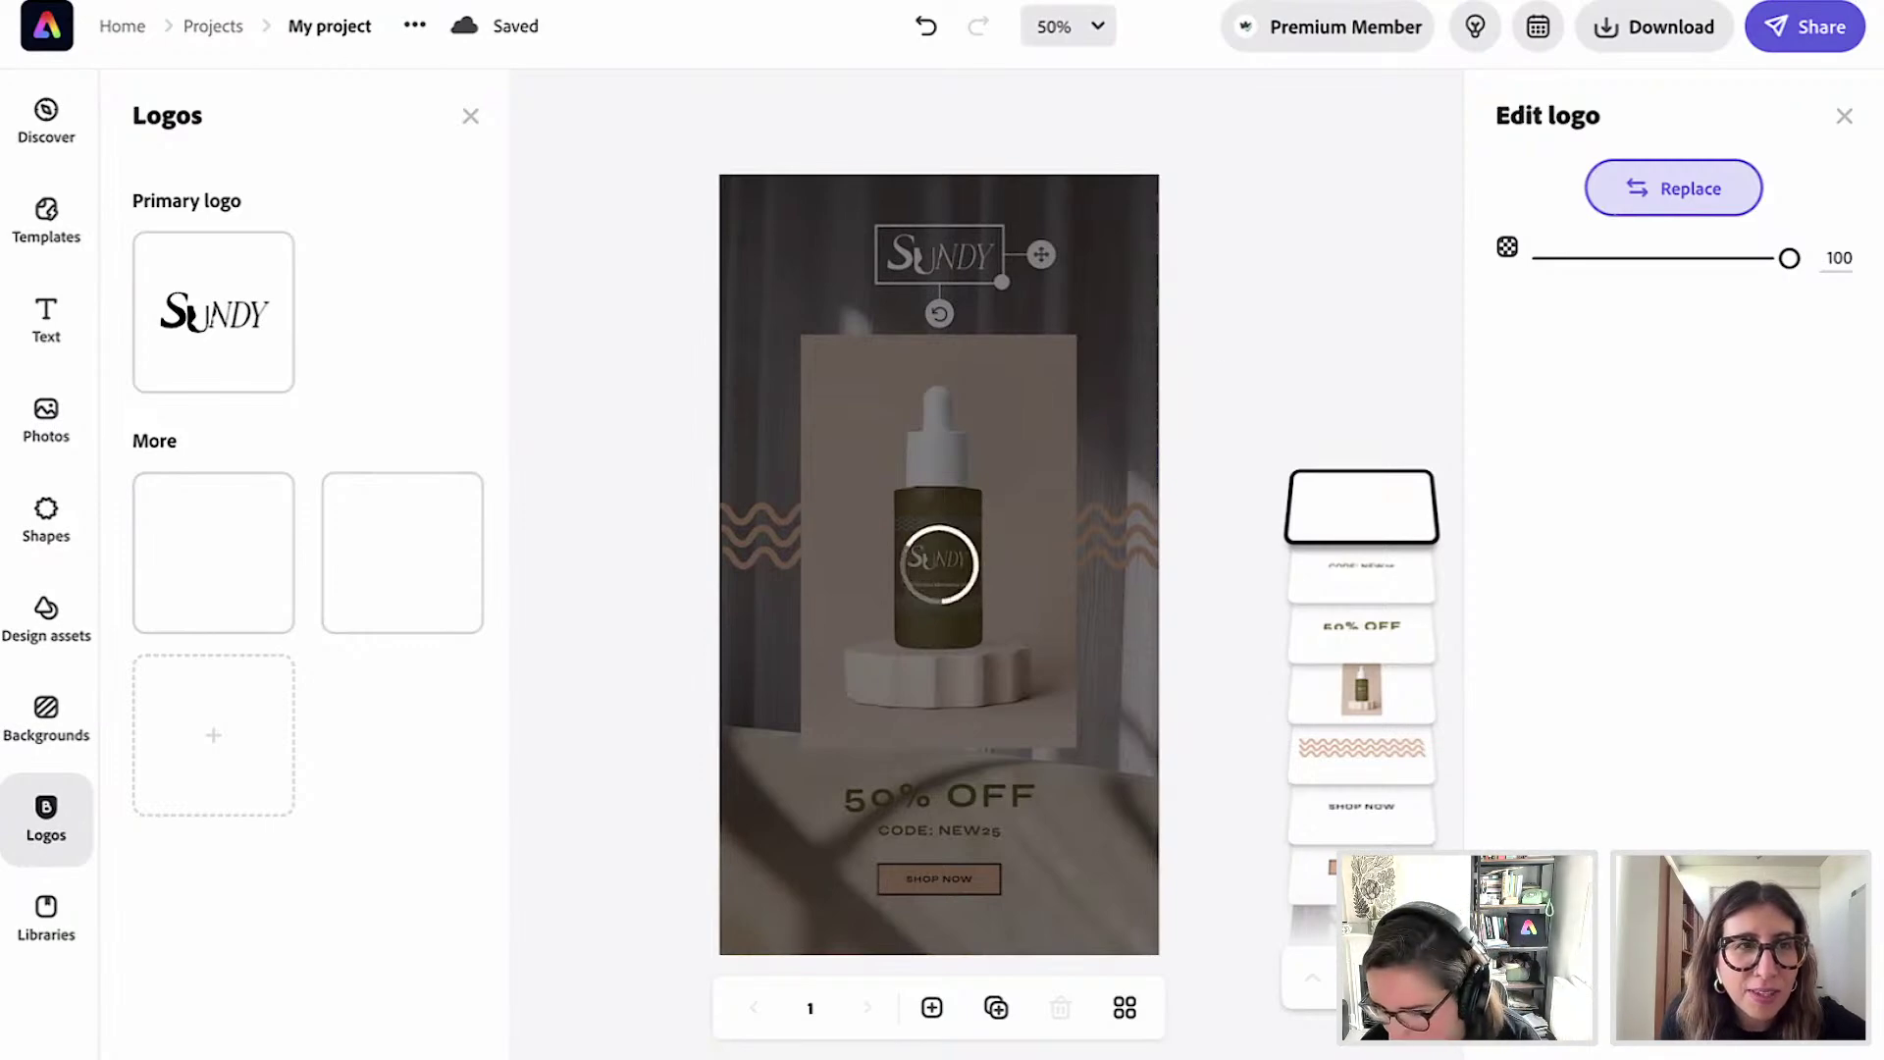
Reload the project and close the Design options.
{"action": "key", "text": "super+r"}
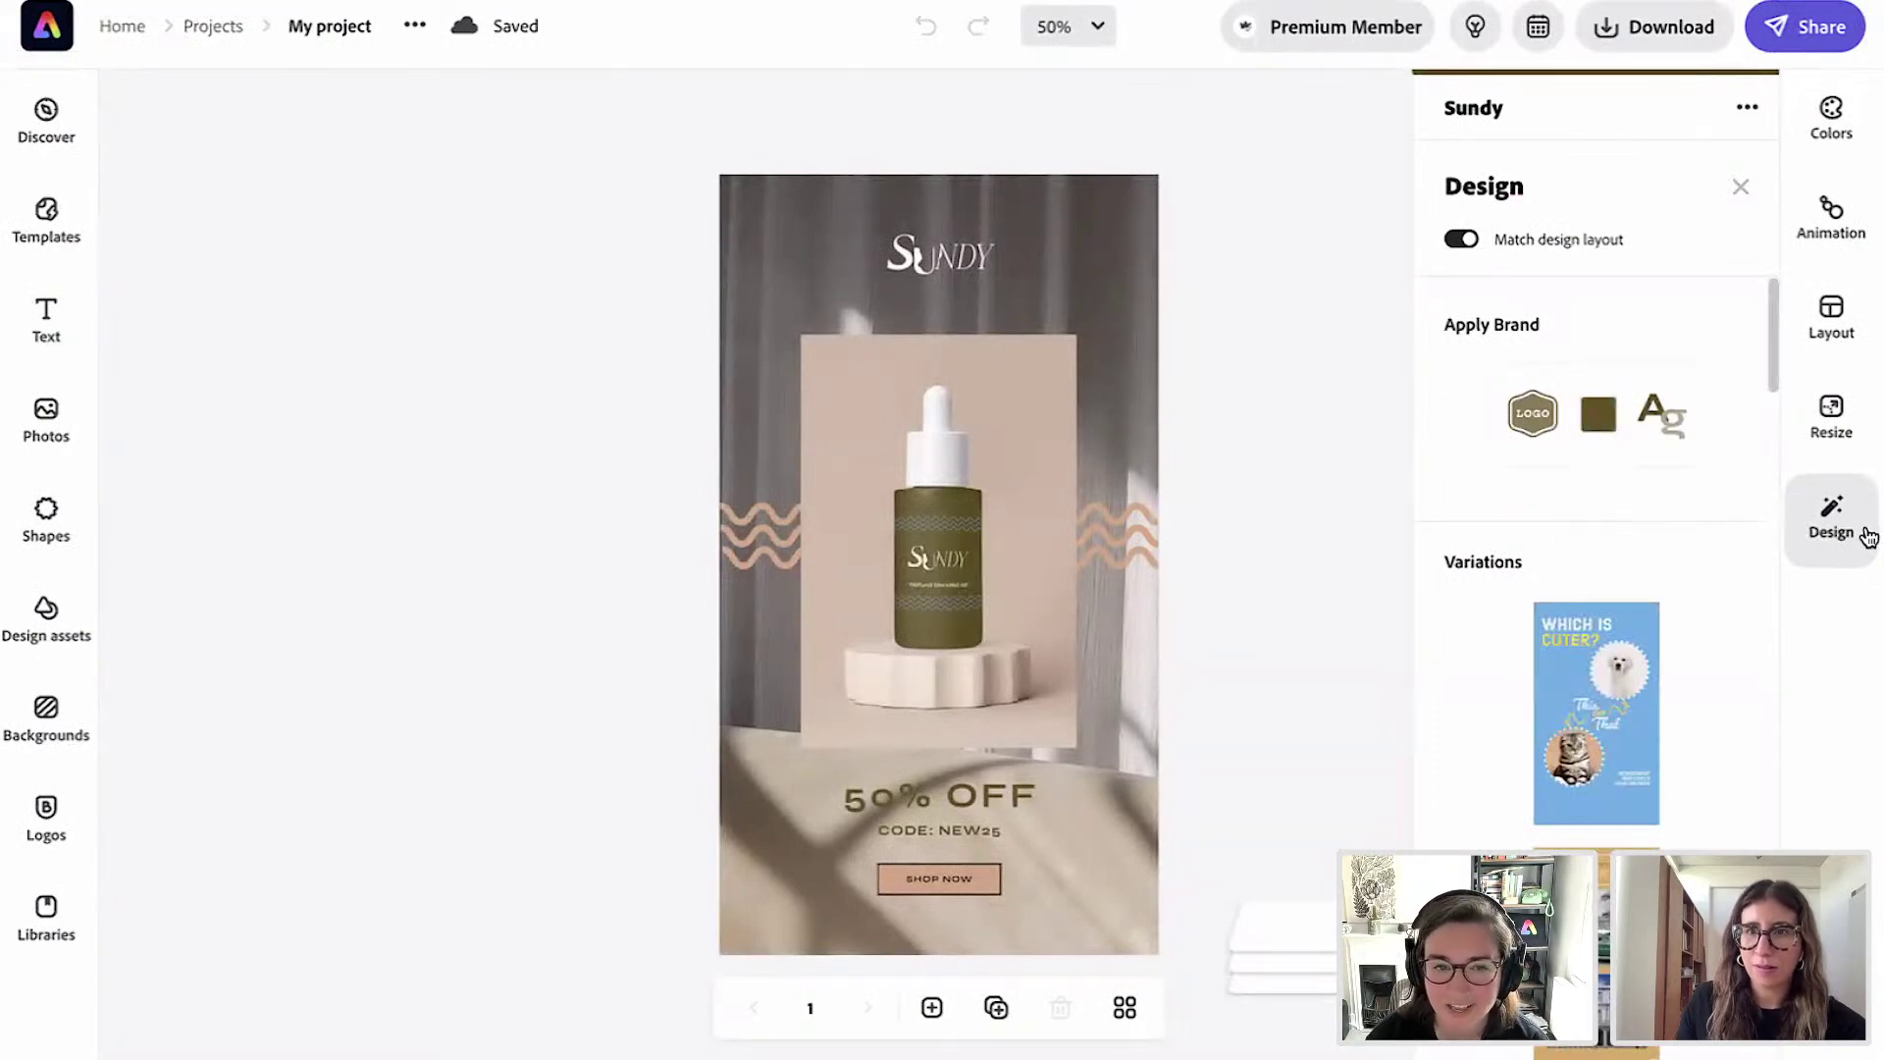
{"action": "left_click", "coordinate": [1832, 515]}
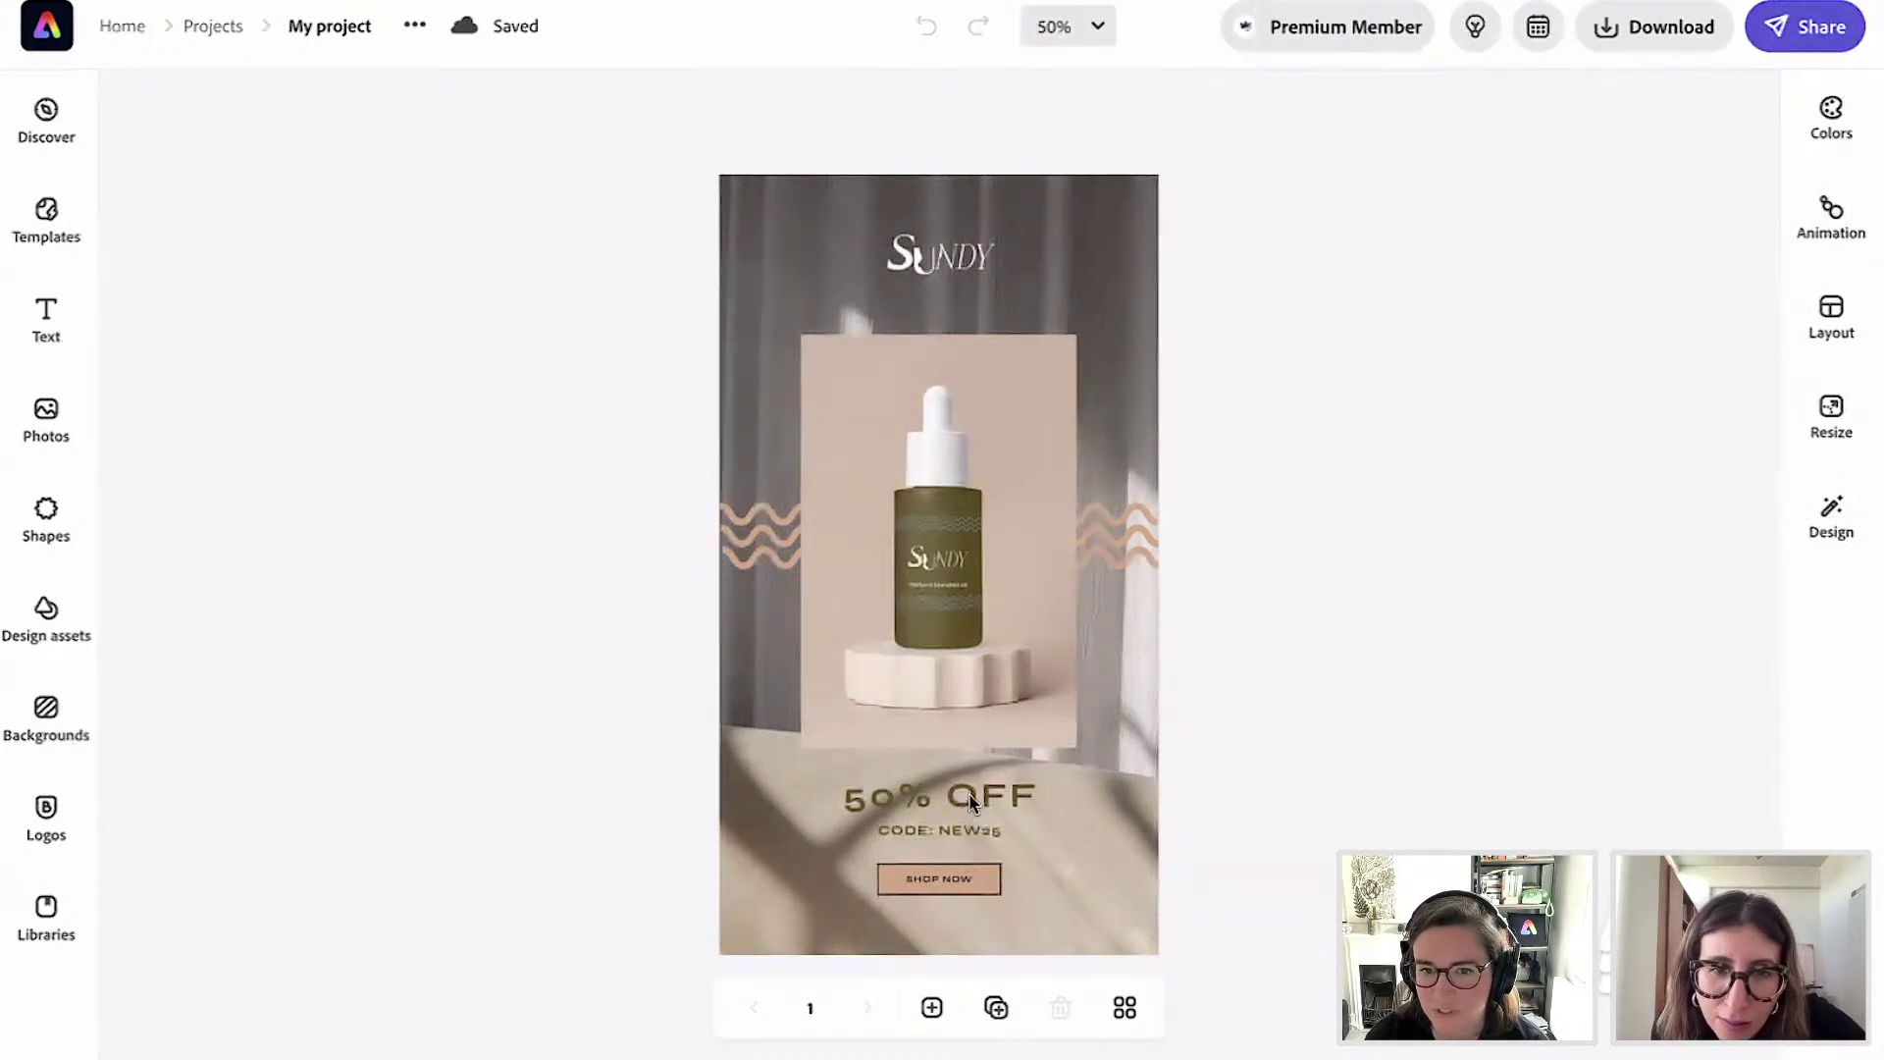
Adjust the vertical position of the "50% Off" text between the bottle photo and the code line, leaving it just above the code.
{"action": "mouse_move", "coordinate": [976, 811]}
{"action": "left_mouse_down"}
{"action": "mouse_move", "coordinate": [978, 781]}
{"action": "mouse_move", "coordinate": [977, 813]}
{"action": "left_mouse_up"}
{"action": "left_click", "coordinate": [968, 834]}
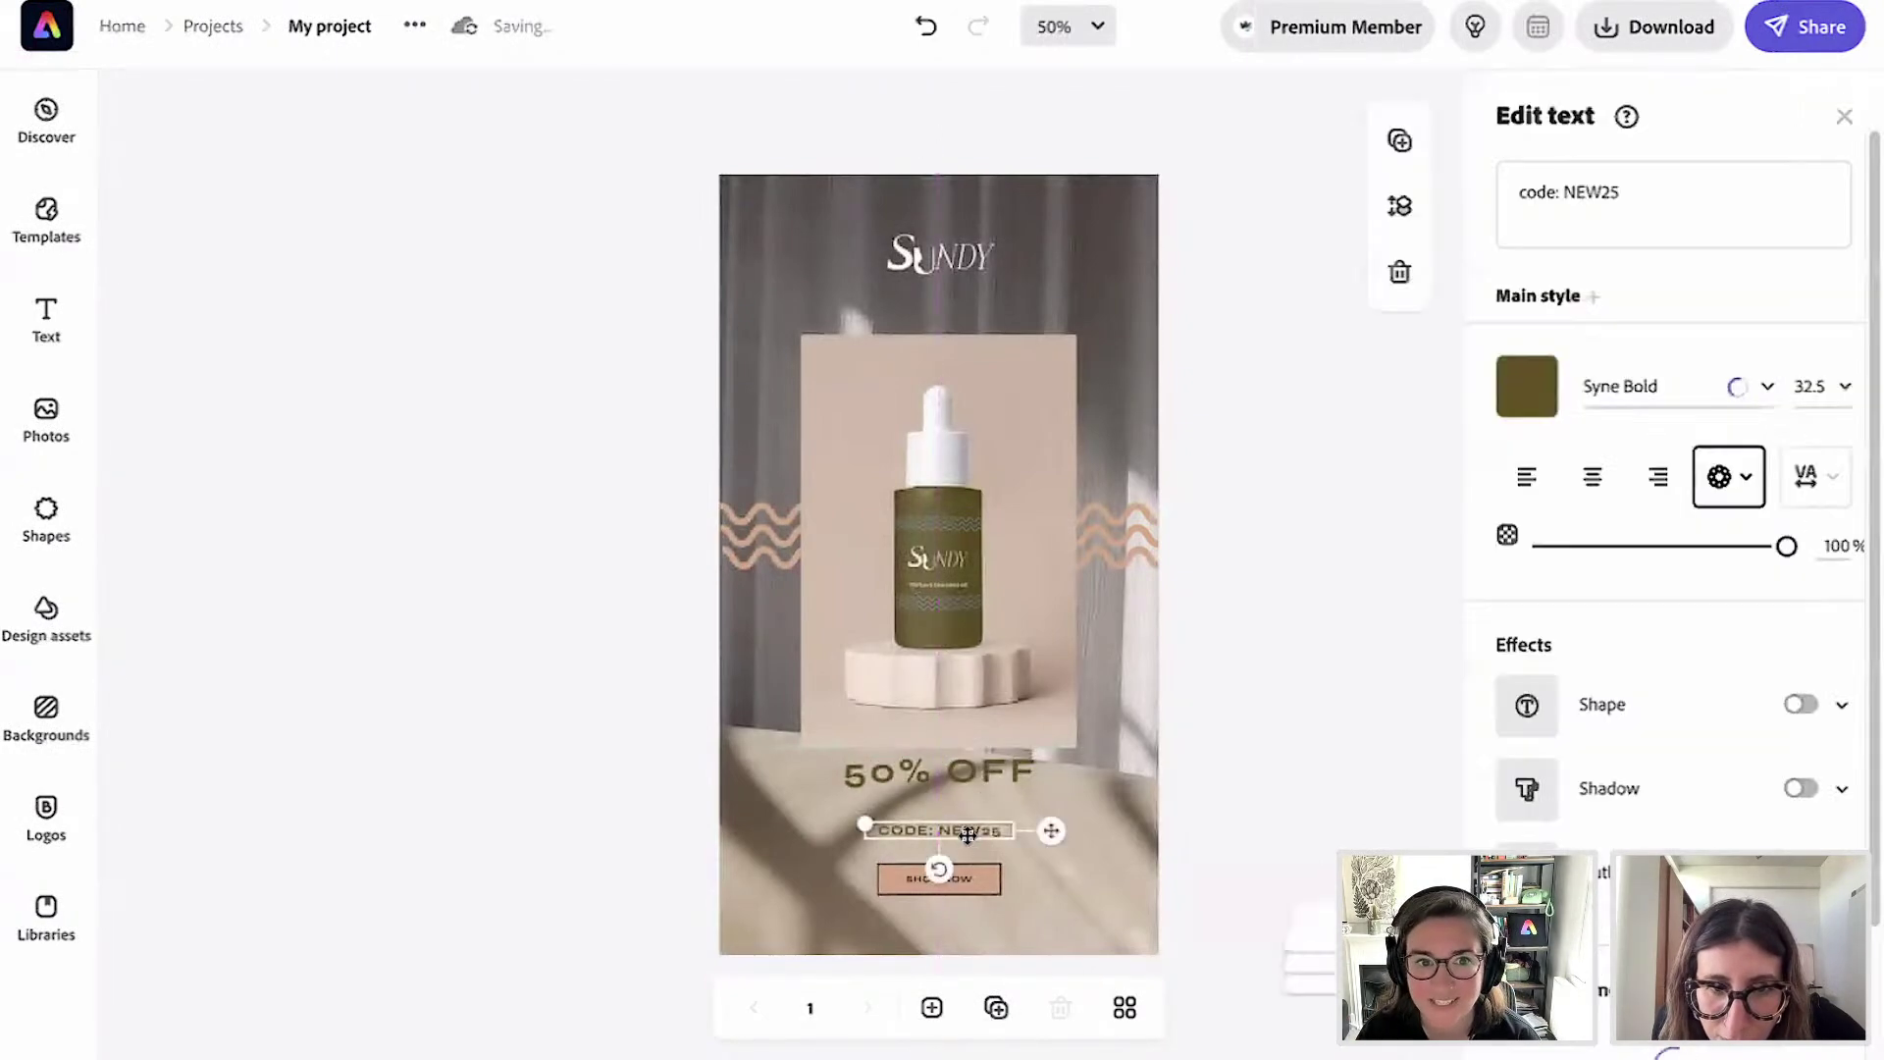
{"action": "left_click", "coordinate": [1191, 844]}
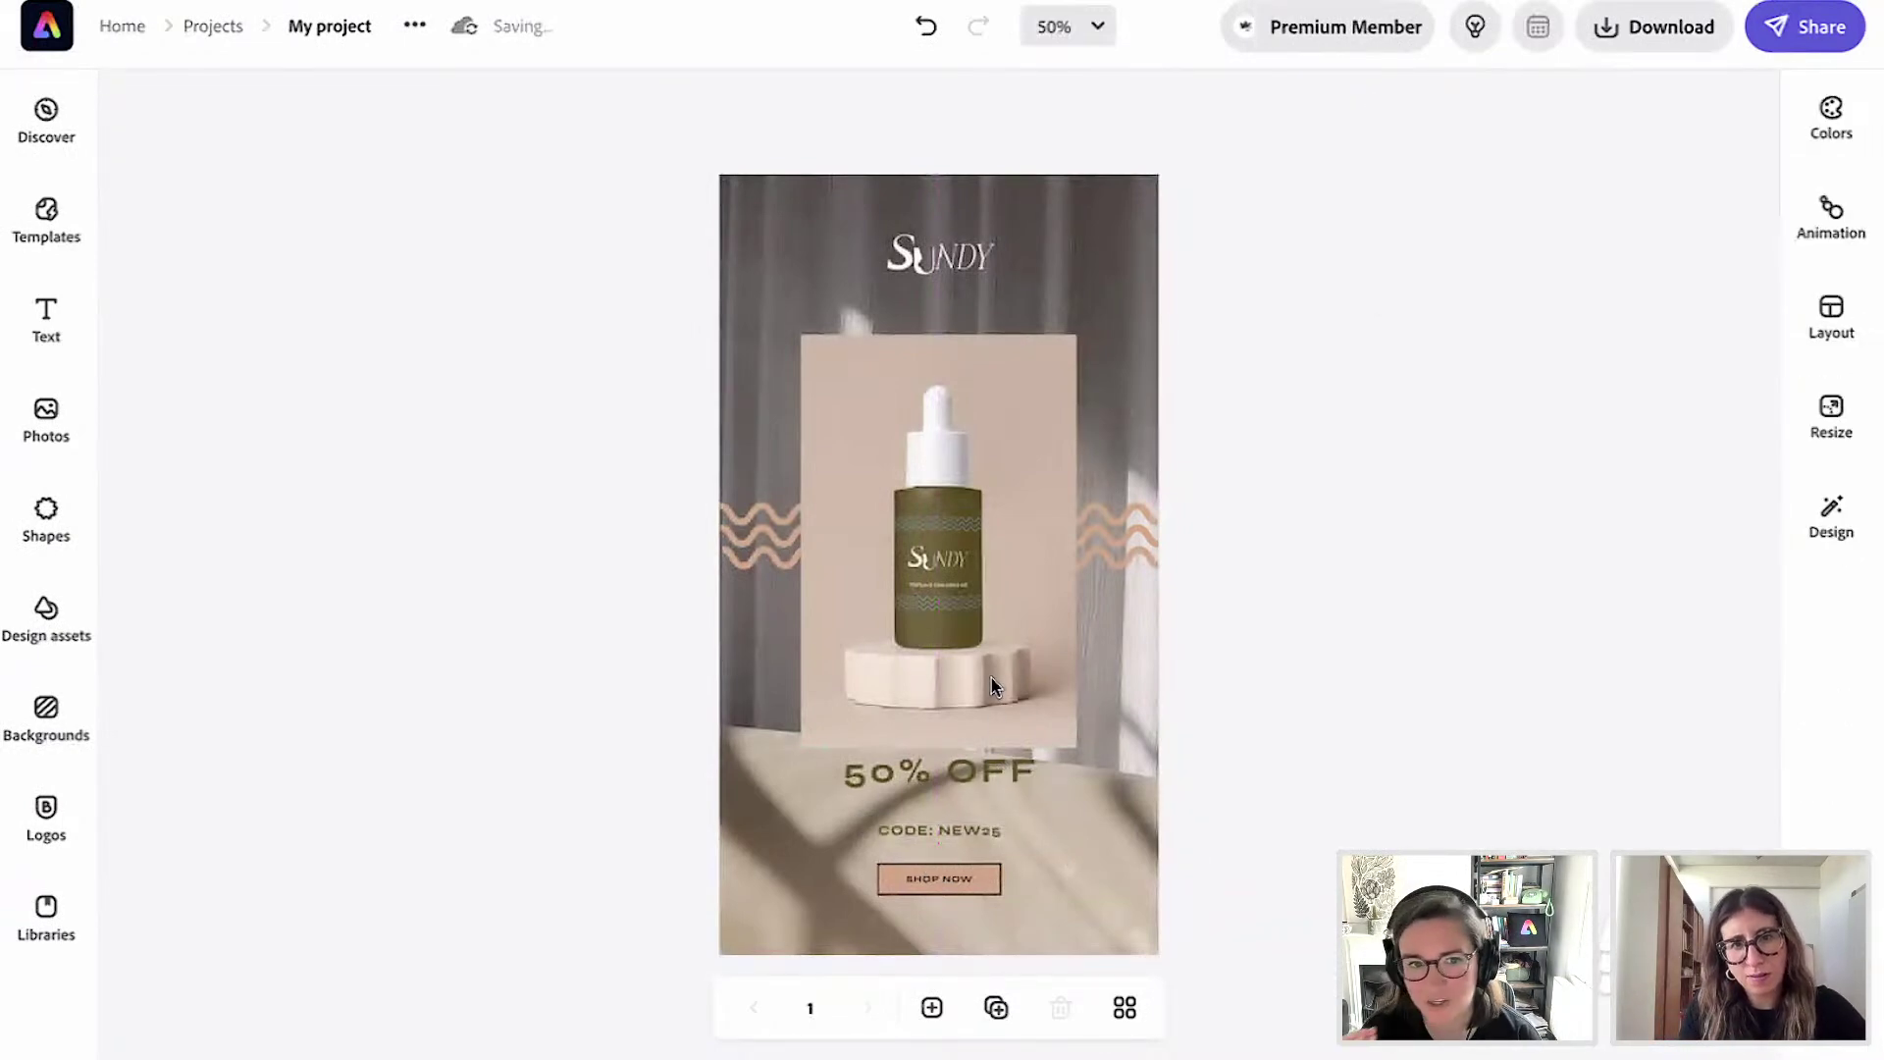
{"action": "left_click_drag", "start_coordinate": [968, 773], "coordinate": [968, 800]}
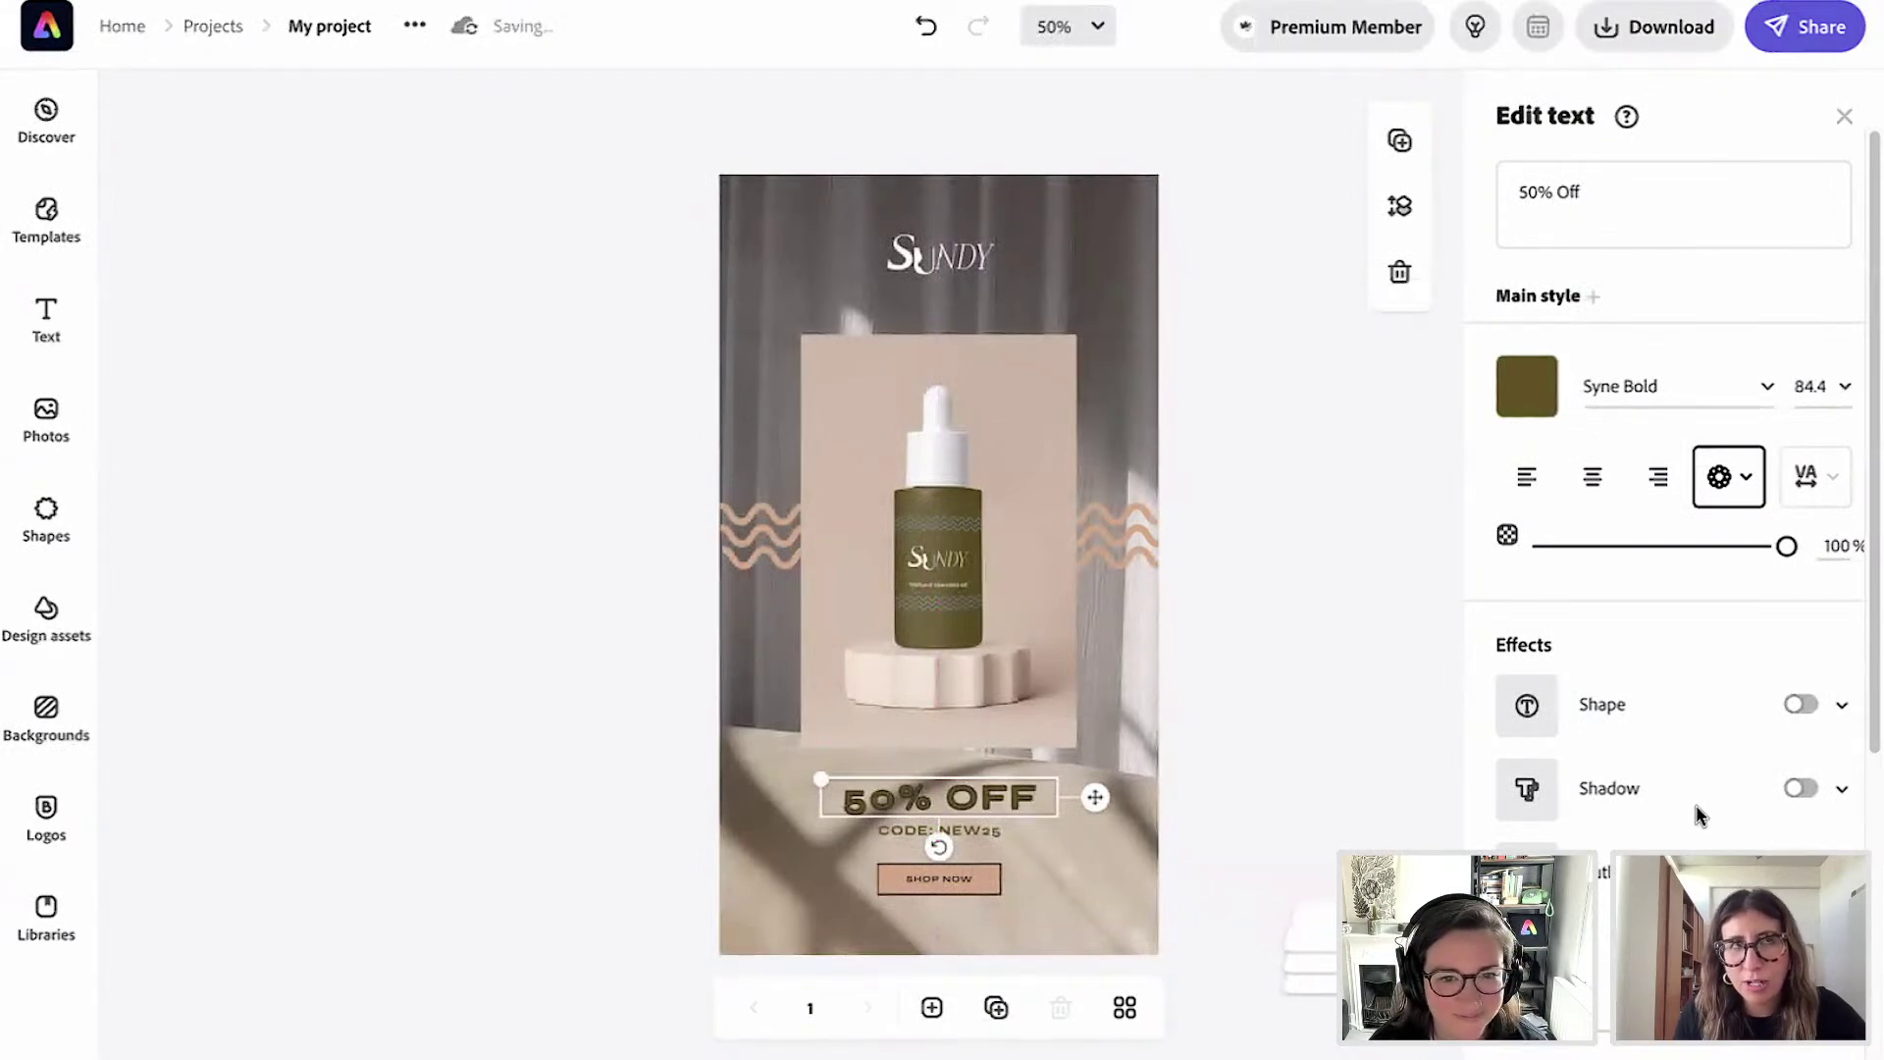
Set the outline effect color of the "50% Off" text to light gray #D8D4C6 and deselect the text.
{"action": "left_click", "coordinate": [1665, 948]}
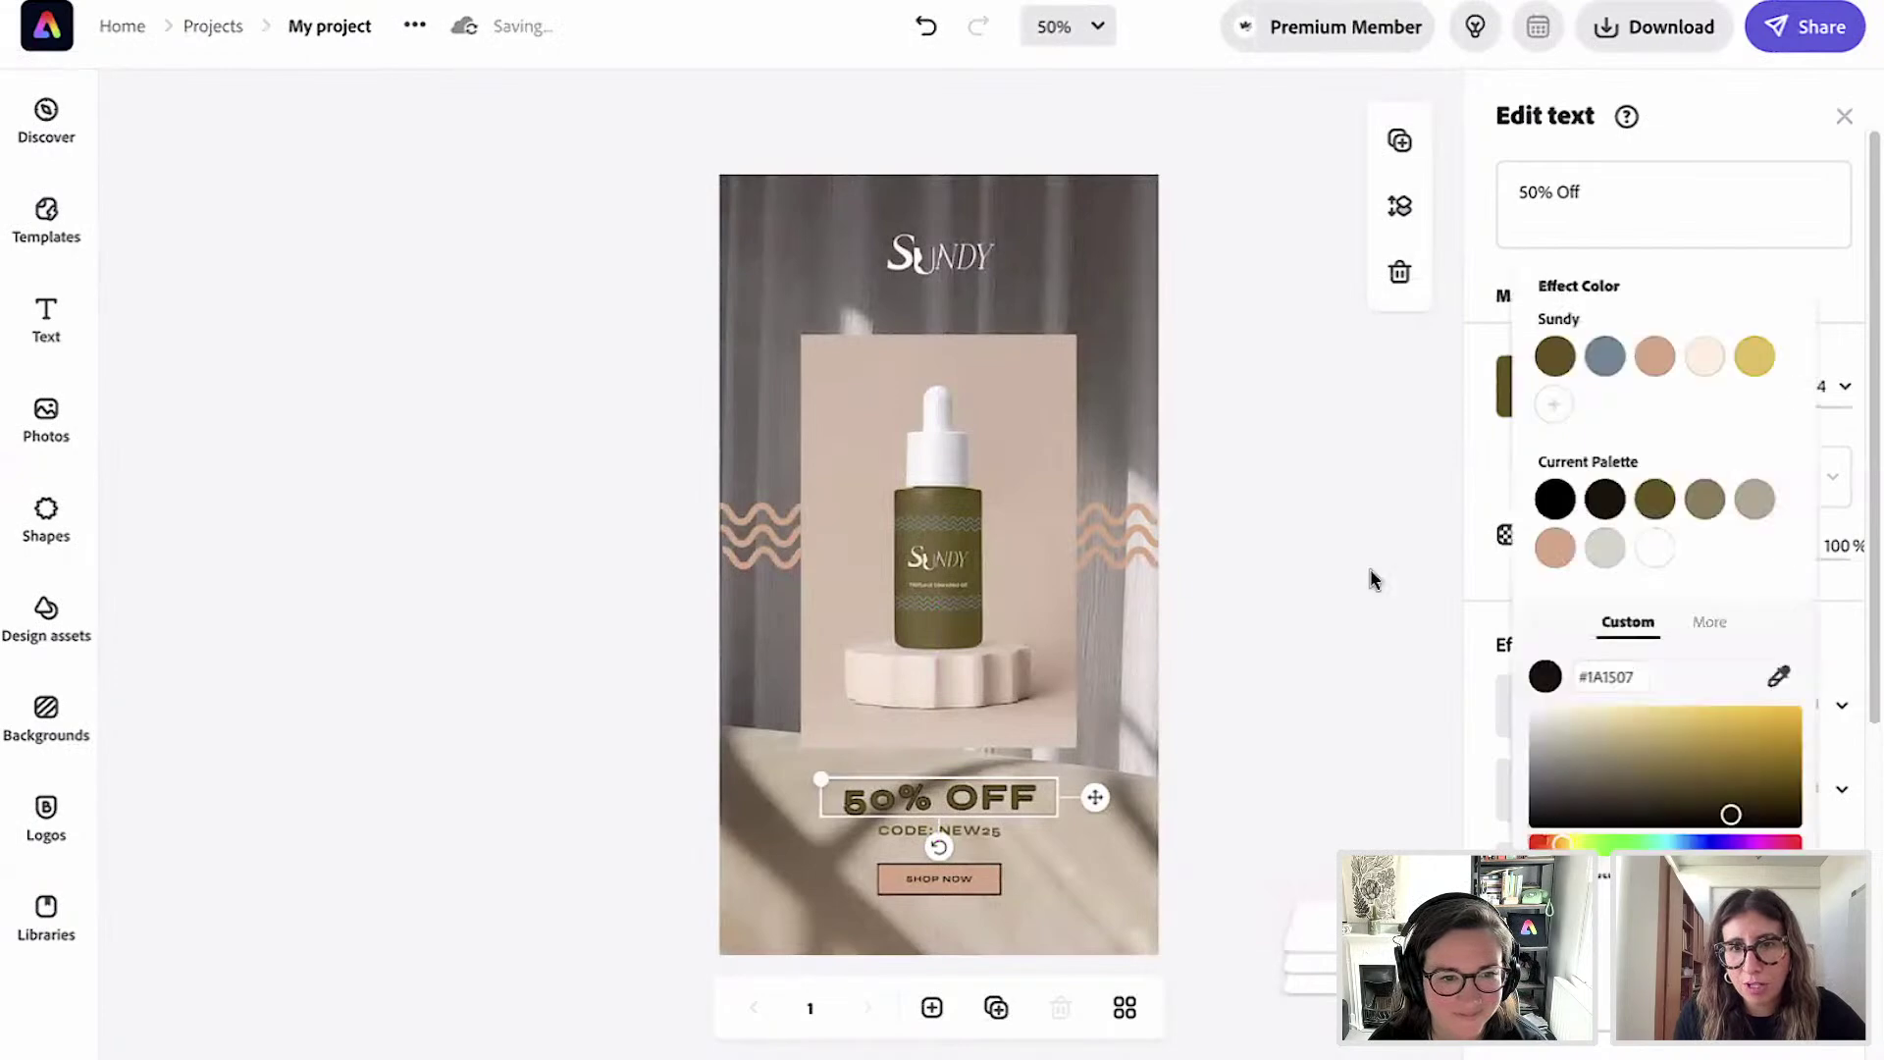
{"action": "left_click", "coordinate": [1611, 557]}
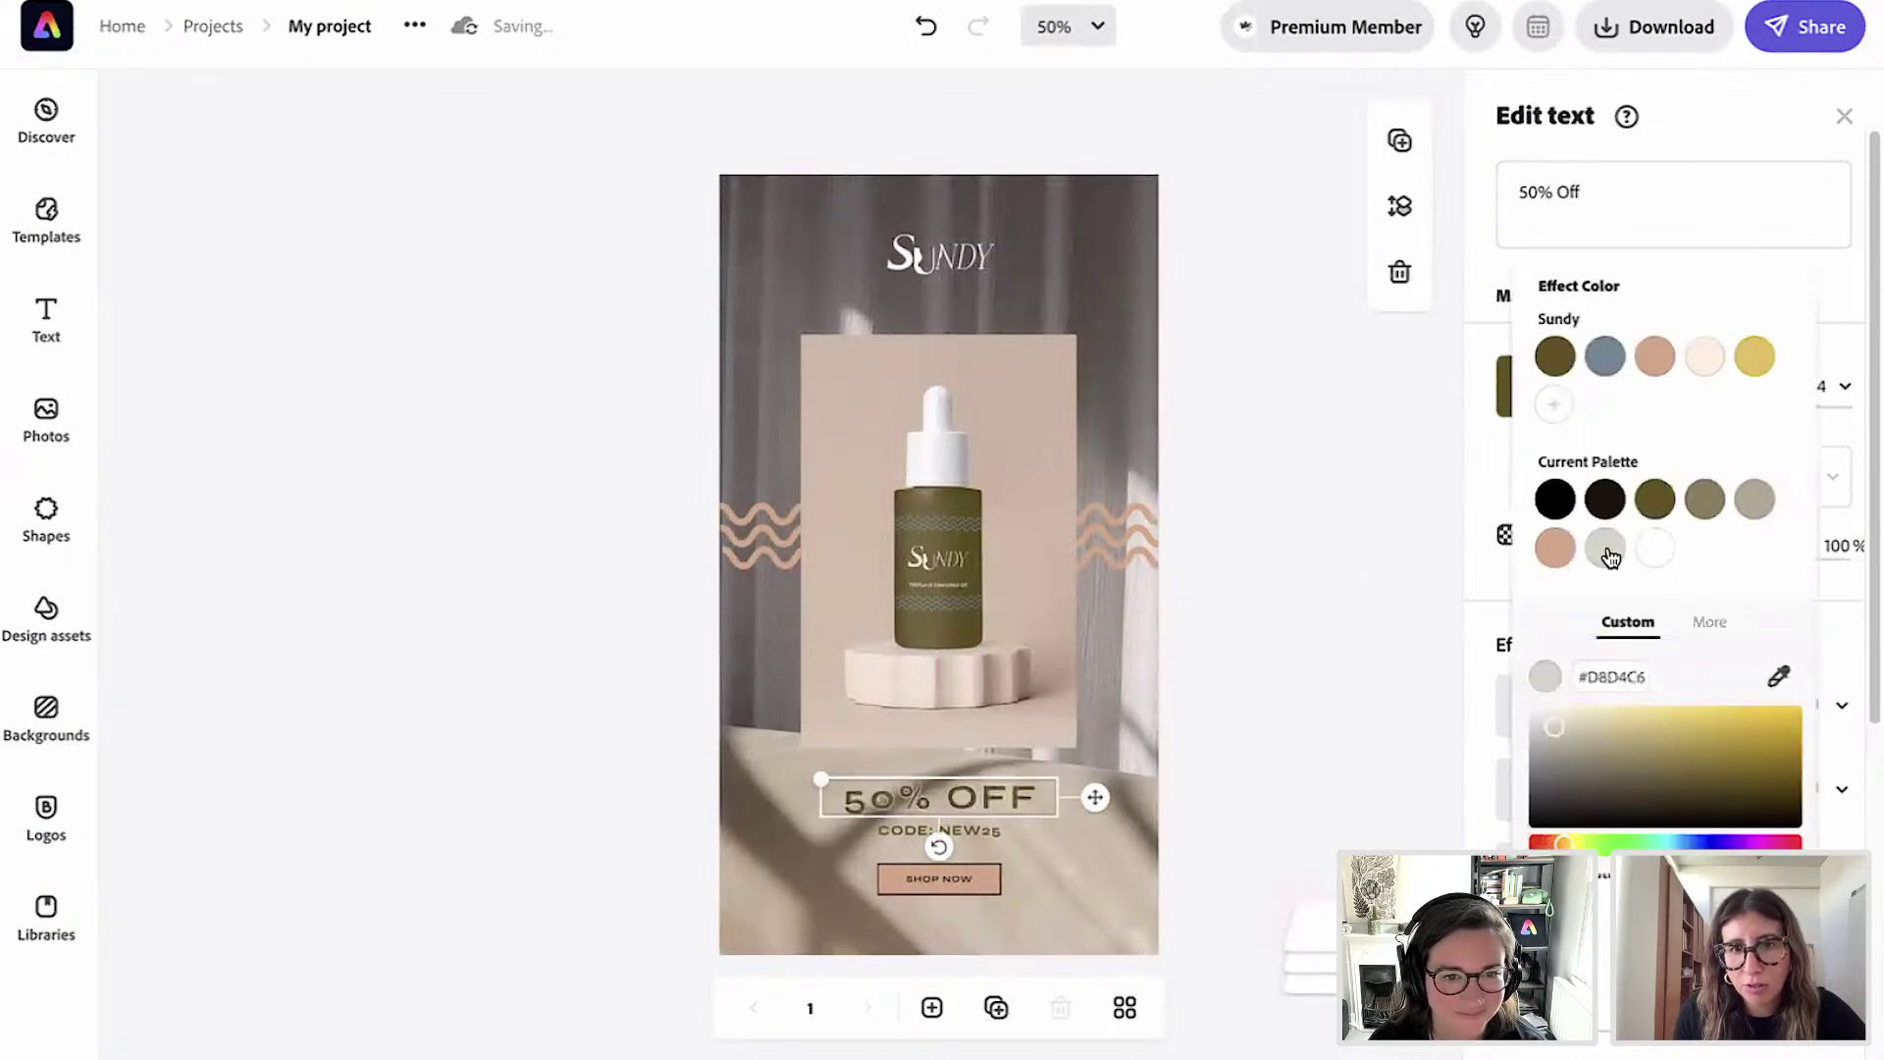
{"action": "left_click", "coordinate": [1288, 819]}
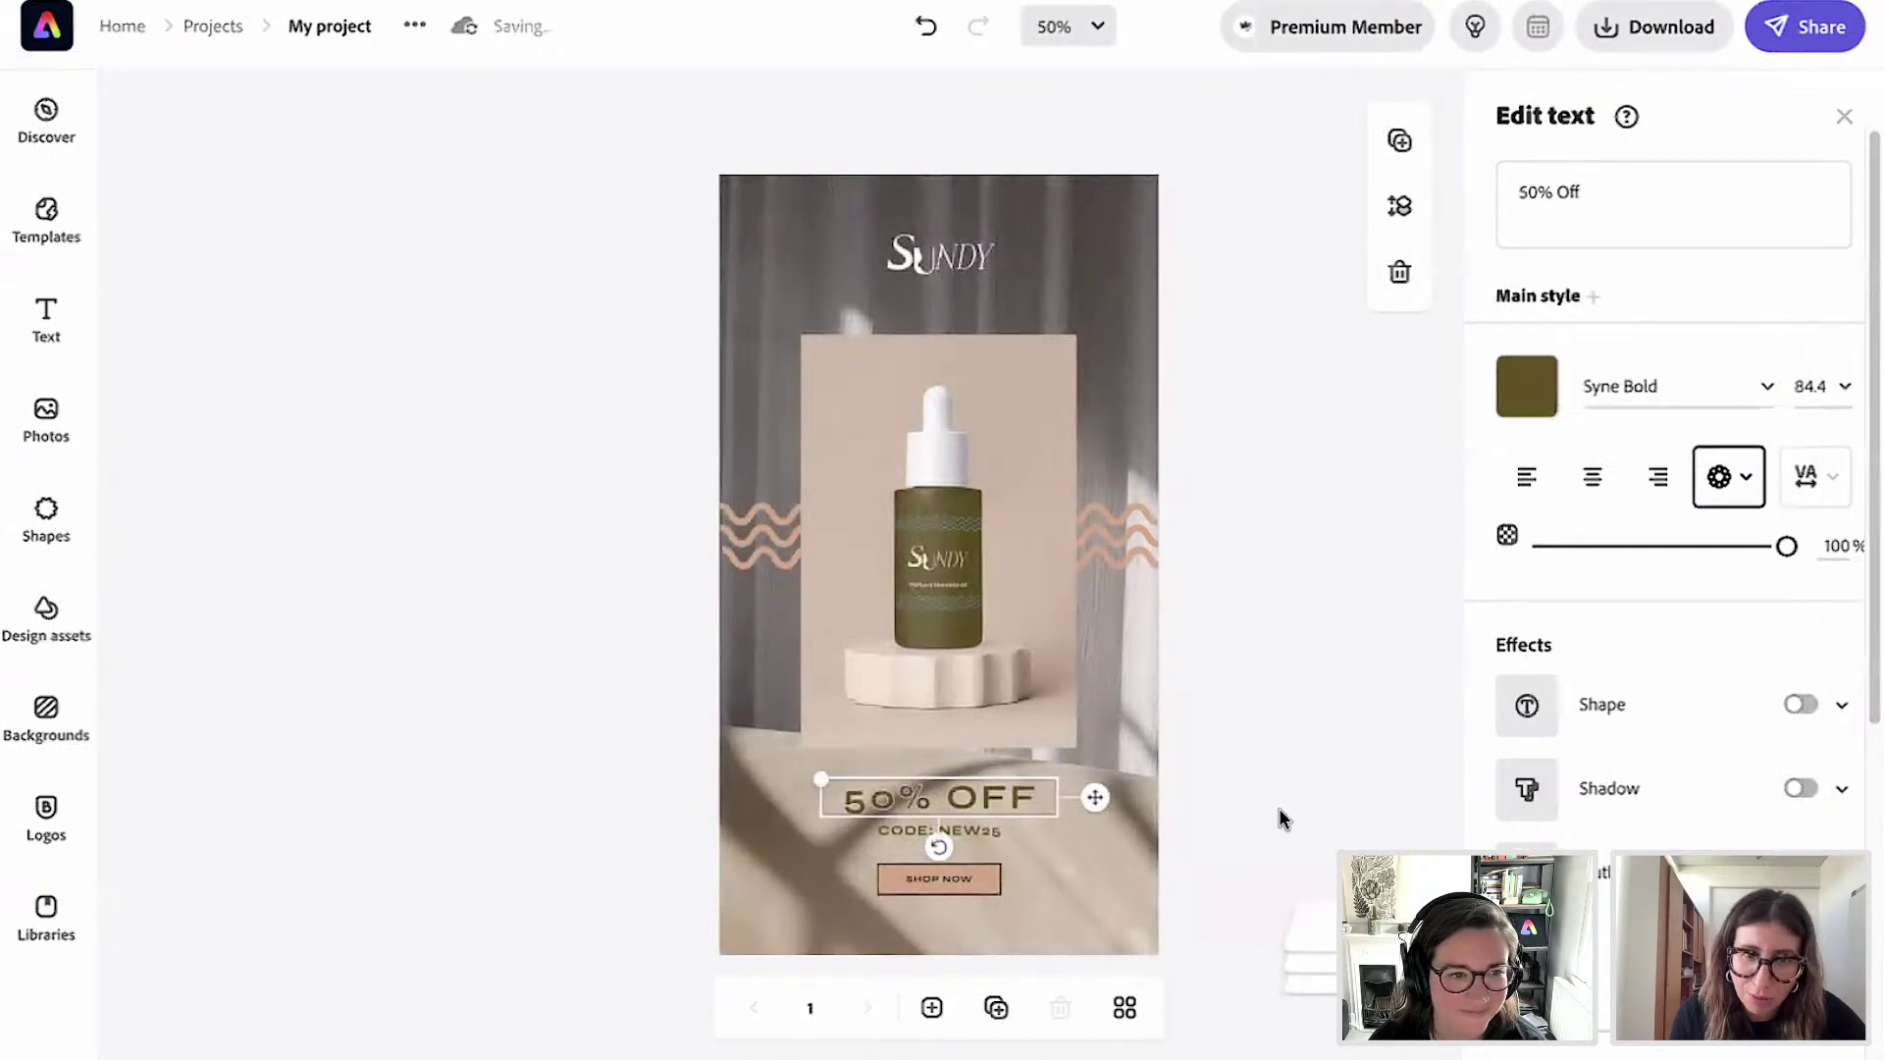
{"action": "left_click", "coordinate": [1268, 814]}
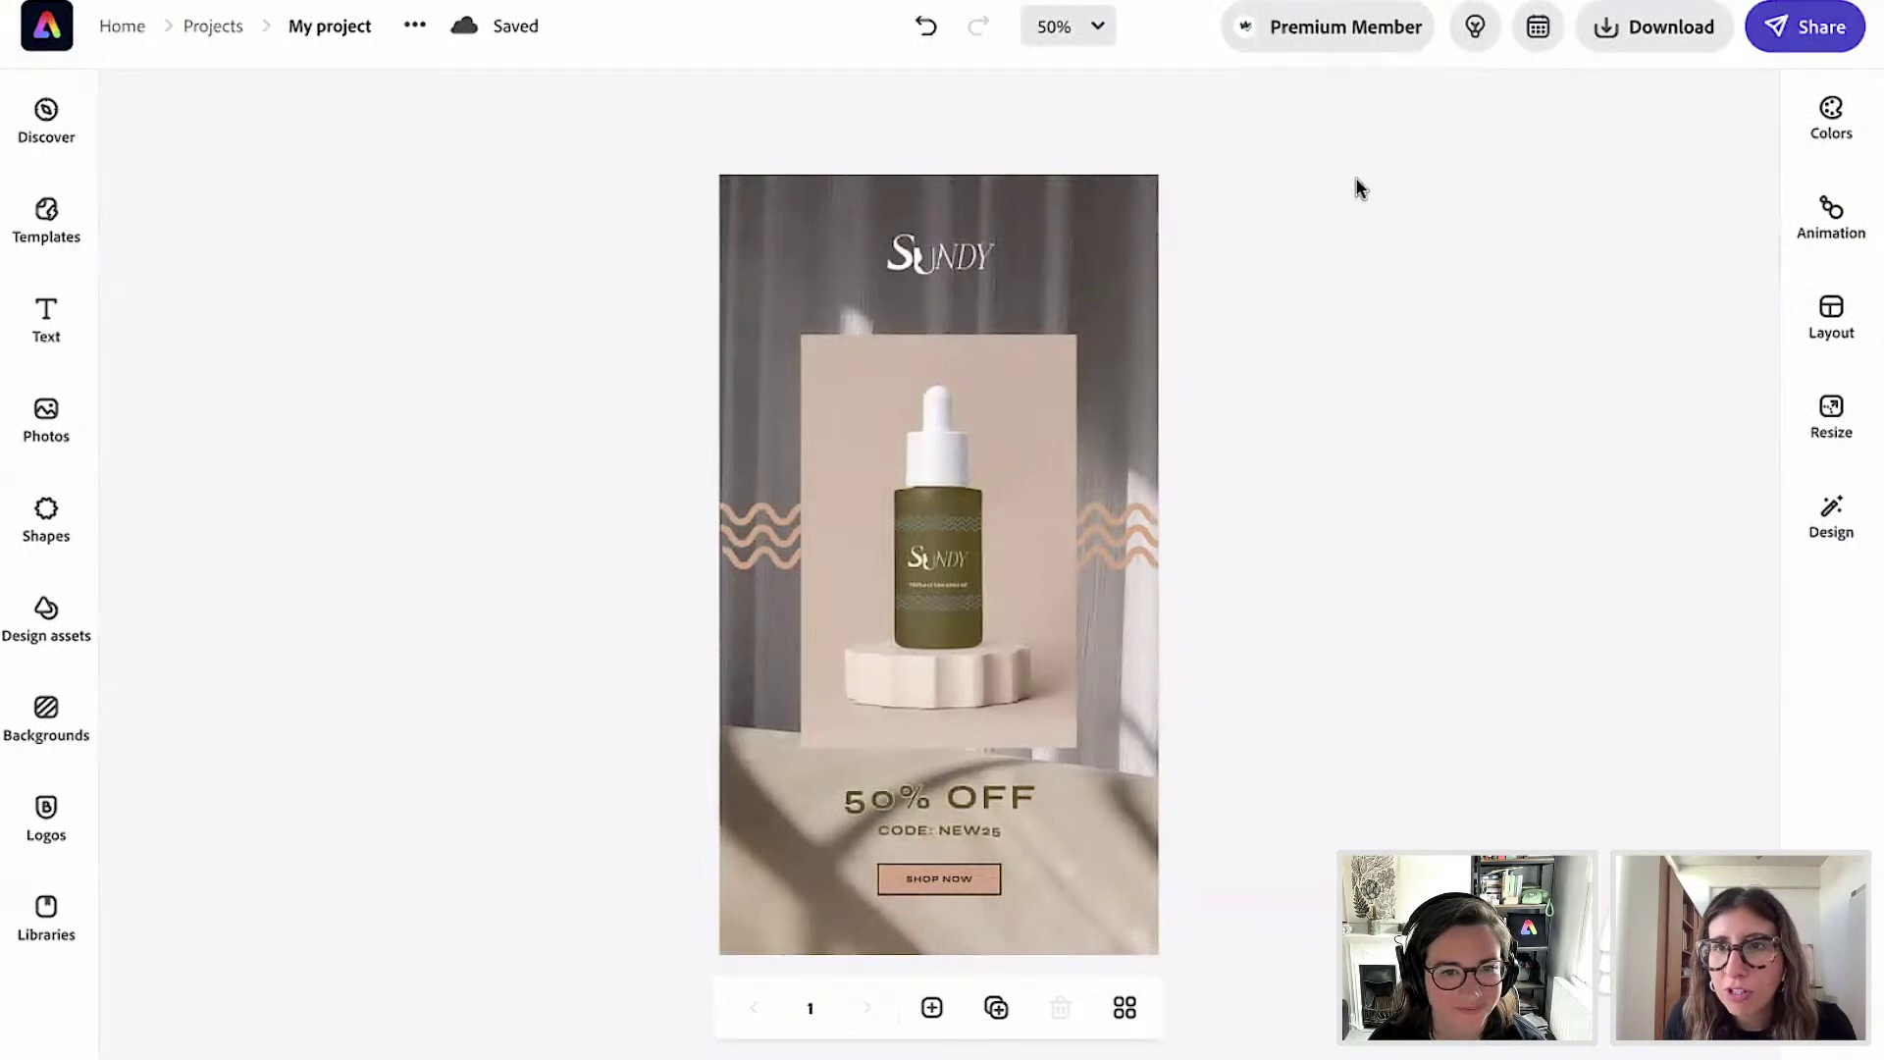
Save the project as a template named "PROMO" in the "Sundy - Adobe Live" library.
{"action": "left_click", "coordinate": [1826, 36]}
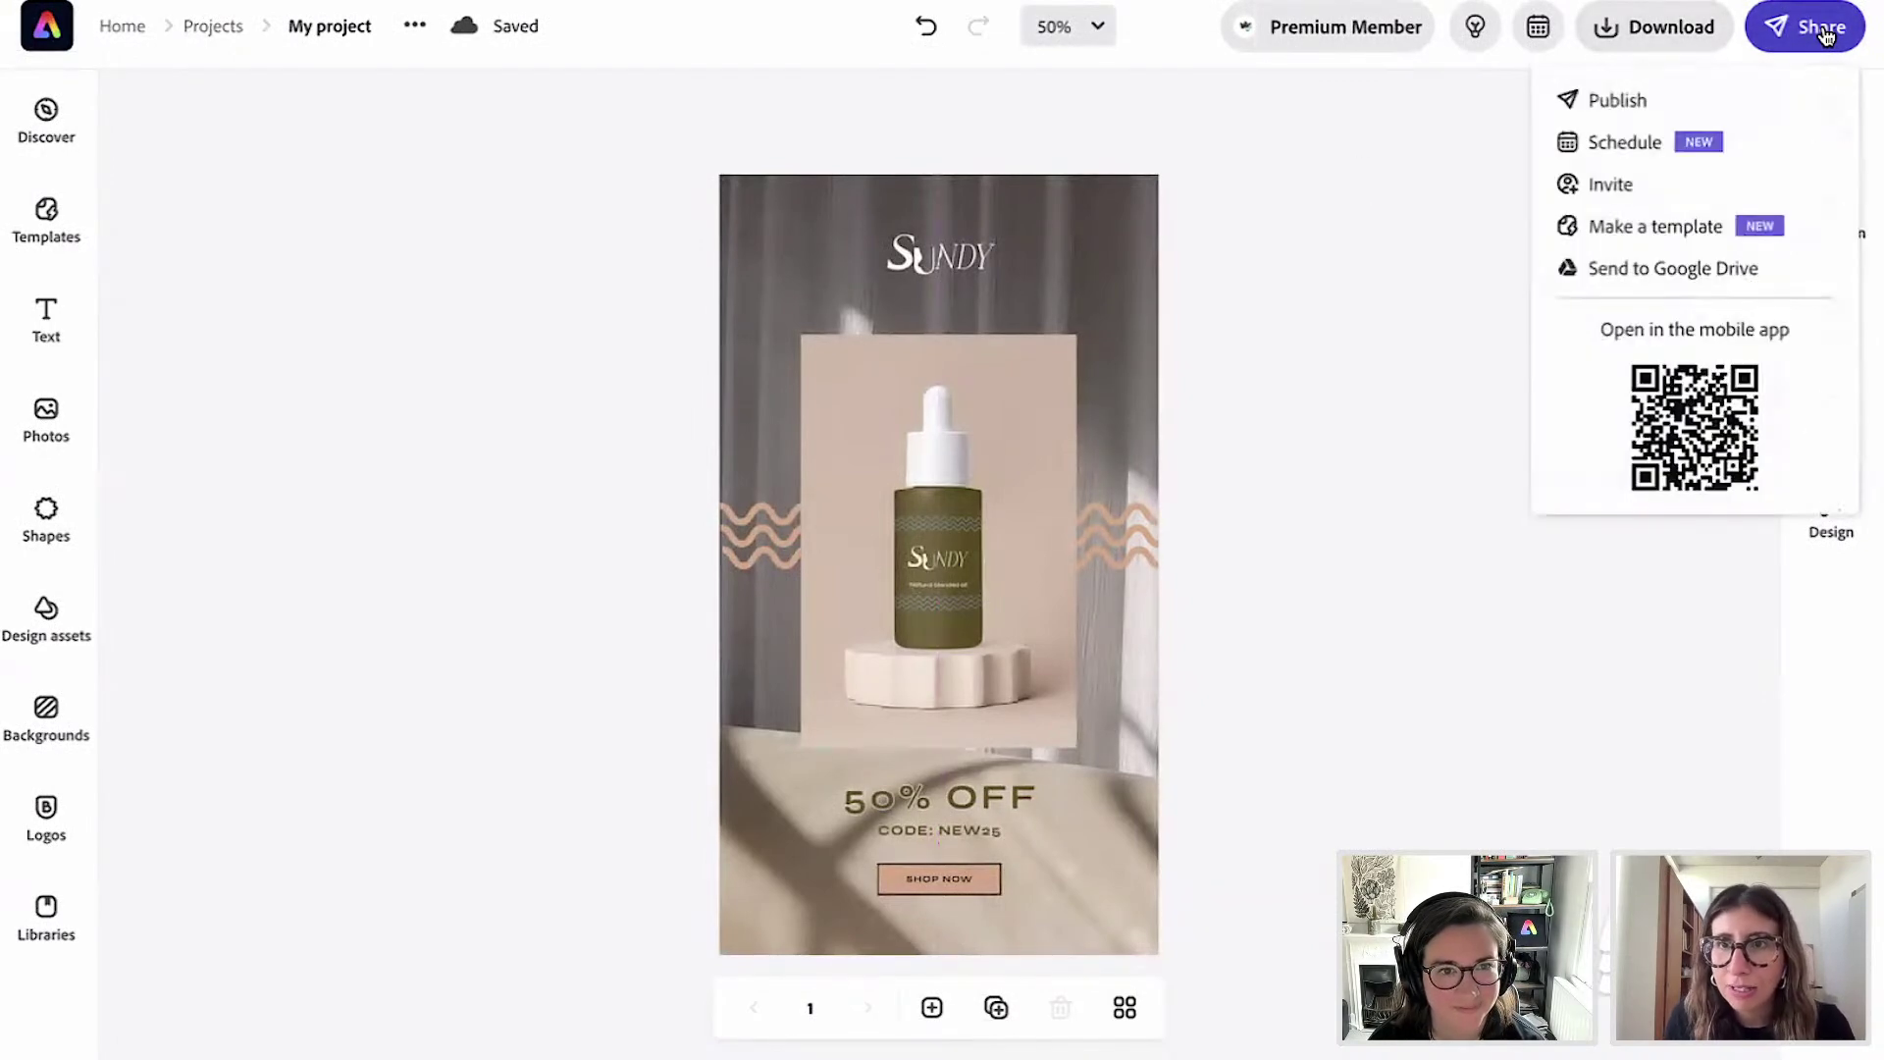
{"action": "left_click", "coordinate": [1646, 229]}
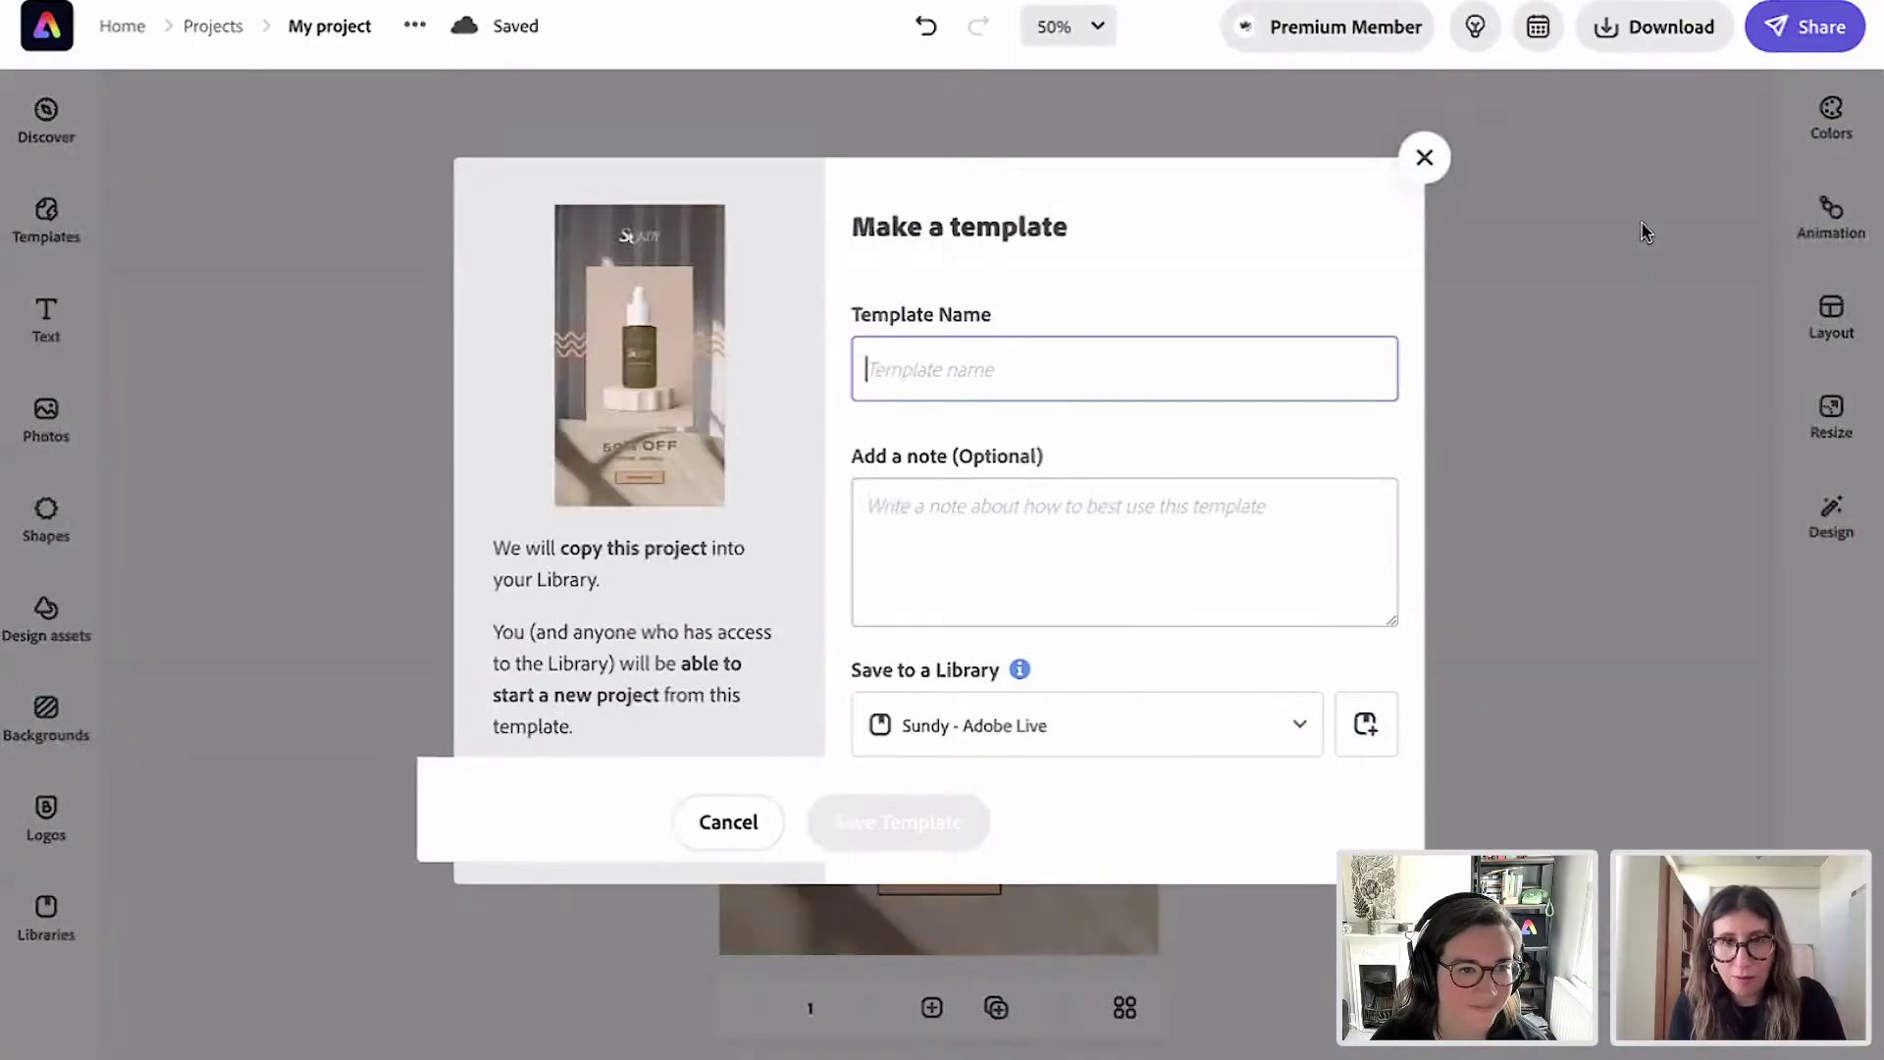
{"action": "type", "text": "PROMO"}
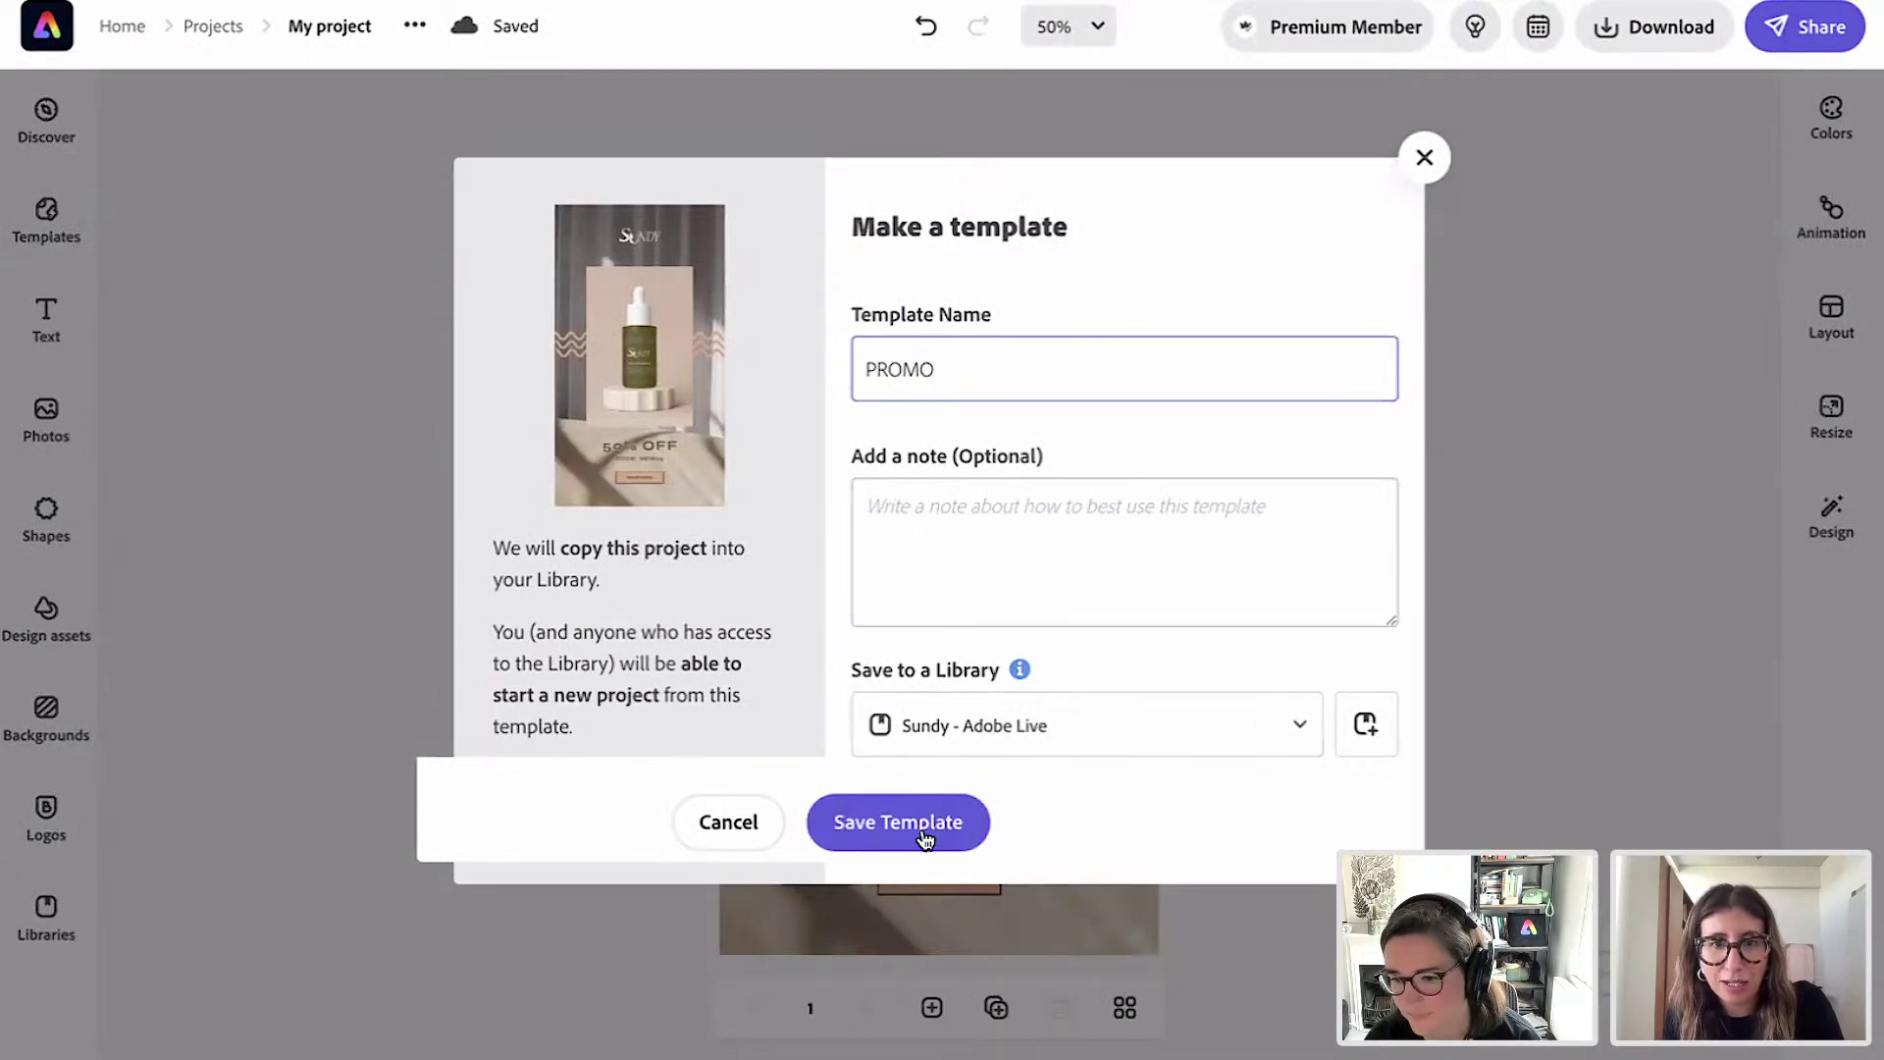
{"action": "left_click", "coordinate": [975, 741]}
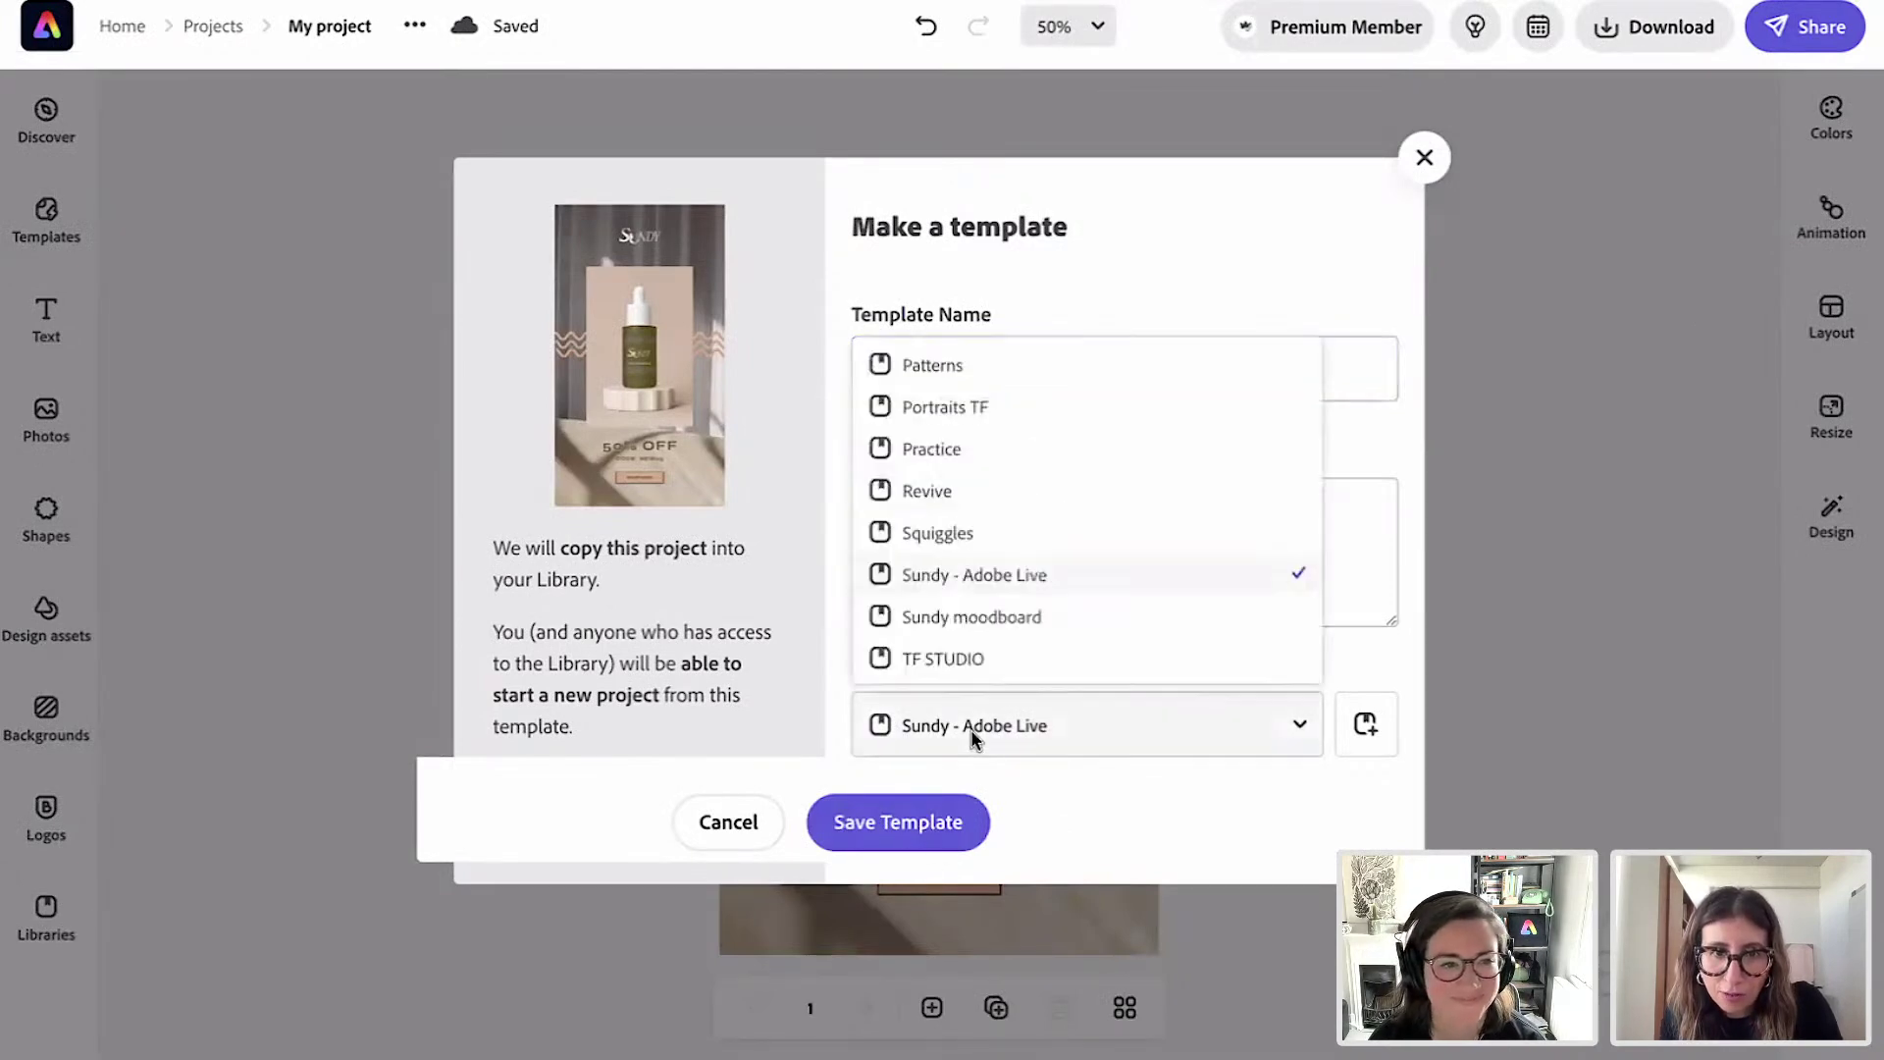
{"action": "left_click", "coordinate": [1003, 587]}
{"action": "left_click", "coordinate": [913, 821]}
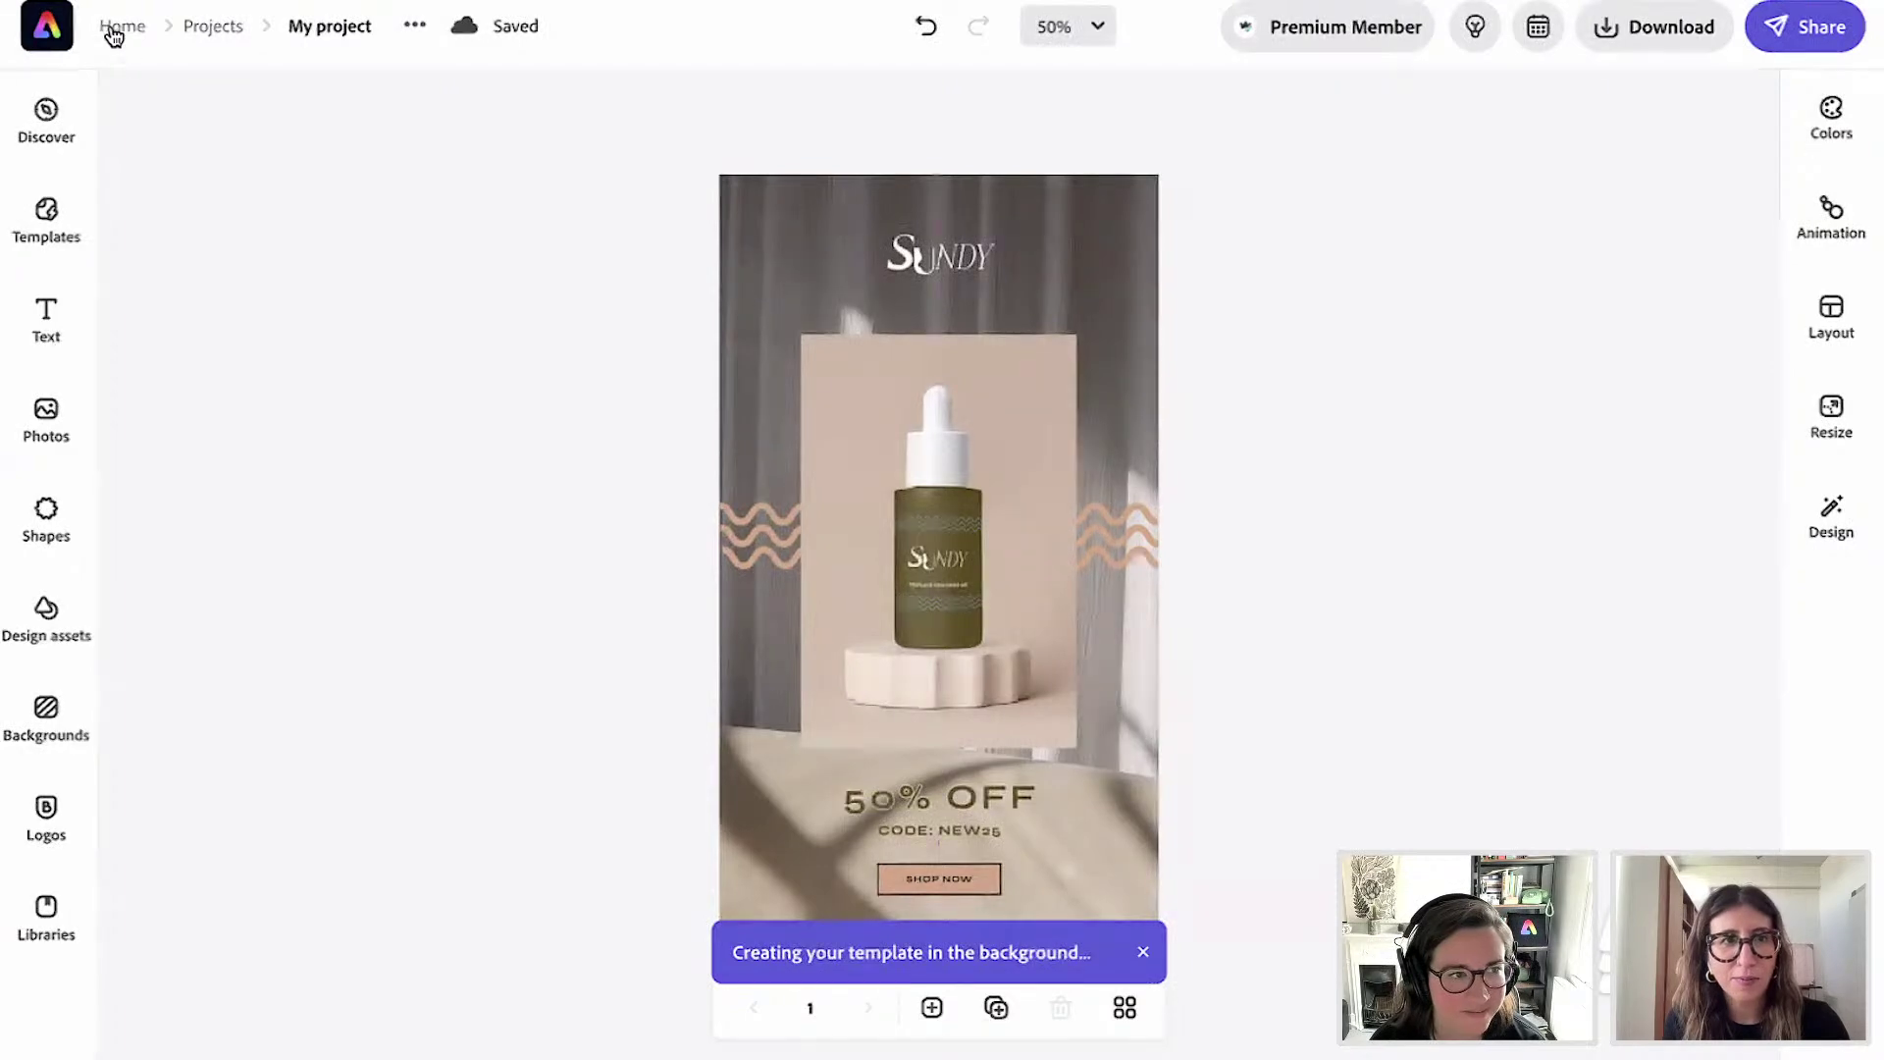
Add the latest bottle promo project to the "Sundy - Adobe Live" library as a template named "PROMO".
{"action": "left_click", "coordinate": [49, 30]}
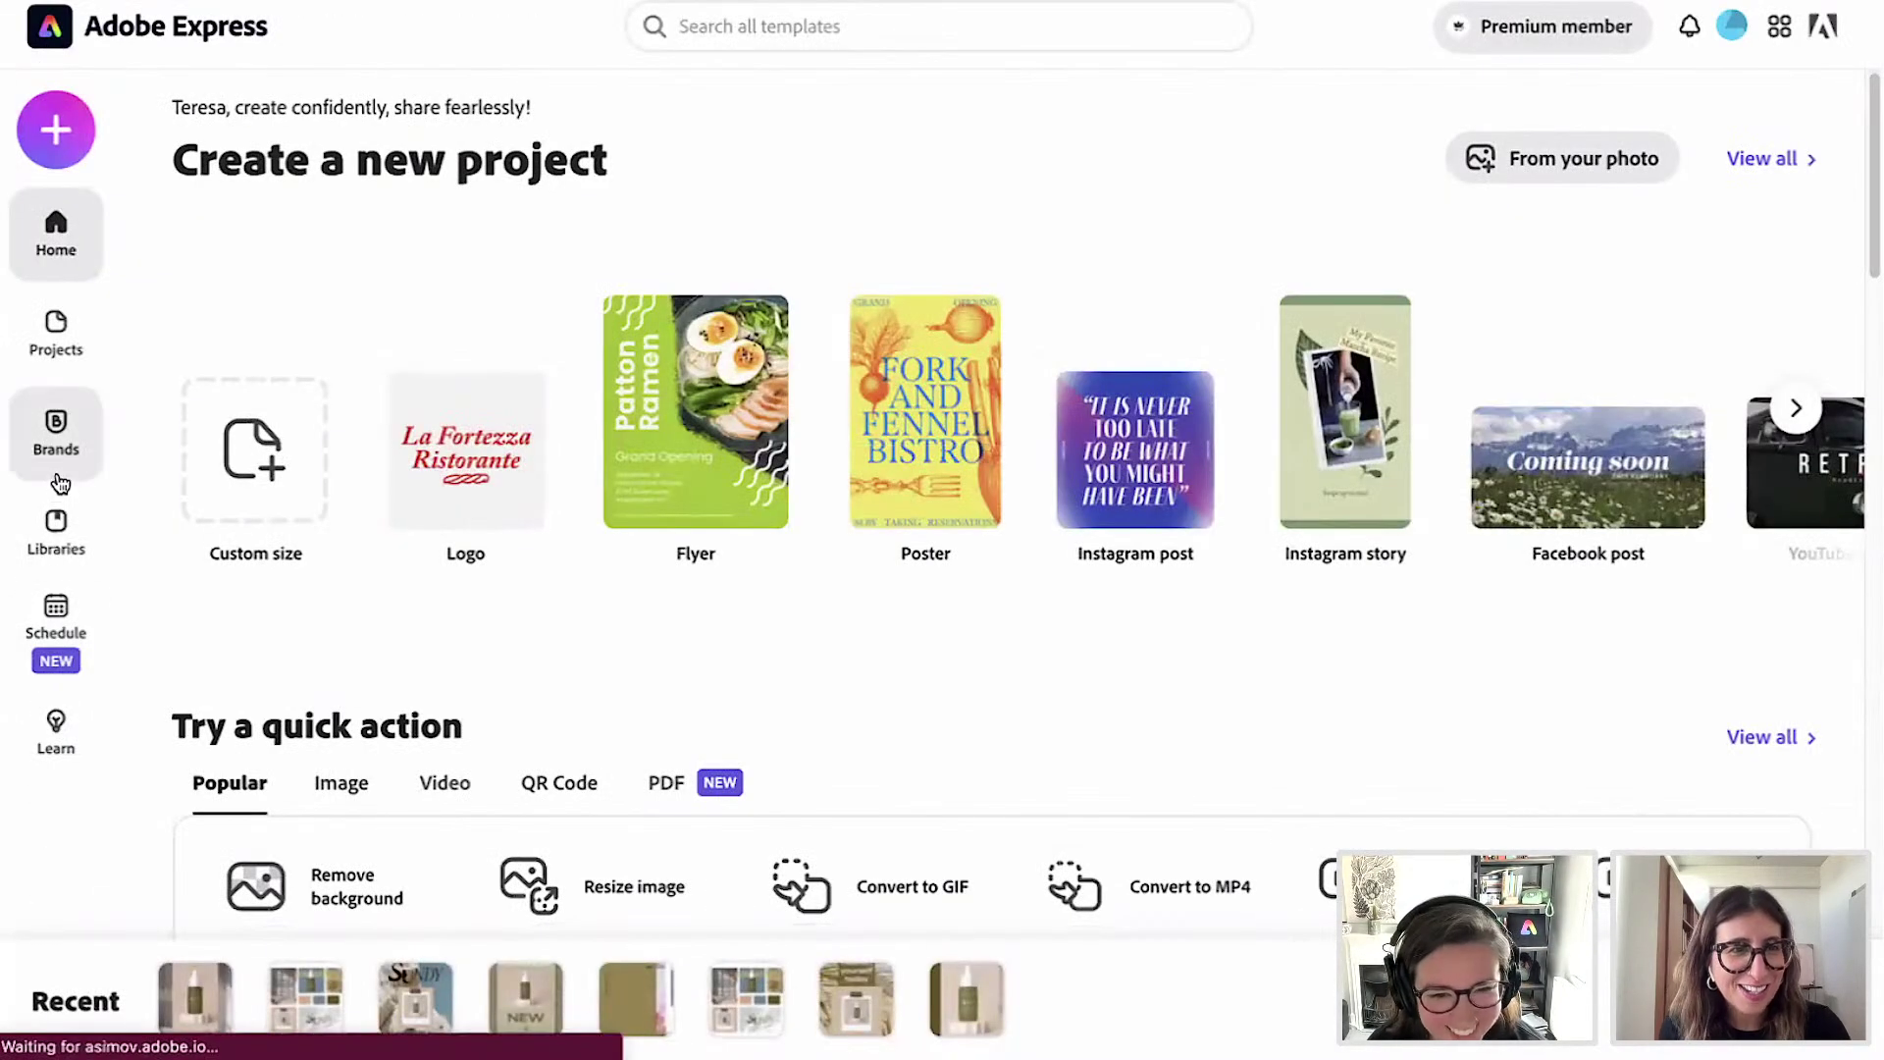
{"action": "left_click", "coordinate": [51, 521]}
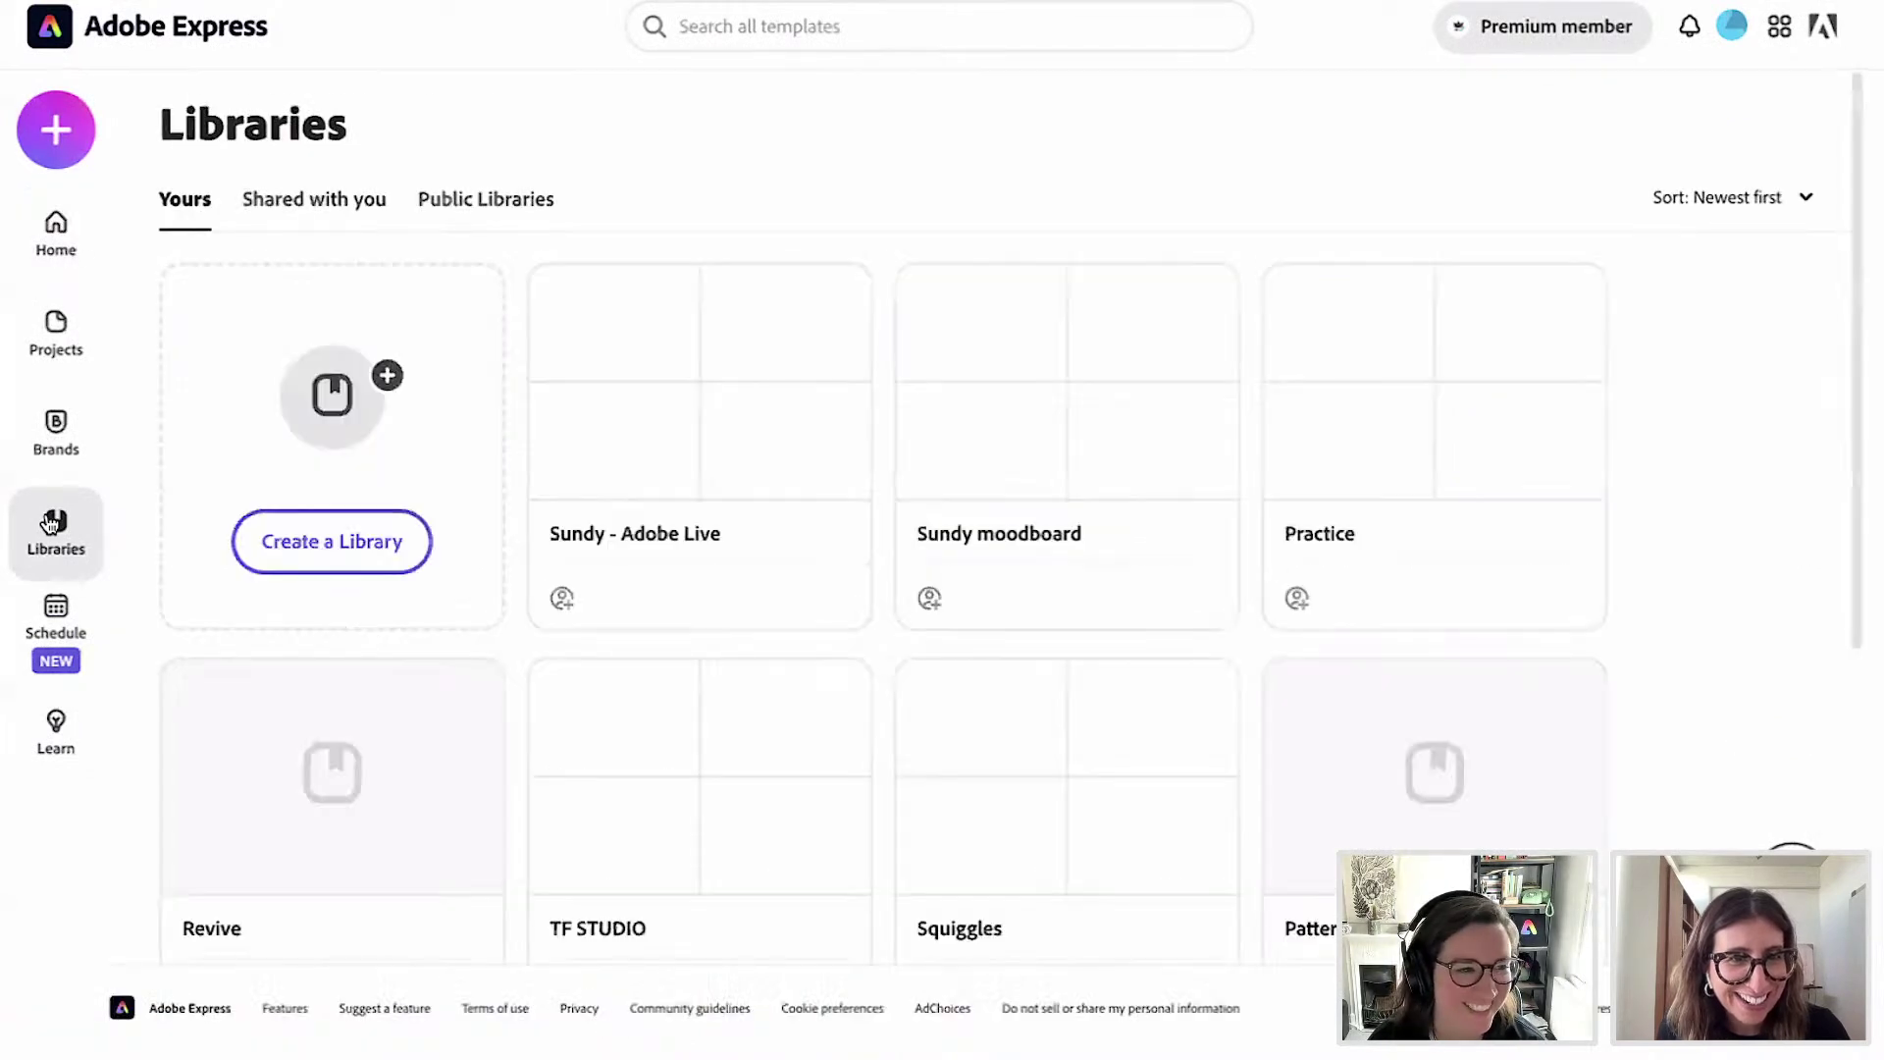
{"action": "left_click", "coordinate": [756, 448]}
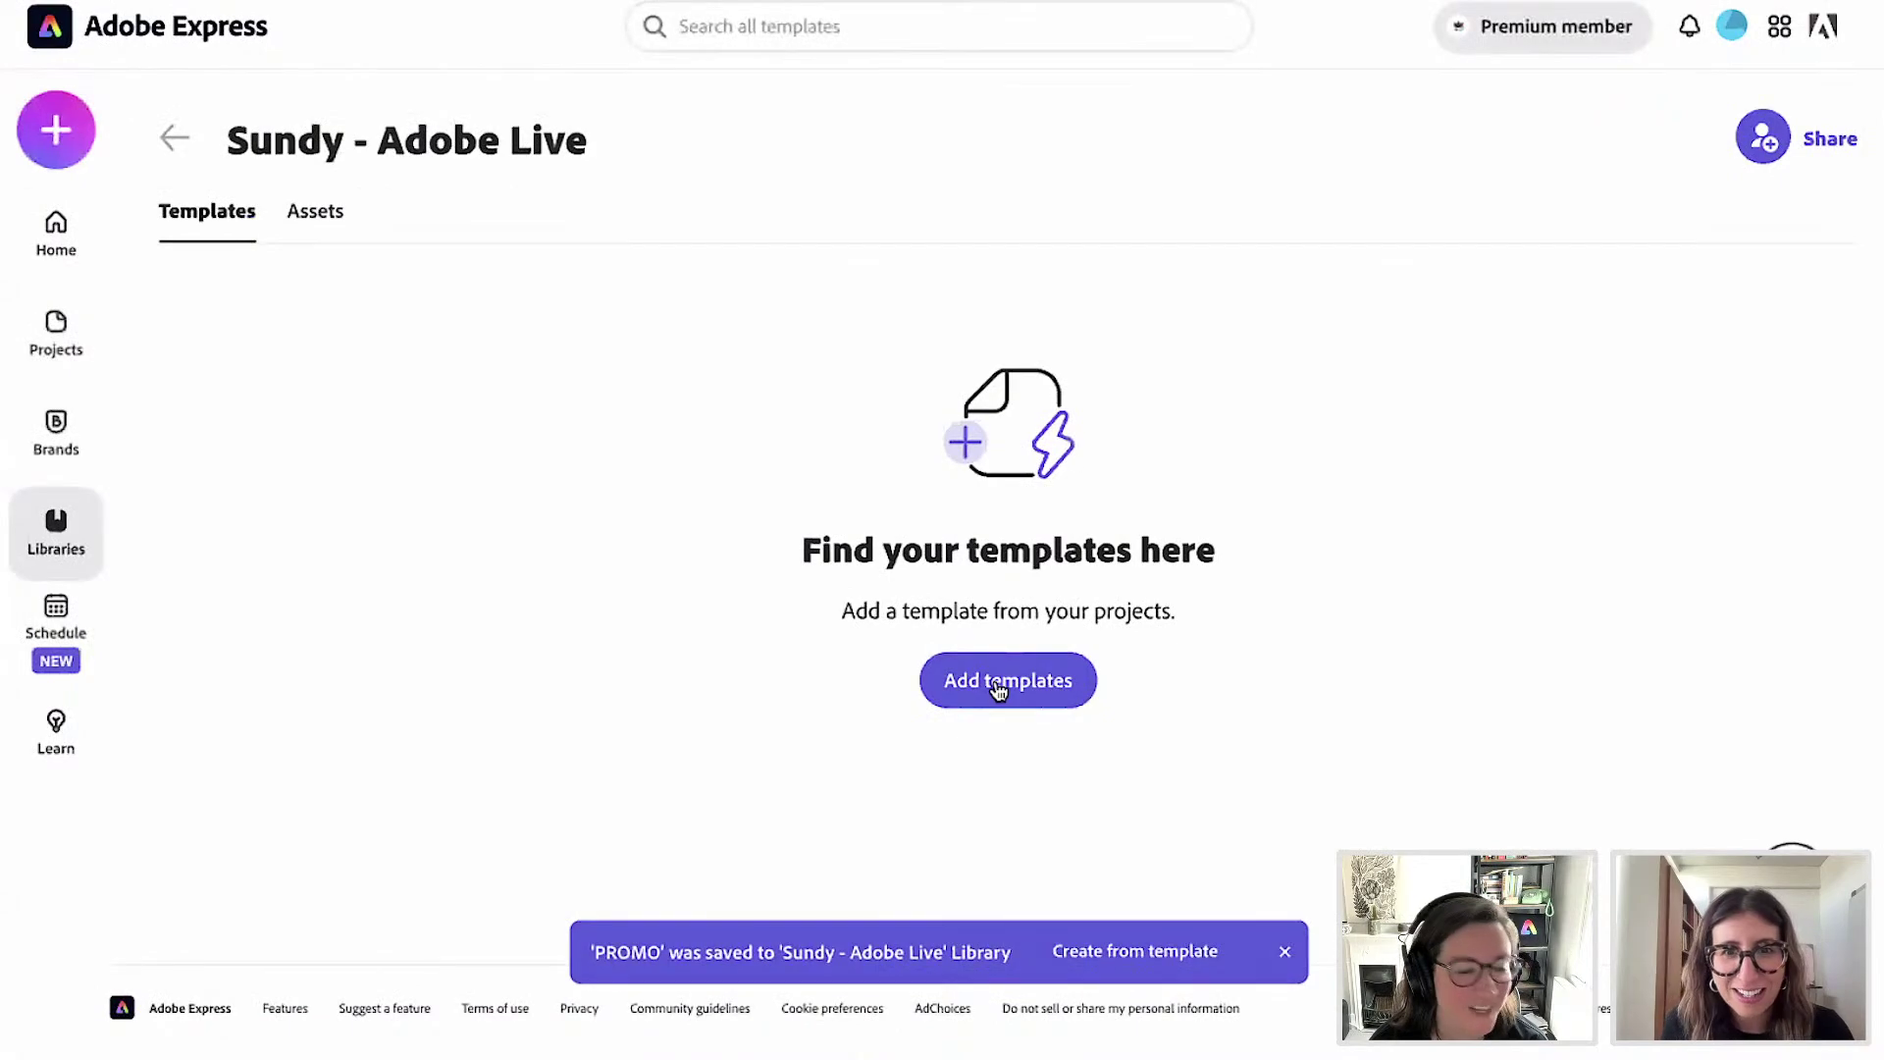
{"action": "left_click", "coordinate": [996, 687]}
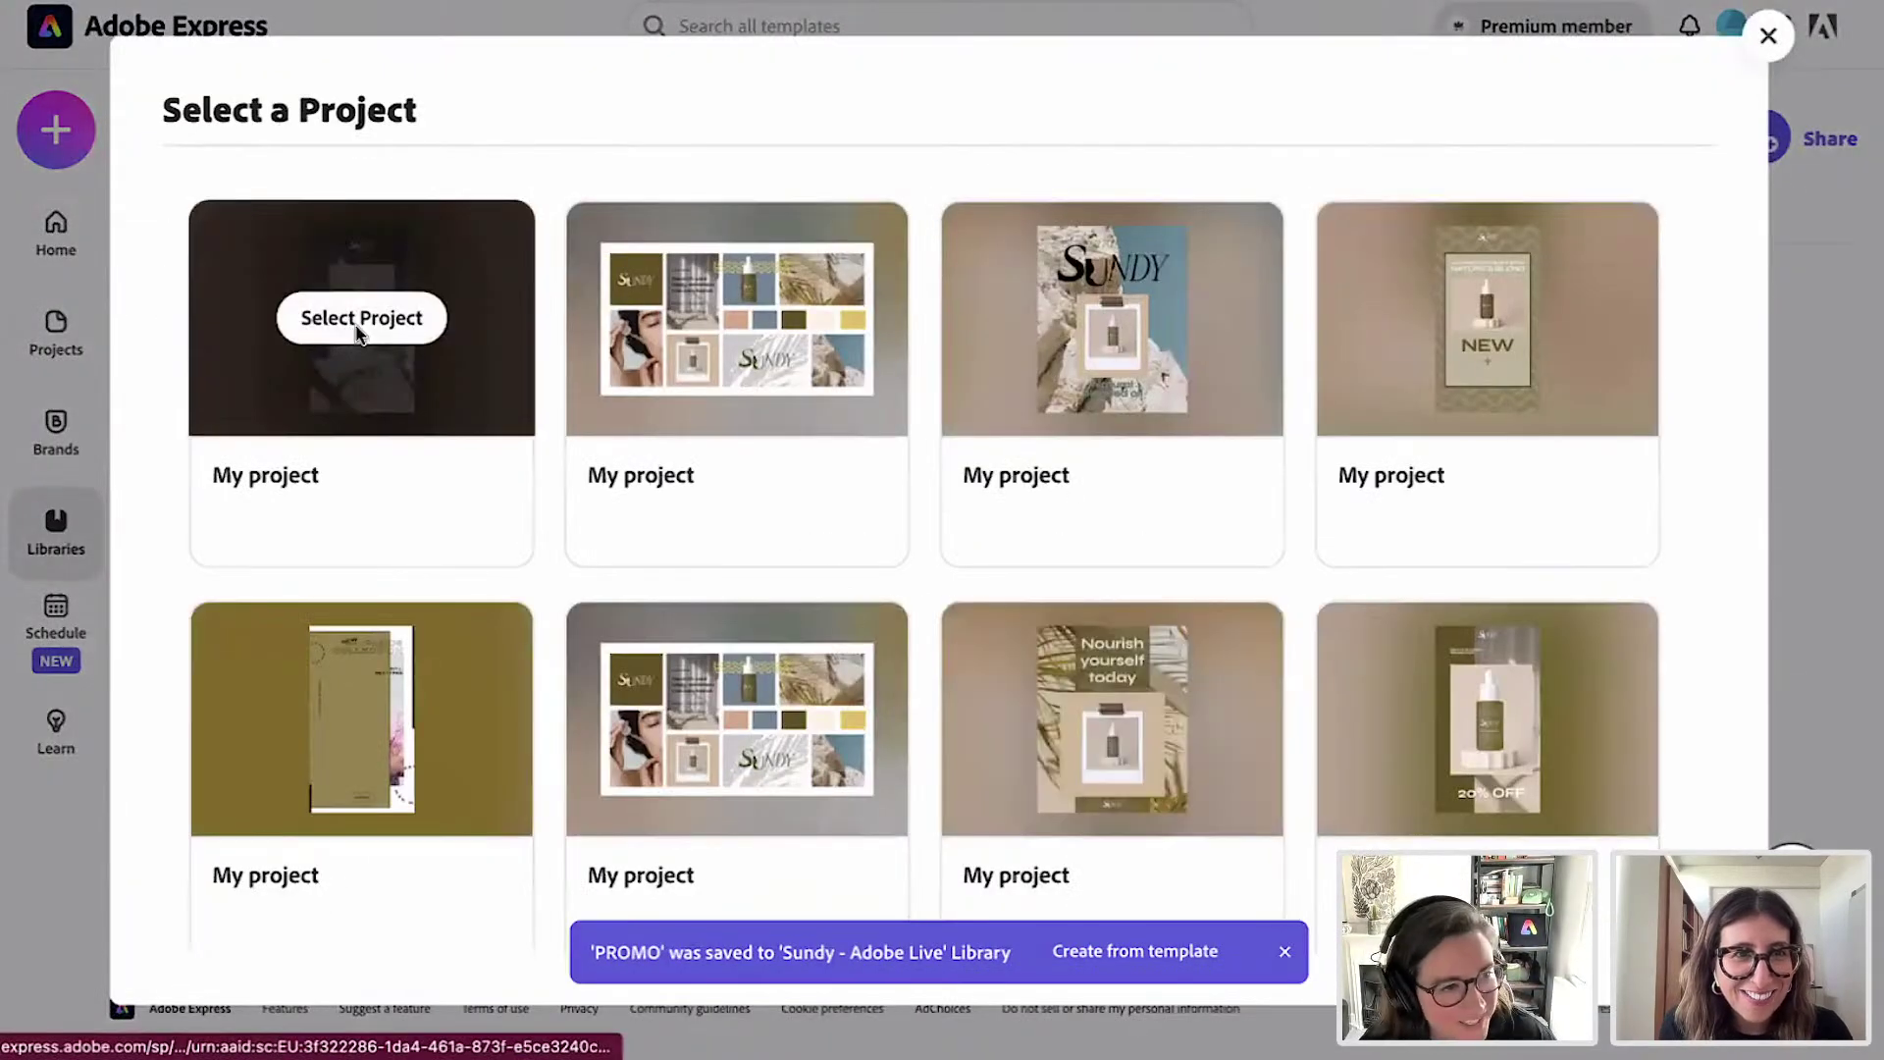
{"action": "left_click", "coordinate": [359, 318]}
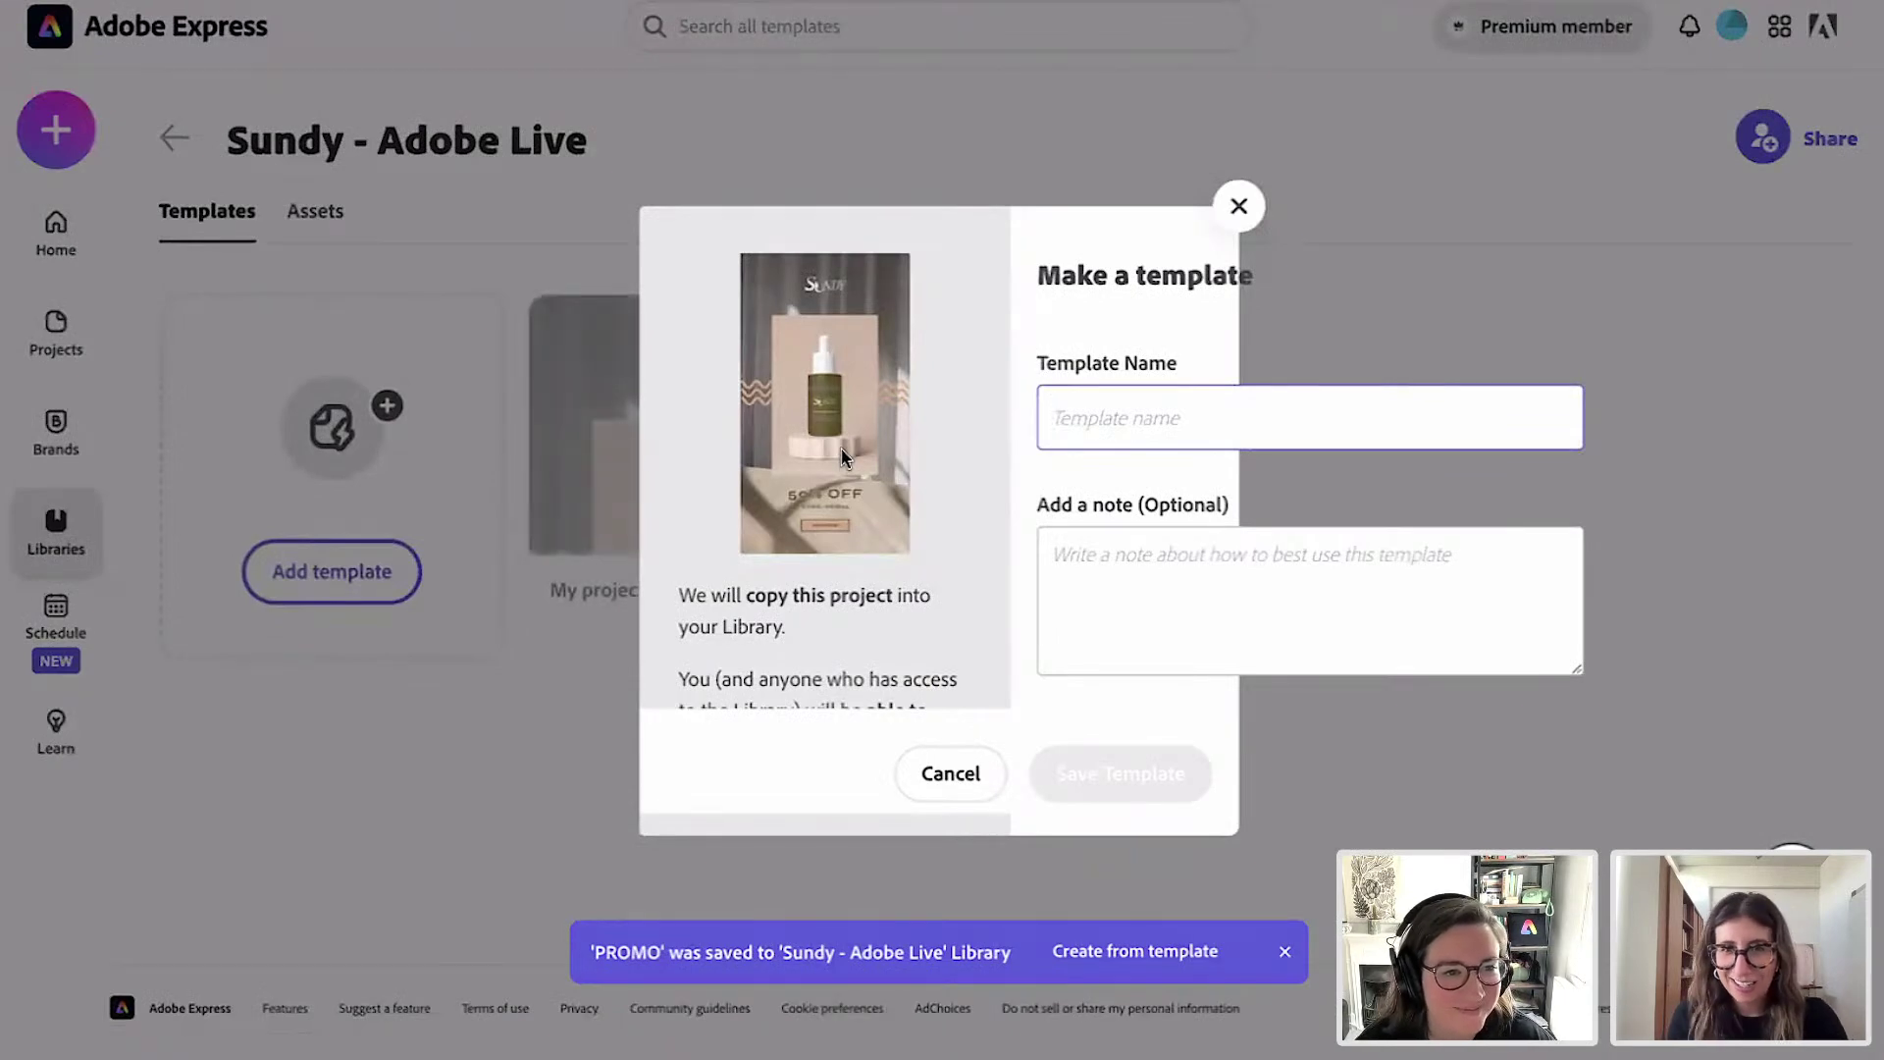
{"action": "type", "text": "PROMO"}
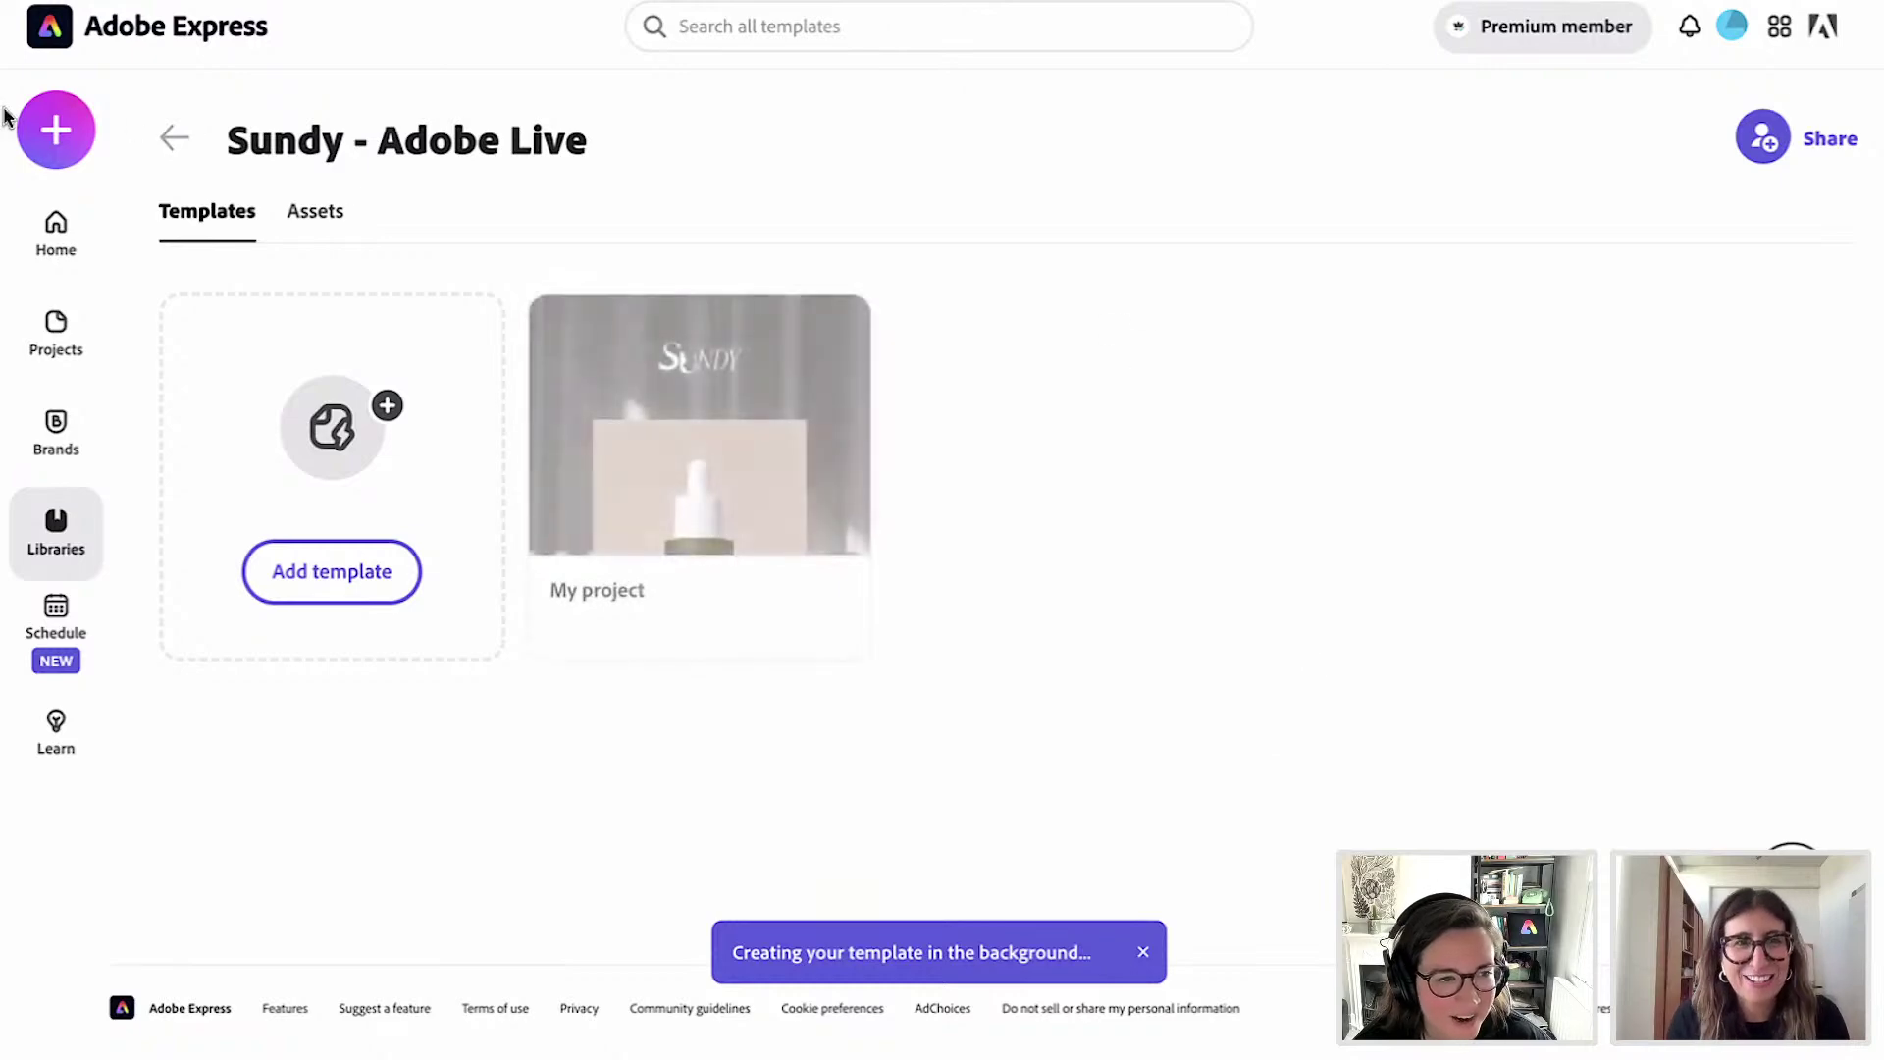
Create a new custom-size project in the 1080 x 1350 Instagram portrait format and dismiss the template suggestions and save notice.
{"action": "left_click", "coordinate": [47, 35]}
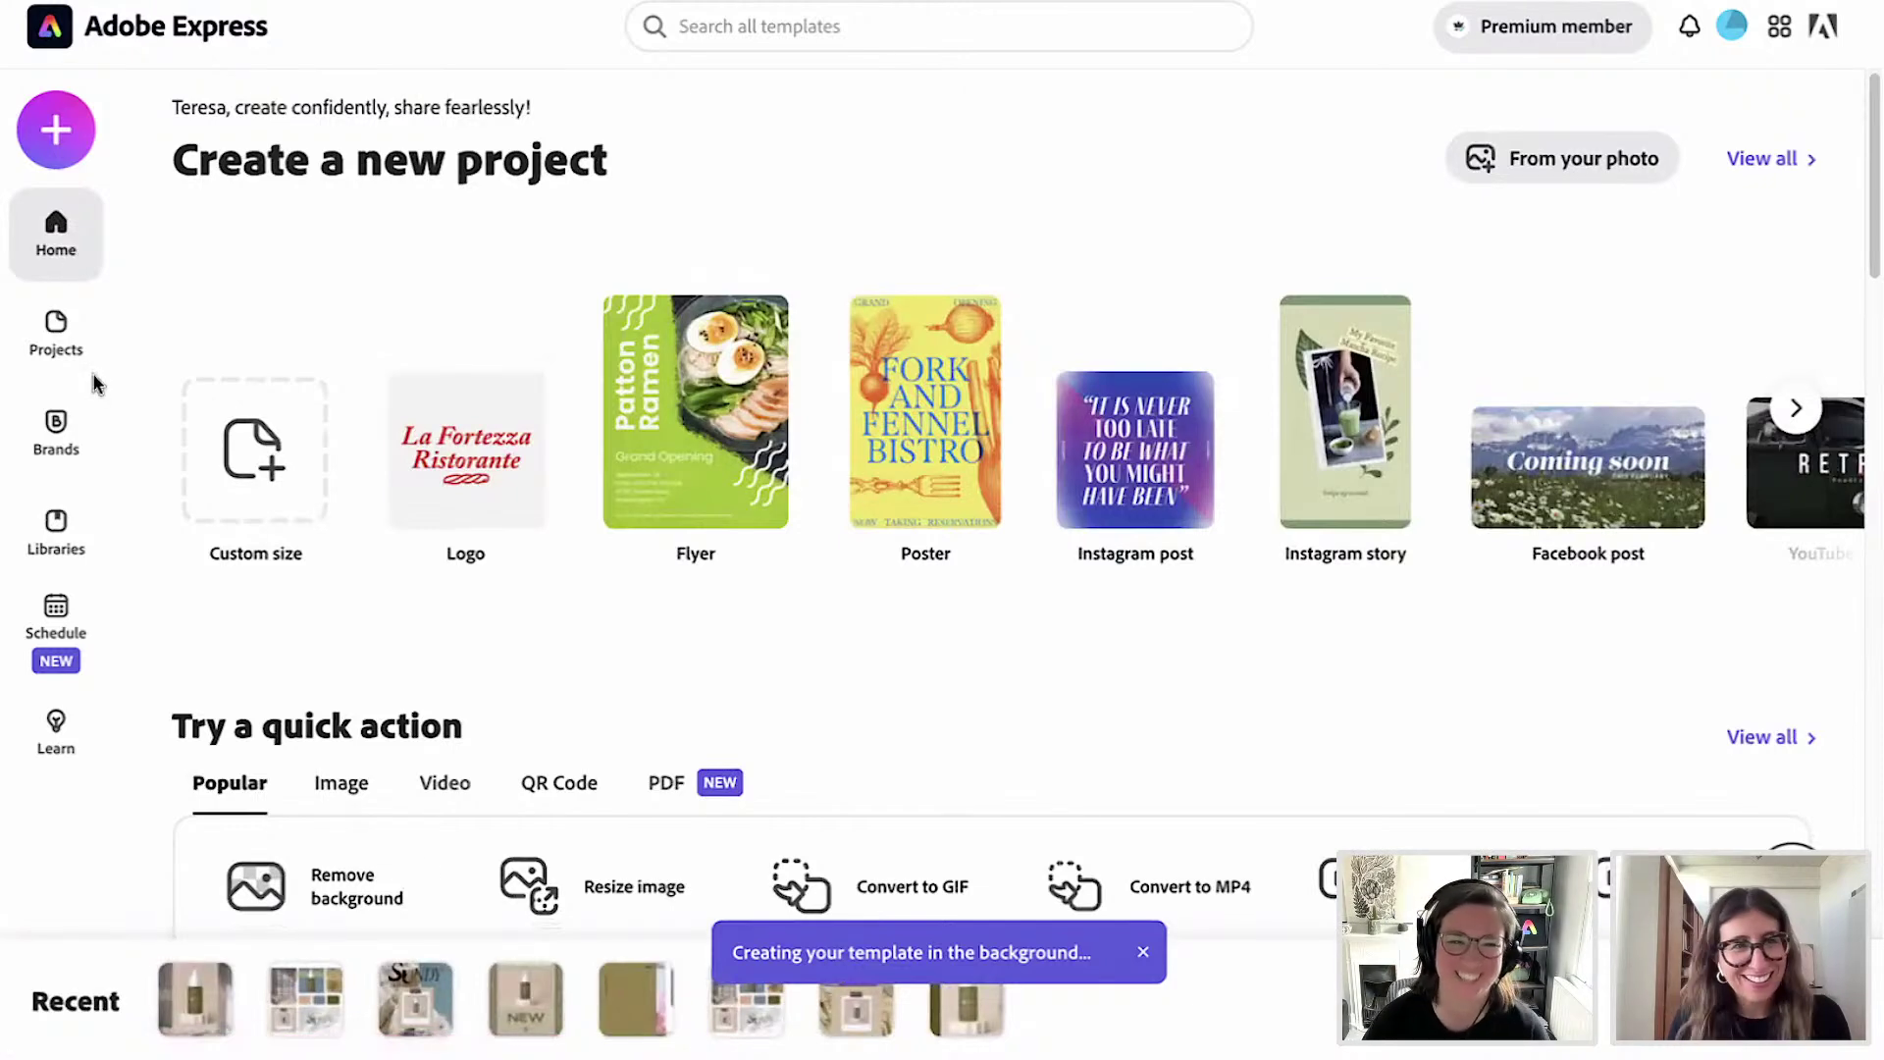
{"action": "left_click", "coordinate": [57, 125]}
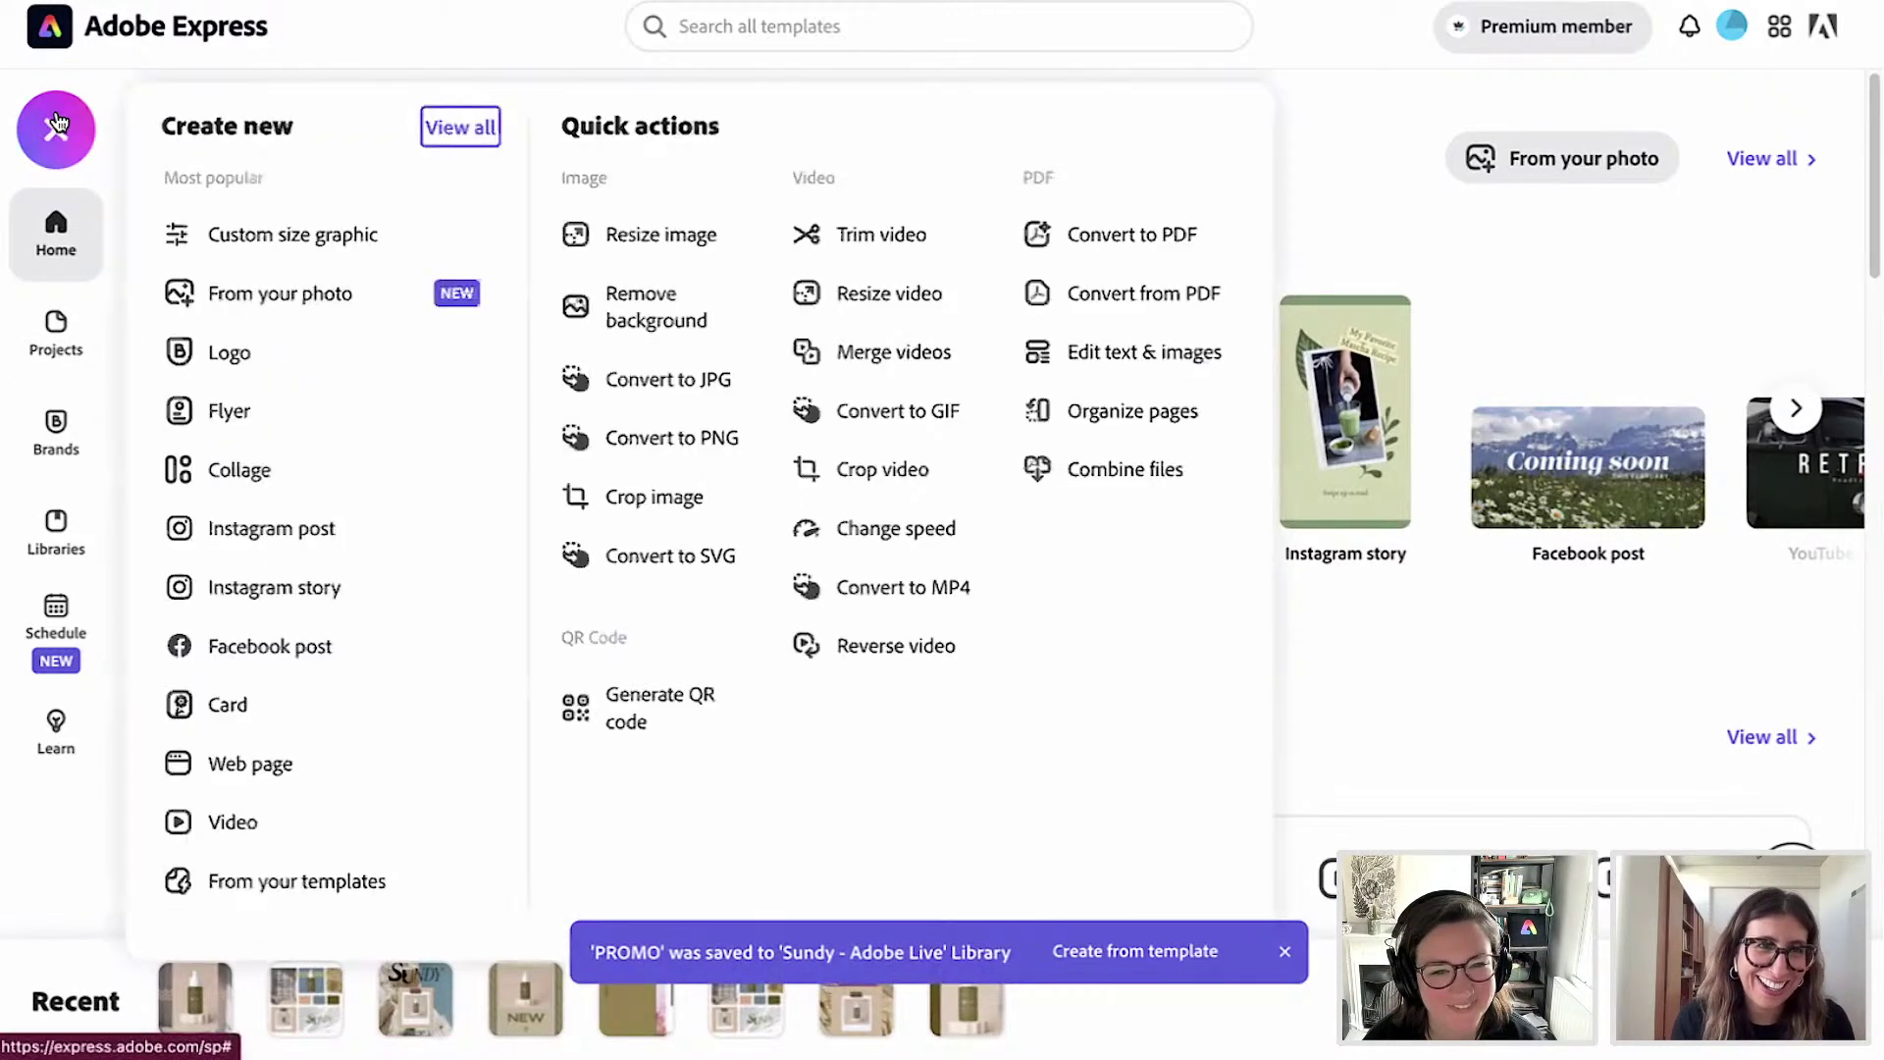
{"action": "left_click", "coordinate": [286, 241]}
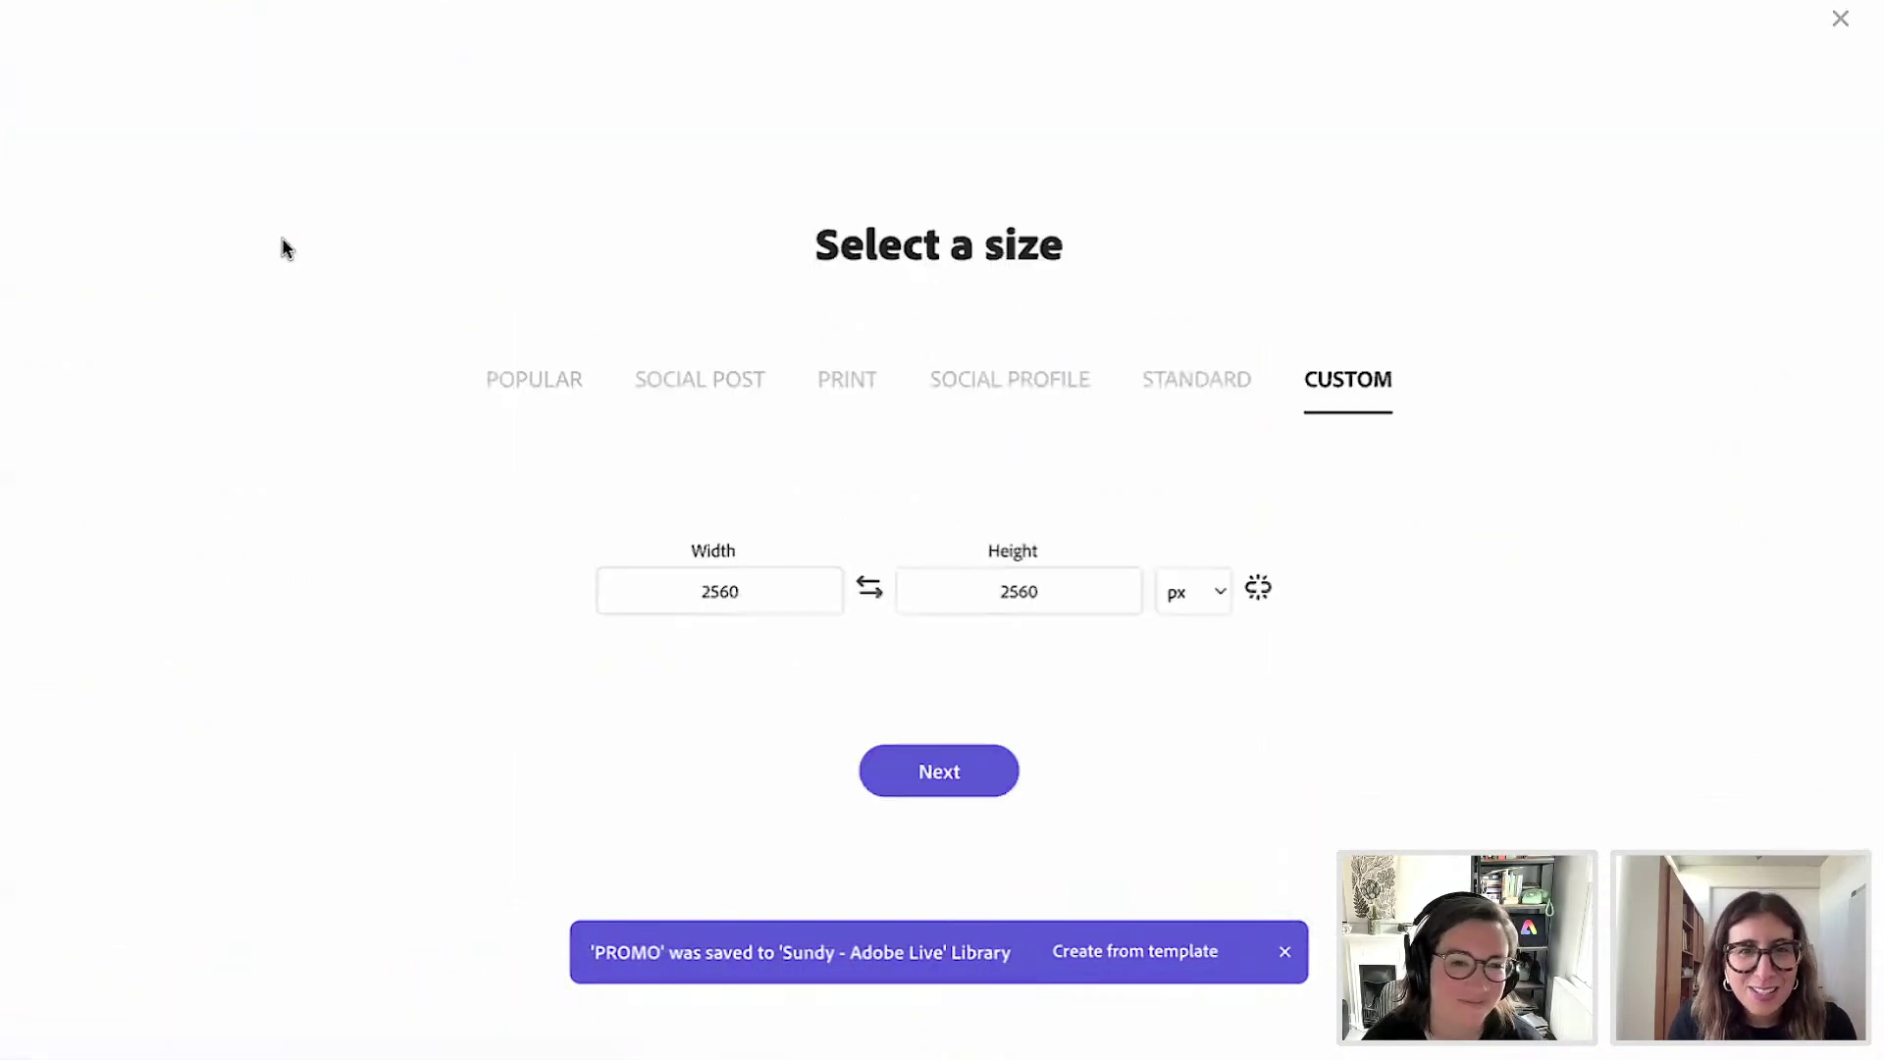
{"action": "left_click", "coordinate": [728, 383]}
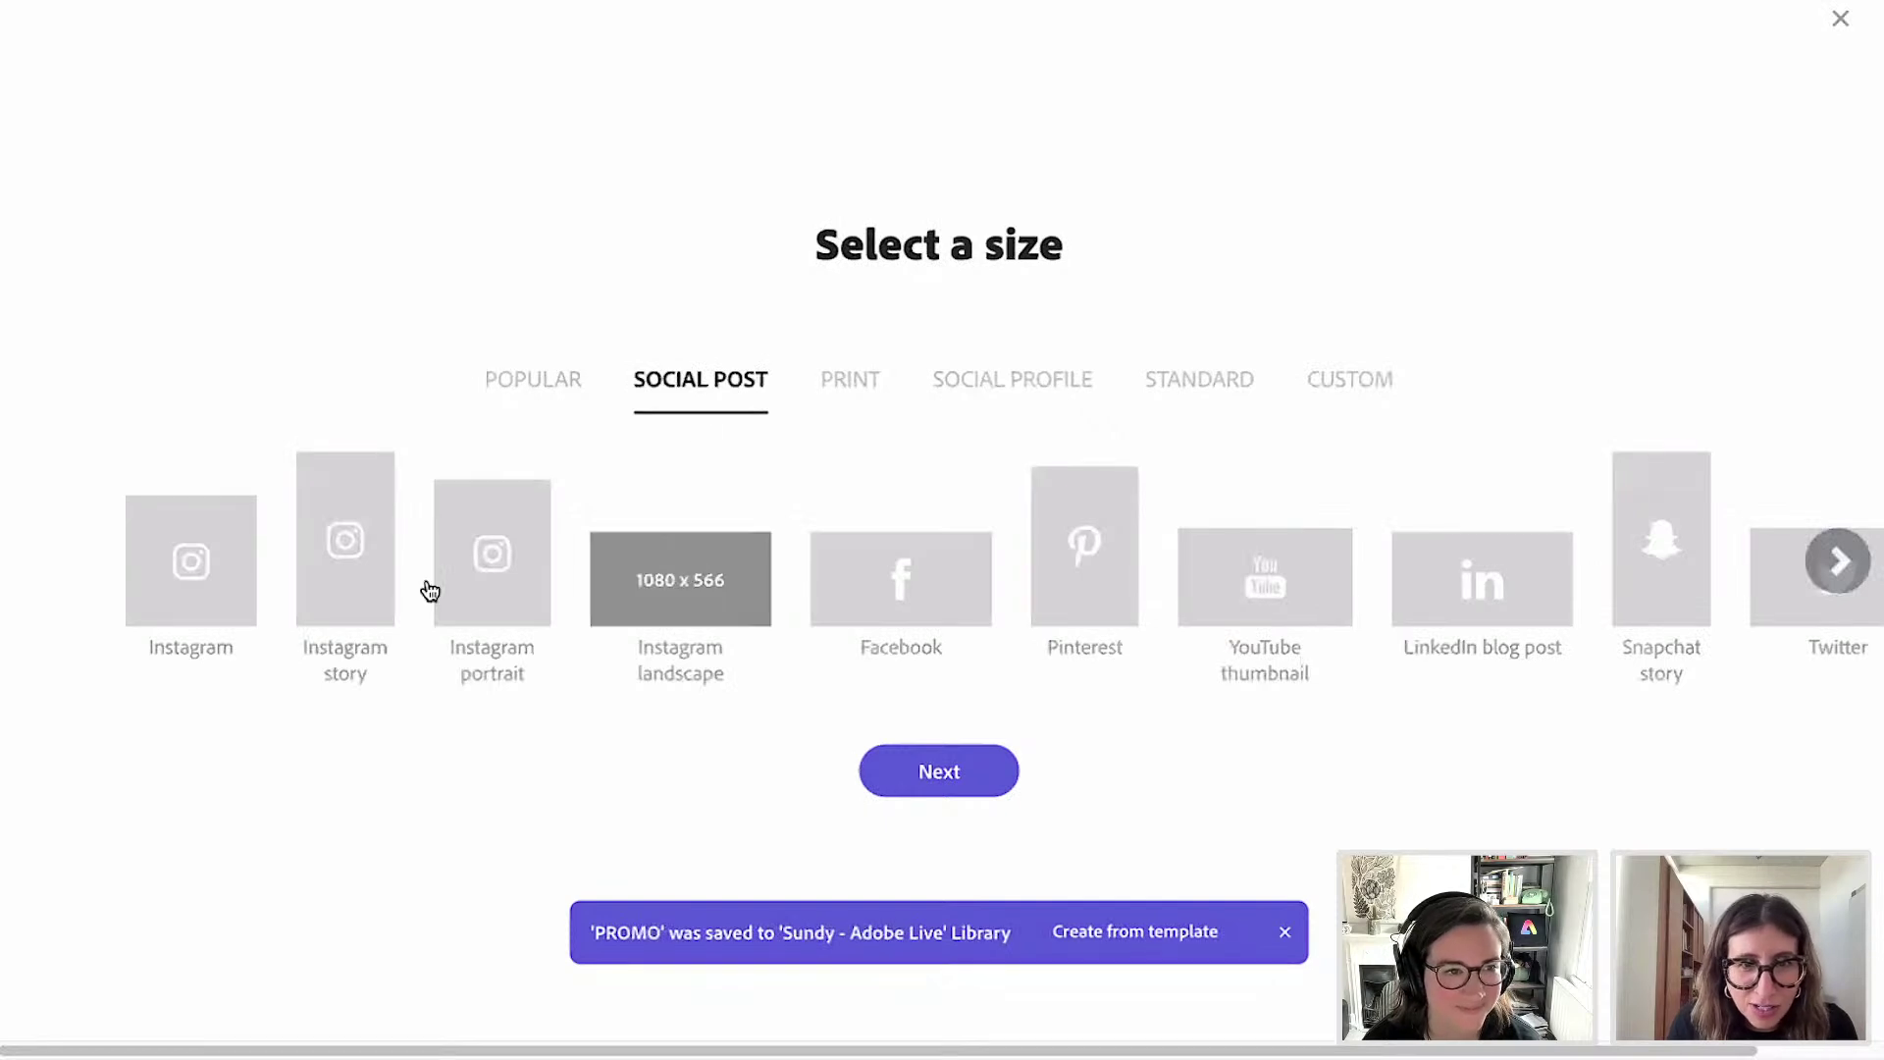
{"action": "left_click", "coordinate": [519, 610]}
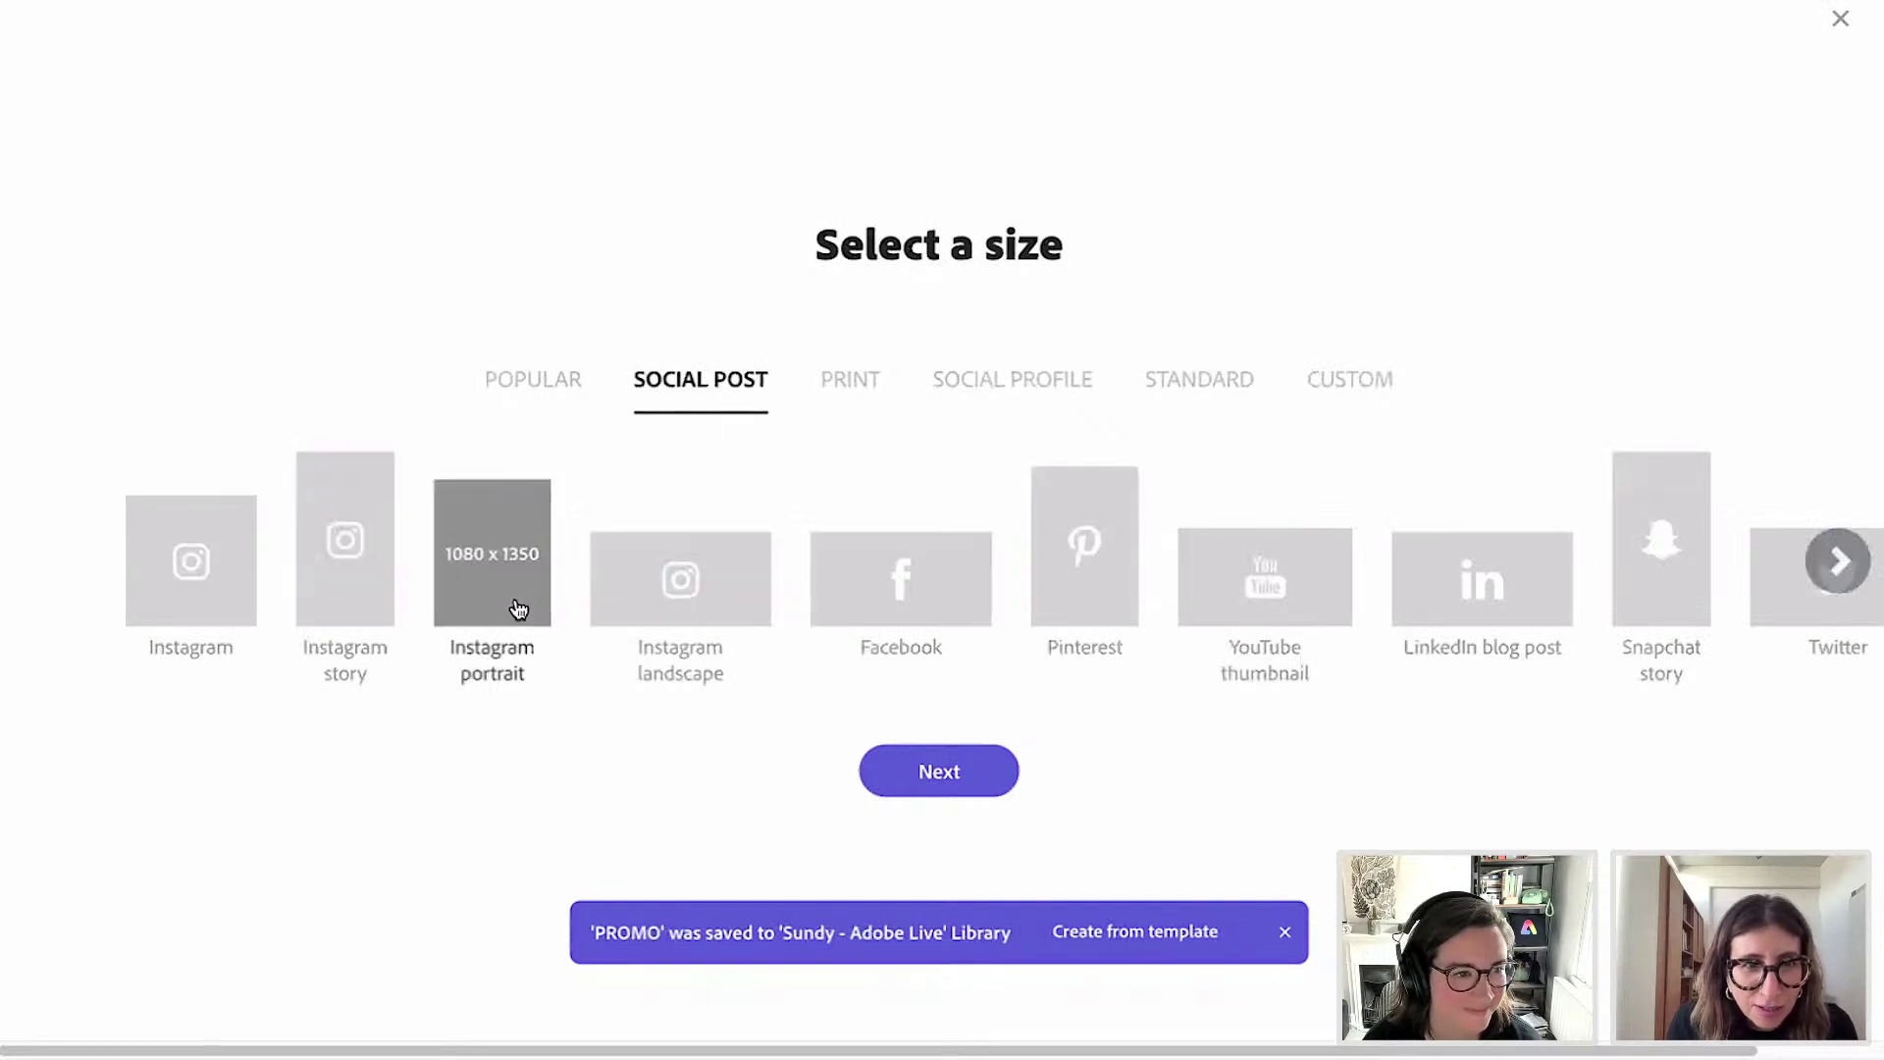
{"action": "left_click", "coordinate": [961, 782]}
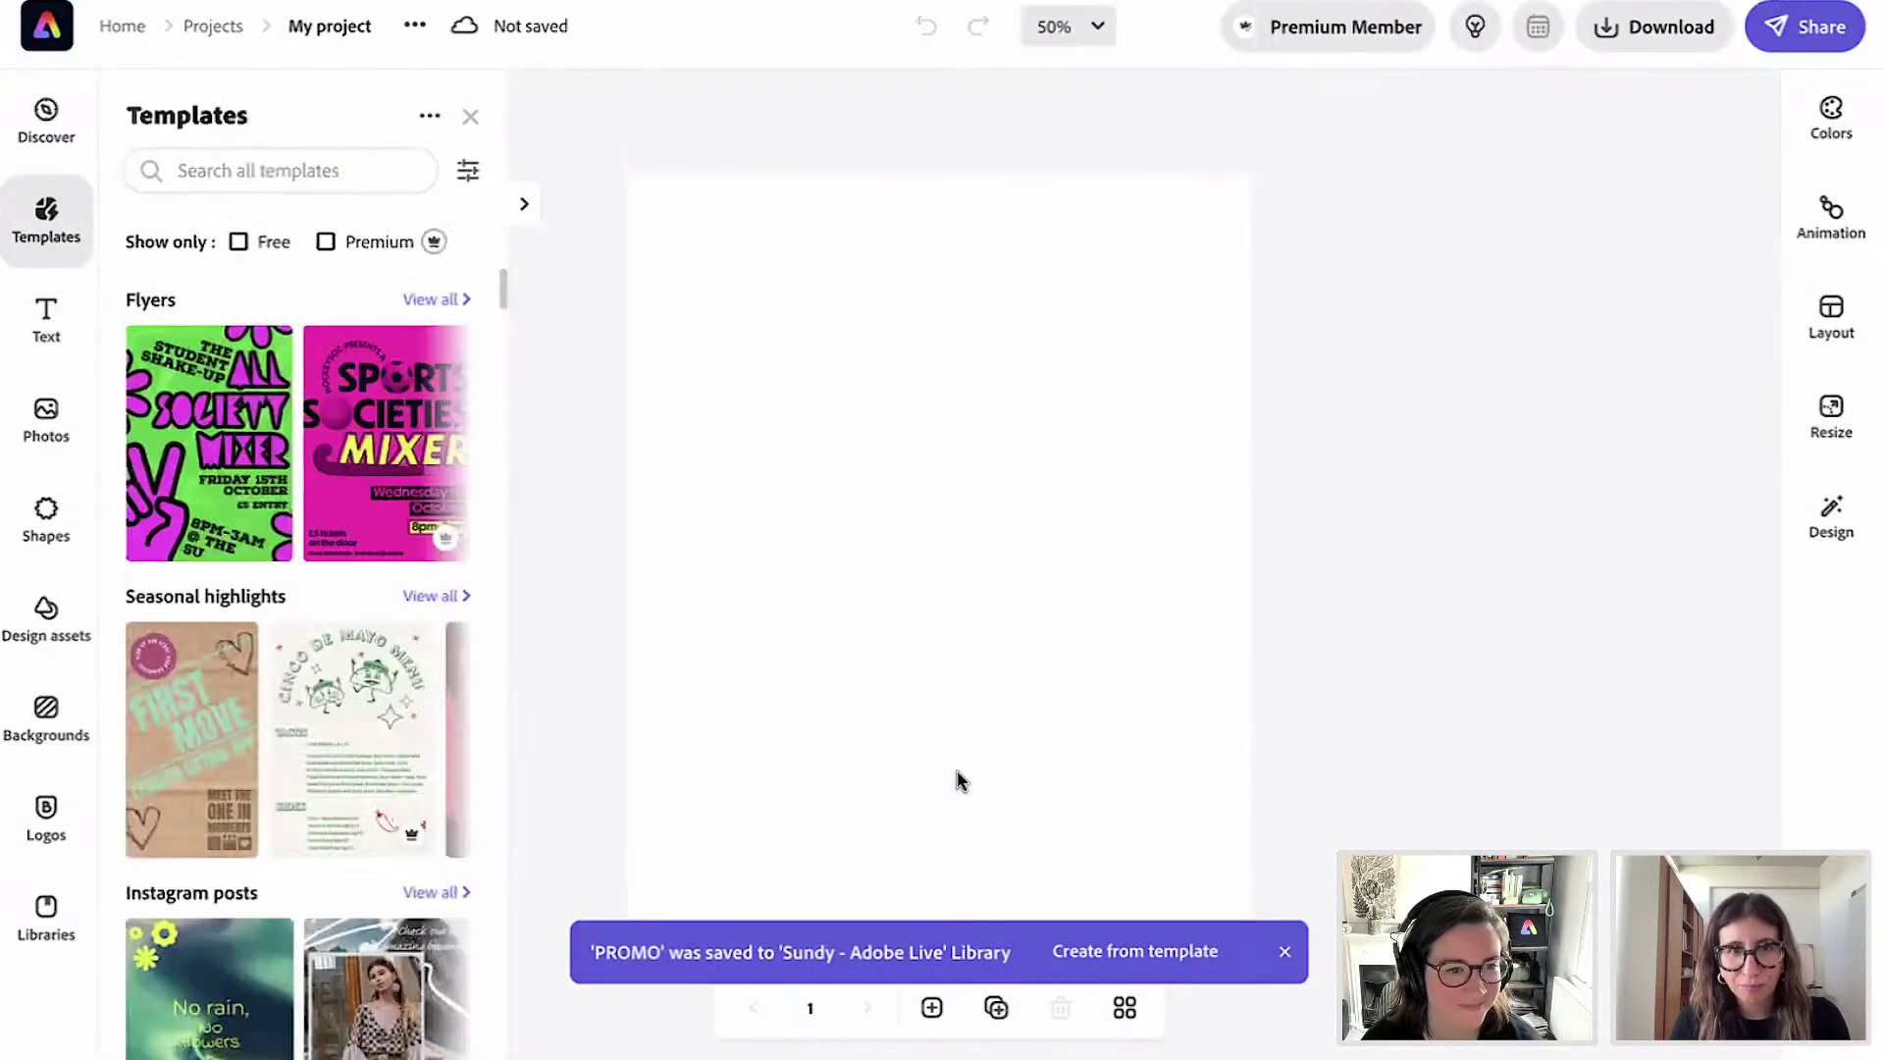
{"action": "left_click", "coordinate": [471, 117]}
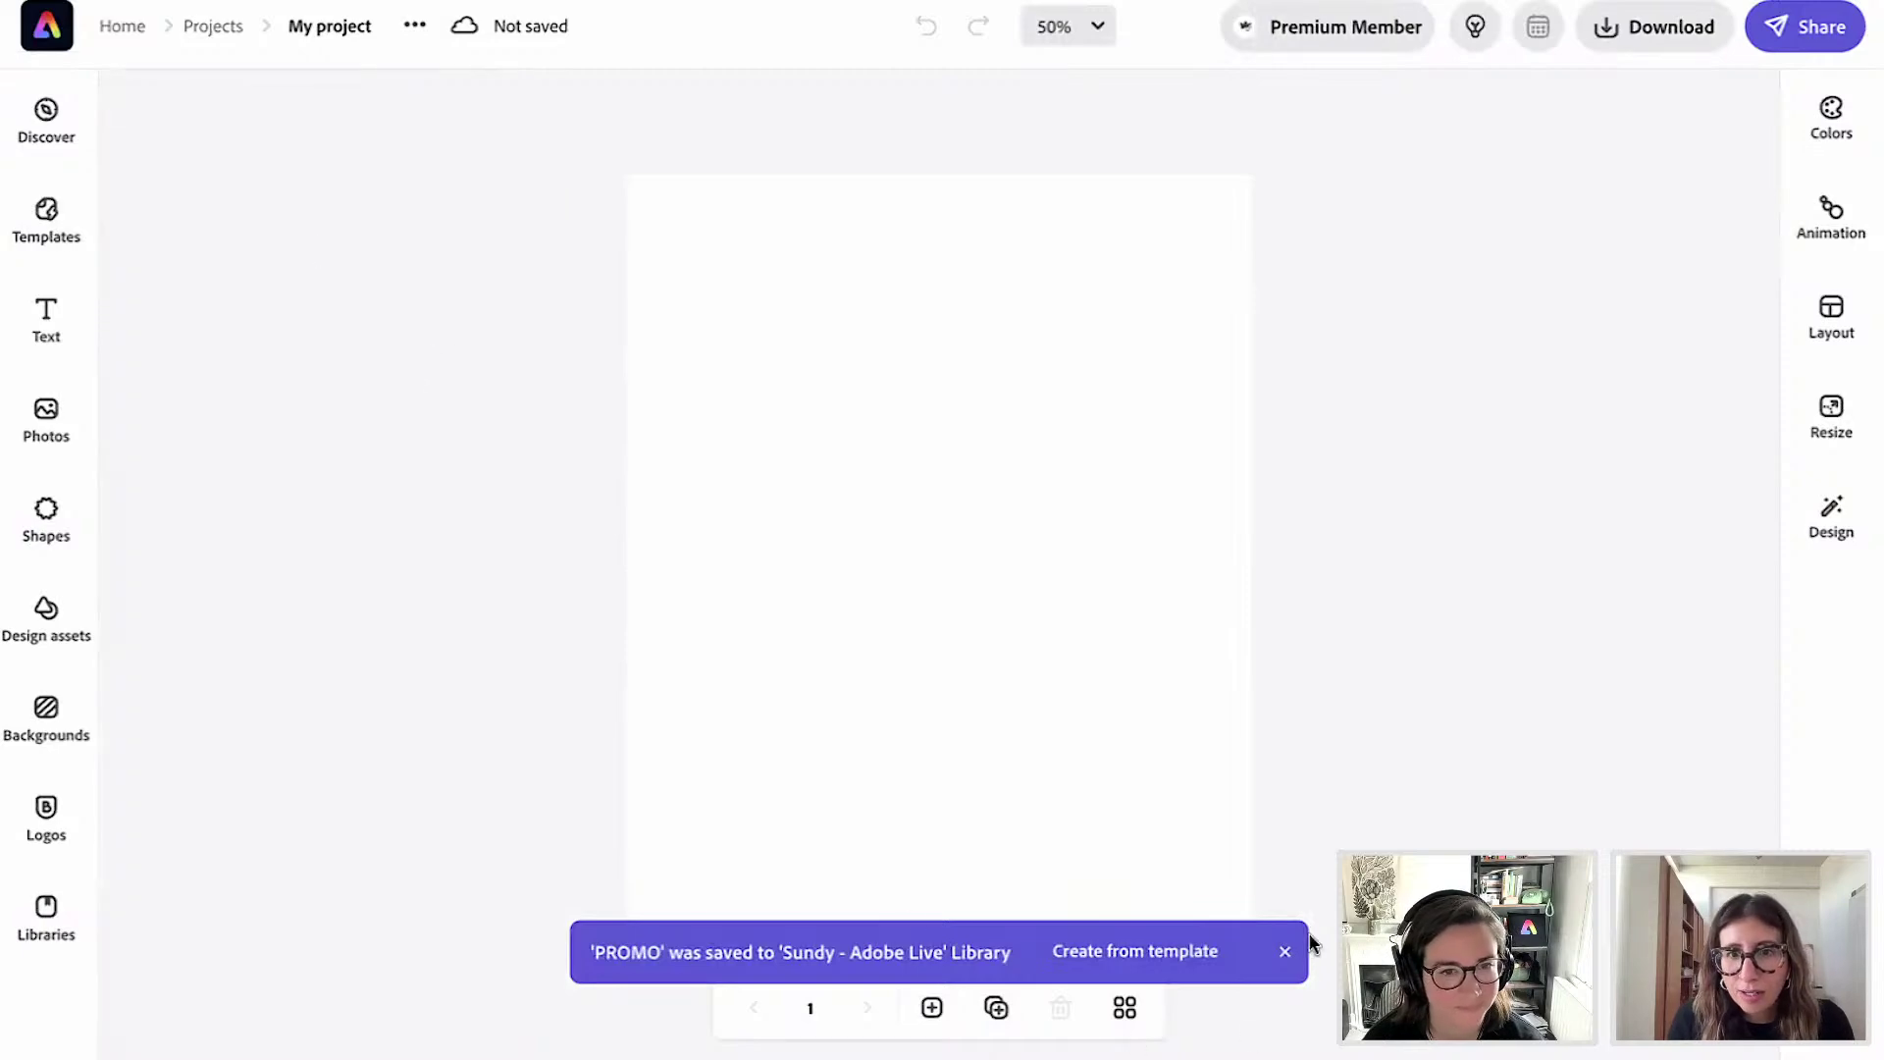
{"action": "left_click", "coordinate": [1285, 952]}
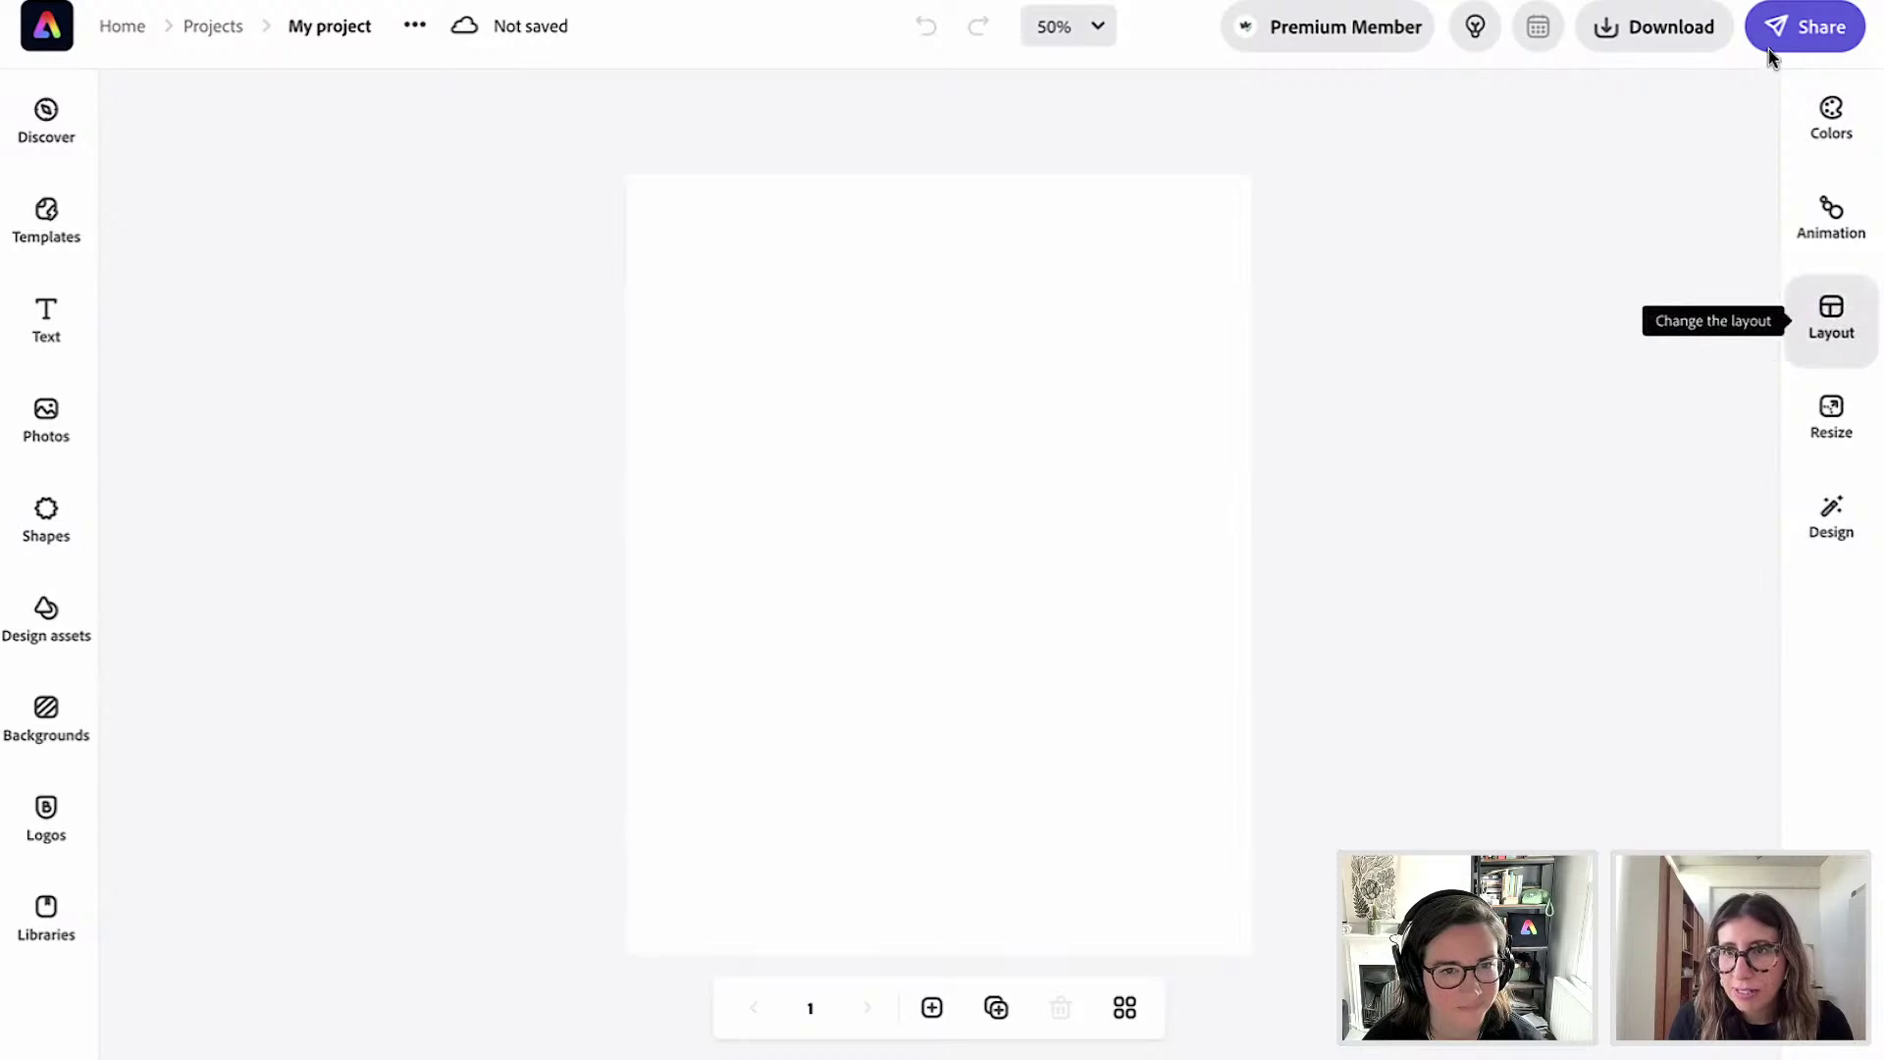
Apply the Banner layout with a full-width horizontal band across the middle of the page.
{"action": "left_click", "coordinate": [1833, 312]}
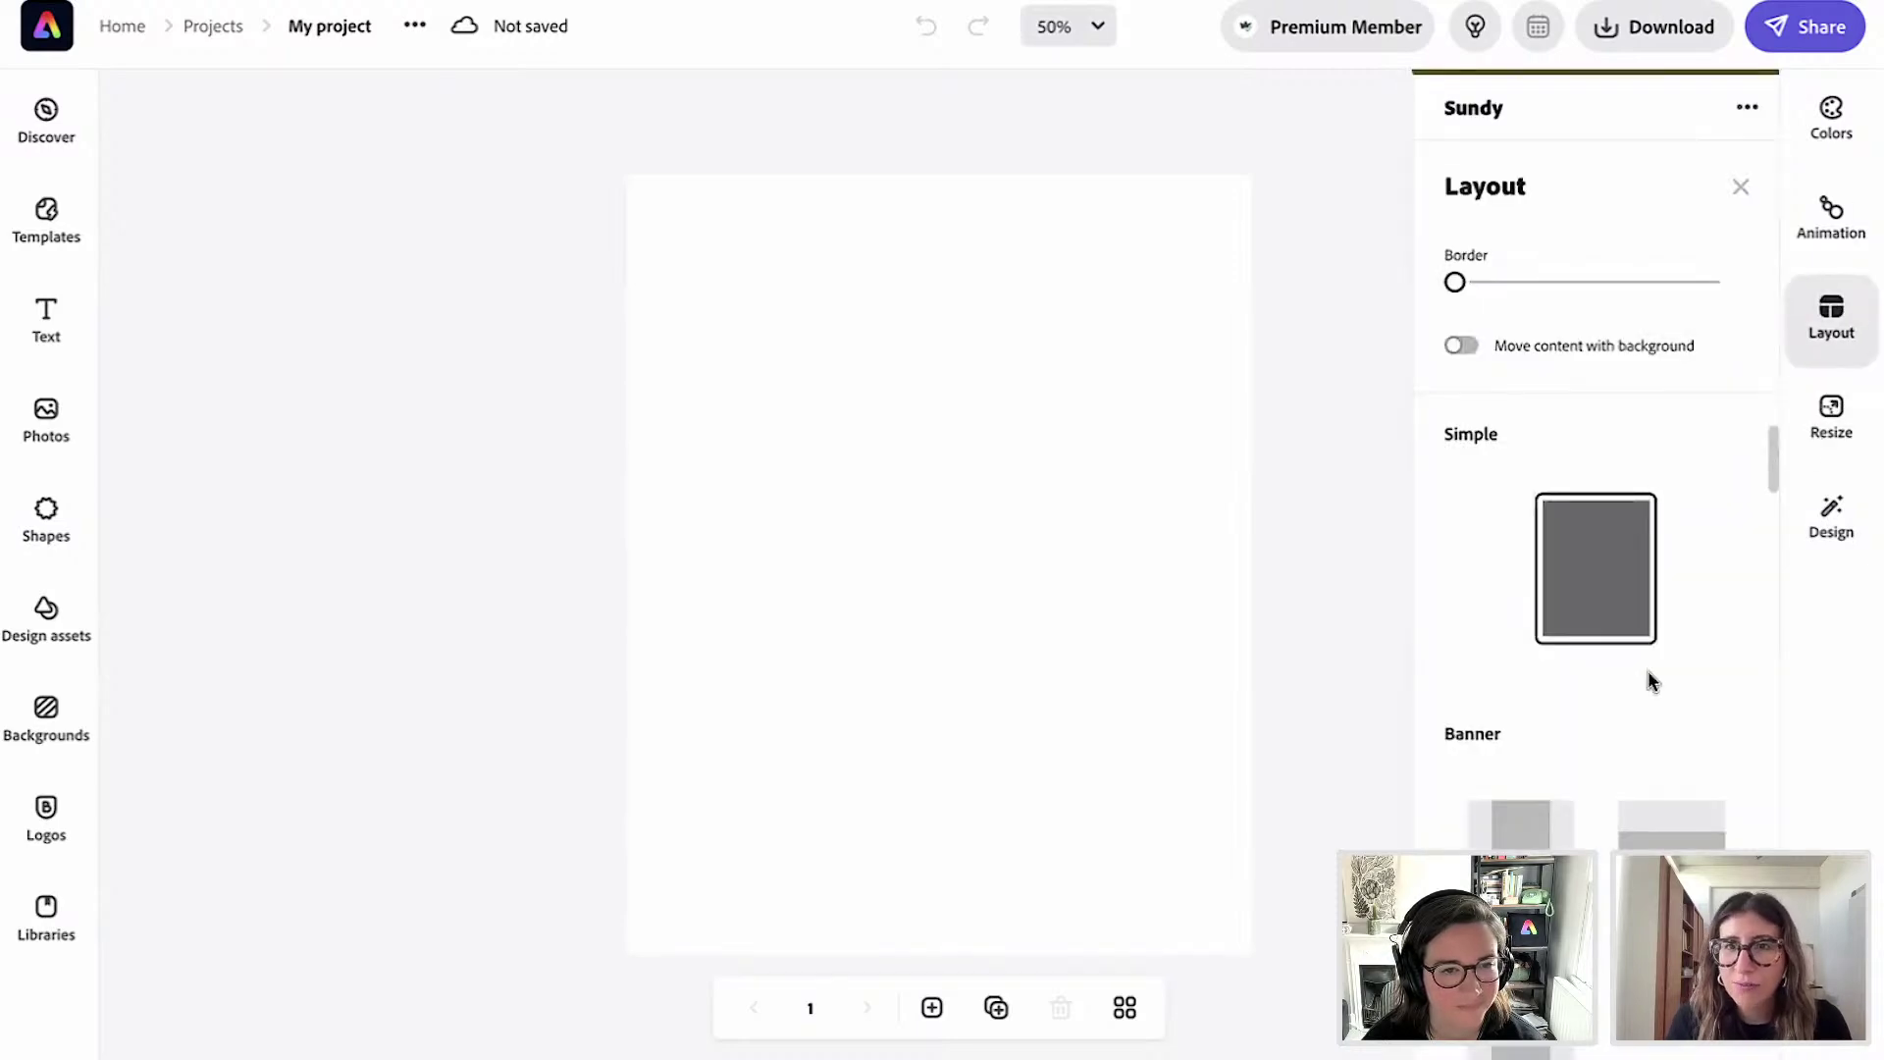
{"action": "scroll", "coordinate": [1660, 831], "scroll_direction": "down", "scroll_amount": 4}
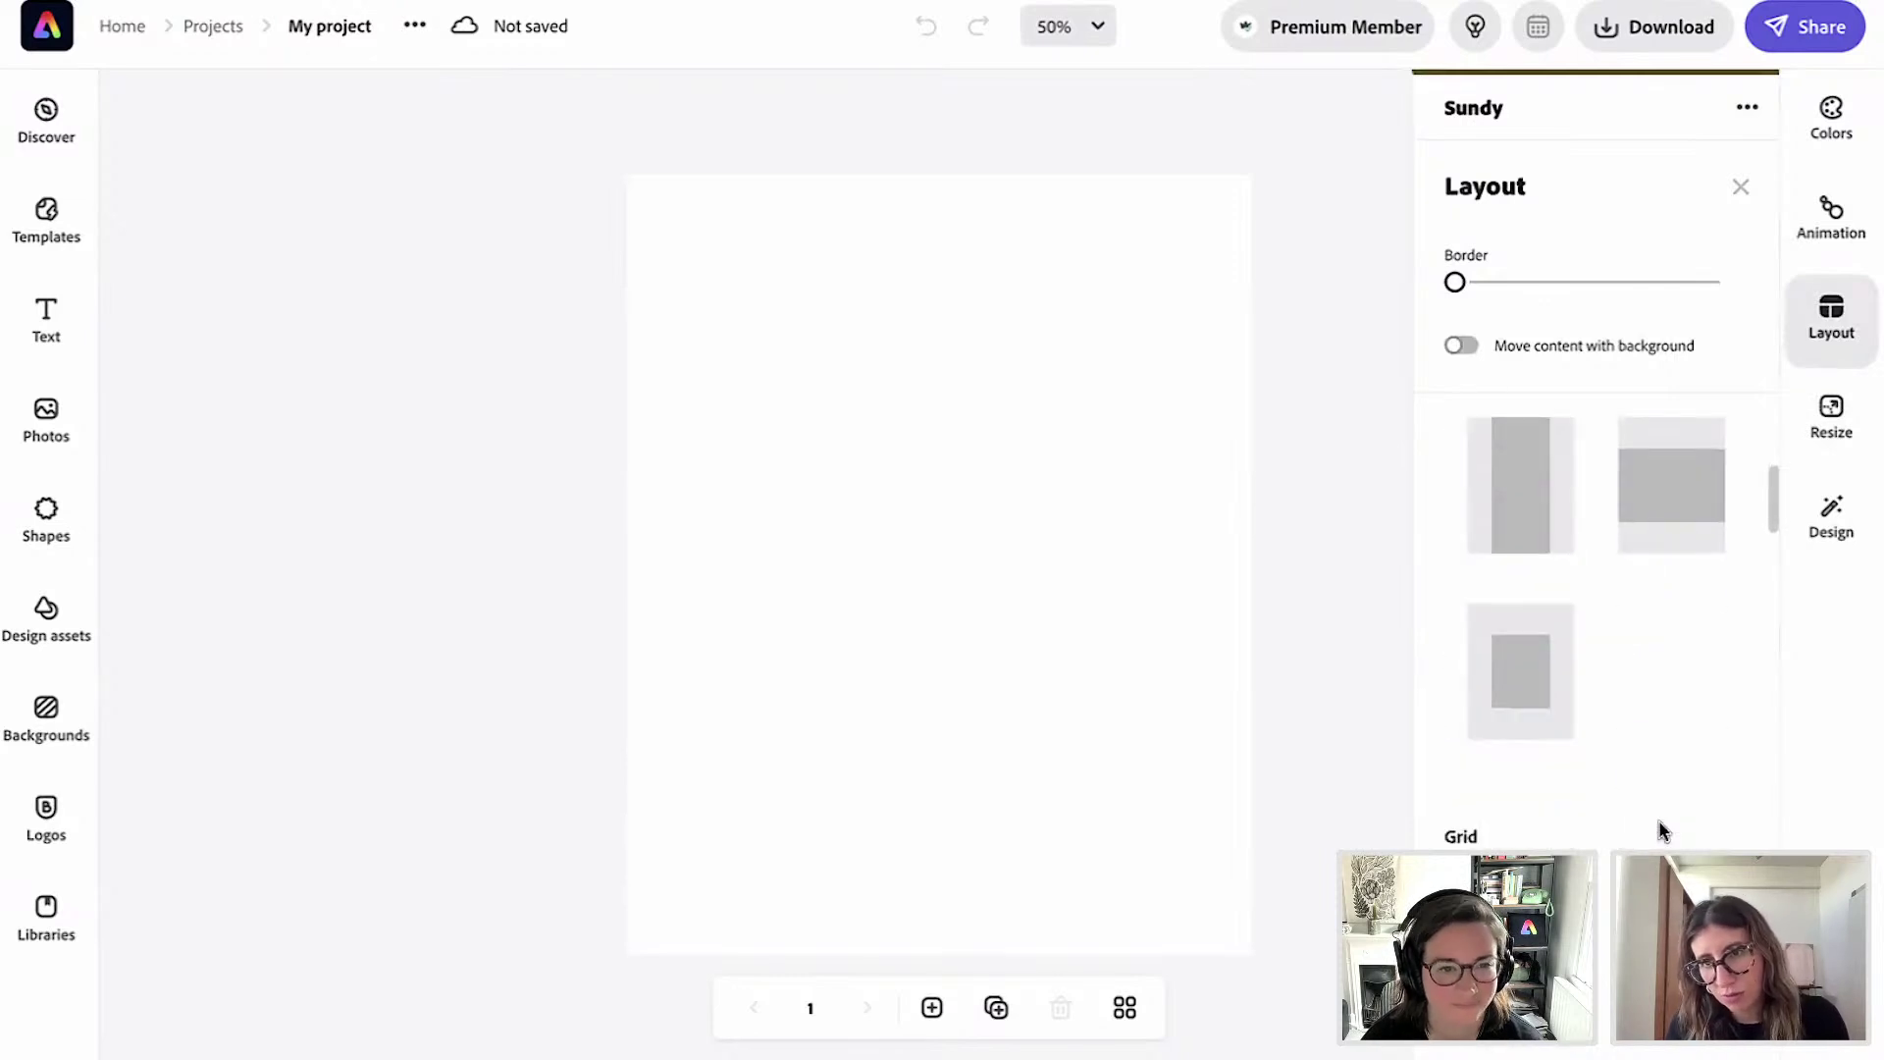
{"action": "scroll", "coordinate": [1661, 831], "scroll_direction": "up", "scroll_amount": 3}
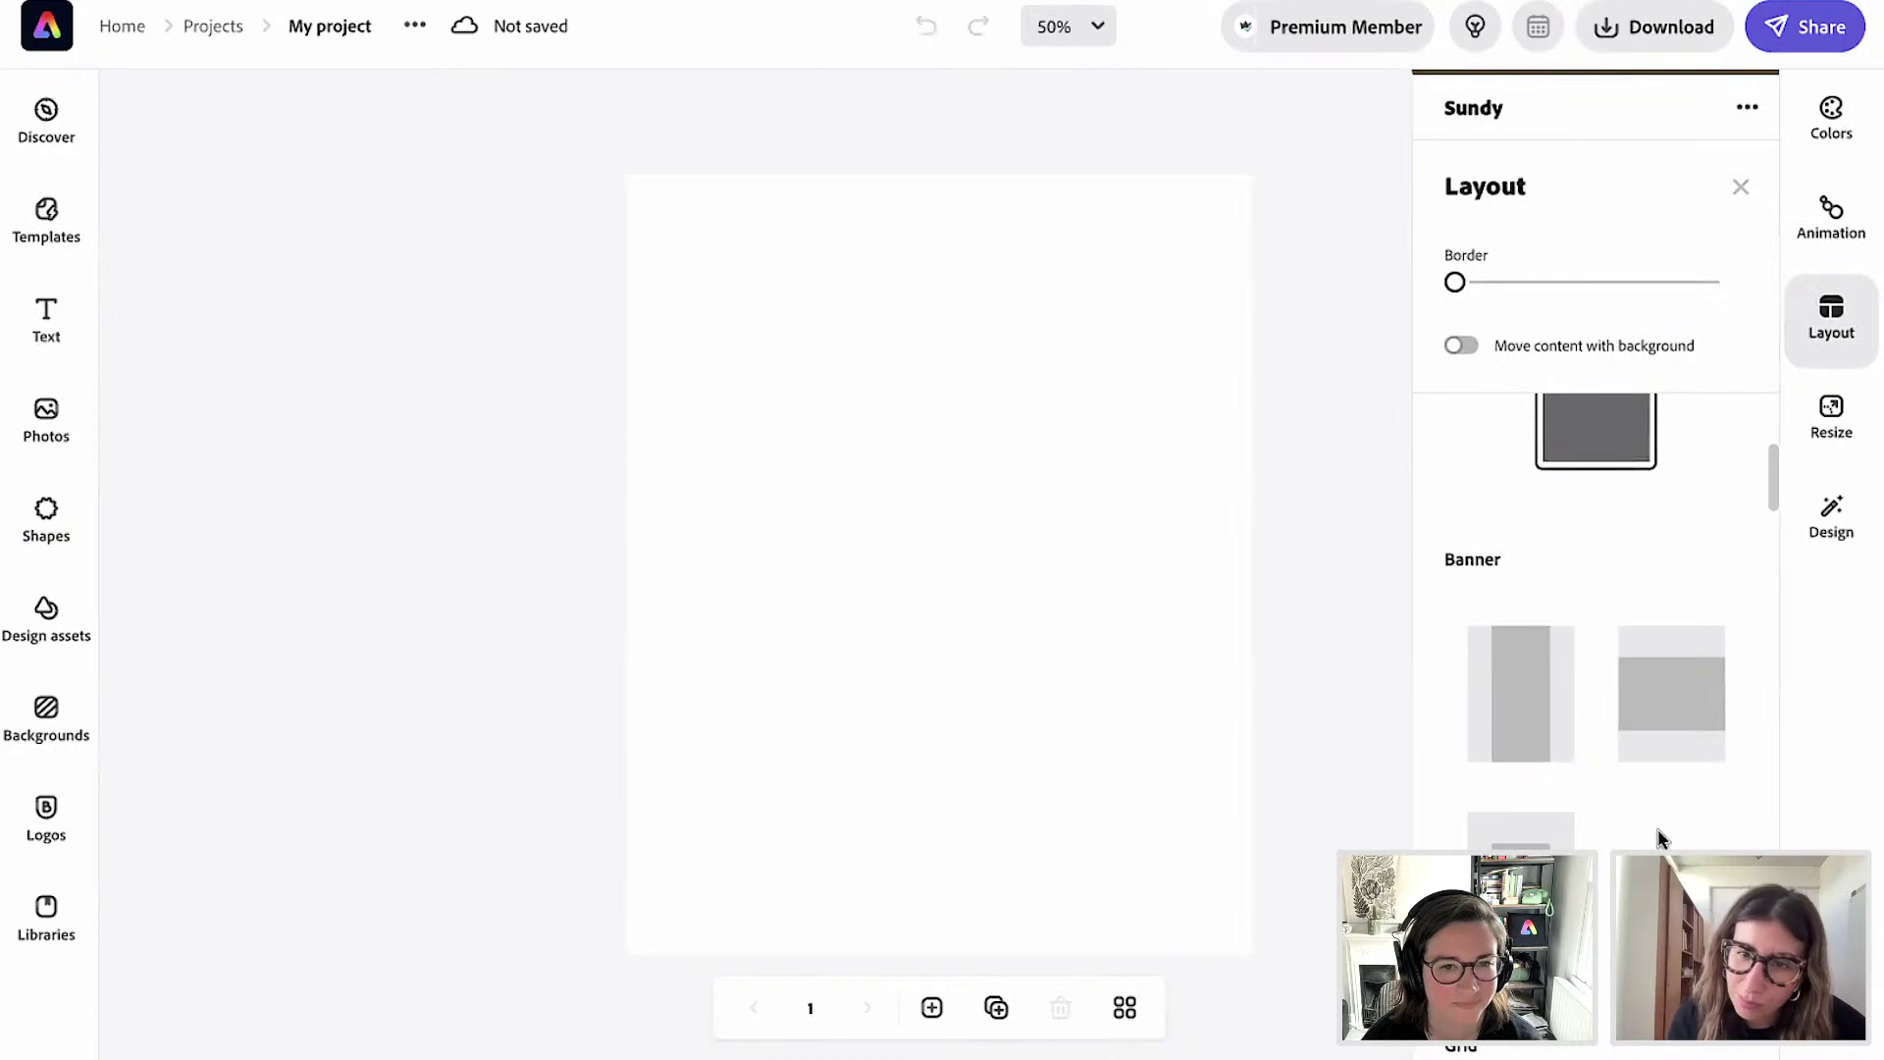
{"action": "left_click", "coordinate": [1521, 829]}
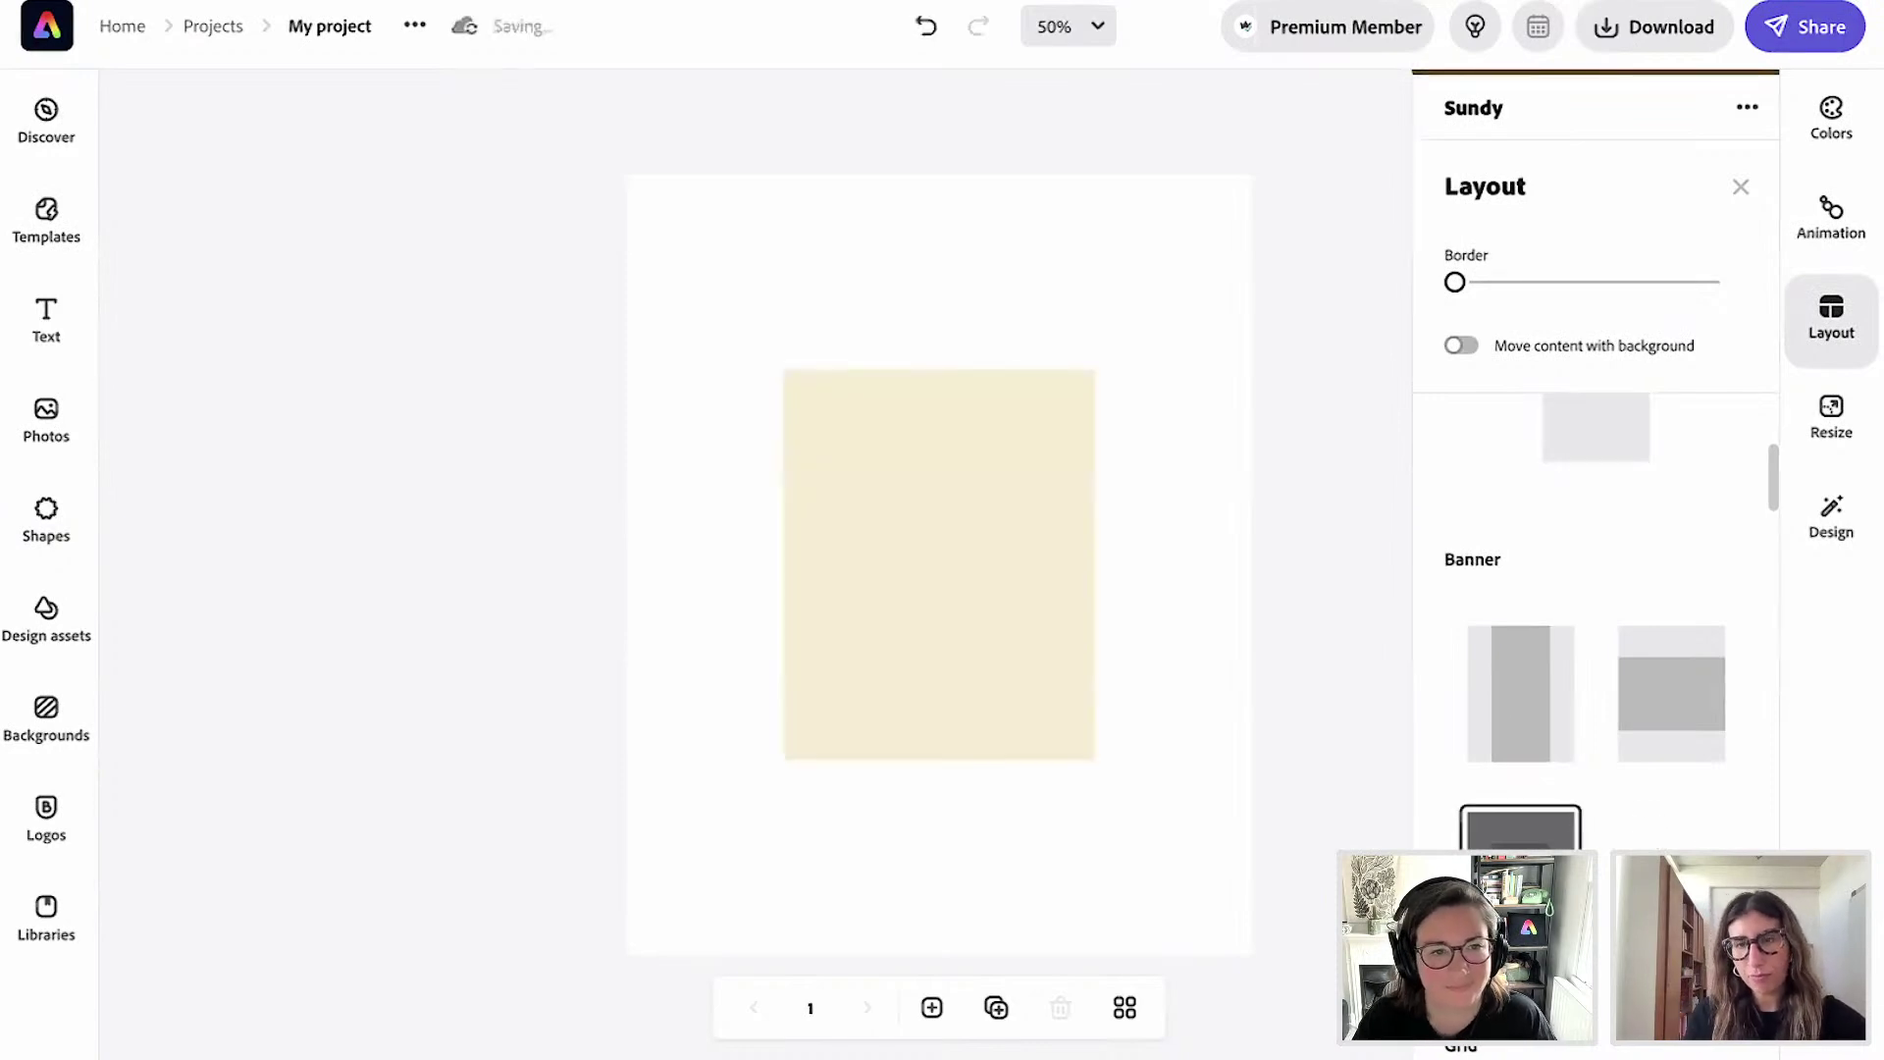
{"action": "left_click", "coordinate": [1689, 731]}
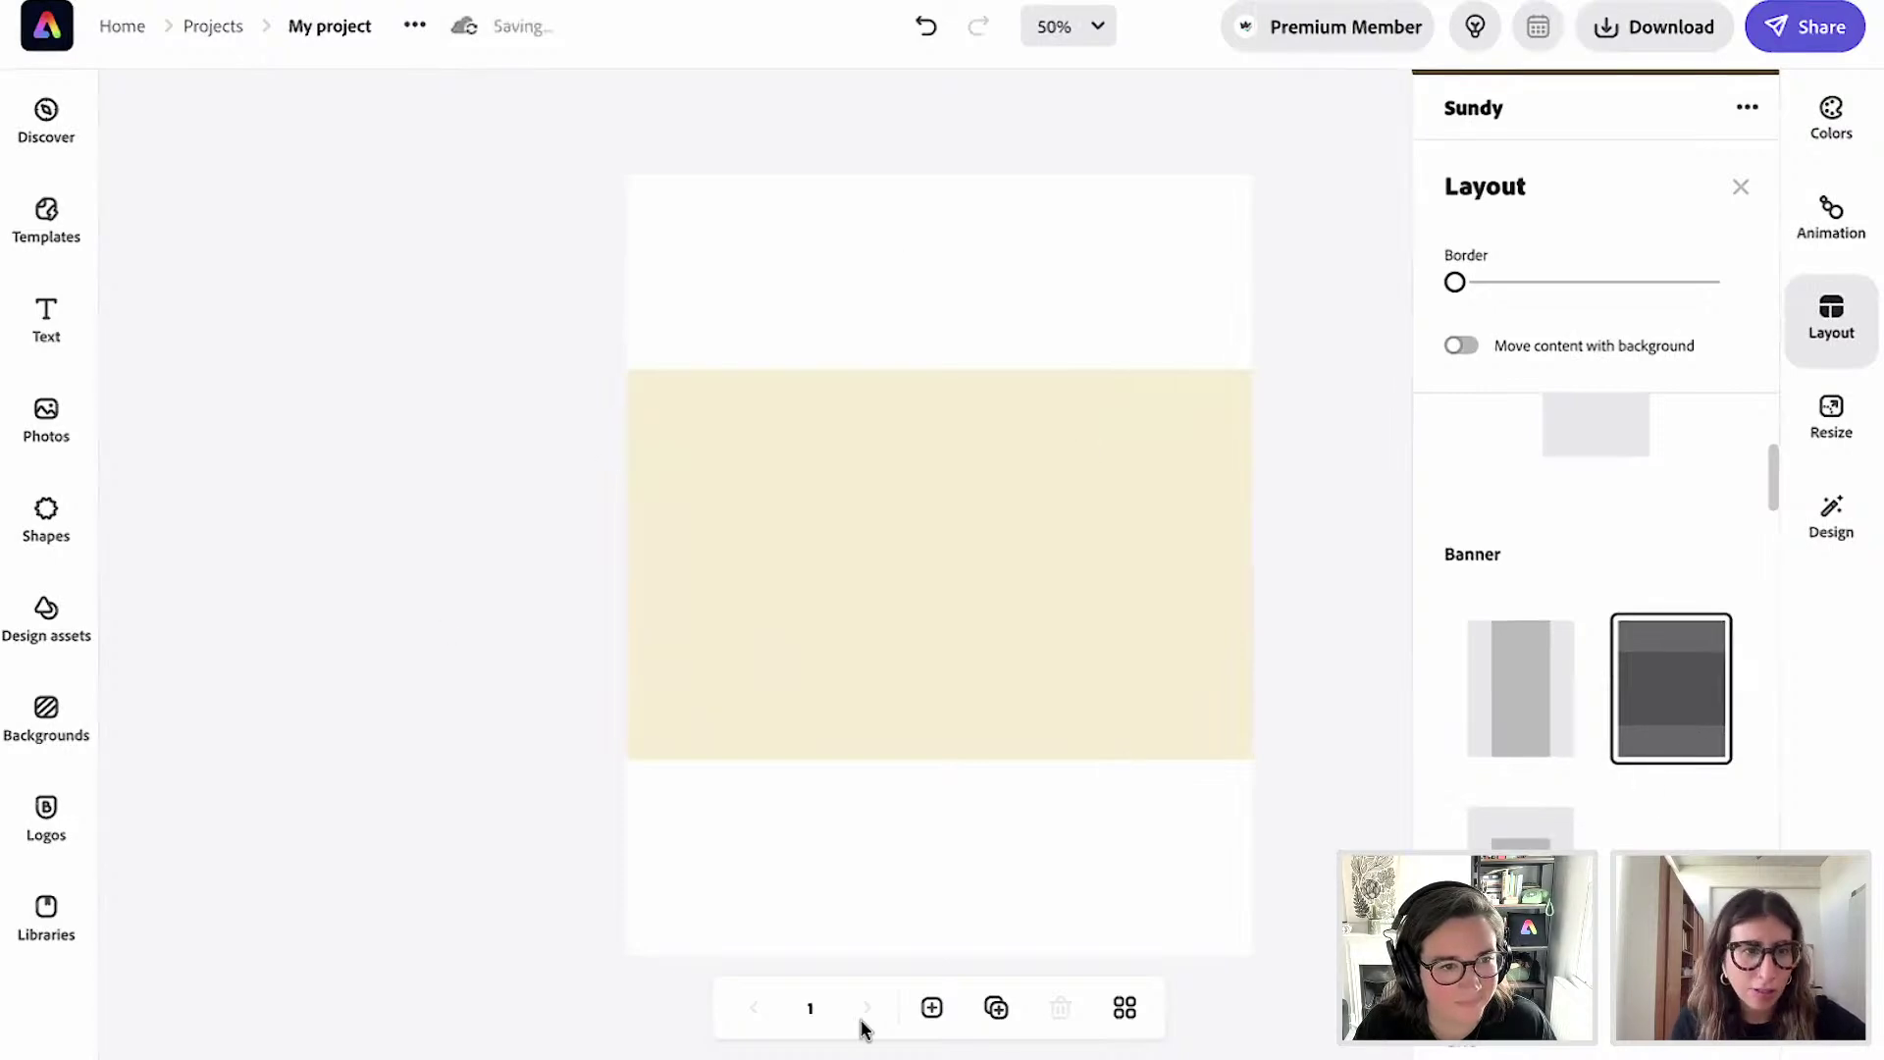
Insert the palm leaf shadow photo from the "Sundy - Adobe Live" library and turn it into the page background.
{"action": "left_click", "coordinate": [26, 917]}
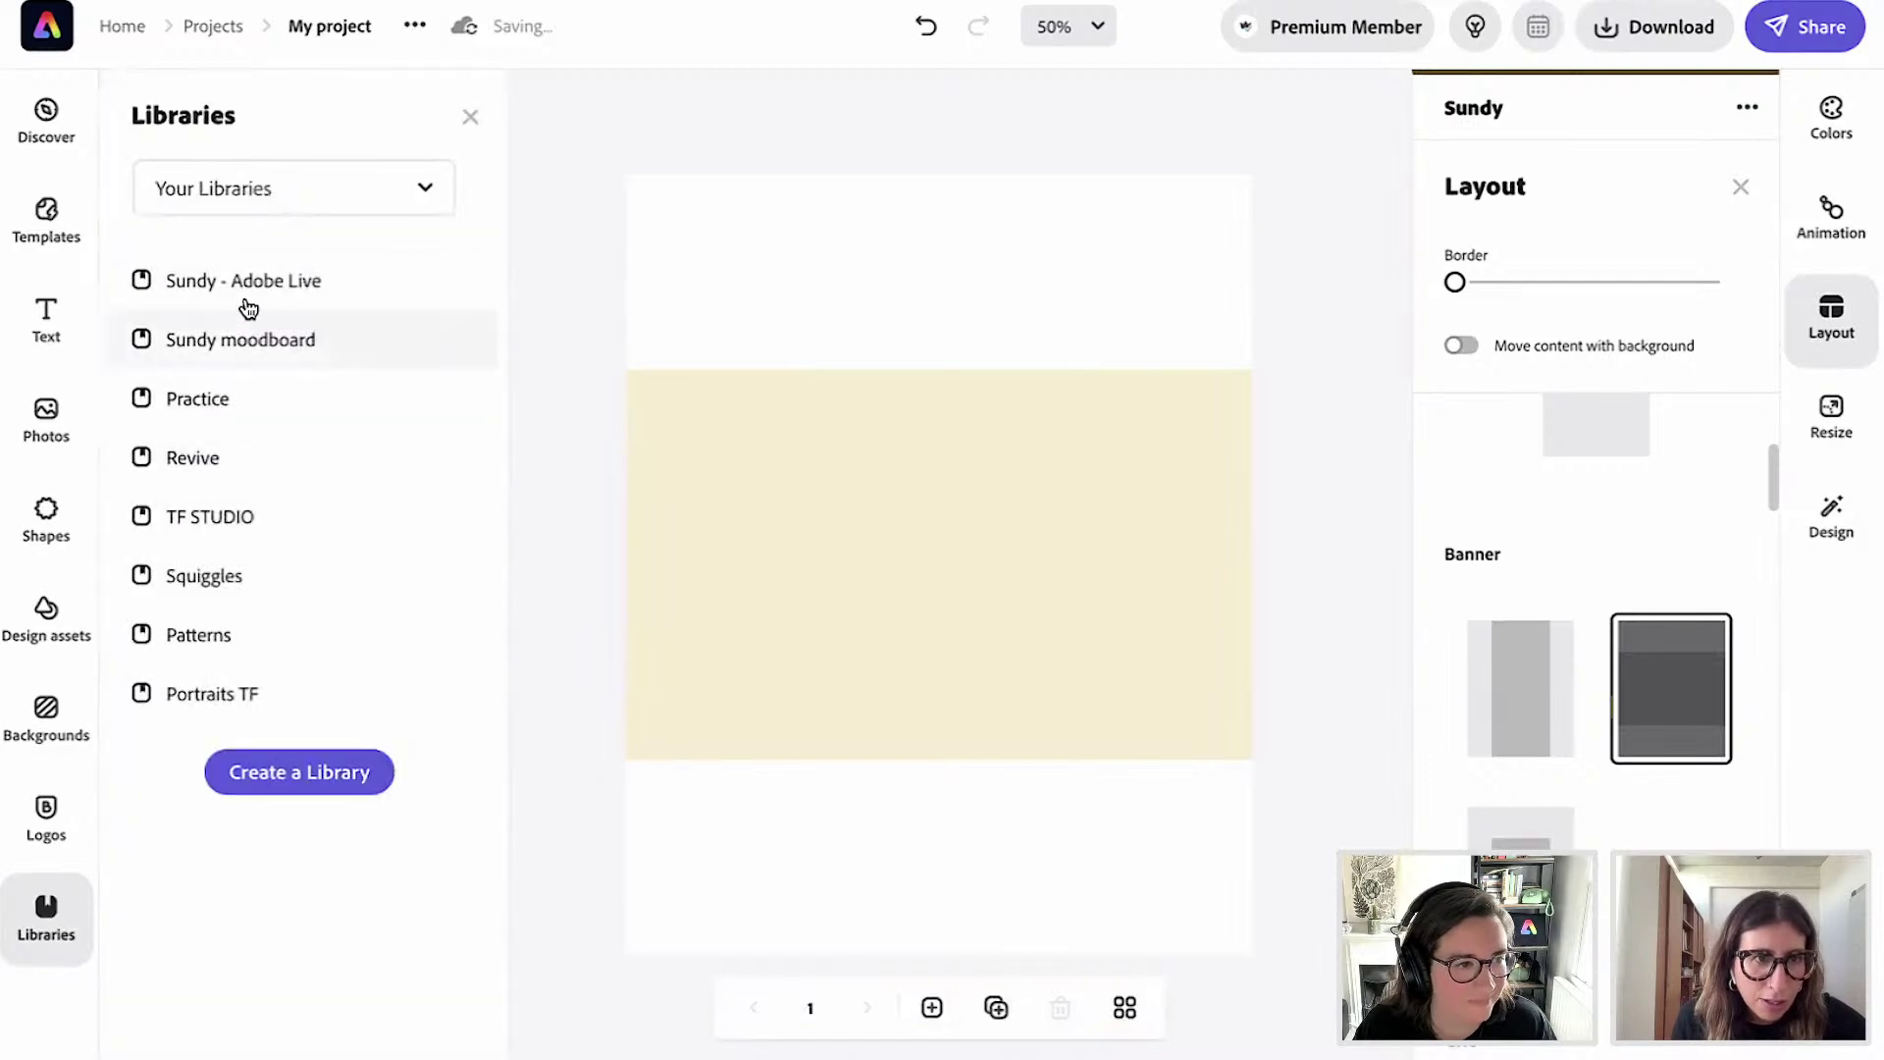
{"action": "left_click", "coordinate": [245, 285]}
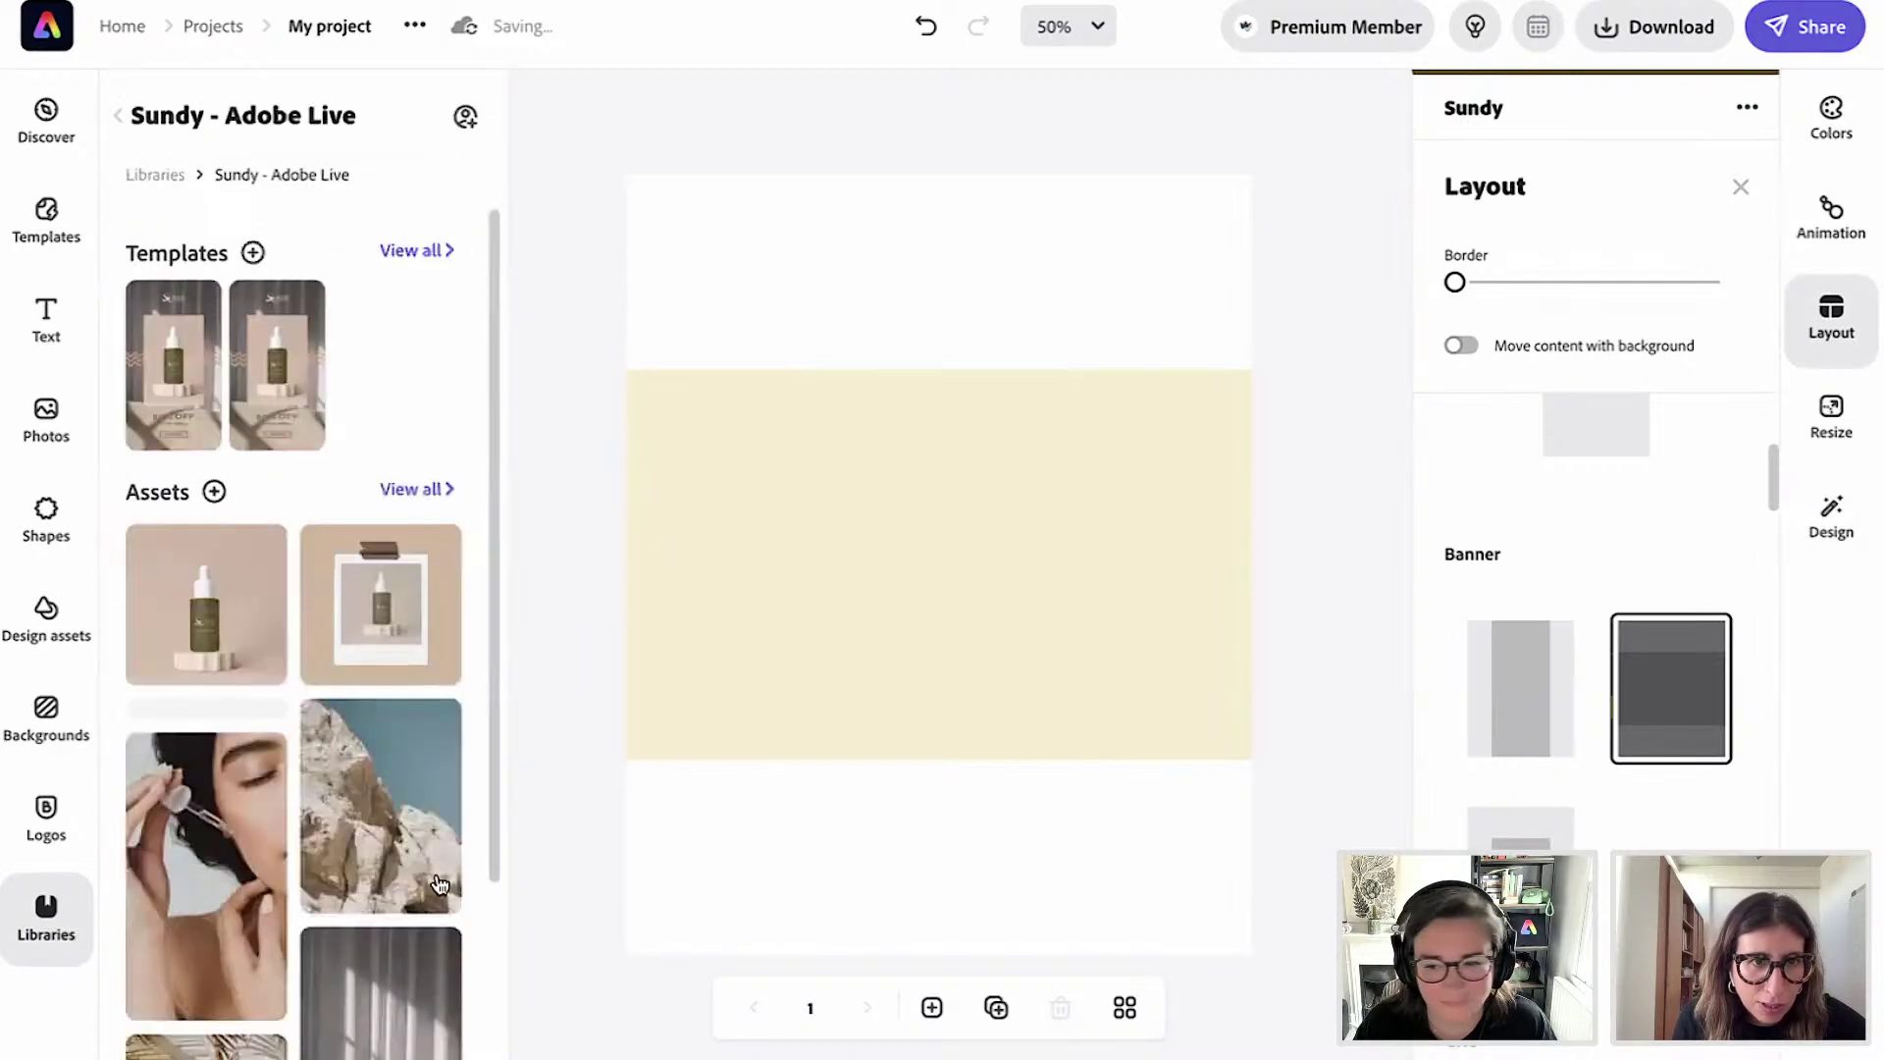
{"action": "scroll", "coordinate": [407, 881], "scroll_direction": "down", "scroll_amount": 3}
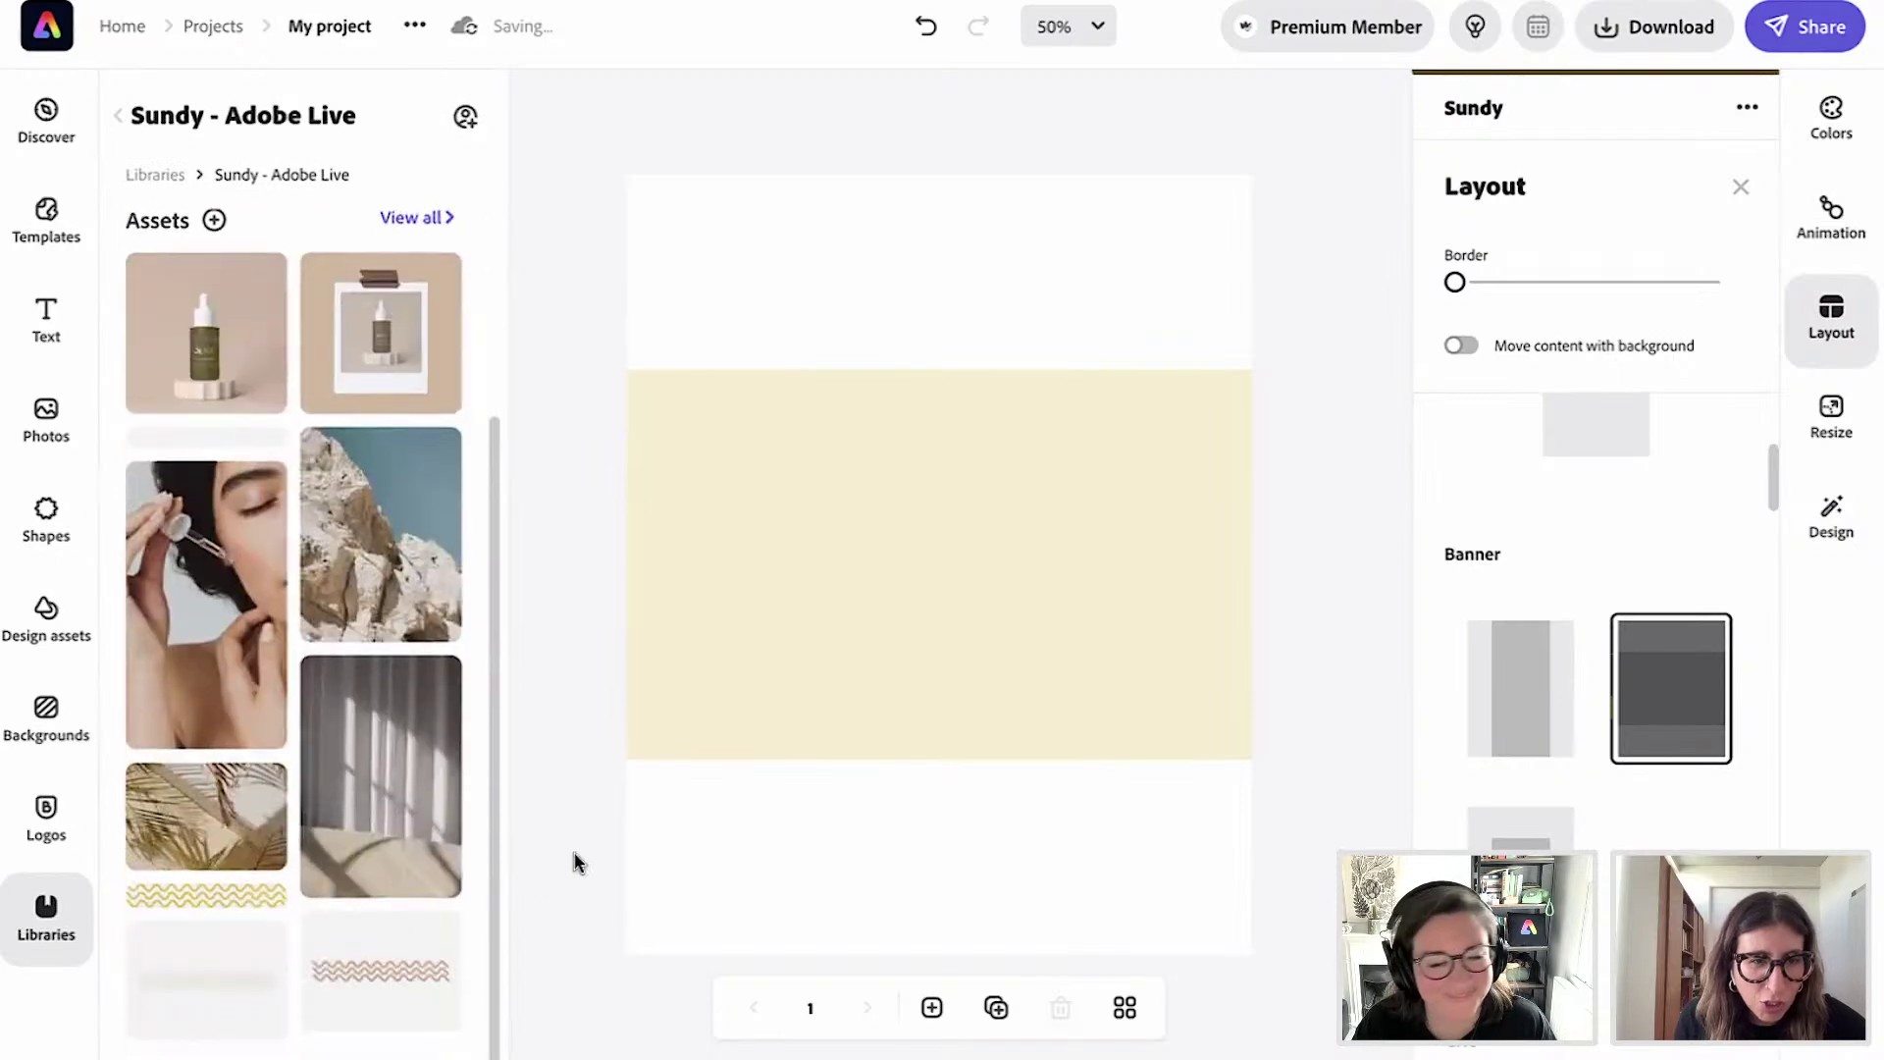
{"action": "left_click", "coordinate": [243, 823]}
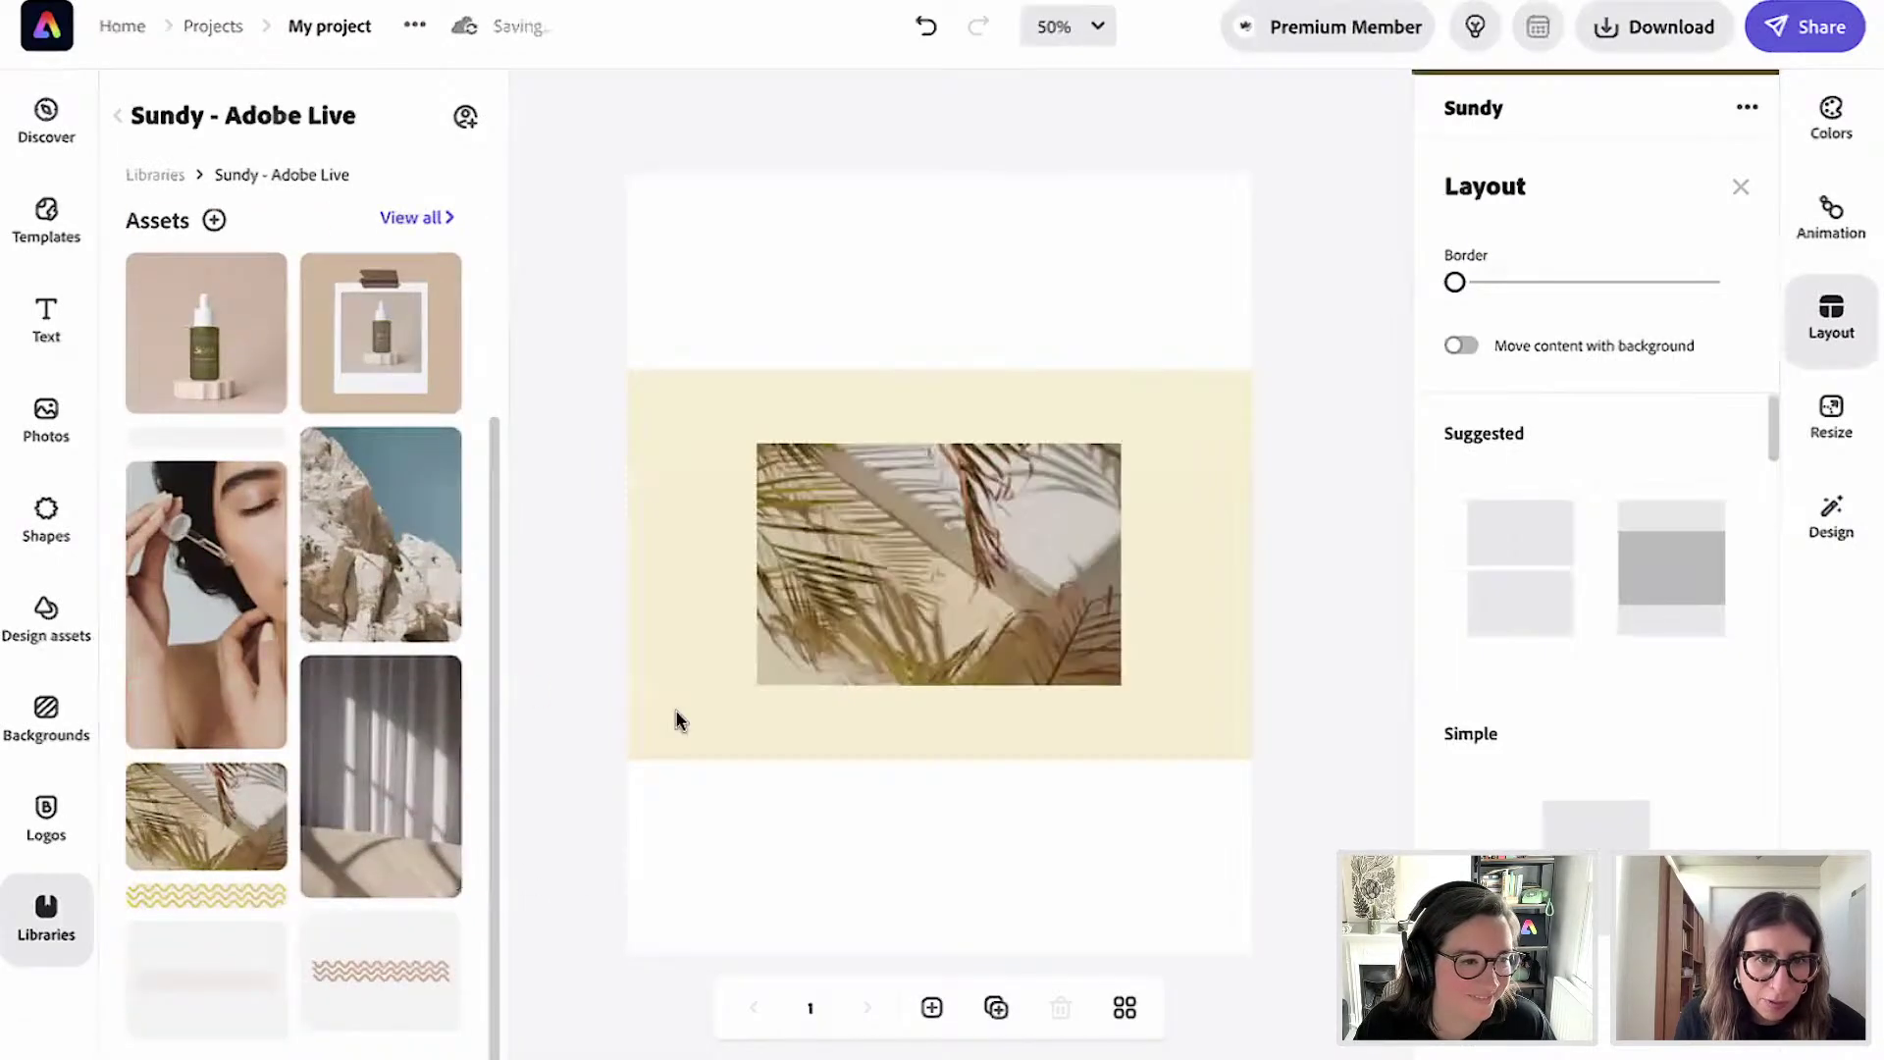
{"action": "left_click", "coordinate": [1065, 553]}
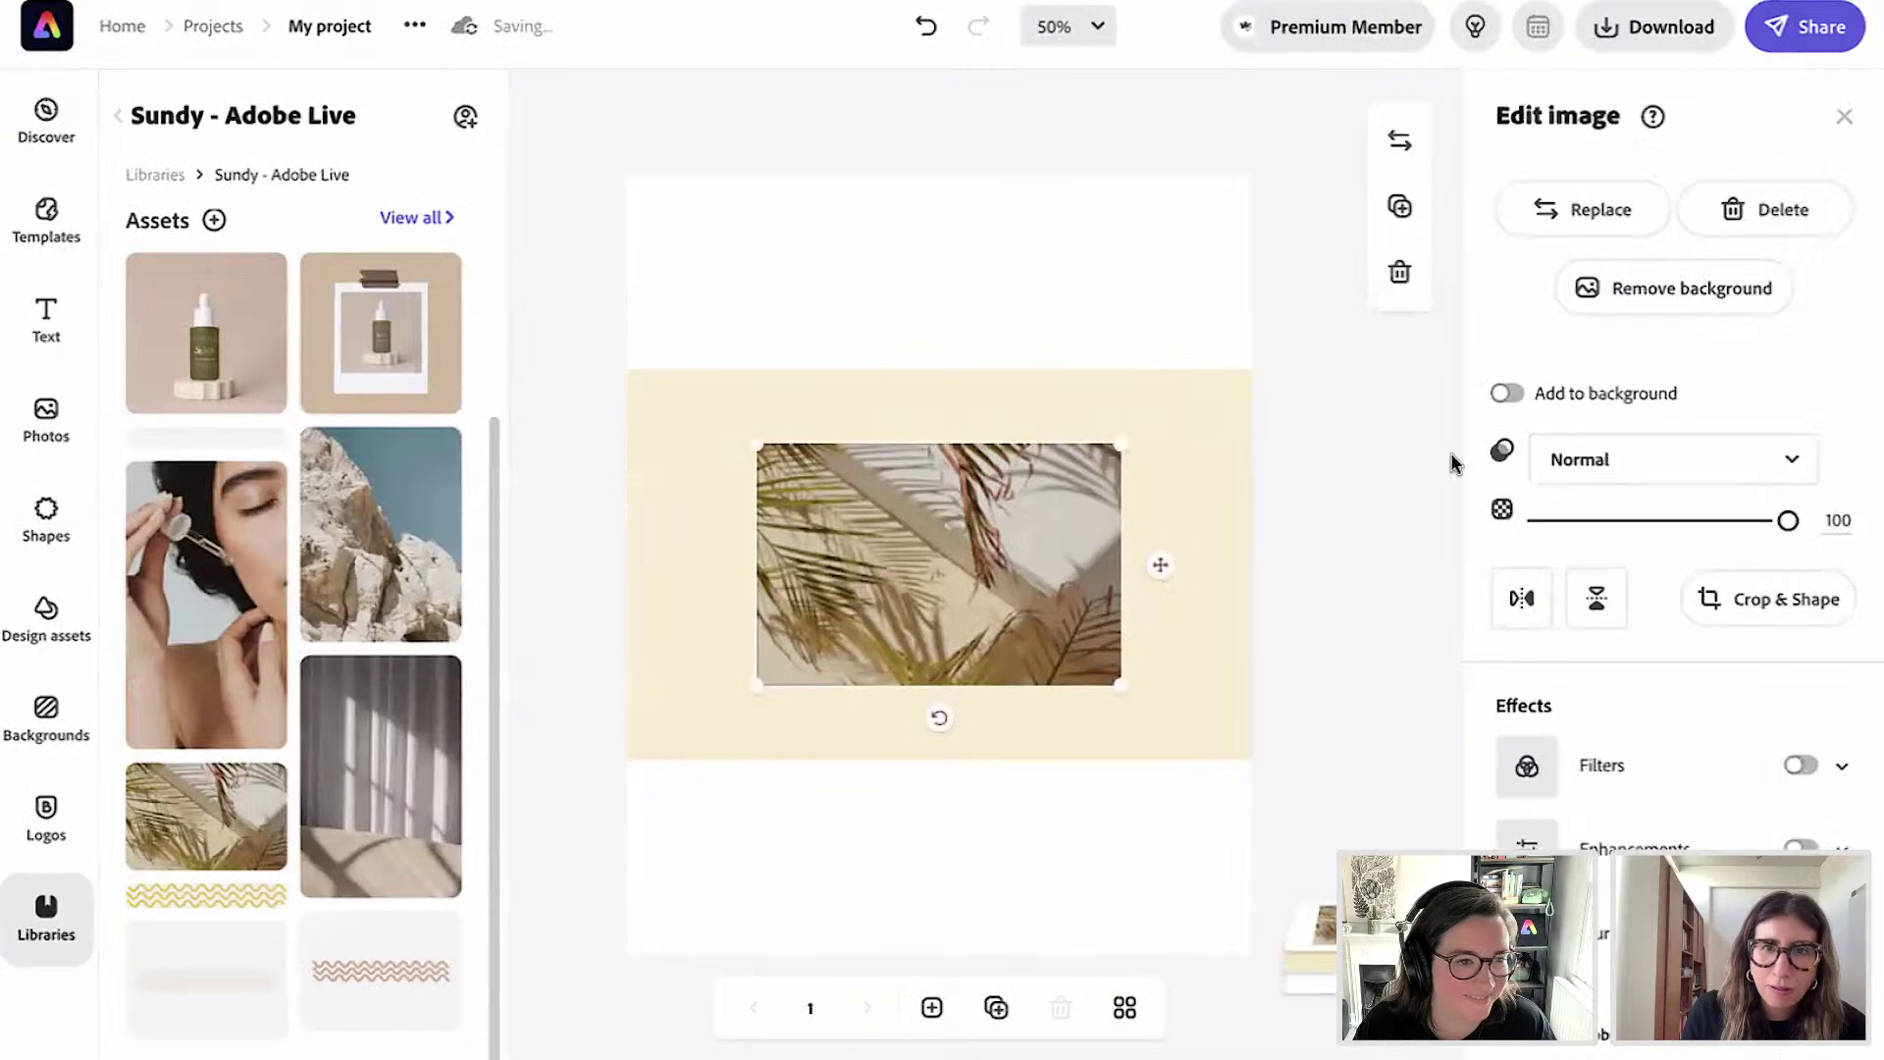
{"action": "left_click", "coordinate": [1503, 395]}
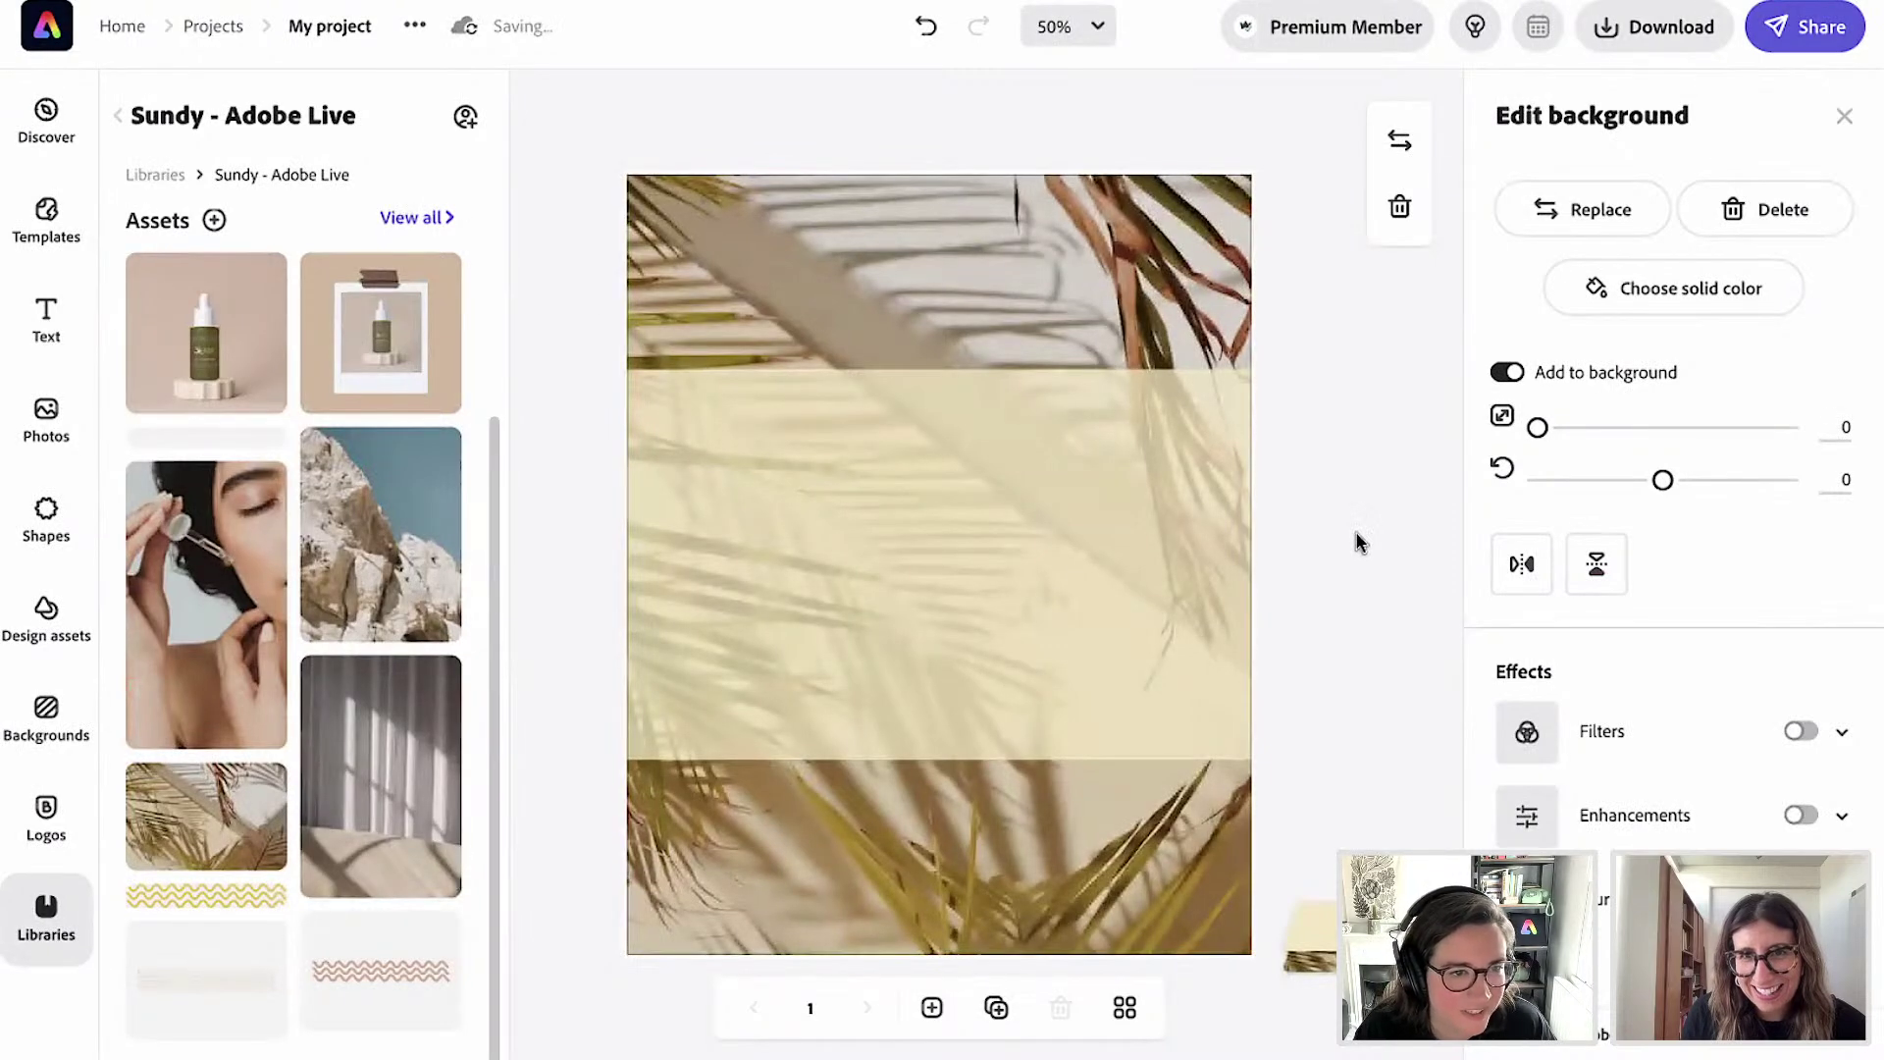
Make the central band taller and set its color to the Sundy brand cream #FFF1DC.
{"action": "left_click", "coordinate": [1227, 606]}
{"action": "left_click_drag", "start_coordinate": [947, 371], "coordinate": [940, 286]}
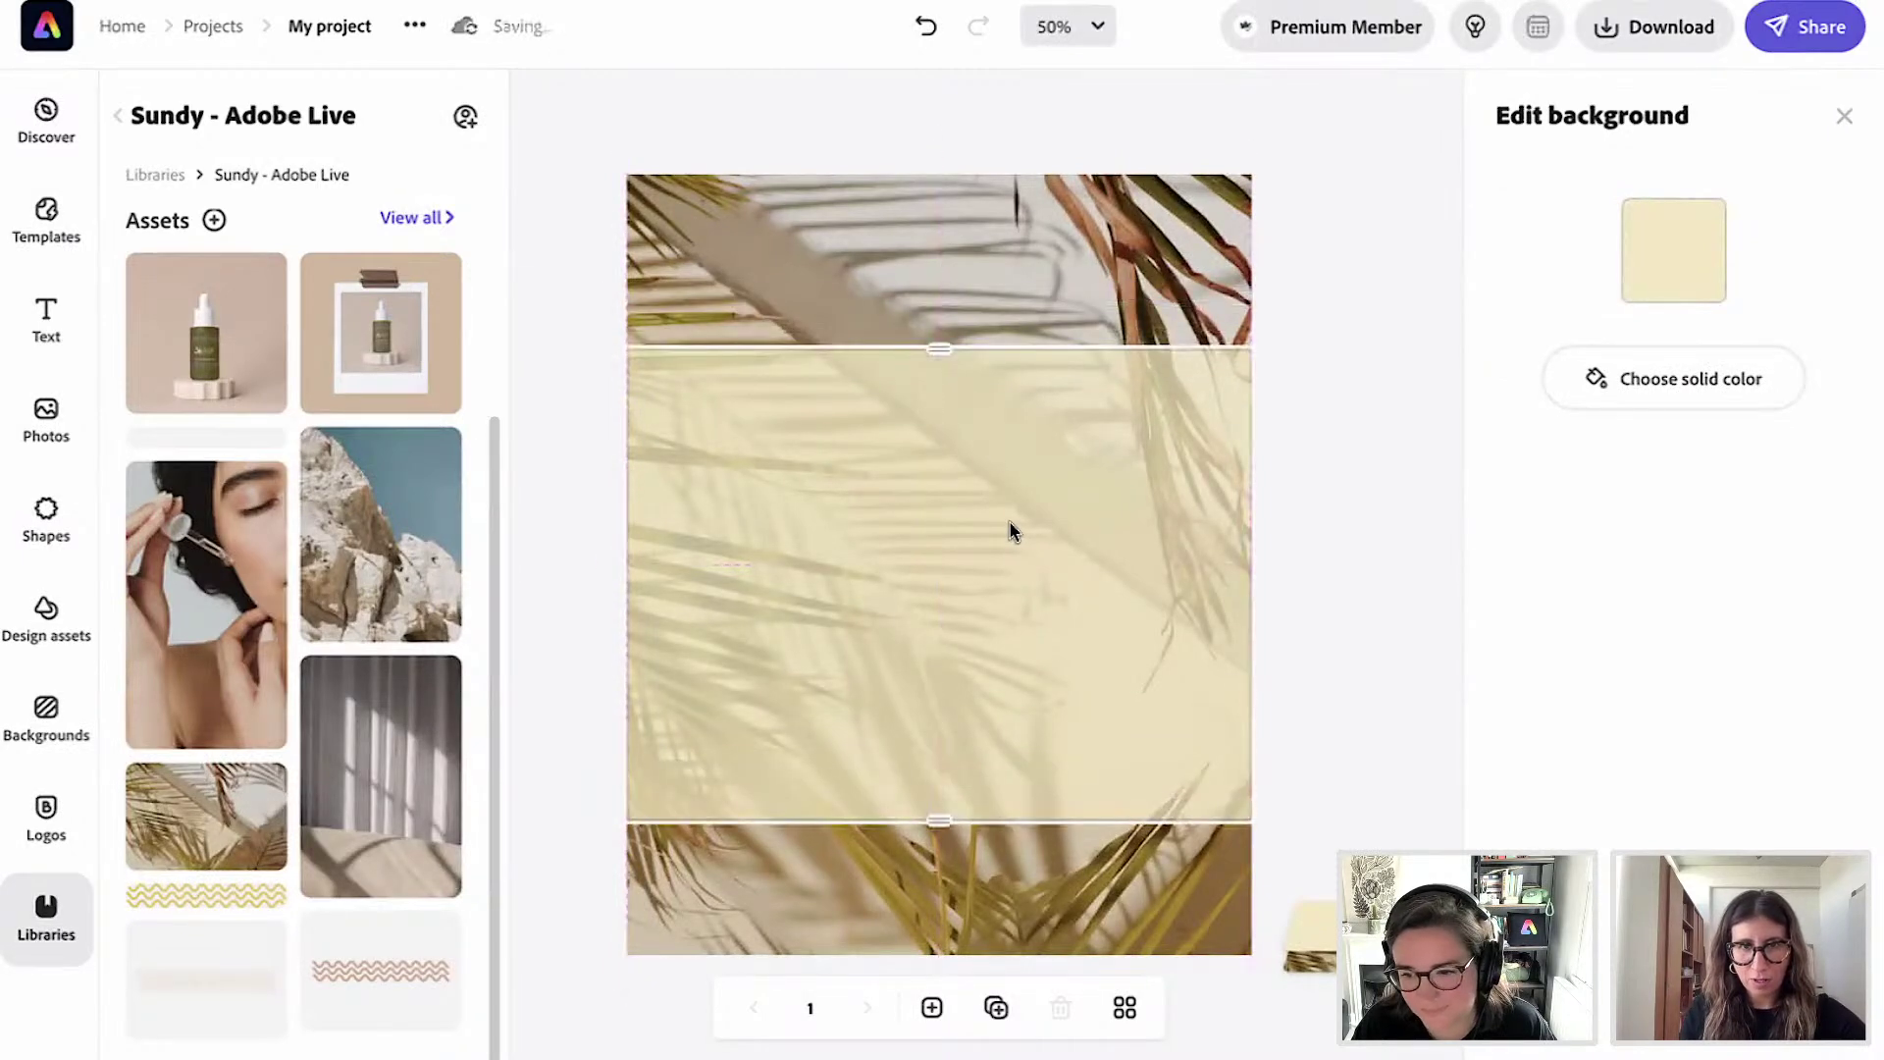
{"action": "left_click", "coordinate": [1675, 262]}
{"action": "left_click", "coordinate": [1717, 416]}
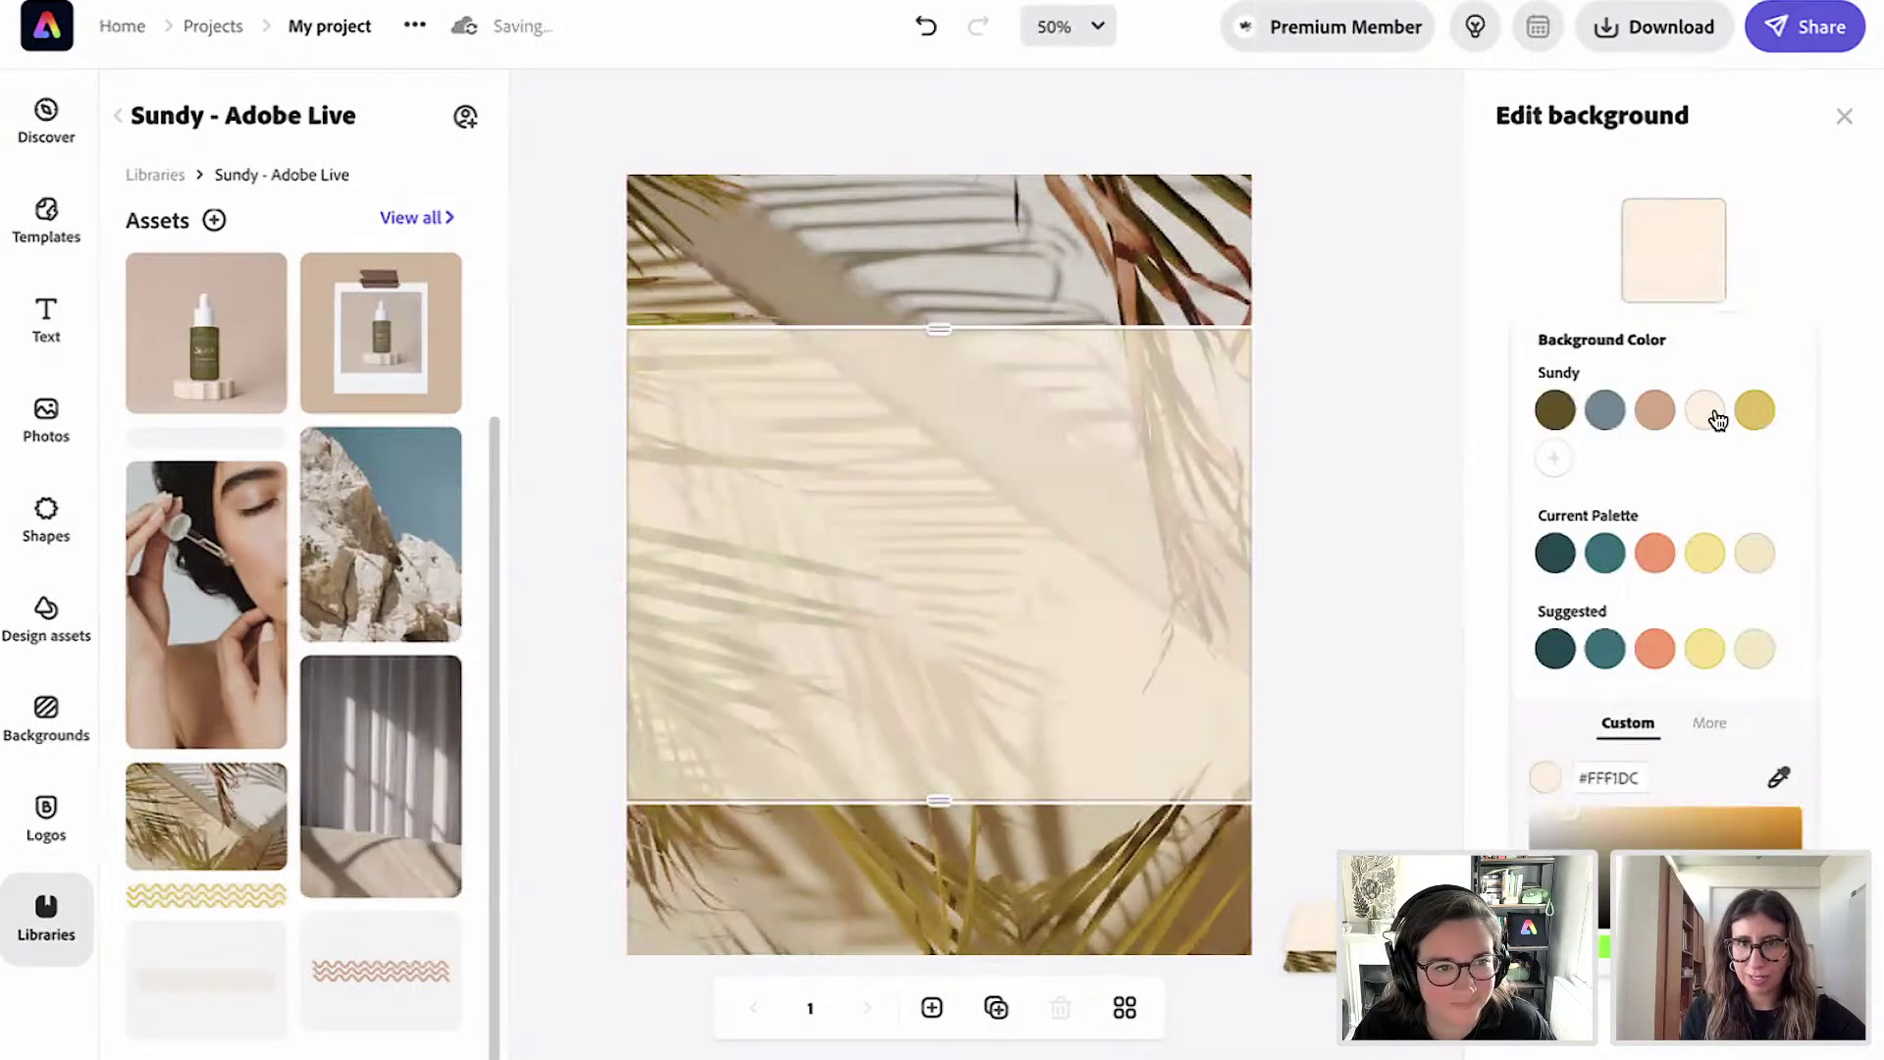
{"action": "left_click", "coordinate": [1325, 370]}
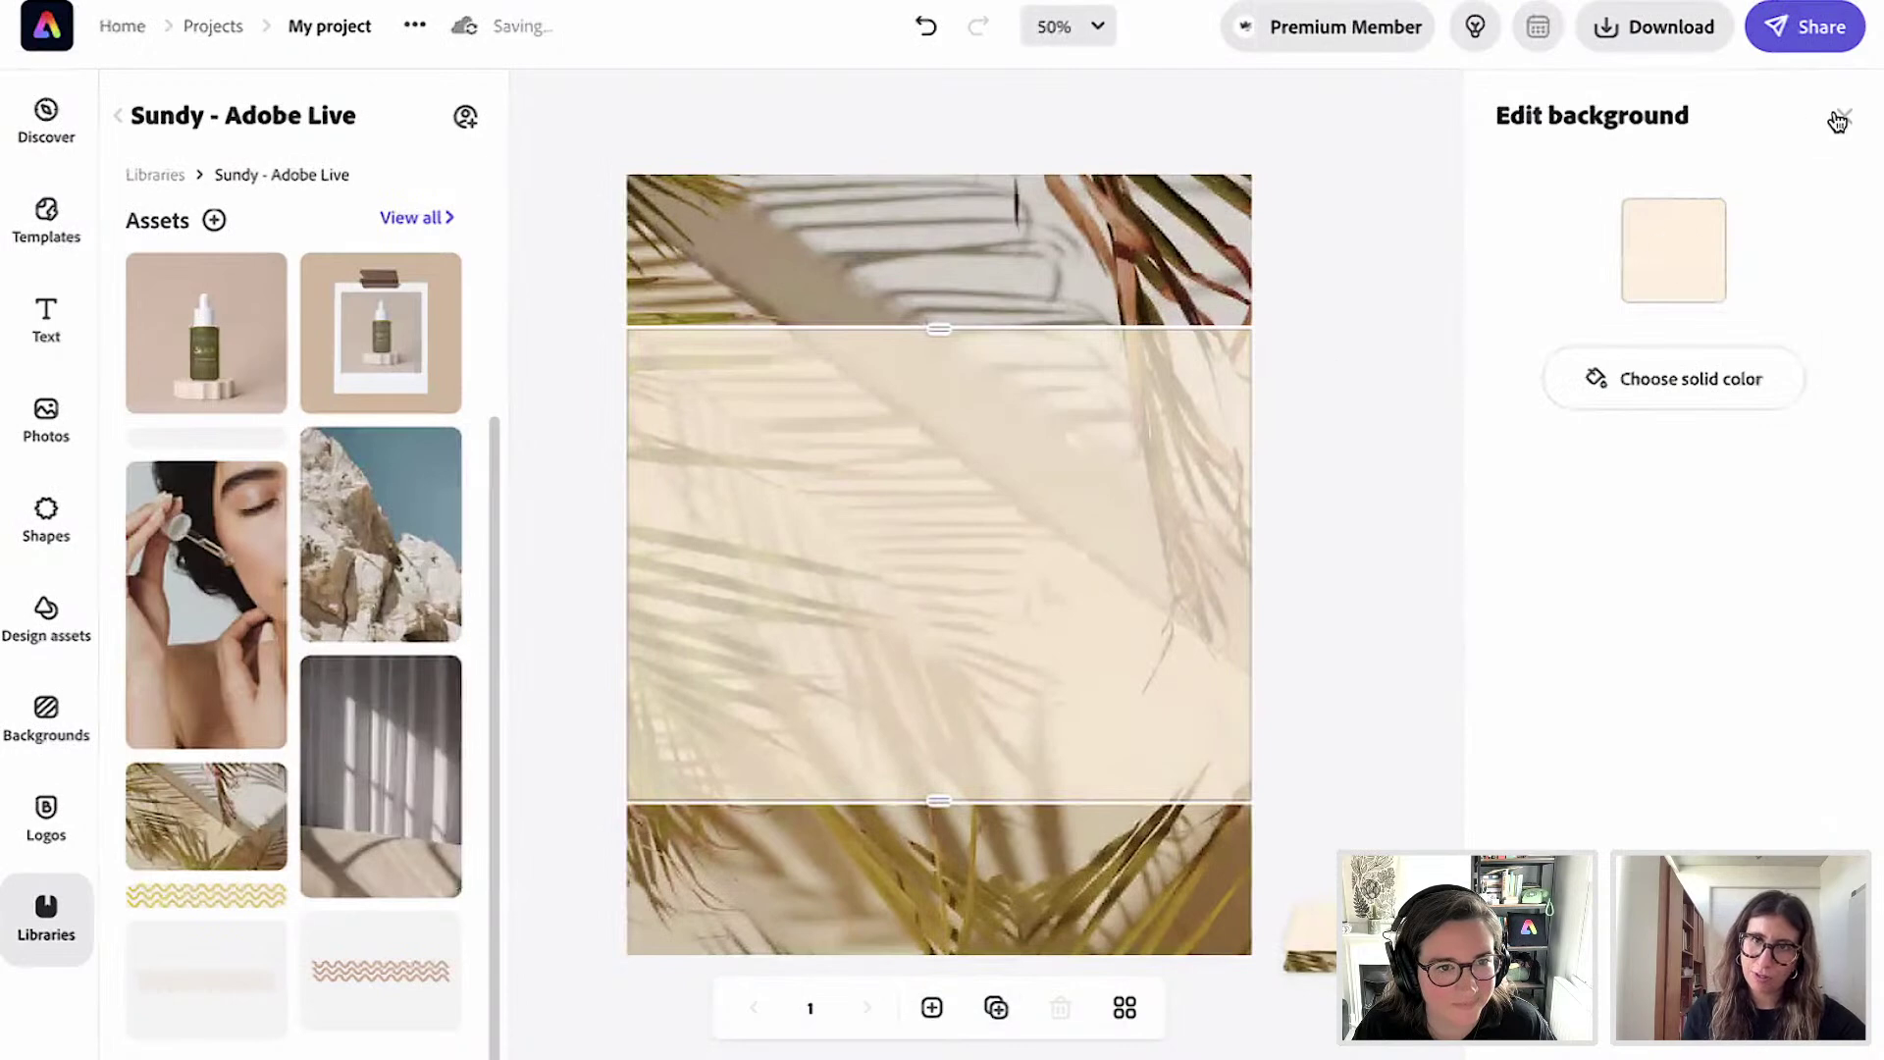
{"action": "left_click", "coordinate": [1844, 117]}
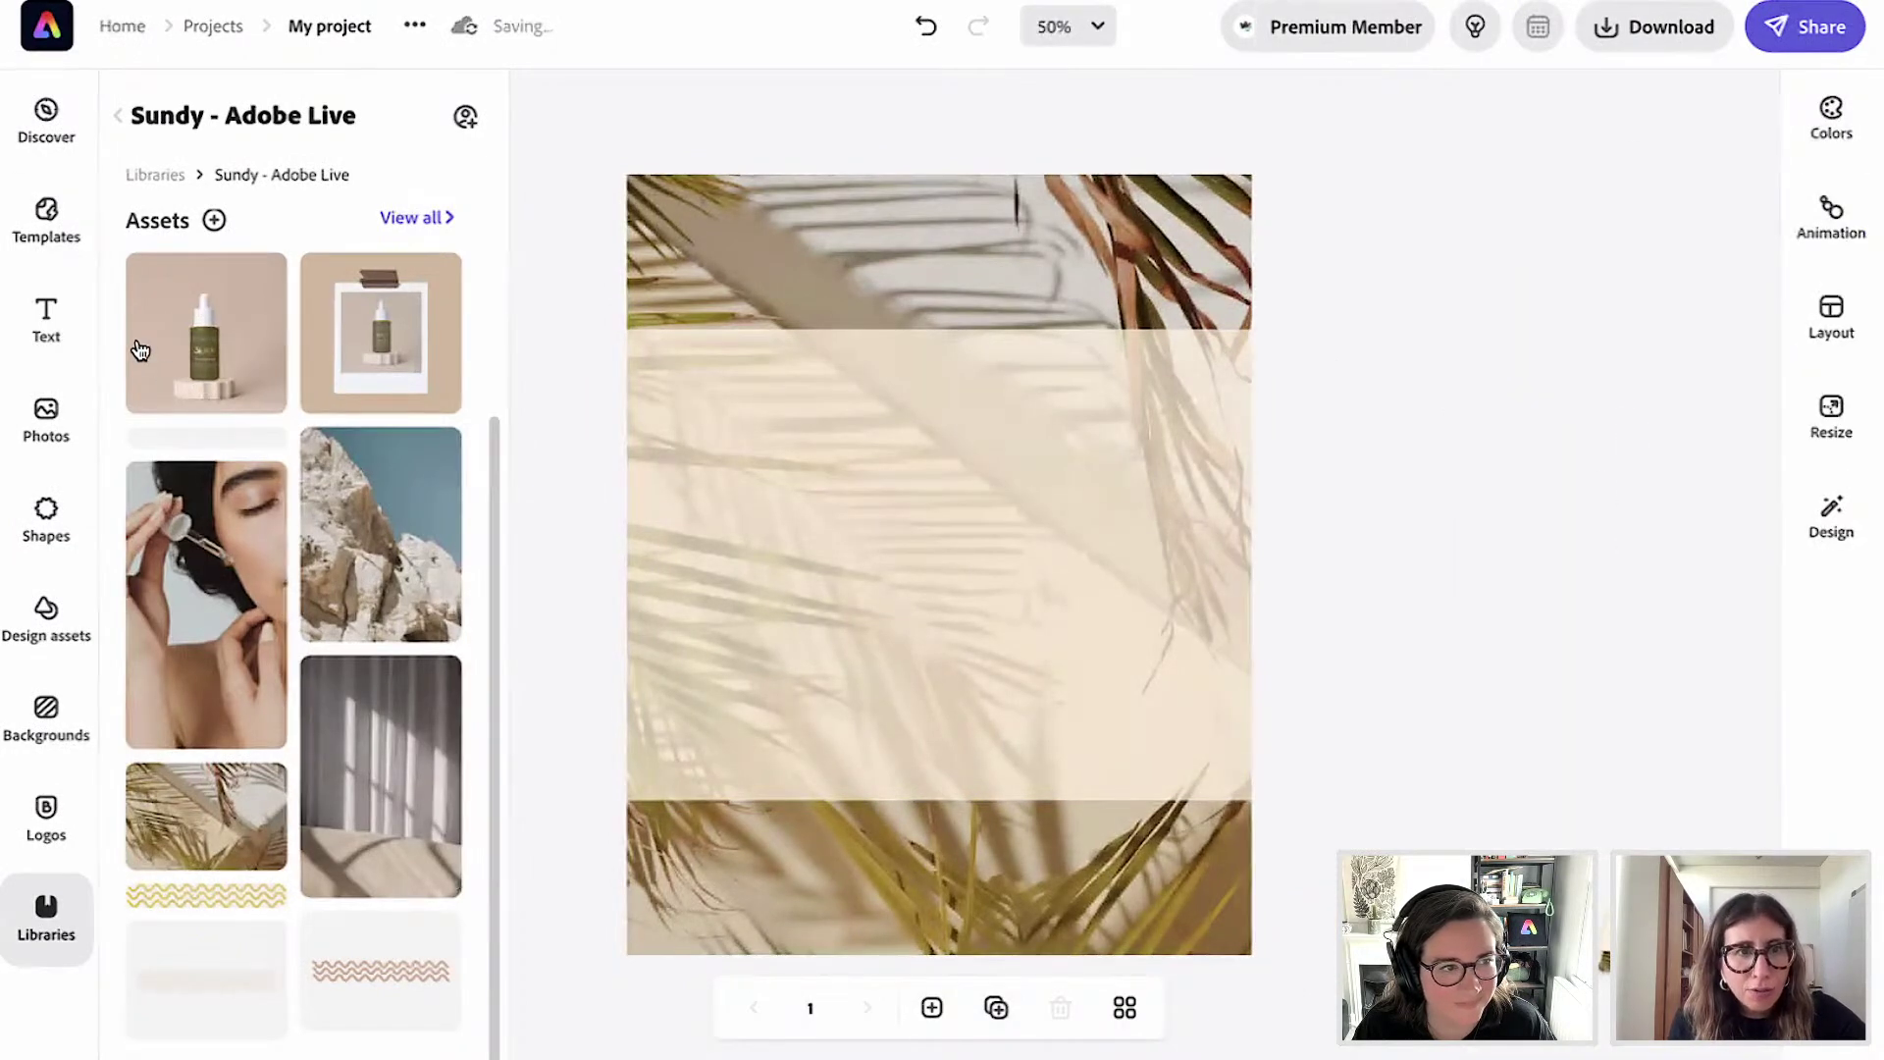
Place the taped instant-photo bottle image from the library on the band, enlarge it, center it horizontally and deselect it.
{"action": "left_click_drag", "start_coordinate": [403, 349], "coordinate": [961, 638]}
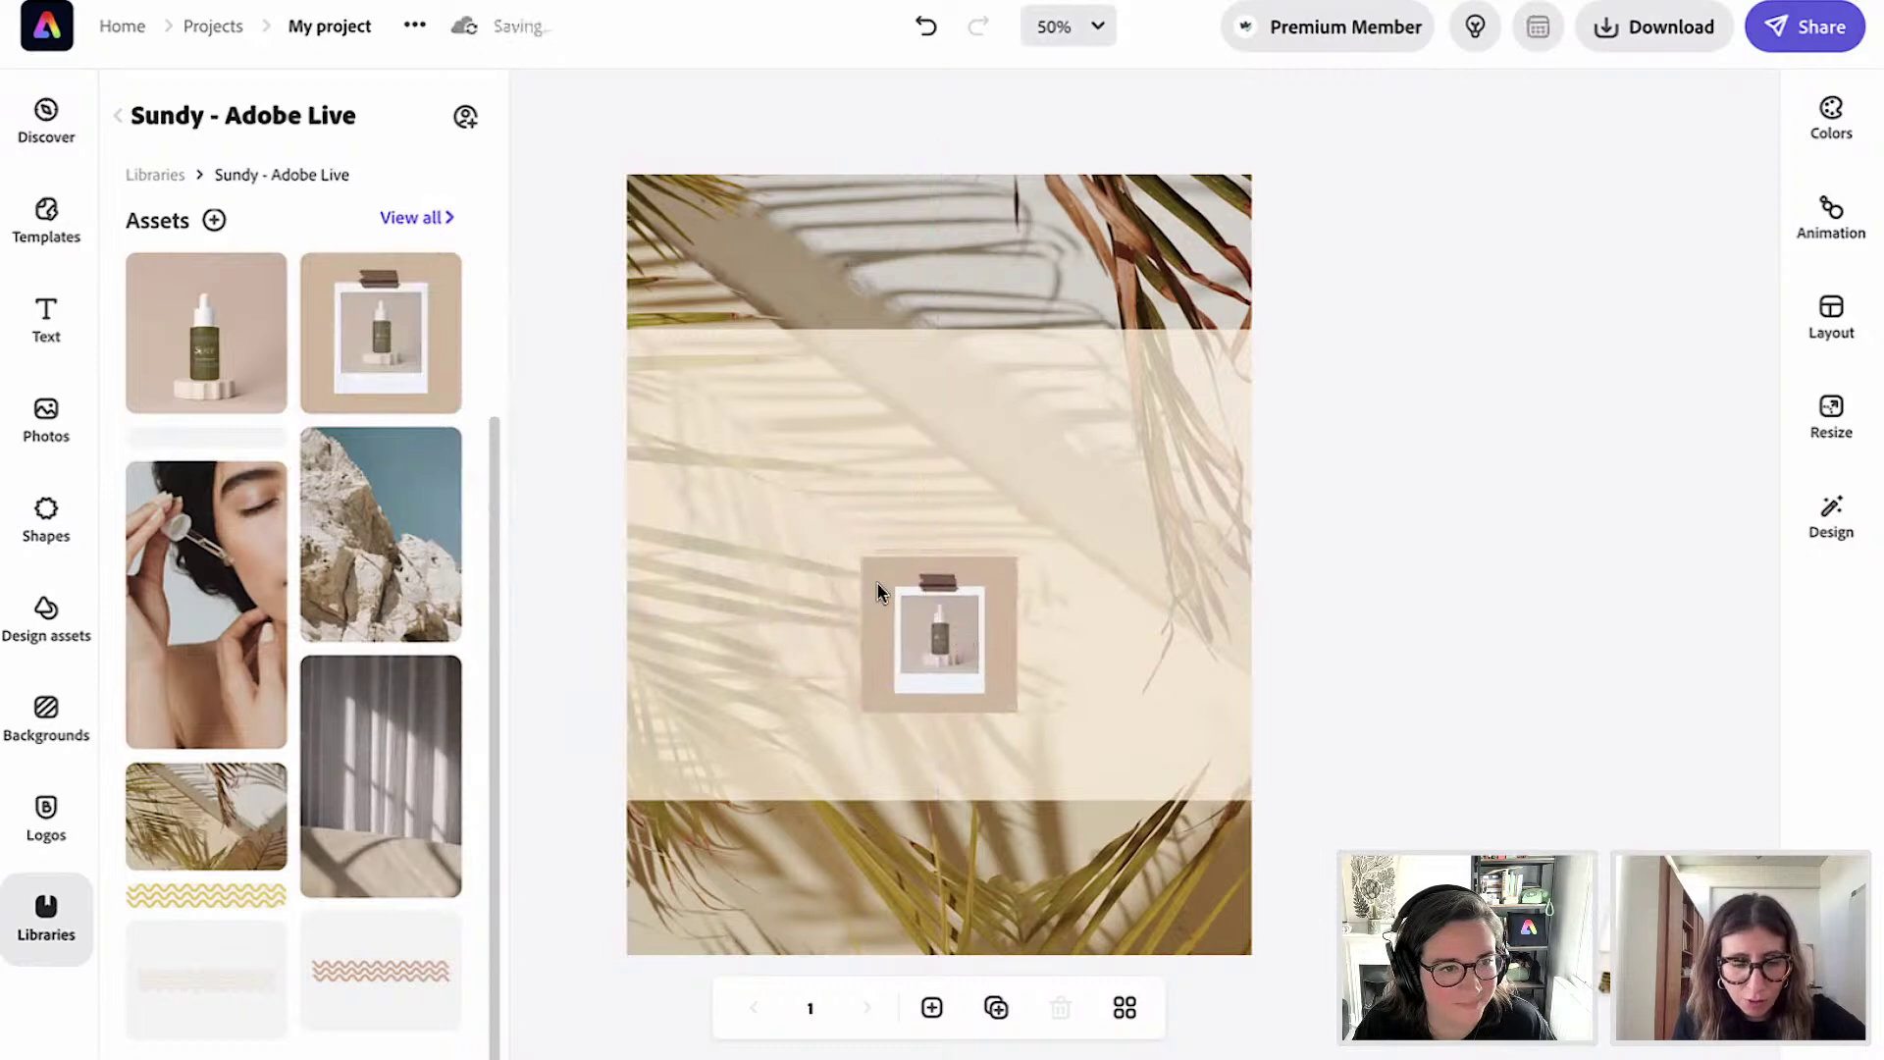
{"action": "left_click", "coordinate": [884, 594]}
{"action": "left_click_drag", "start_coordinate": [834, 545], "coordinate": [761, 479]}
{"action": "left_click_drag", "start_coordinate": [988, 593], "coordinate": [982, 586]}
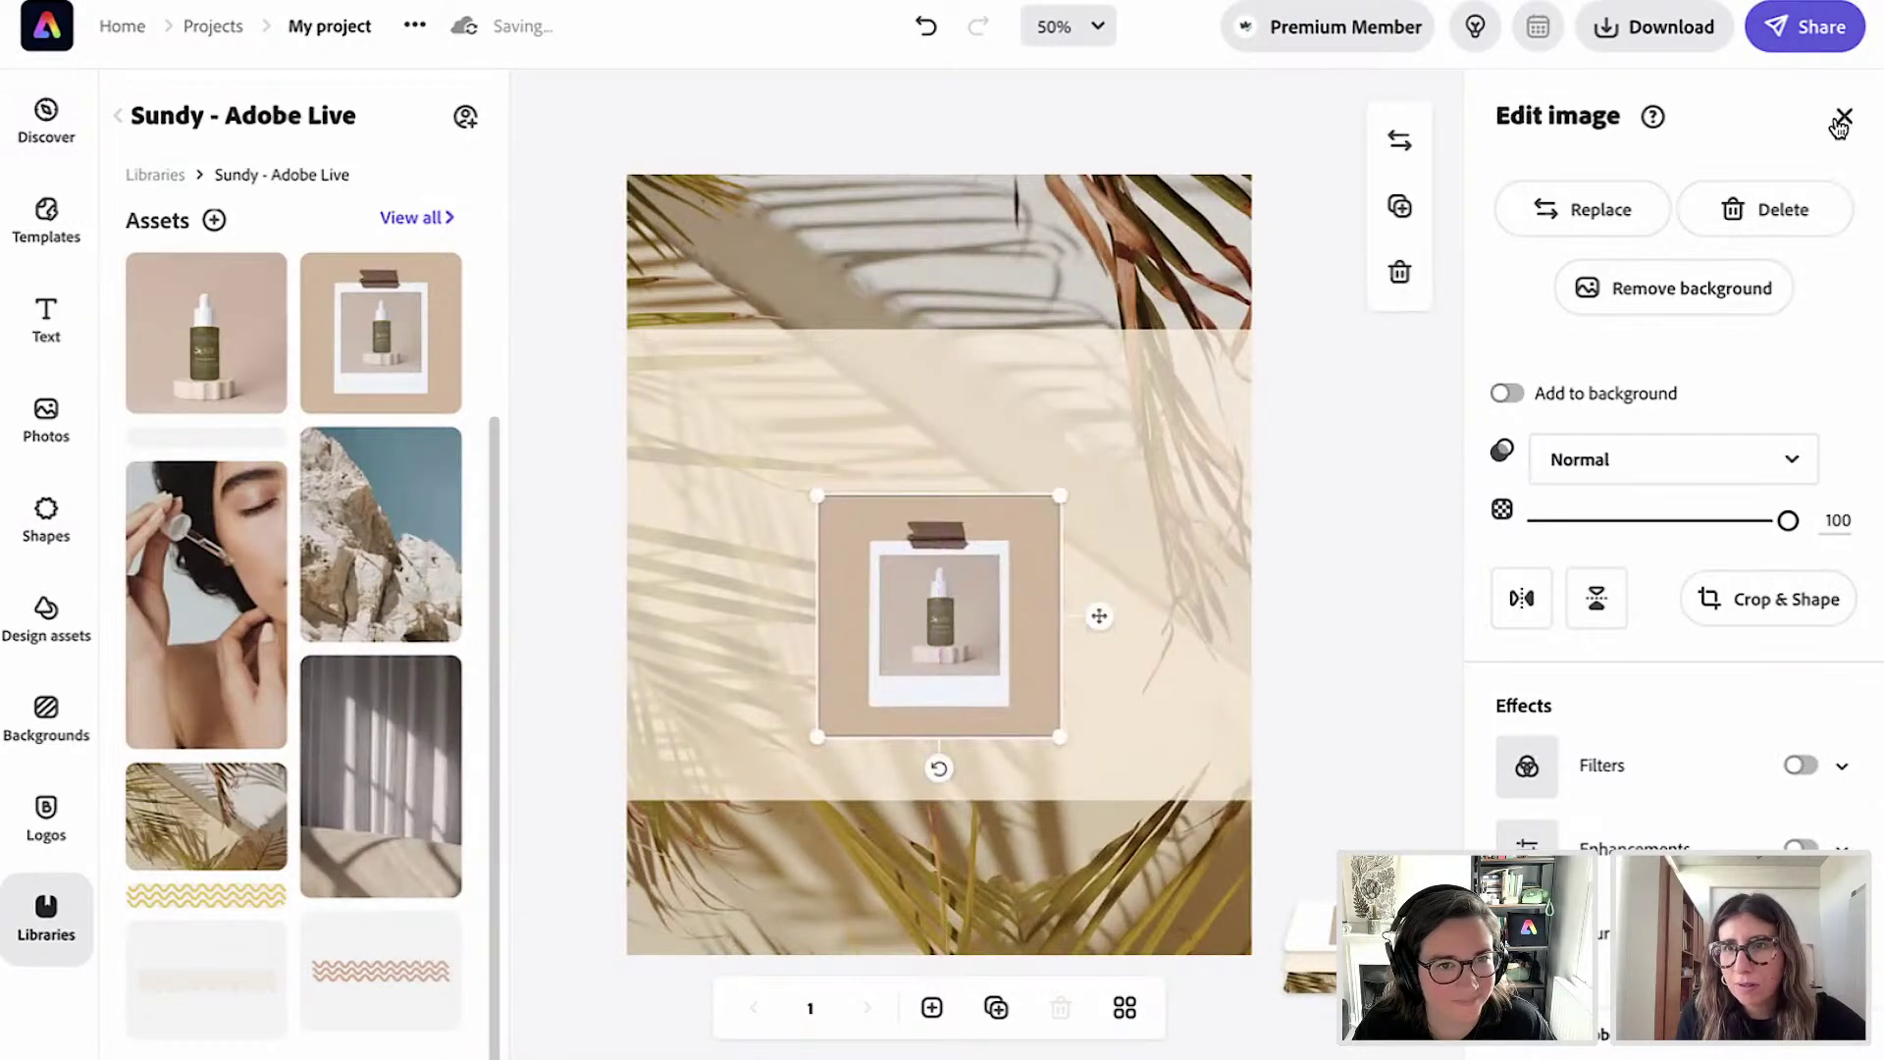
{"action": "left_click", "coordinate": [1844, 118]}
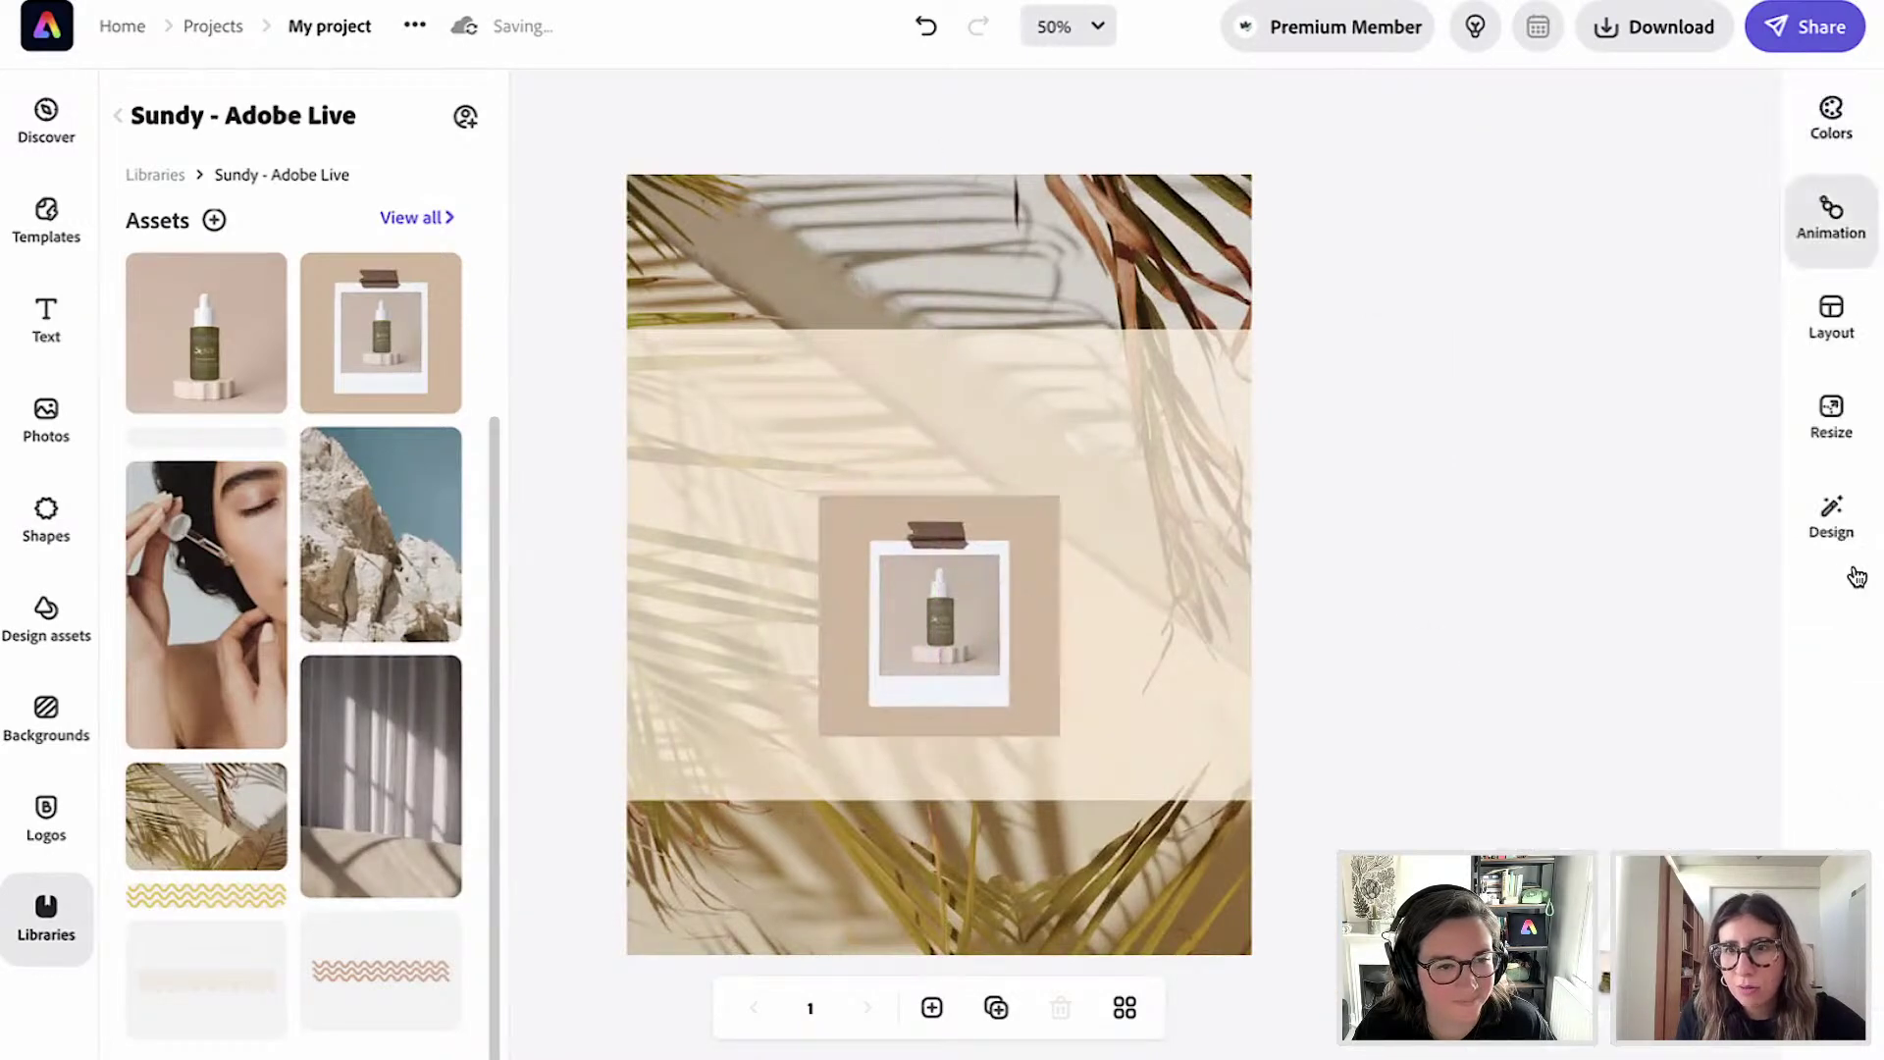
Apply the Sundy brand to the design and move the added logo to the bottom center of the page.
{"action": "left_click", "coordinate": [1831, 518]}
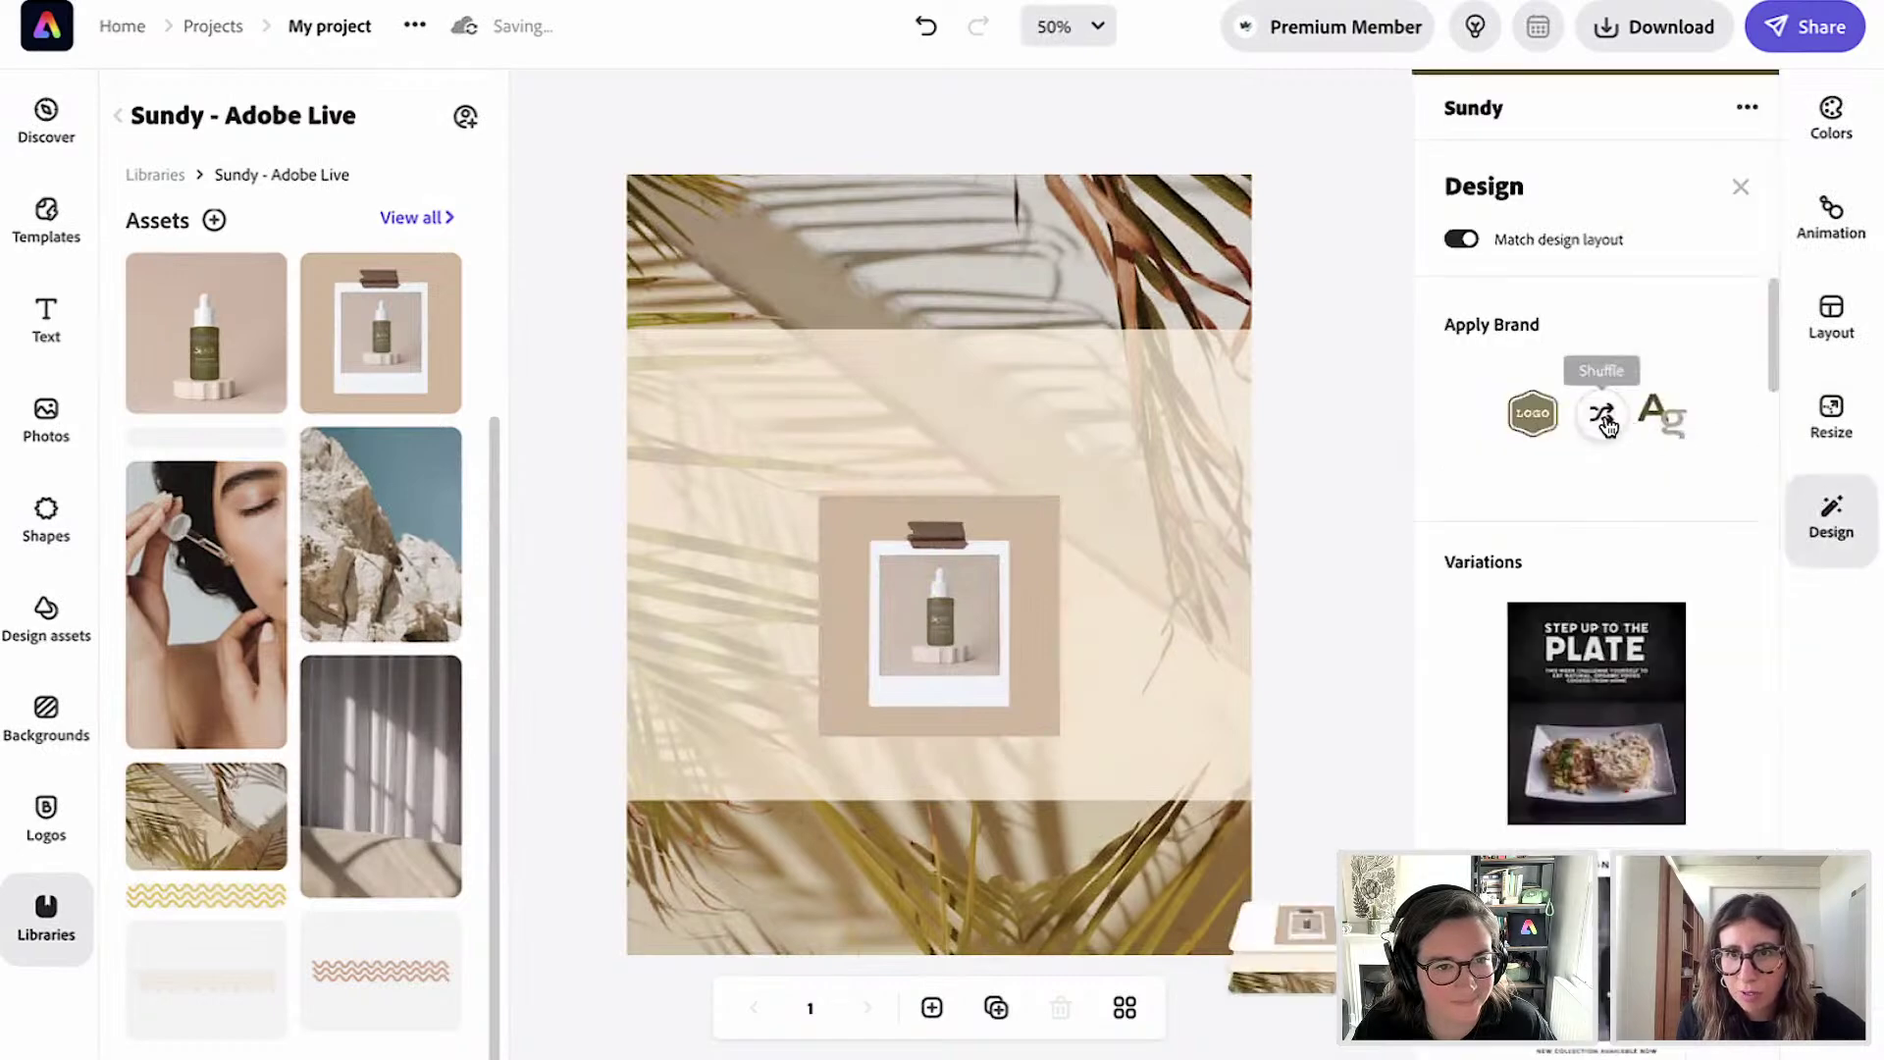
{"action": "left_click", "coordinate": [1607, 424]}
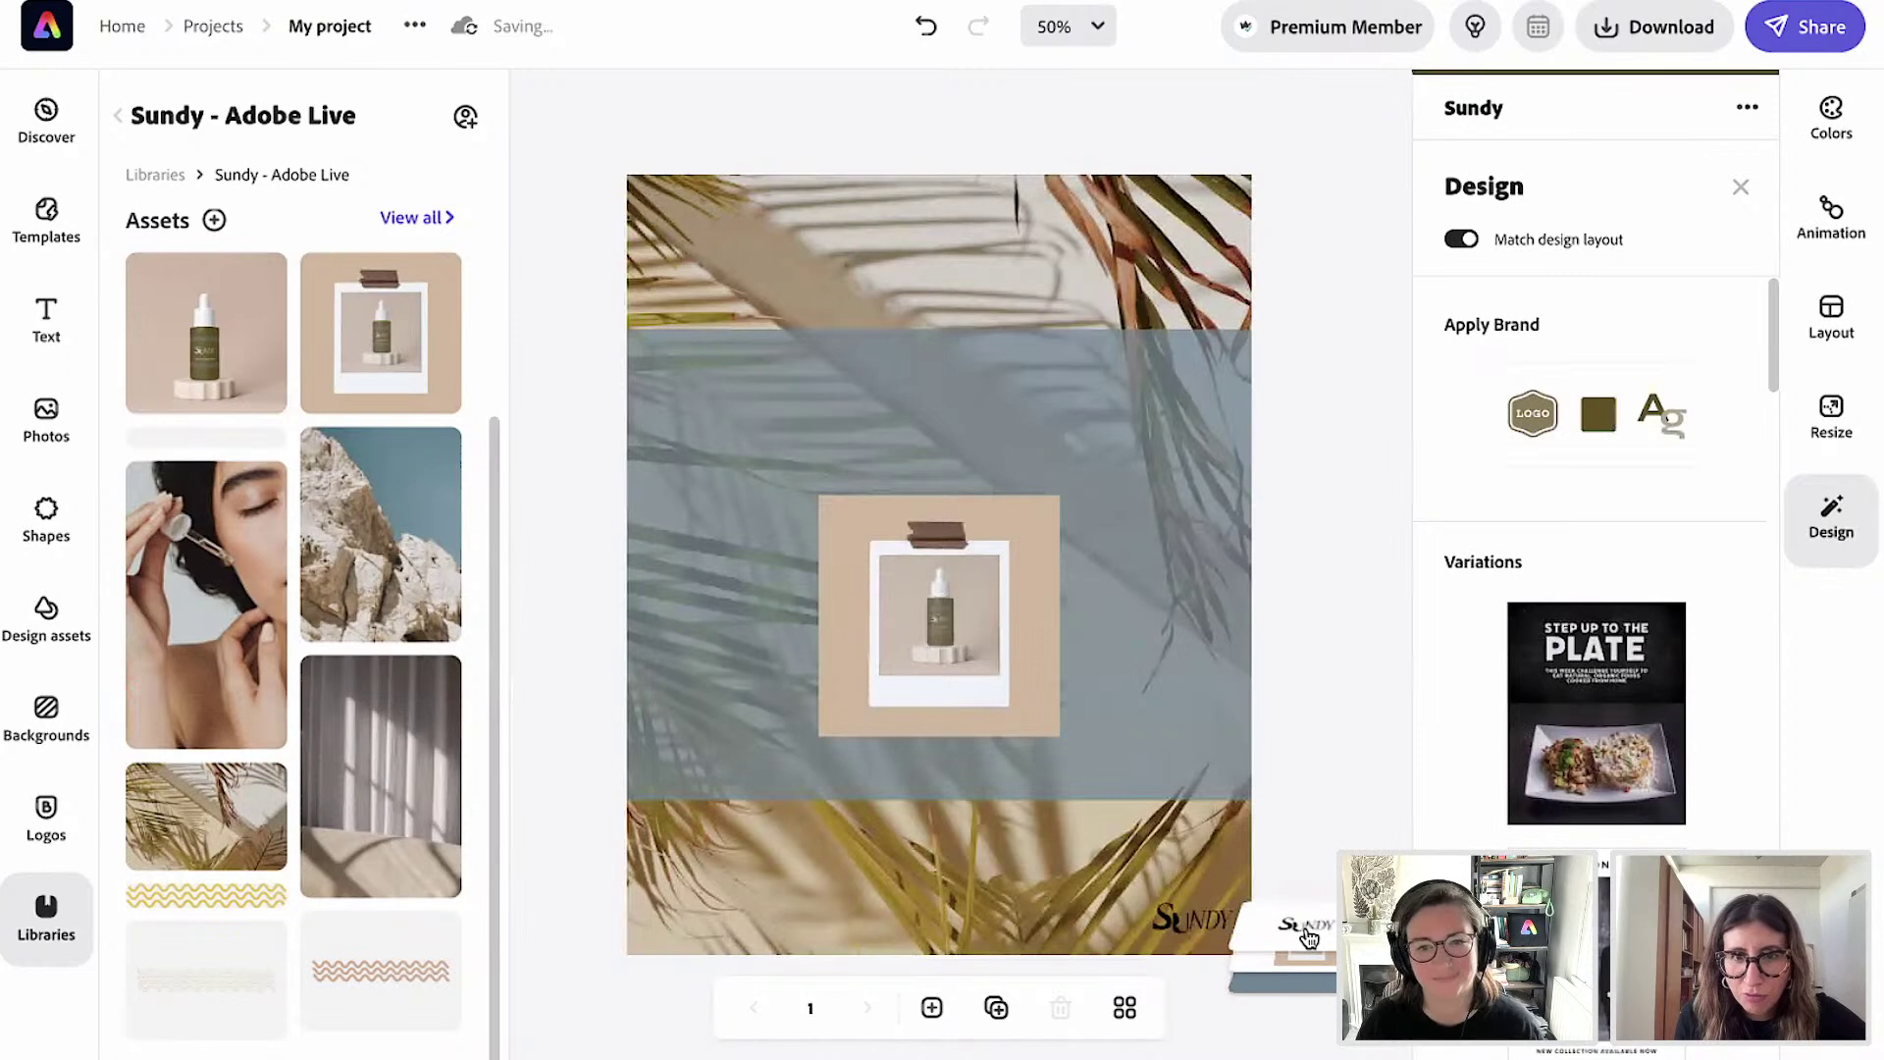
{"action": "left_click_drag", "start_coordinate": [996, 923], "coordinate": [940, 905]}
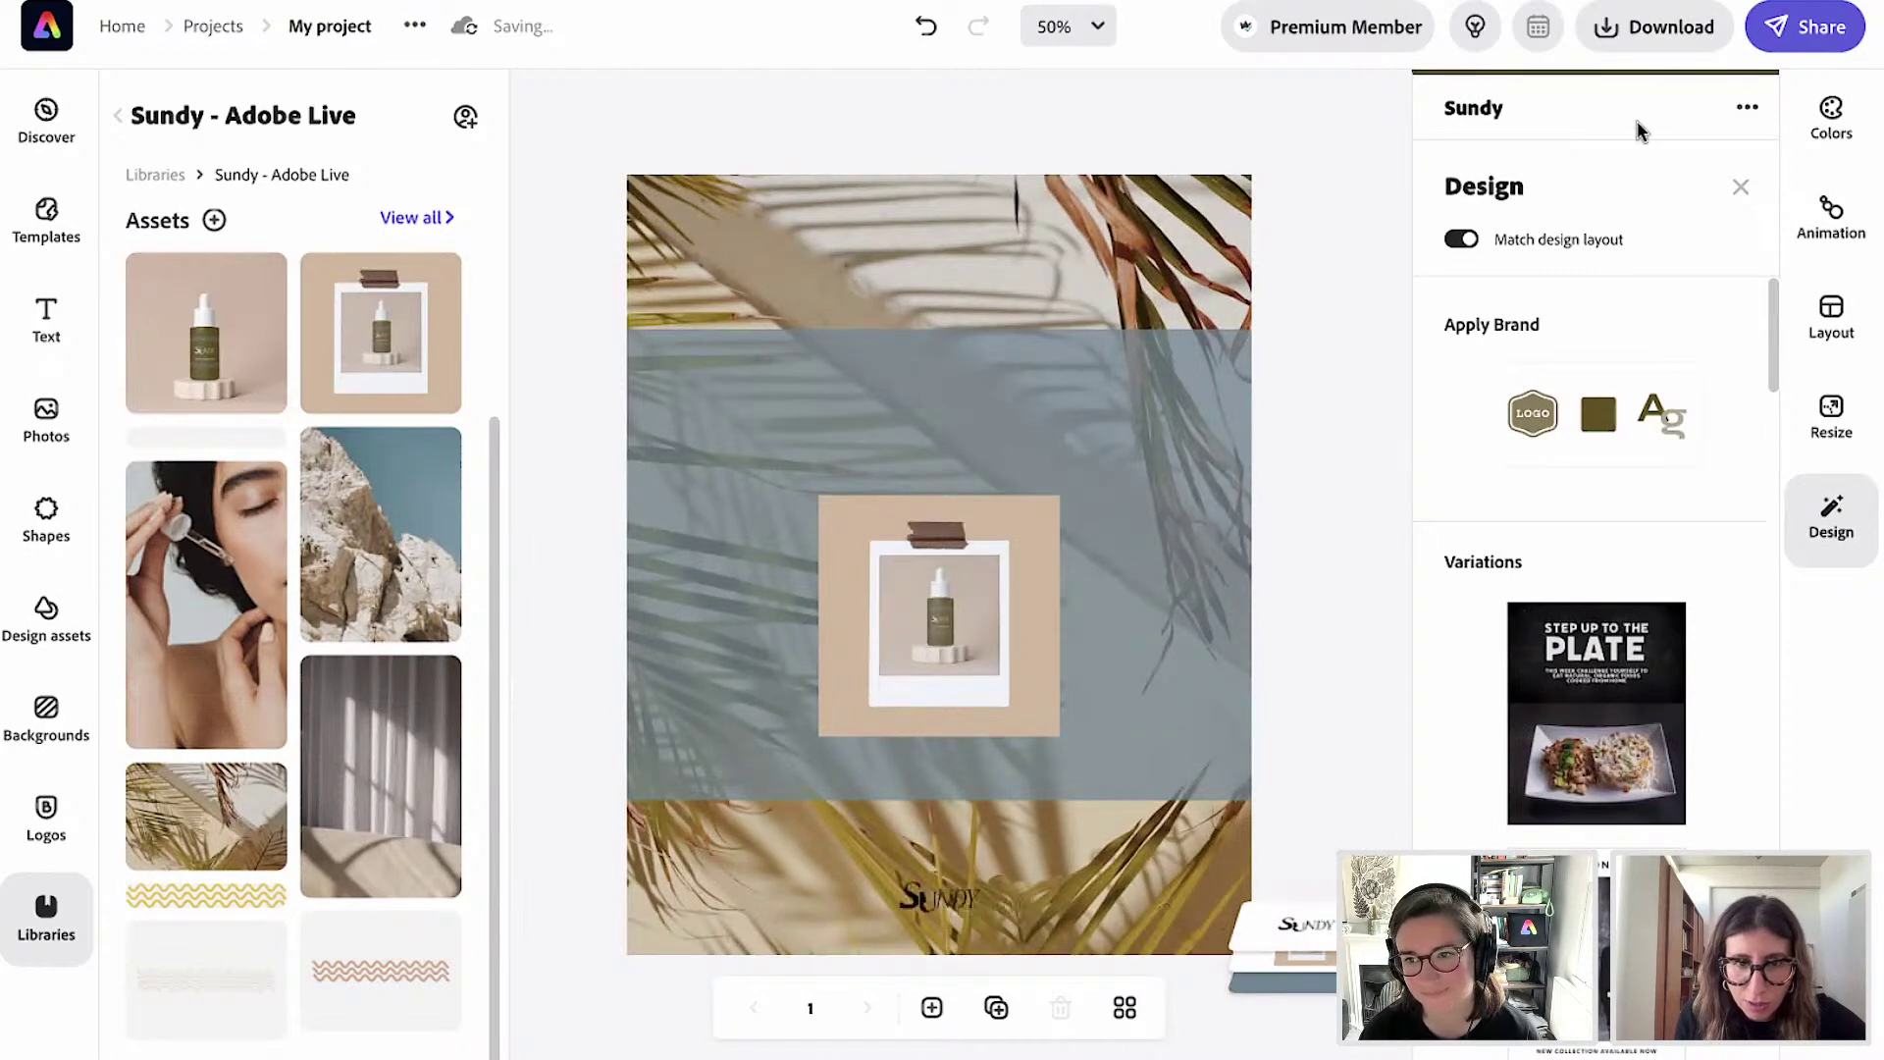
Replace the bottom logo with the white Sundy version, enlarge it and center it horizontally below the band.
{"action": "left_click", "coordinate": [1670, 190]}
{"action": "left_click", "coordinate": [215, 329]}
{"action": "left_click", "coordinate": [394, 536]}
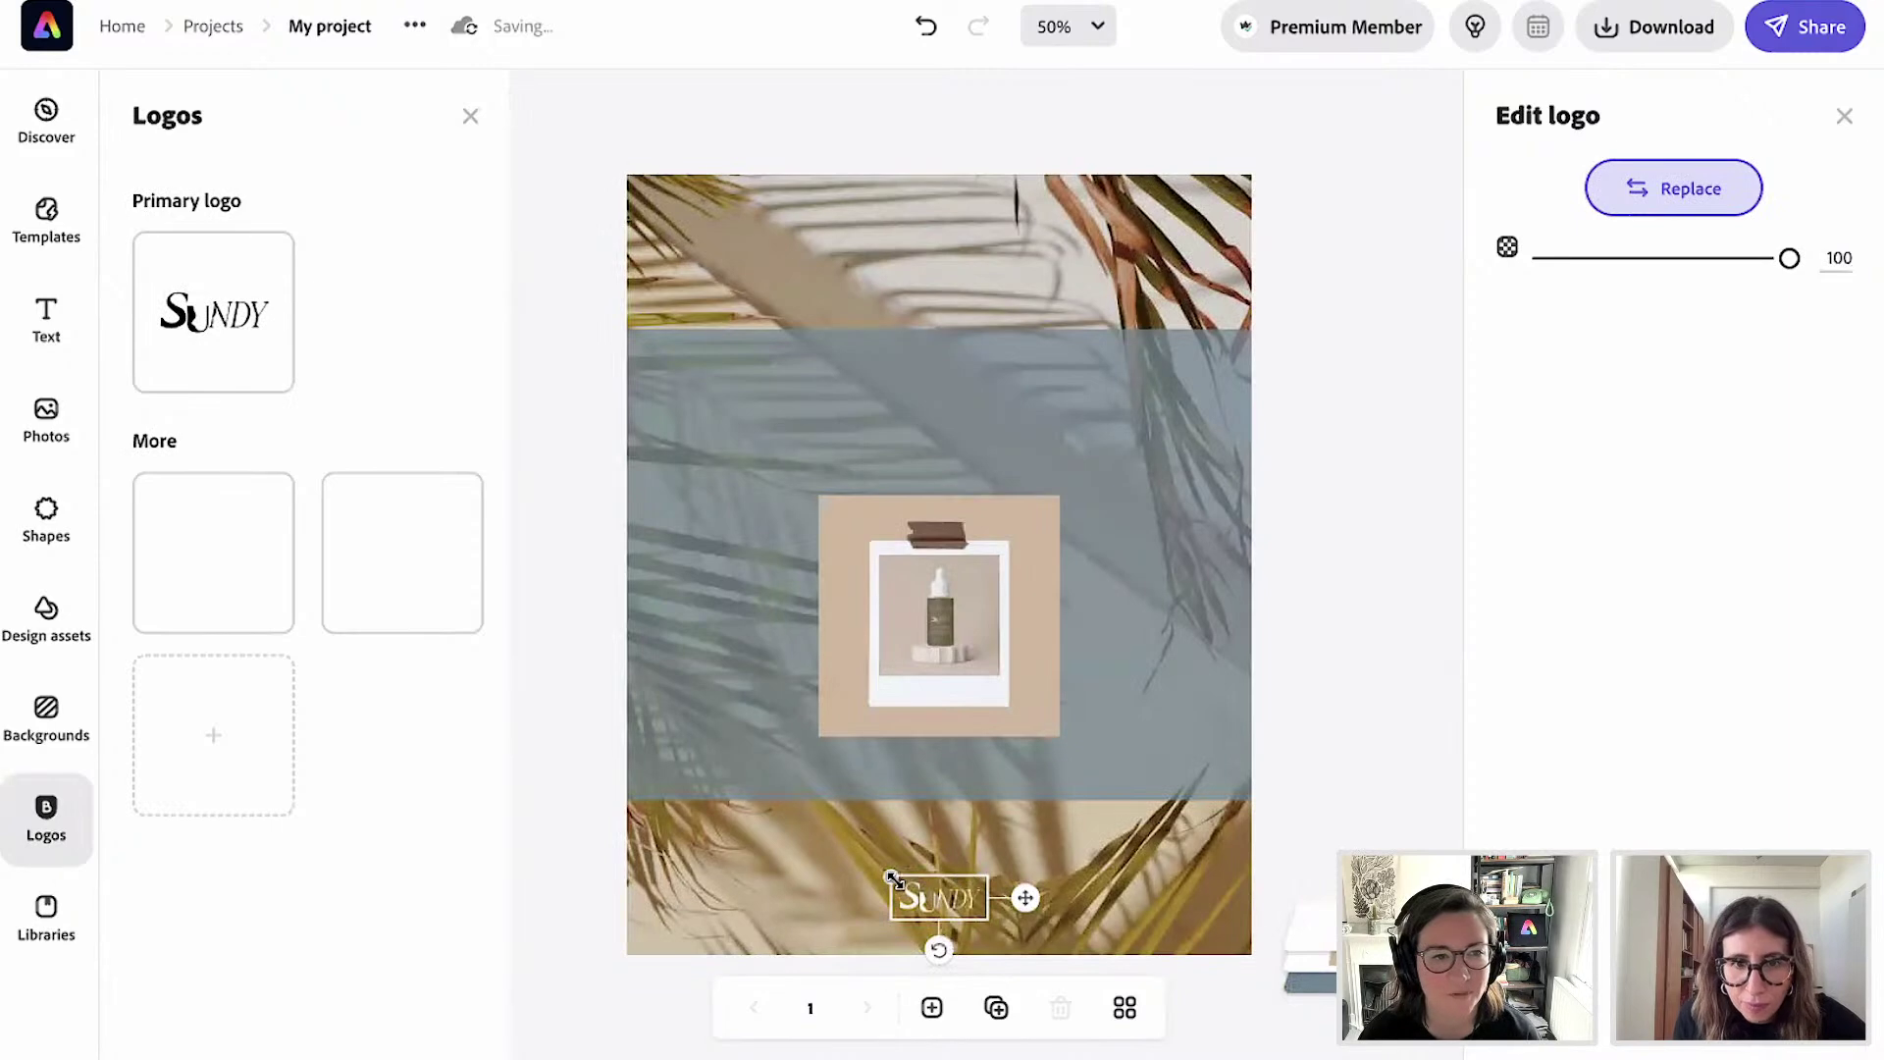
{"action": "left_click_drag", "start_coordinate": [890, 876], "coordinate": [849, 859]}
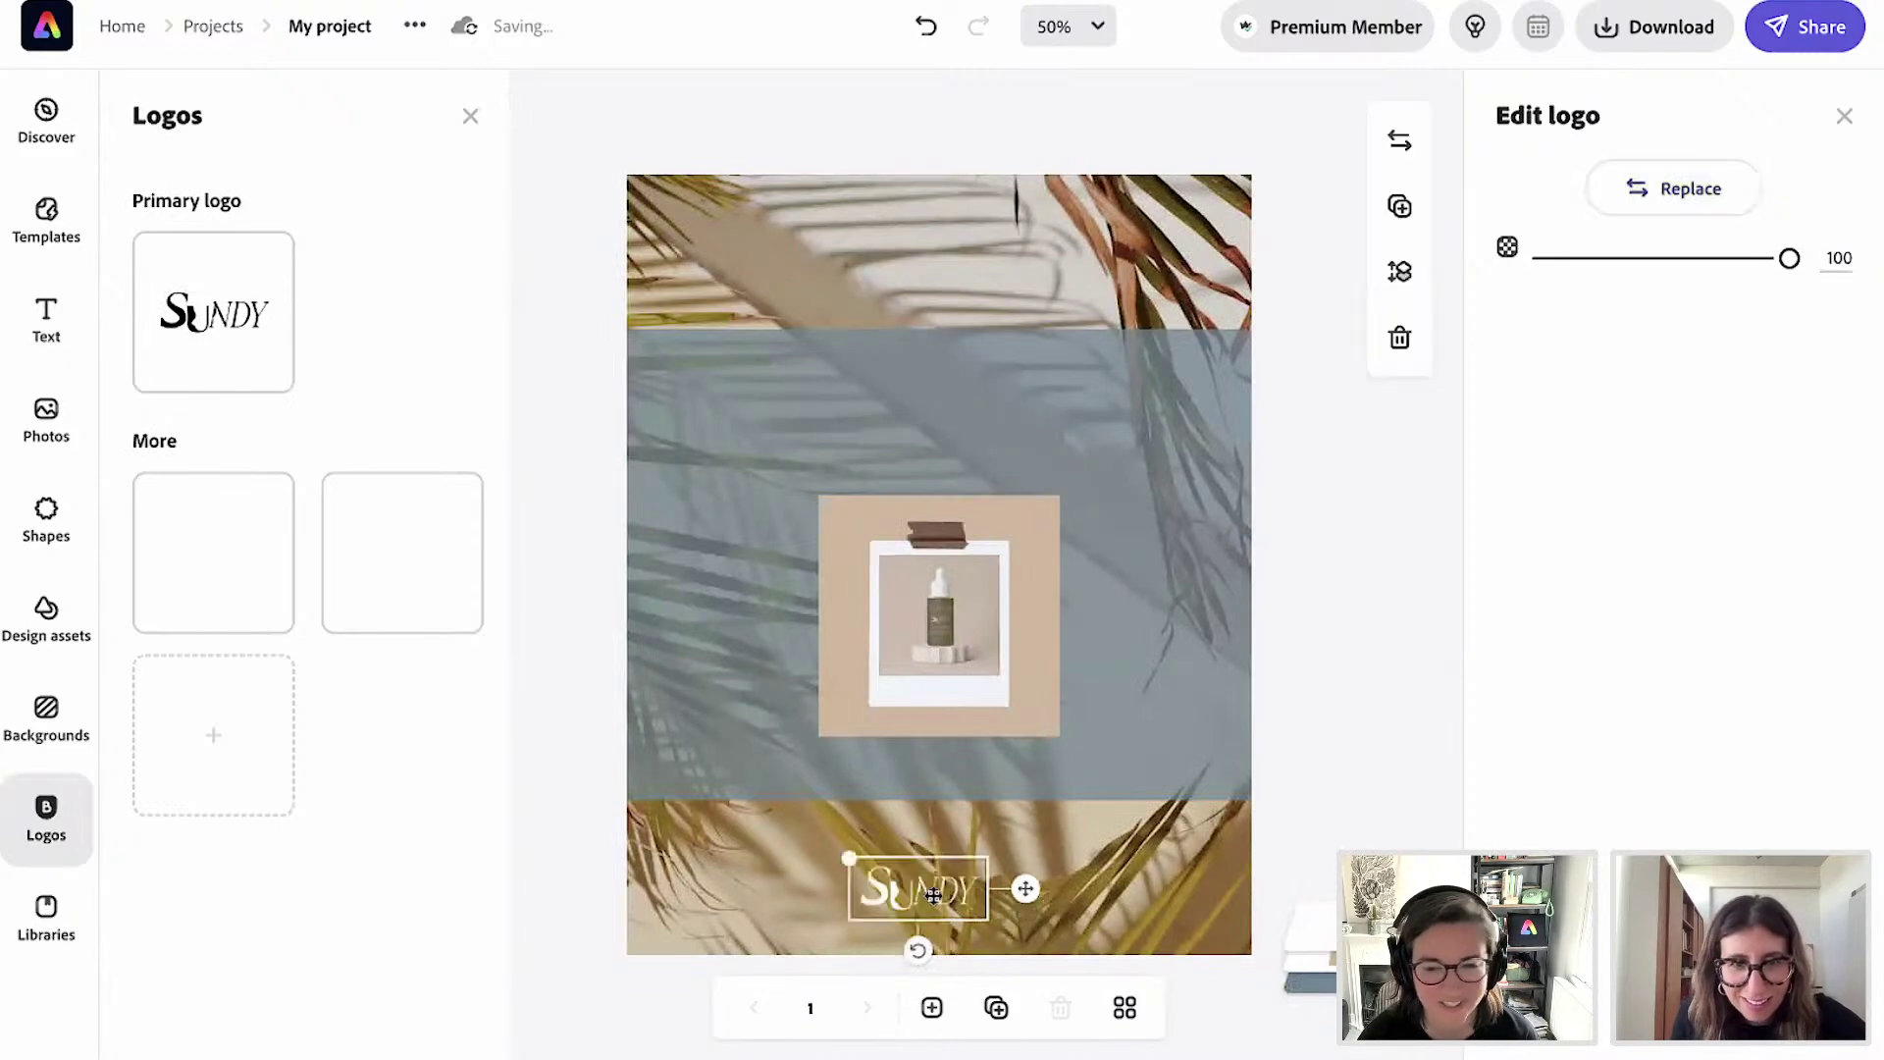
{"action": "left_click_drag", "start_coordinate": [944, 901], "coordinate": [961, 877]}
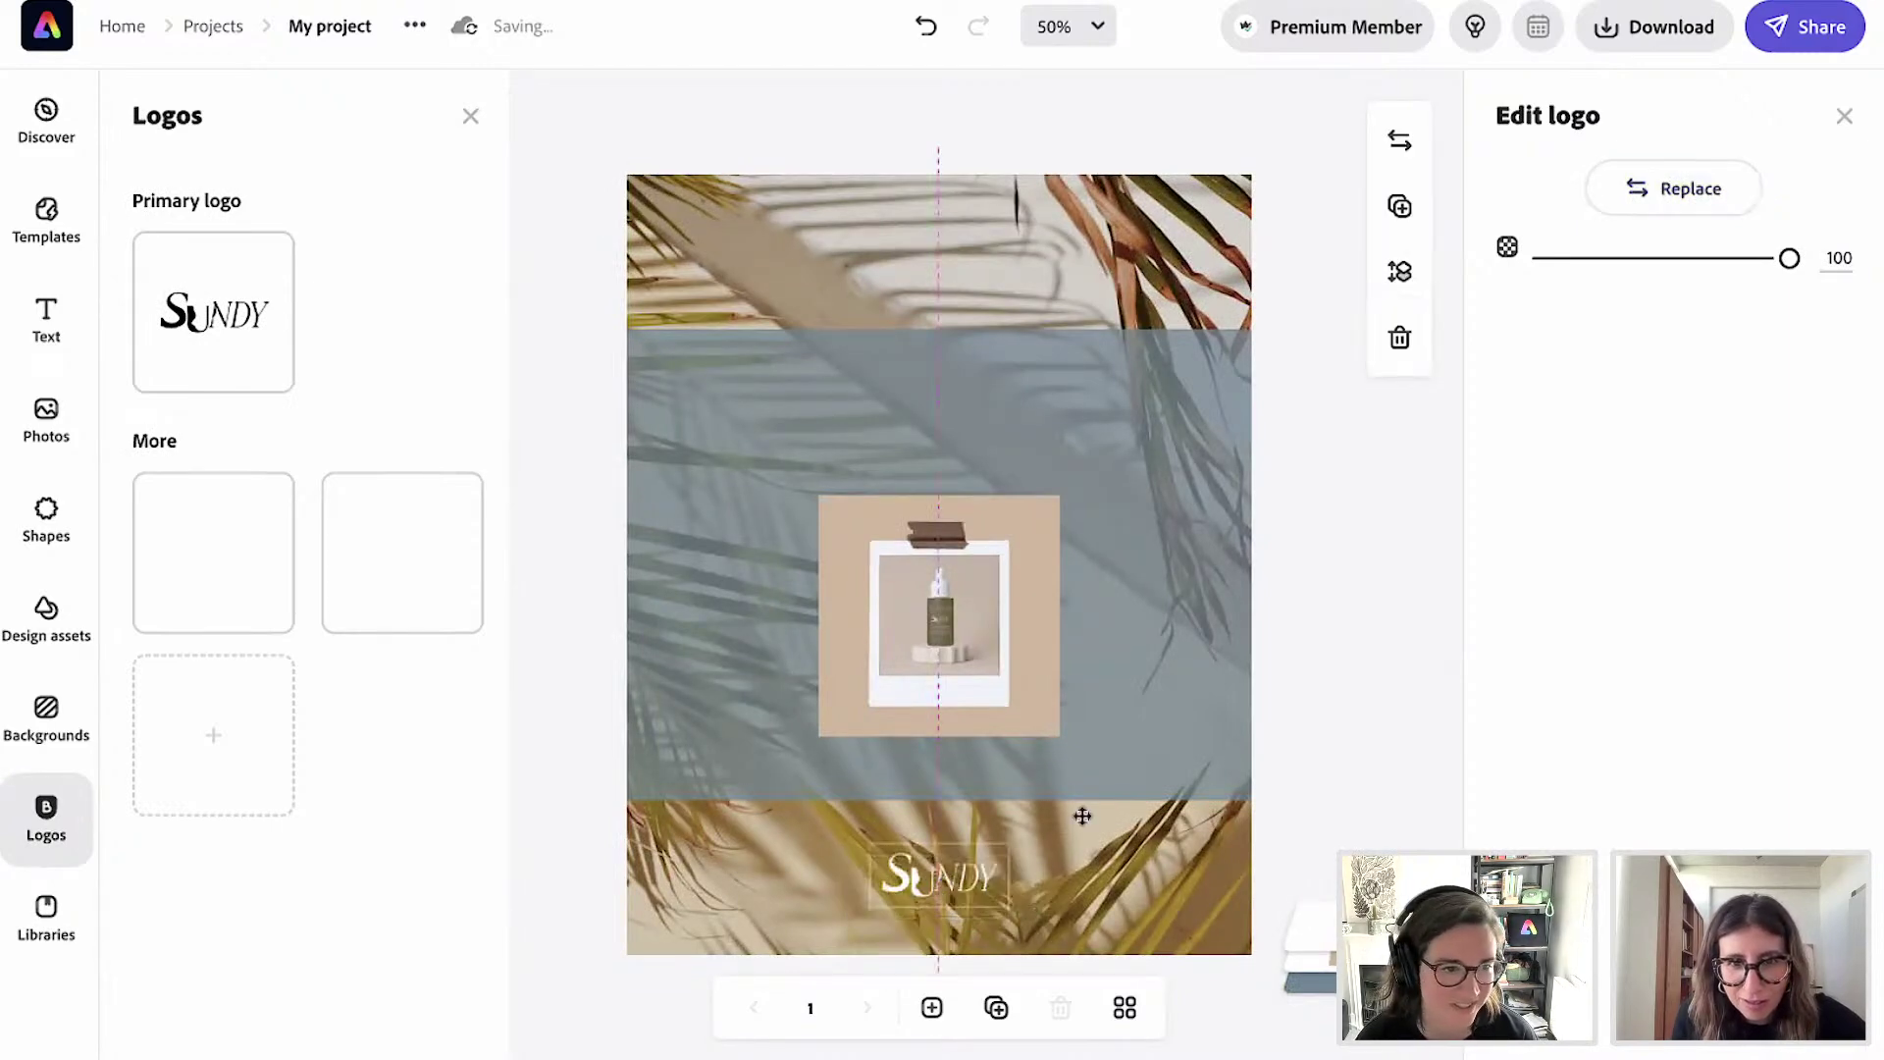
Set the central band's color to the Sundy brand cream #FFF1DC.
{"action": "left_click", "coordinate": [1185, 566]}
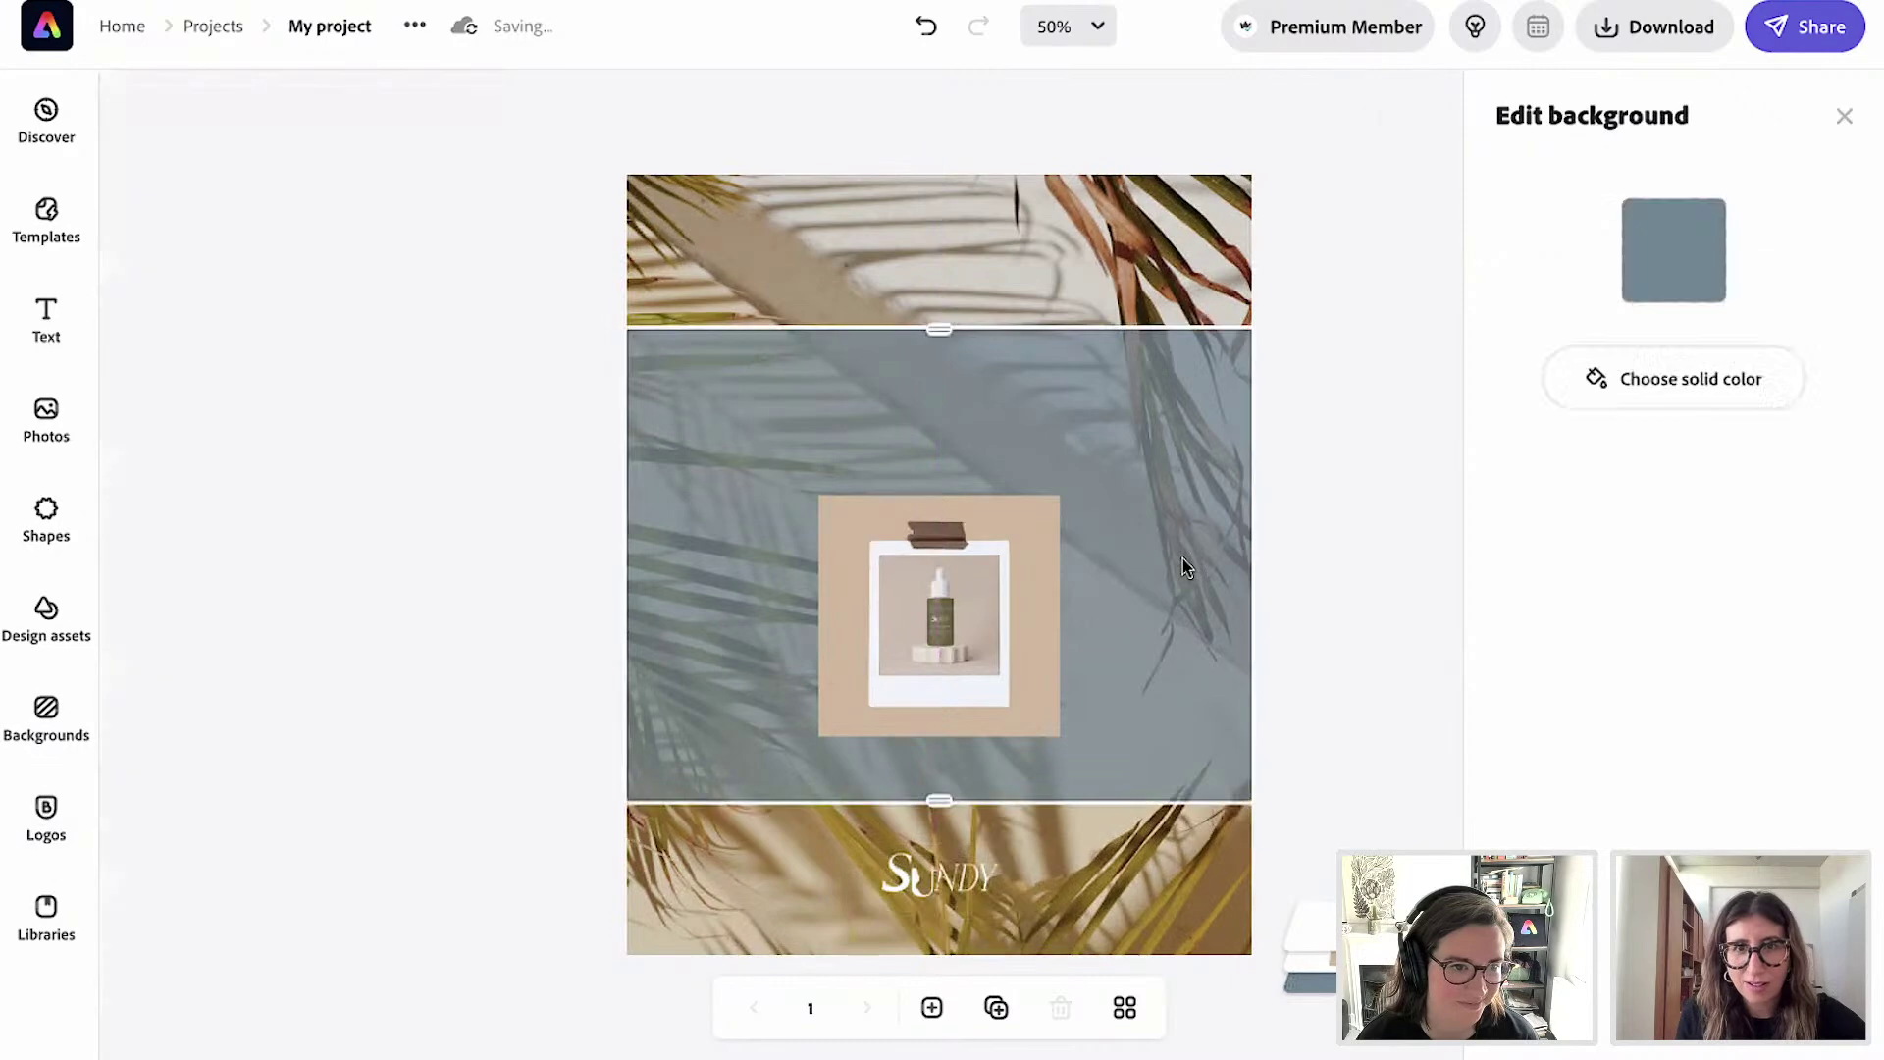
{"action": "left_click", "coordinate": [1664, 244]}
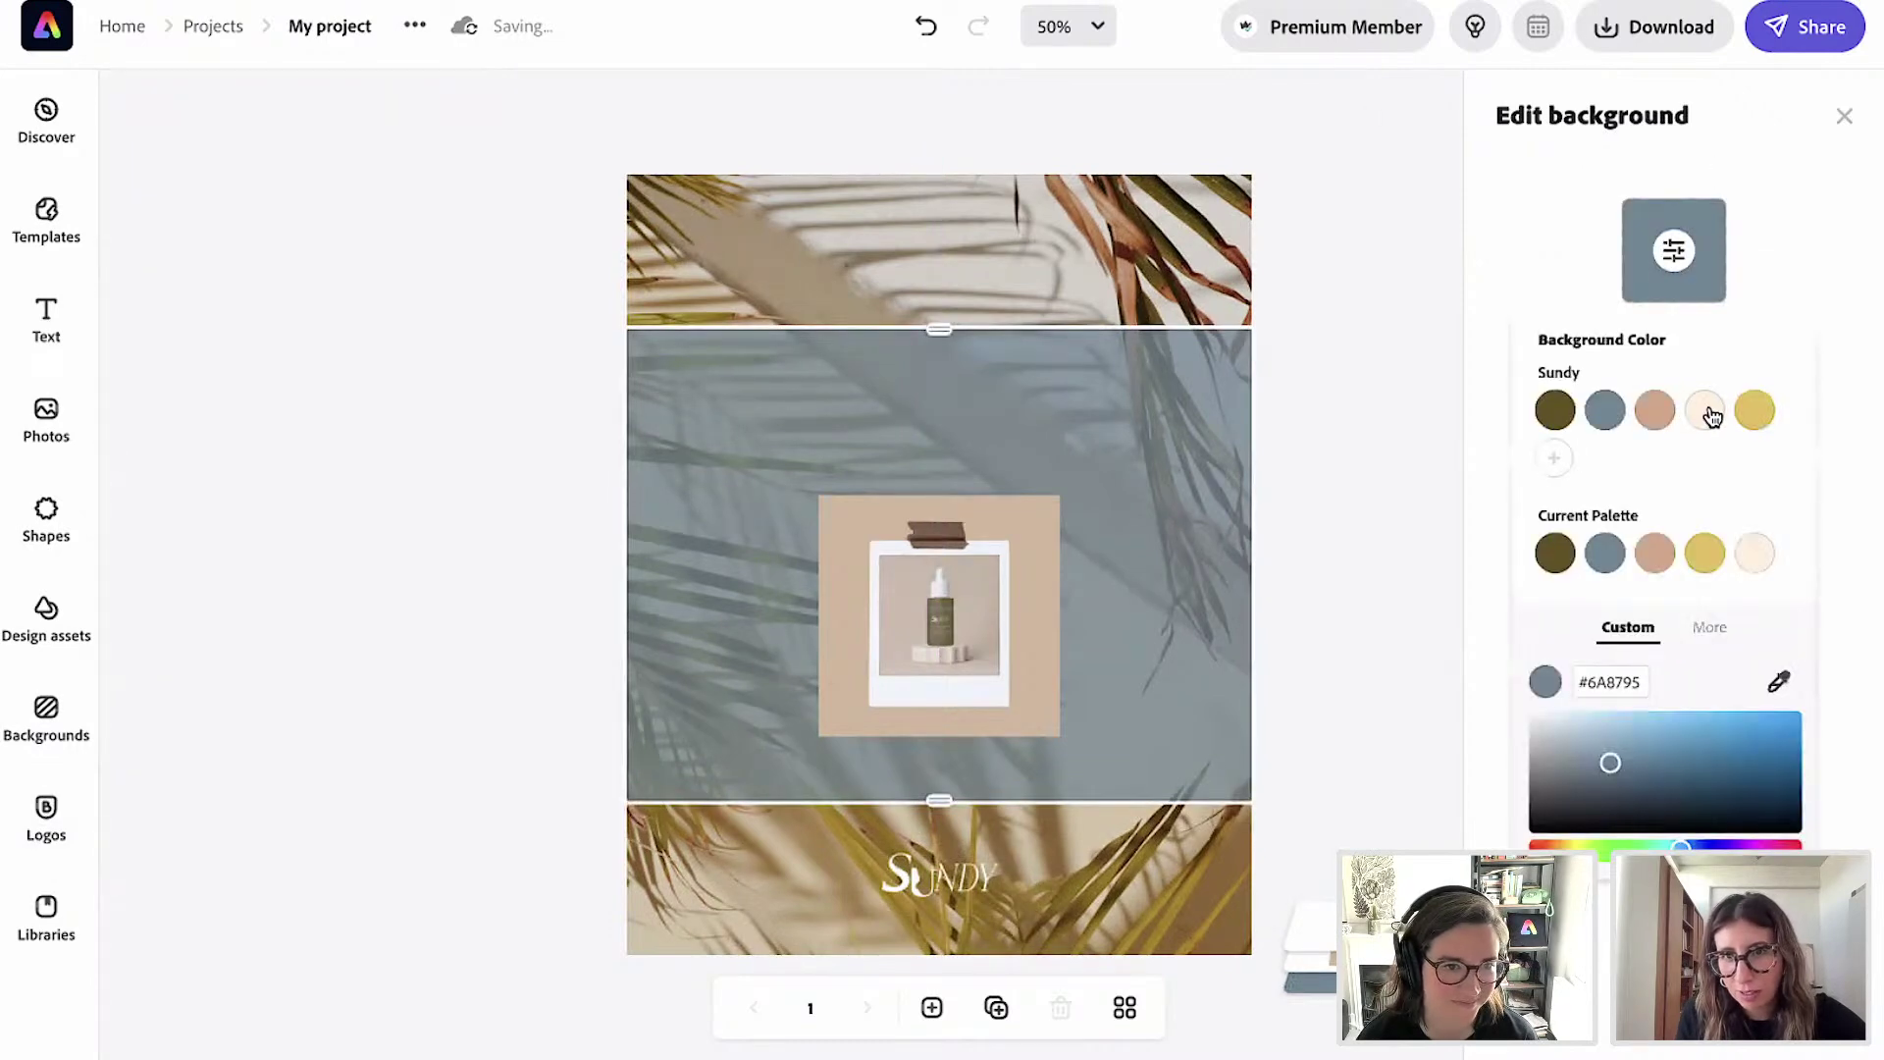
{"action": "left_click", "coordinate": [1708, 414]}
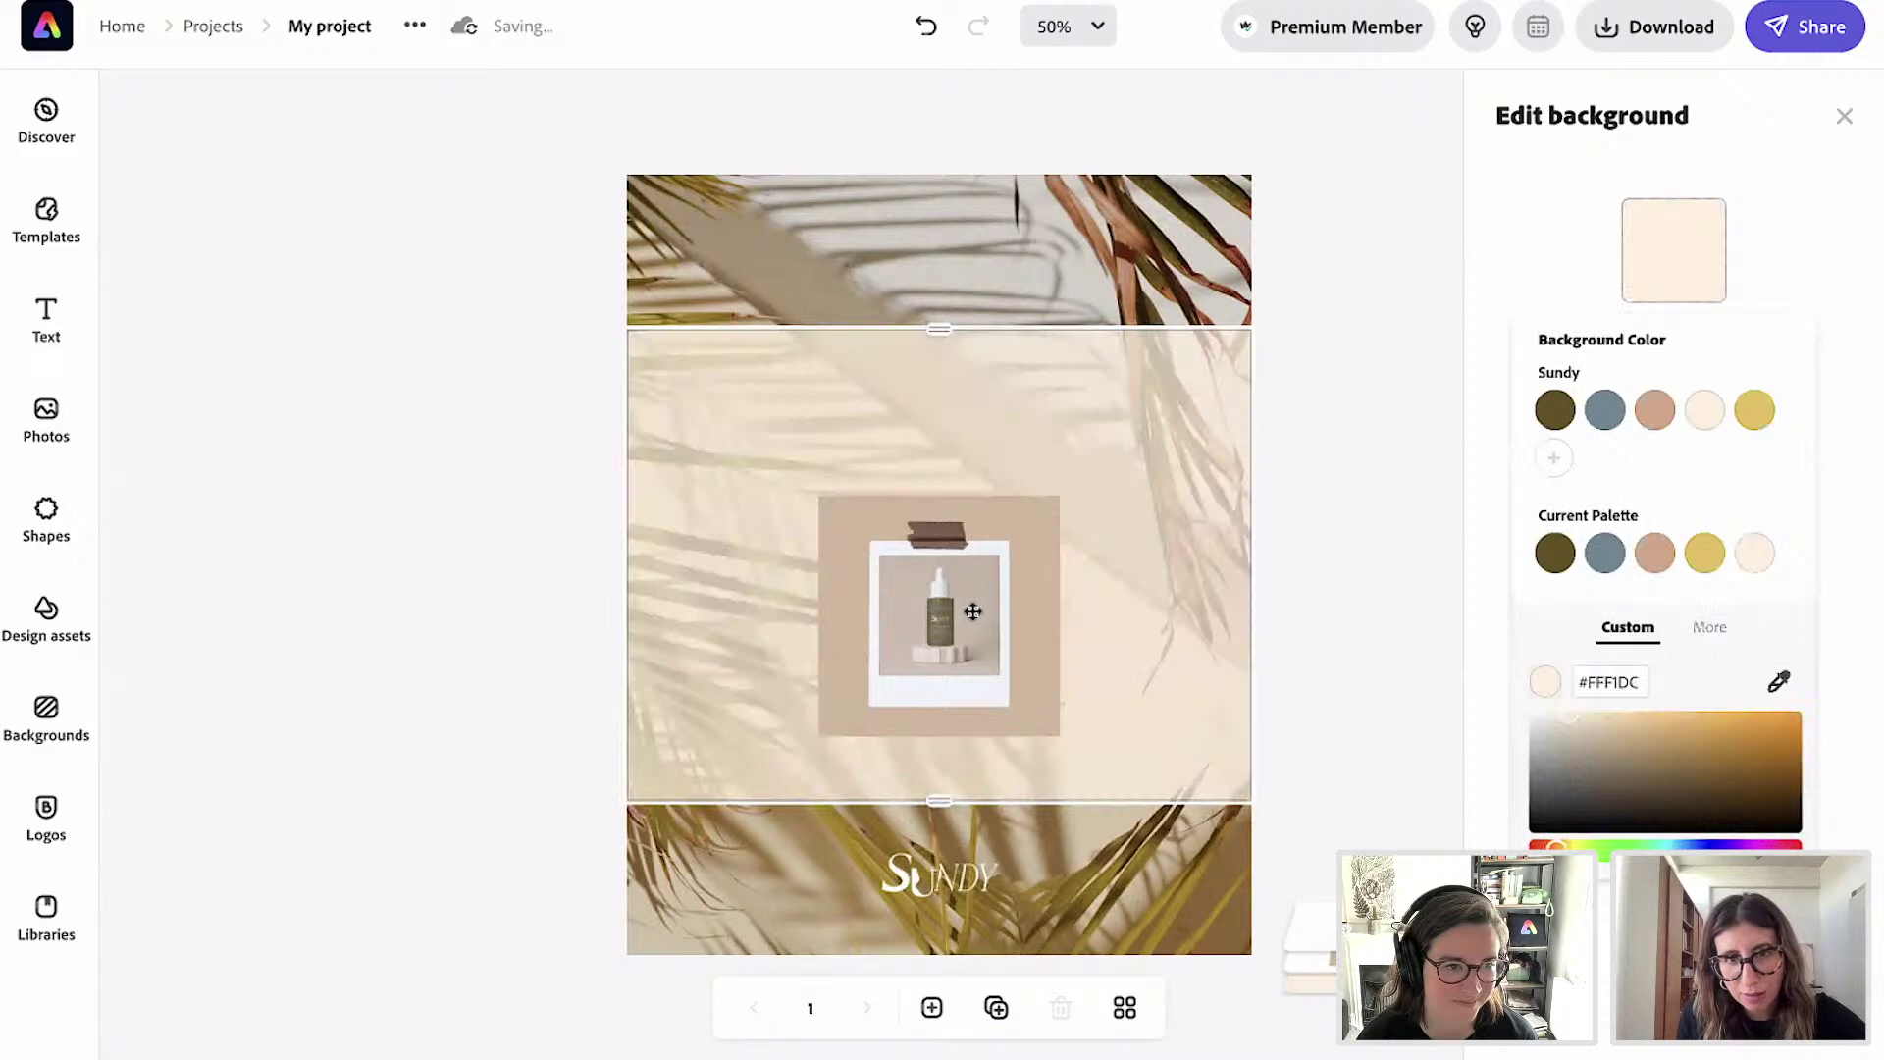
Zoom the taped instant-photo bottle image to 3 inside its crop frame and apply the crop.
{"action": "left_click", "coordinate": [972, 612]}
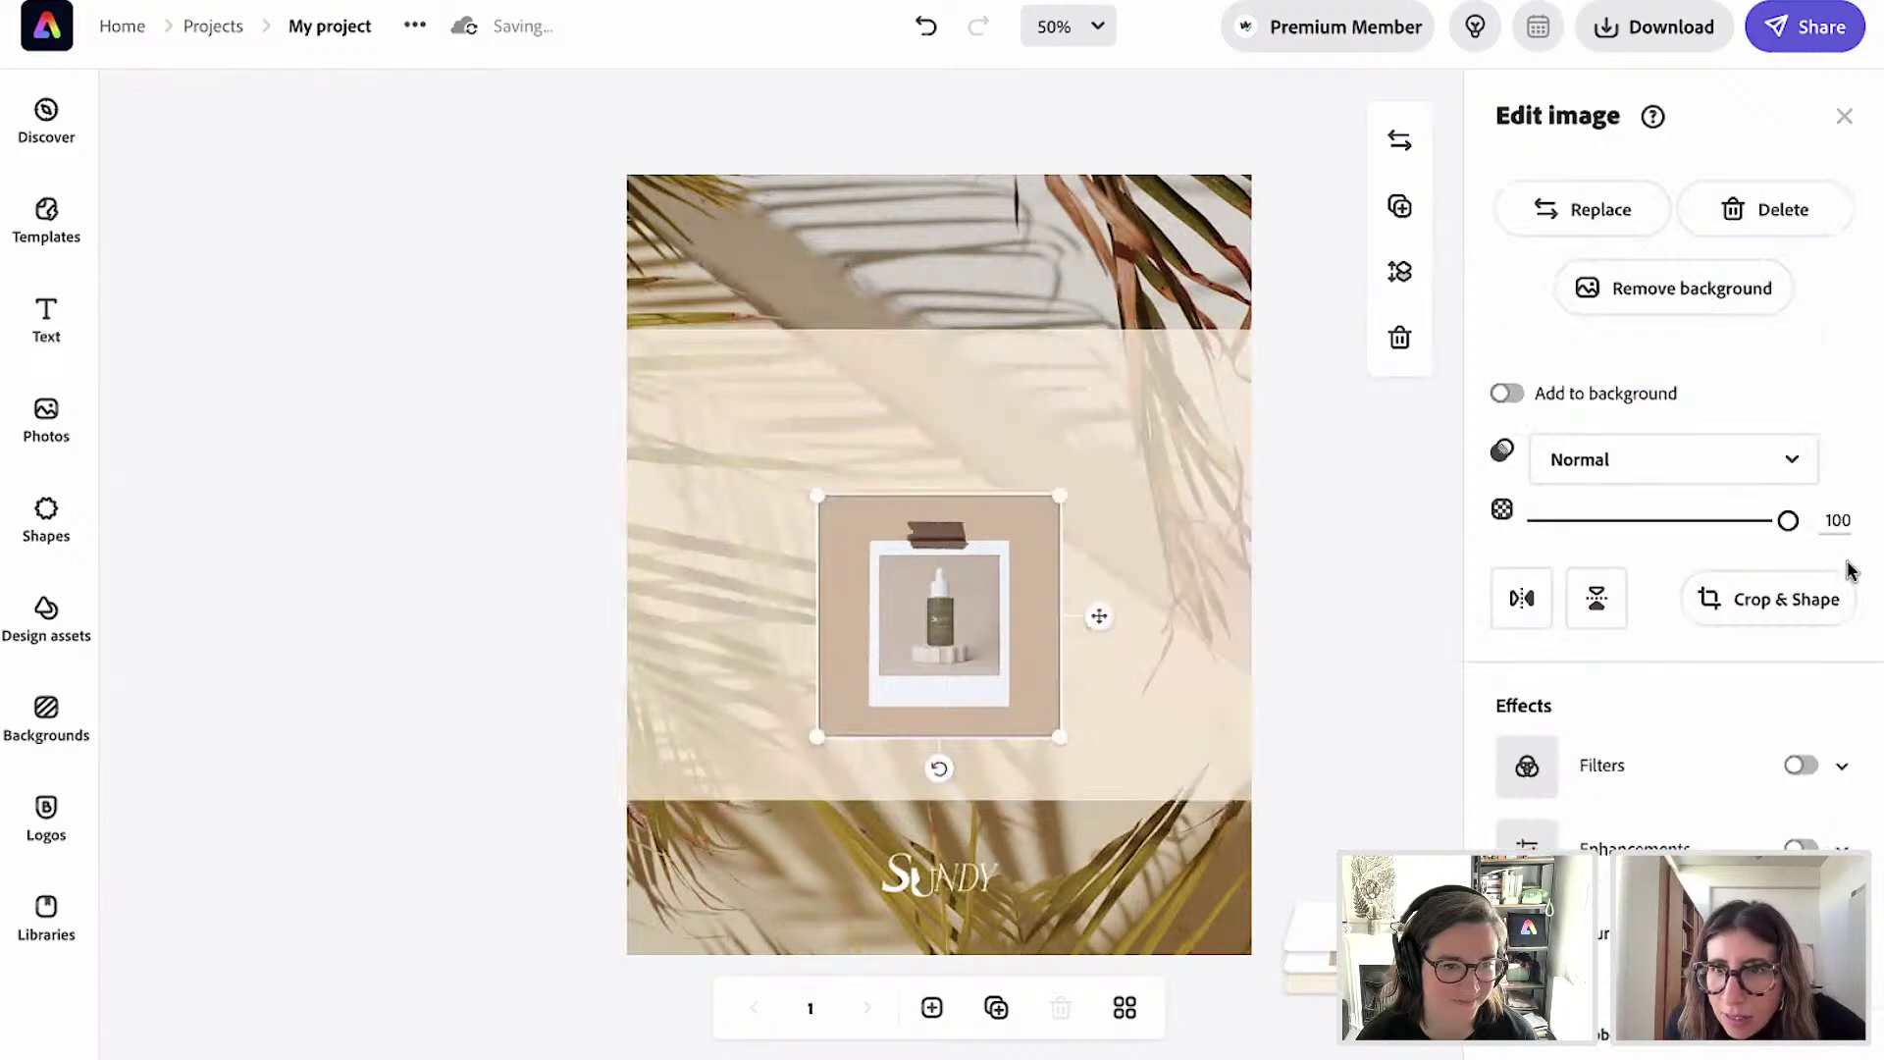
{"action": "left_click", "coordinate": [1758, 599]}
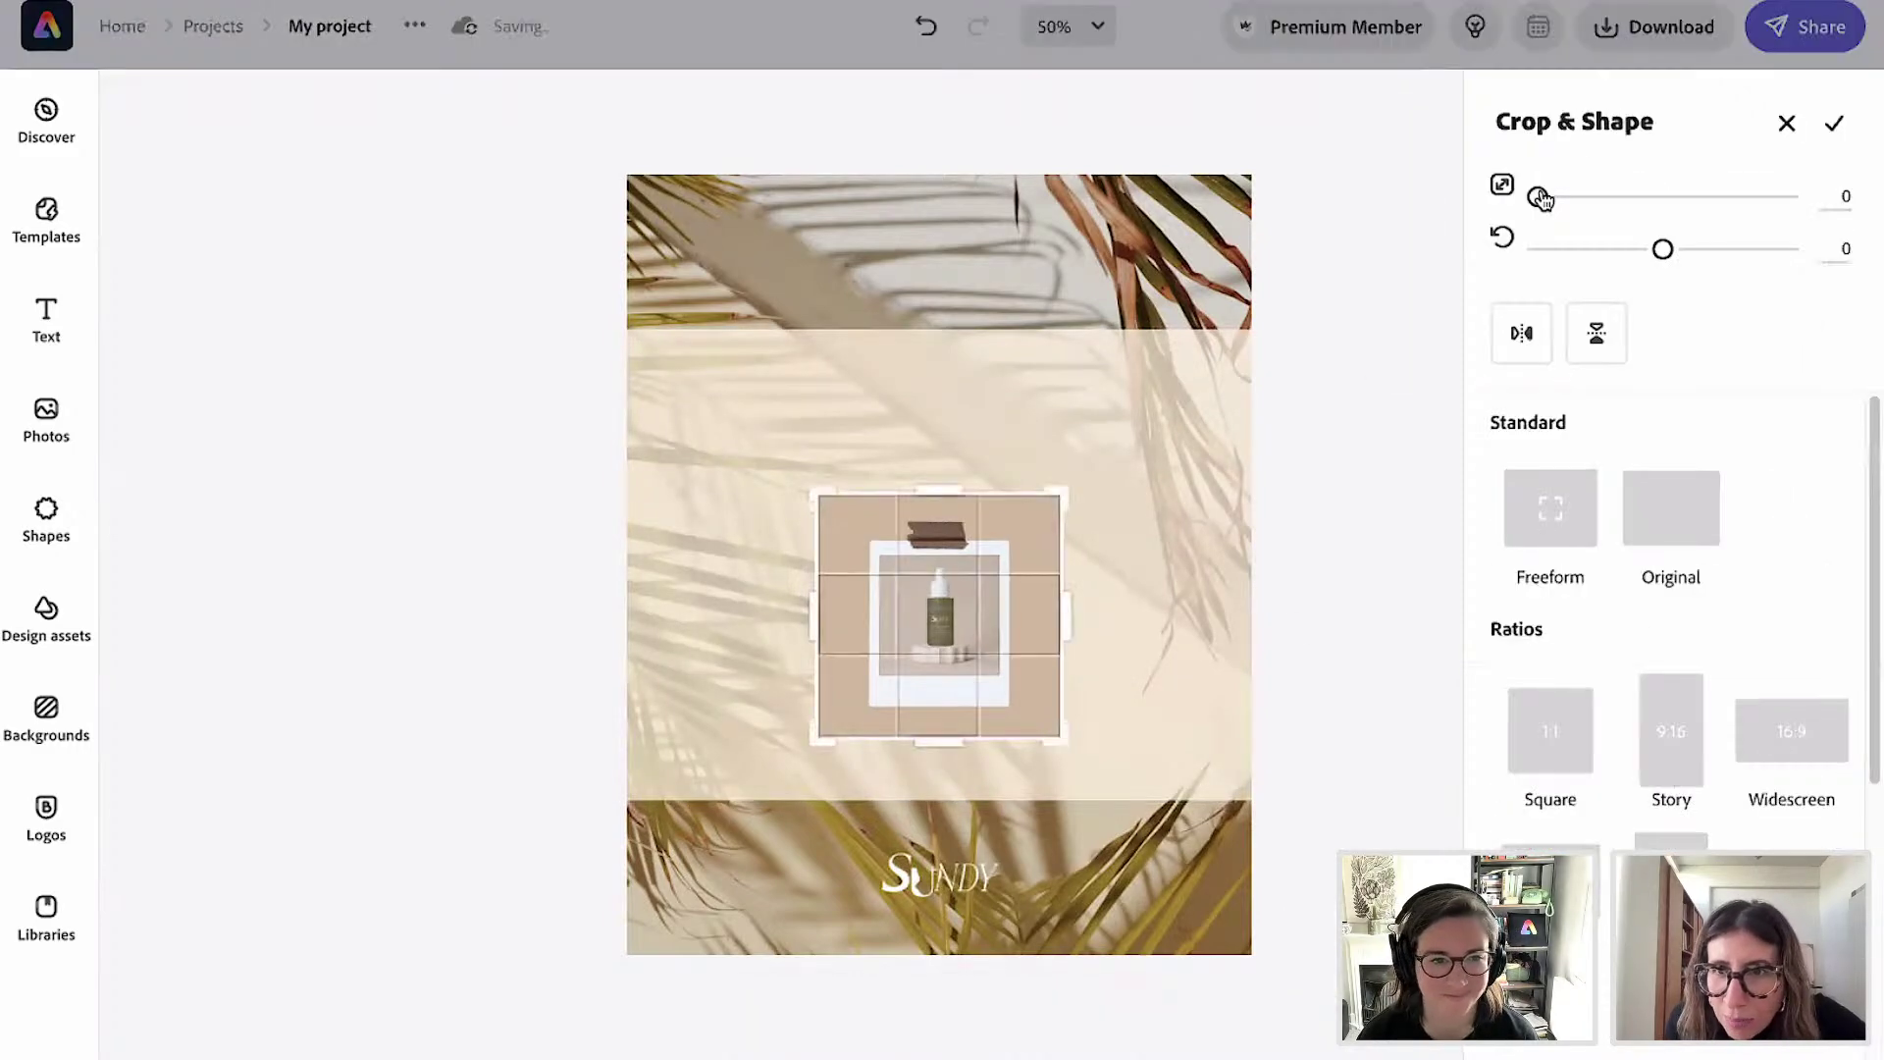
{"action": "left_click_drag", "start_coordinate": [1543, 200], "coordinate": [1543, 199]}
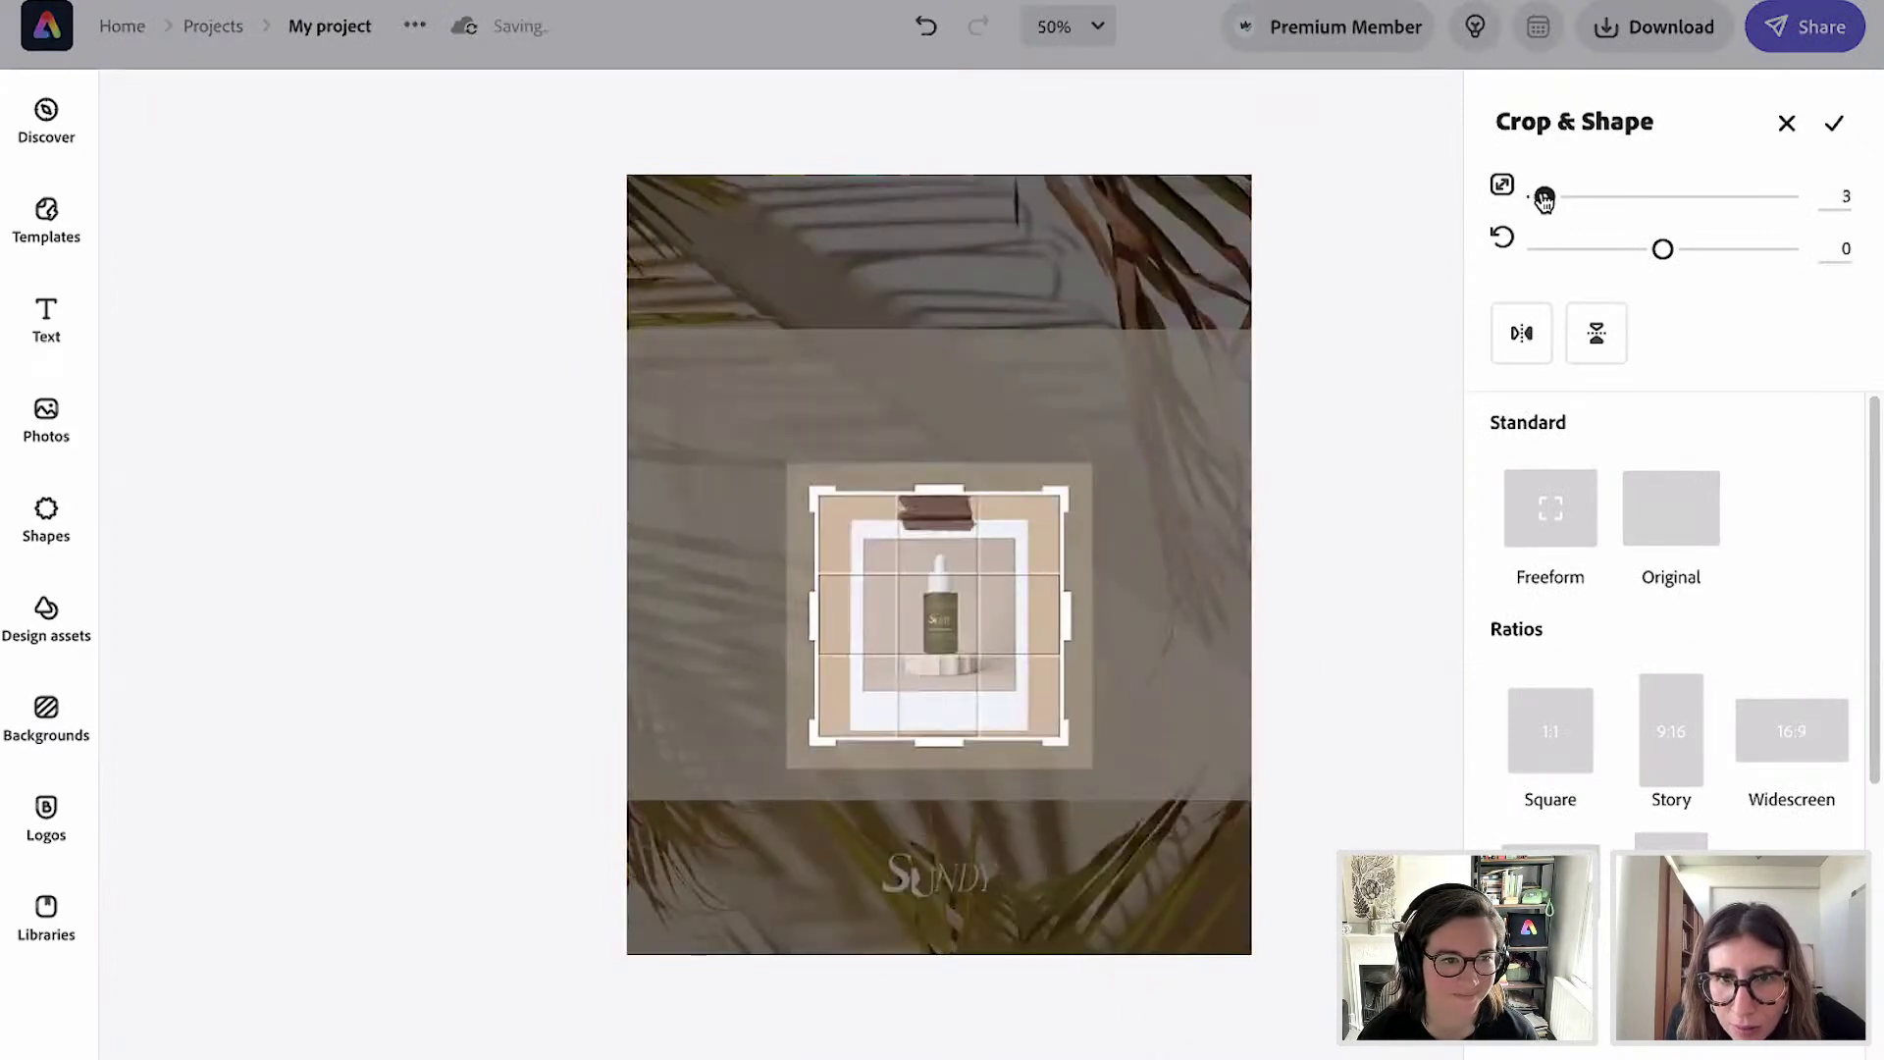
{"action": "left_click", "coordinate": [1358, 493]}
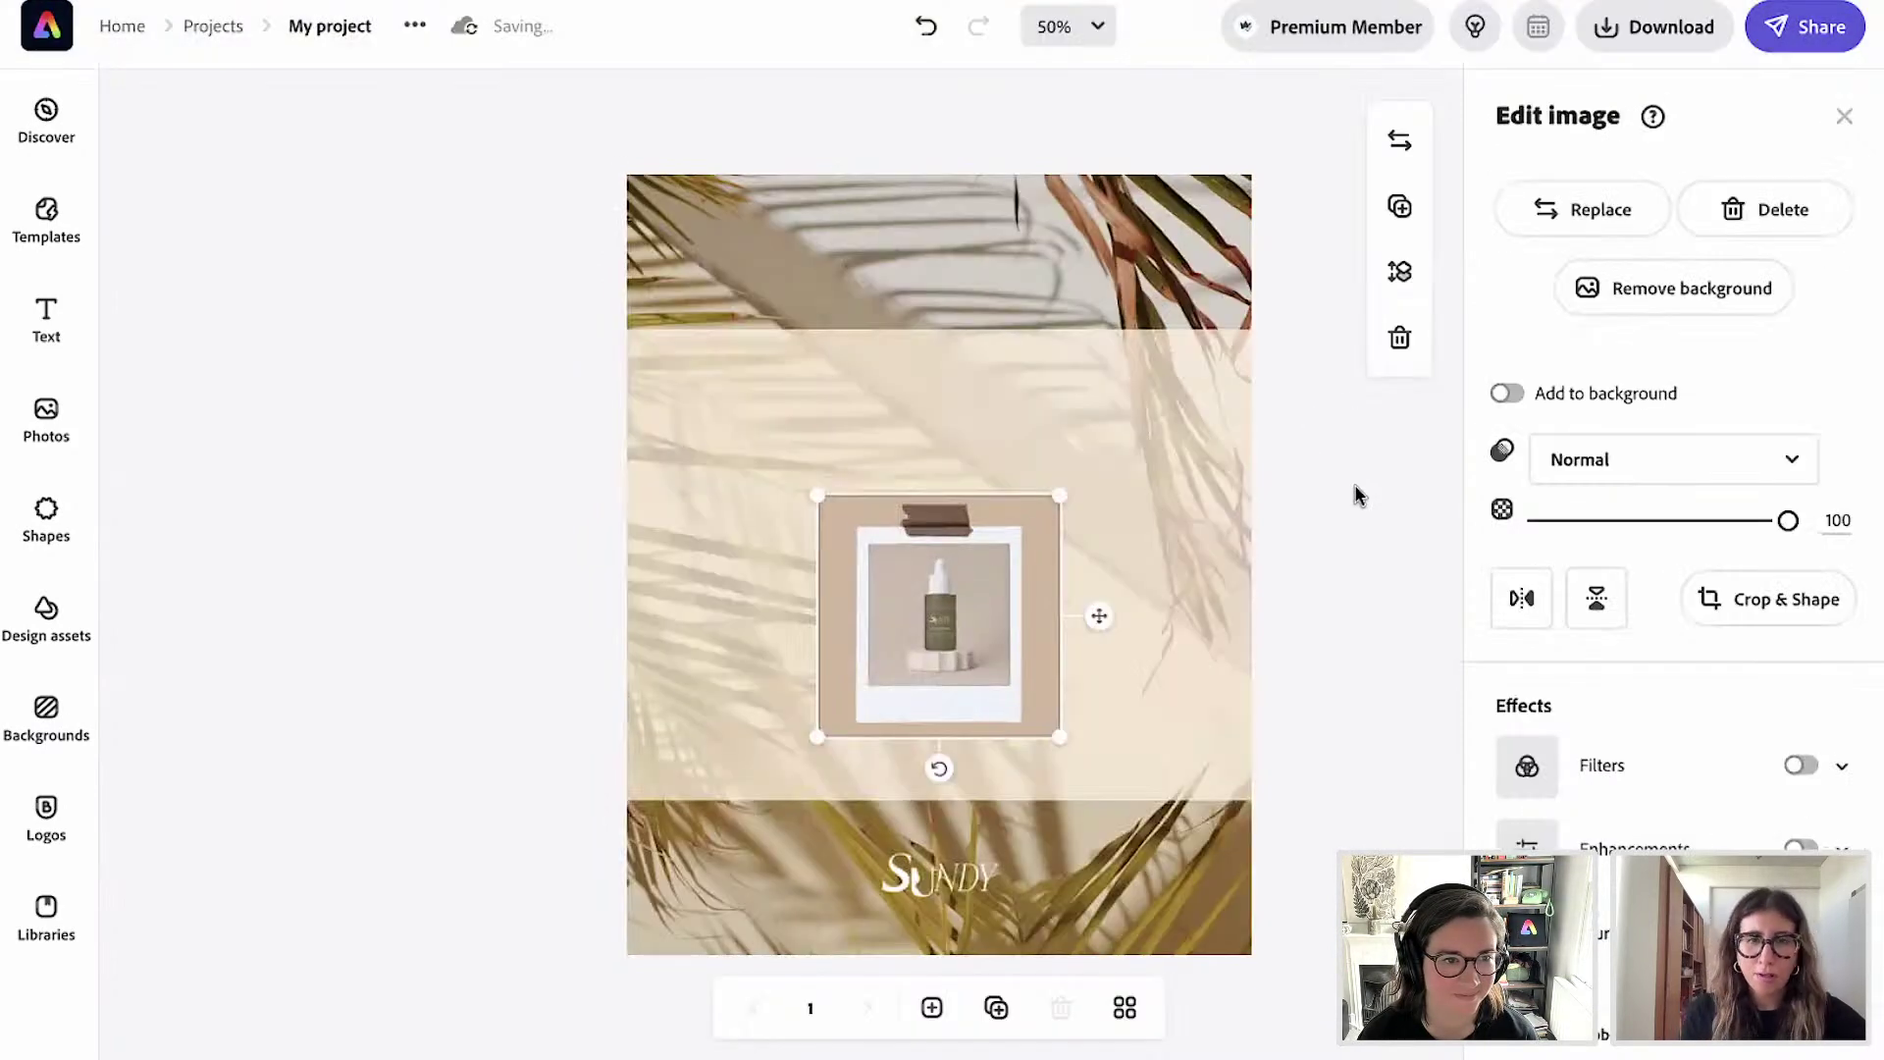
Add a text box in the Sundy brand font Syne Bold reading "NOURISH YOURSELF".
{"action": "left_click", "coordinate": [44, 312]}
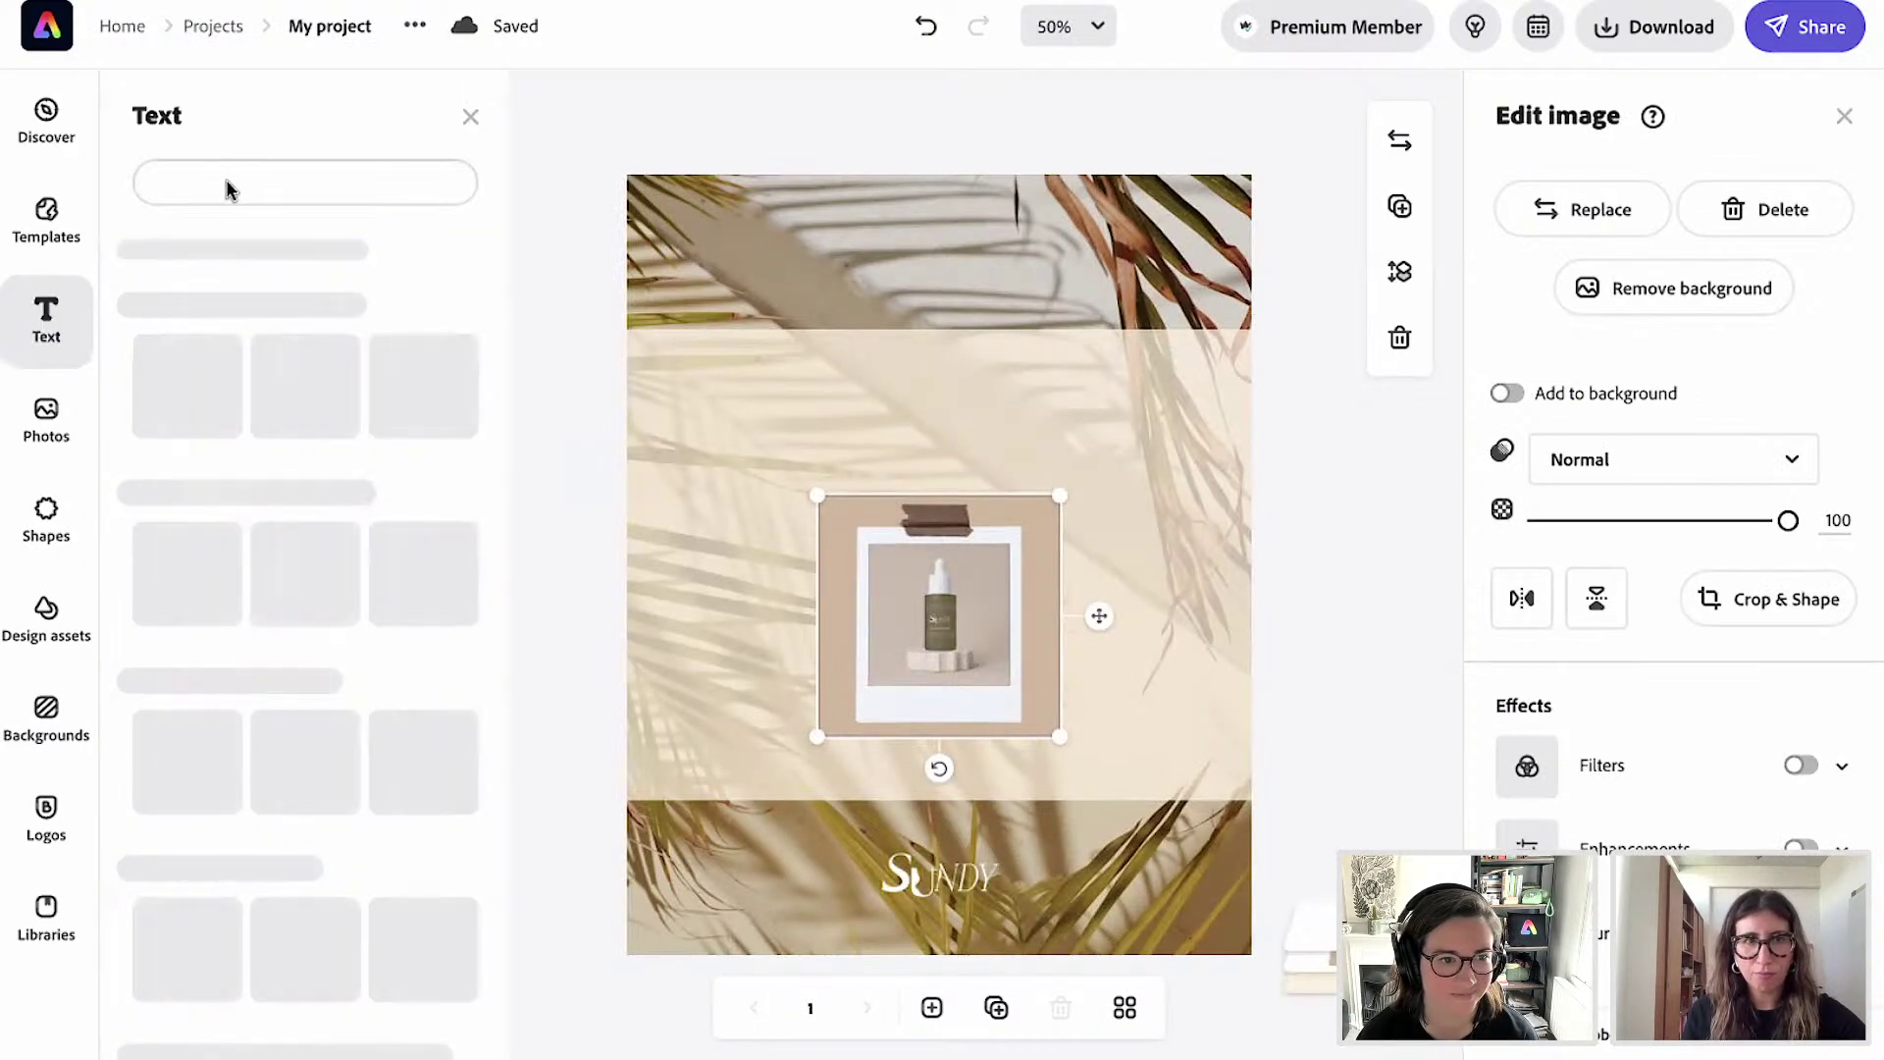
{"action": "left_click", "coordinate": [319, 186]}
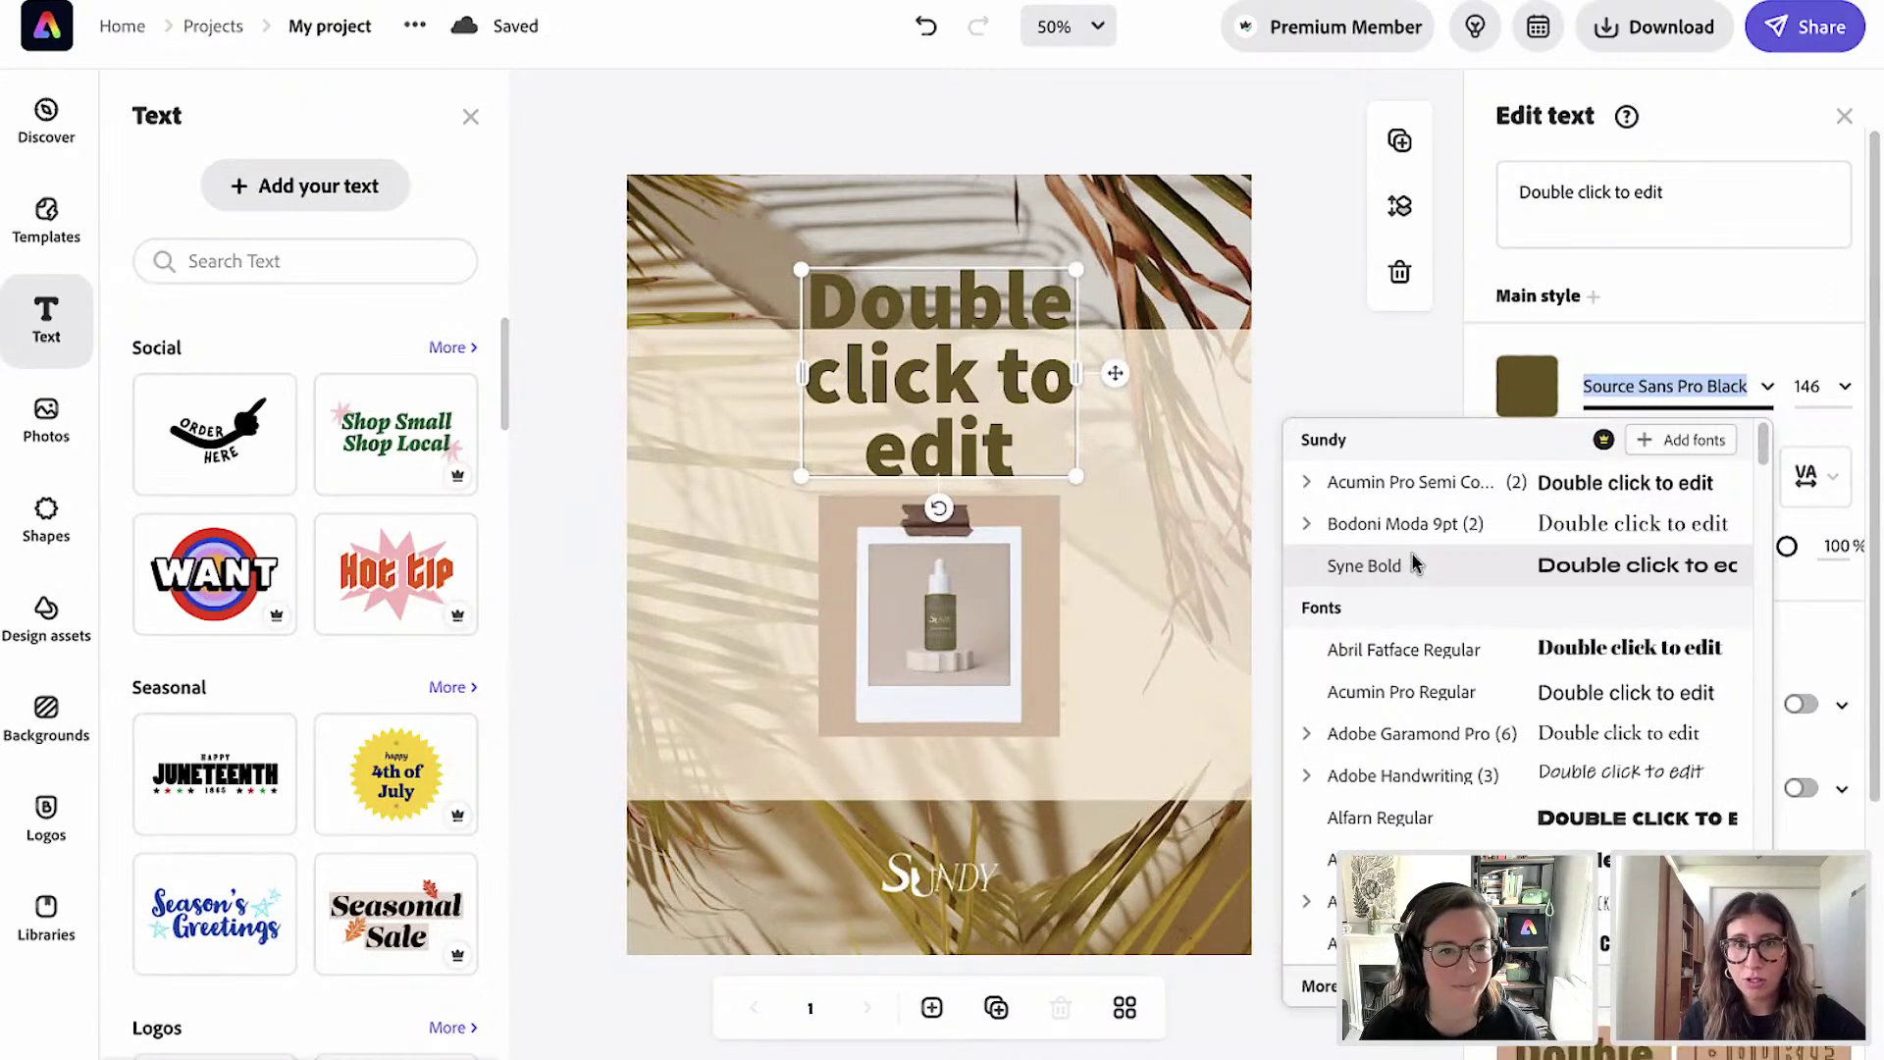
{"action": "left_click", "coordinate": [1416, 562]}
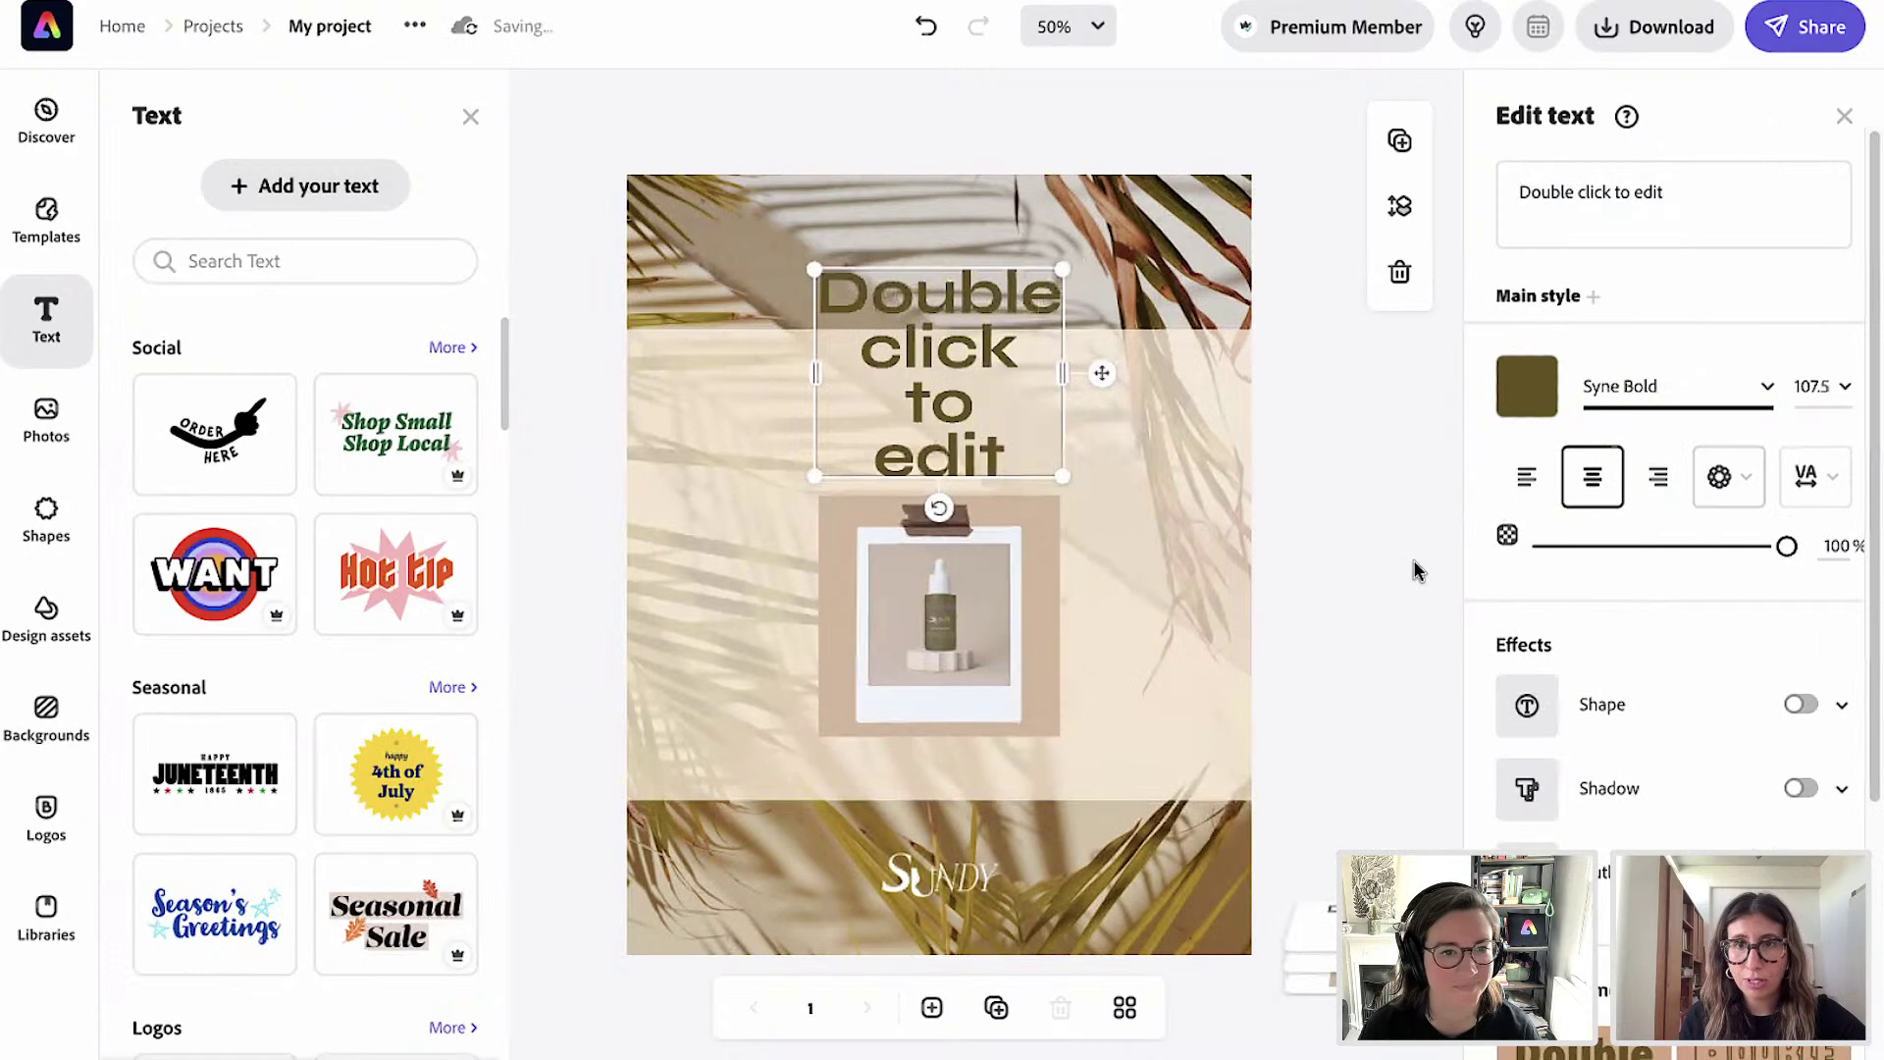
{"action": "left_click", "coordinate": [1528, 193]}
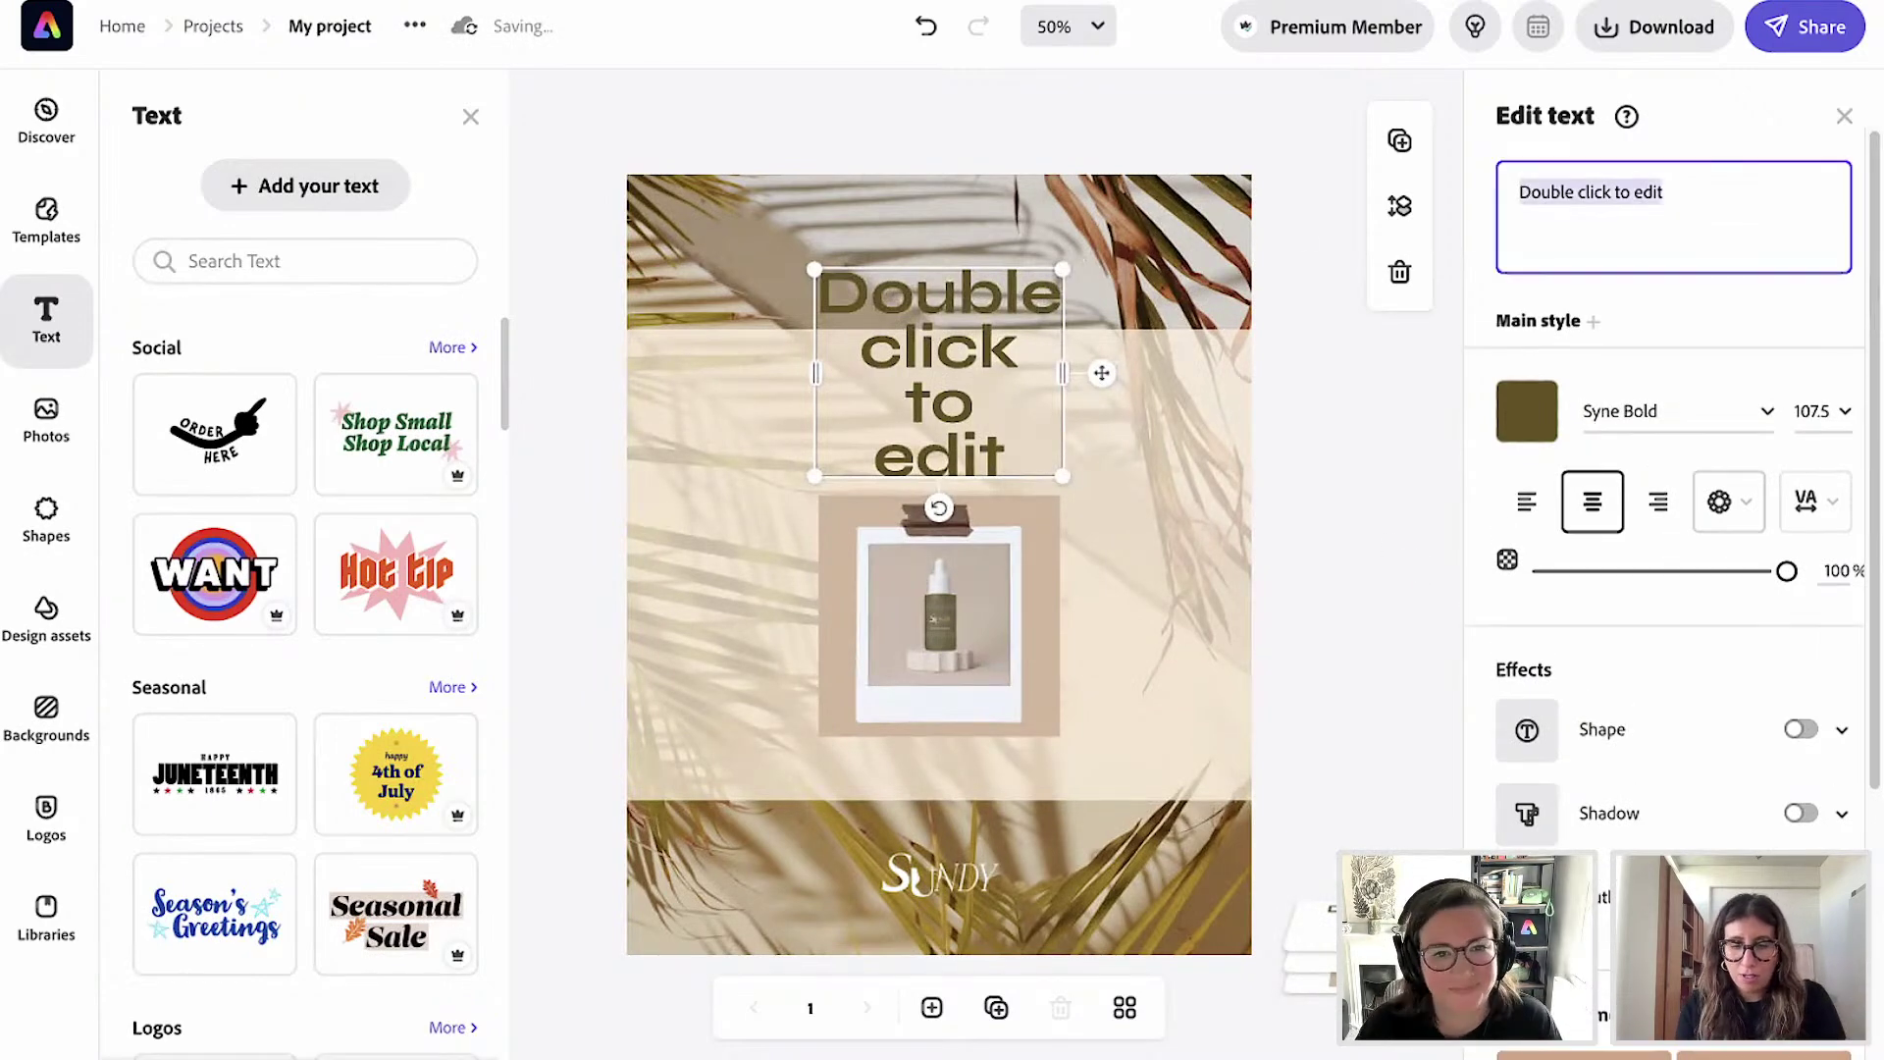
{"action": "type", "text": "NOURISH "}
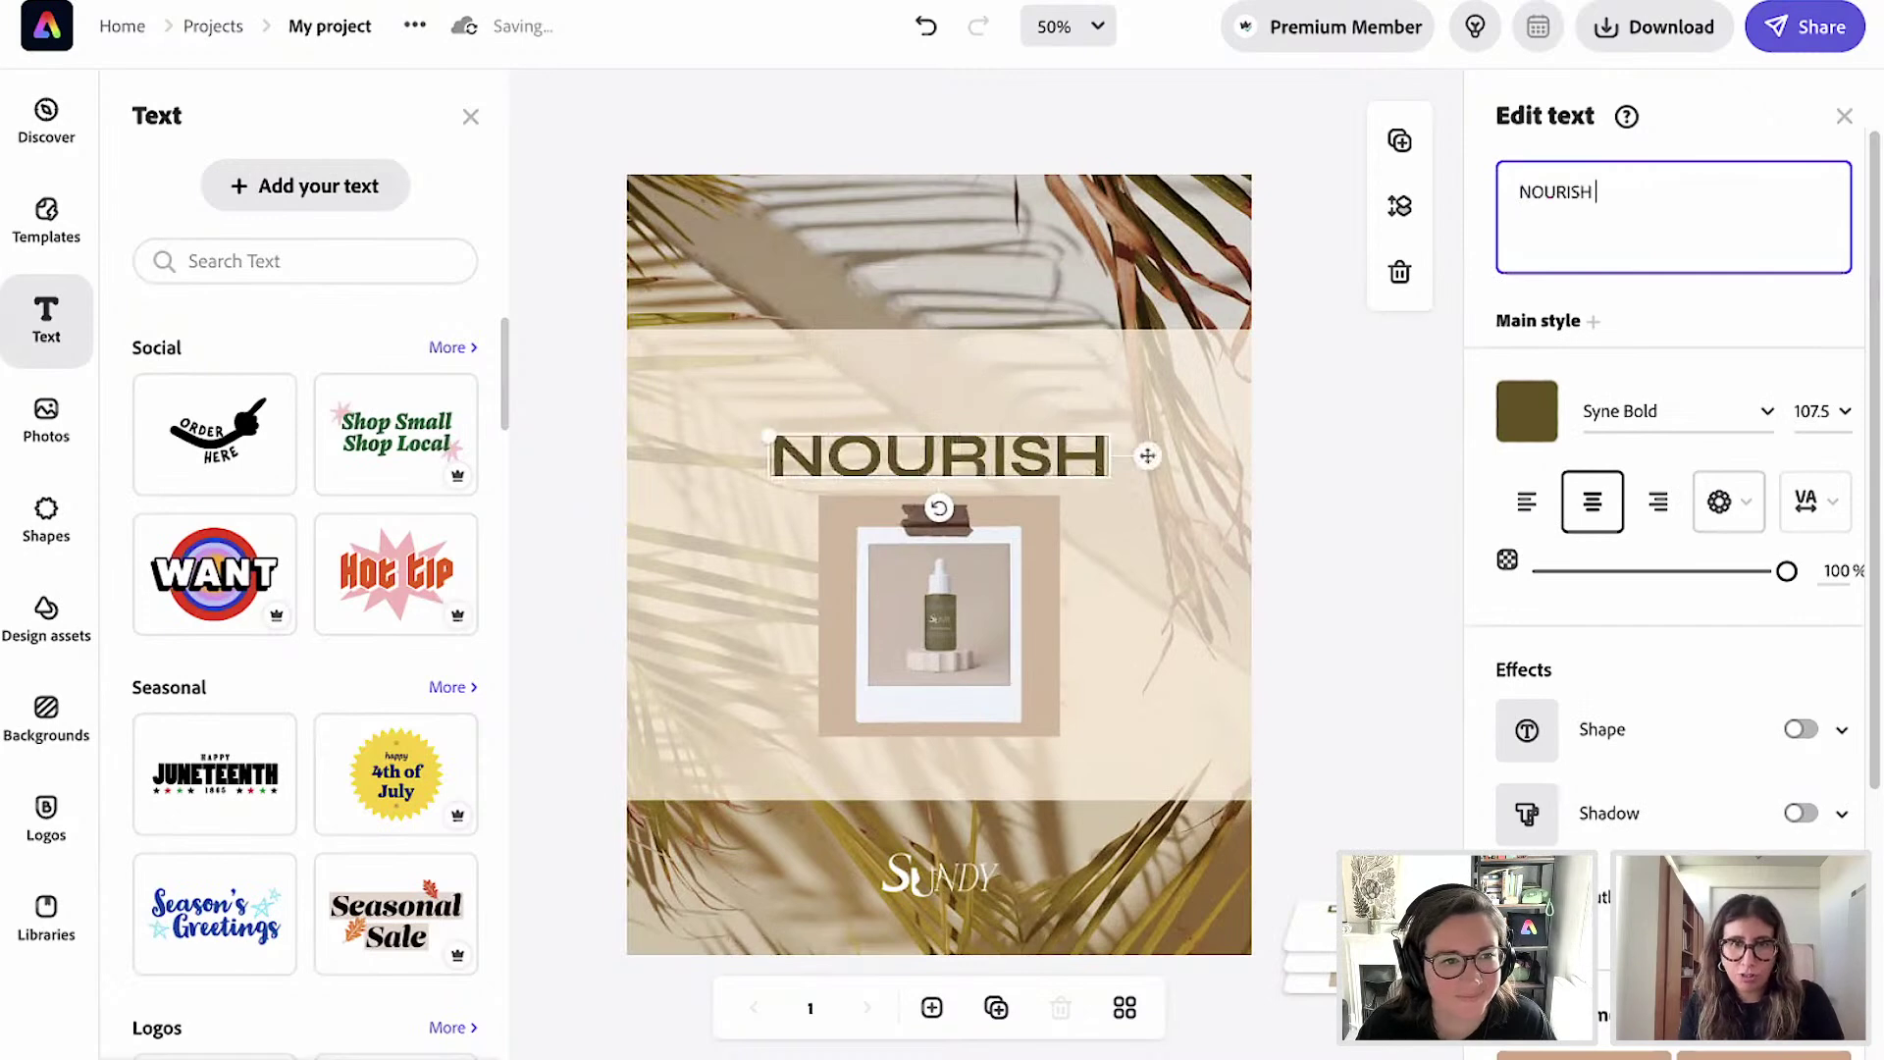
{"action": "type", "text": "YOUR"}
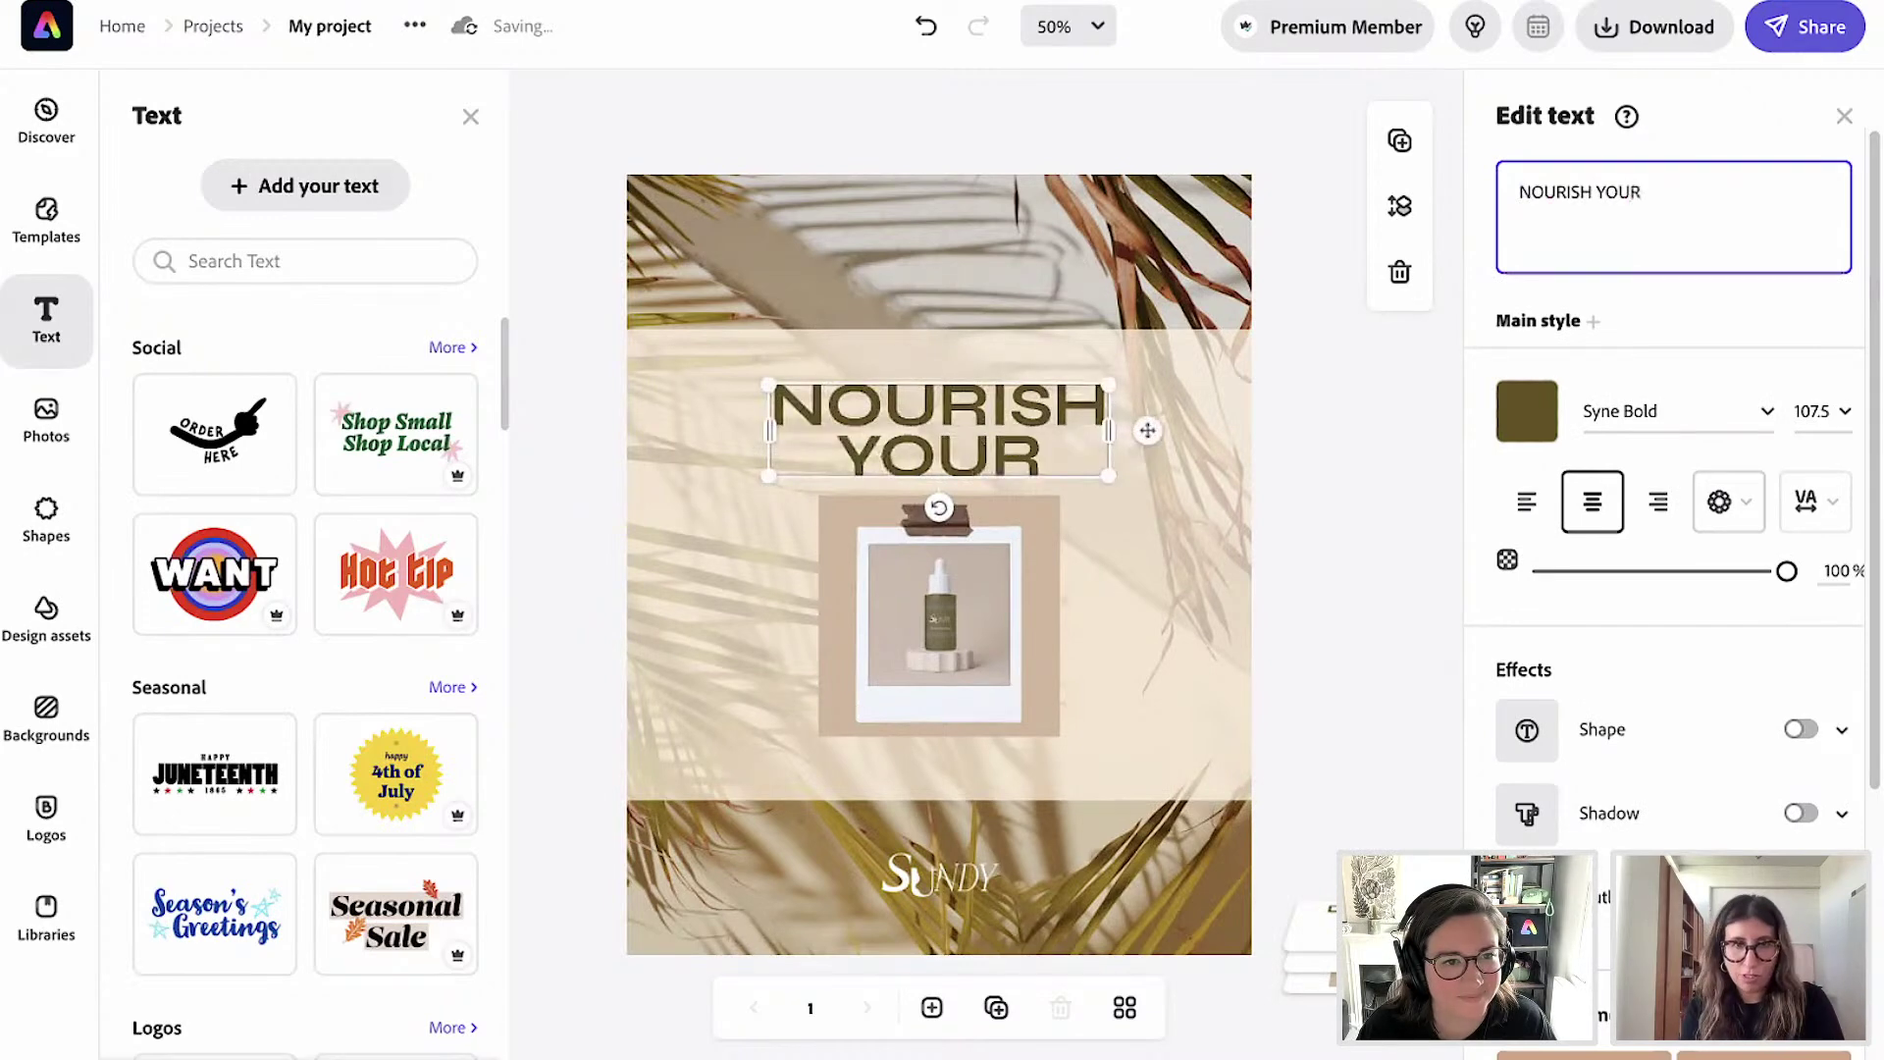
{"action": "type", "text": "SELF"}
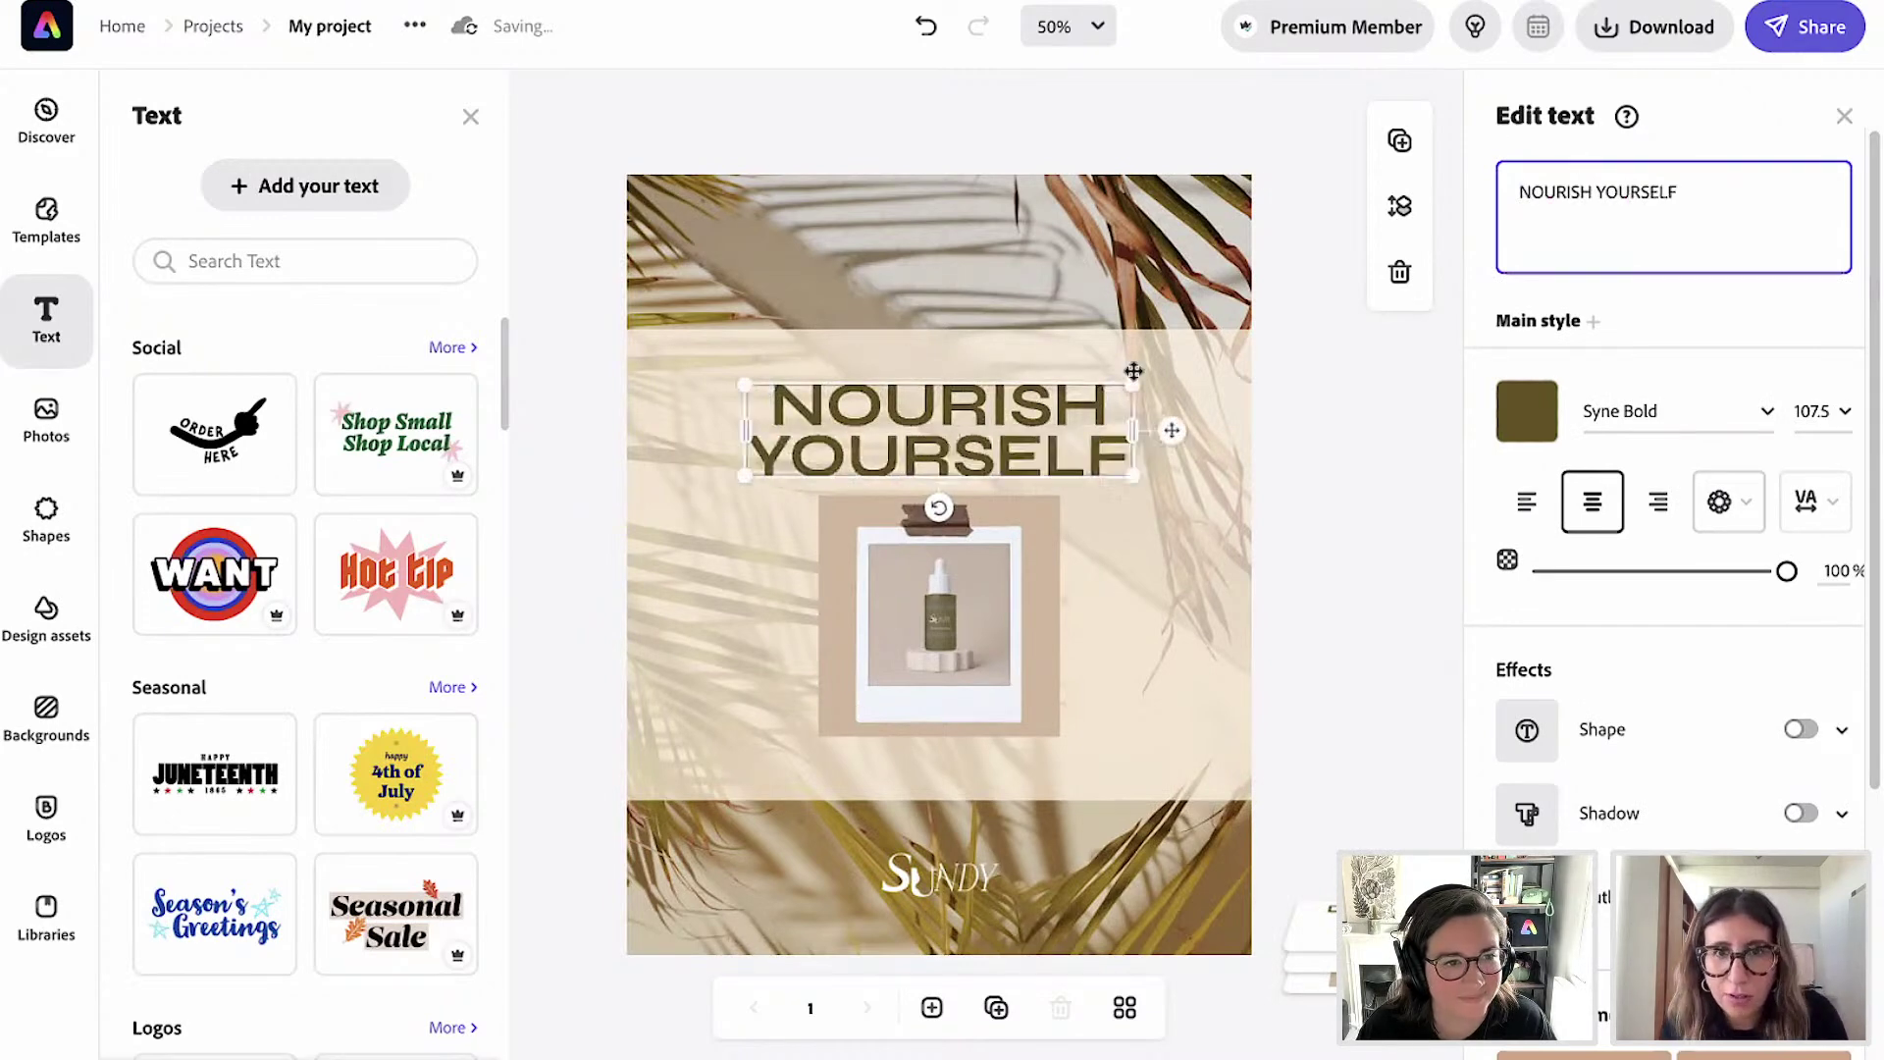
Position the headline between the band's upper edge and the bottle image, shrink it slightly to size 105.8 and deselect it.
{"action": "left_click_drag", "start_coordinate": [1022, 419], "coordinate": [1021, 419]}
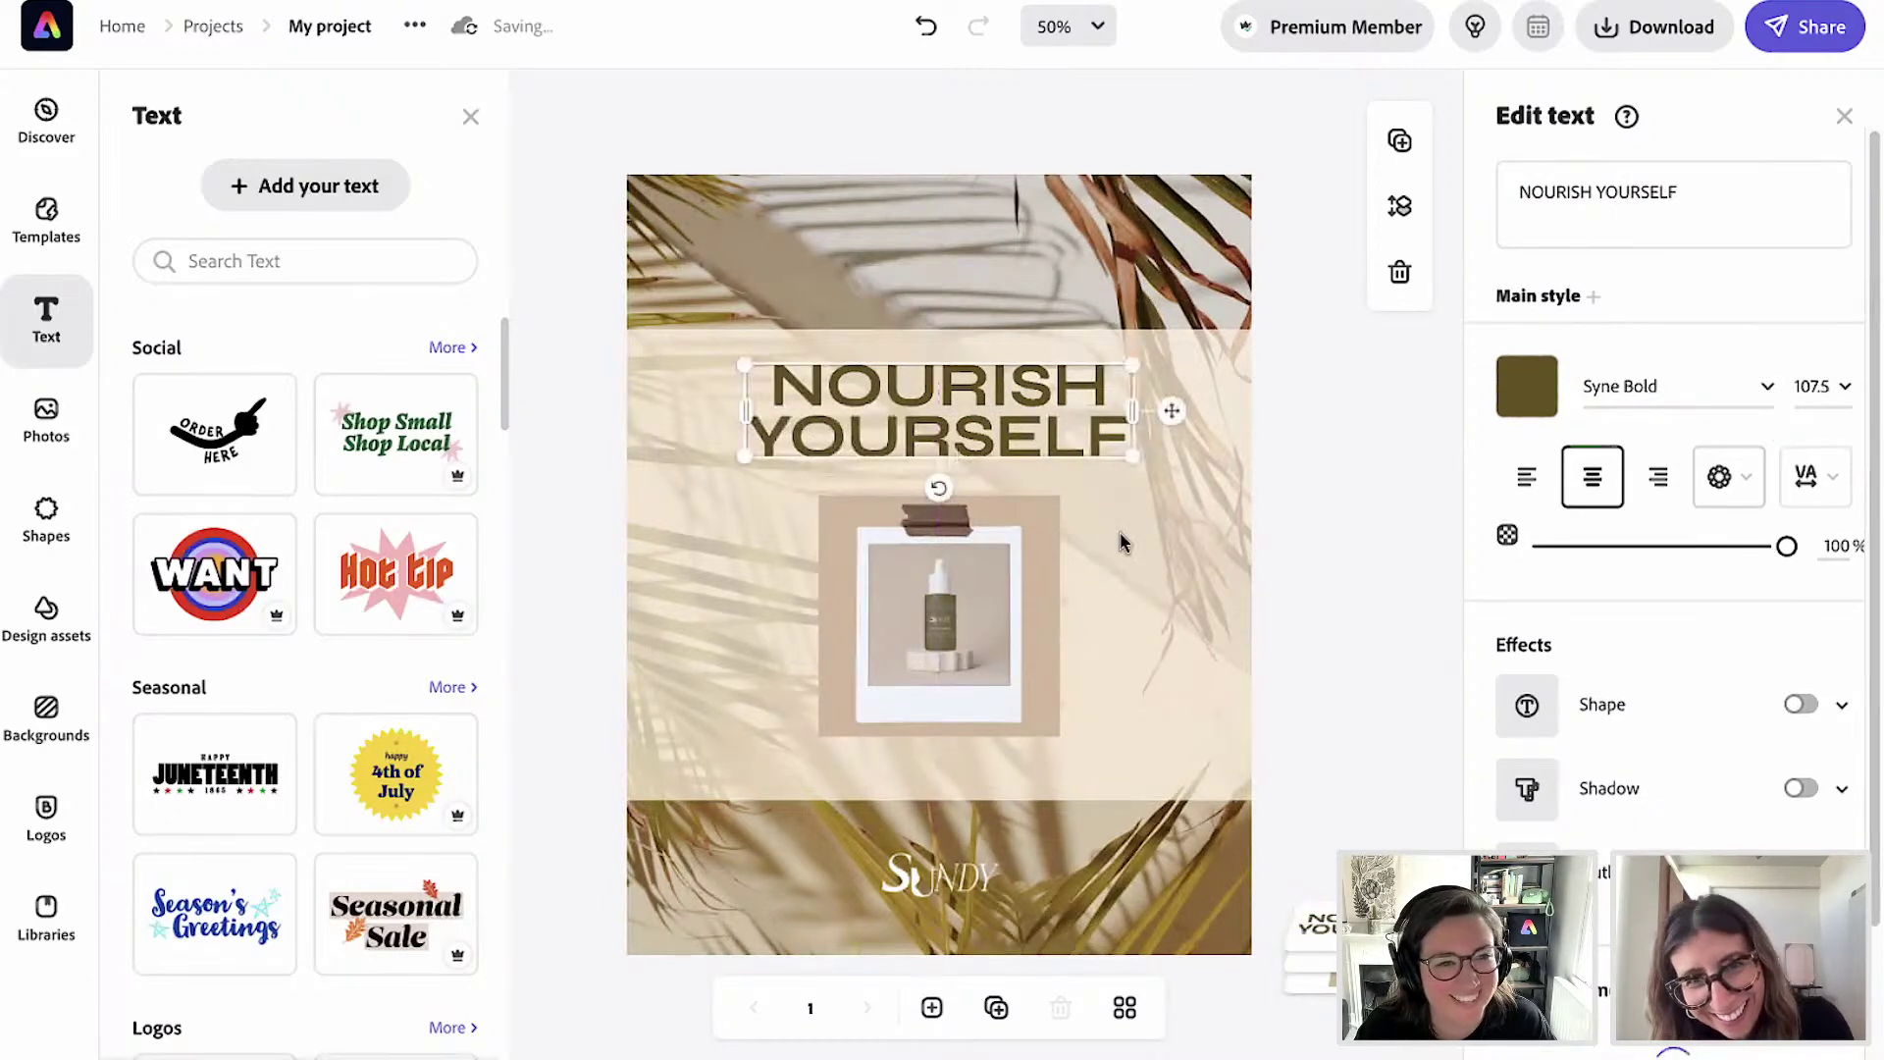
{"action": "mouse_move", "coordinate": [1130, 457]}
{"action": "left_mouse_down"}
{"action": "mouse_move", "coordinate": [1068, 443]}
{"action": "mouse_move", "coordinate": [1129, 459]}
{"action": "left_mouse_up"}
{"action": "left_click_drag", "start_coordinate": [1020, 435], "coordinate": [1020, 440]}
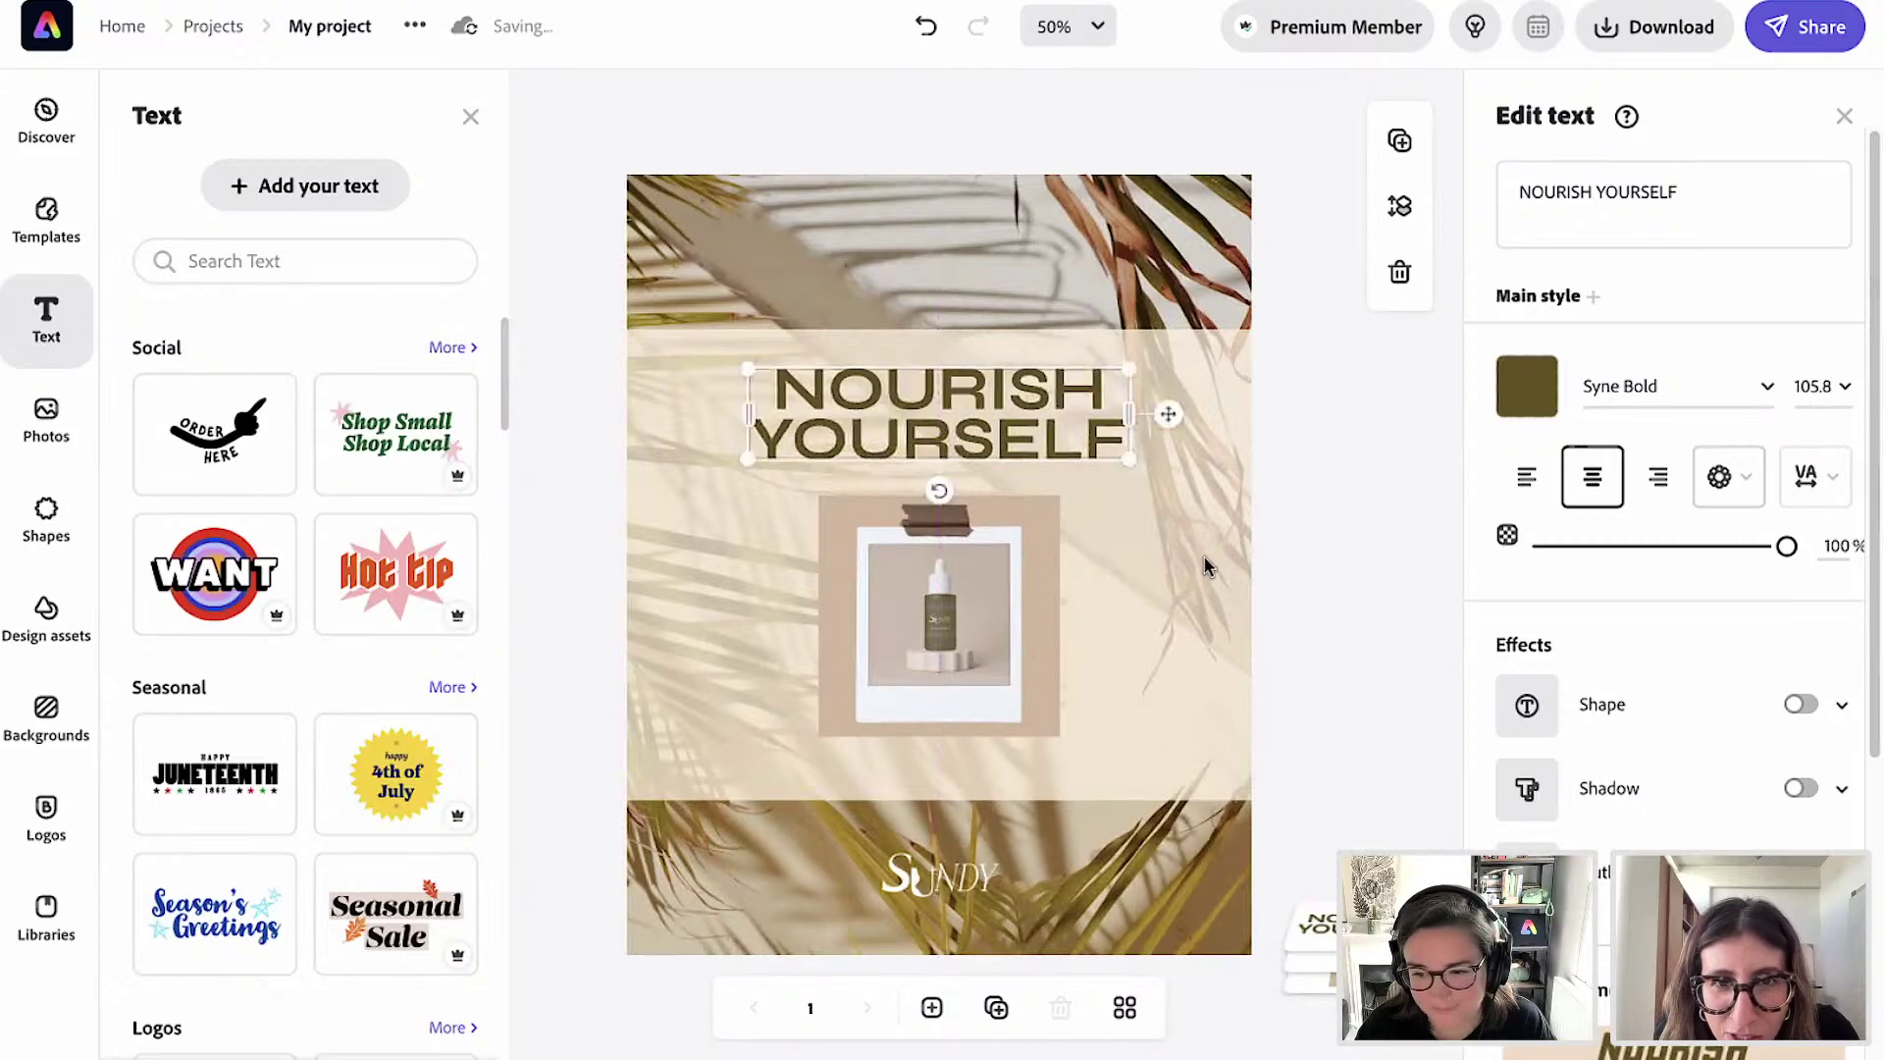
{"action": "left_click", "coordinate": [1244, 581]}
{"action": "left_click", "coordinate": [1281, 591]}
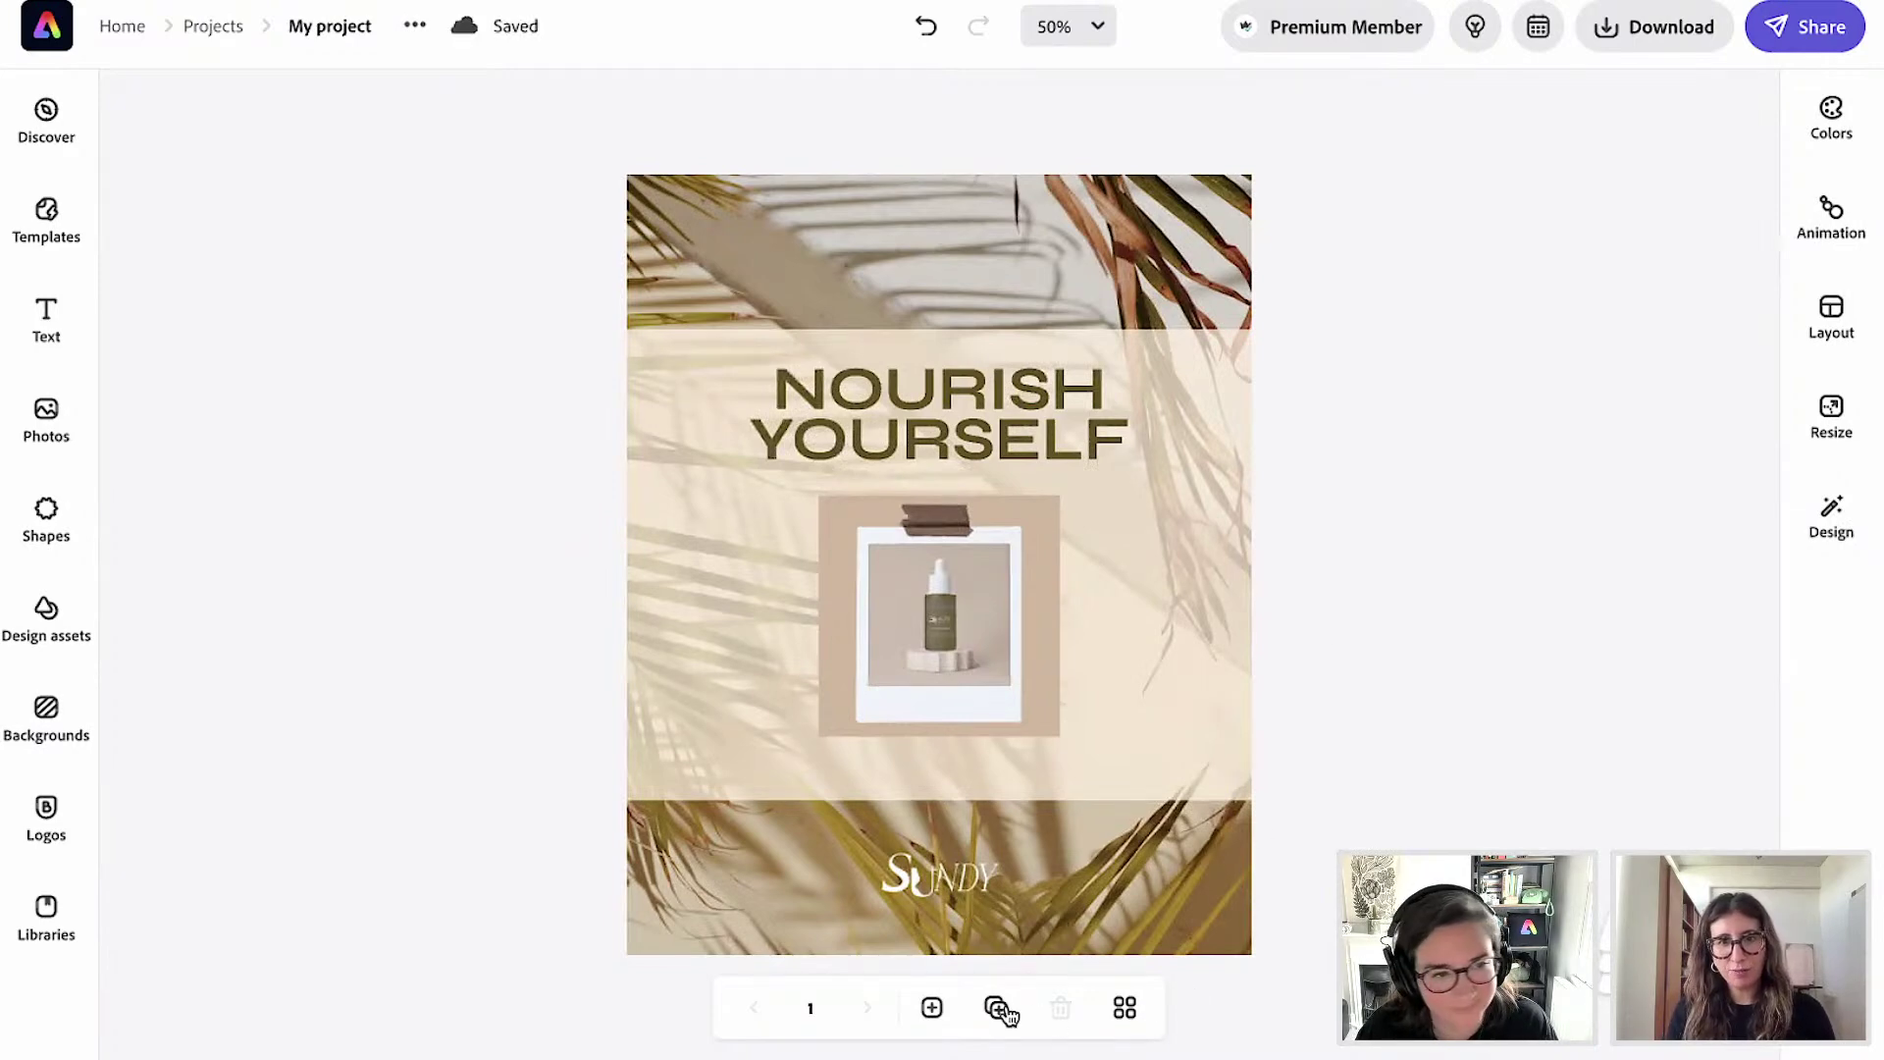
Add a second page the same size as this one, review both pages in the grid overview and reopen page 2.
{"action": "left_click", "coordinate": [933, 1009]}
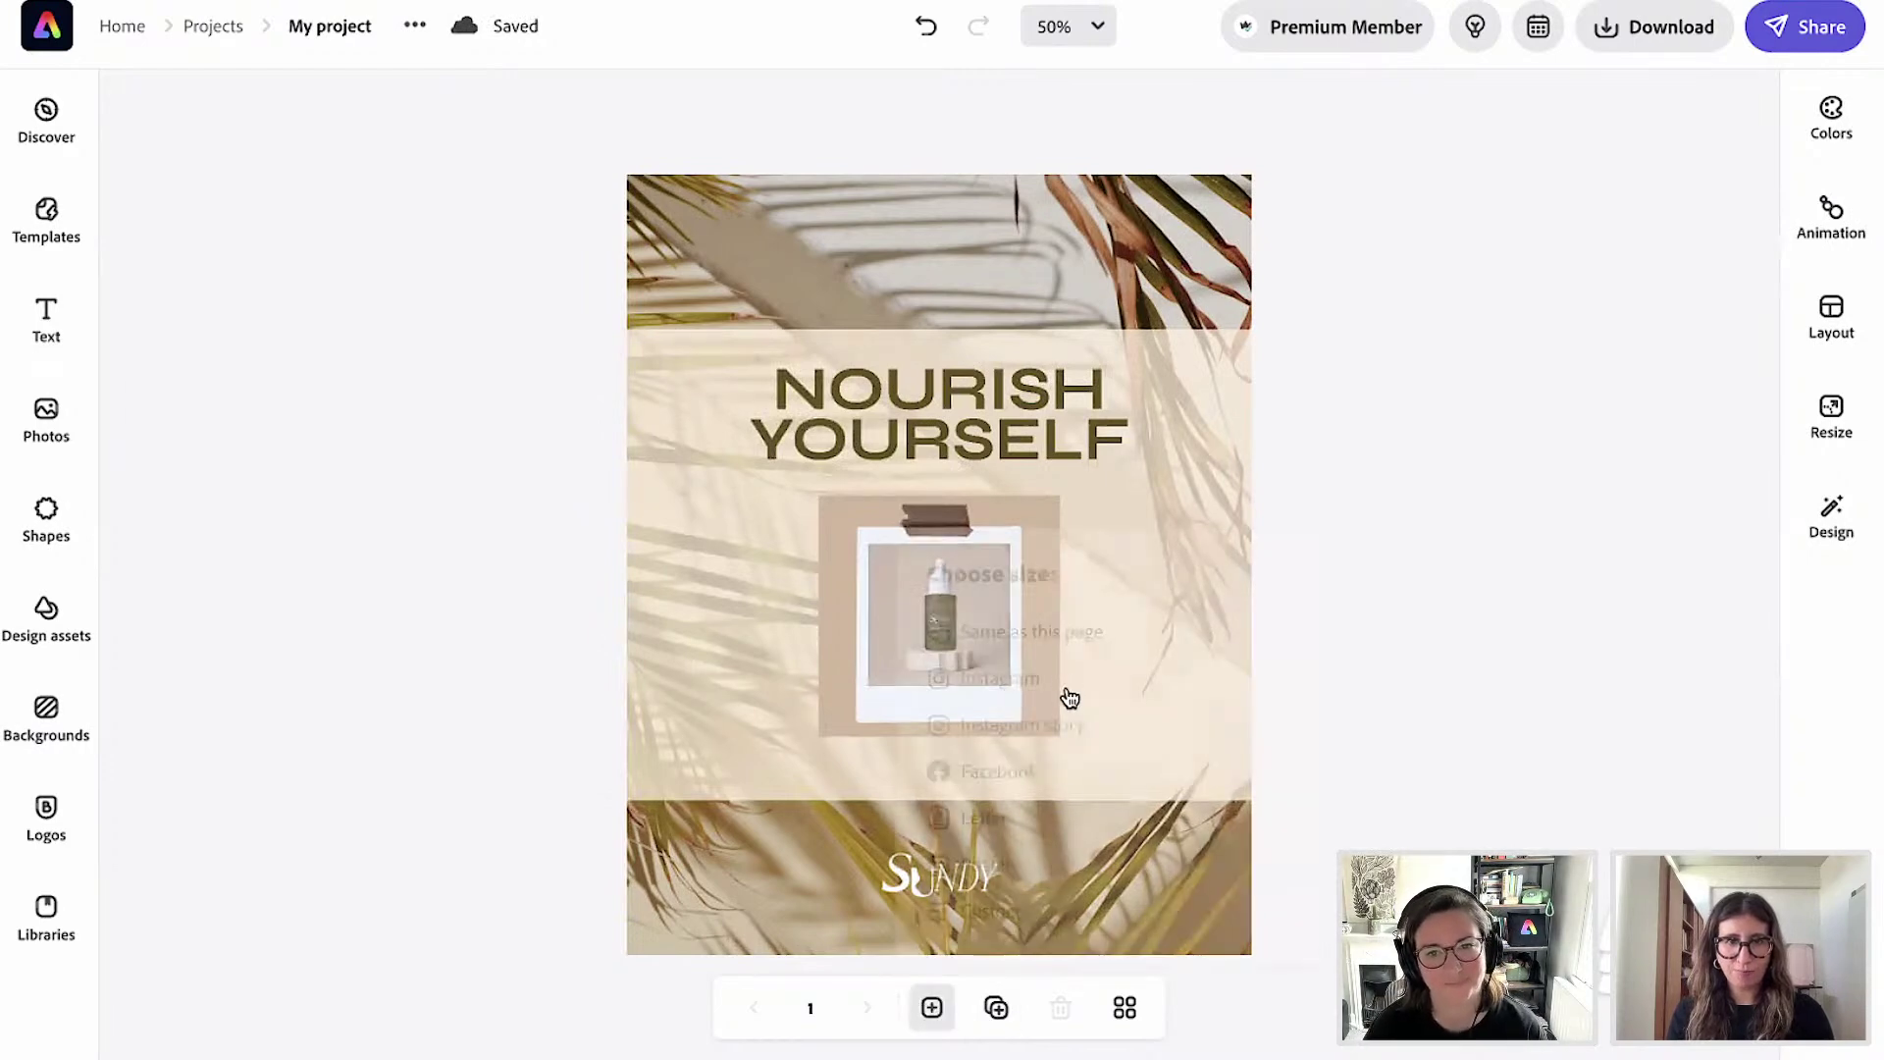
{"action": "left_click", "coordinate": [1063, 629]}
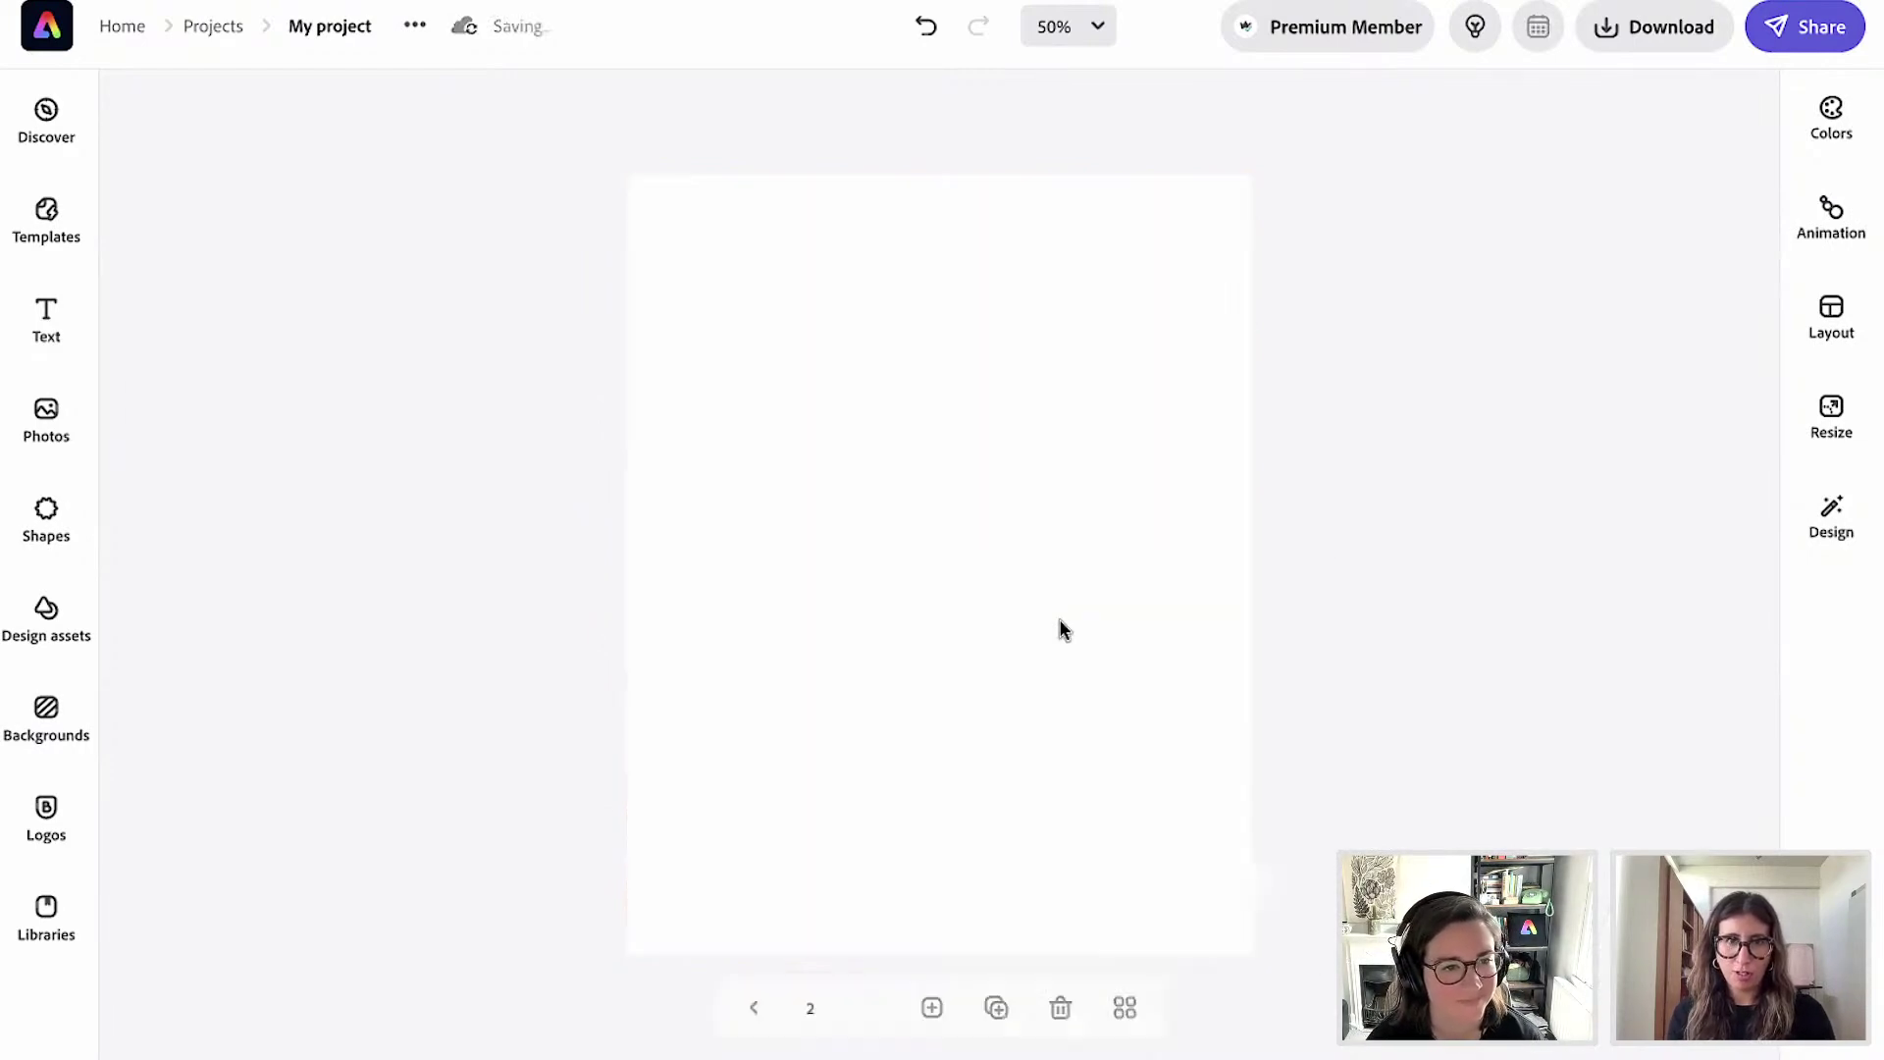
{"action": "left_click", "coordinate": [1127, 1011]}
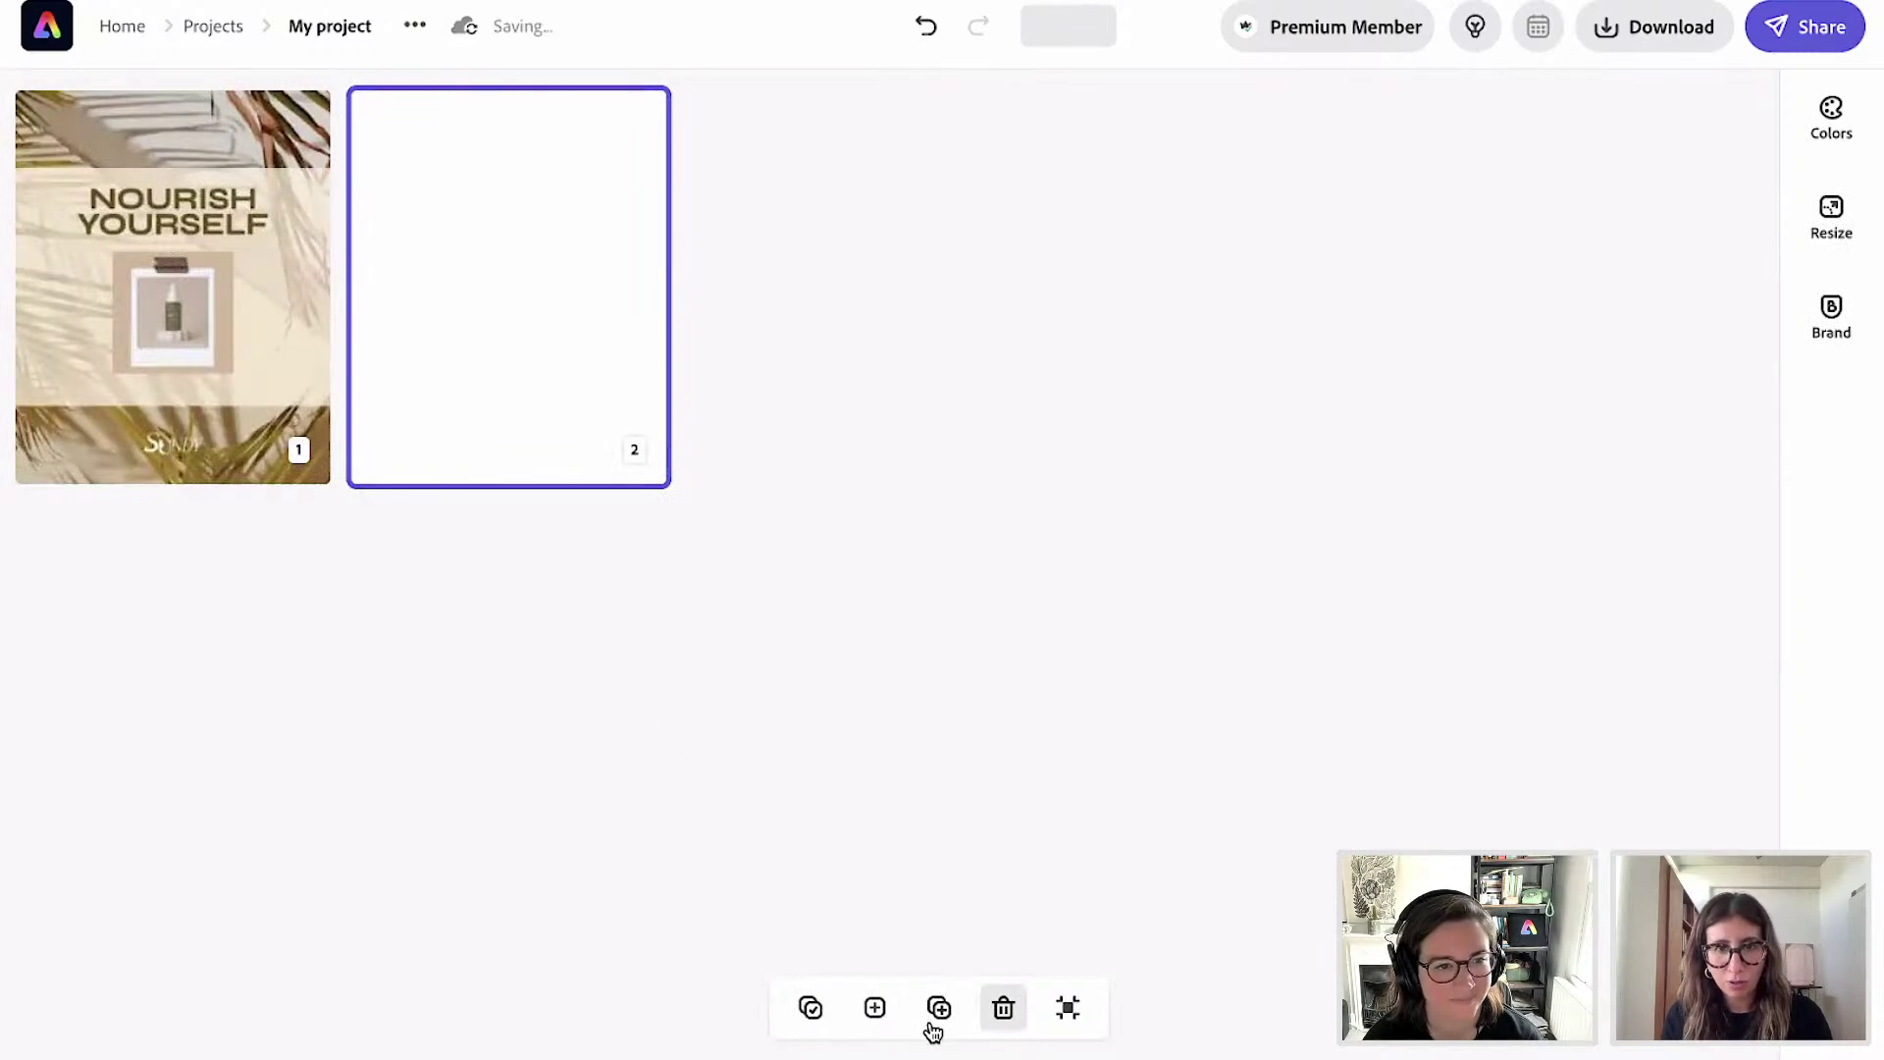
{"action": "left_click", "coordinate": [812, 1011]}
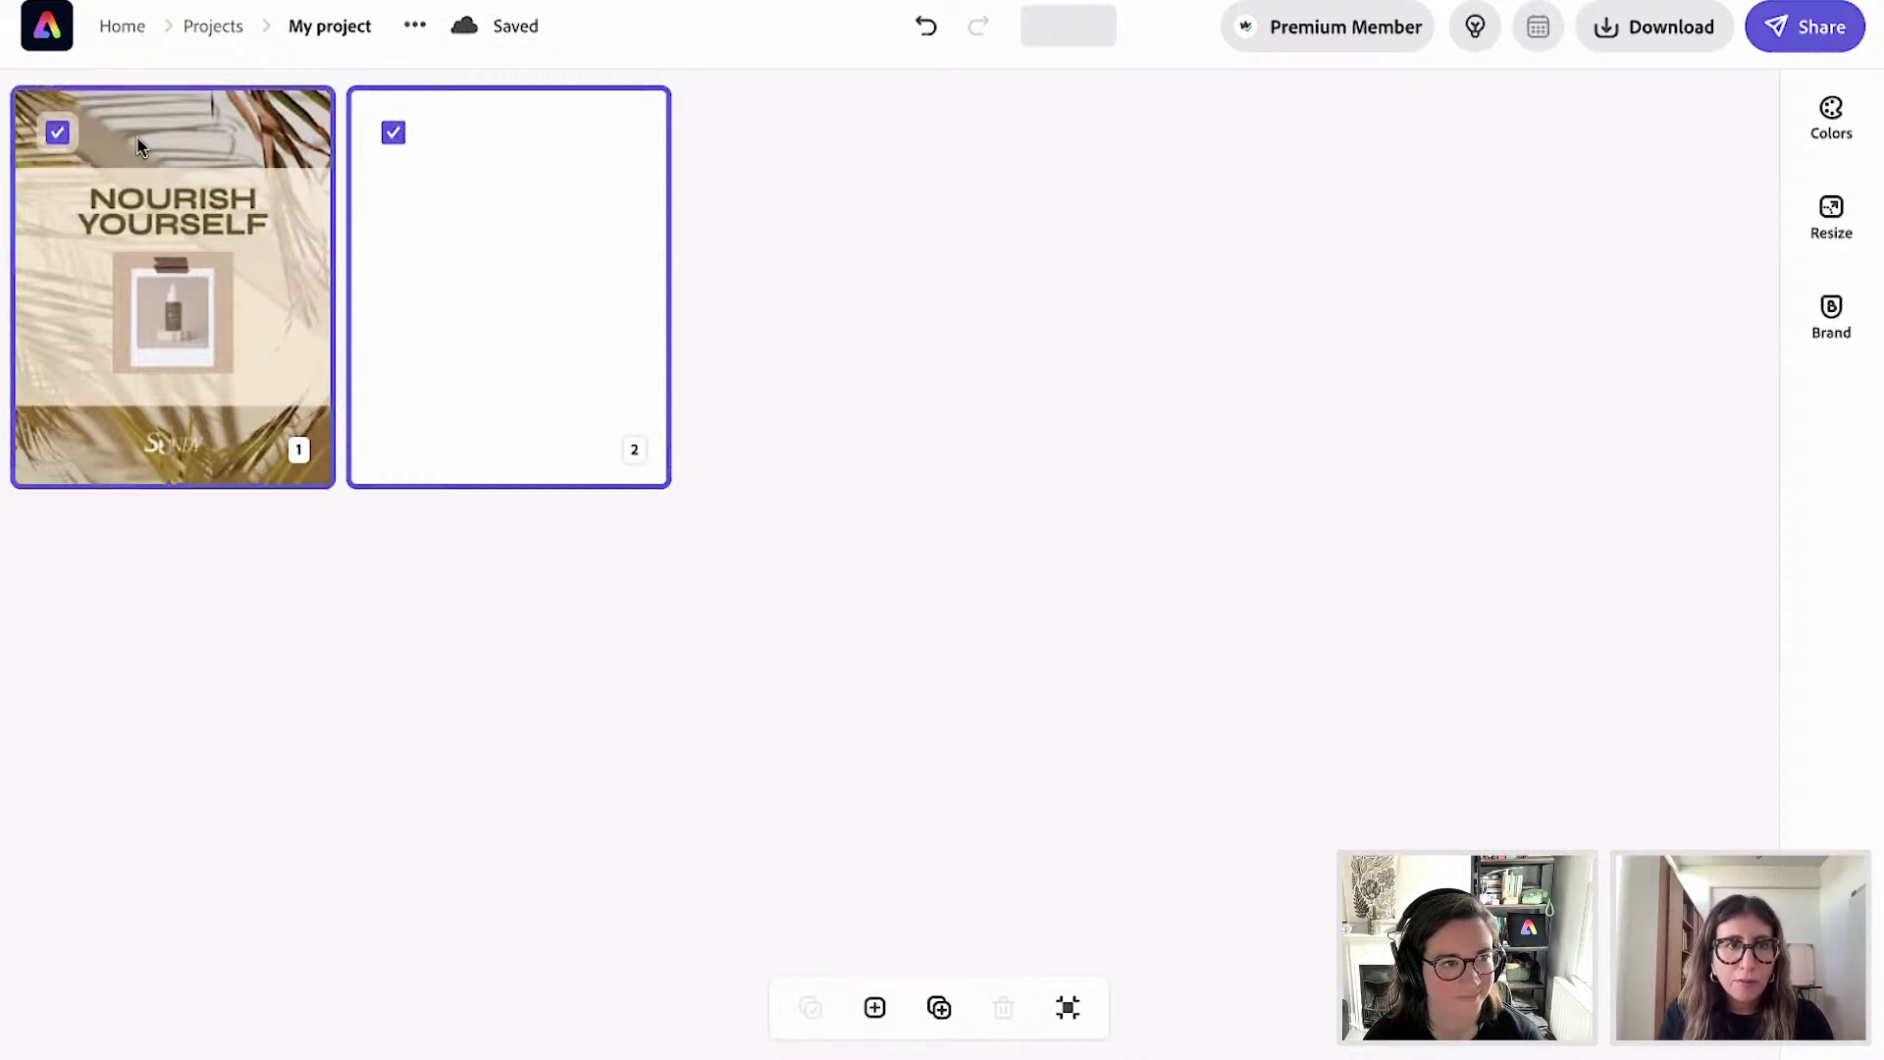
{"action": "left_click", "coordinate": [34, 137]}
{"action": "double_click", "coordinate": [552, 265]}
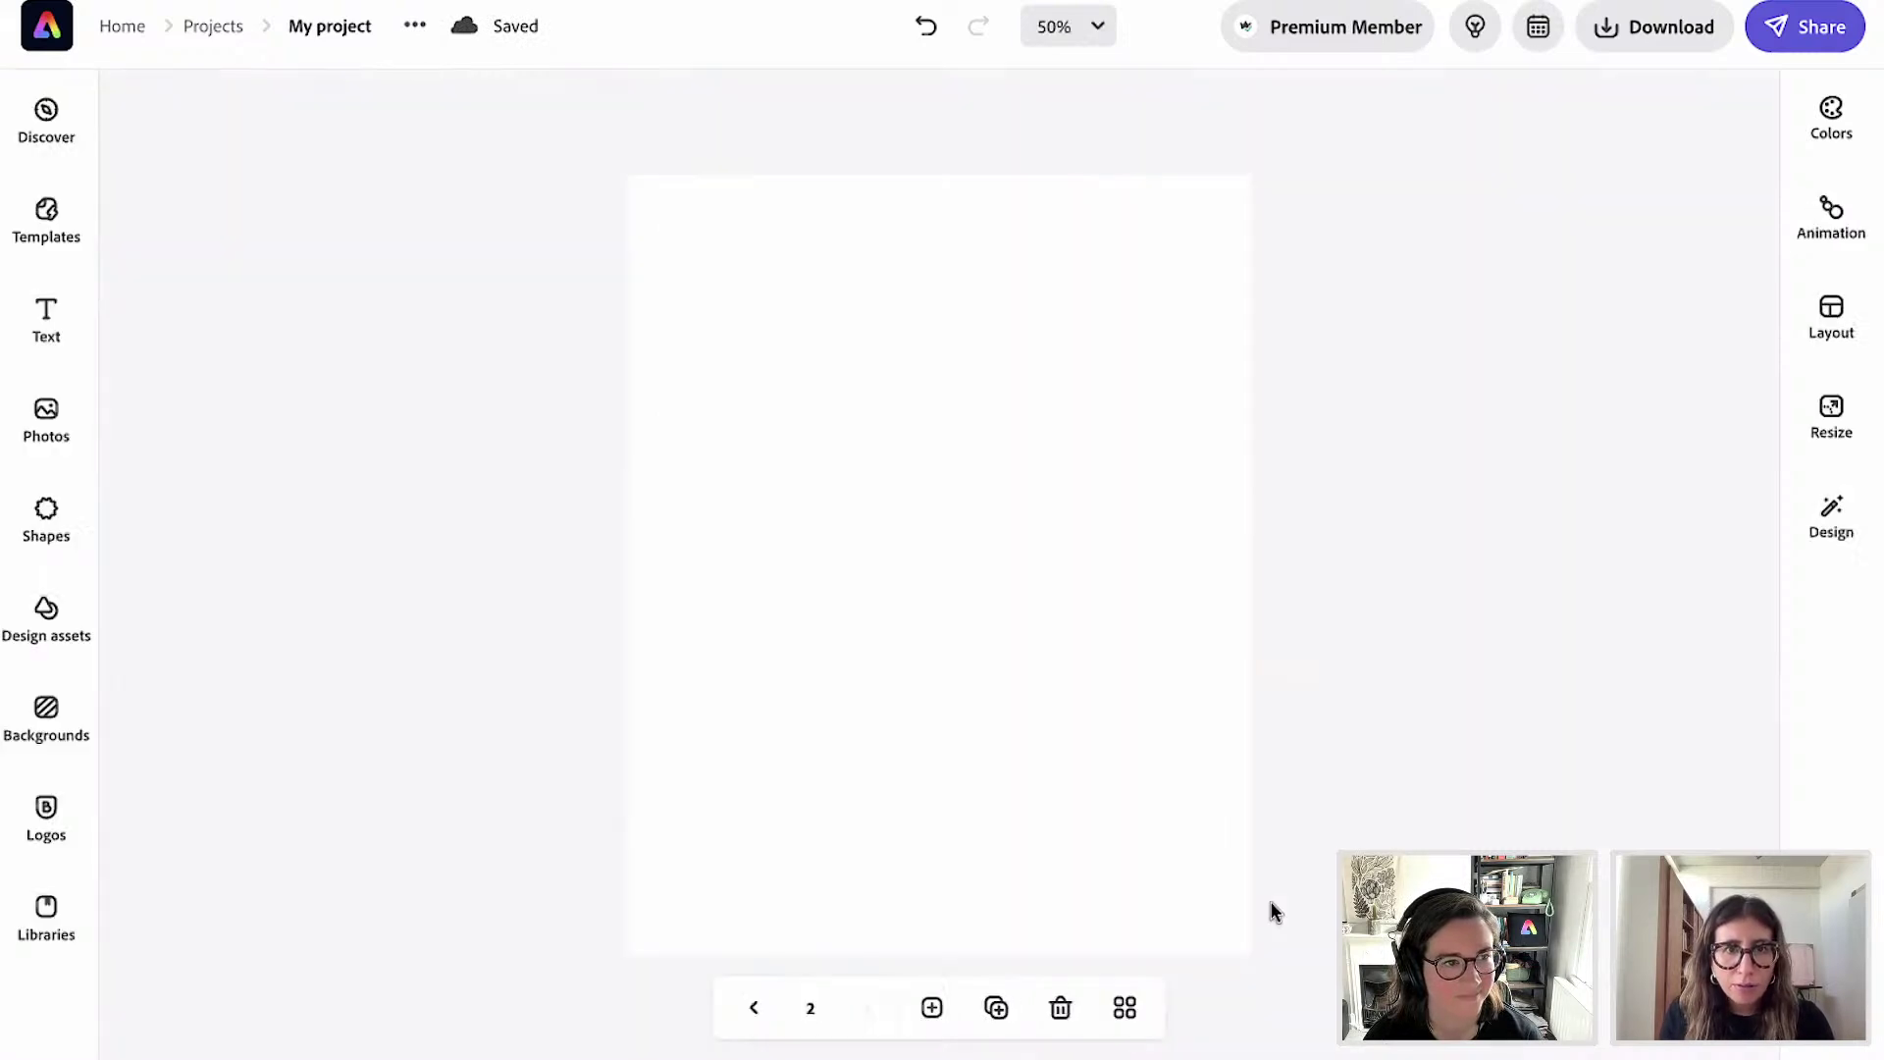
Insert the photo of the woman with the dropper from the "Sundy - Adobe Live" library on page 2, enlarge it and center it.
{"action": "left_click", "coordinate": [49, 930]}
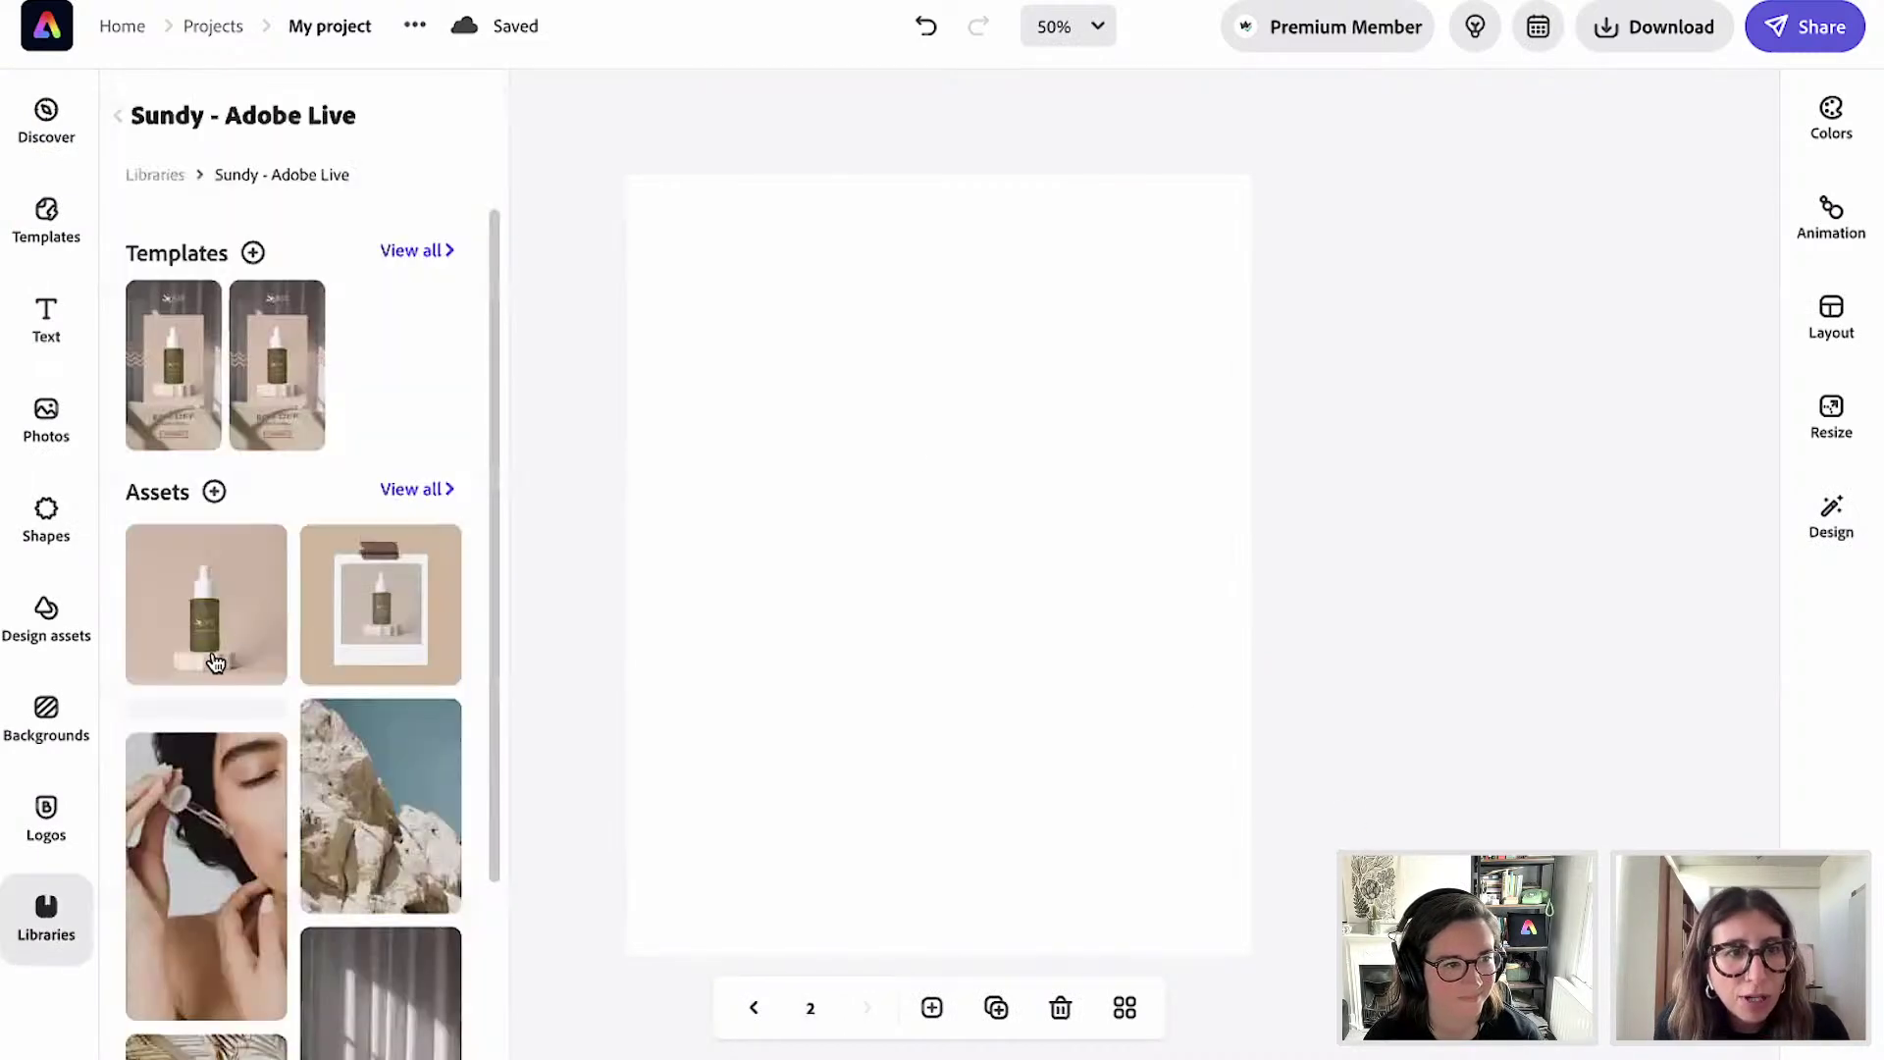
{"action": "scroll", "coordinate": [215, 661], "scroll_direction": "down", "scroll_amount": 2}
{"action": "left_click", "coordinate": [215, 660]}
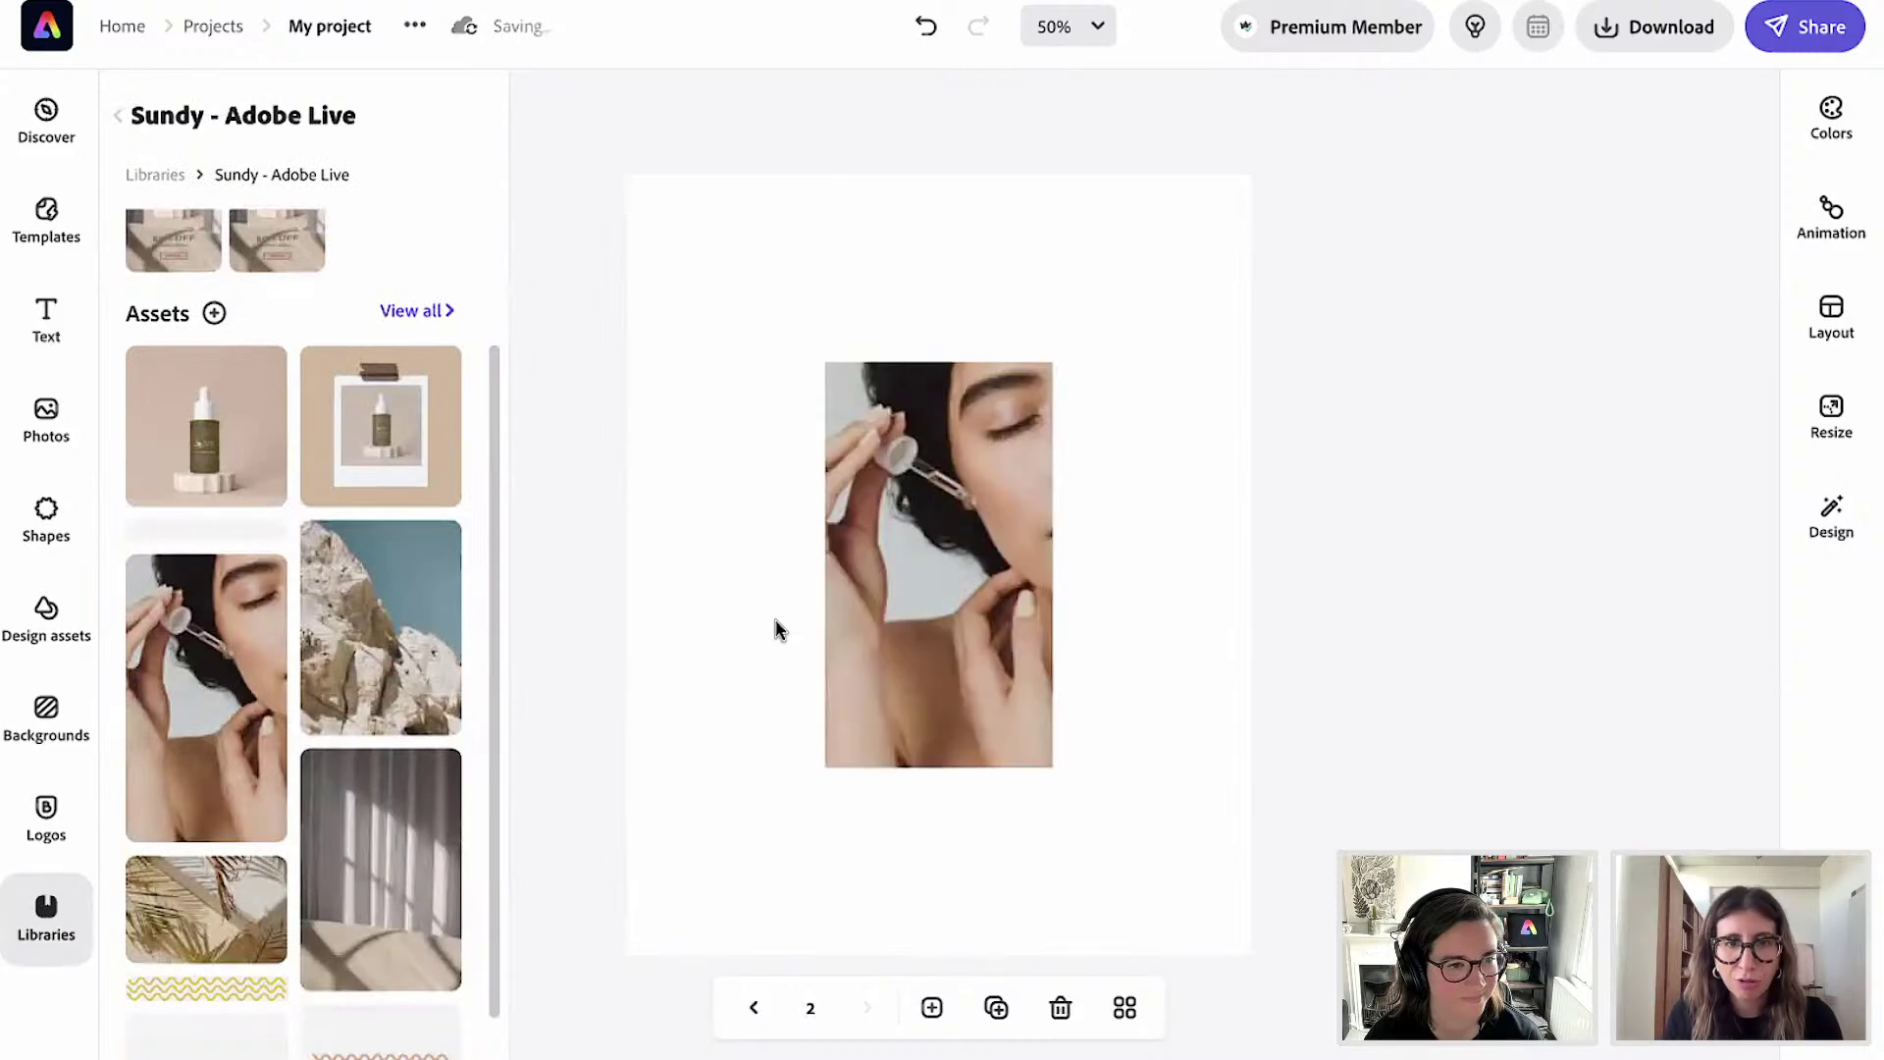
{"action": "left_click", "coordinate": [830, 366]}
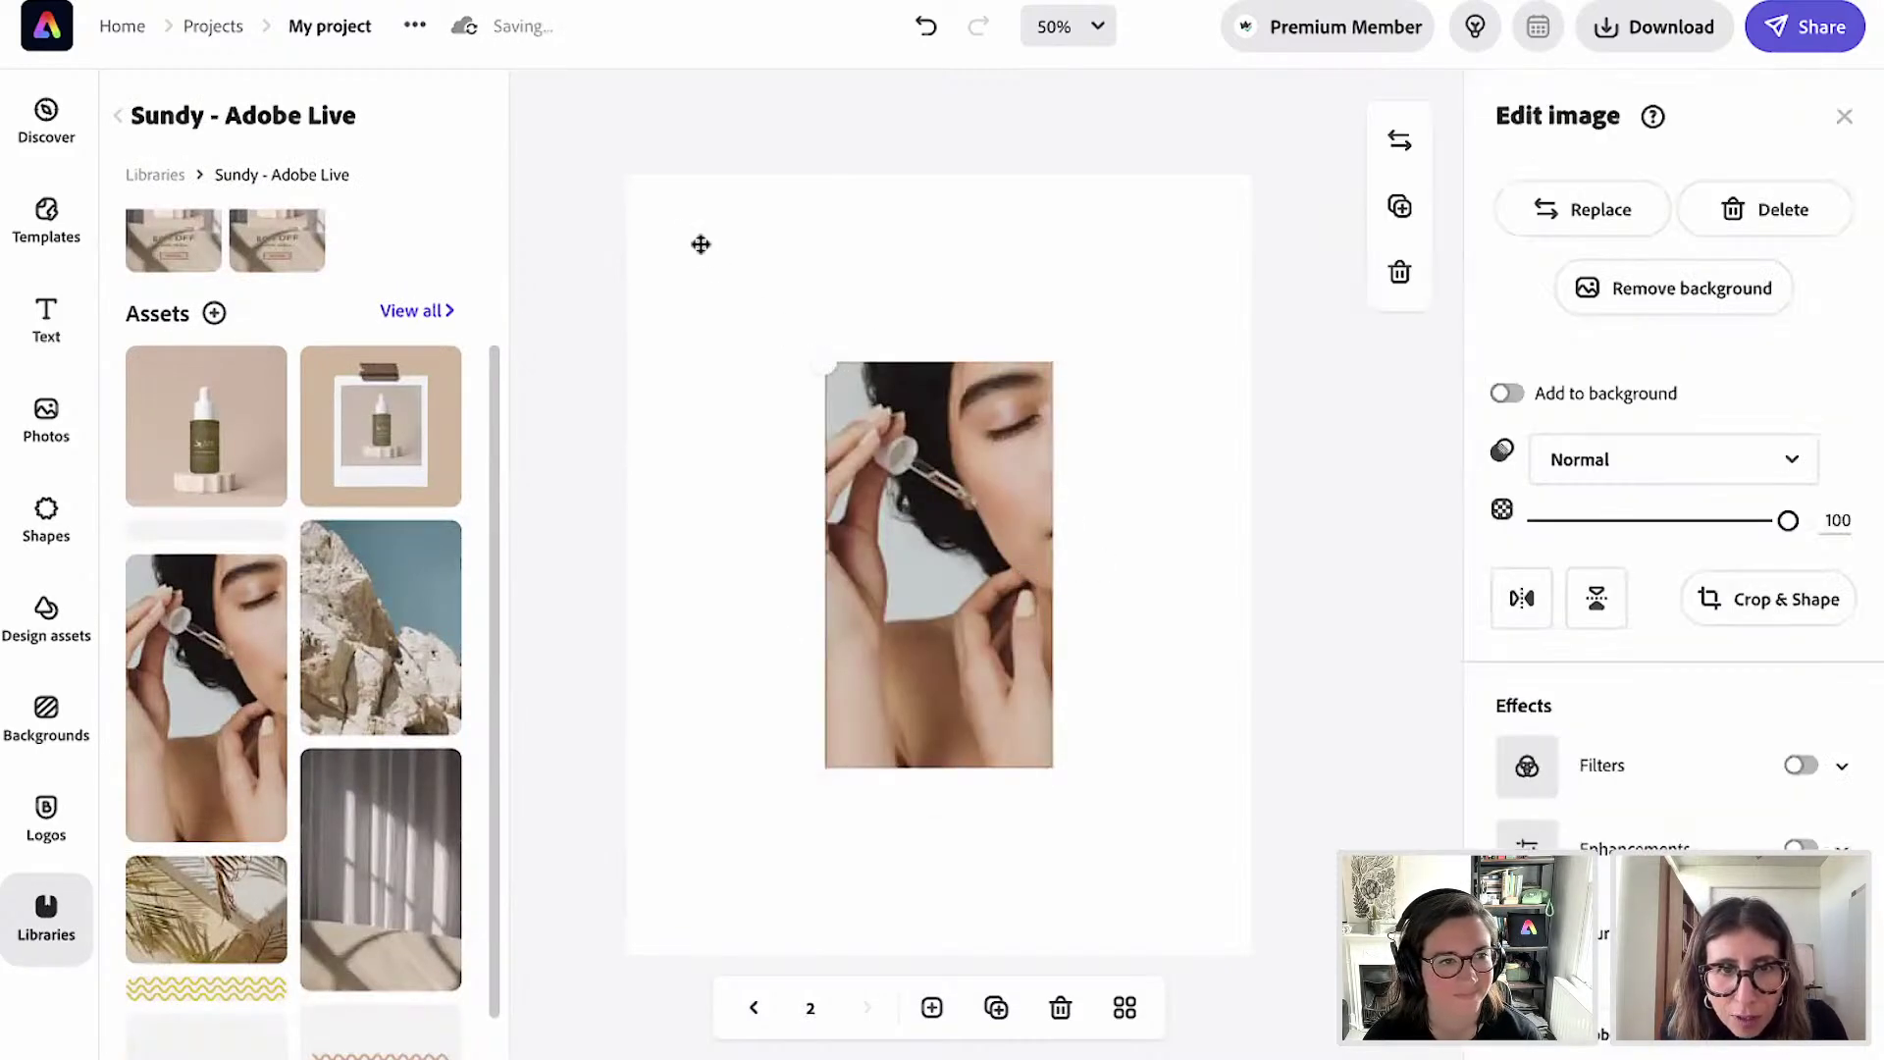
{"action": "left_click_drag", "start_coordinate": [1017, 633], "coordinate": [1012, 661]}
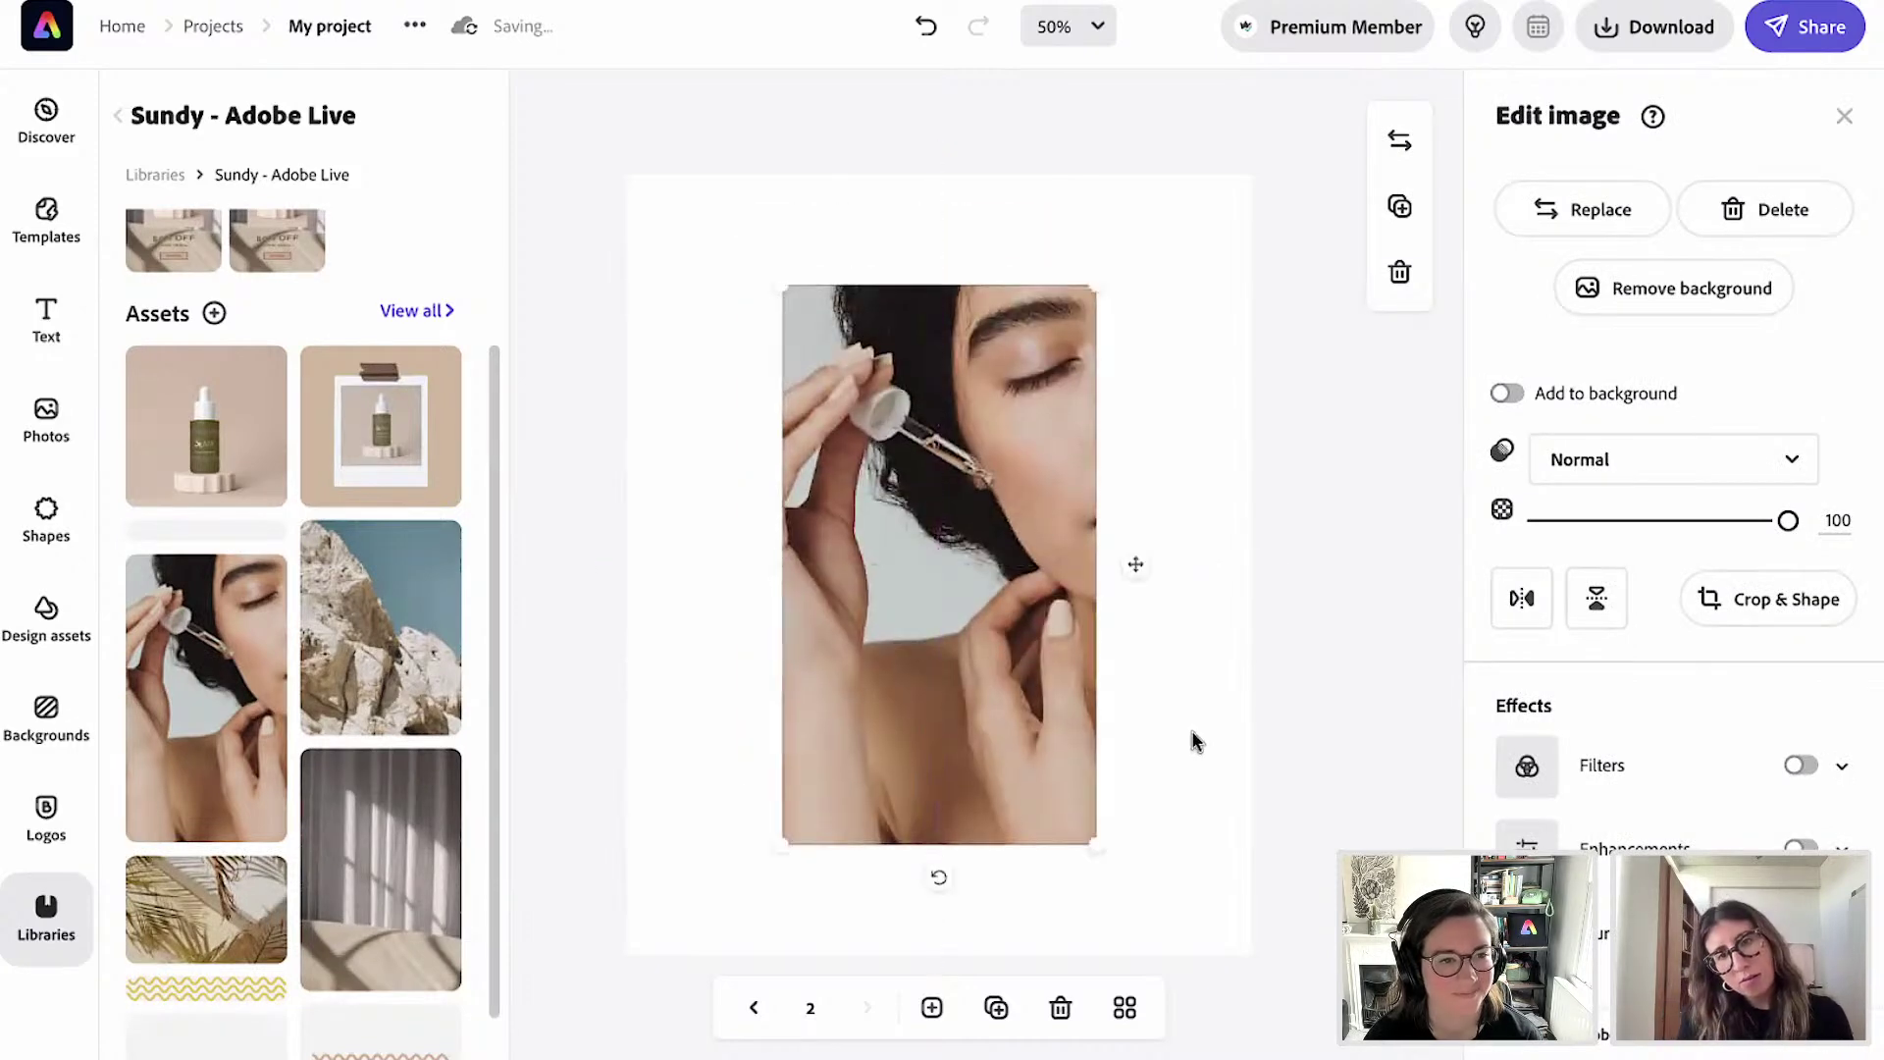
Try the Sundy blue-gray #6A8795 and yellow #E6C056 as page 2's background, then settle on the cream #FFF1DC.
{"action": "left_click", "coordinate": [1195, 743]}
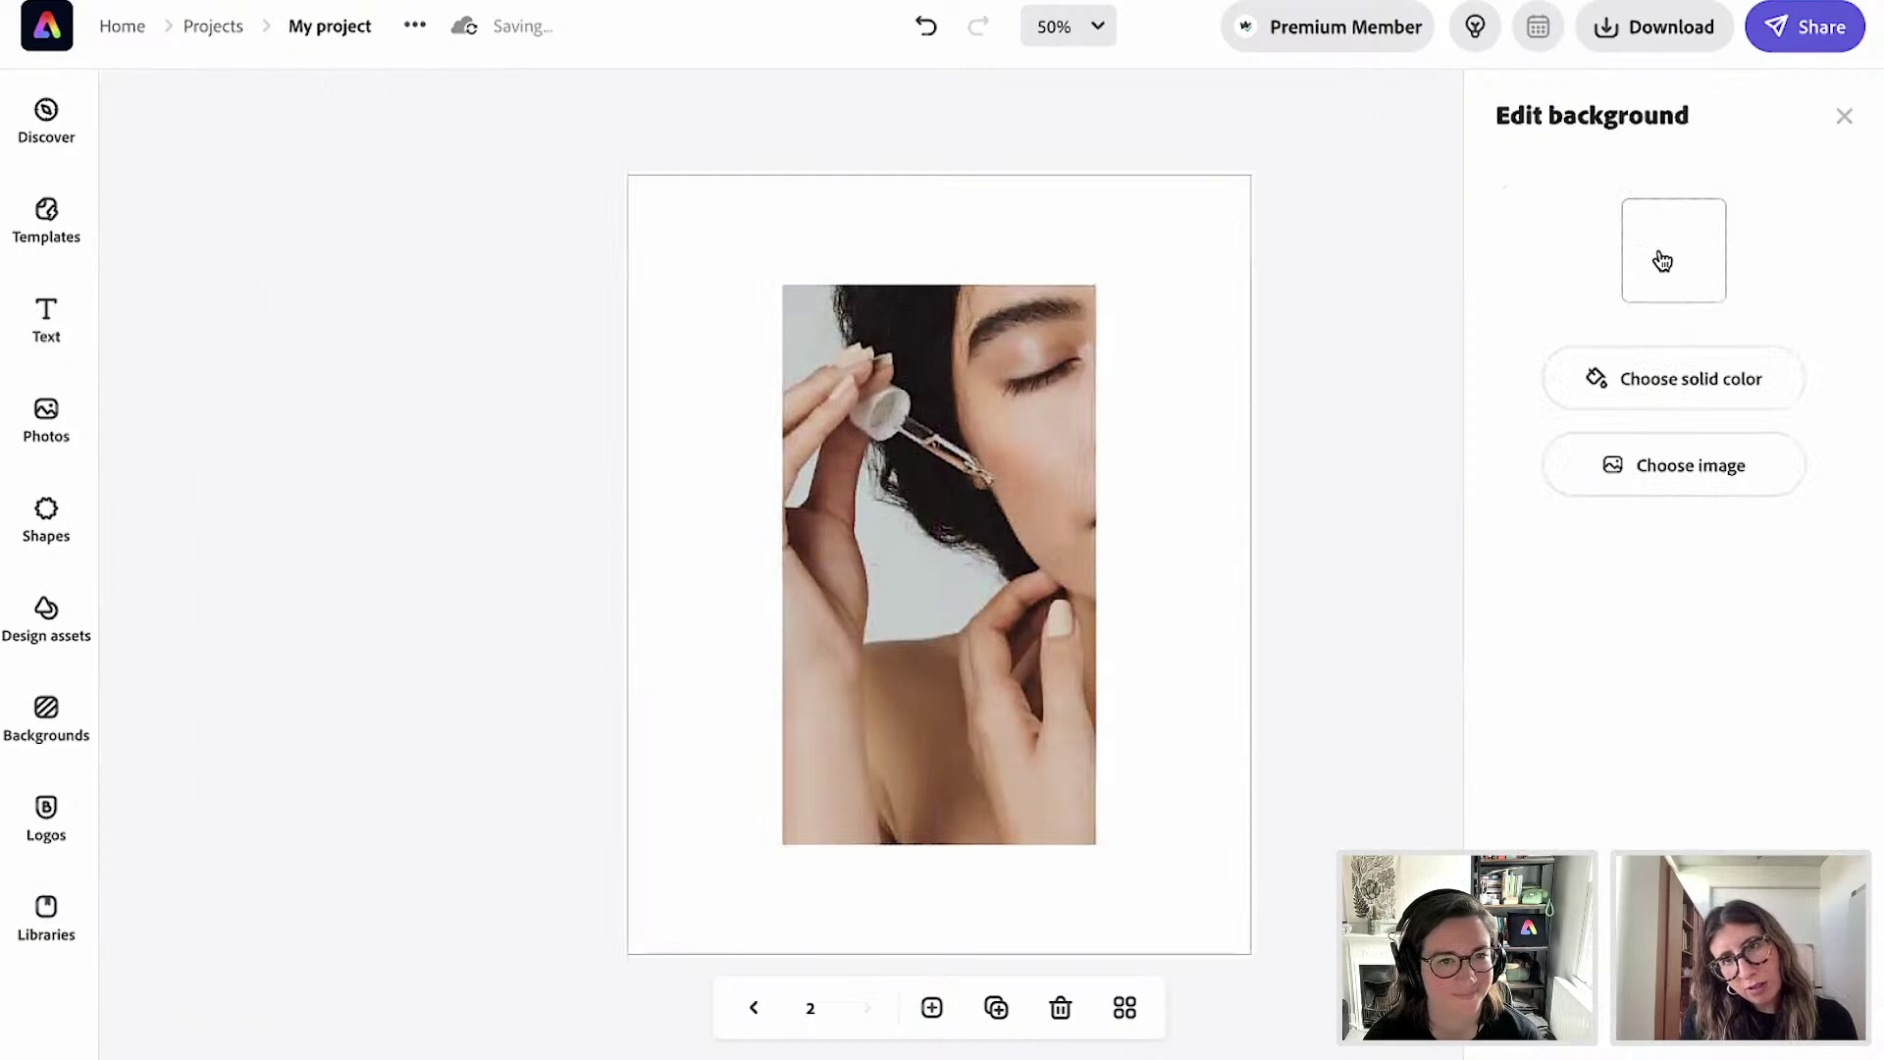
{"action": "left_click", "coordinate": [1614, 405]}
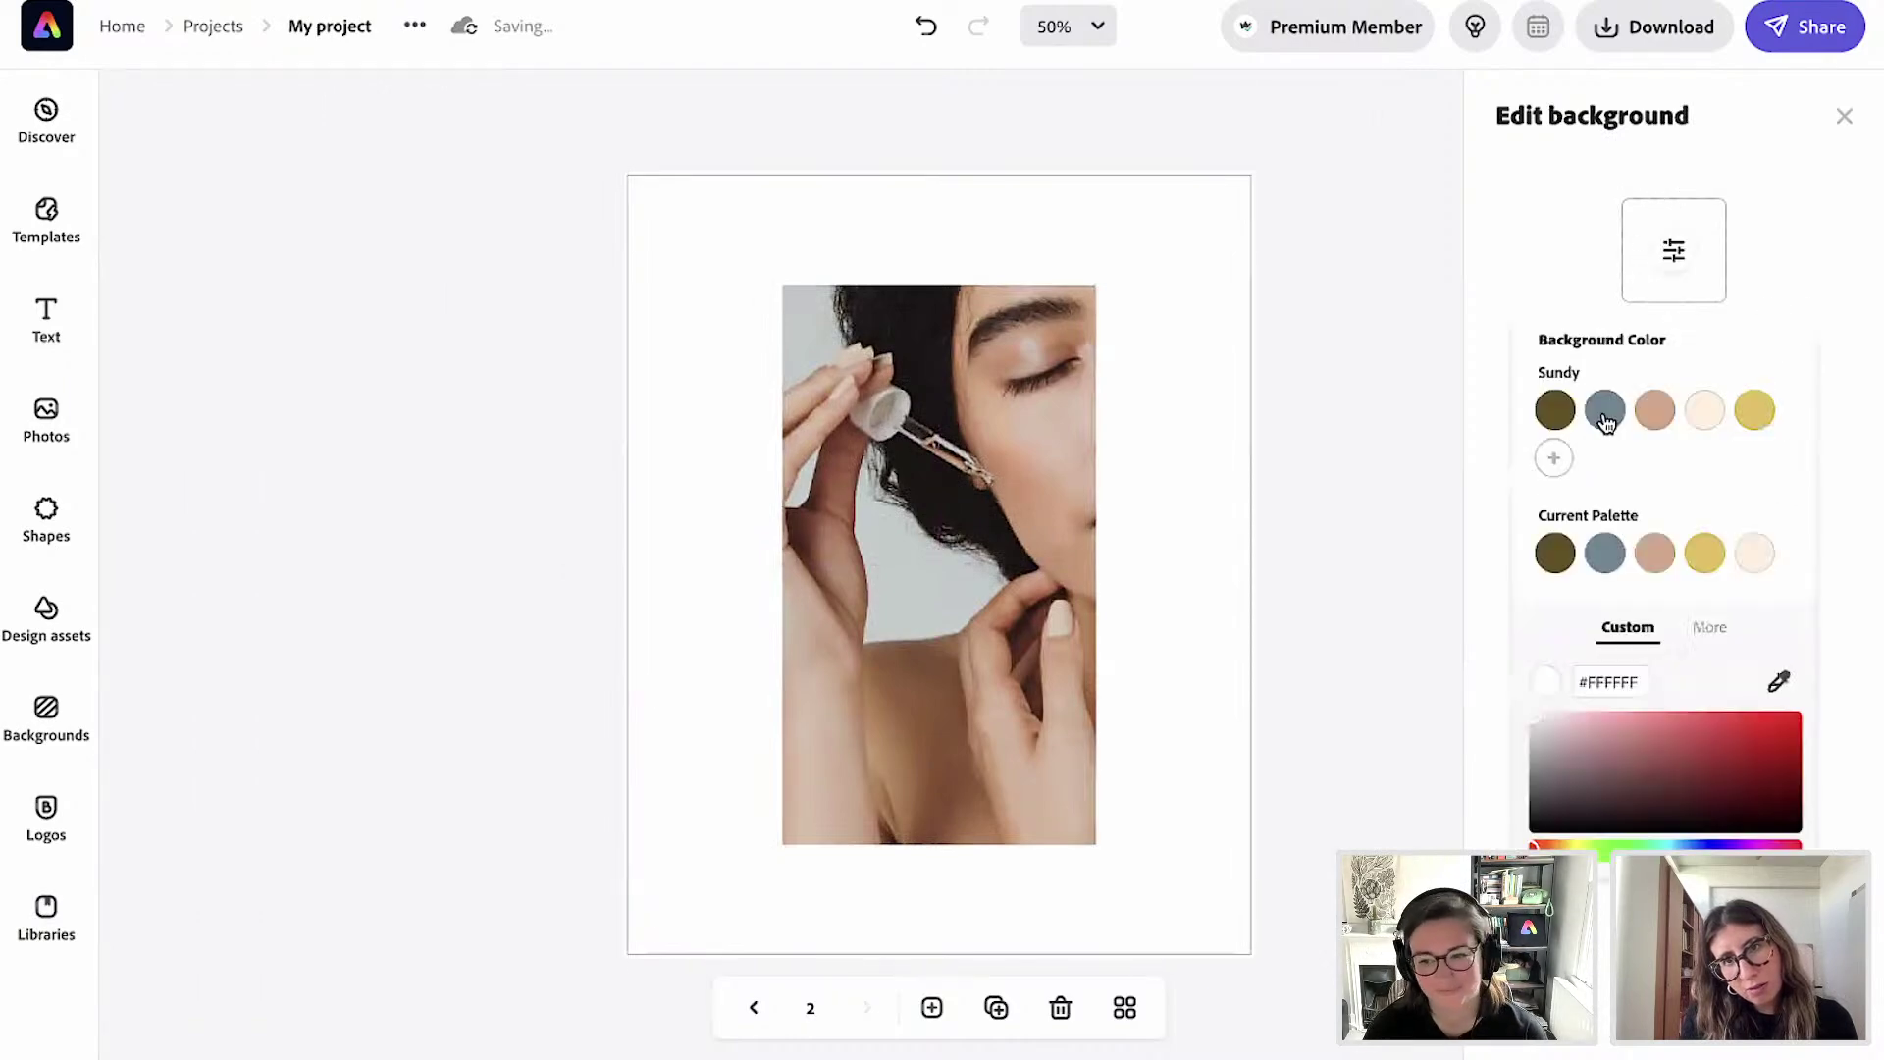
{"action": "left_click", "coordinate": [1606, 412]}
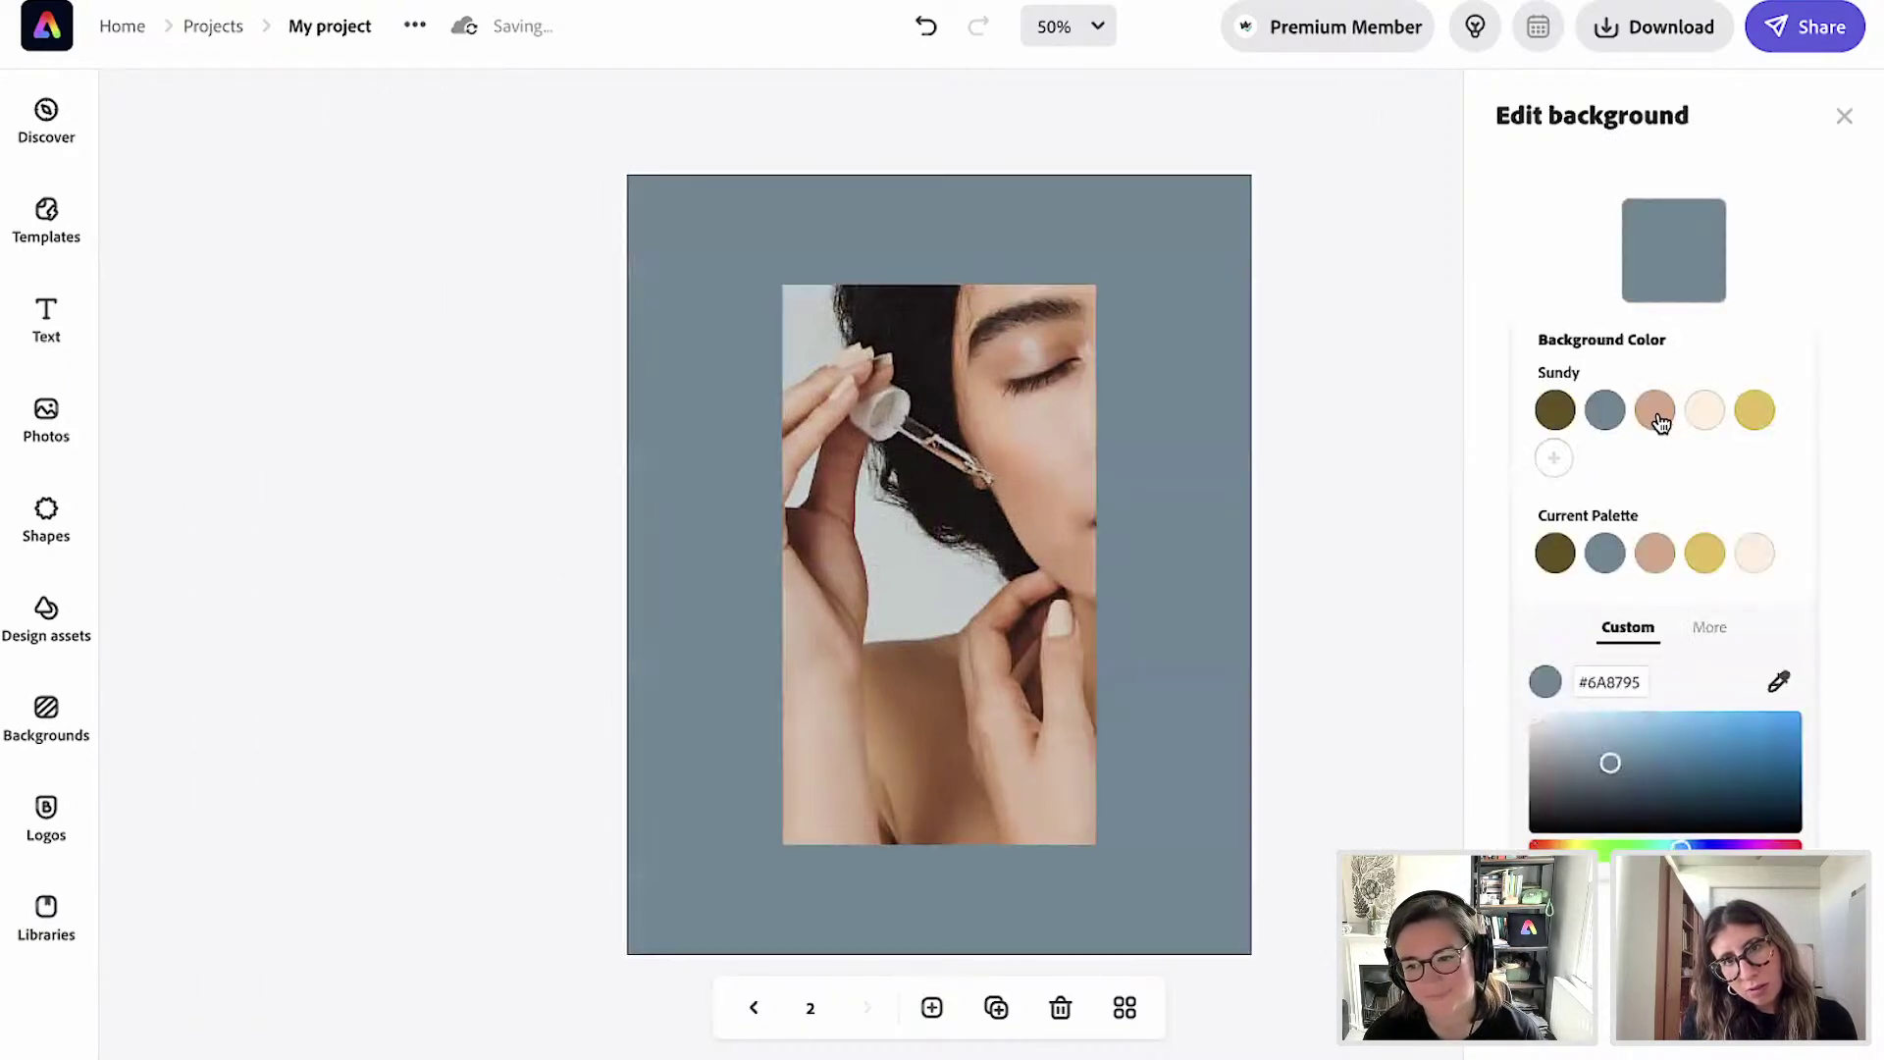
{"action": "left_click", "coordinate": [1749, 430]}
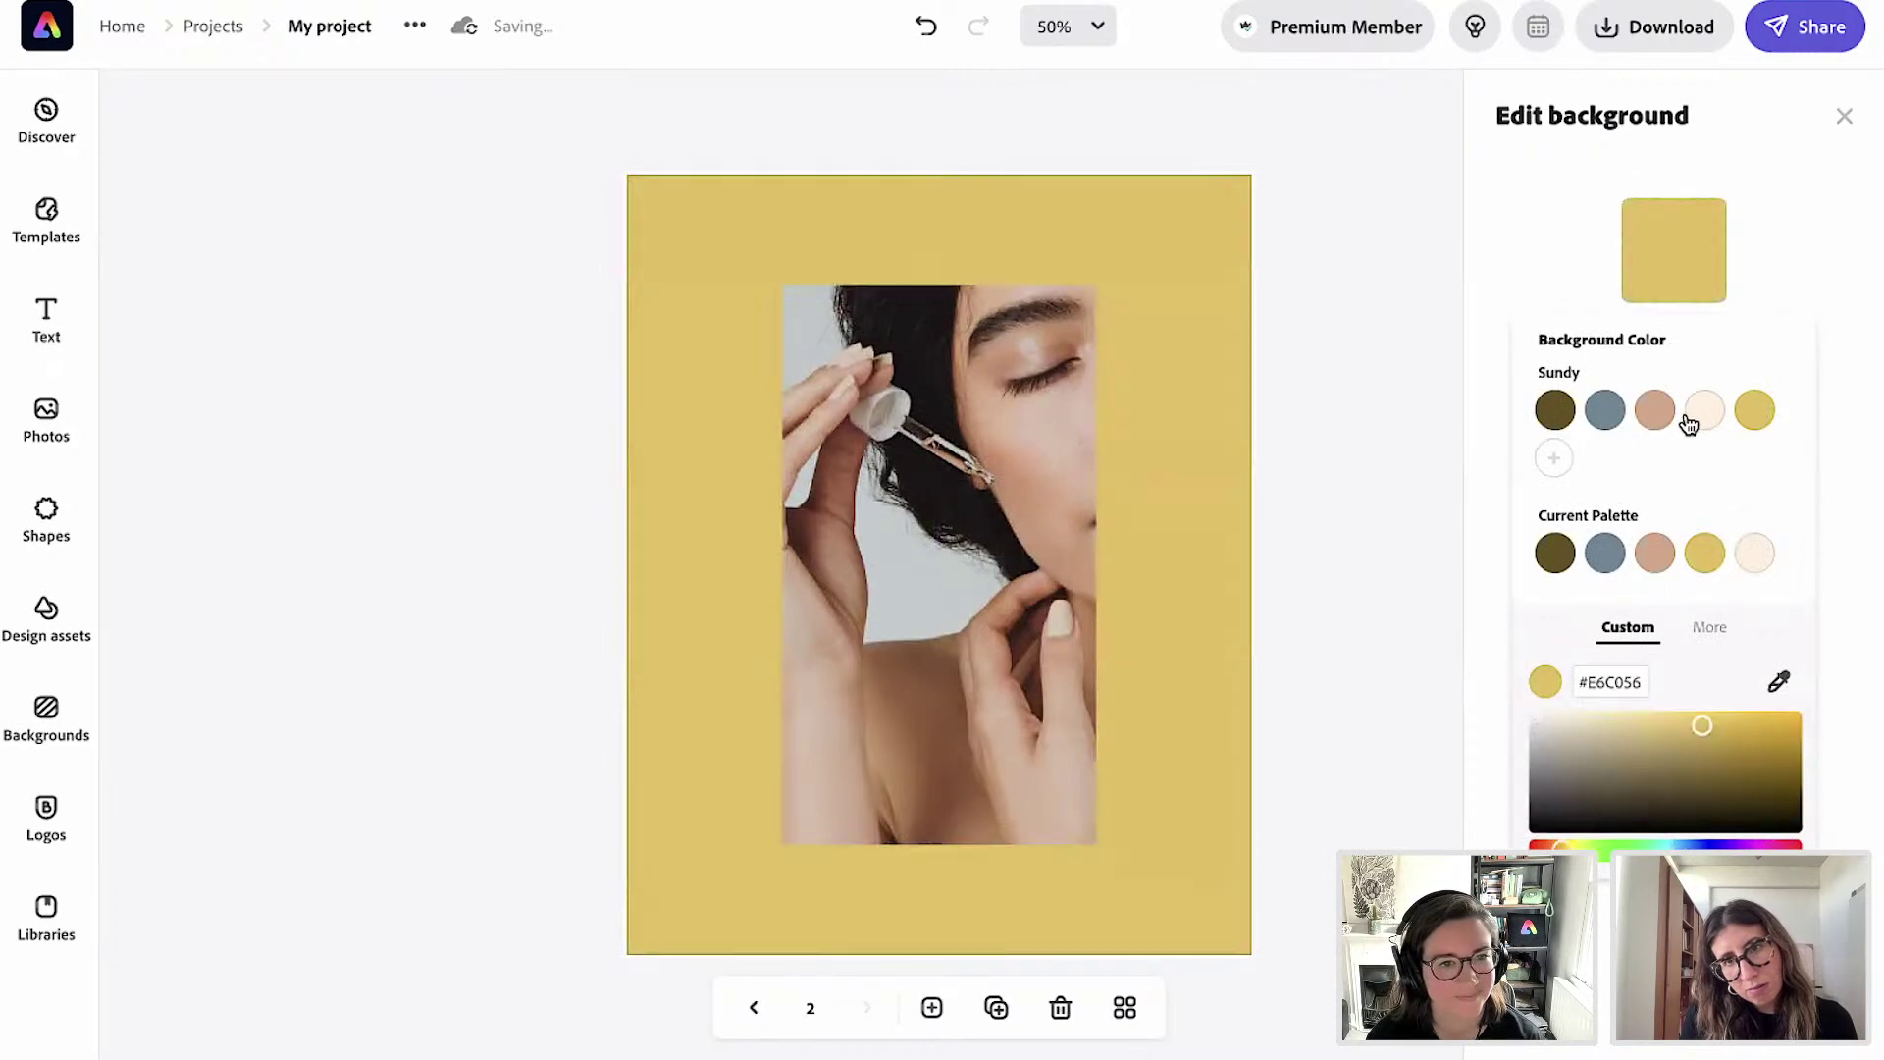
{"action": "left_click", "coordinate": [1657, 427]}
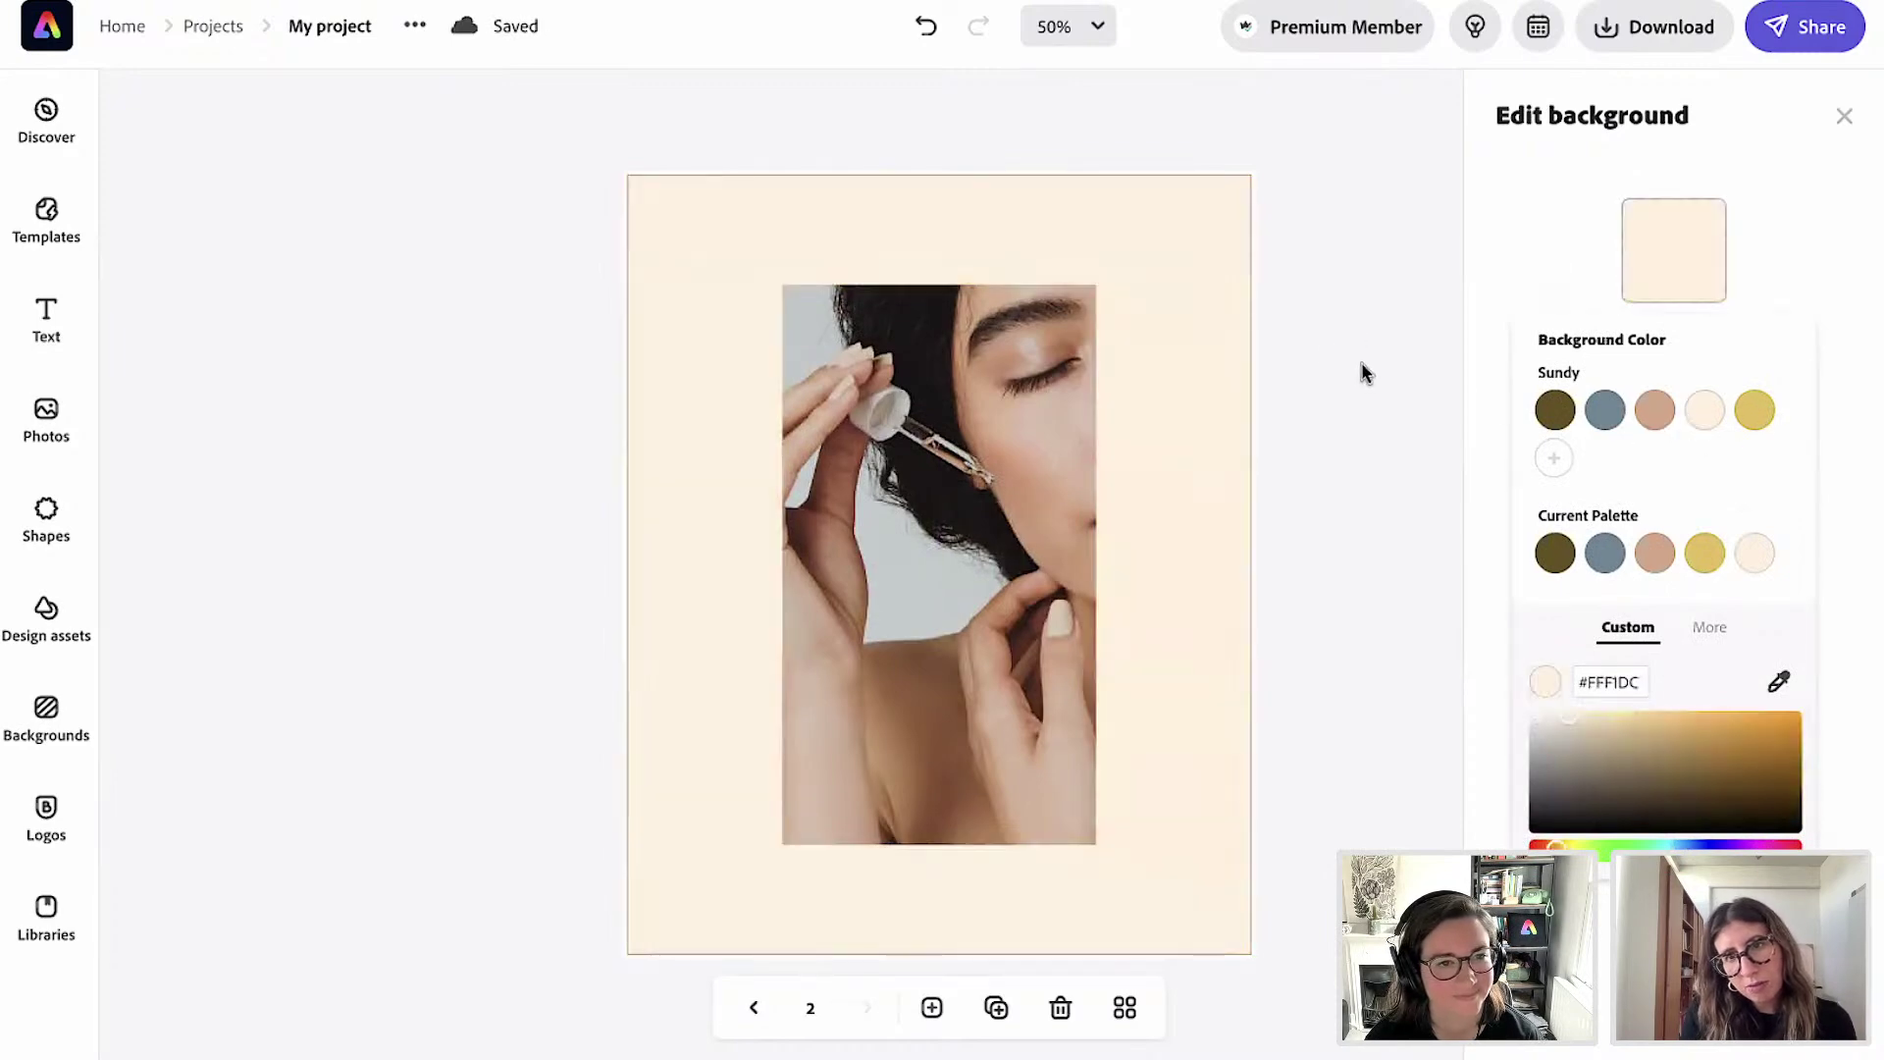
Enlarge the dropper photo from its corners until it nearly fills the height of page 2.
{"action": "left_click", "coordinate": [769, 286]}
{"action": "left_click_drag", "start_coordinate": [770, 286], "coordinate": [711, 261]}
{"action": "left_click_drag", "start_coordinate": [1095, 846], "coordinate": [1131, 906]}
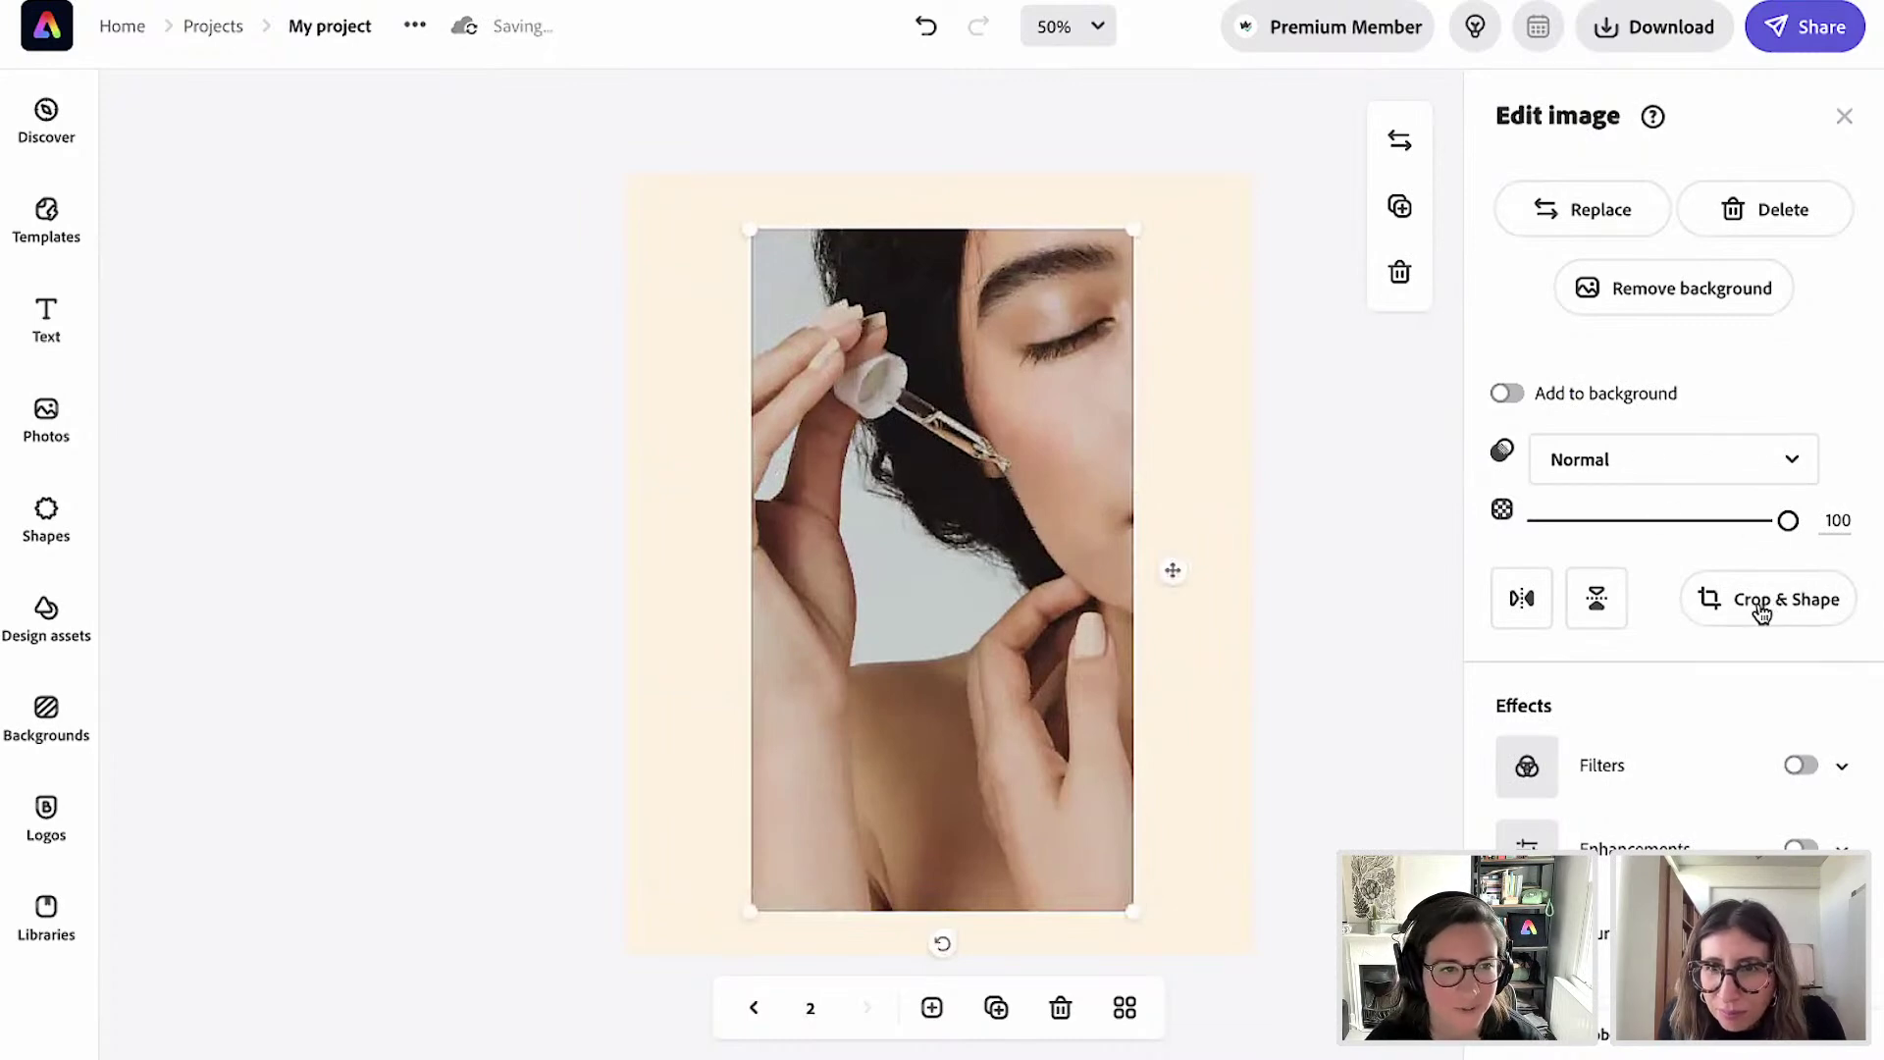
{"action": "left_click", "coordinate": [1356, 775]}
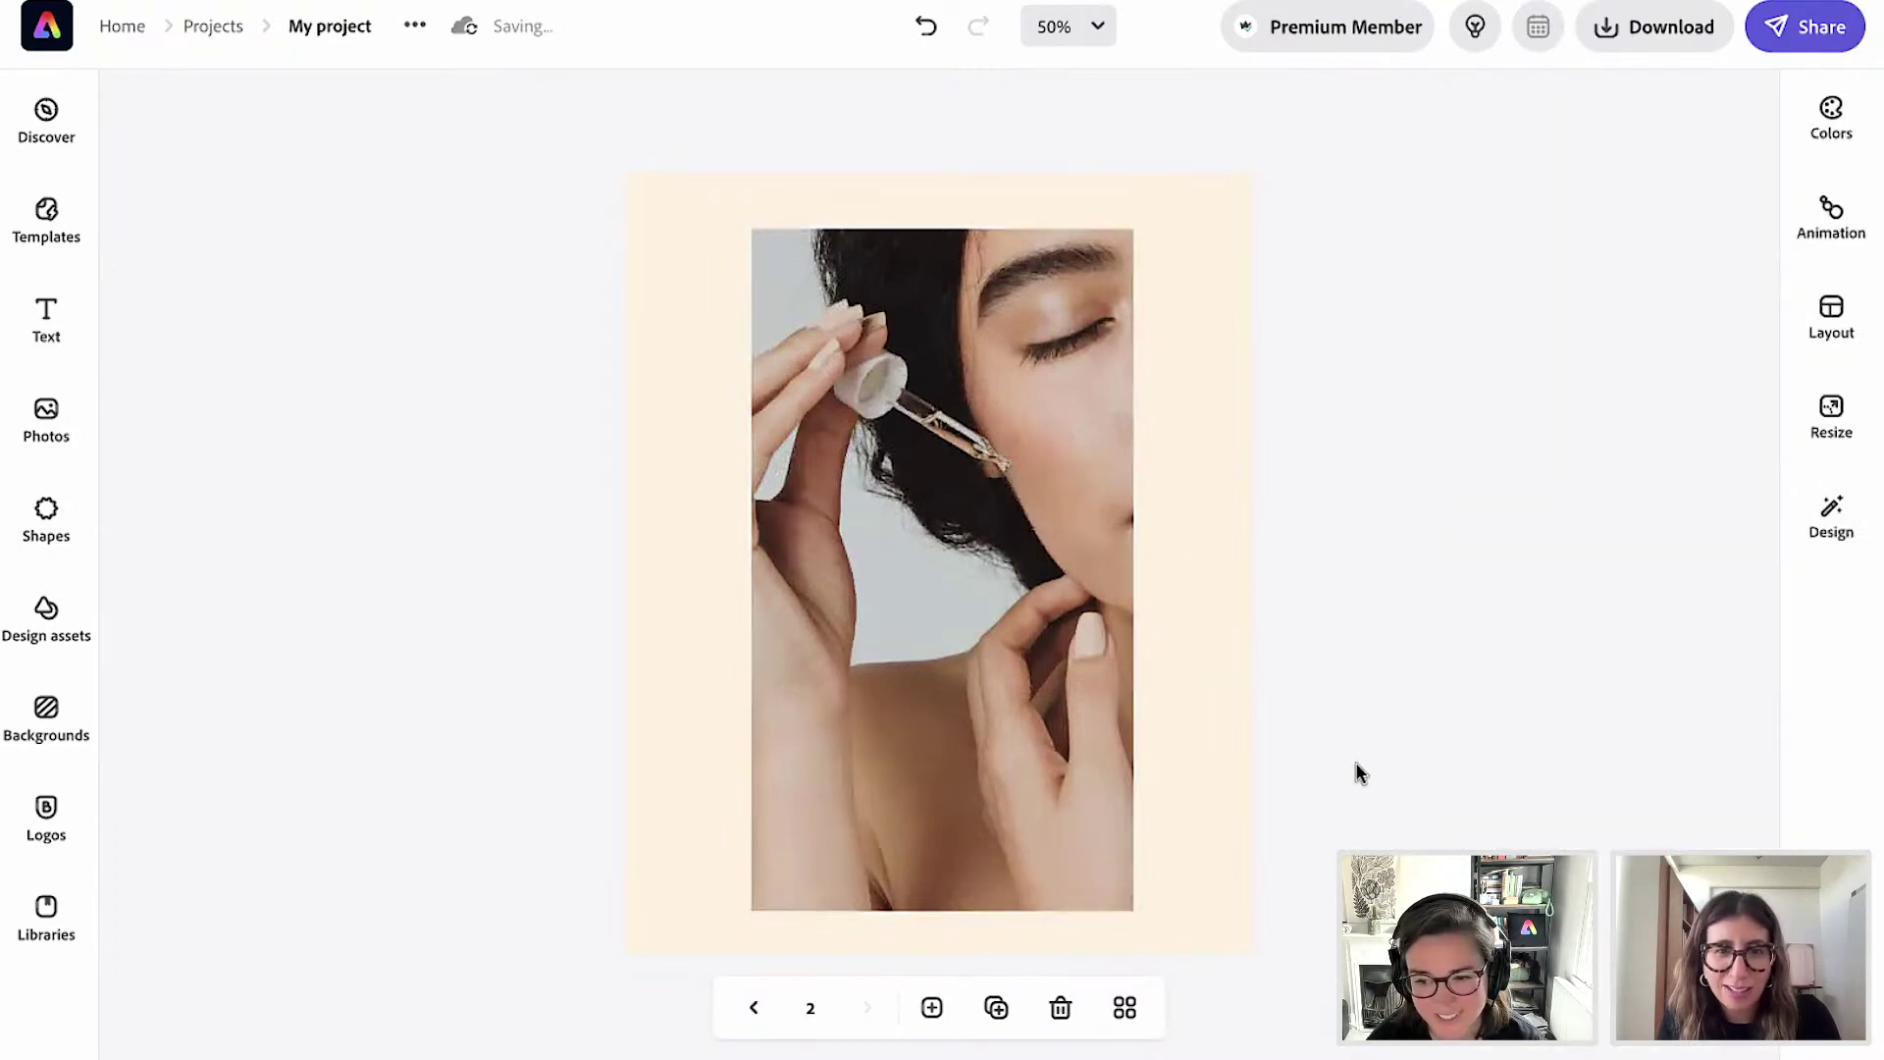
{"action": "left_click", "coordinate": [1122, 686]}
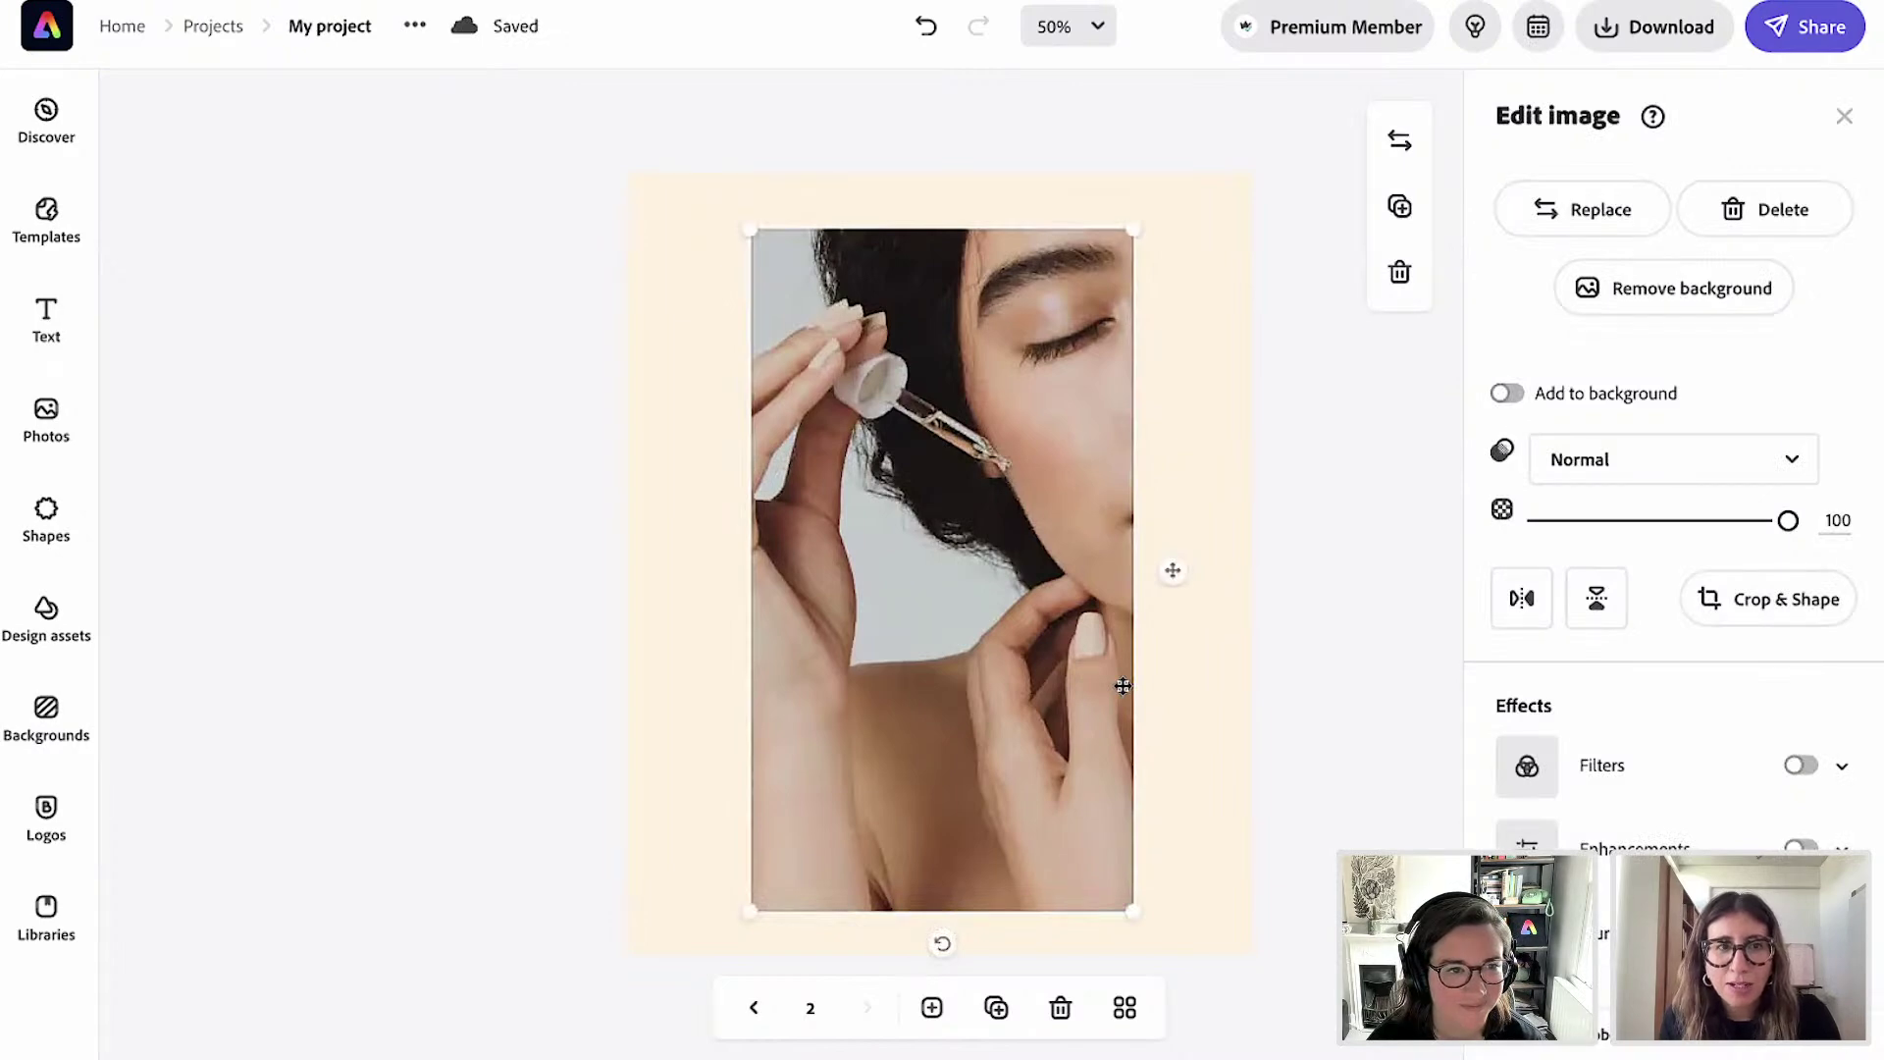
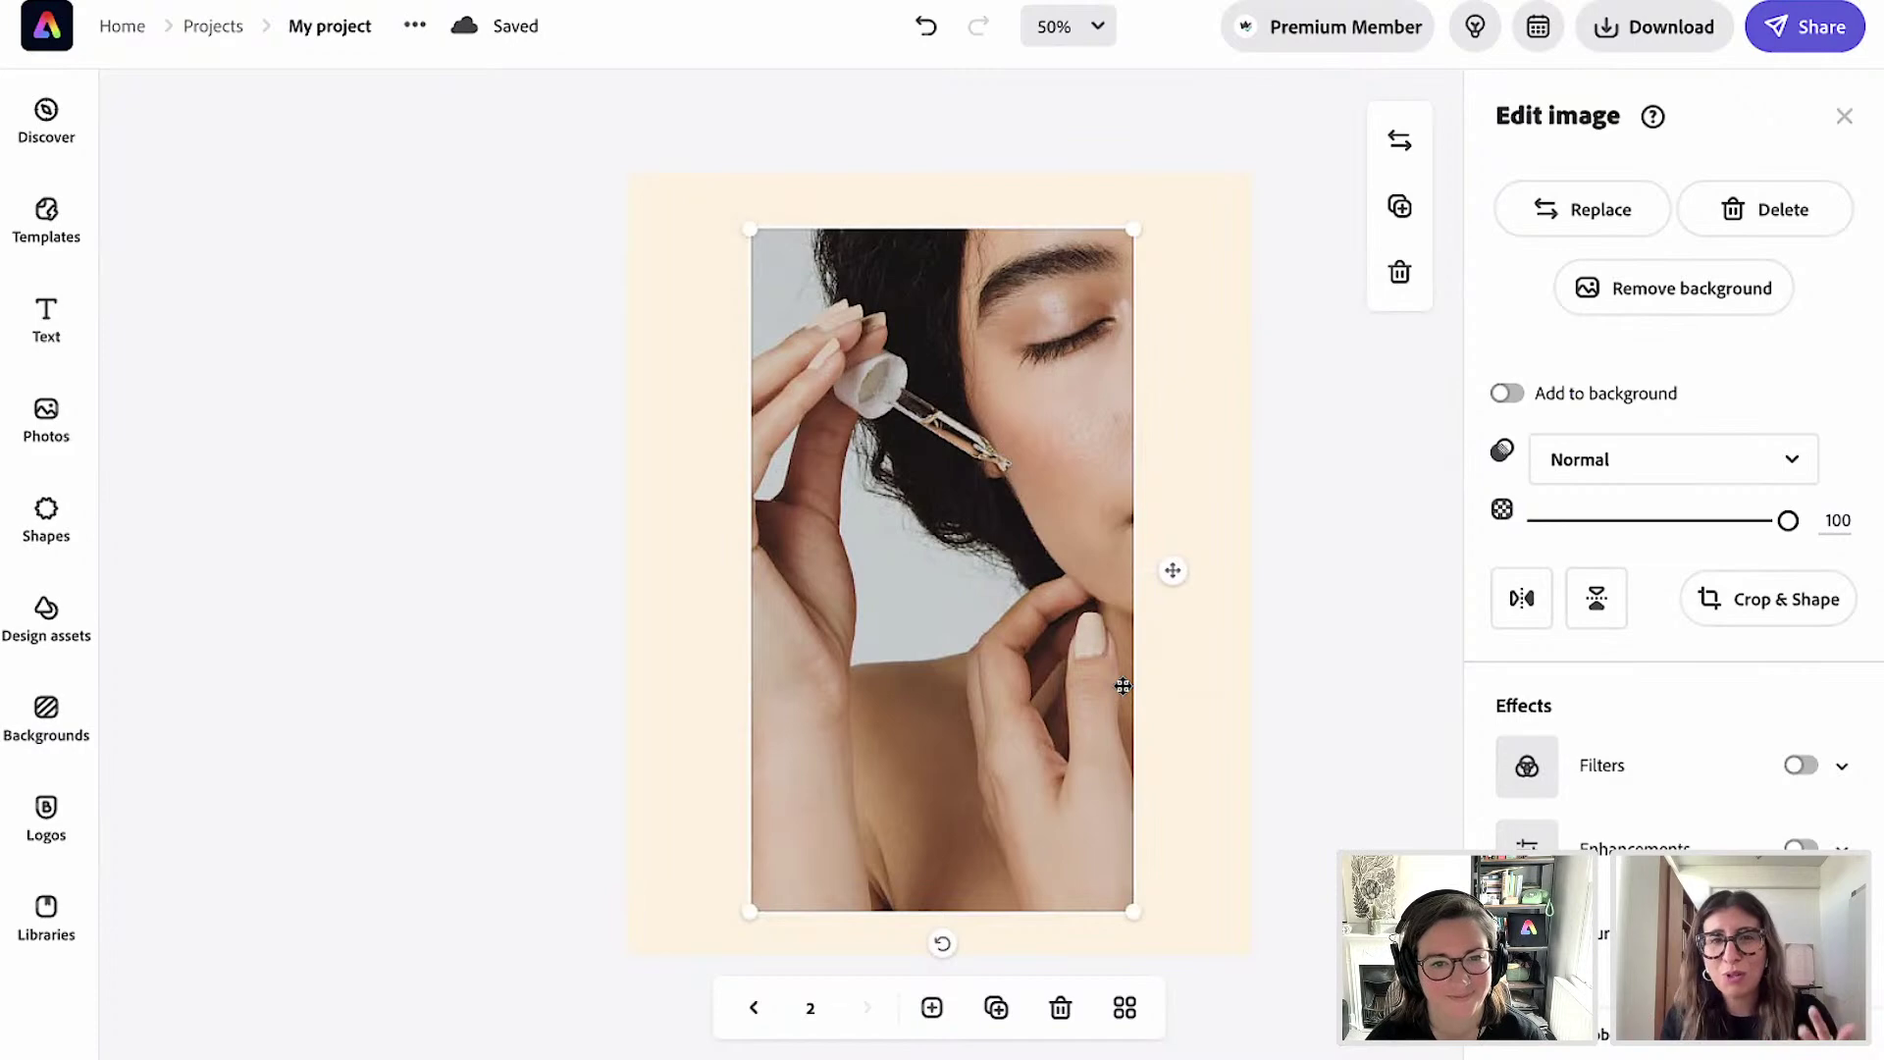
{"action": "left_click", "coordinate": [1263, 714]}
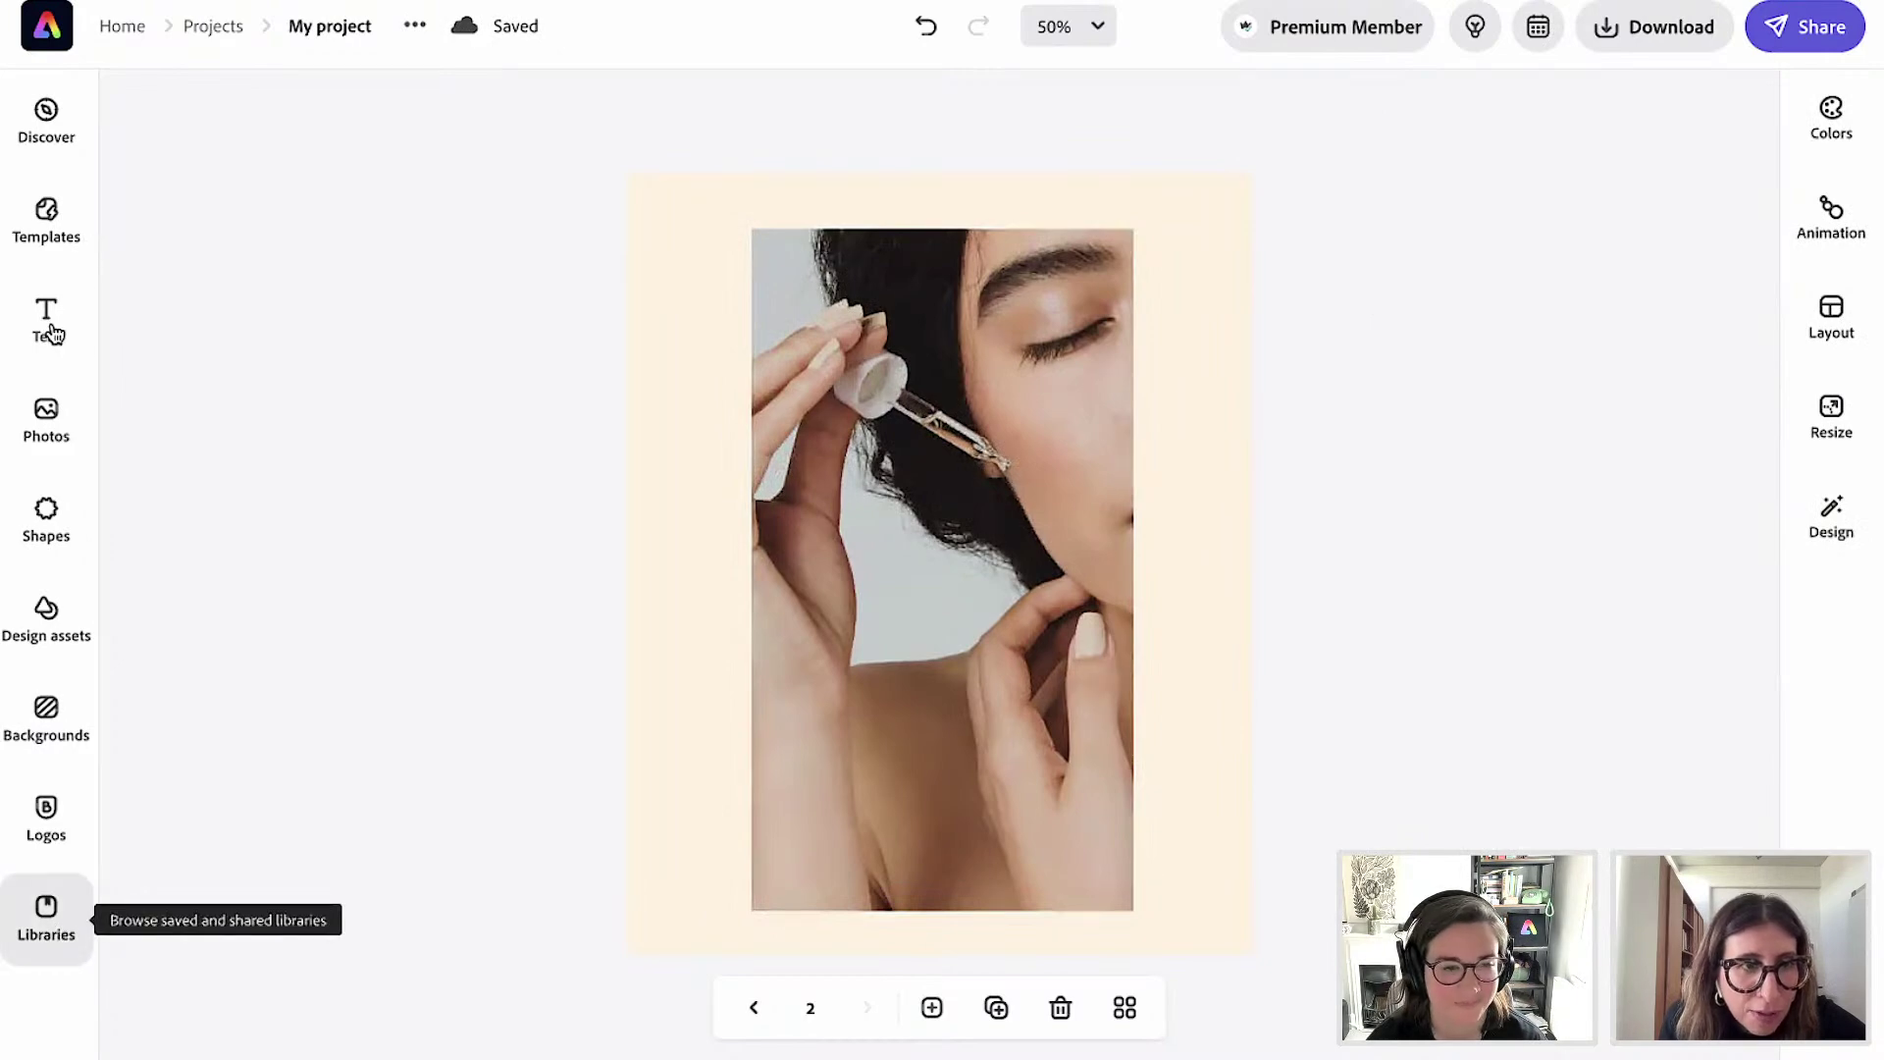
Add a text box reading "NATURAL BLENDED OIL" on page 2.
{"action": "left_click", "coordinate": [323, 190]}
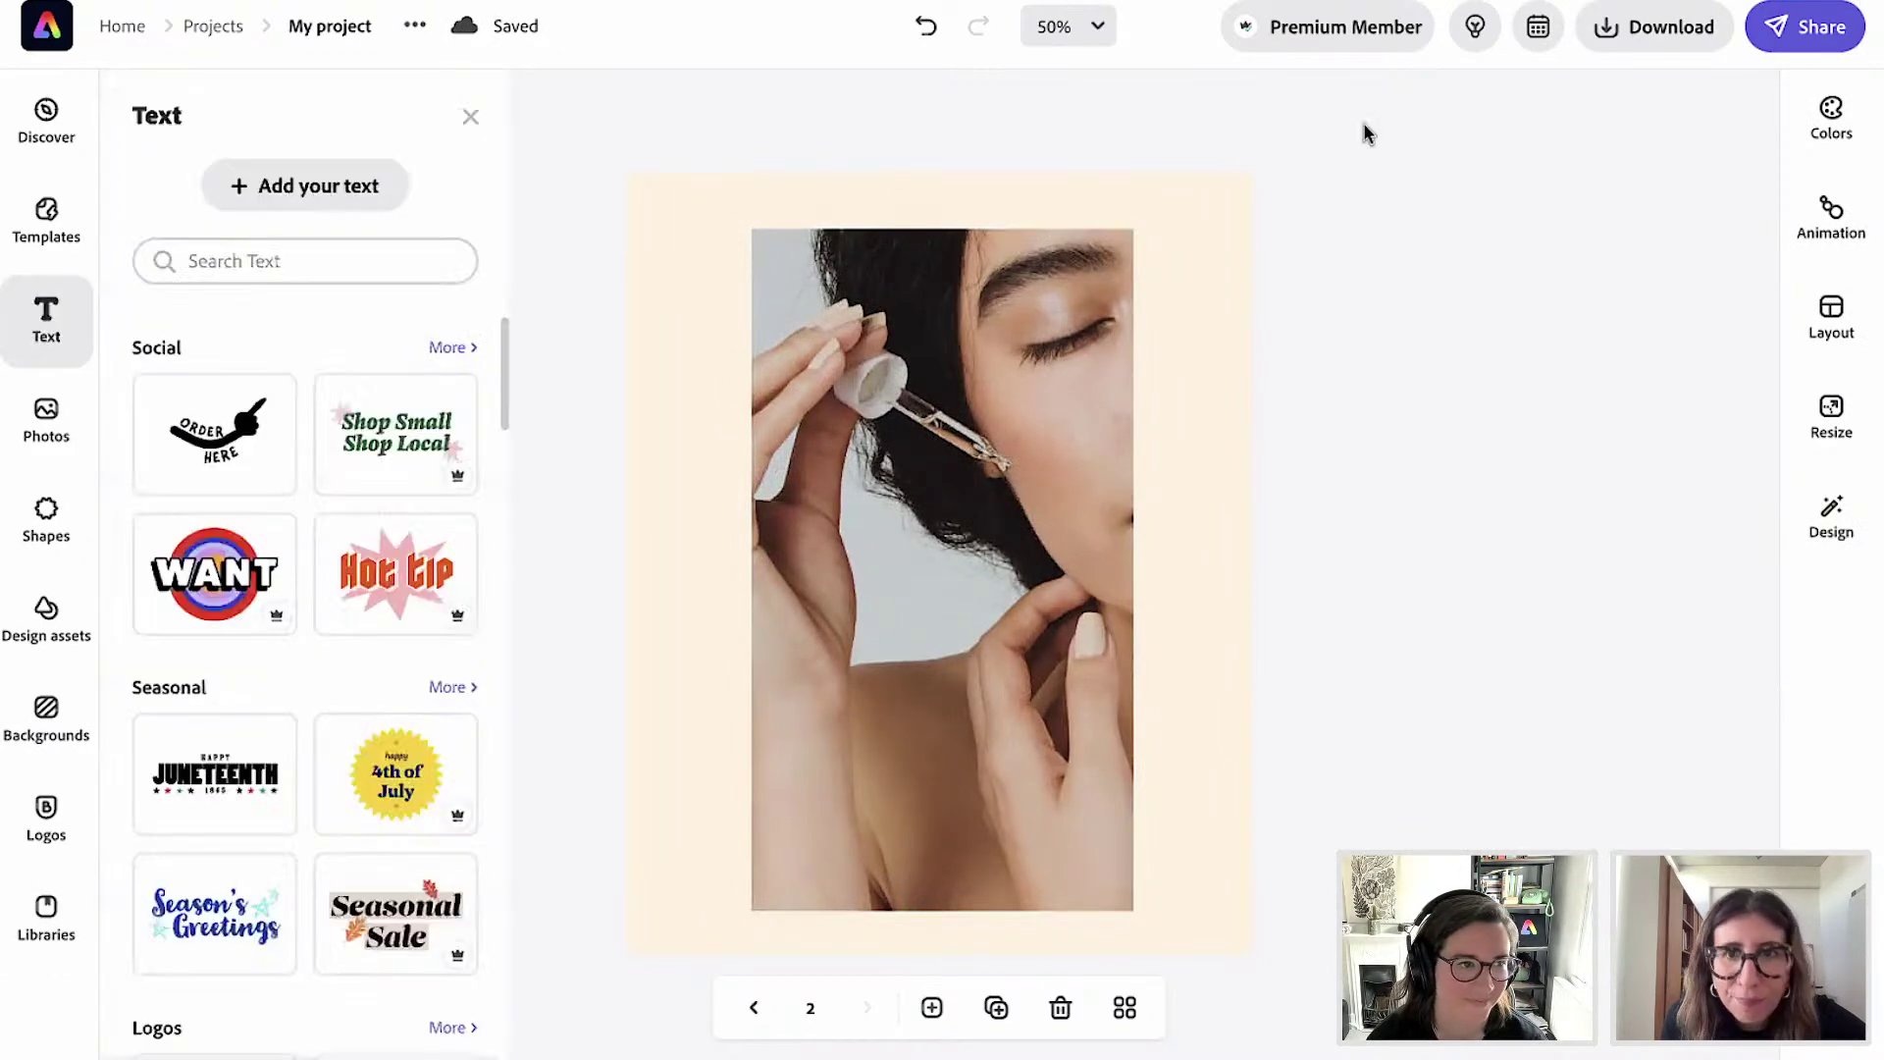
{"action": "left_click", "coordinate": [1621, 197]}
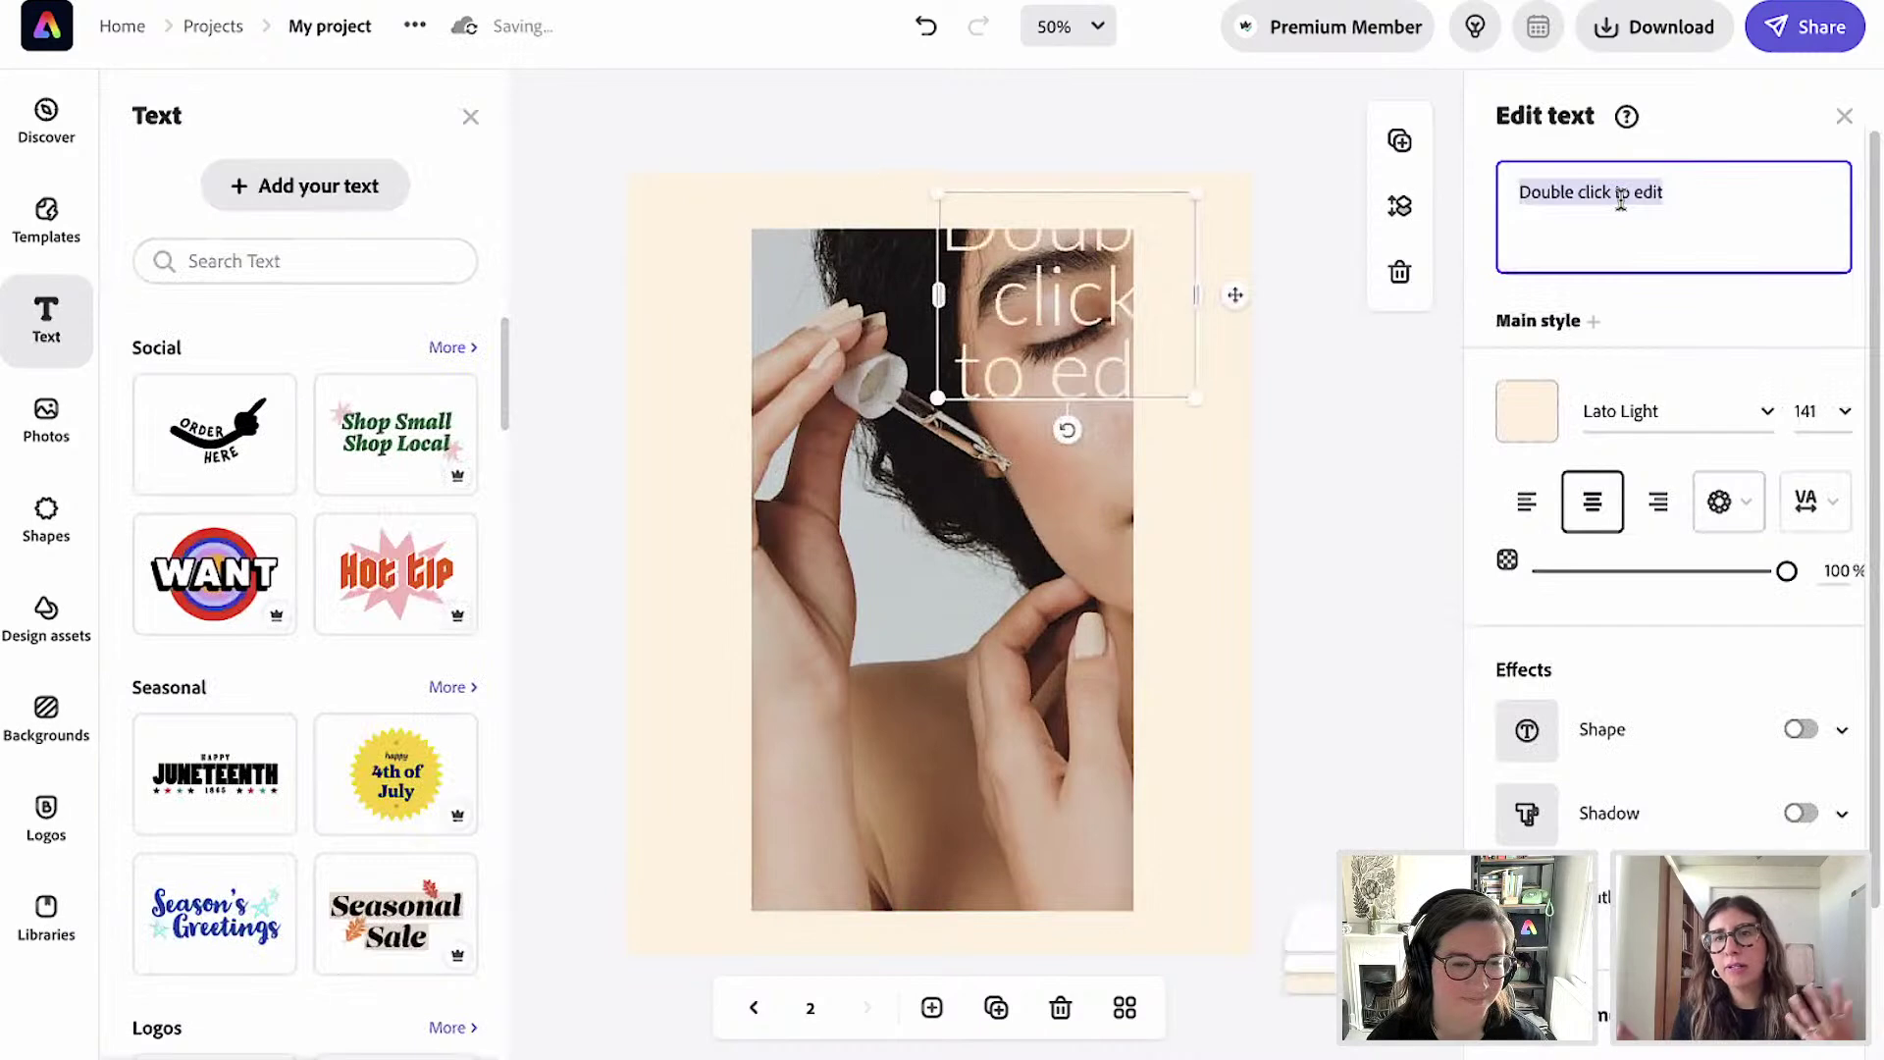
{"action": "type", "text": "NA"}
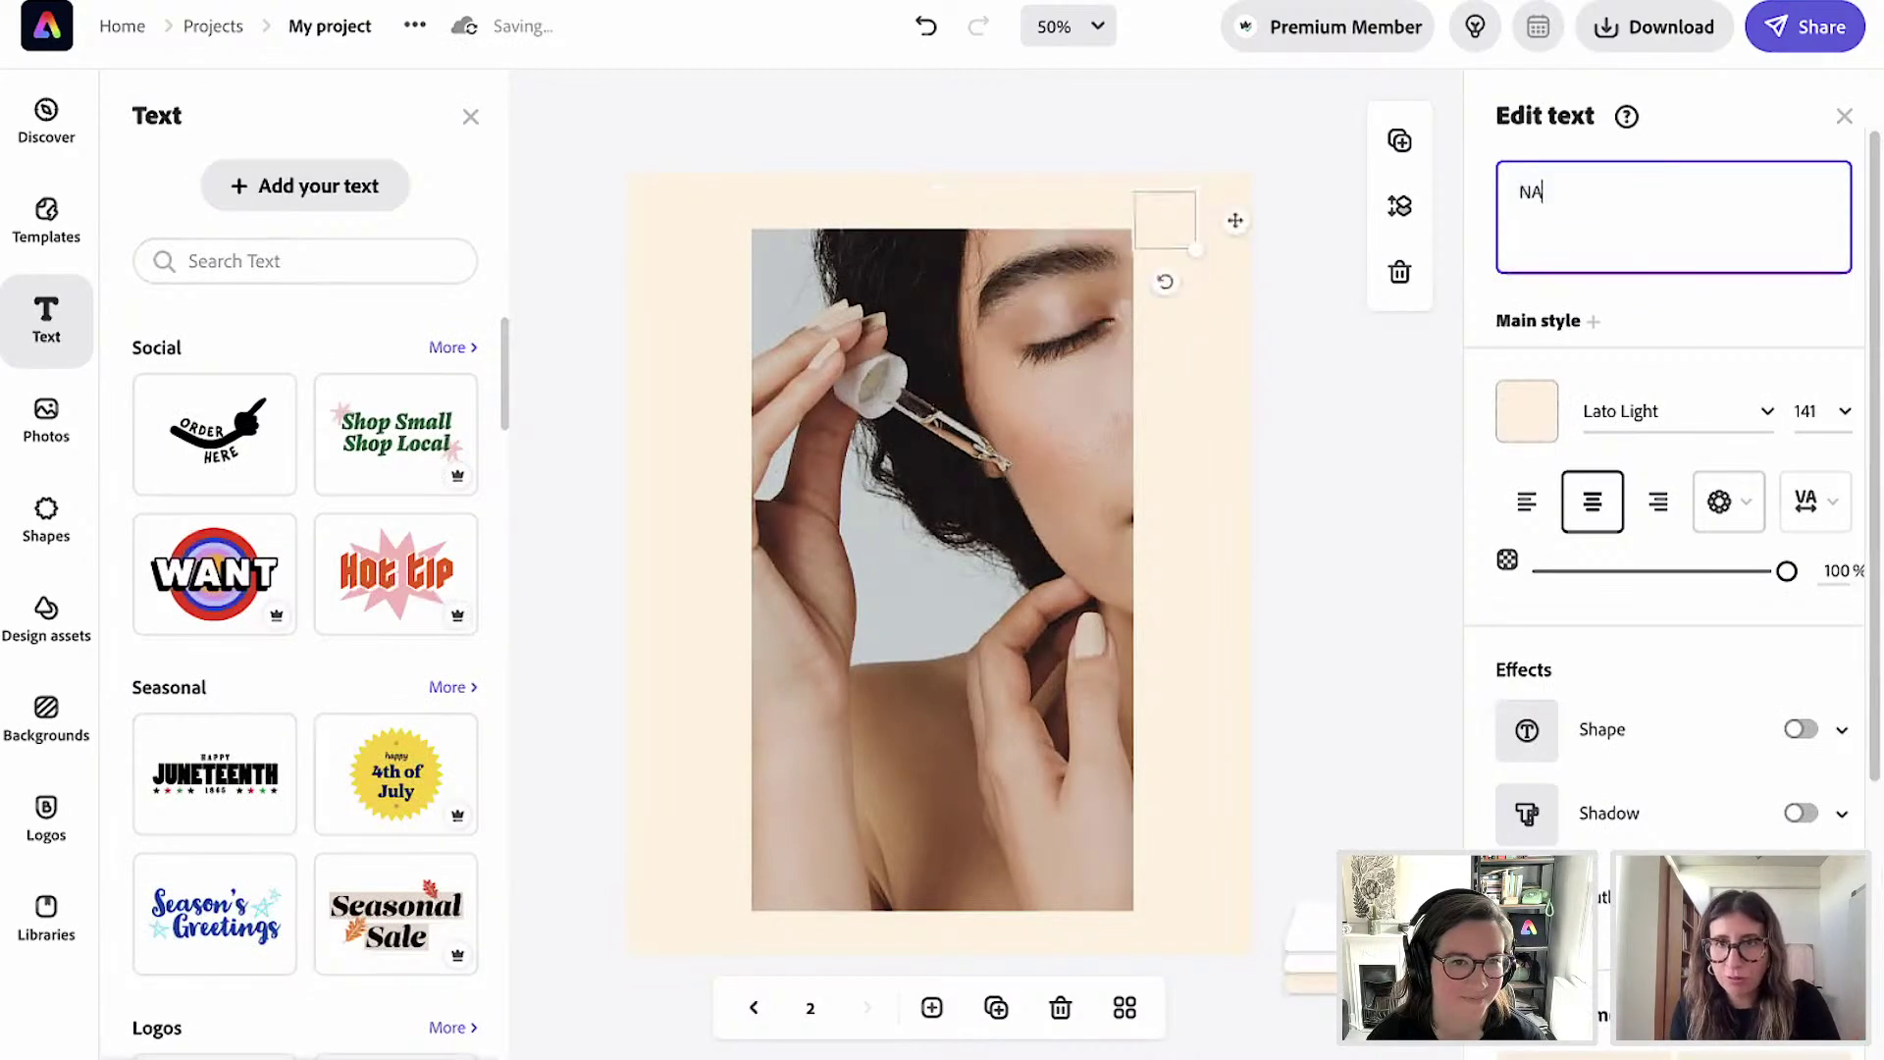
{"action": "type", "text": "TURAL "}
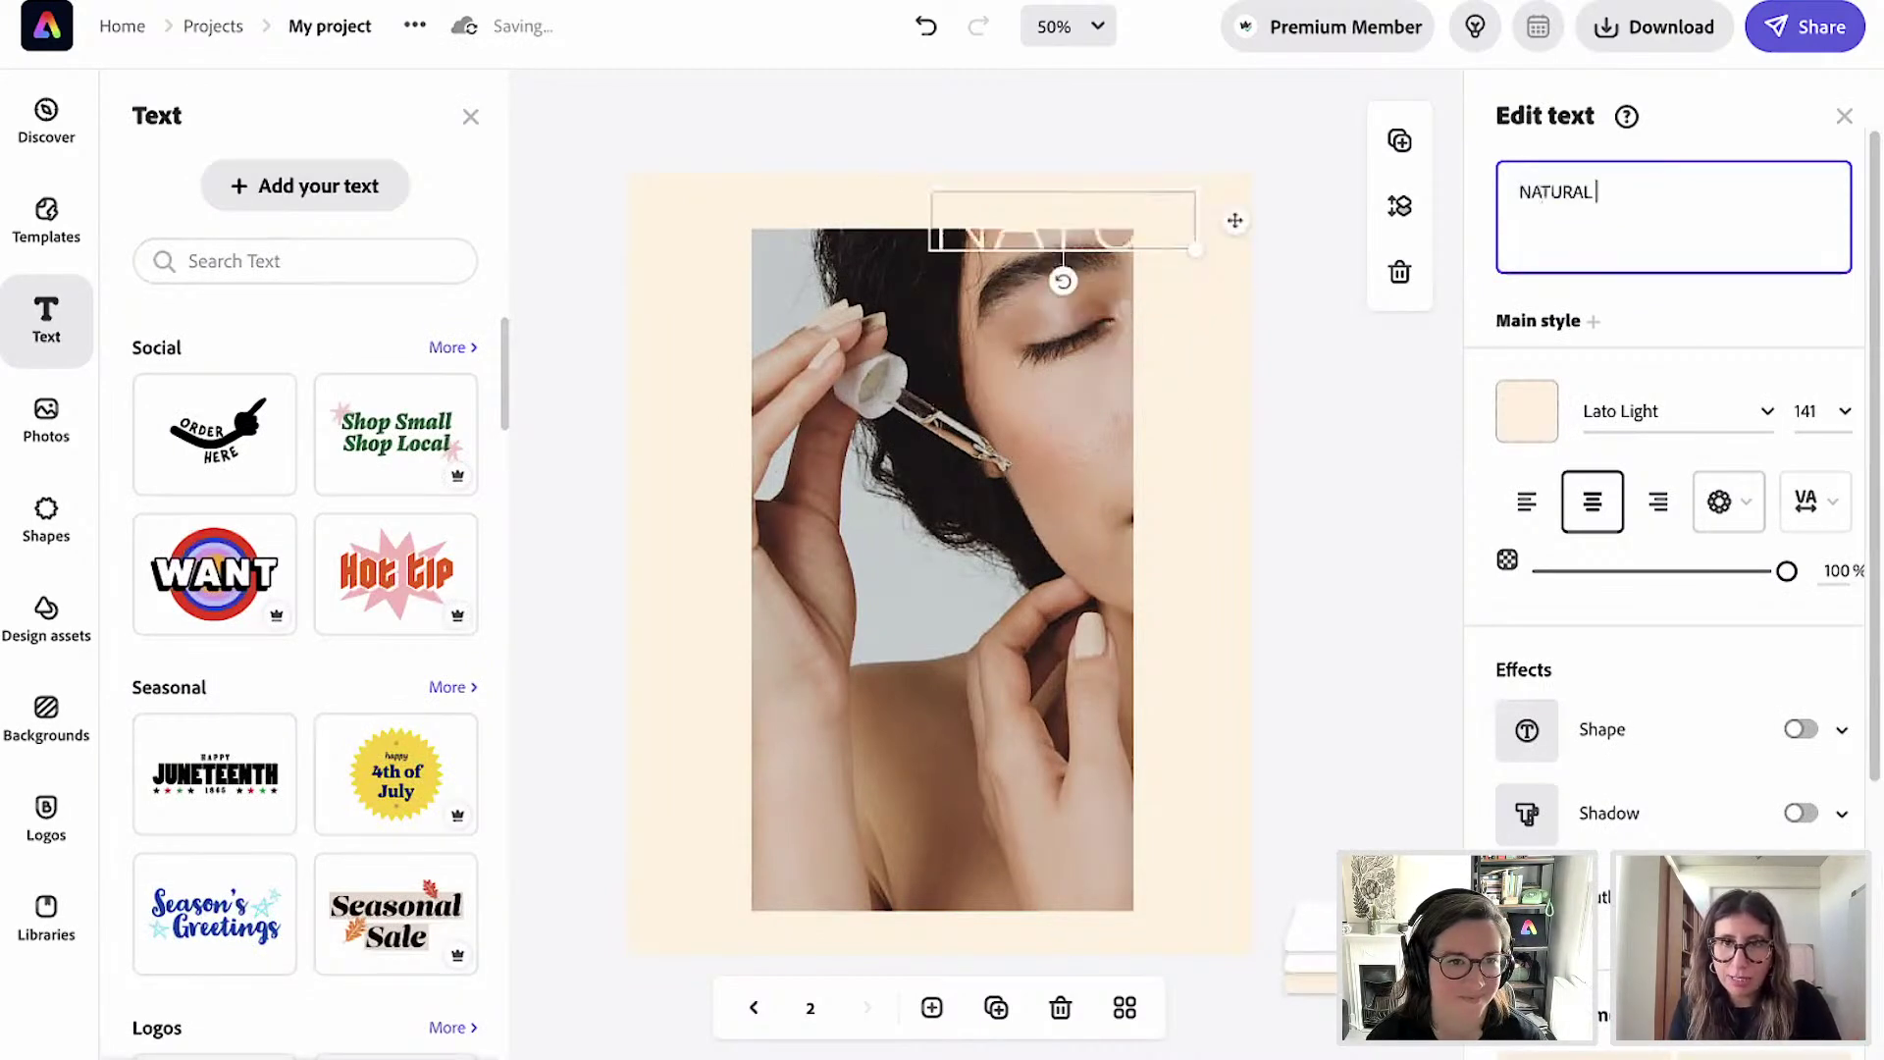
{"action": "type", "text": "BLEMD"}
{"action": "key", "text": "BackSpace"}
{"action": "key", "text": "BackSpace"}
{"action": "type", "text": "N"}
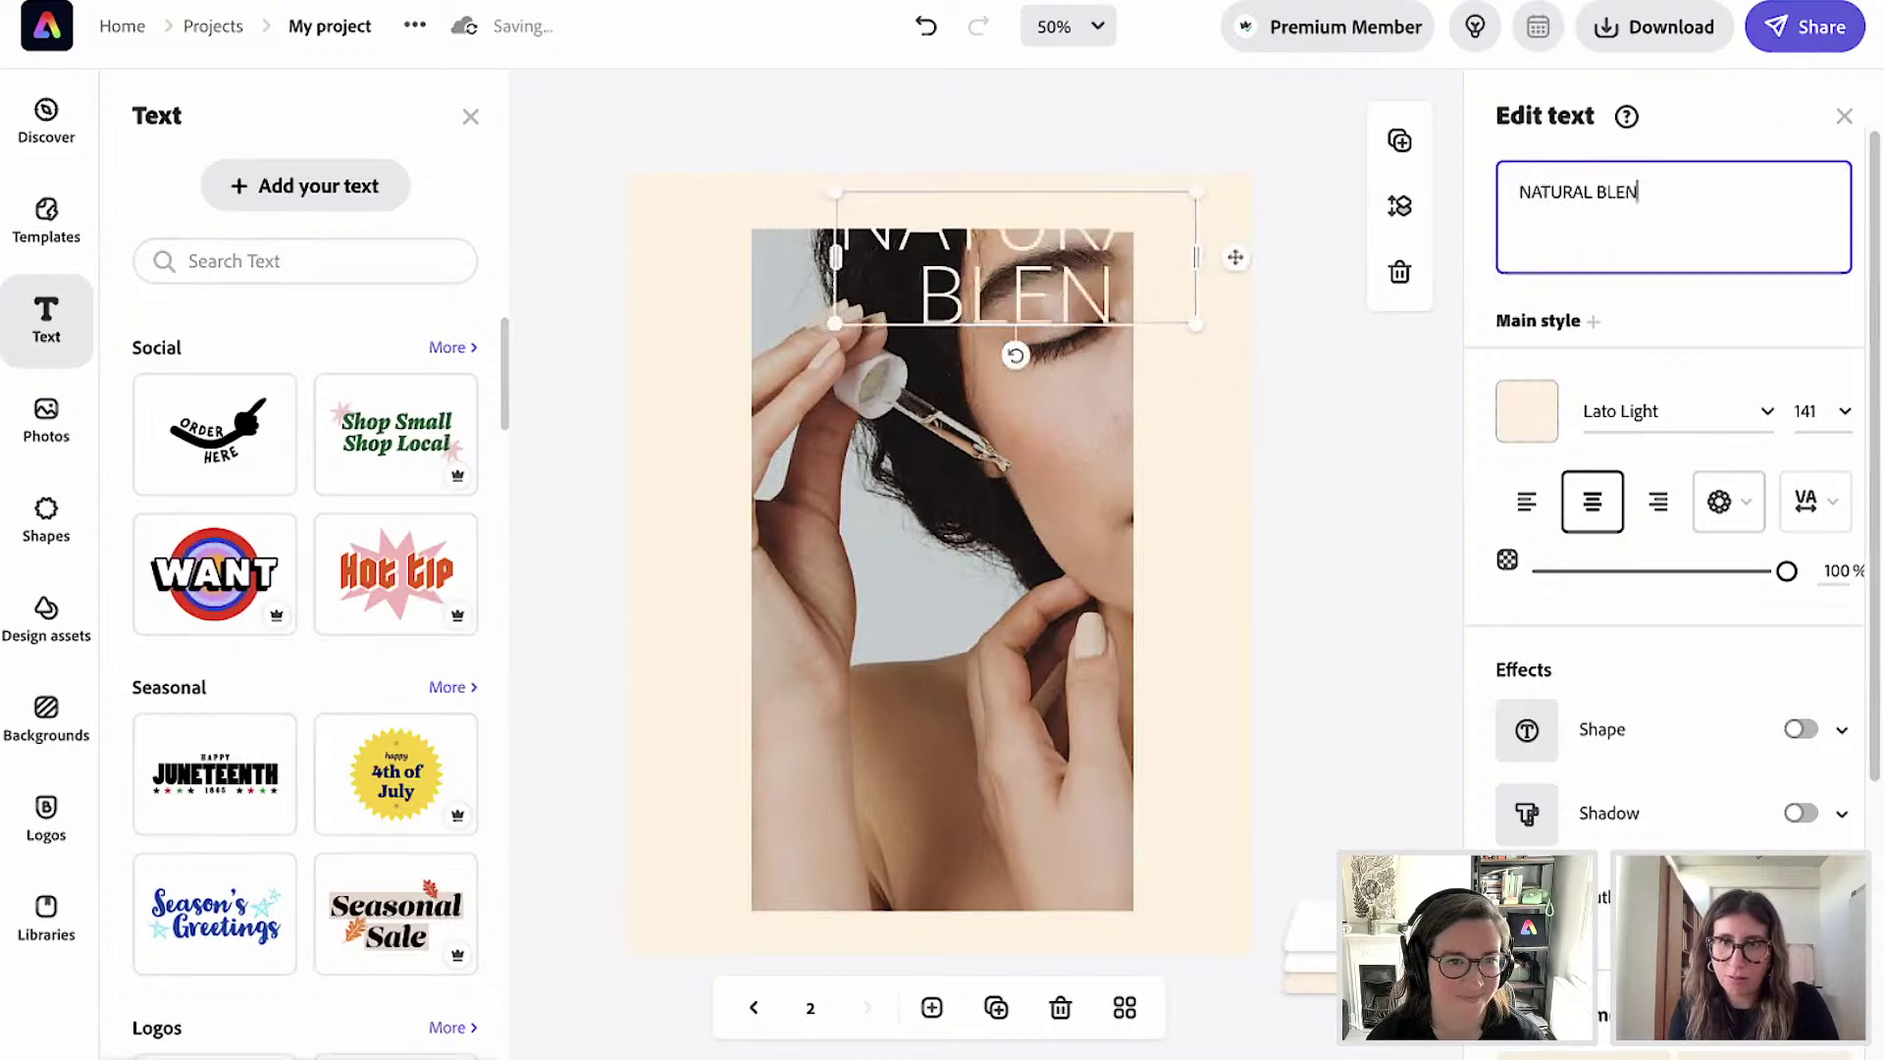
{"action": "type", "text": "DED"}
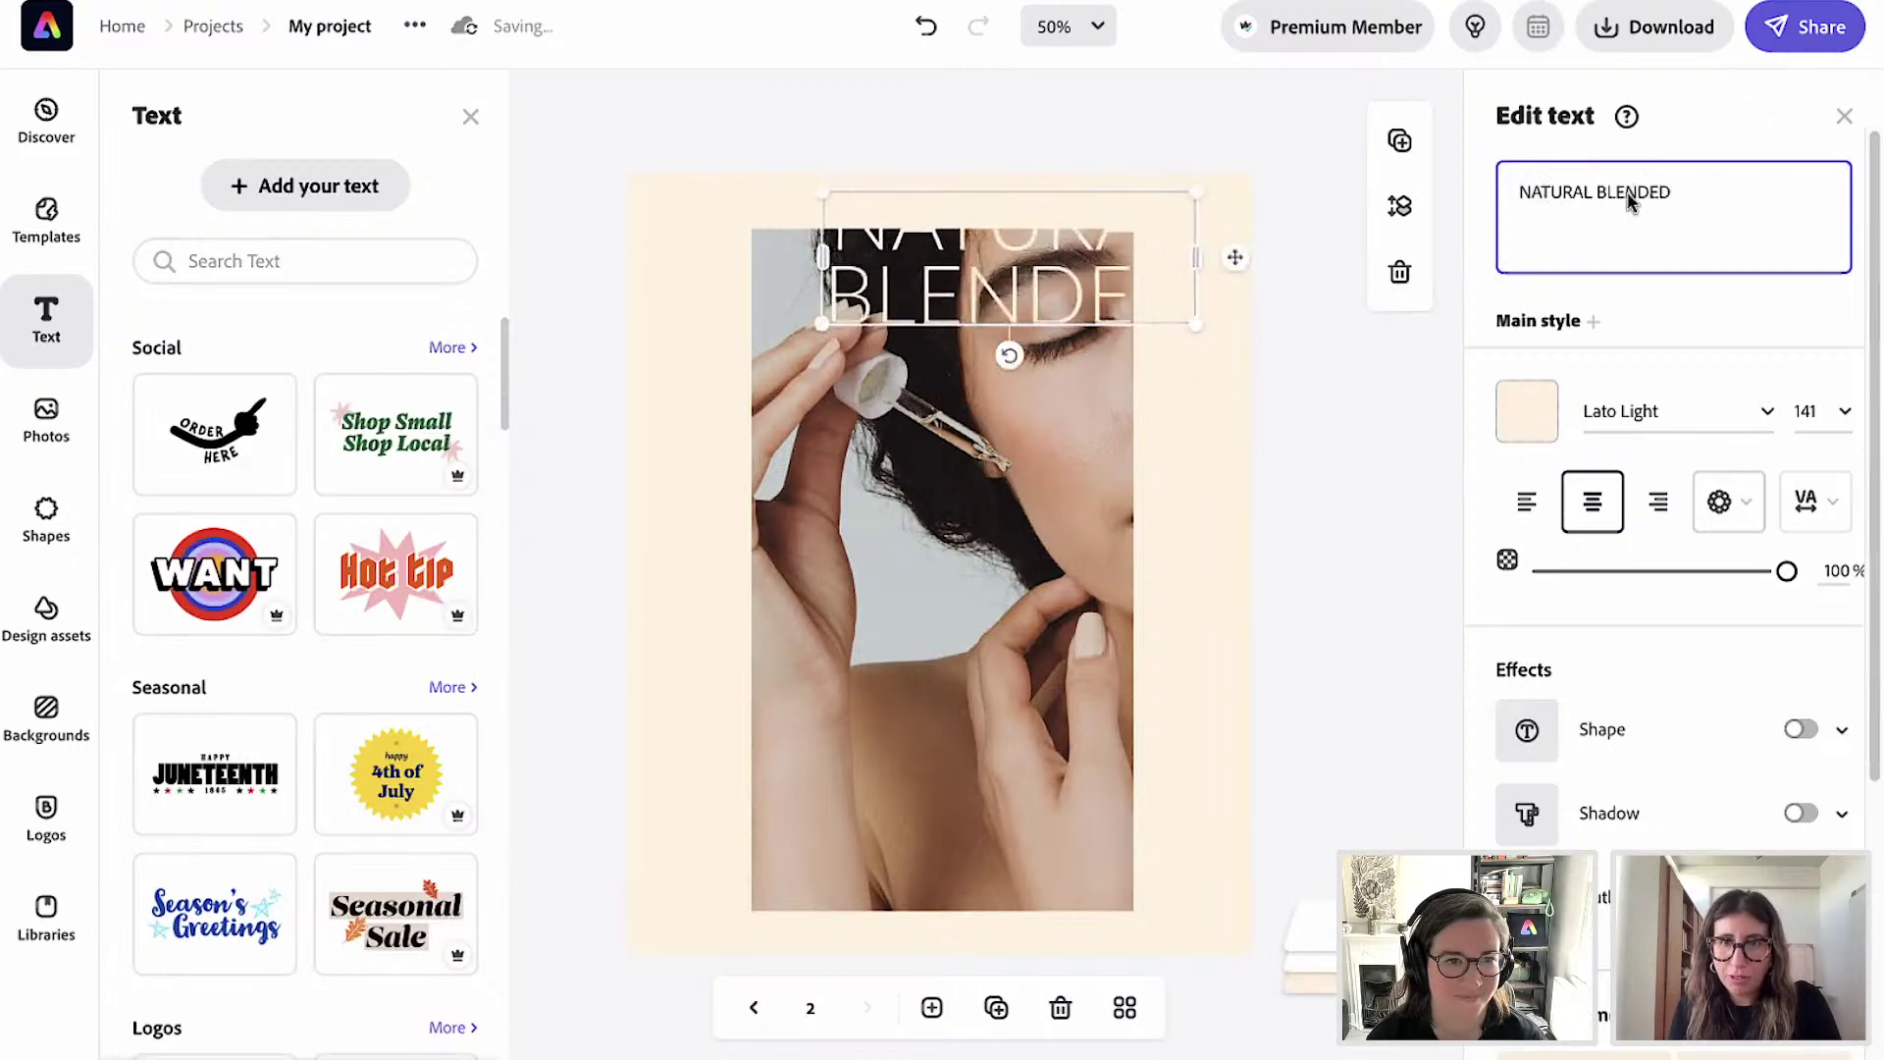
{"action": "type", "text": " OIL"}
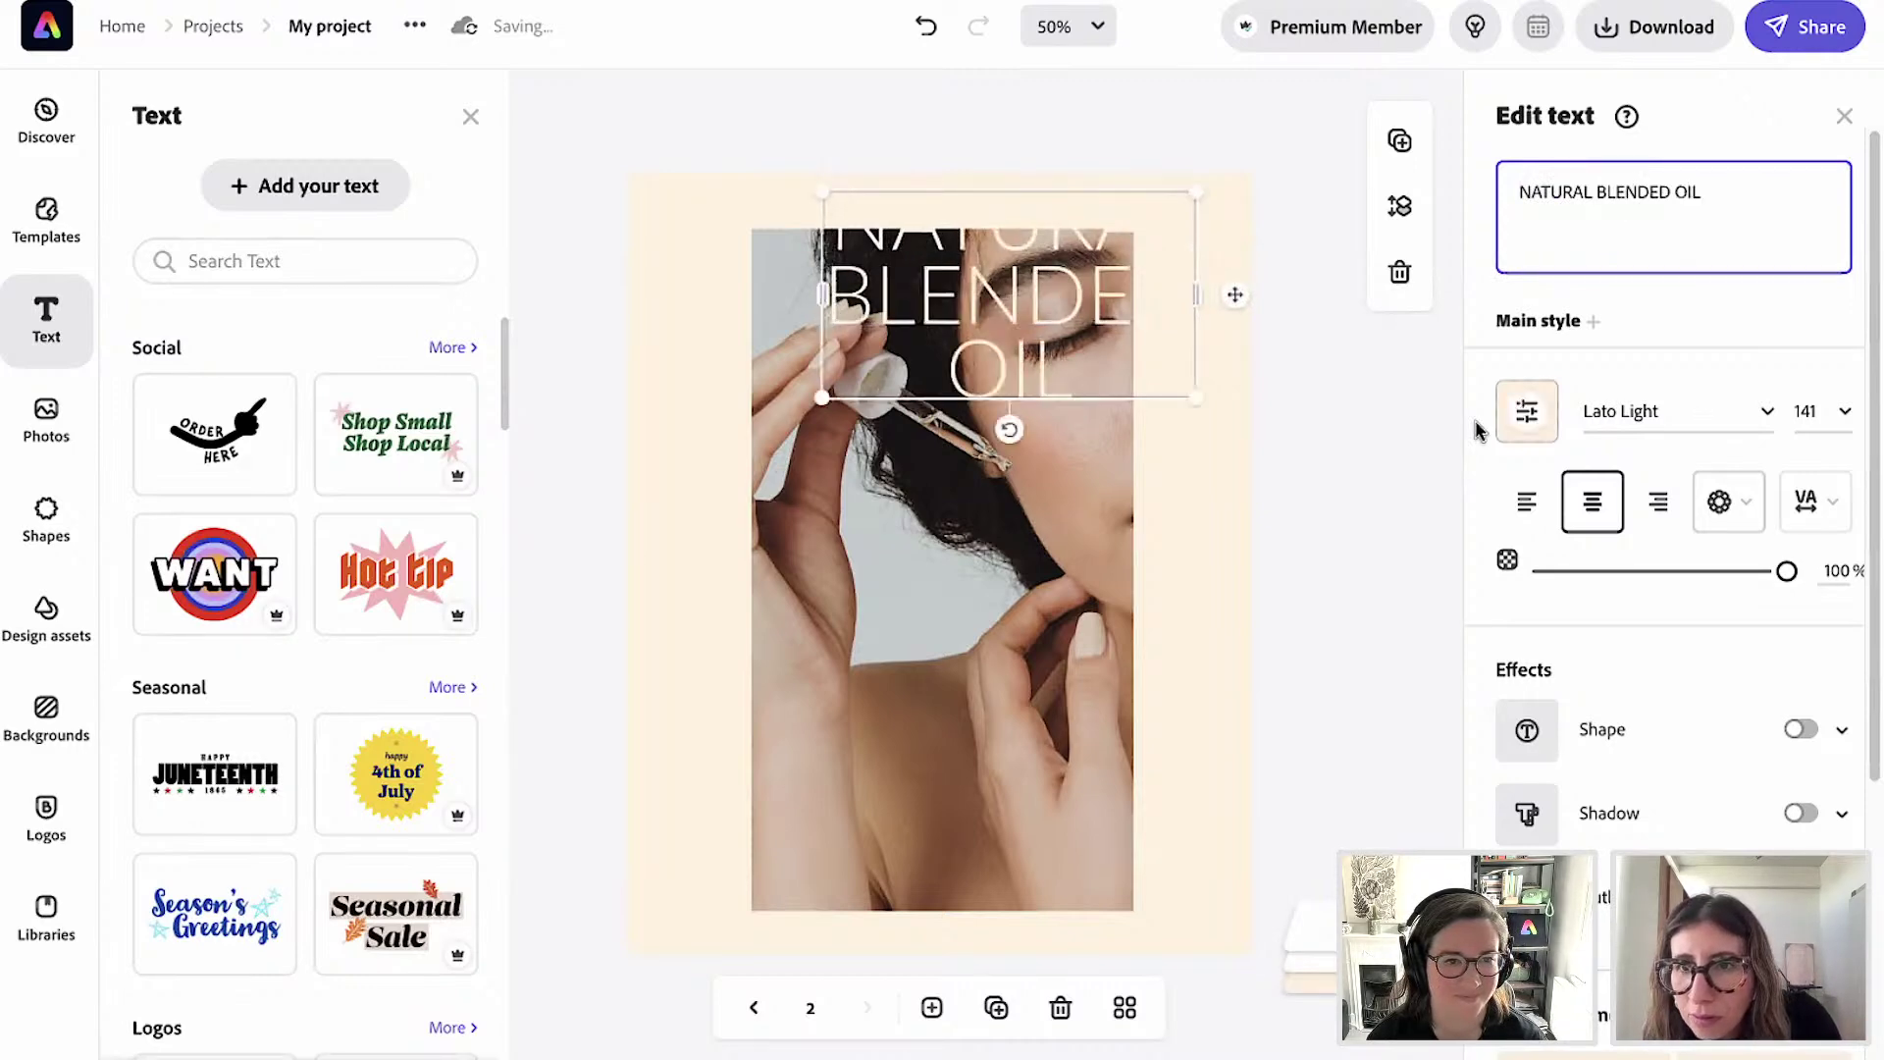
Color the "NATURAL BLENDED OIL" text in the Sundy olive #64511C and set its font to Syne Bold.
{"action": "left_click", "coordinate": [1528, 412]}
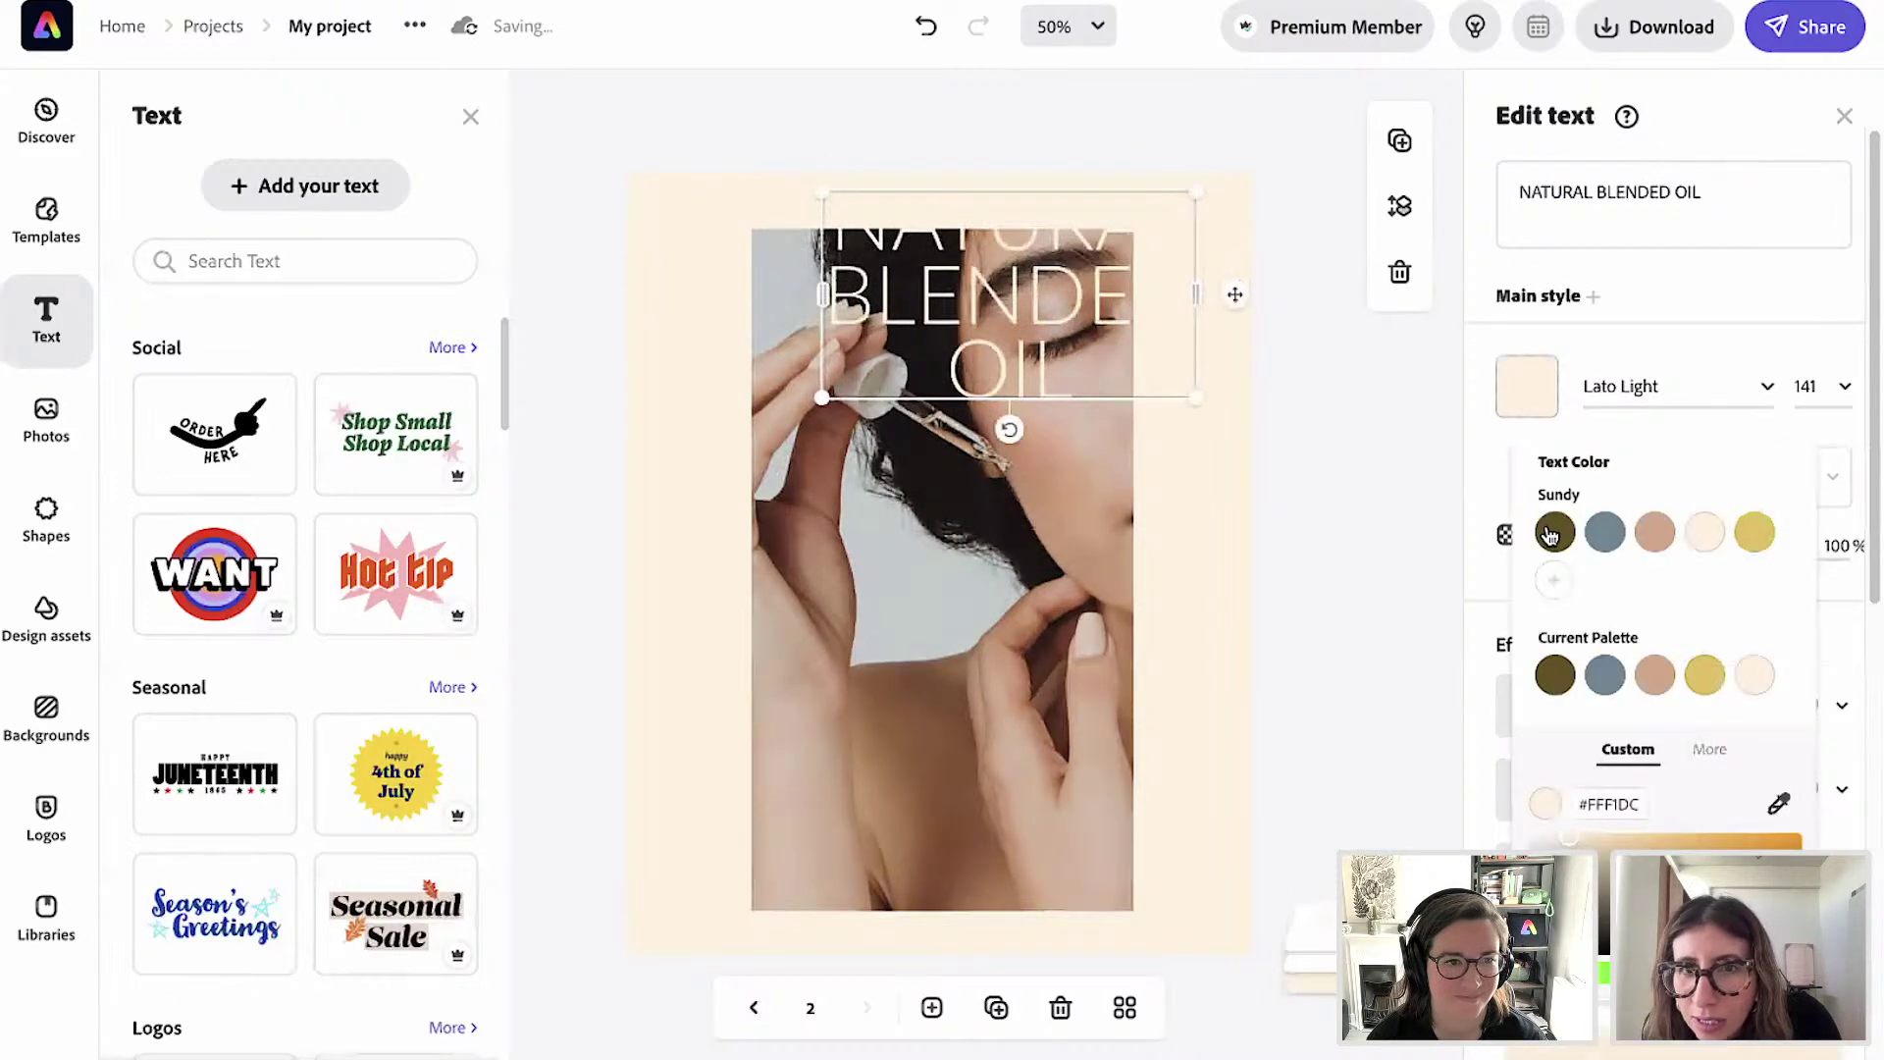
{"action": "left_click", "coordinate": [1549, 534]}
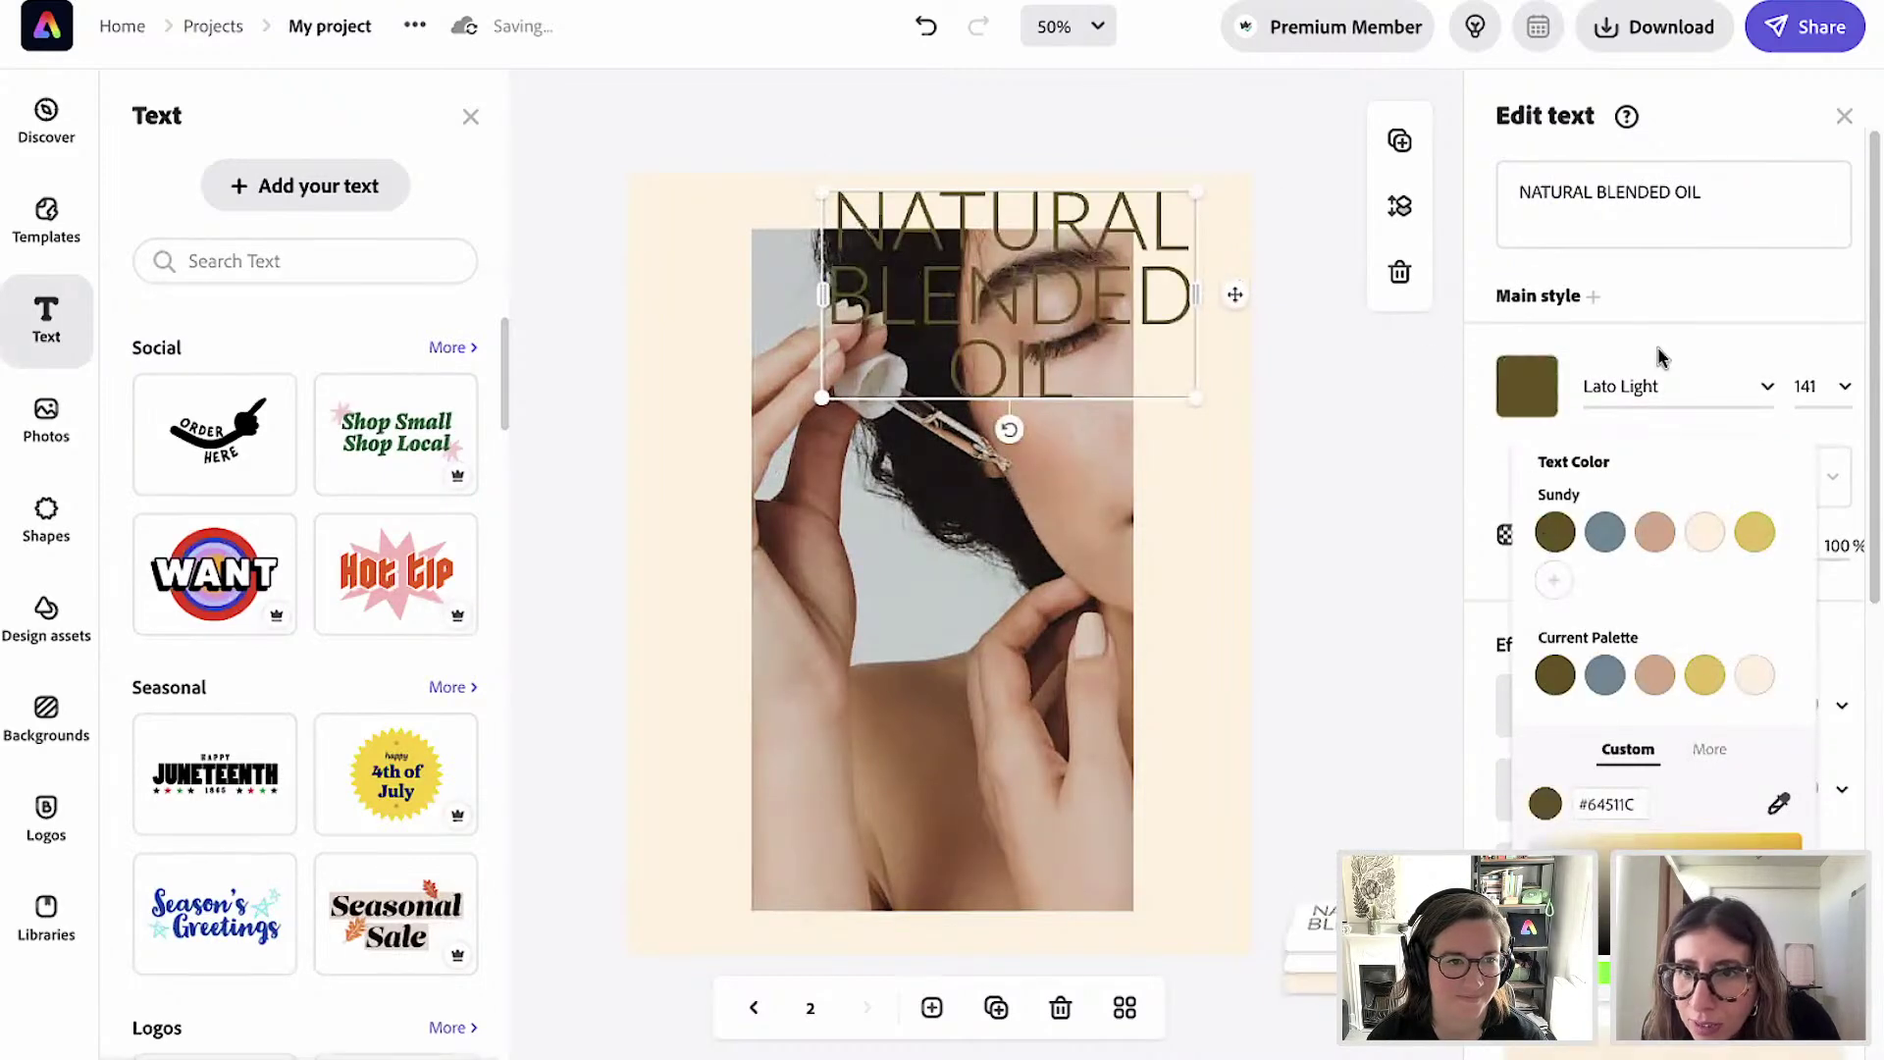
{"action": "left_click", "coordinate": [1767, 403]}
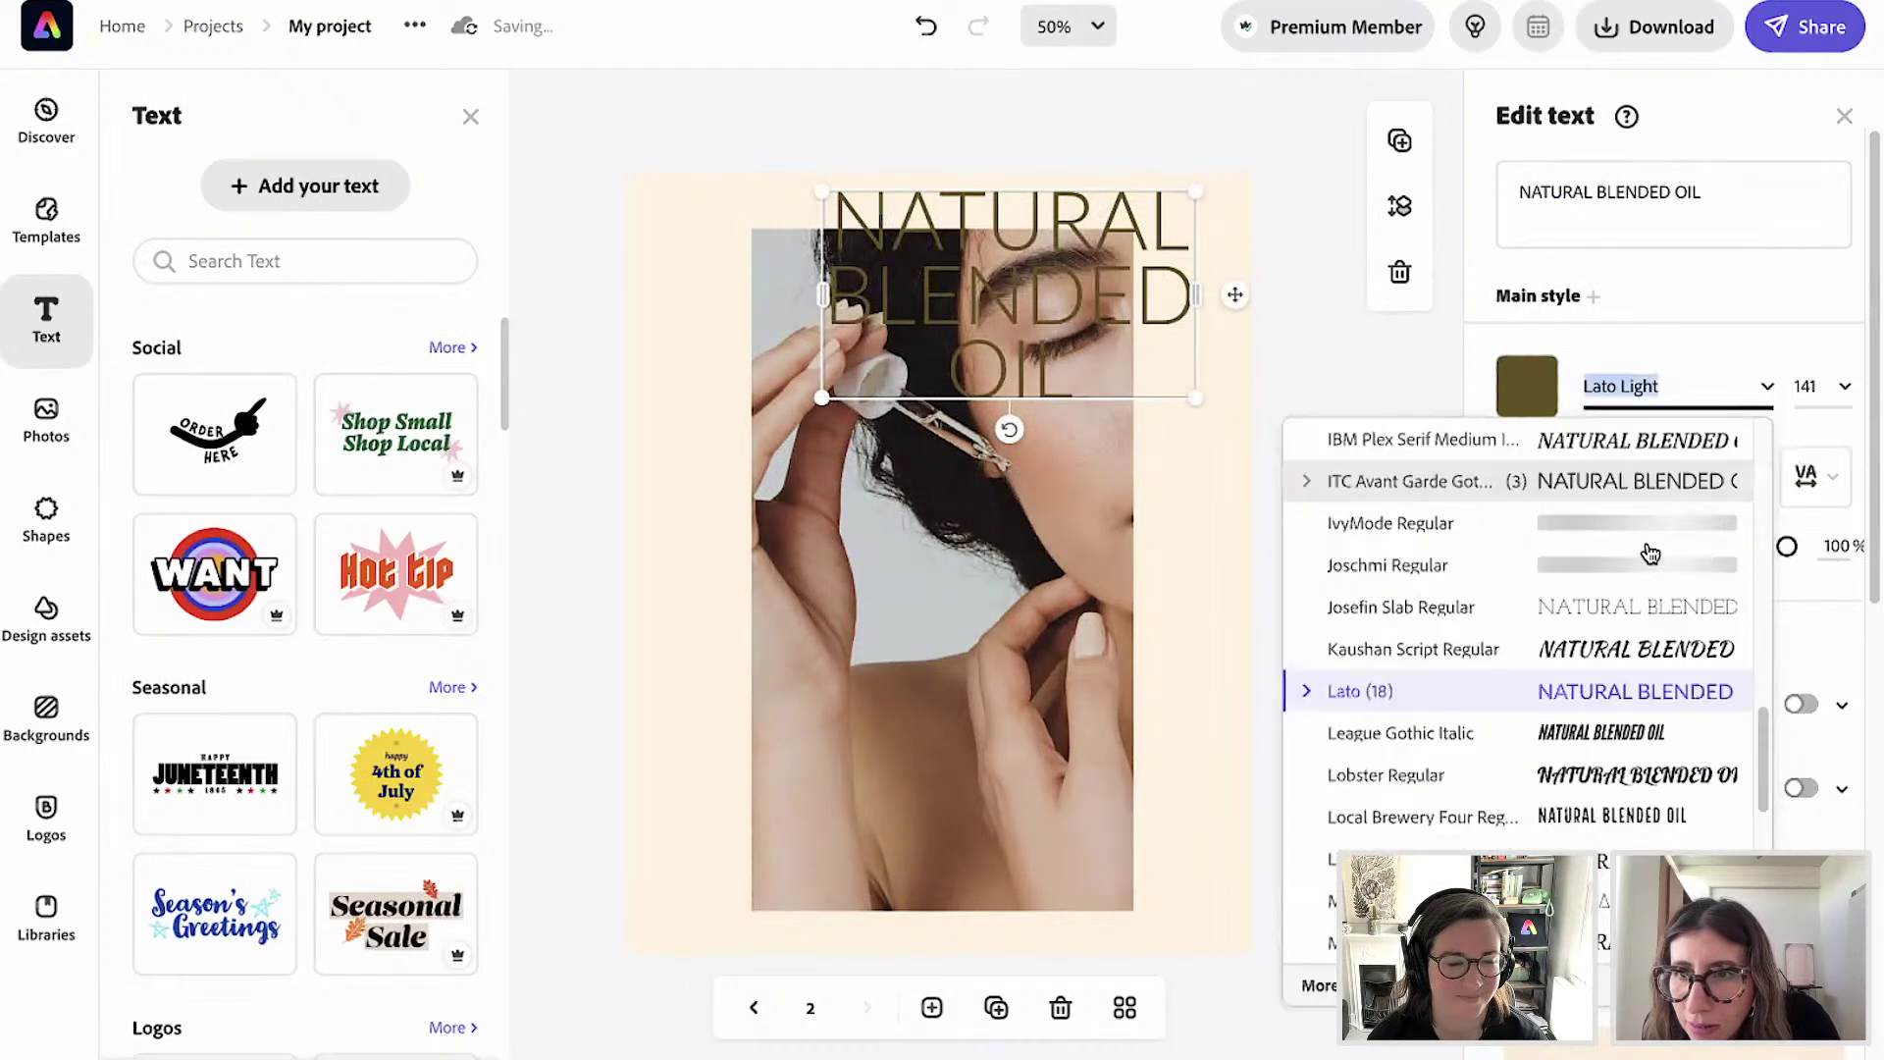
{"action": "scroll", "coordinate": [1420, 580], "scroll_direction": "up", "scroll_amount": 10}
{"action": "left_click", "coordinate": [1418, 574]}
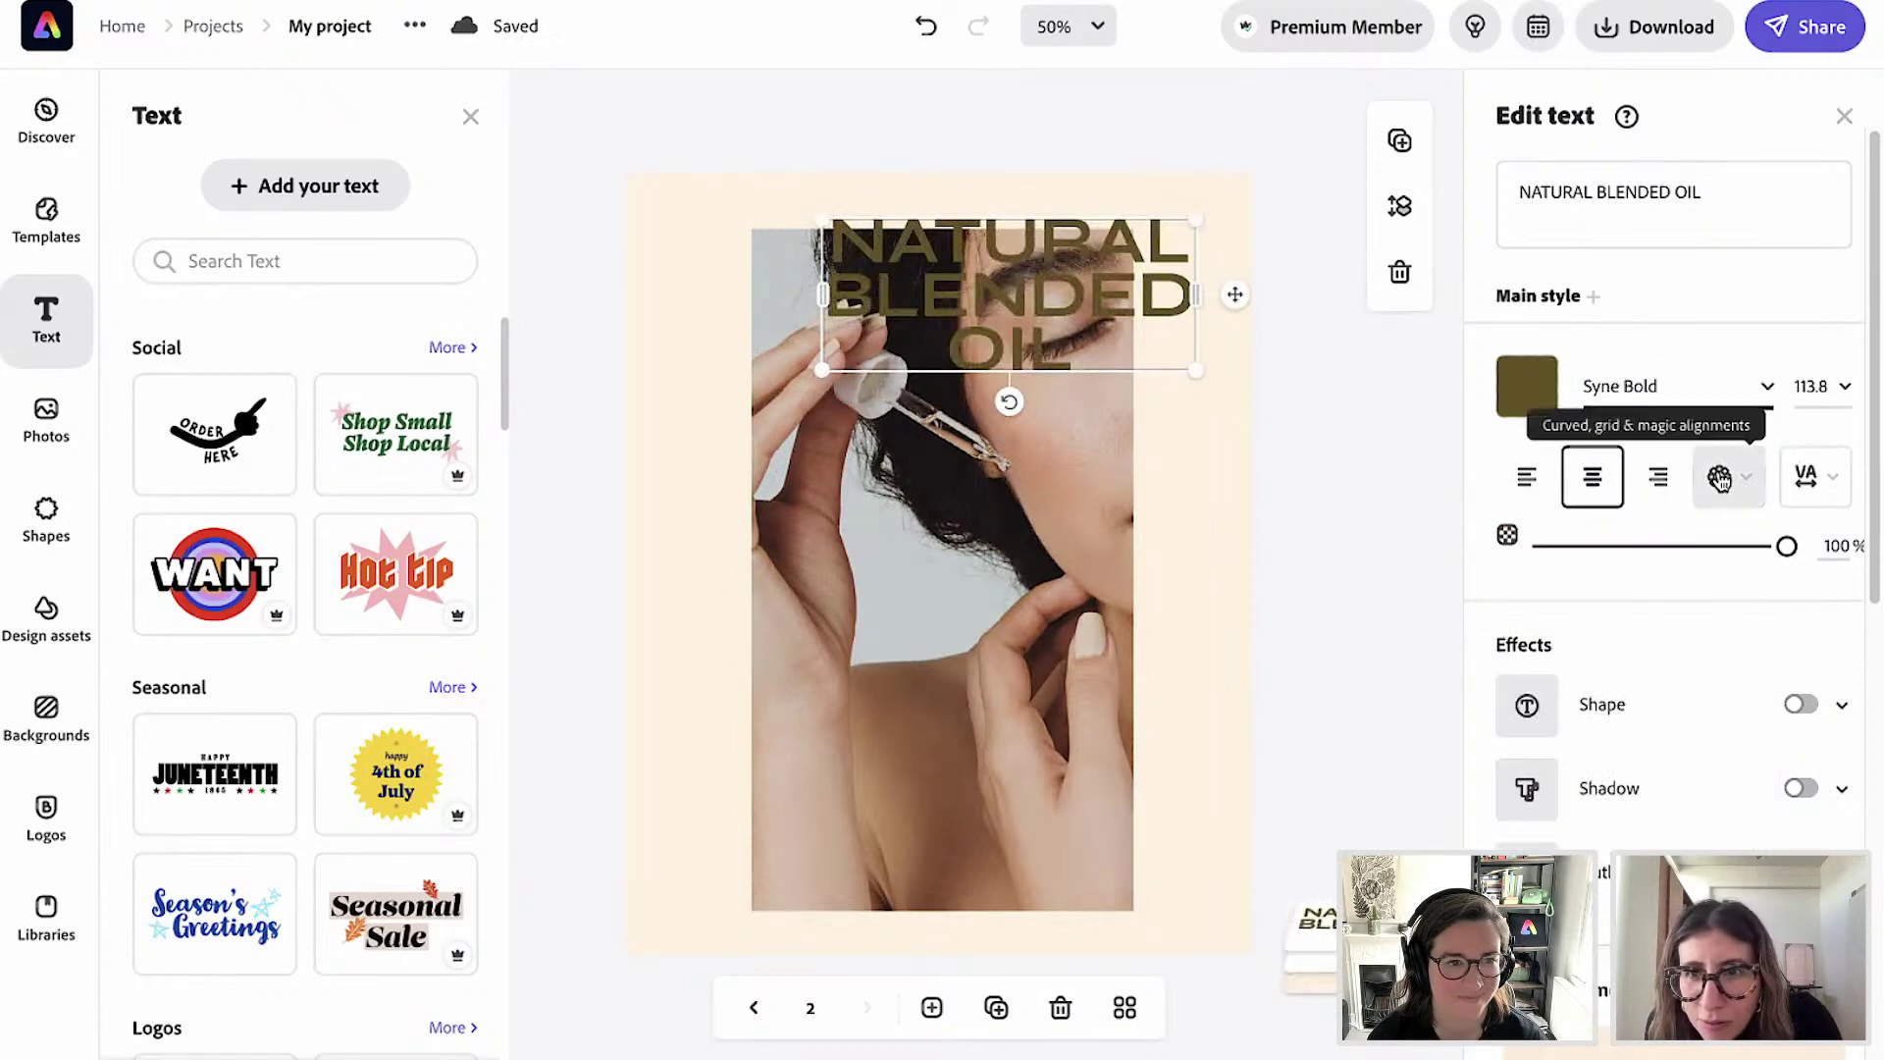
Arrange the "NATURAL BLENDED OIL" text in a curved Circle layout.
{"action": "left_click", "coordinate": [1731, 489]}
{"action": "left_click", "coordinate": [1658, 613]}
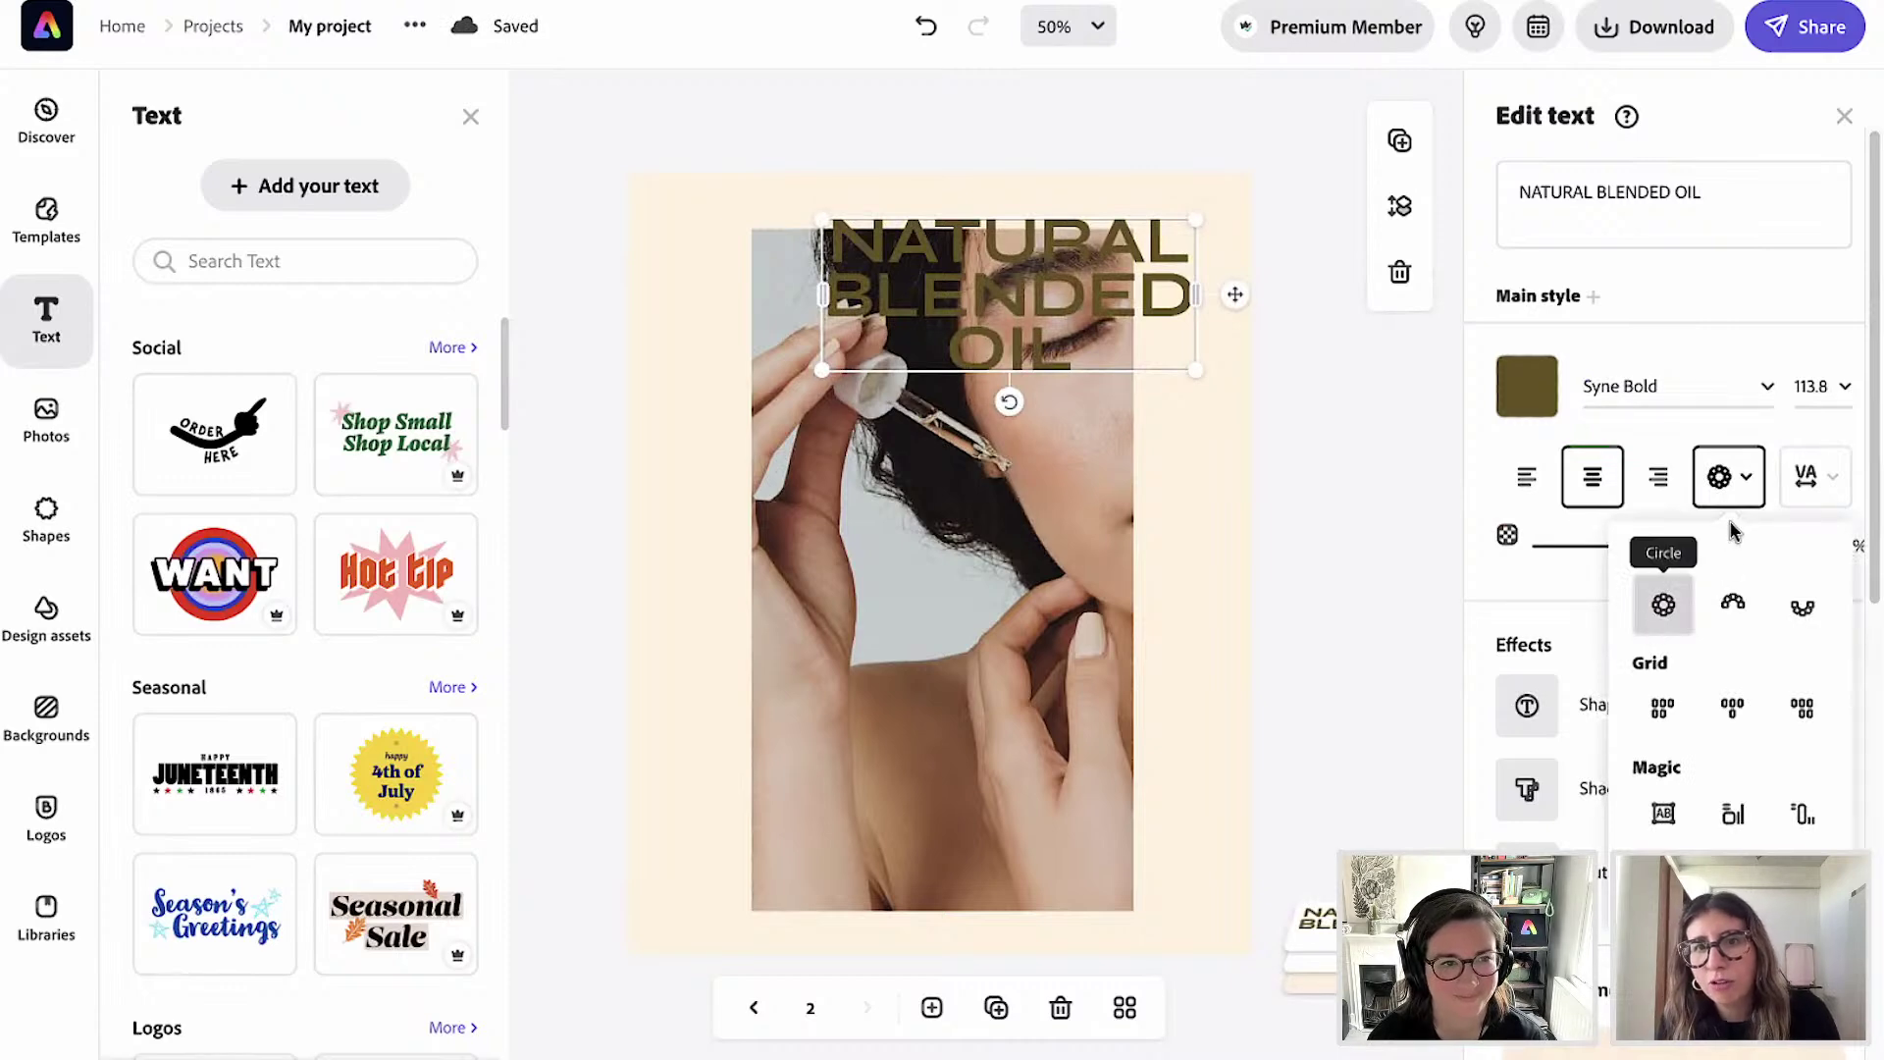
{"action": "left_click", "coordinate": [1804, 629]}
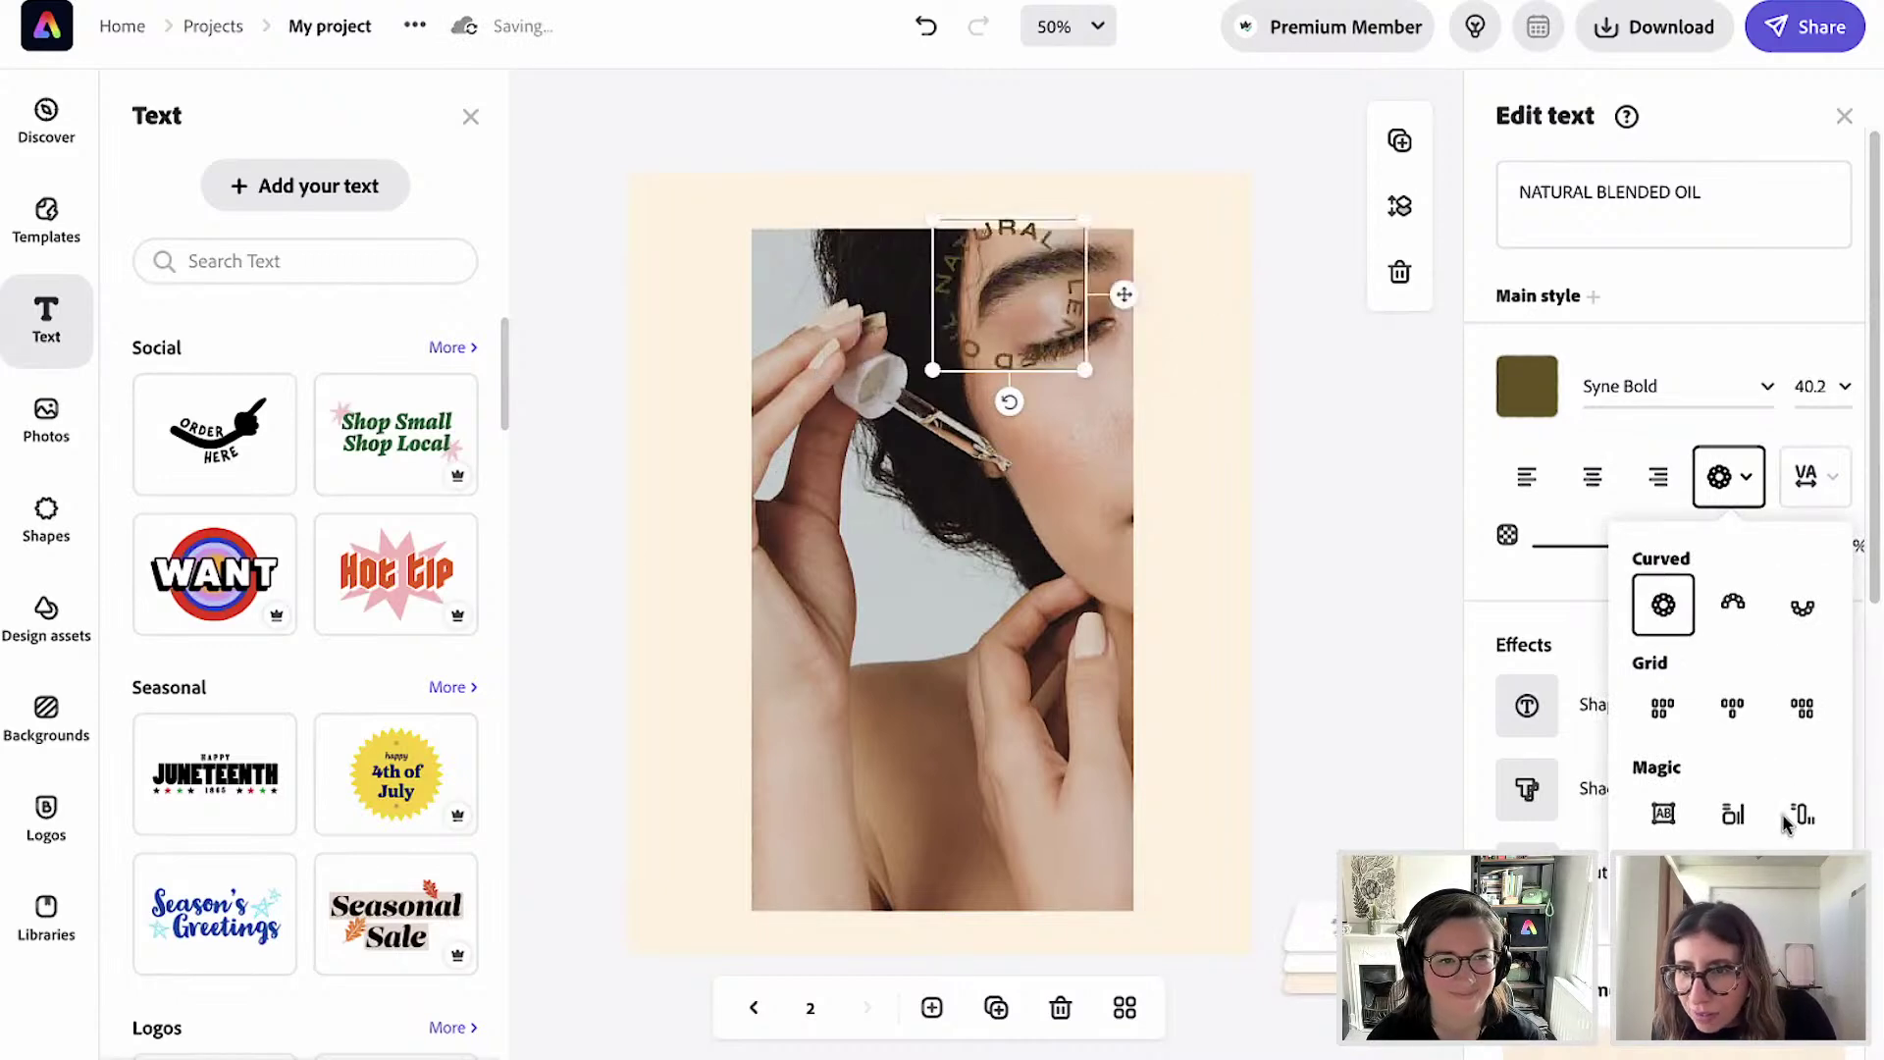
Enlarge the circular text to about size 65 and place it overlapping the lower right edge of the dropper photo.
{"action": "left_click_drag", "start_coordinate": [1058, 321], "coordinate": [1085, 505]}
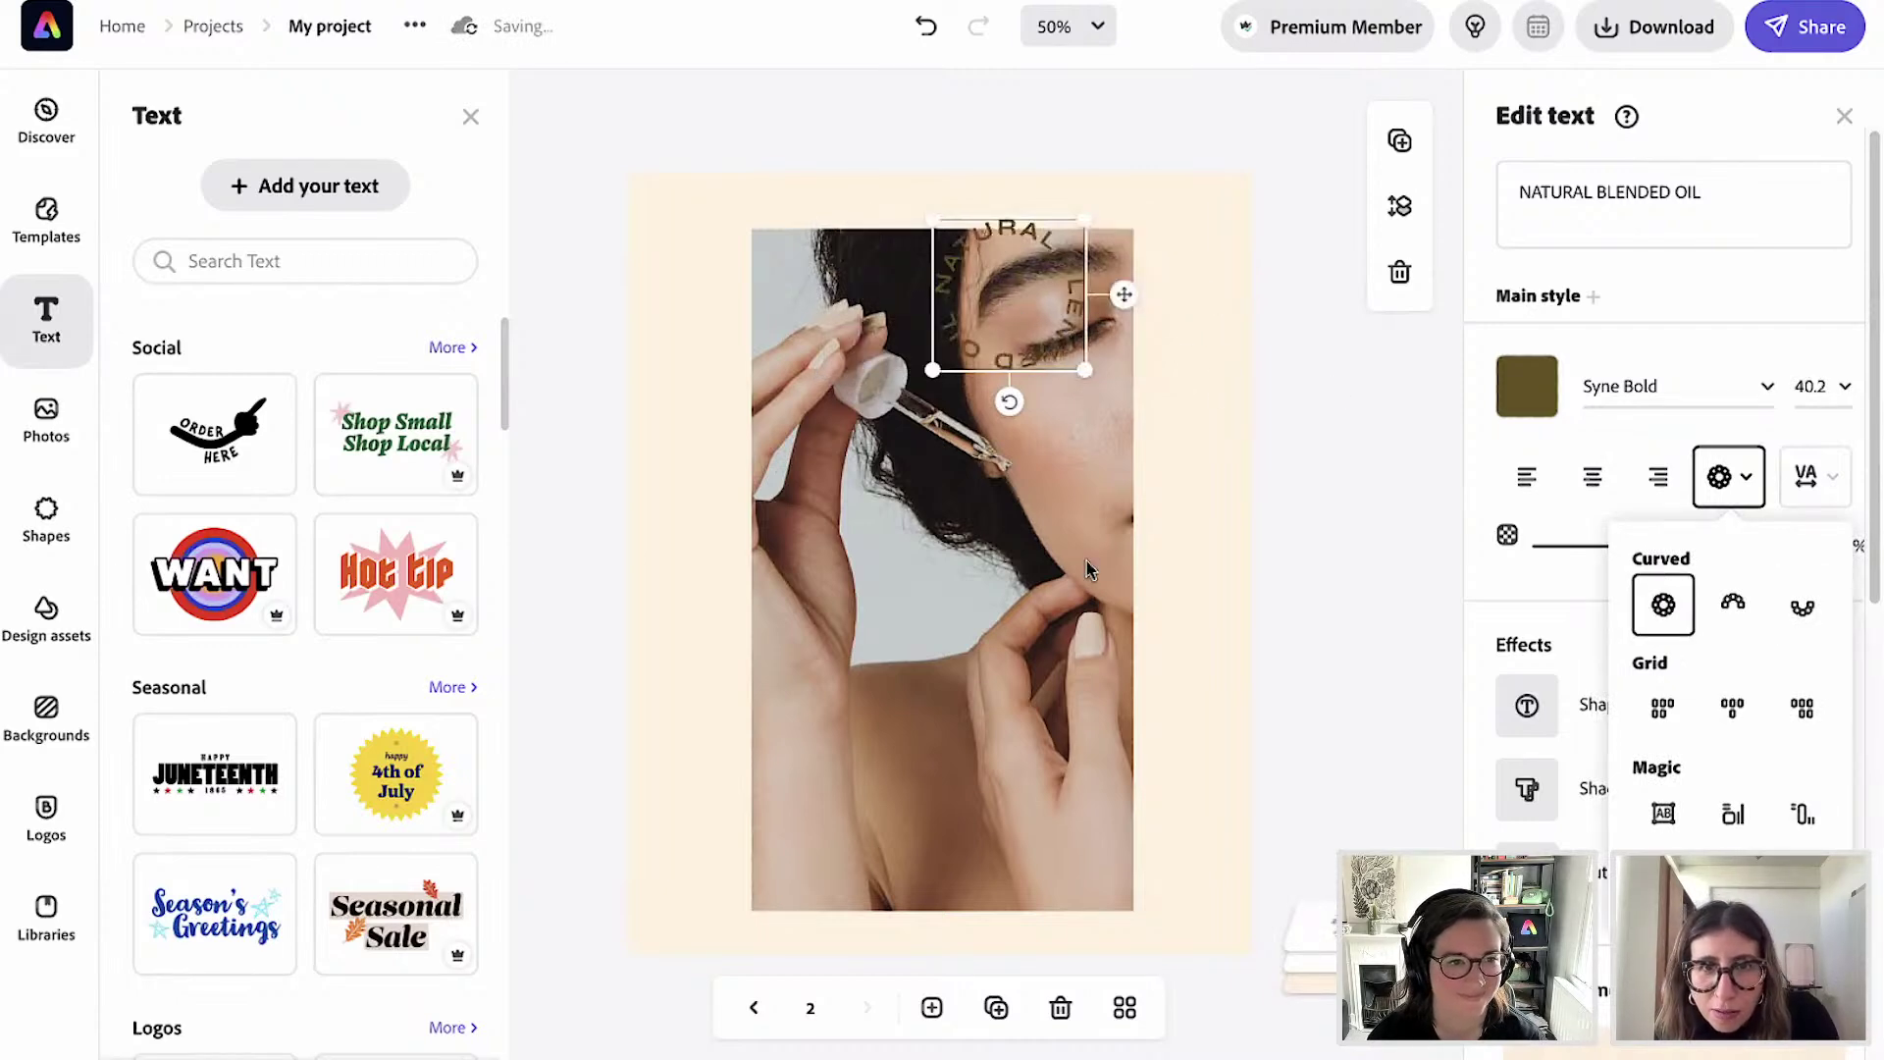
{"action": "left_click_drag", "start_coordinate": [1168, 780], "coordinate": [905, 556]}
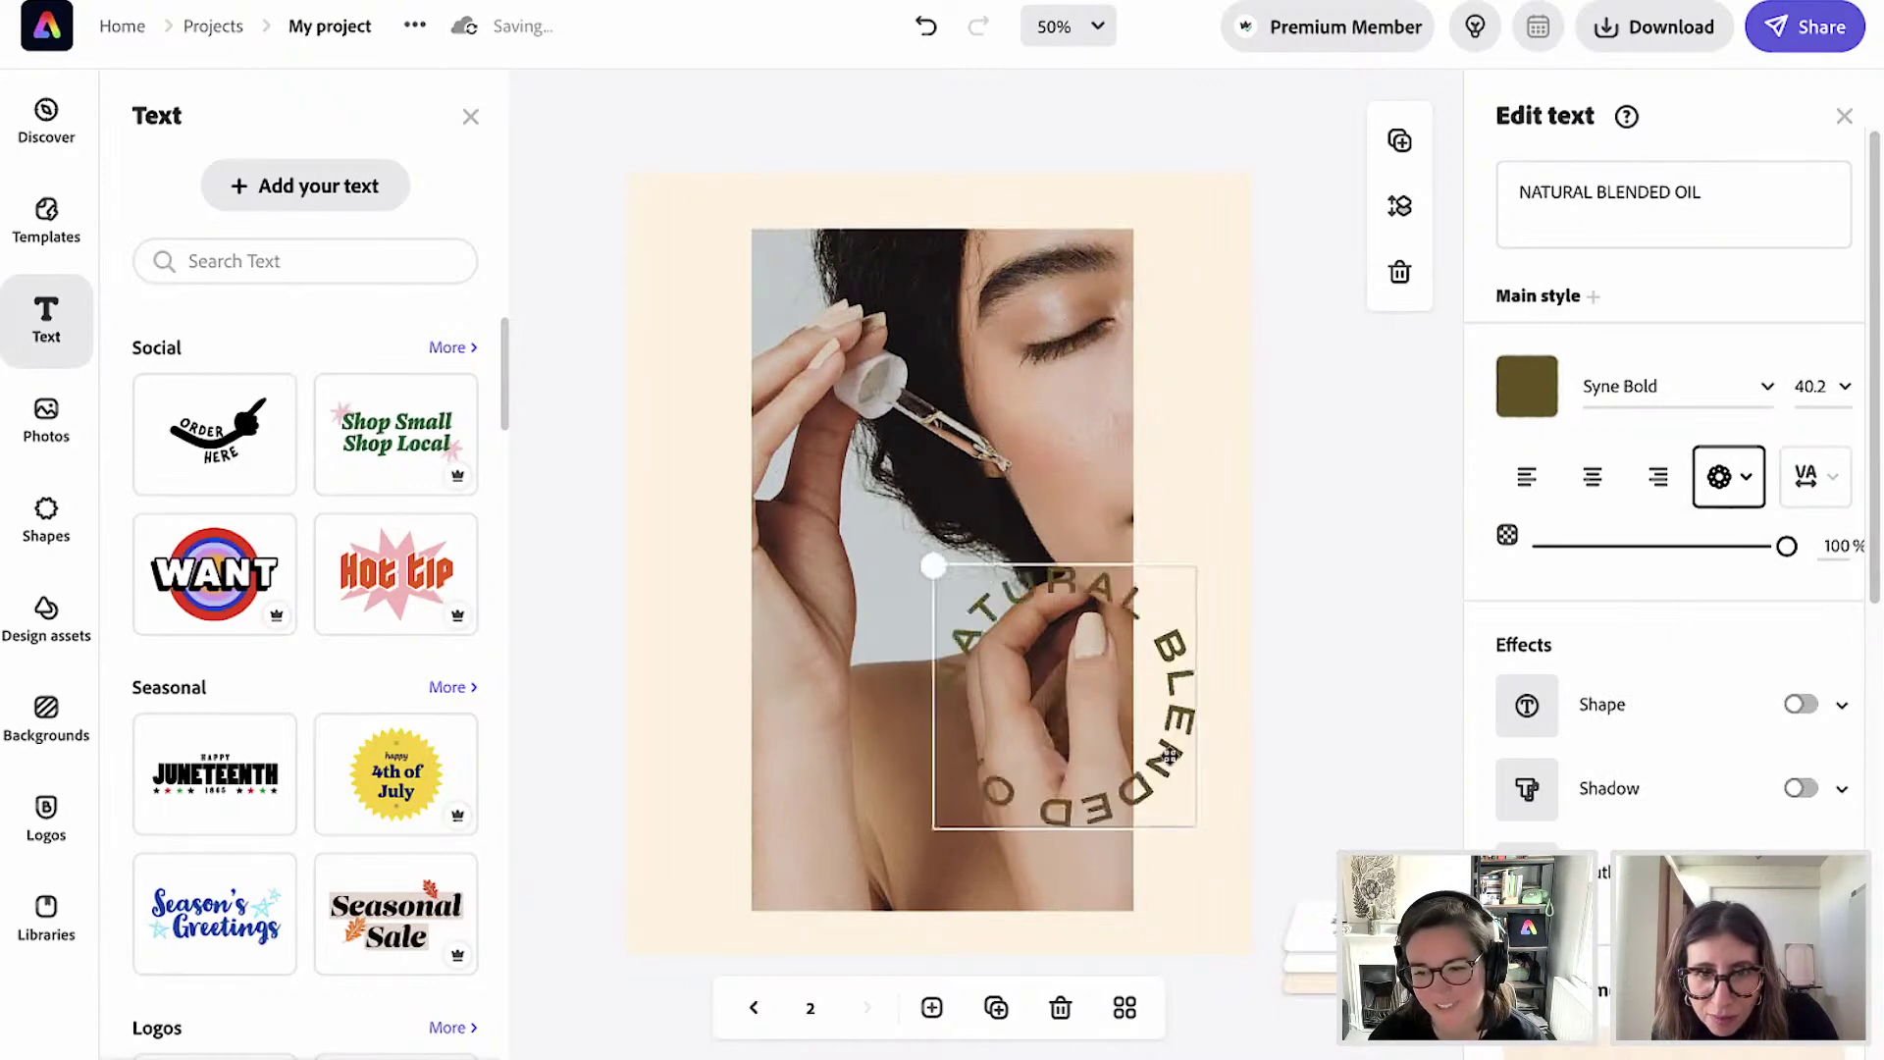
{"action": "left_click_drag", "start_coordinate": [1169, 734], "coordinate": [1180, 792]}
{"action": "left_click_drag", "start_coordinate": [895, 573], "coordinate": [978, 655]}
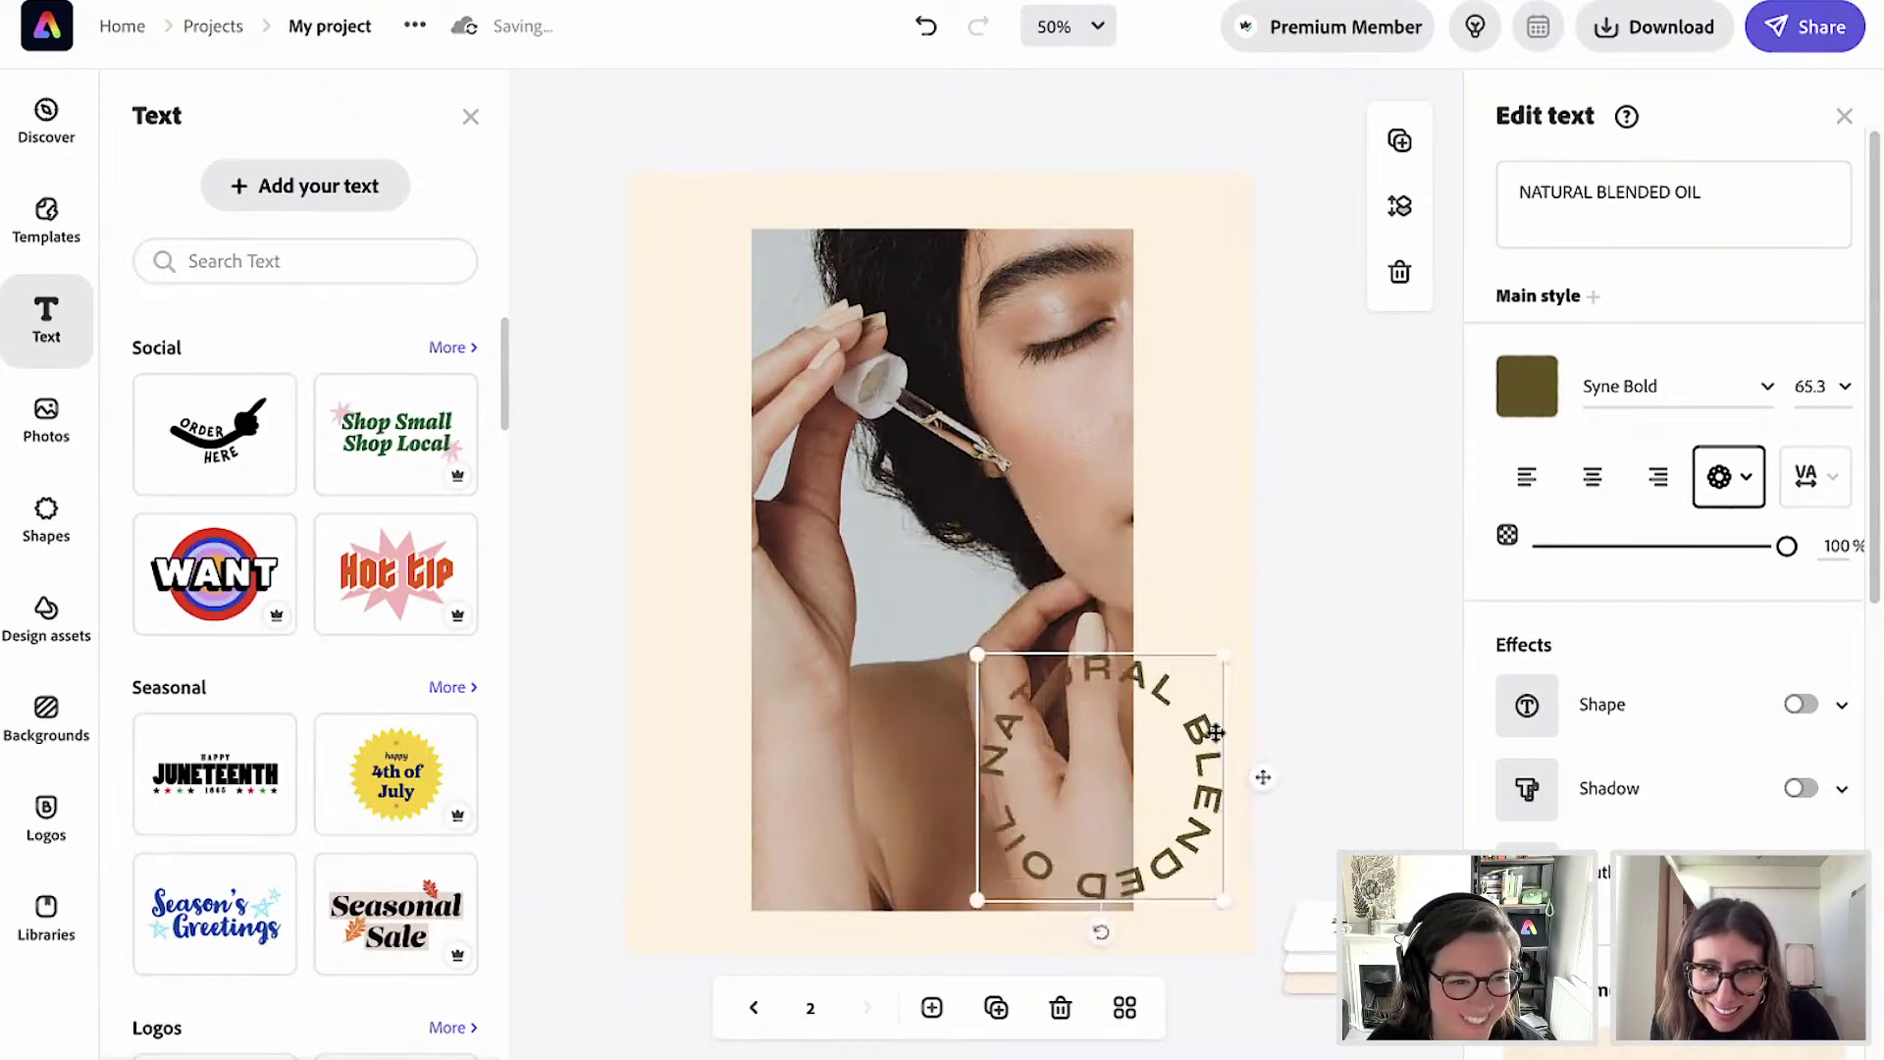
{"action": "left_click_drag", "start_coordinate": [1213, 733], "coordinate": [1221, 738]}
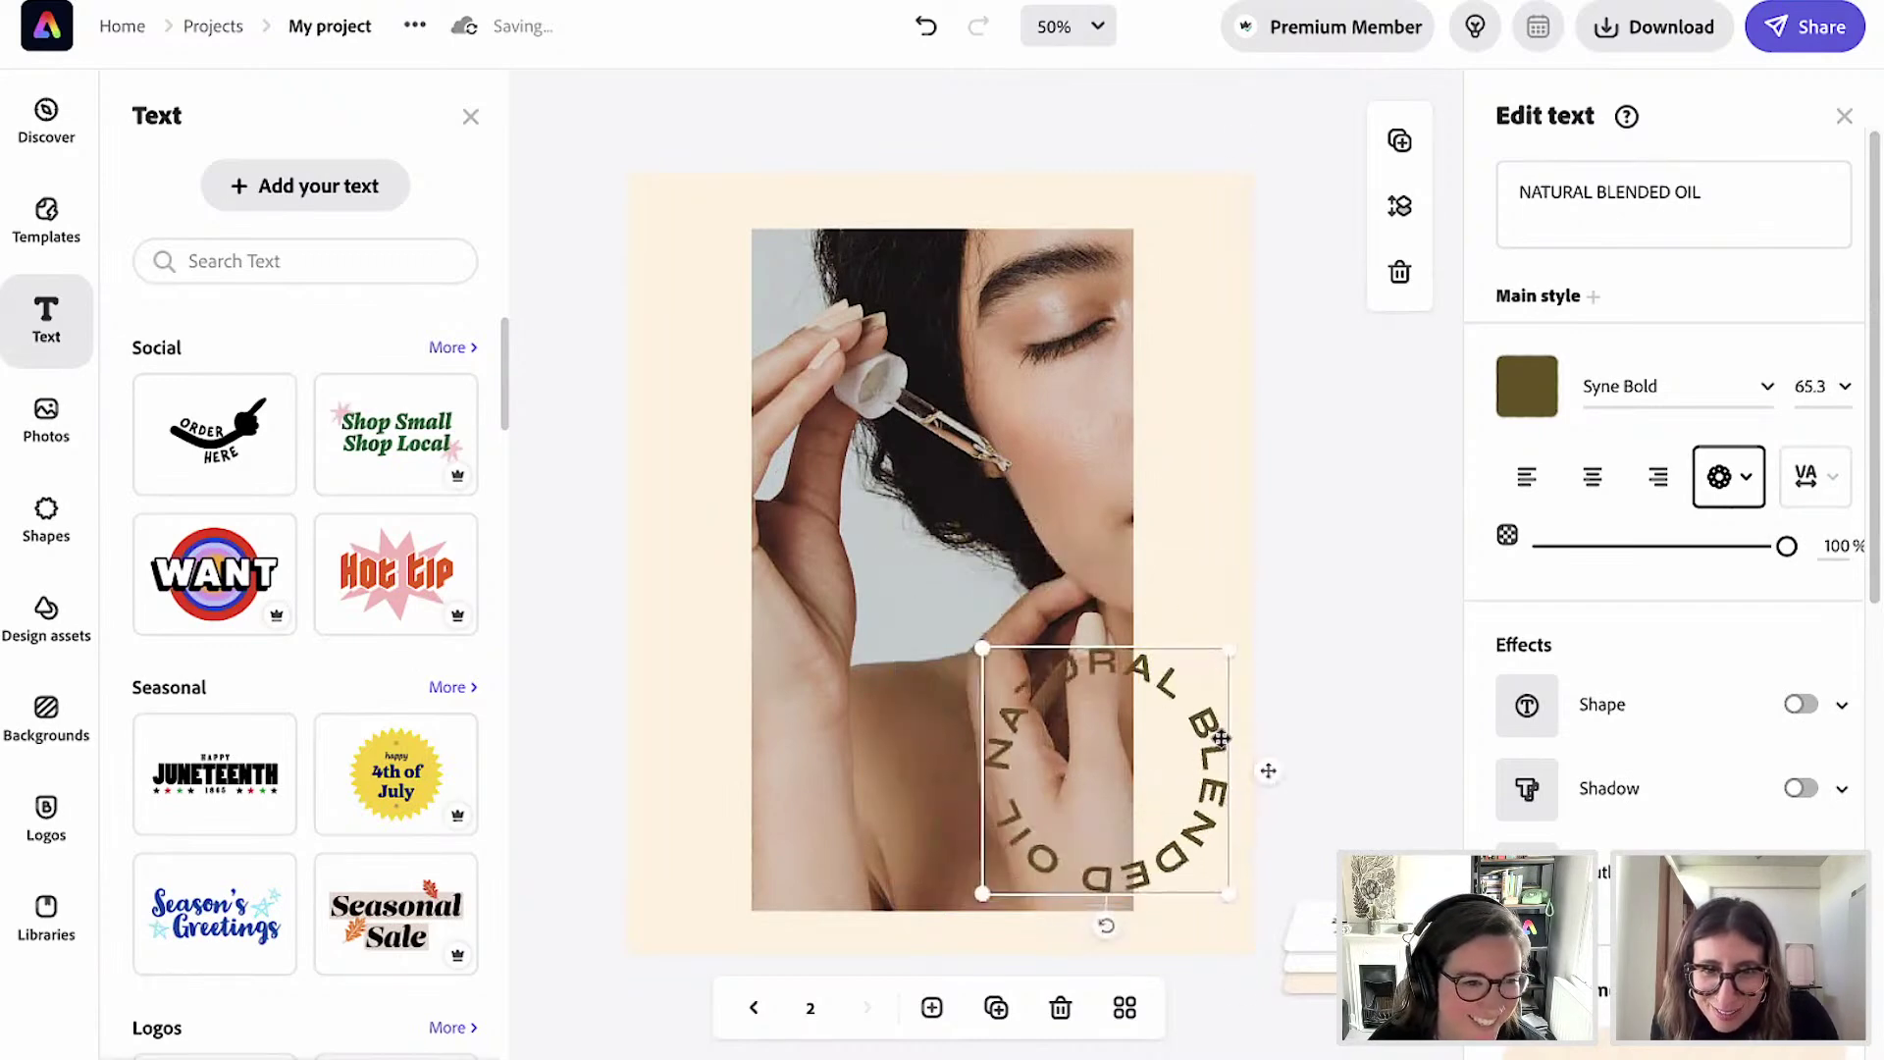
{"action": "left_click", "coordinate": [1351, 704]}
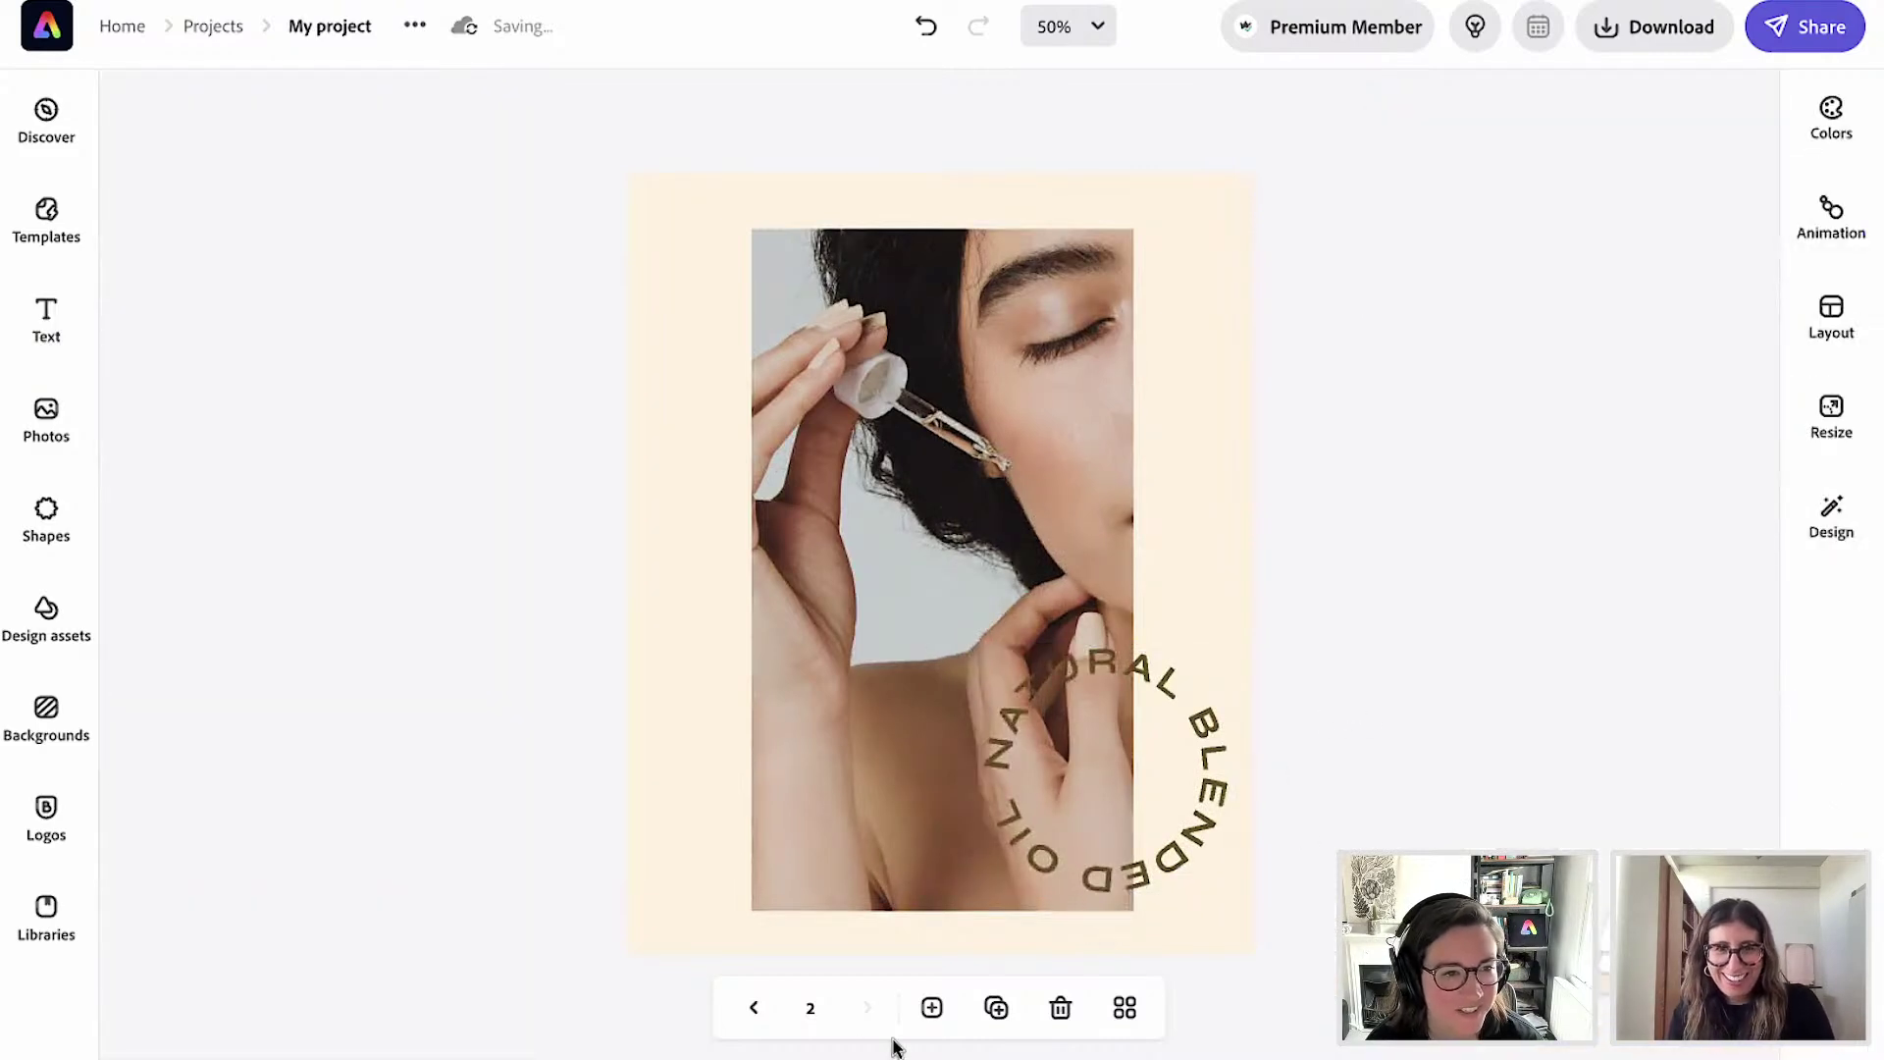
Show the pages in the grid overview and add a third page the same size as page 2, 1080 x 1350.
{"action": "left_click", "coordinate": [1125, 1008]}
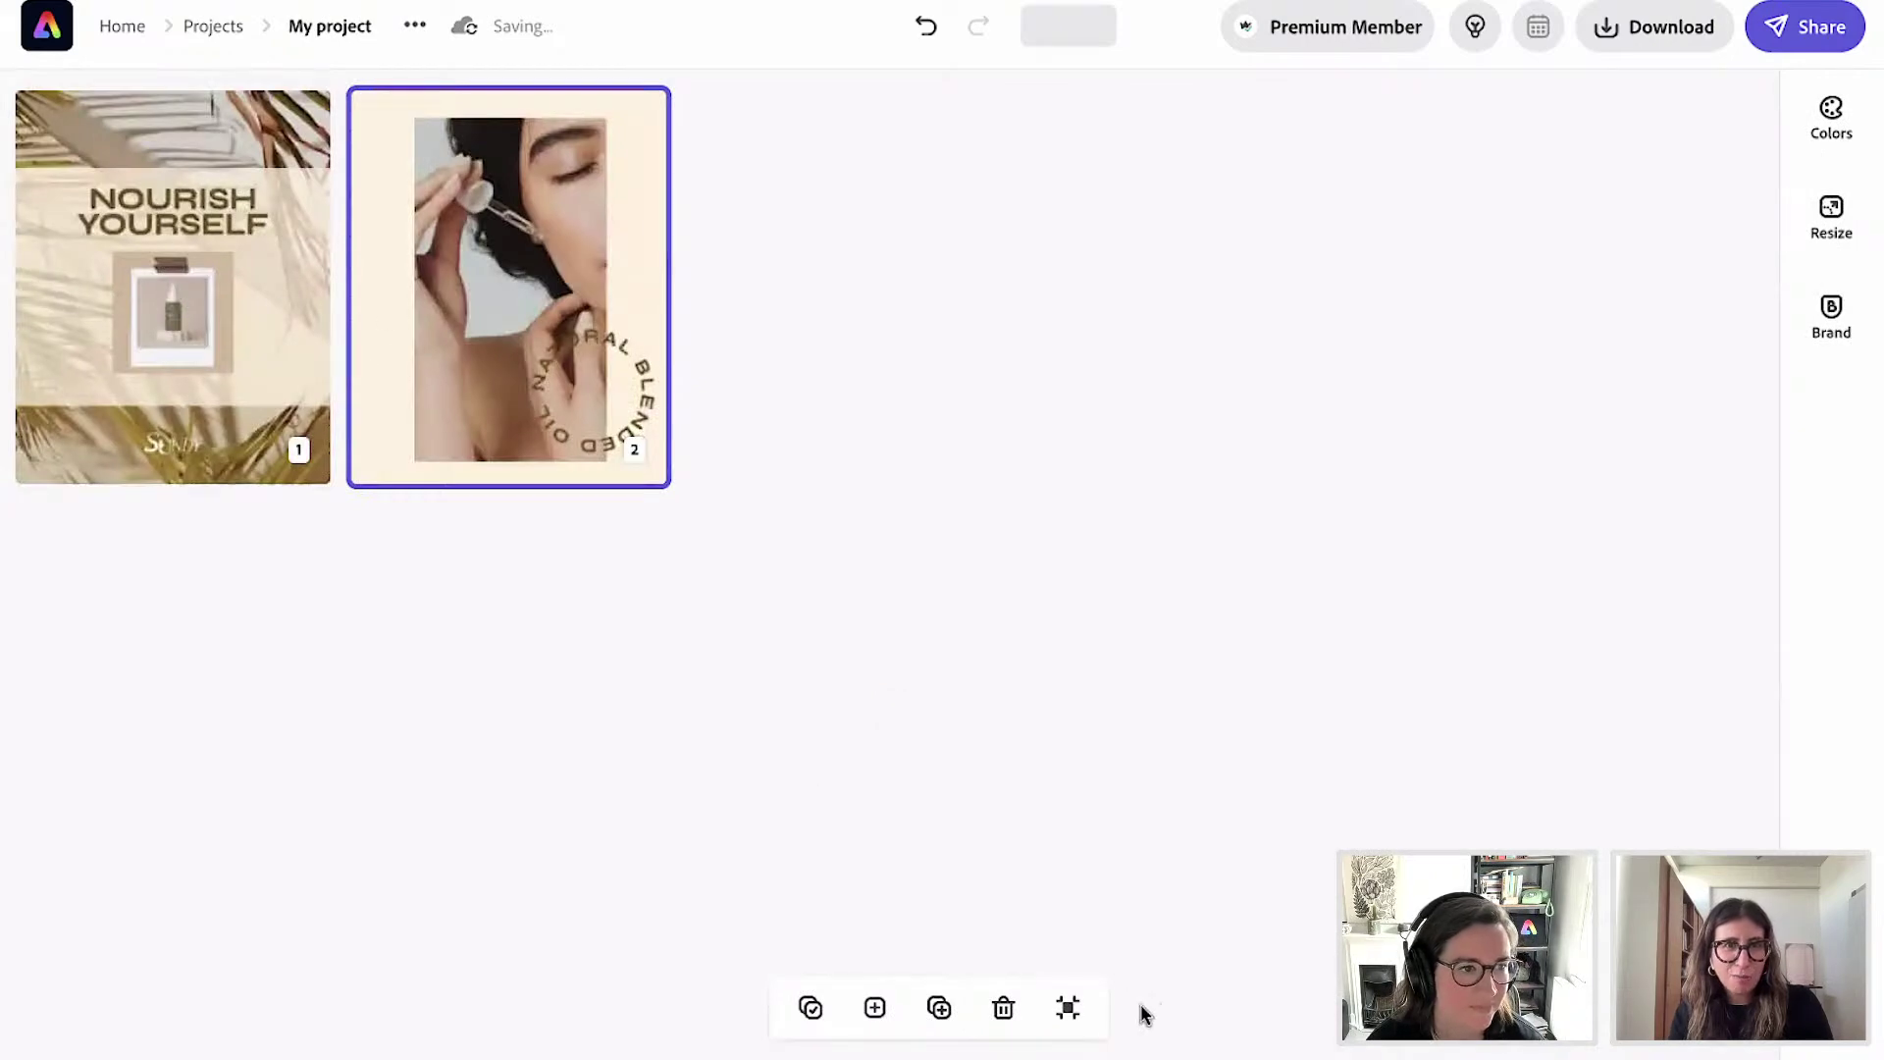
{"action": "left_click", "coordinate": [874, 1009]}
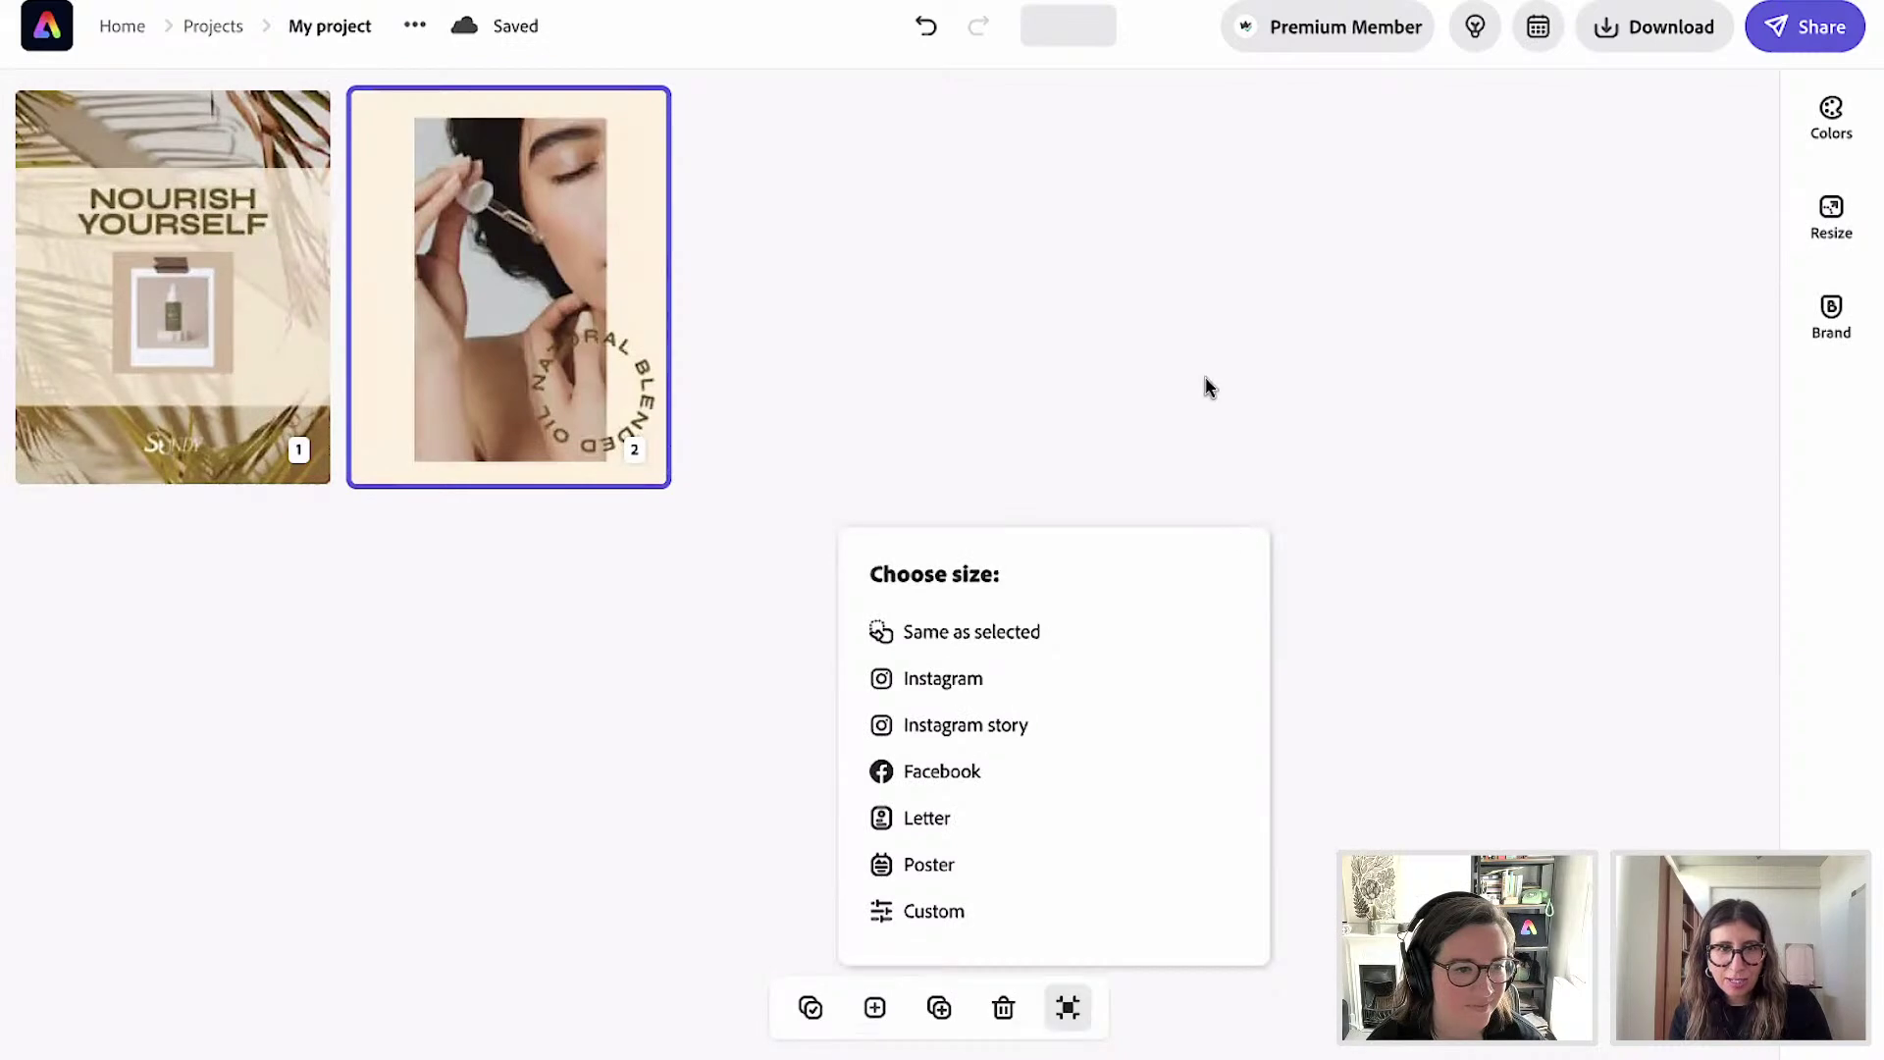
{"action": "left_click", "coordinate": [874, 1011]}
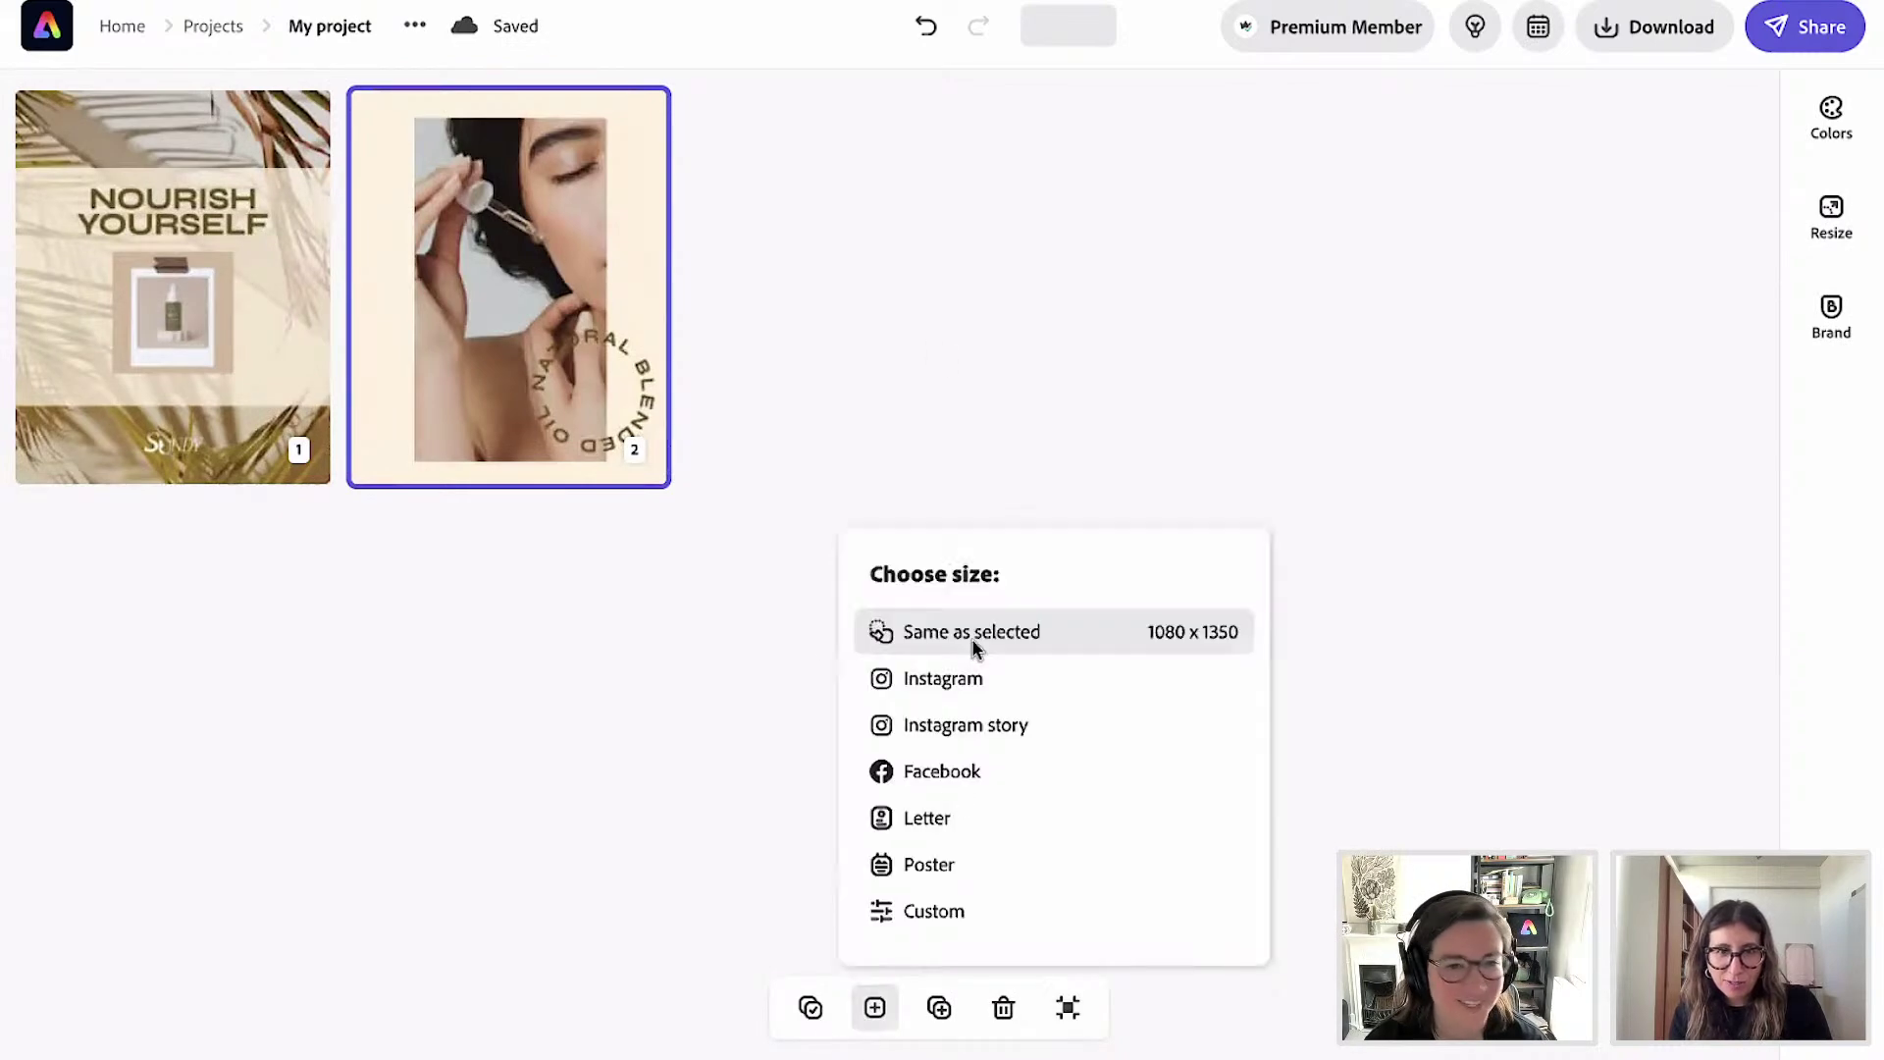
{"action": "left_click", "coordinate": [975, 633]}
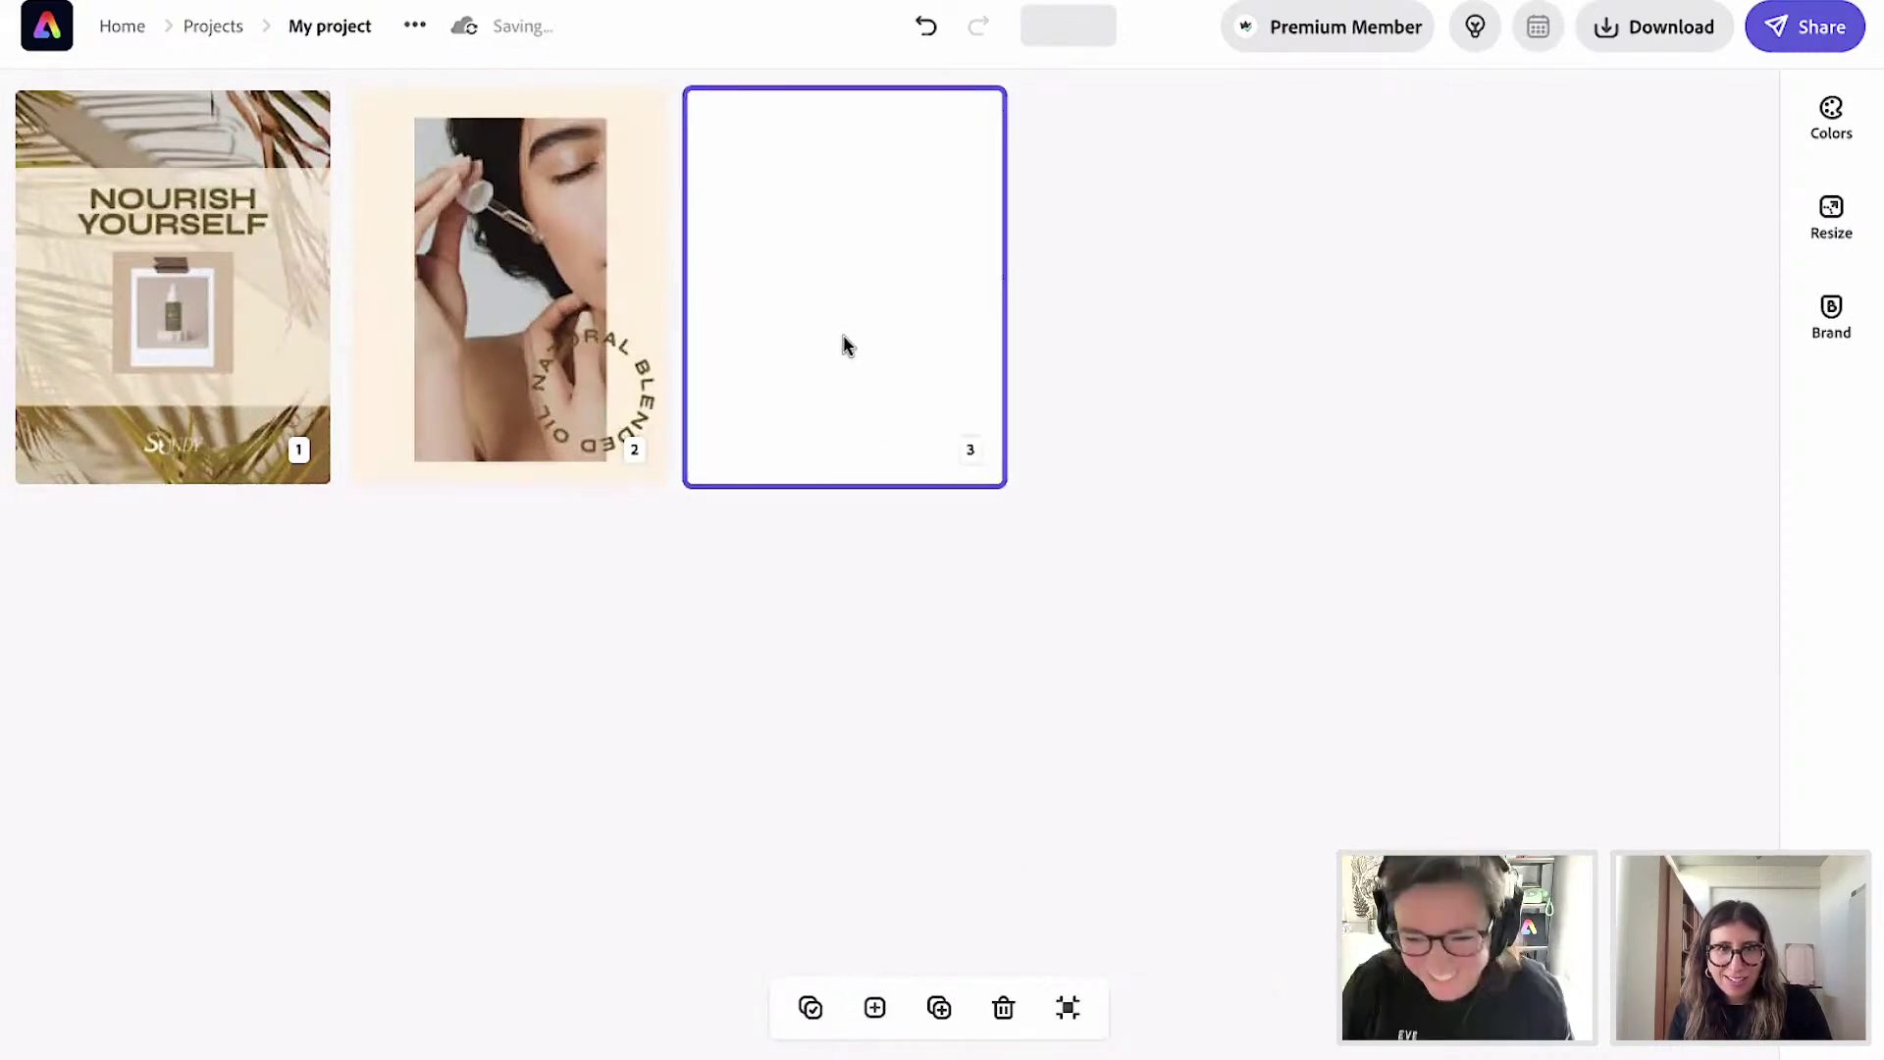
Insert the pale cream wave pattern from the "Sundy - Adobe Live" library on page 3 and make it the page background.
{"action": "left_click", "coordinate": [34, 917]}
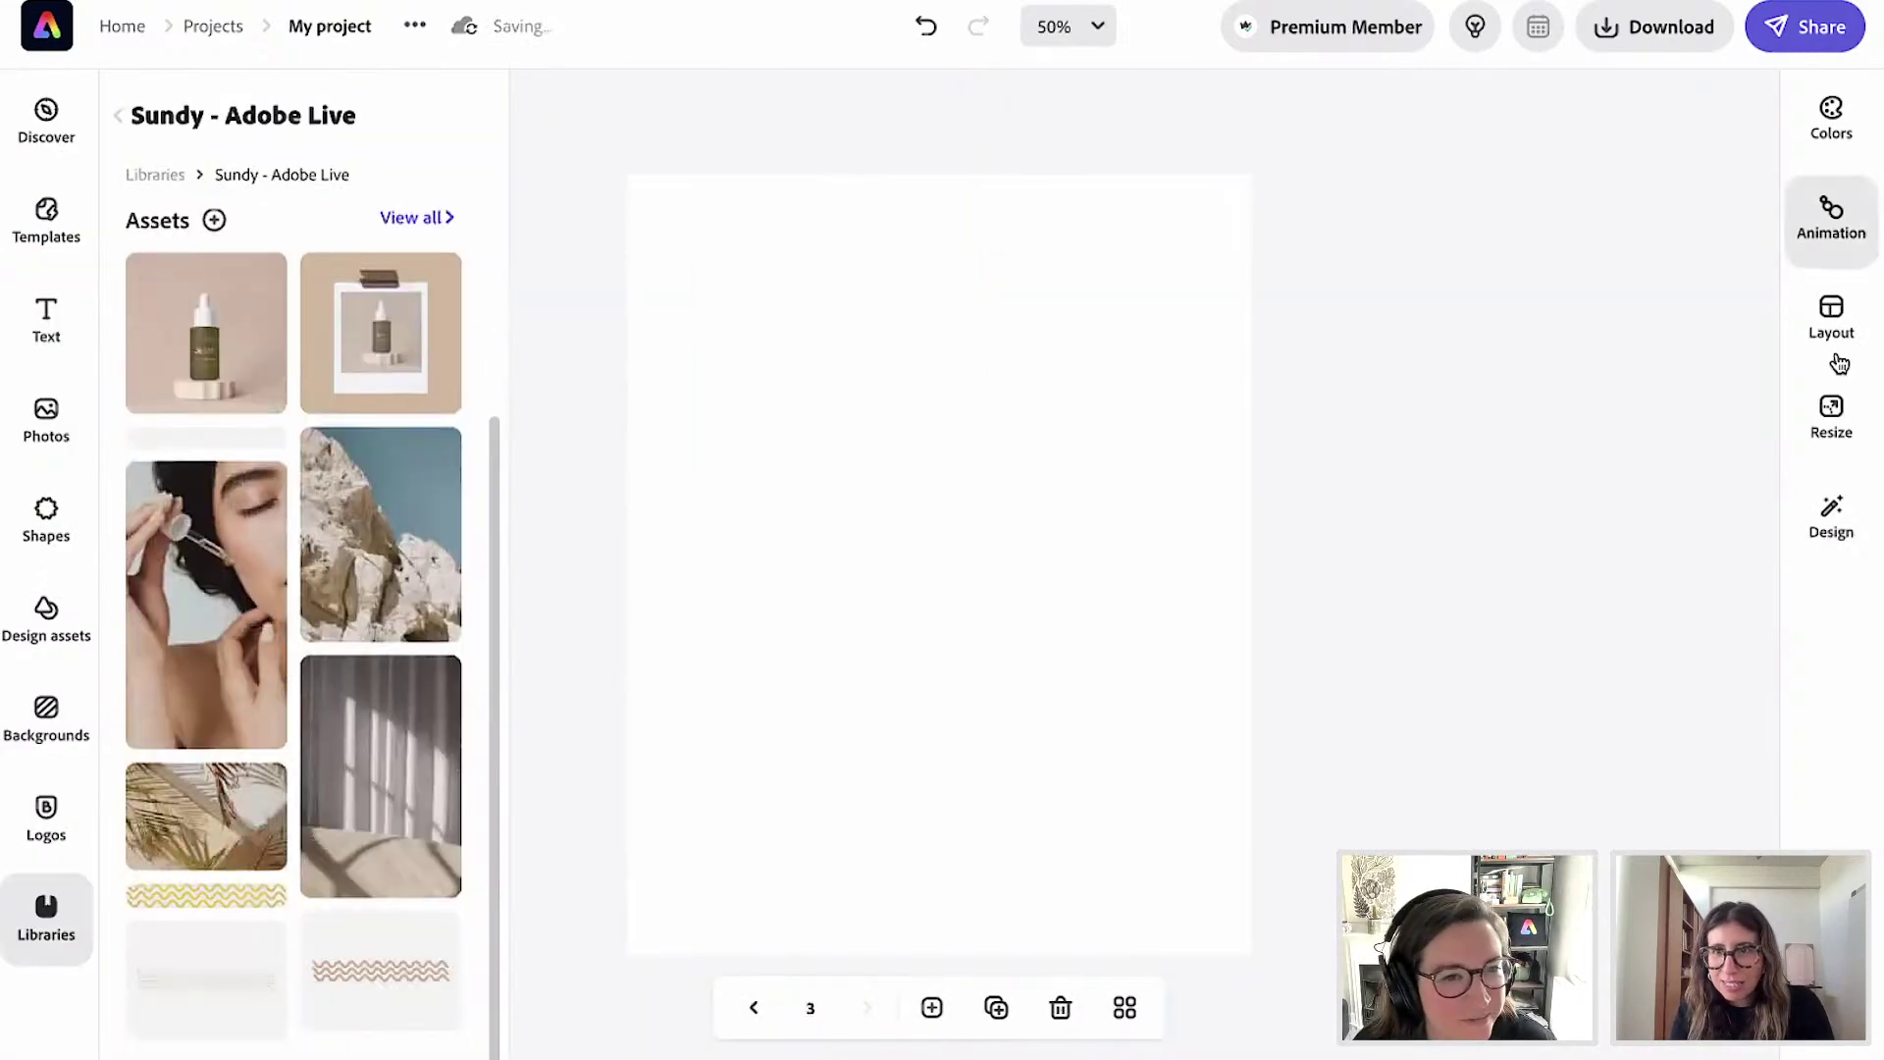
{"action": "left_click", "coordinate": [438, 217]}
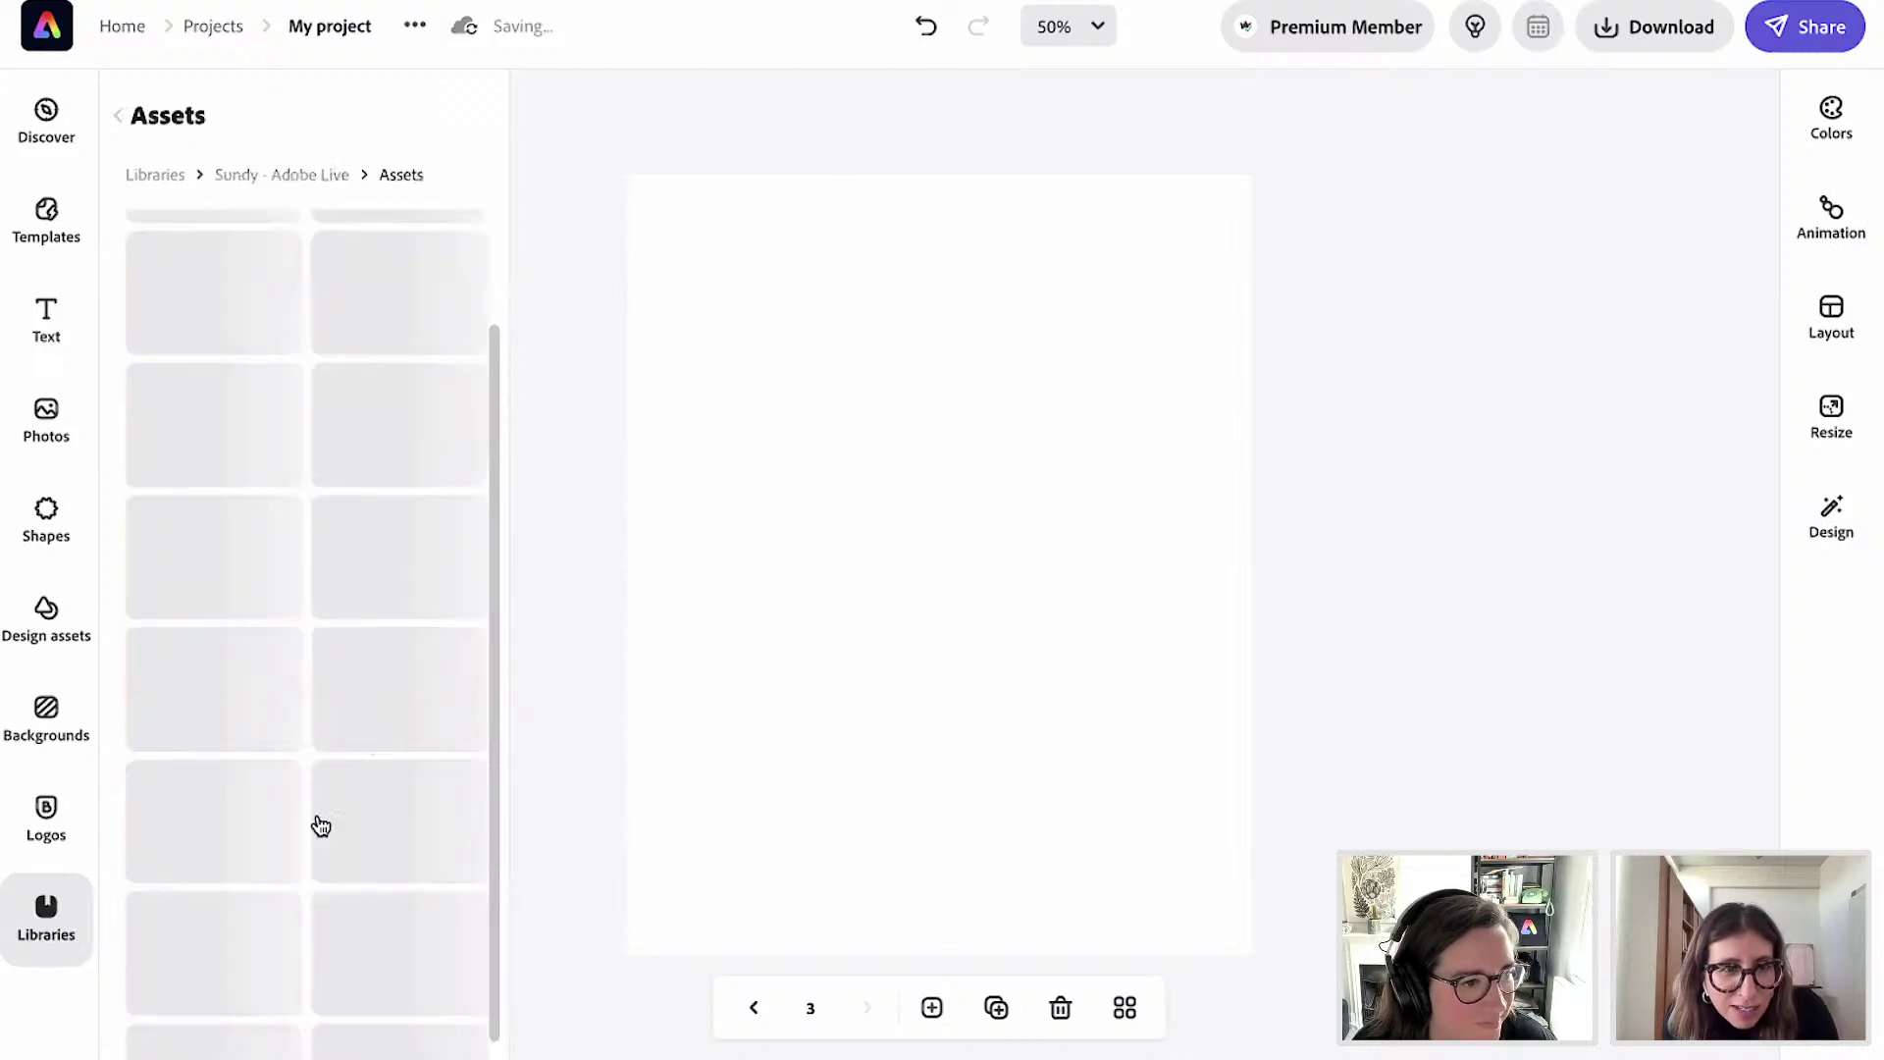
{"action": "left_click_drag", "start_coordinate": [395, 979], "coordinate": [678, 184]}
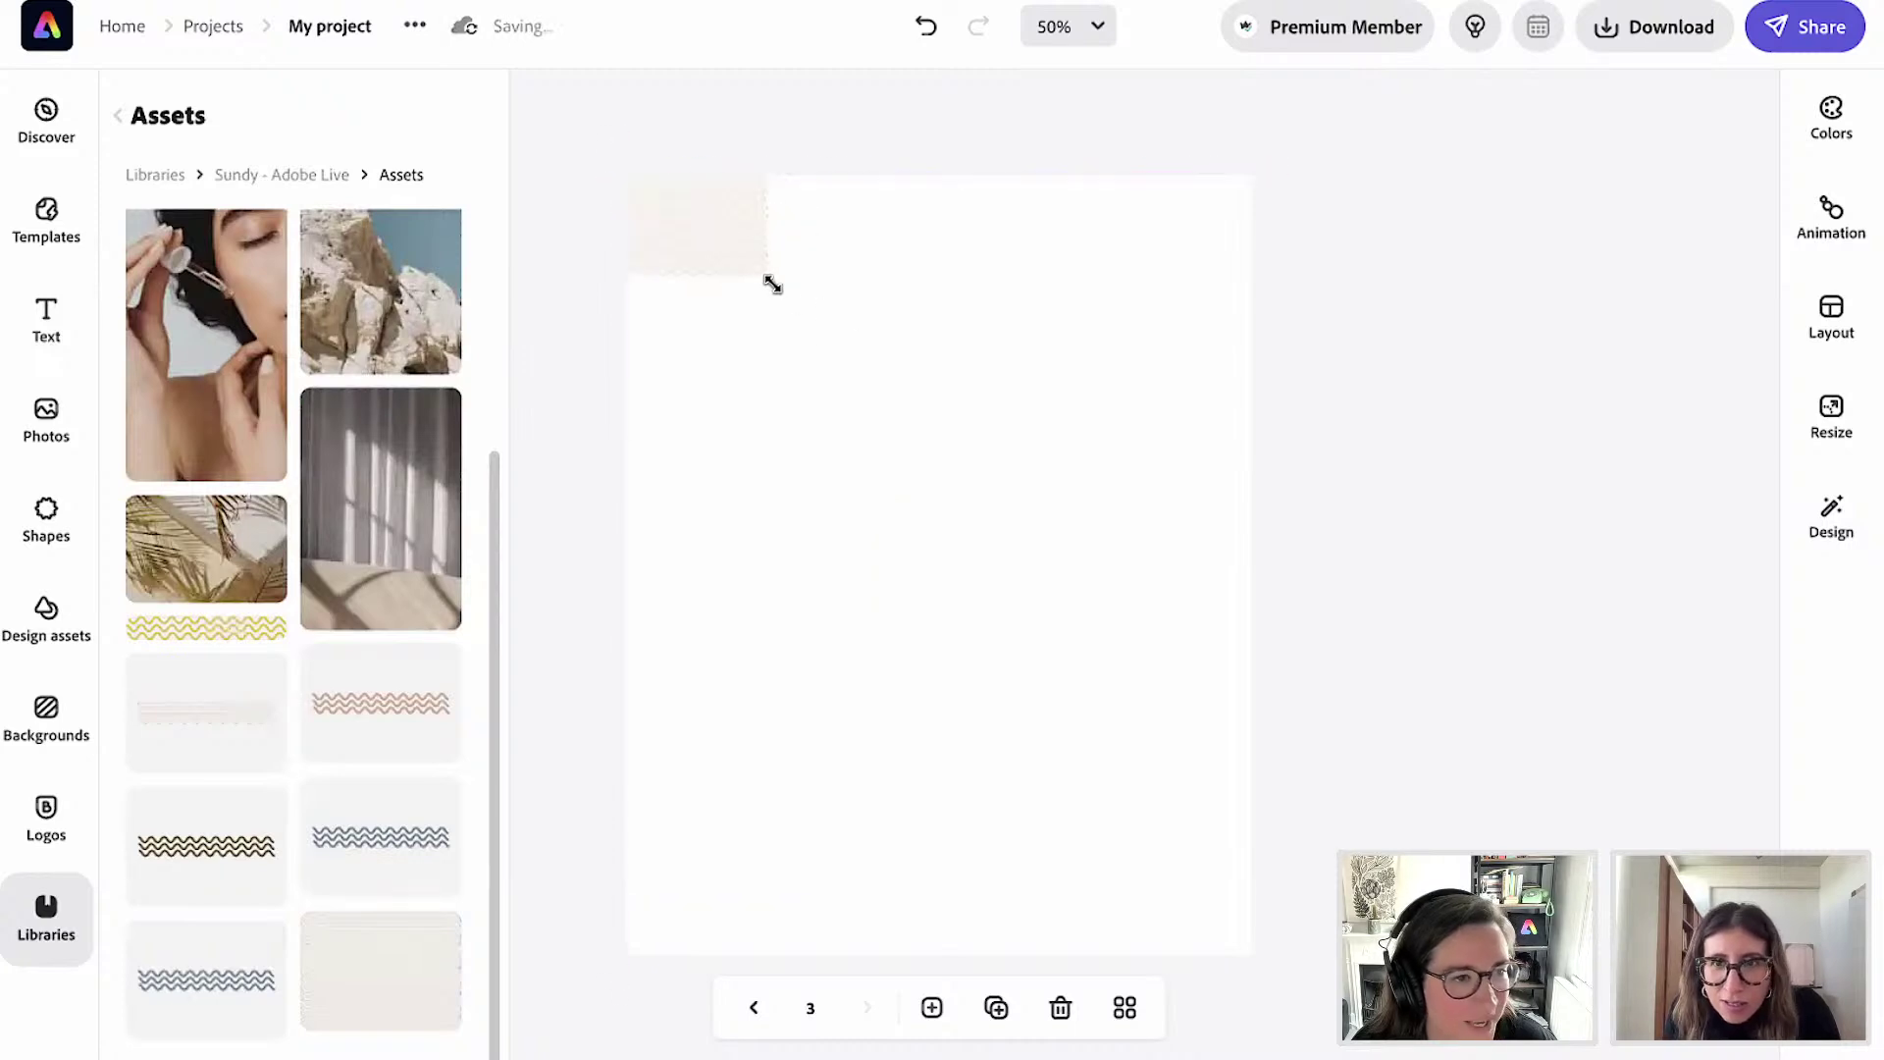
{"action": "left_click", "coordinate": [1504, 392]}
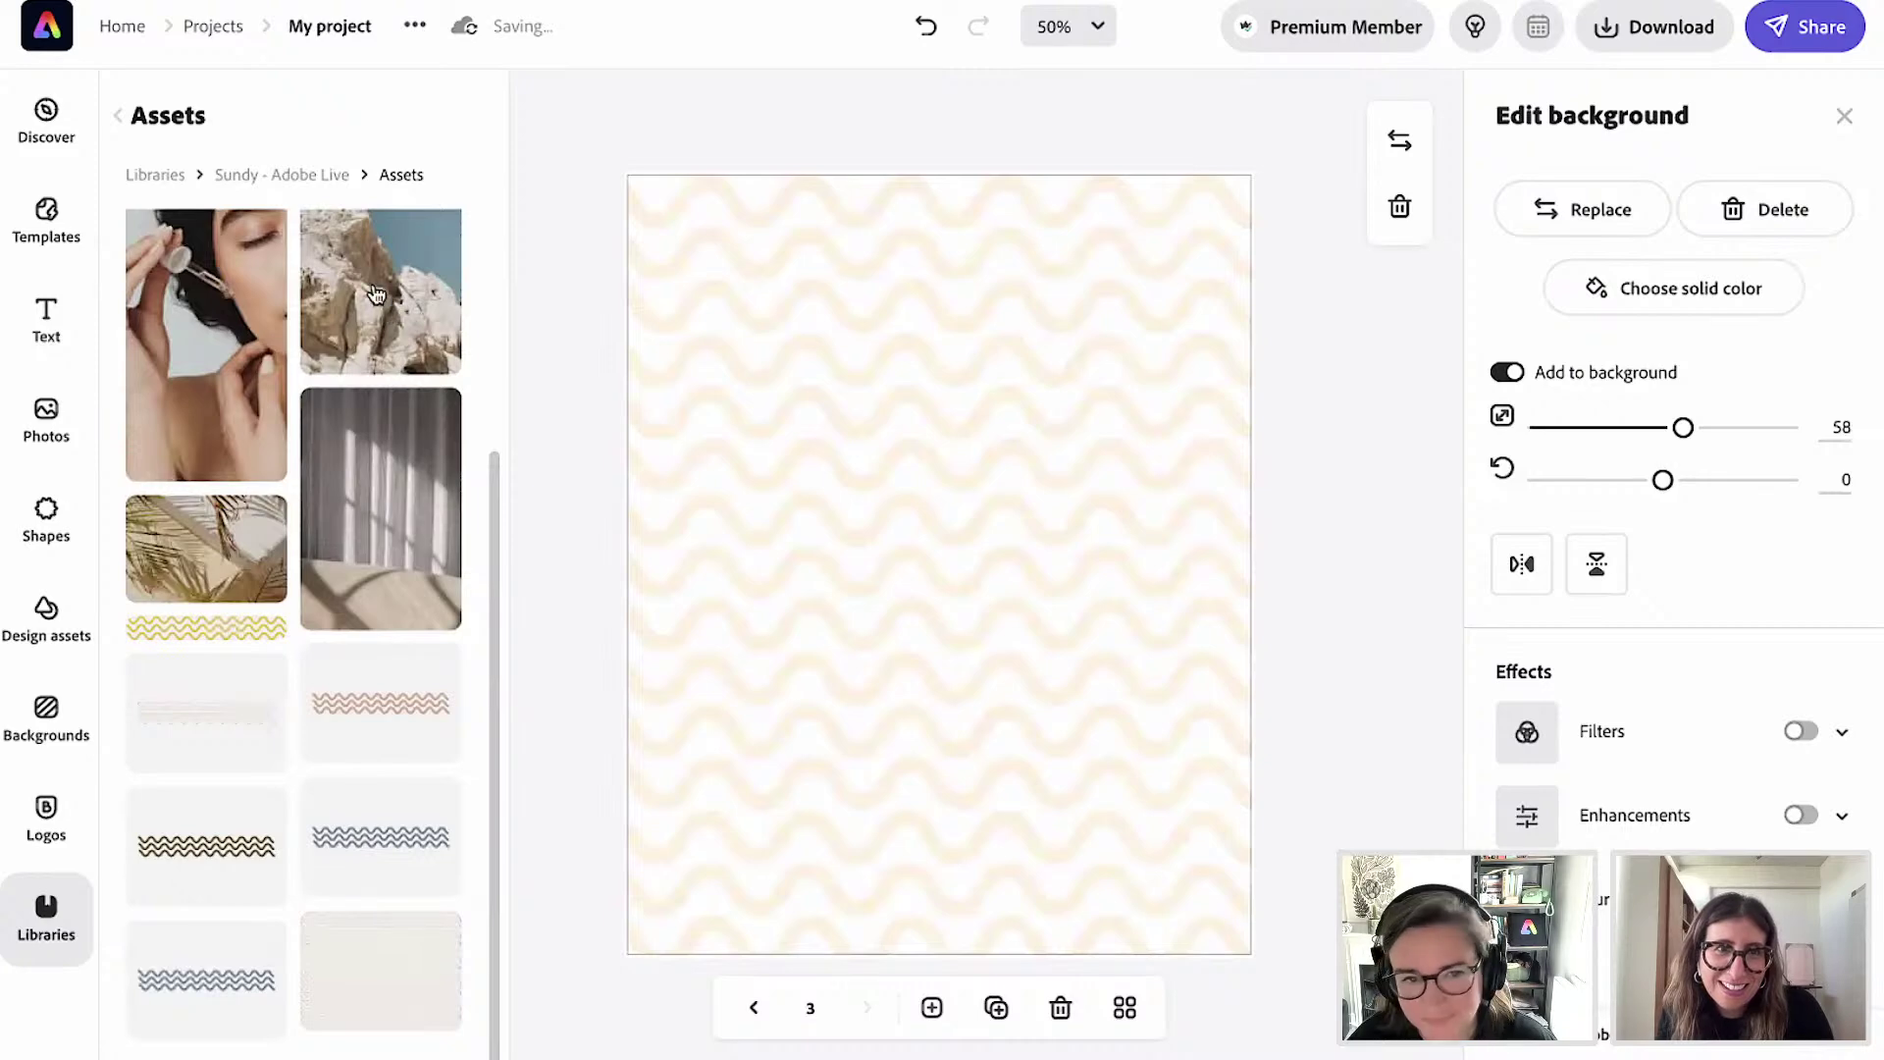
Insert the photo of the rocks against blue sky on page 3, enlarge it and center it on the page.
{"action": "left_click", "coordinate": [392, 311]}
{"action": "left_click", "coordinate": [908, 565]}
{"action": "left_click_drag", "start_coordinate": [807, 386], "coordinate": [713, 278]}
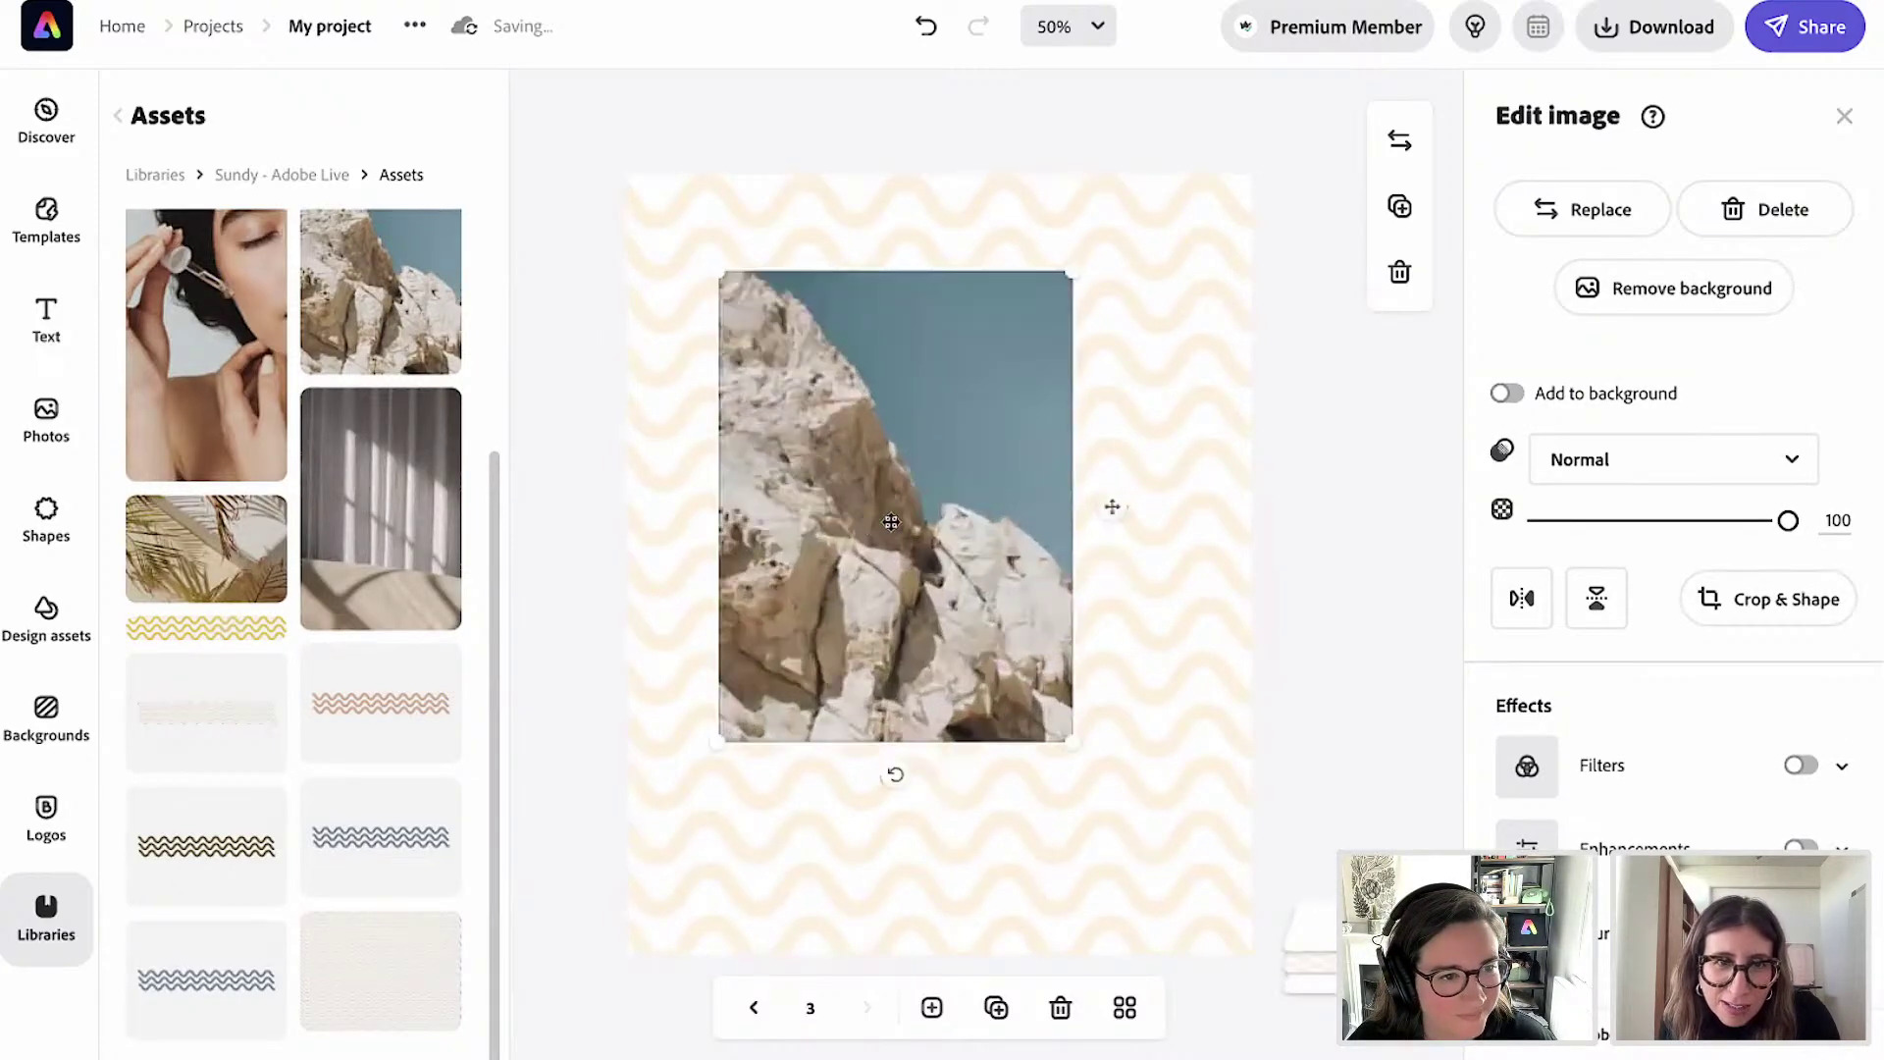
{"action": "left_click_drag", "start_coordinate": [908, 533], "coordinate": [879, 499]}
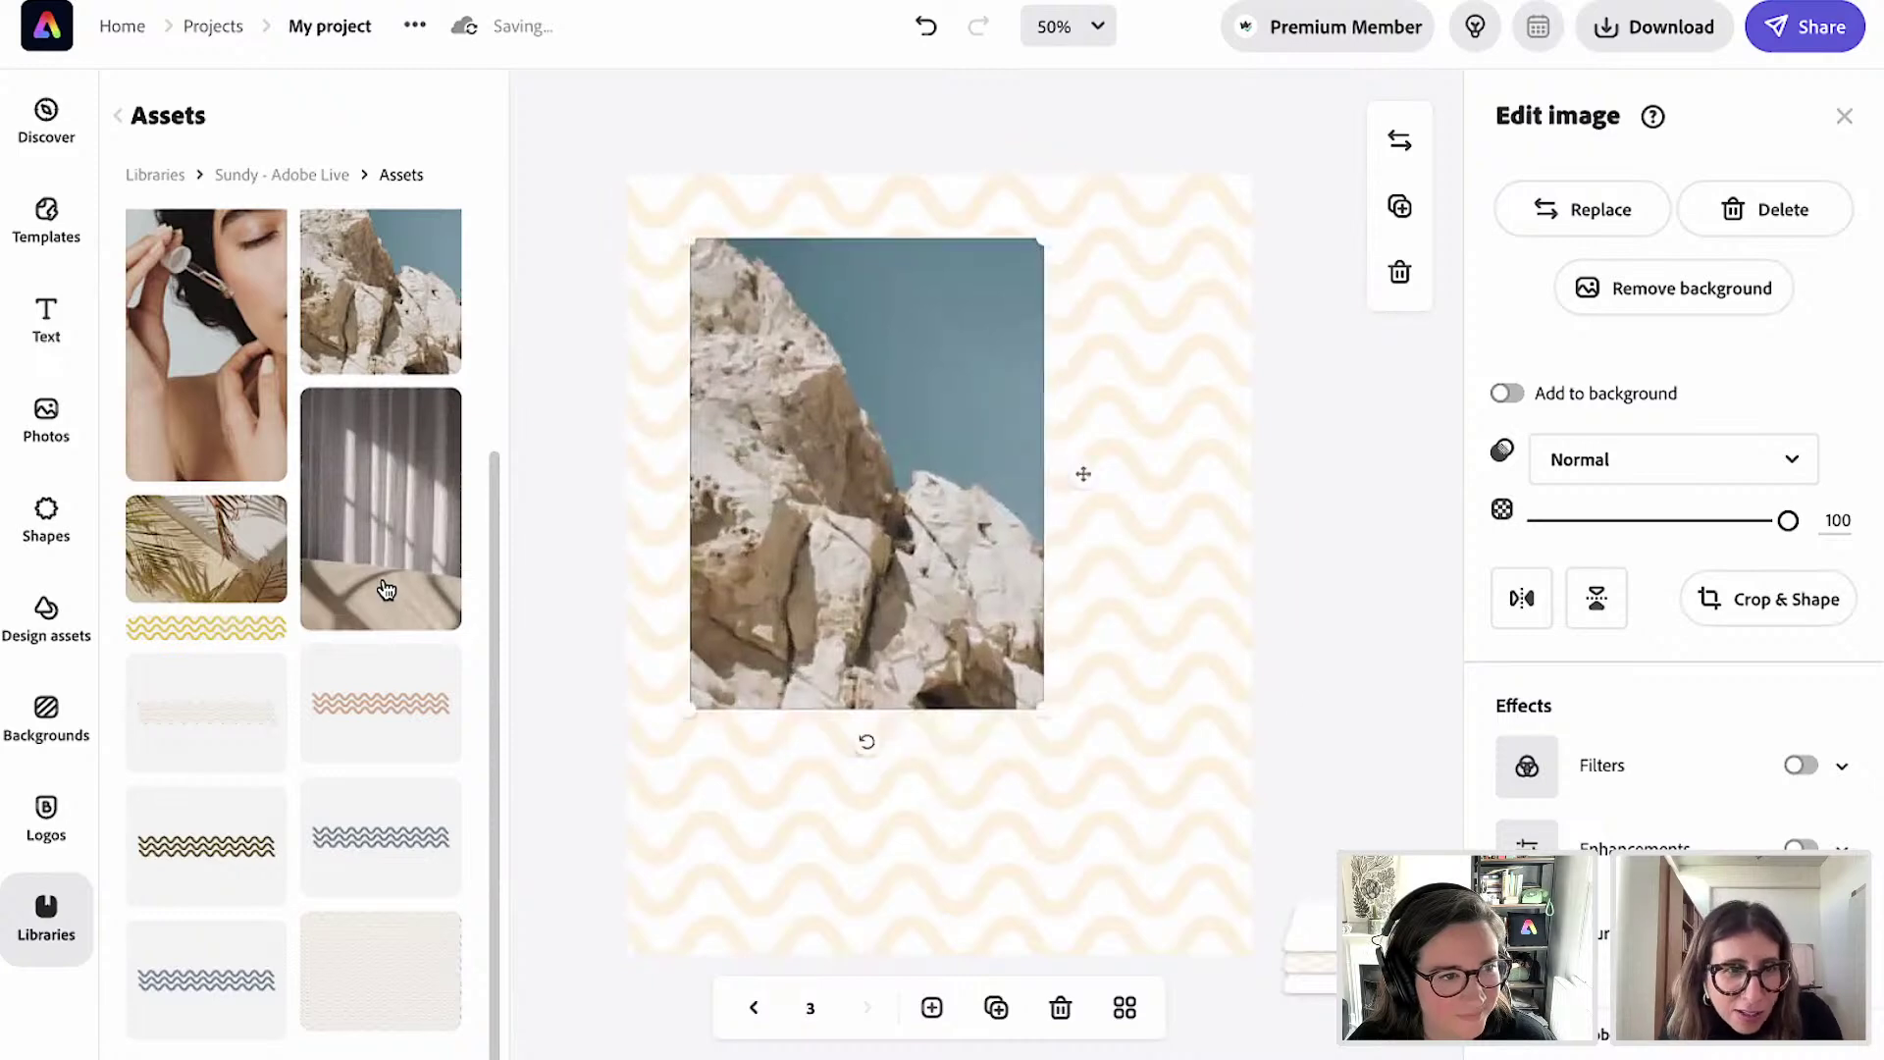
{"action": "scroll", "coordinate": [342, 687], "scroll_direction": "down", "scroll_amount": 1}
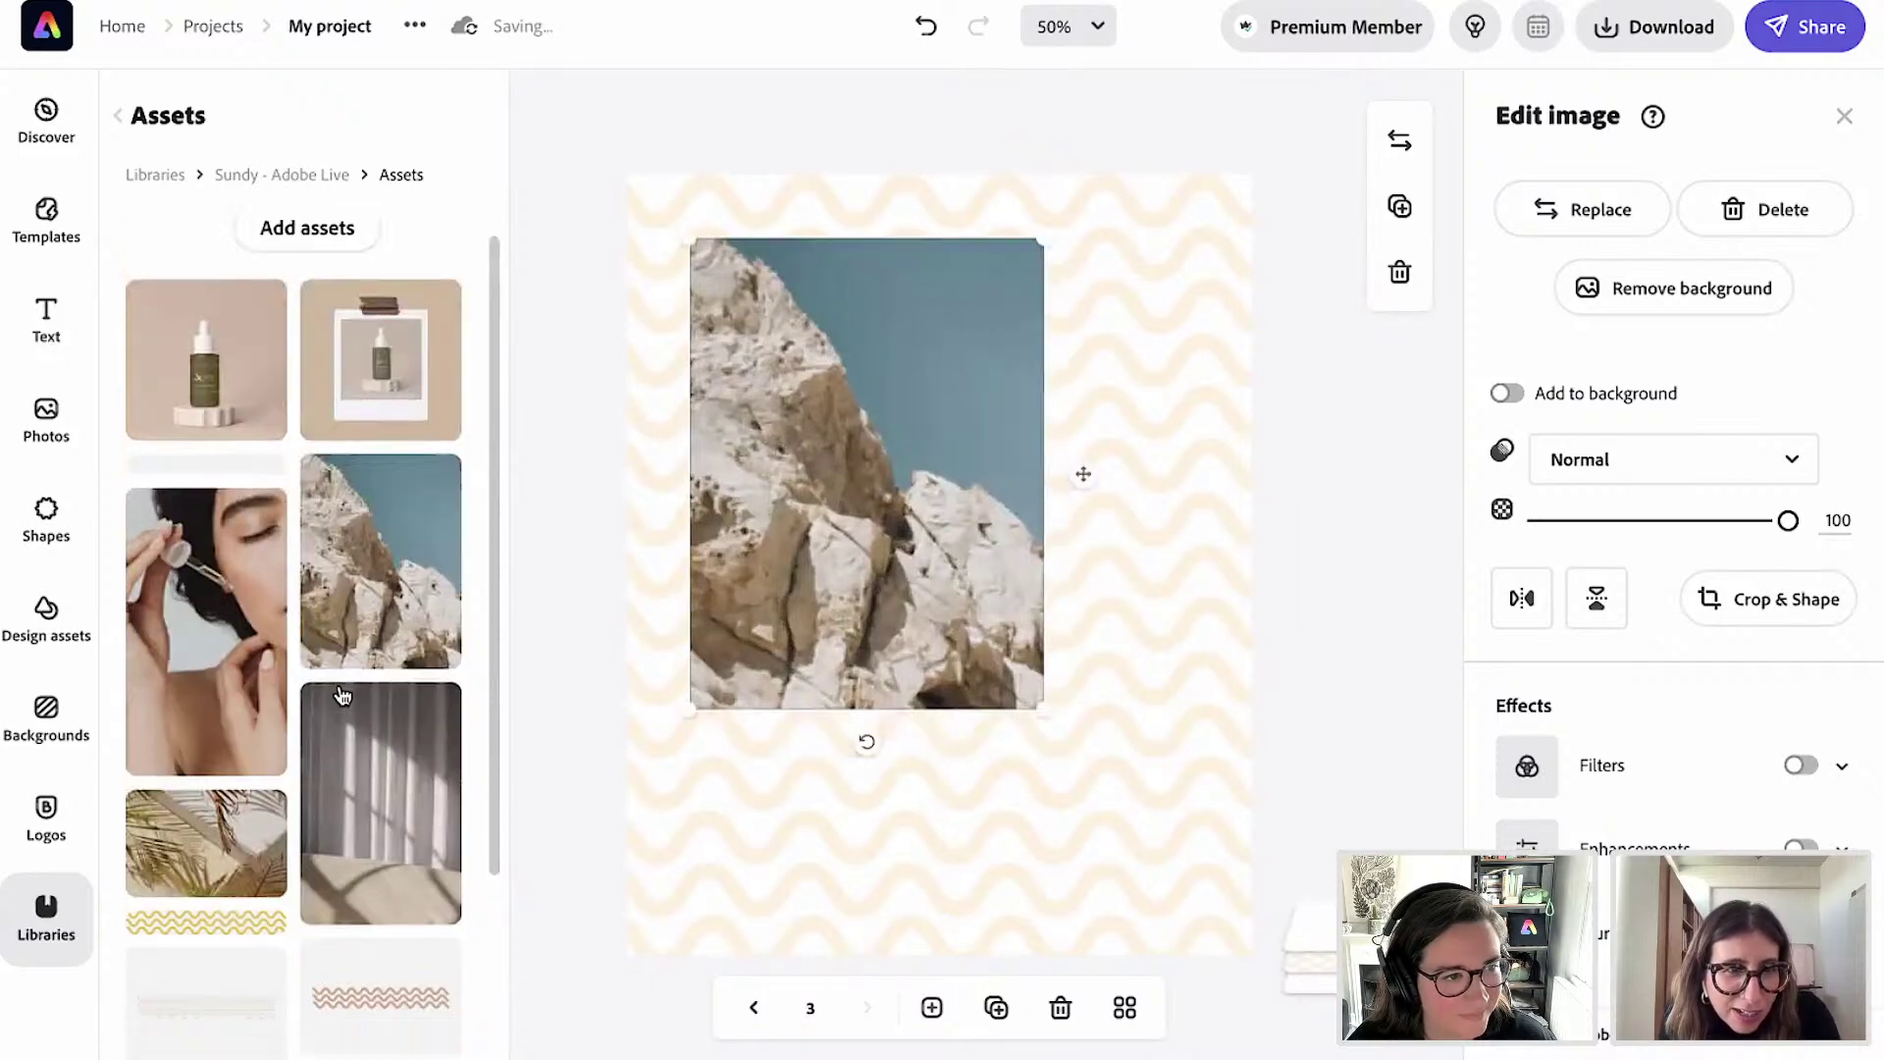
{"action": "scroll", "coordinate": [345, 699], "scroll_direction": "down", "scroll_amount": 3}
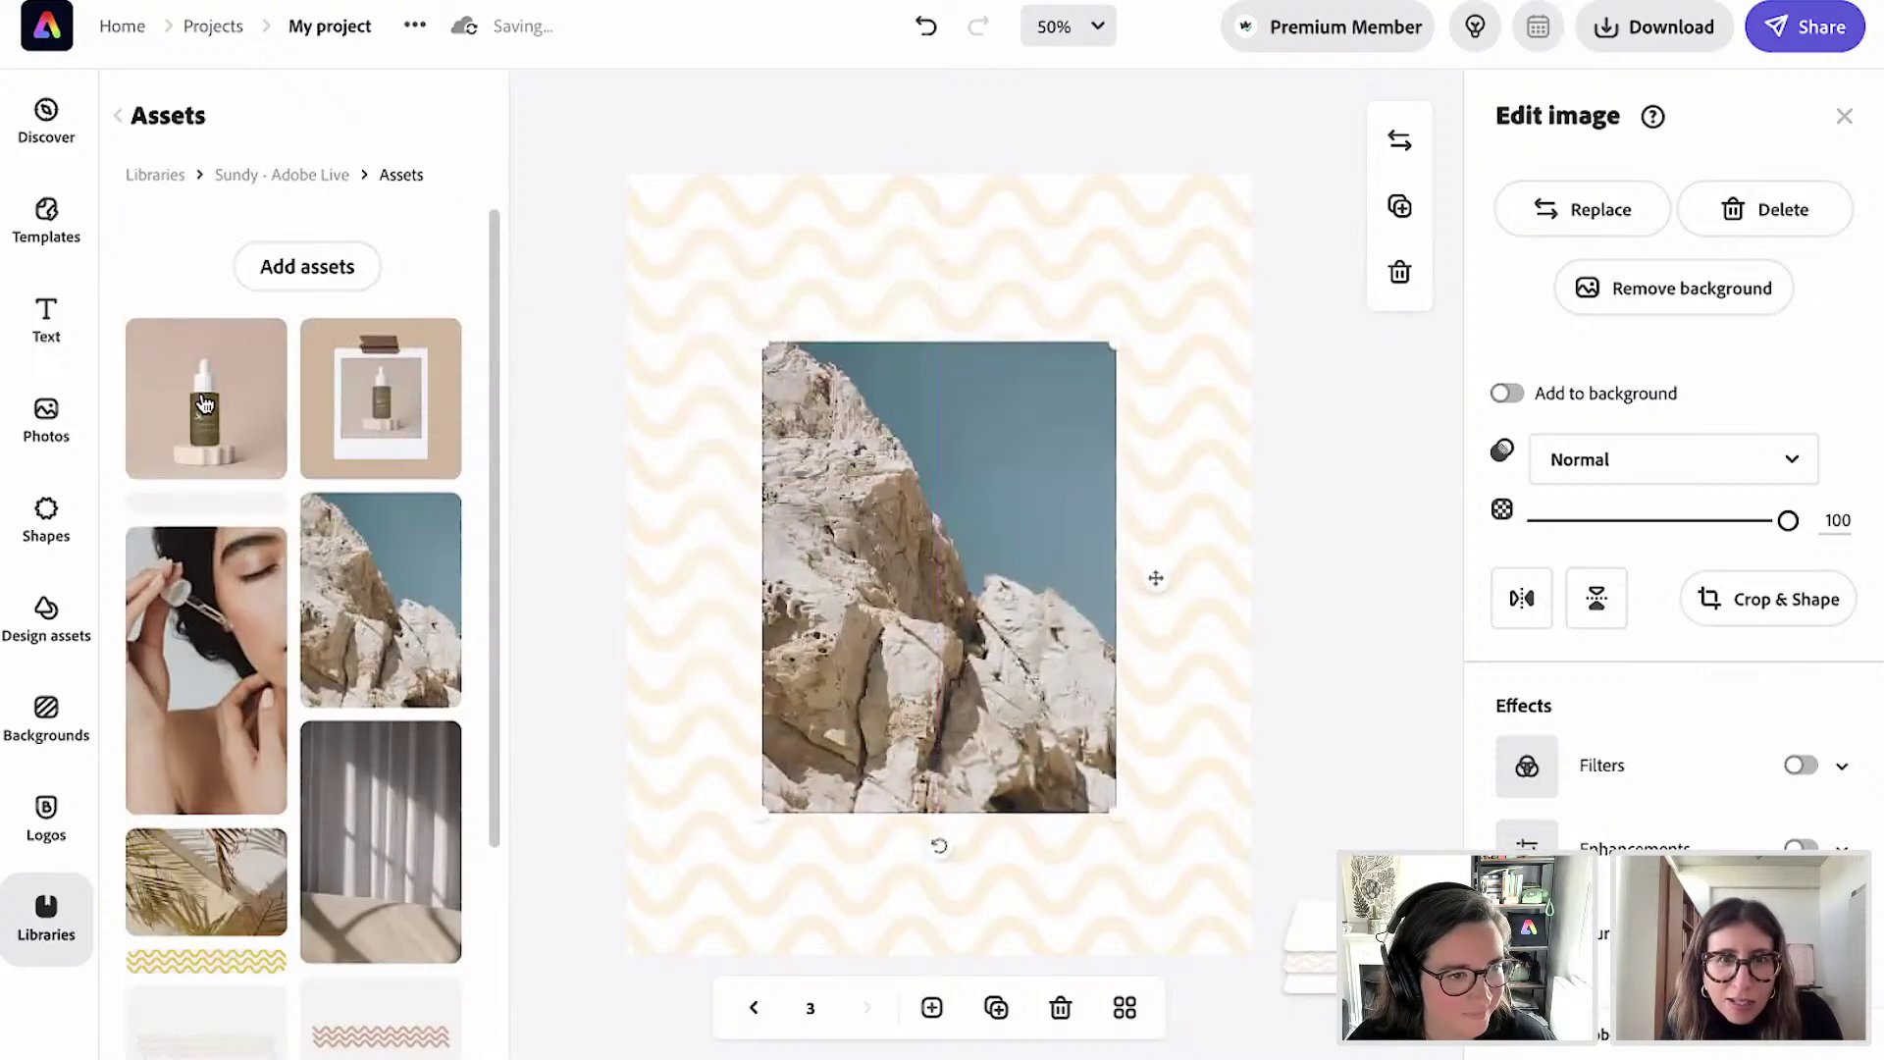
Try the dropper bottle photo over the lower left corner of the rock photo on page 3 and remove it.
{"action": "left_click_drag", "start_coordinate": [204, 404], "coordinate": [750, 800]}
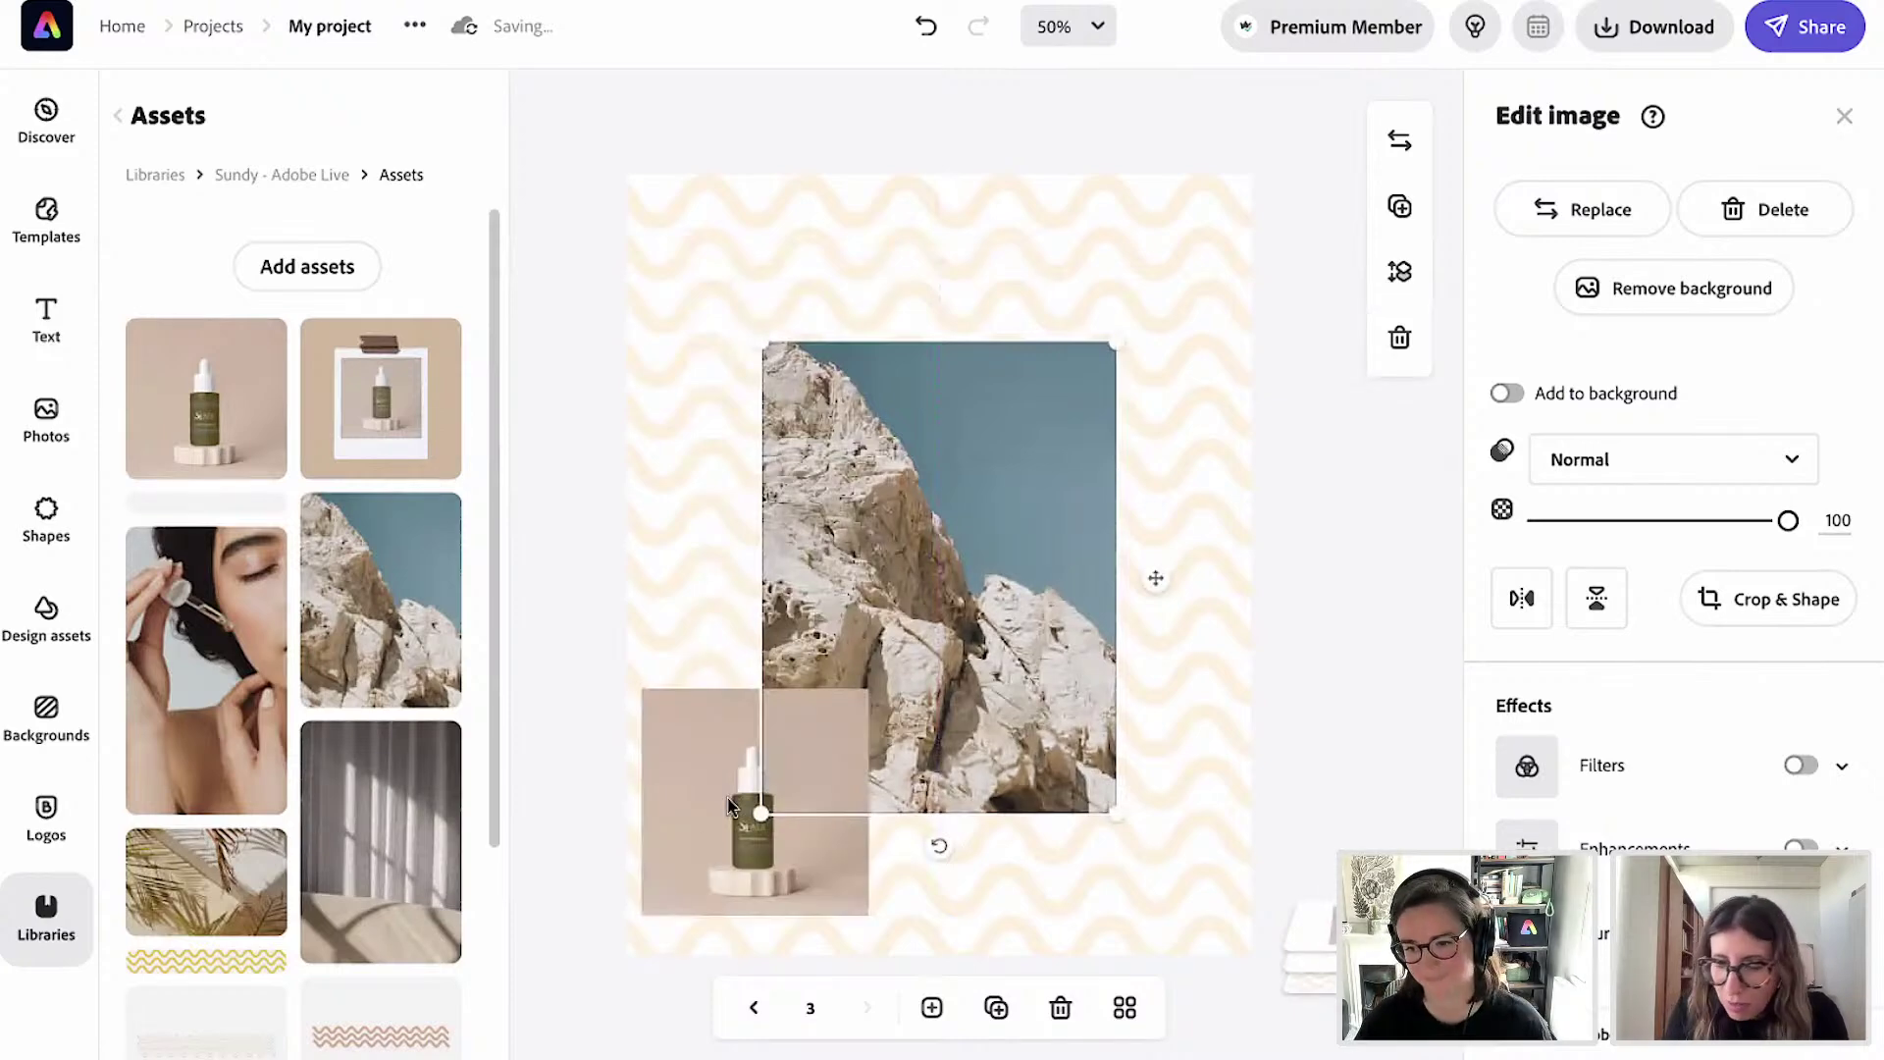
{"action": "key", "text": "Delete"}
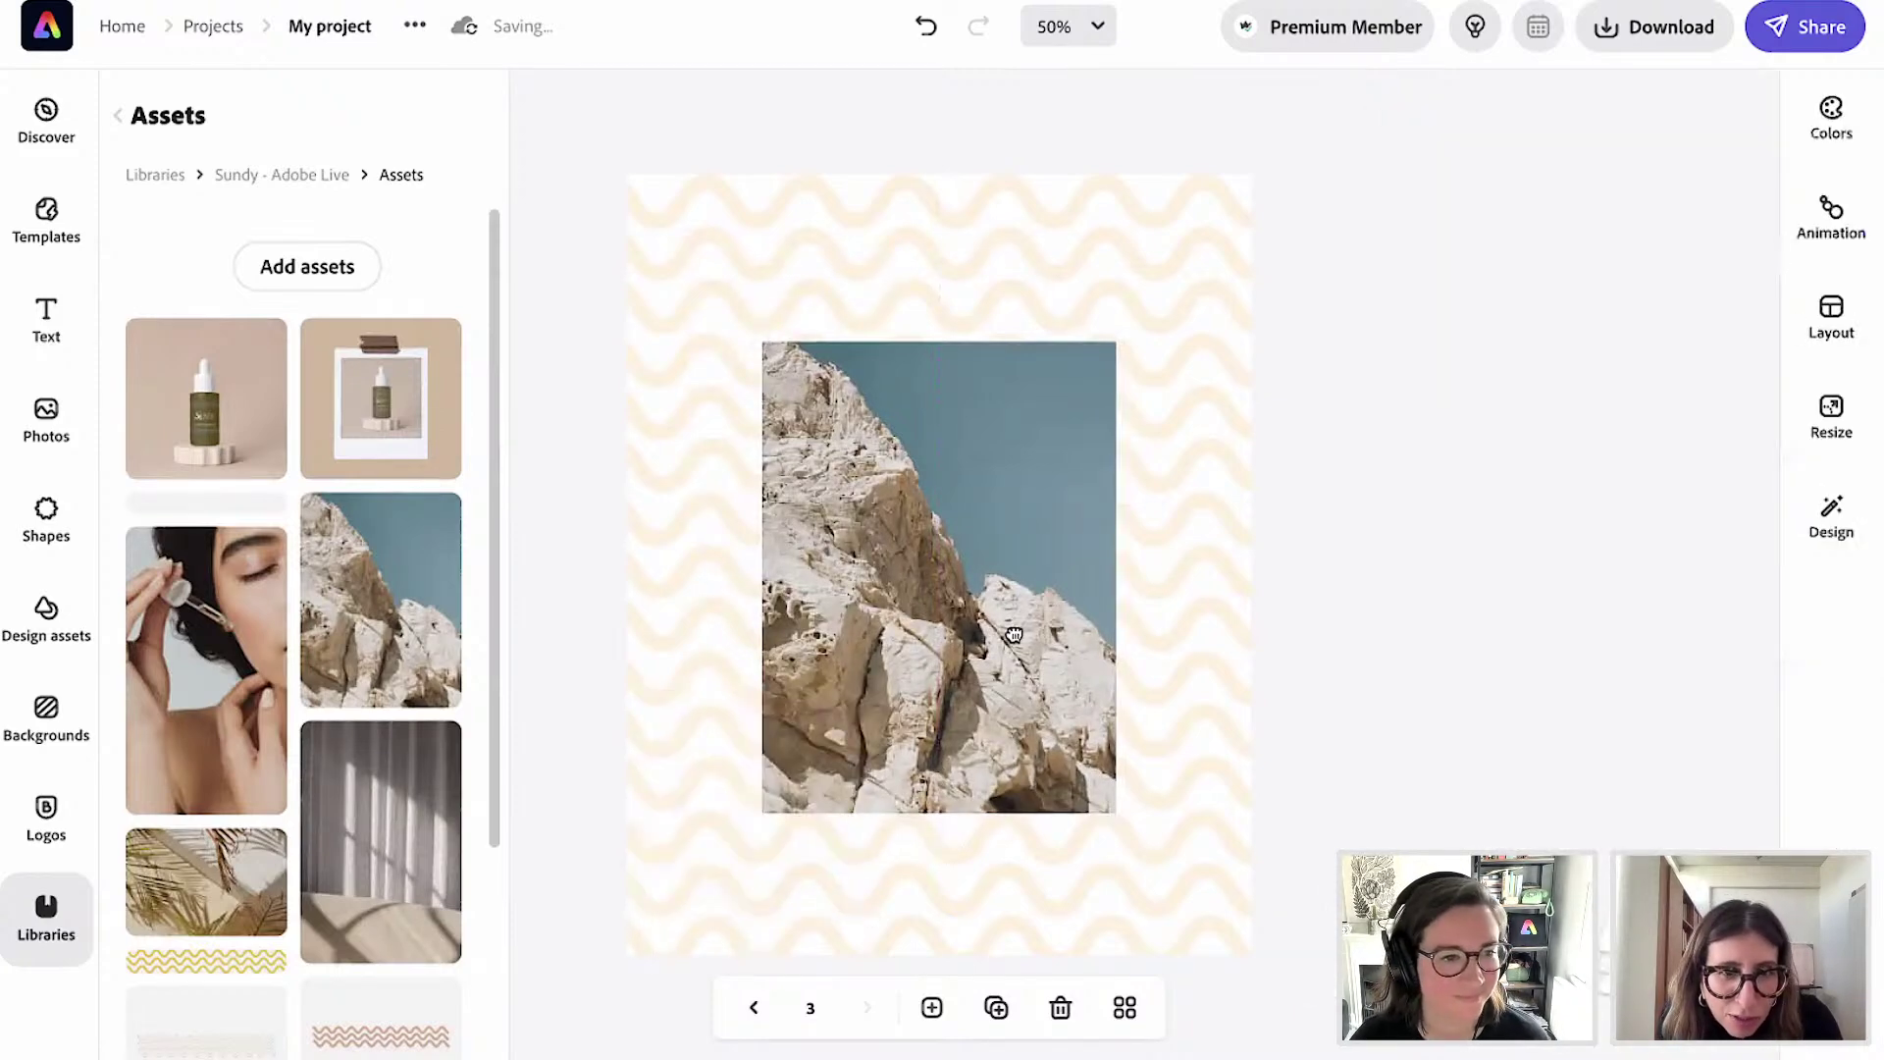
Apply the Sundy brand logo and colors to page 3, shuffling the brand colors to a dark olive background behind the waves.
{"action": "left_click", "coordinate": [1805, 530]}
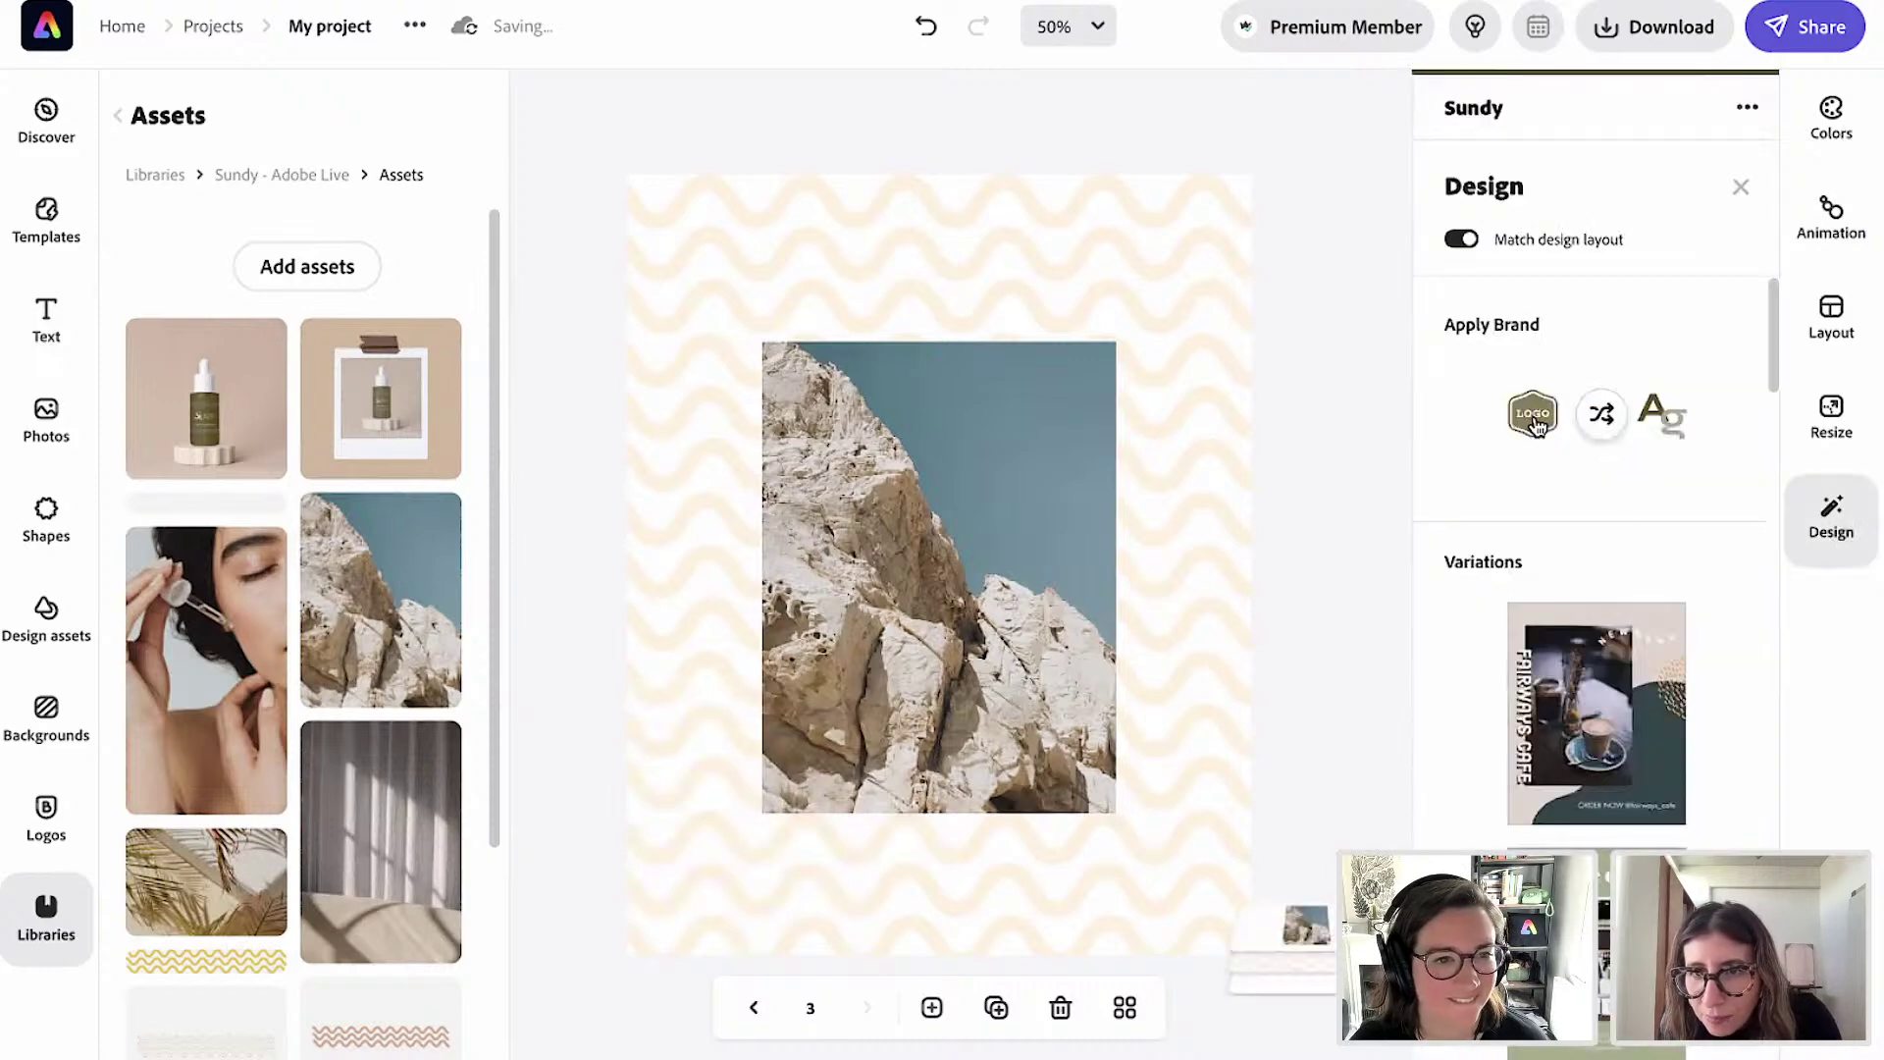
{"action": "left_click", "coordinate": [1534, 418]}
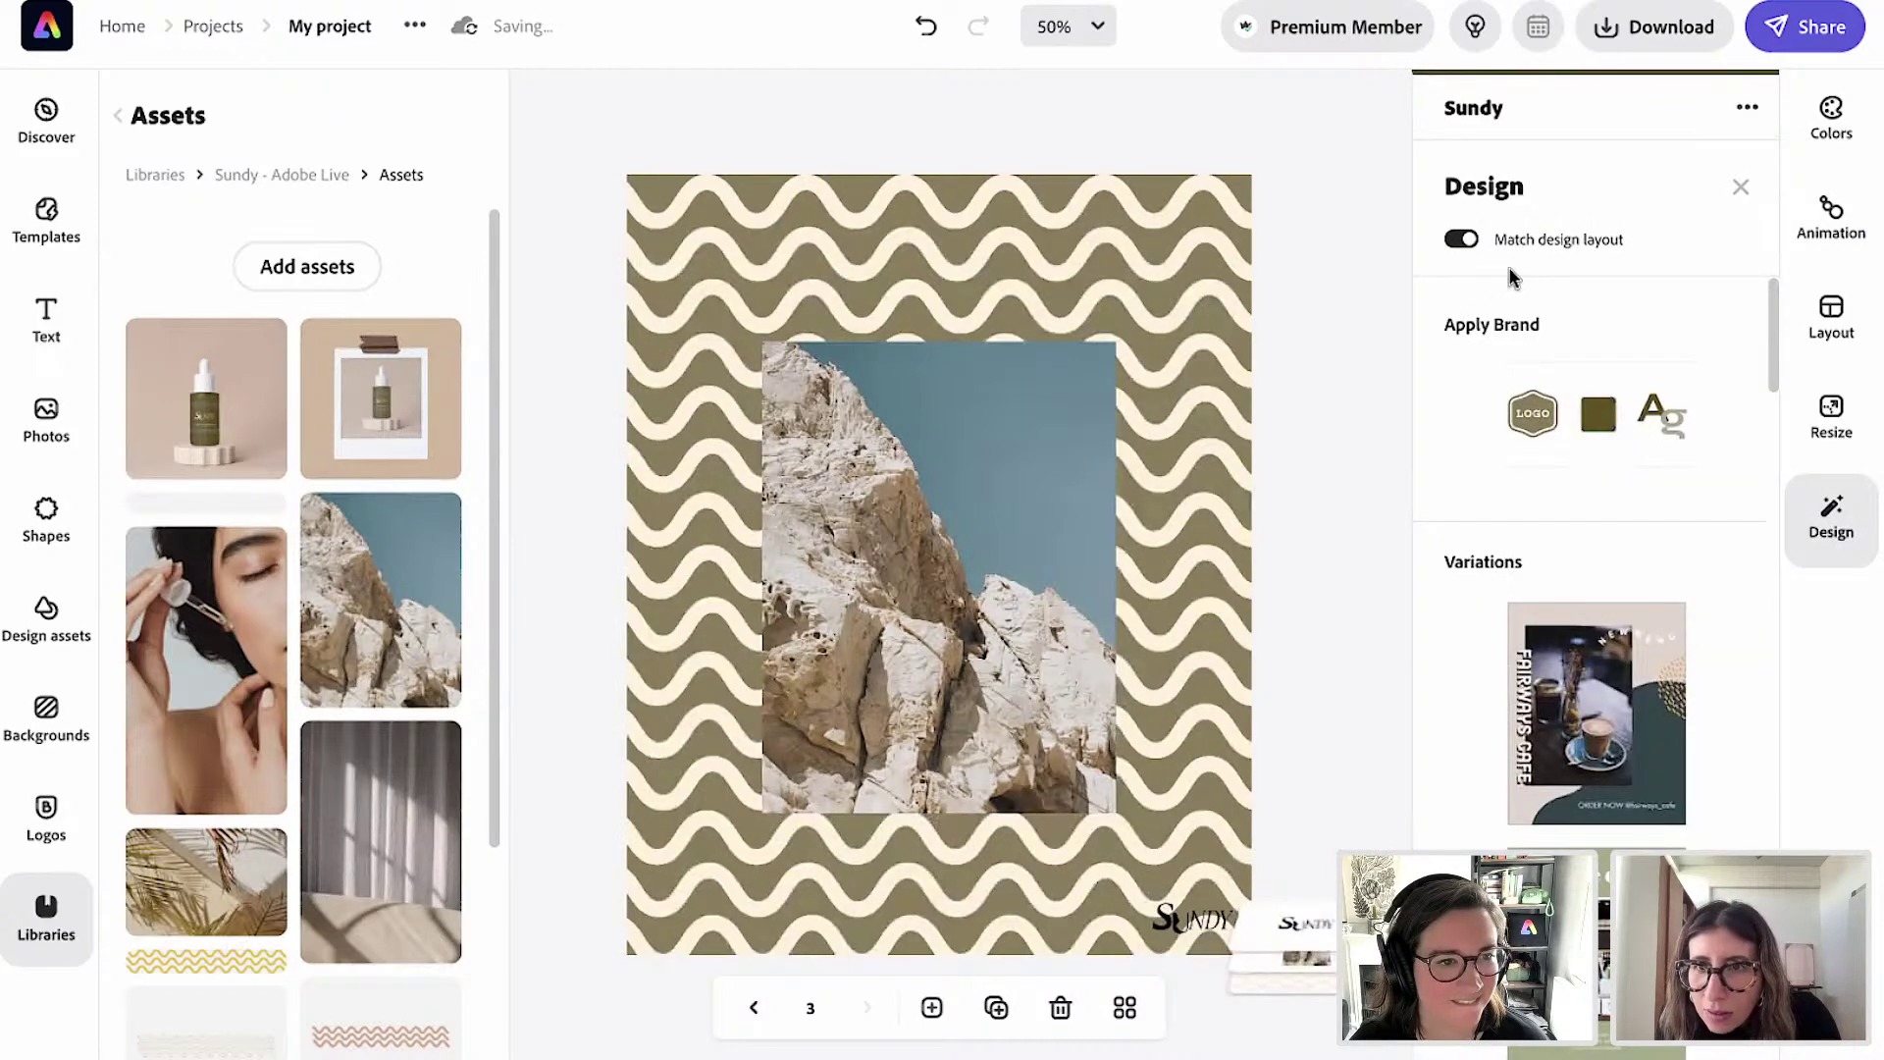
{"action": "left_click", "coordinate": [1599, 422]}
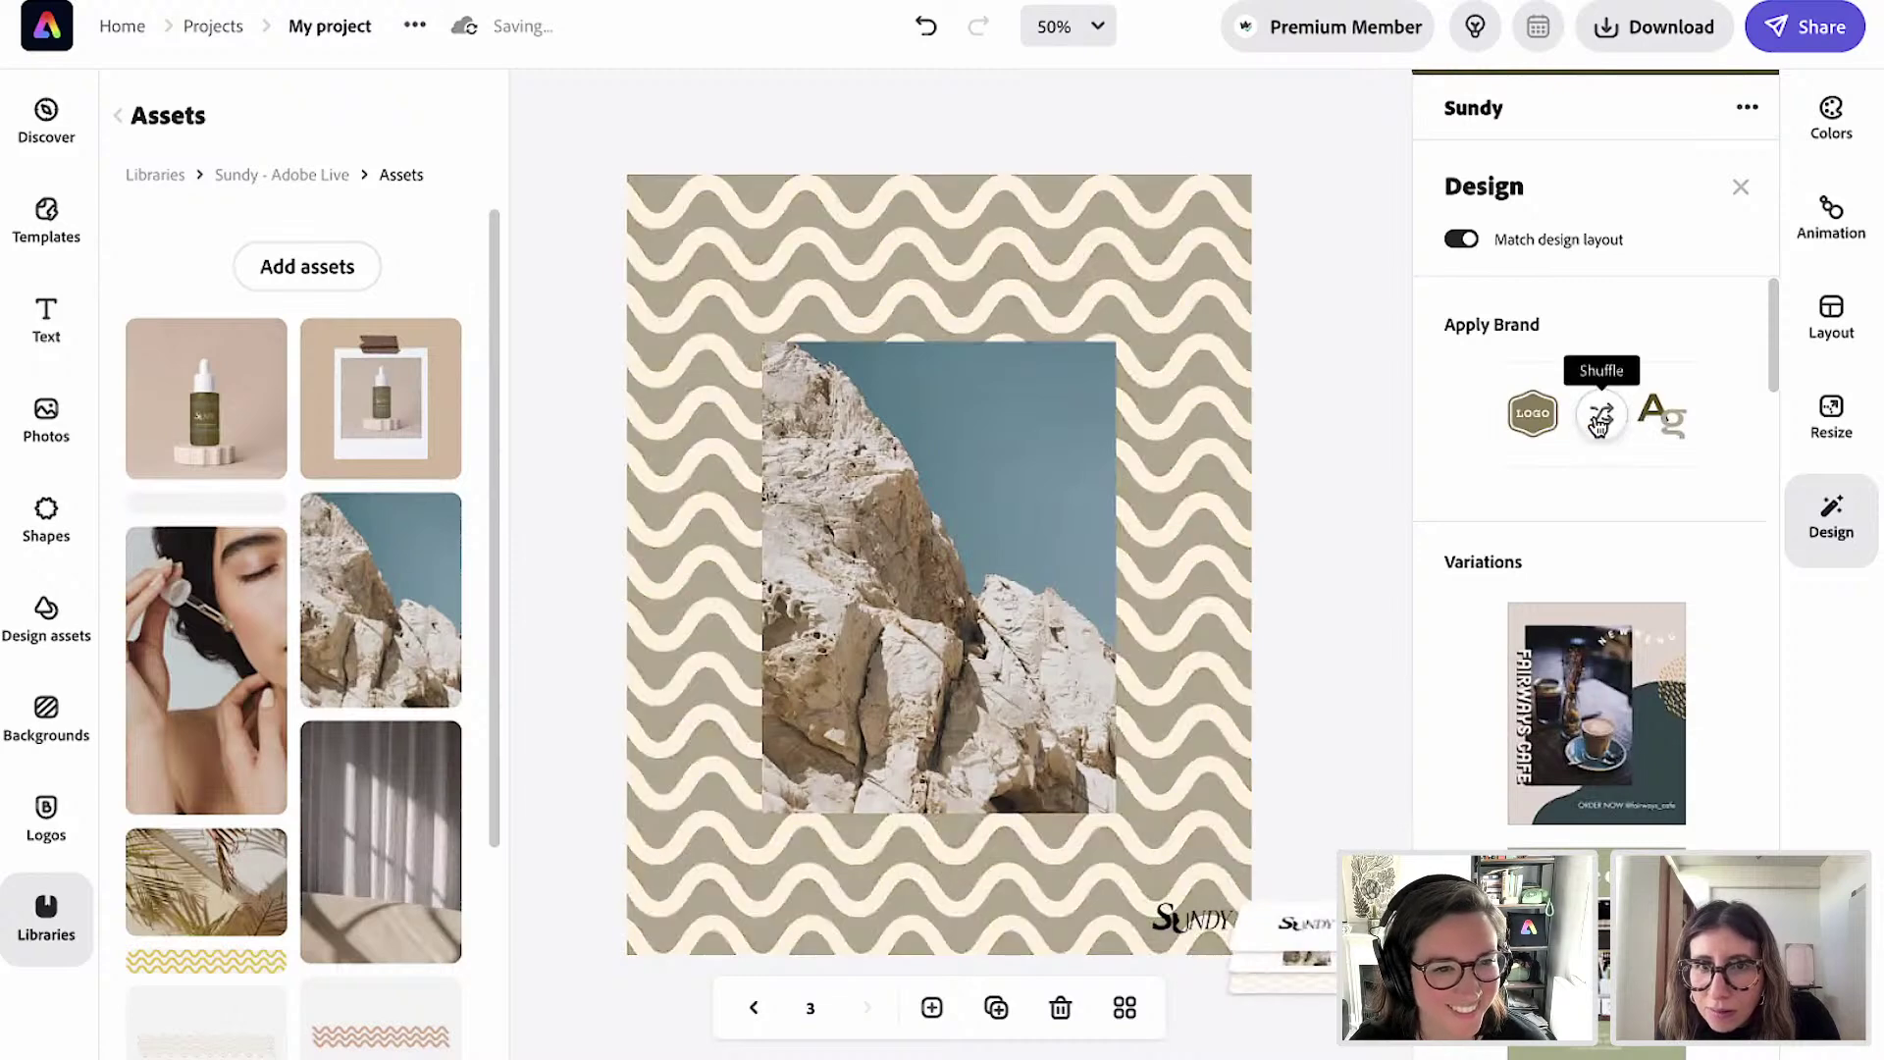
{"action": "left_click", "coordinate": [1599, 422]}
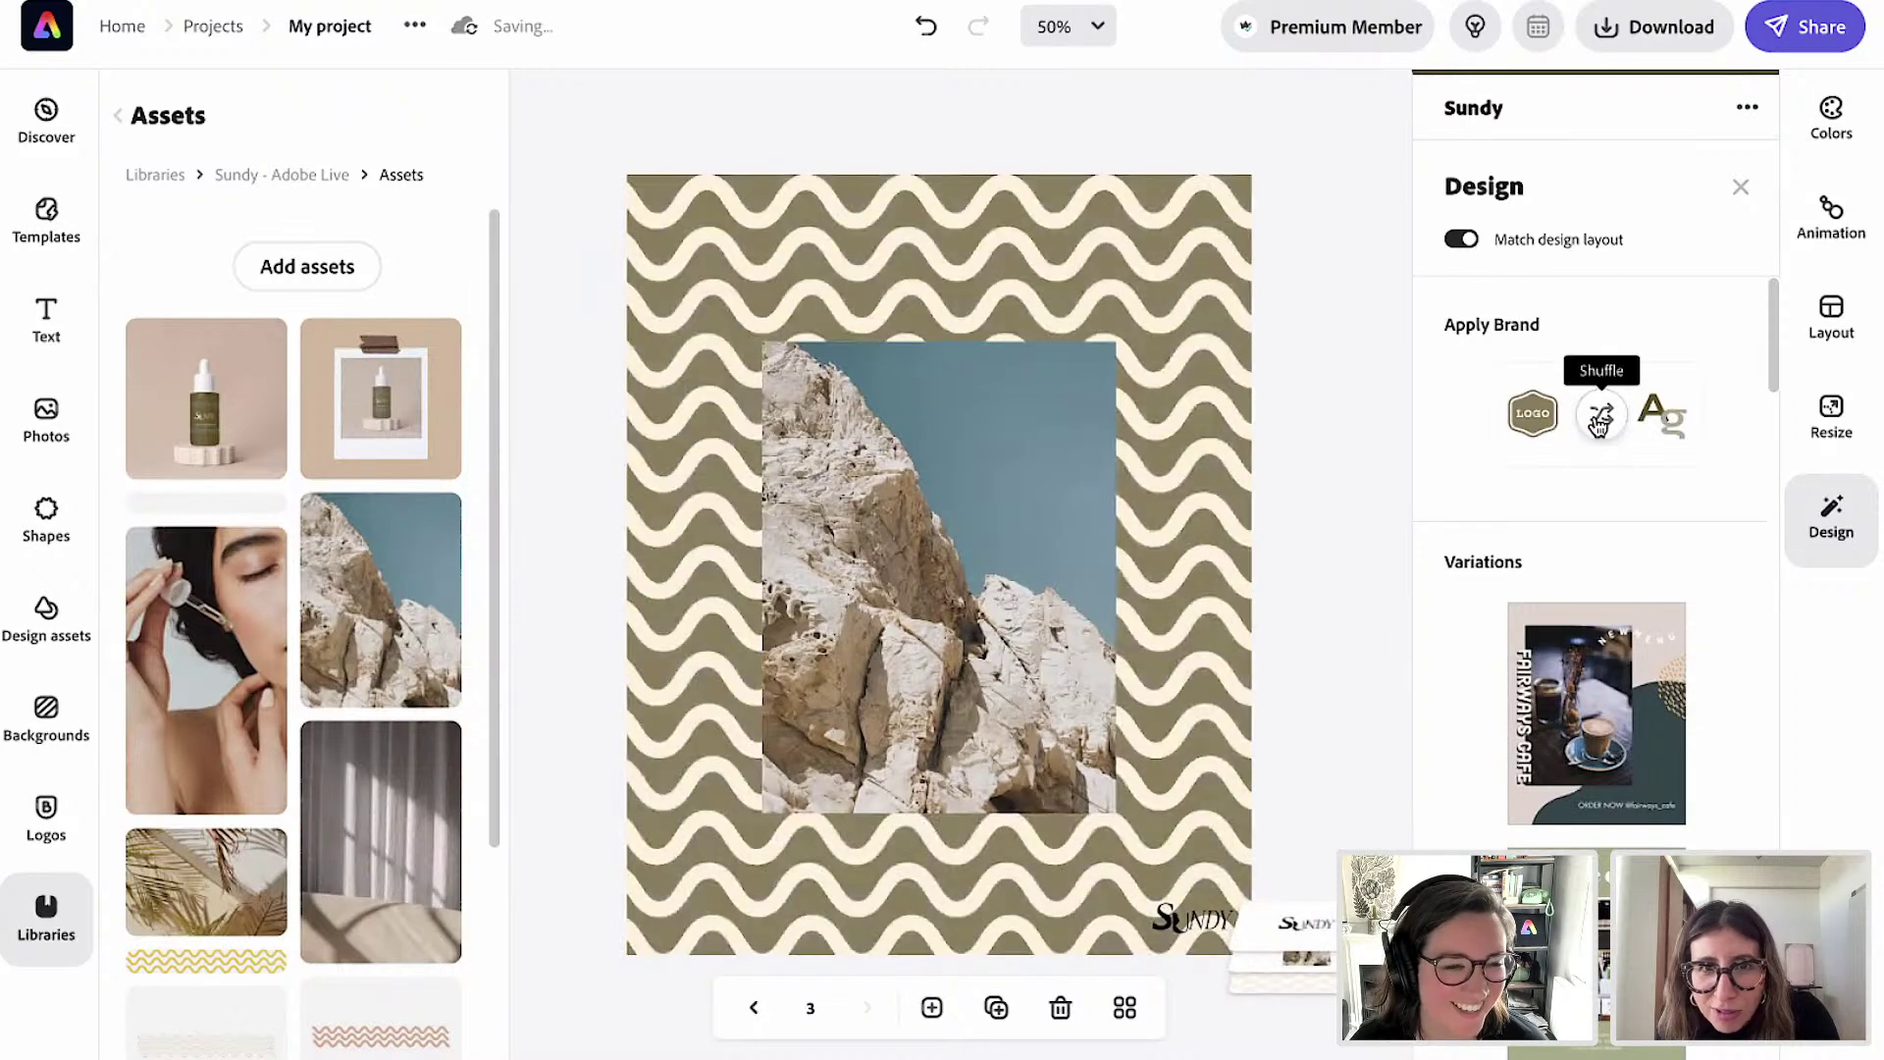
Try replacing black in the page's current colors with the Sundy brand's slate blue, #6A8795.
{"action": "left_click", "coordinate": [1832, 123]}
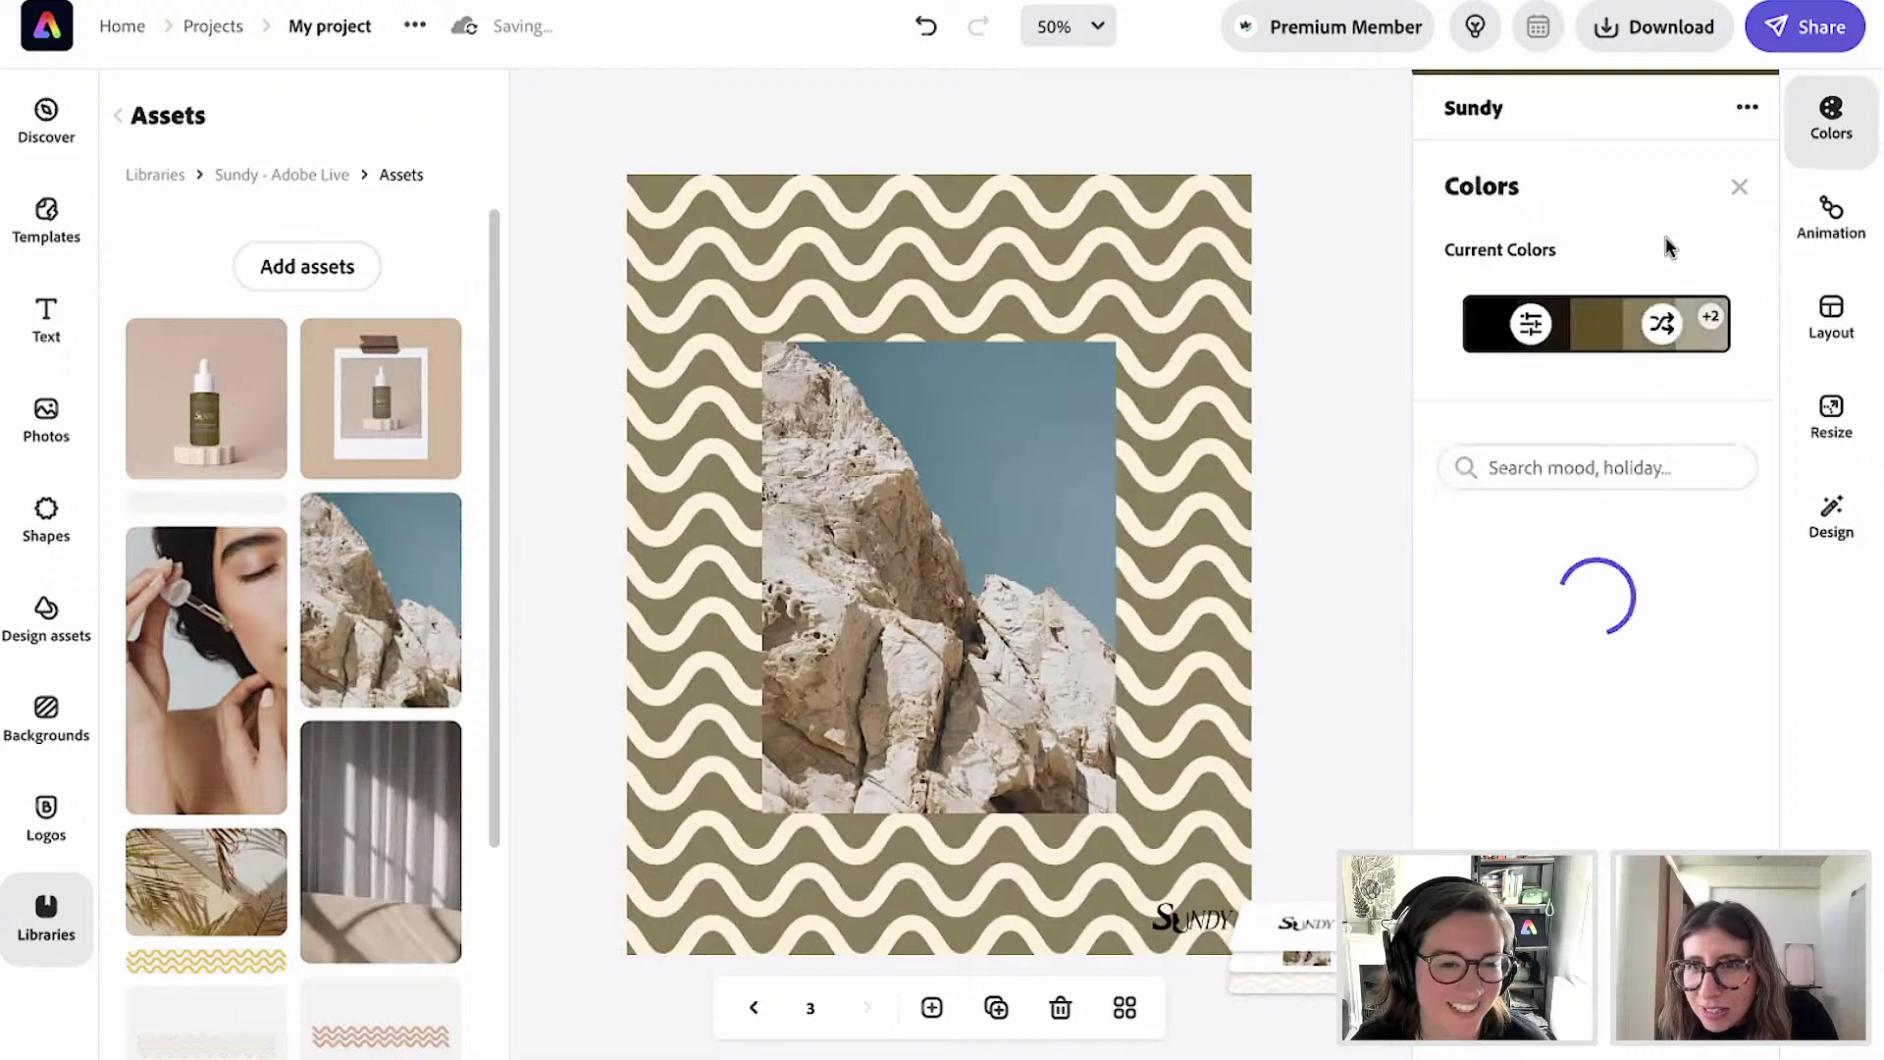
{"action": "left_click", "coordinate": [1531, 325]}
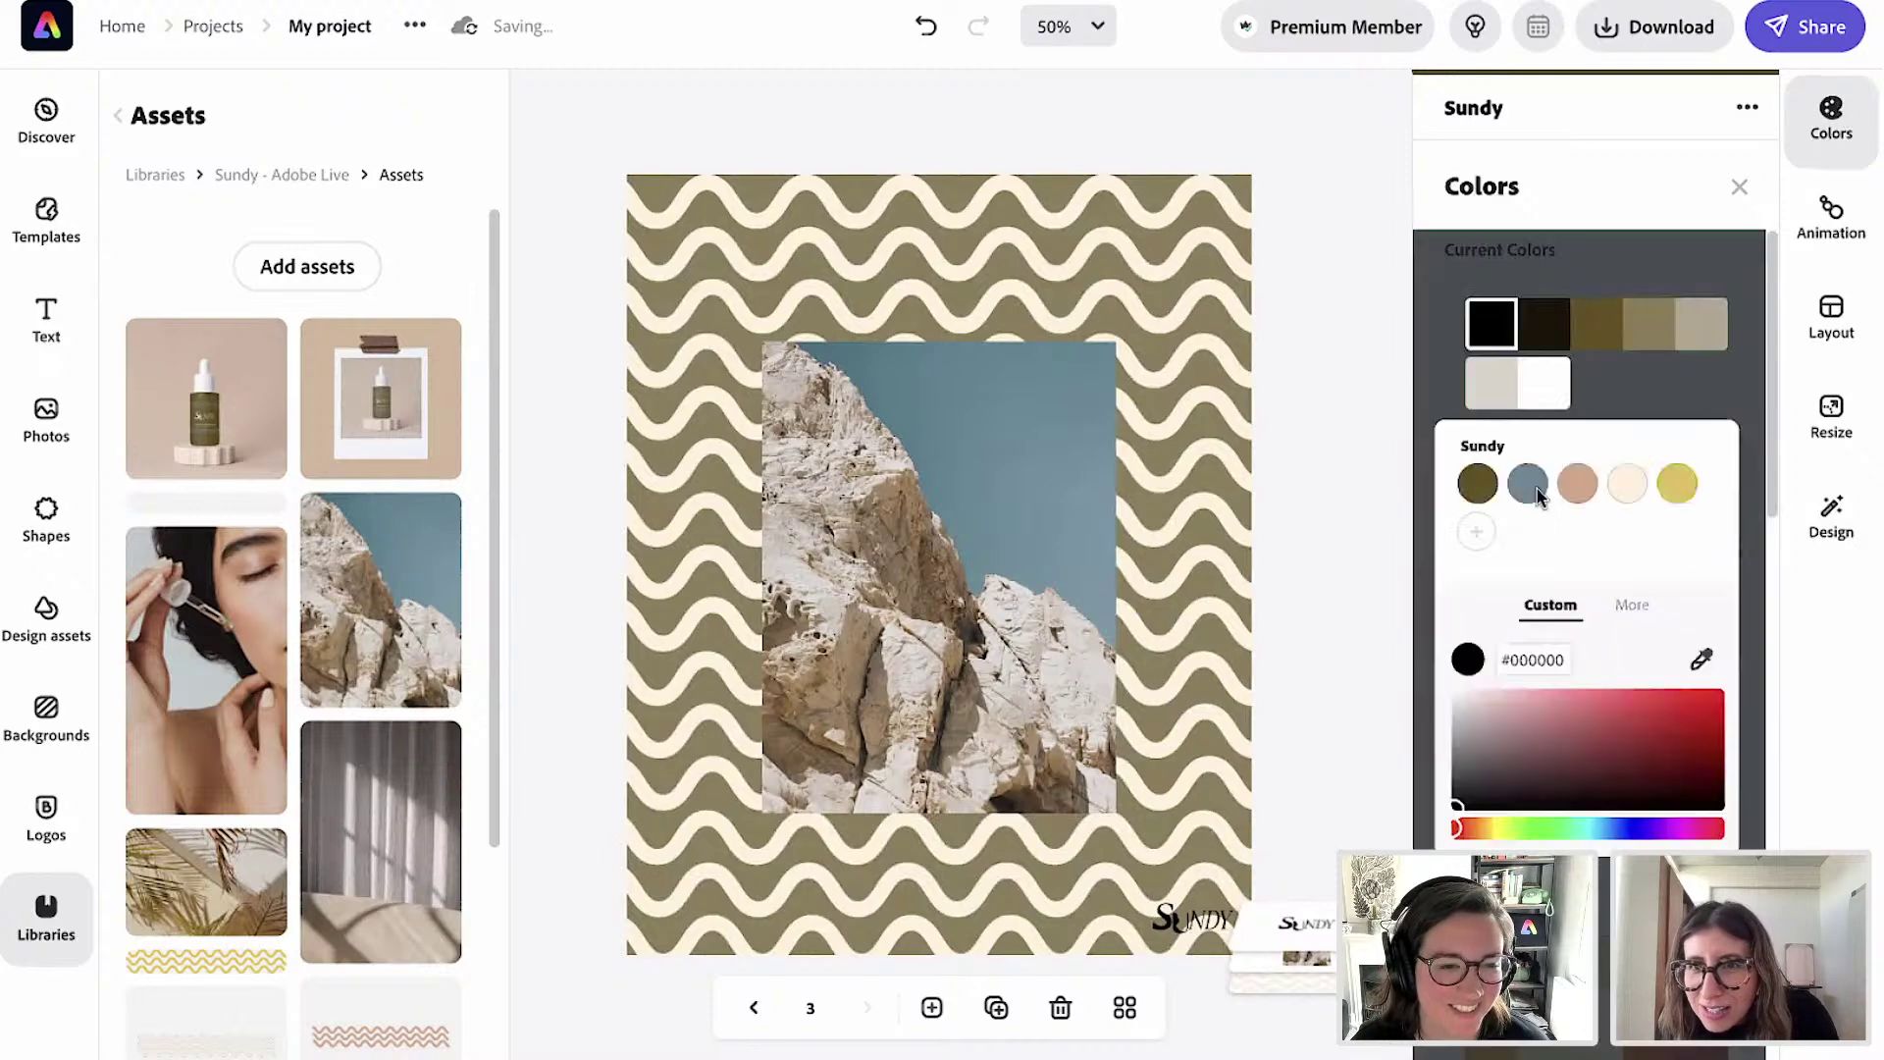
{"action": "left_click", "coordinate": [1629, 485]}
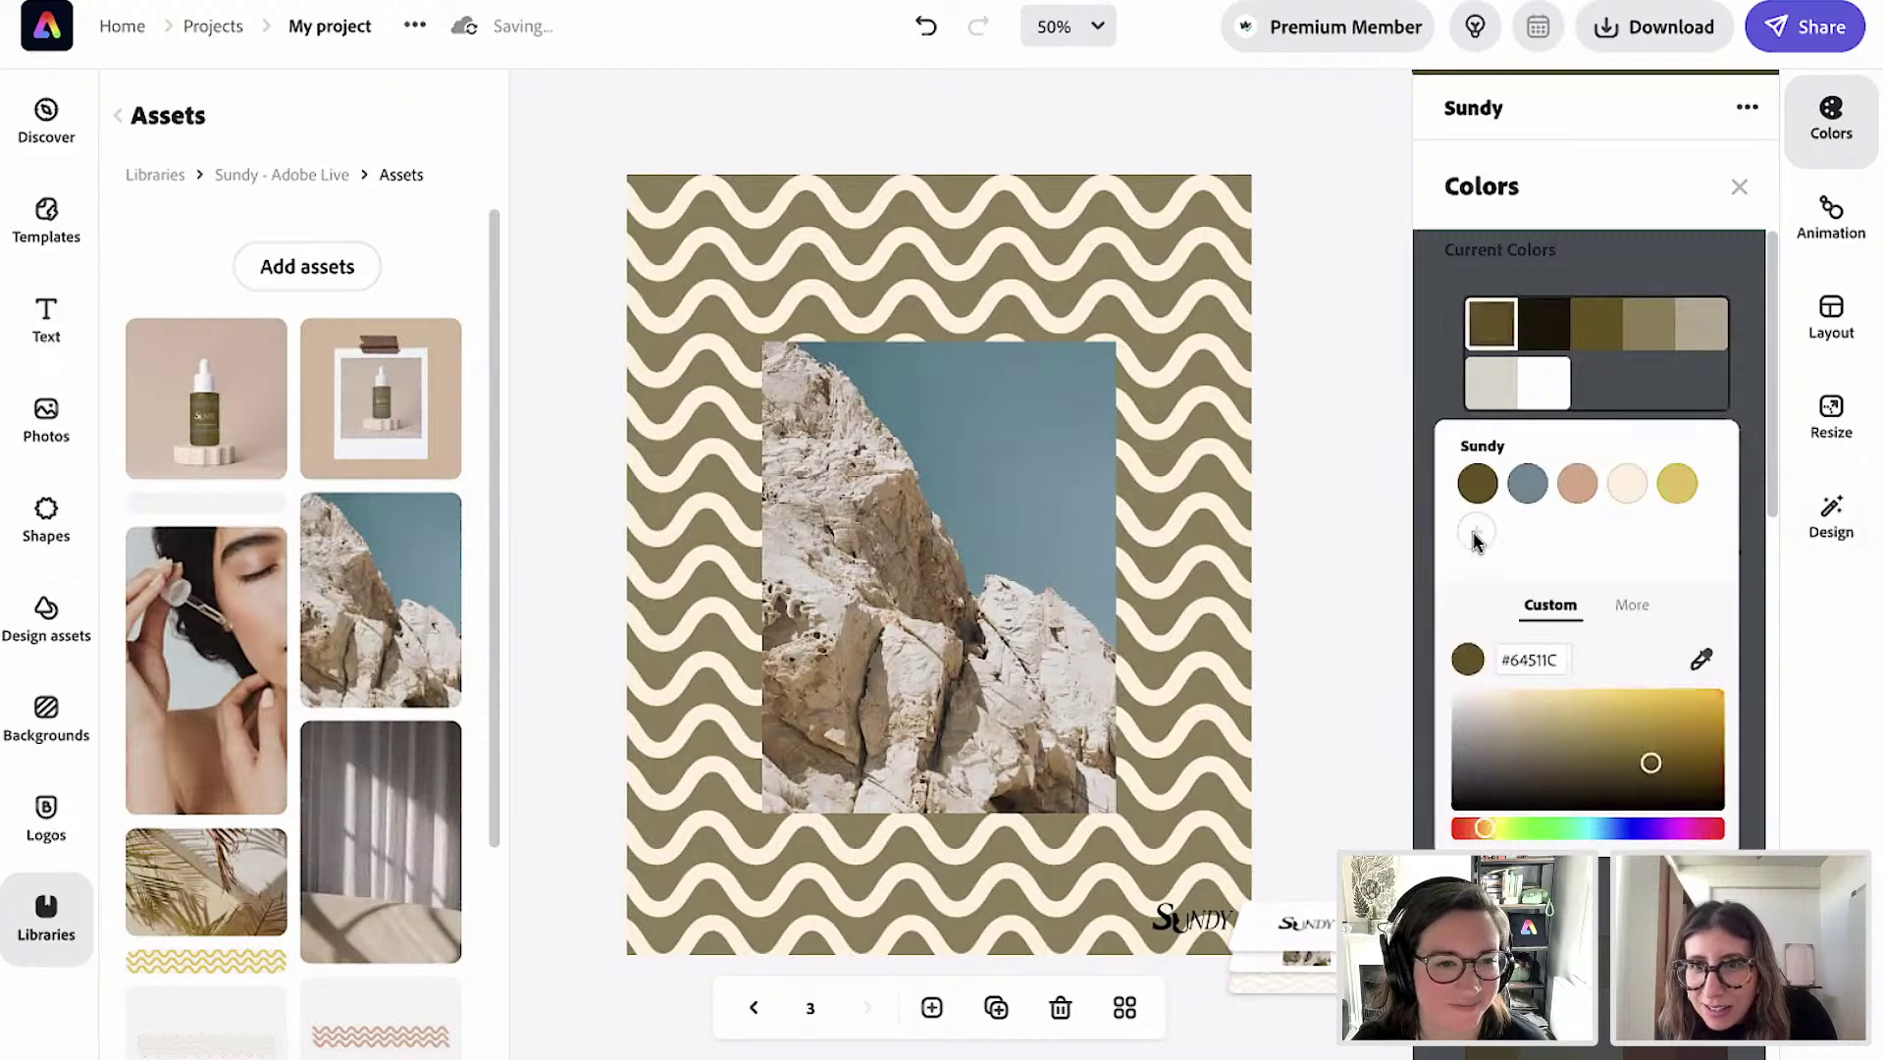
{"action": "left_click", "coordinate": [1528, 483]}
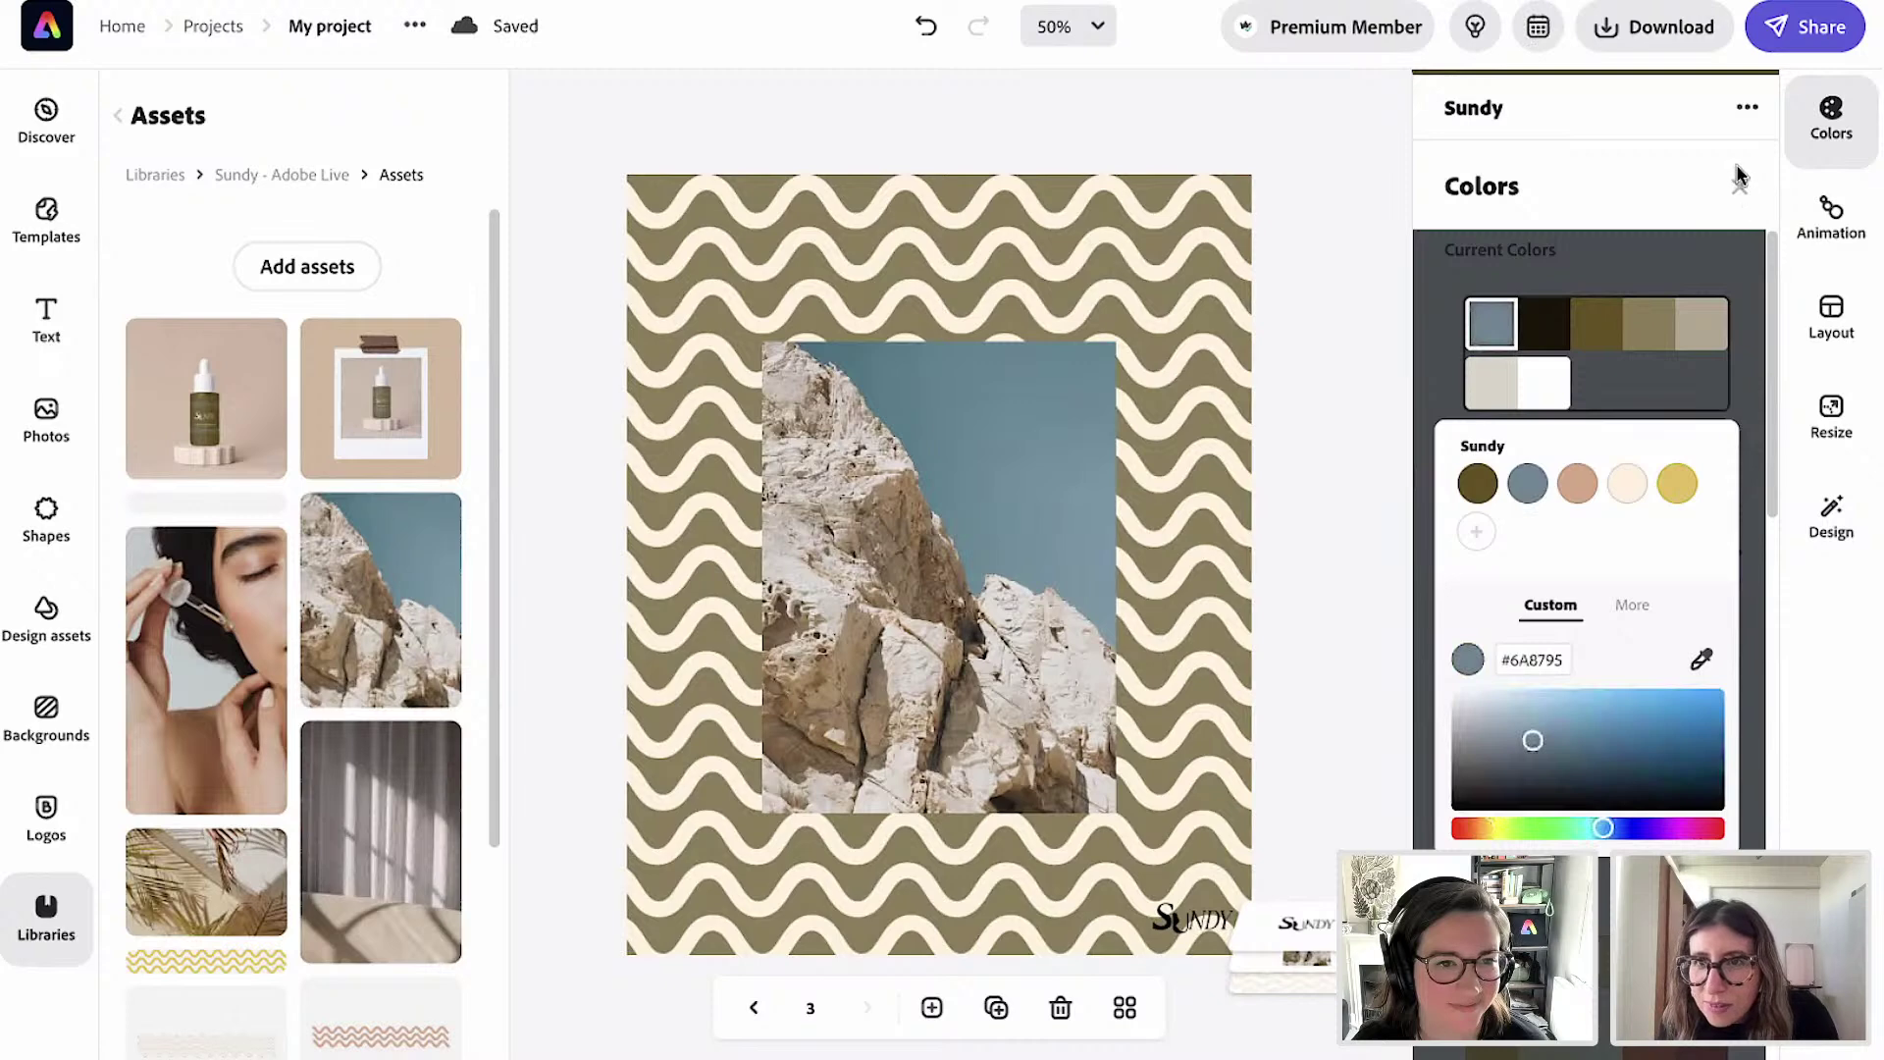
{"action": "left_click", "coordinate": [1739, 184]}
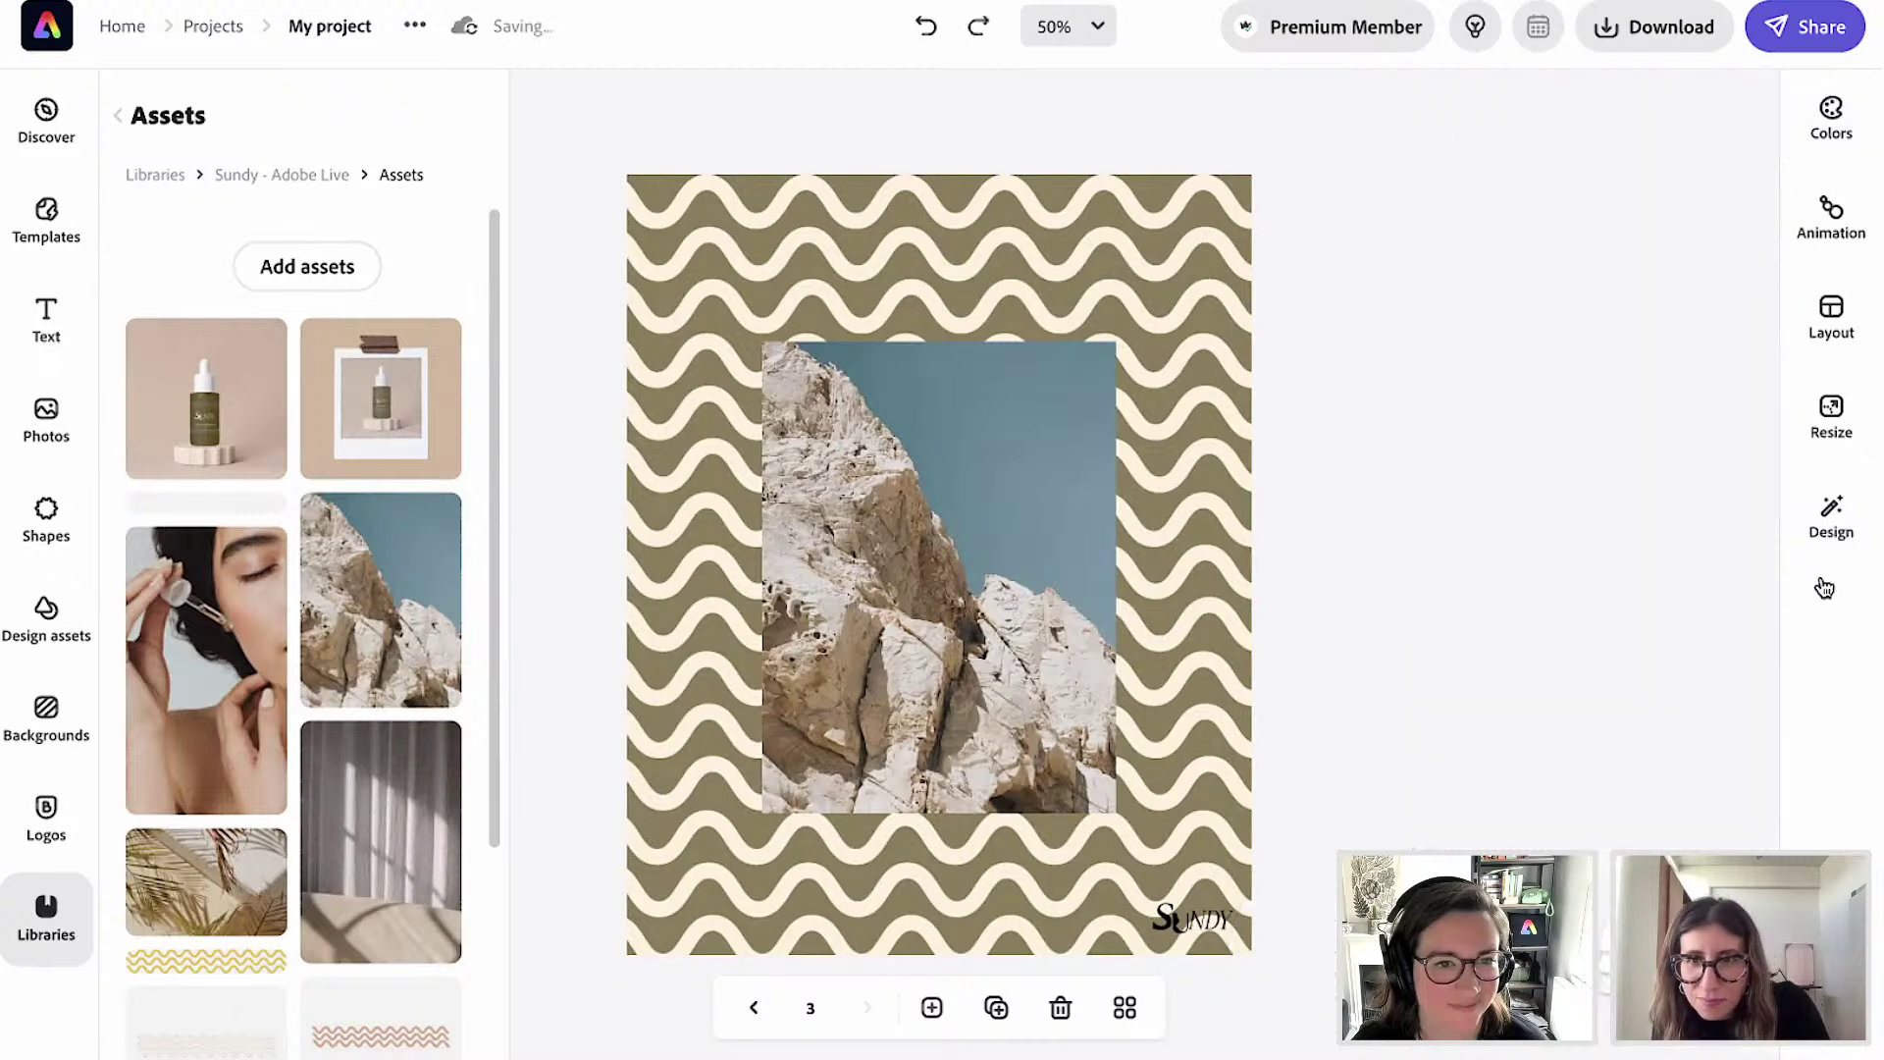
{"action": "left_click", "coordinate": [1831, 118]}
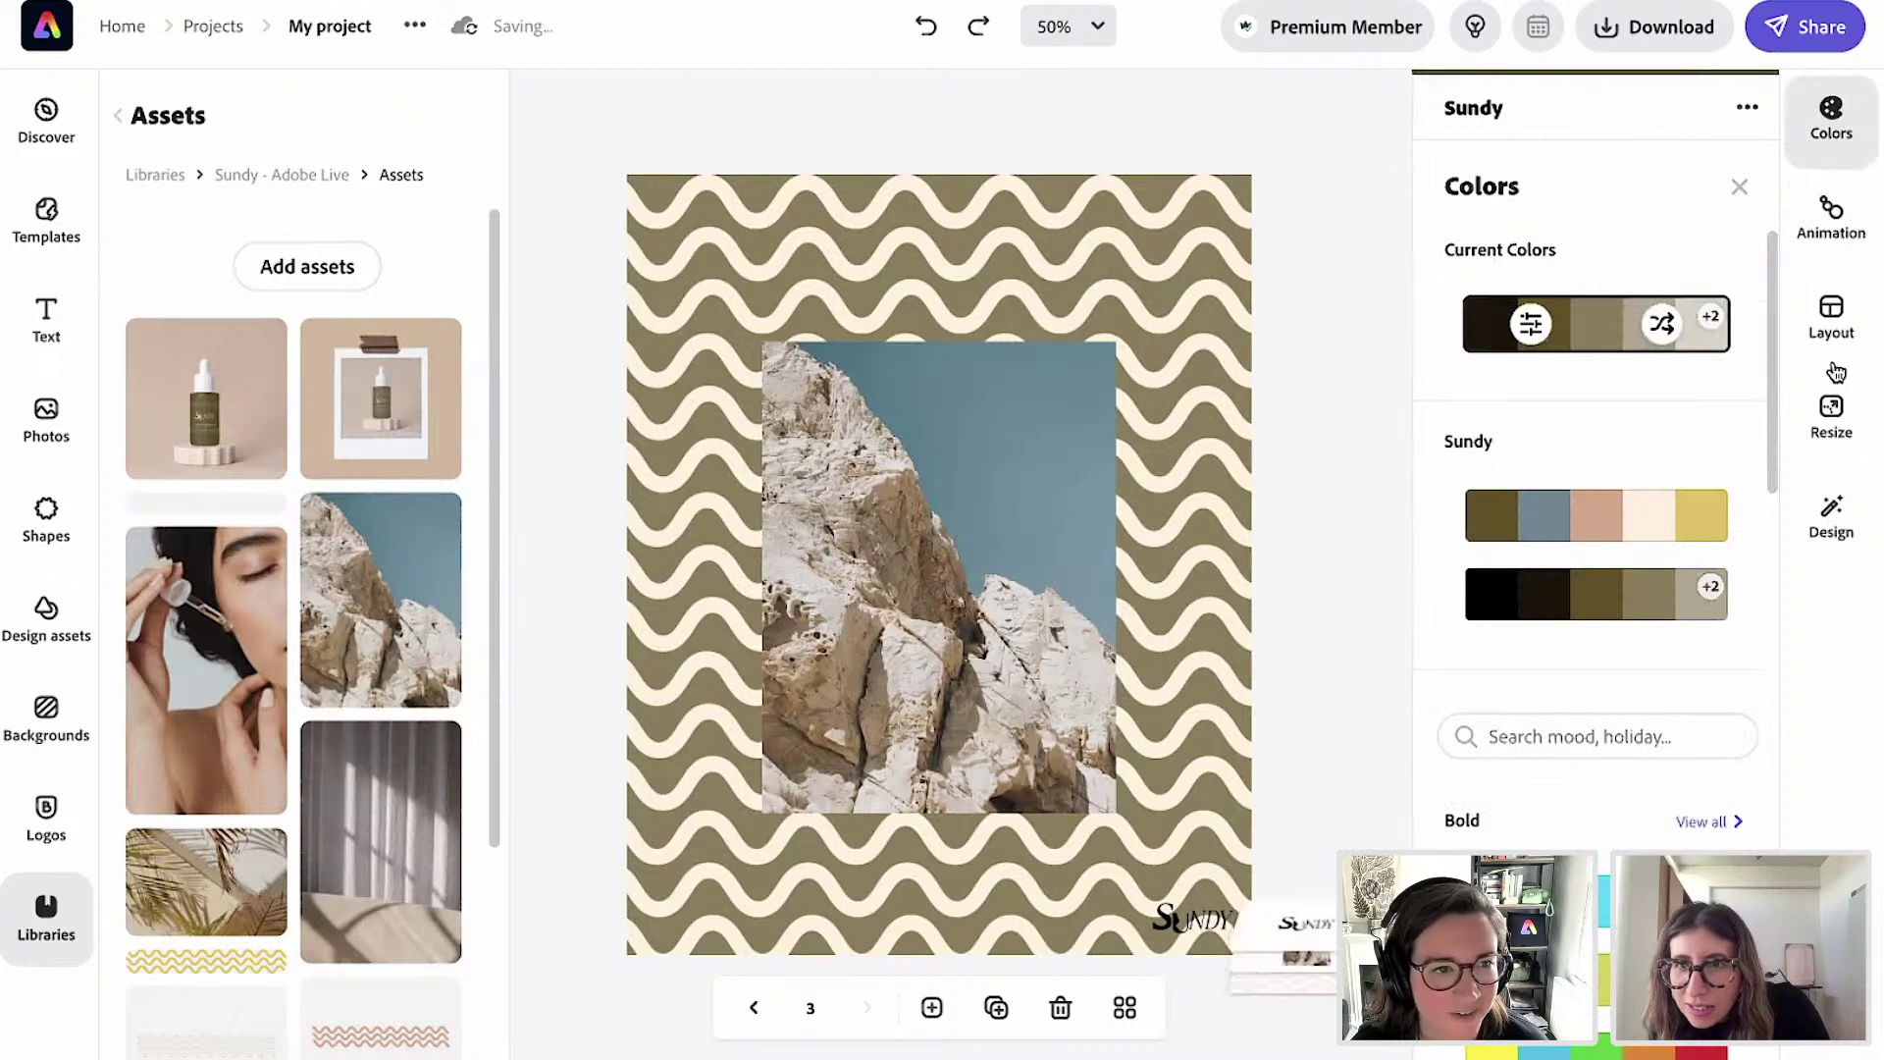
{"action": "left_click", "coordinate": [1818, 267]}
{"action": "left_click", "coordinate": [1838, 524]}
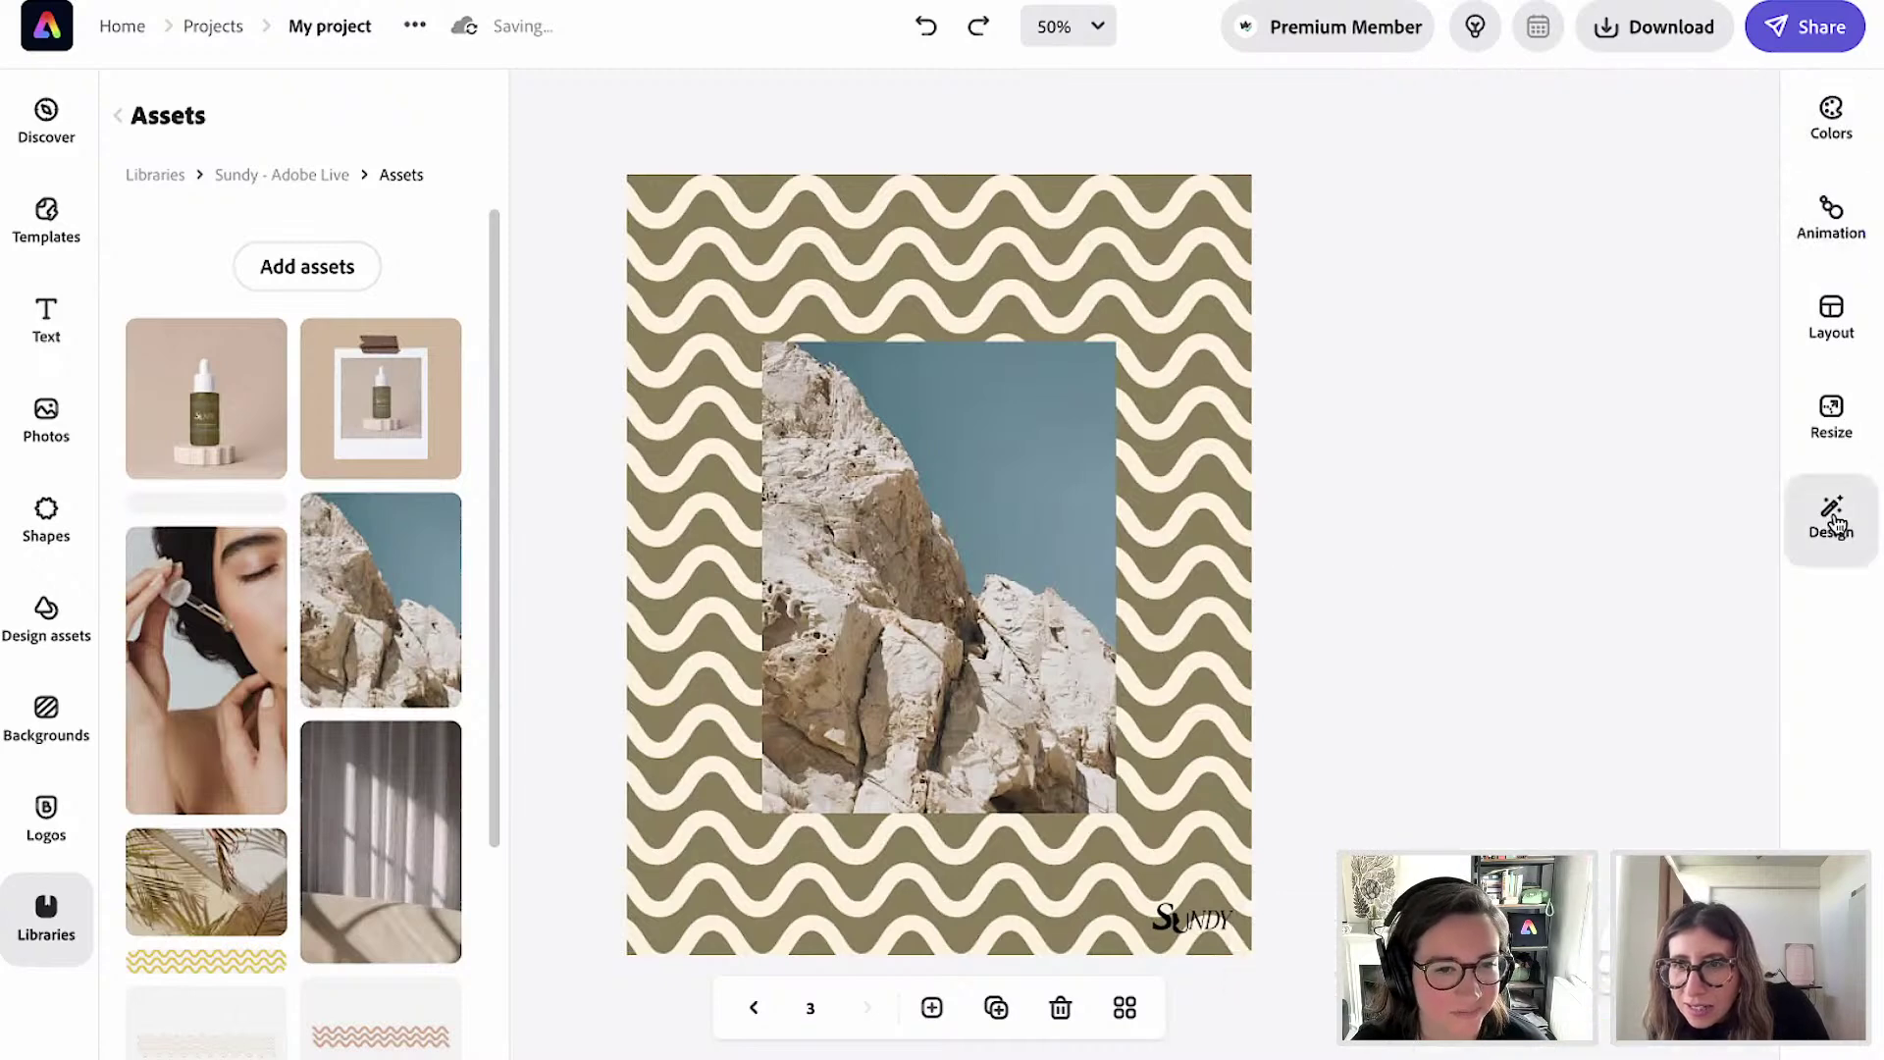
{"action": "left_click", "coordinate": [1834, 411]}
Open the solid color choices for the page background, delete the wave pattern and undo the deletion.
{"action": "left_click", "coordinate": [1098, 208]}
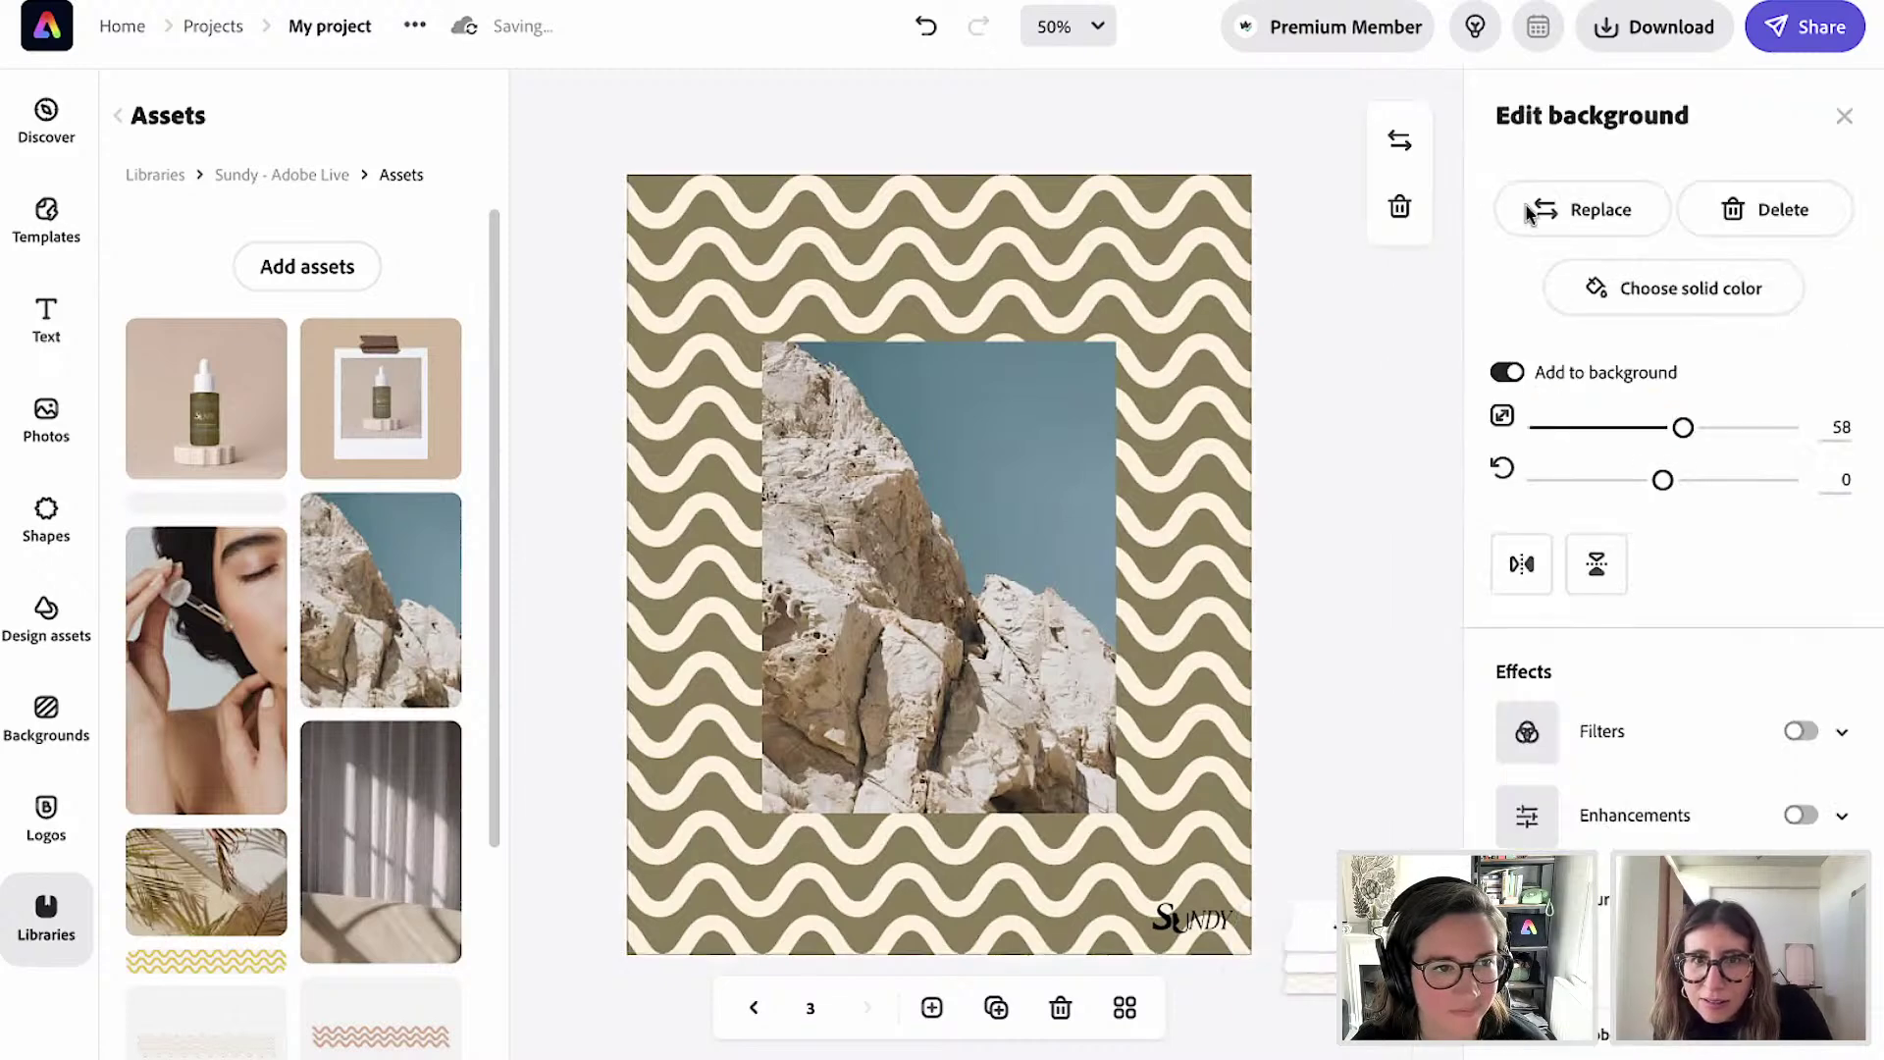
{"action": "left_click", "coordinate": [1647, 286]}
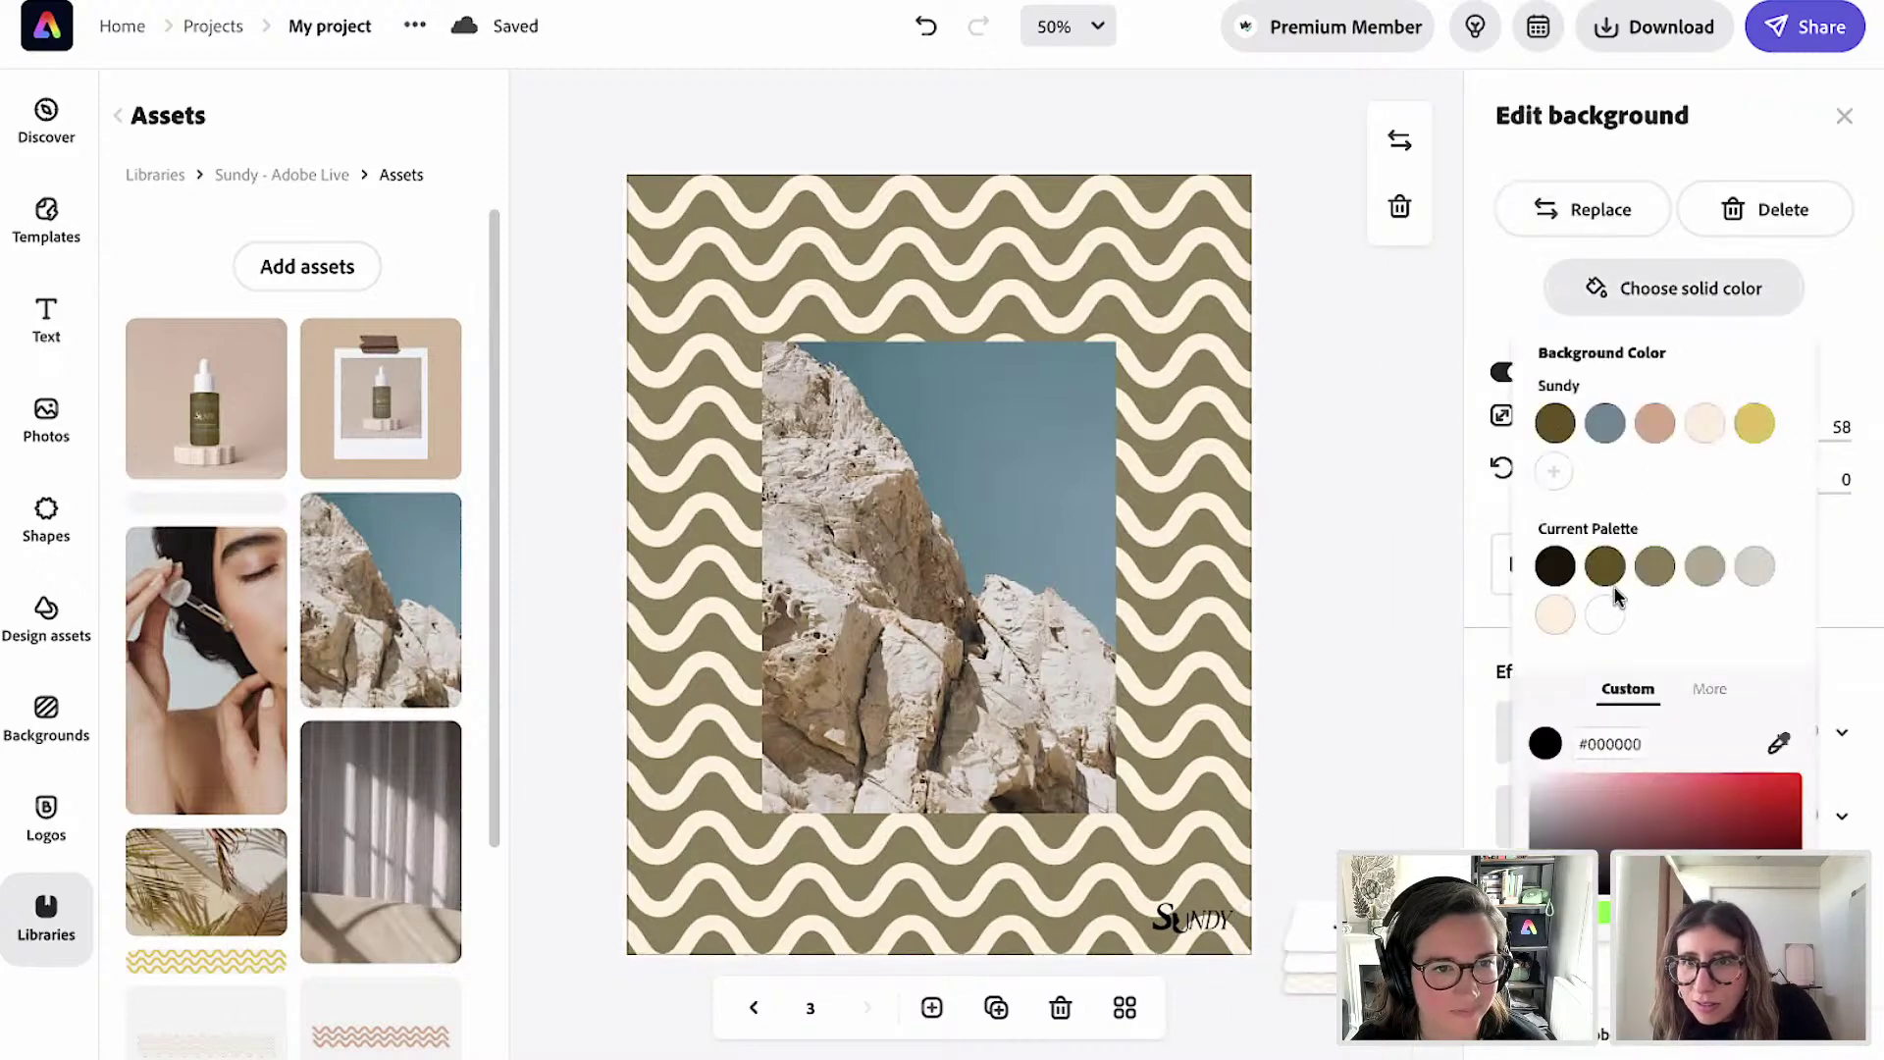
{"action": "key", "text": "Delete"}
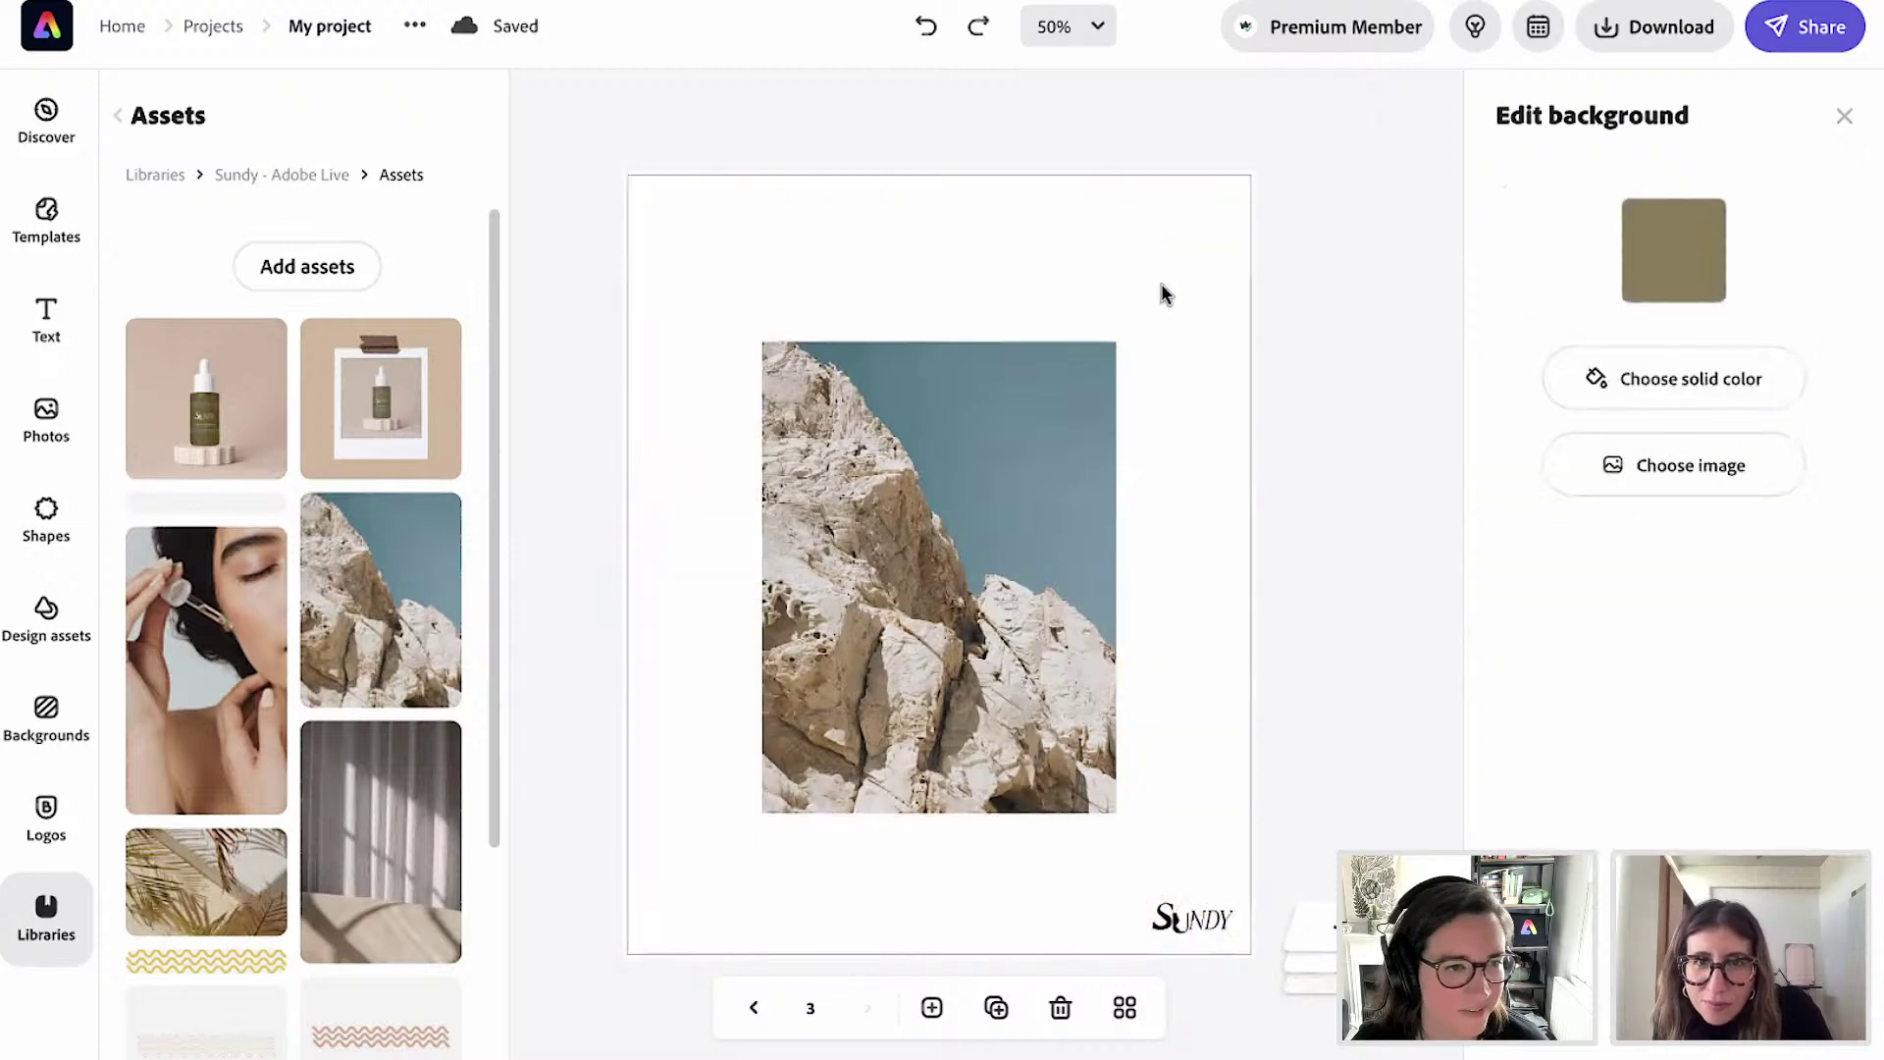
{"action": "key", "text": "ctrl+z"}
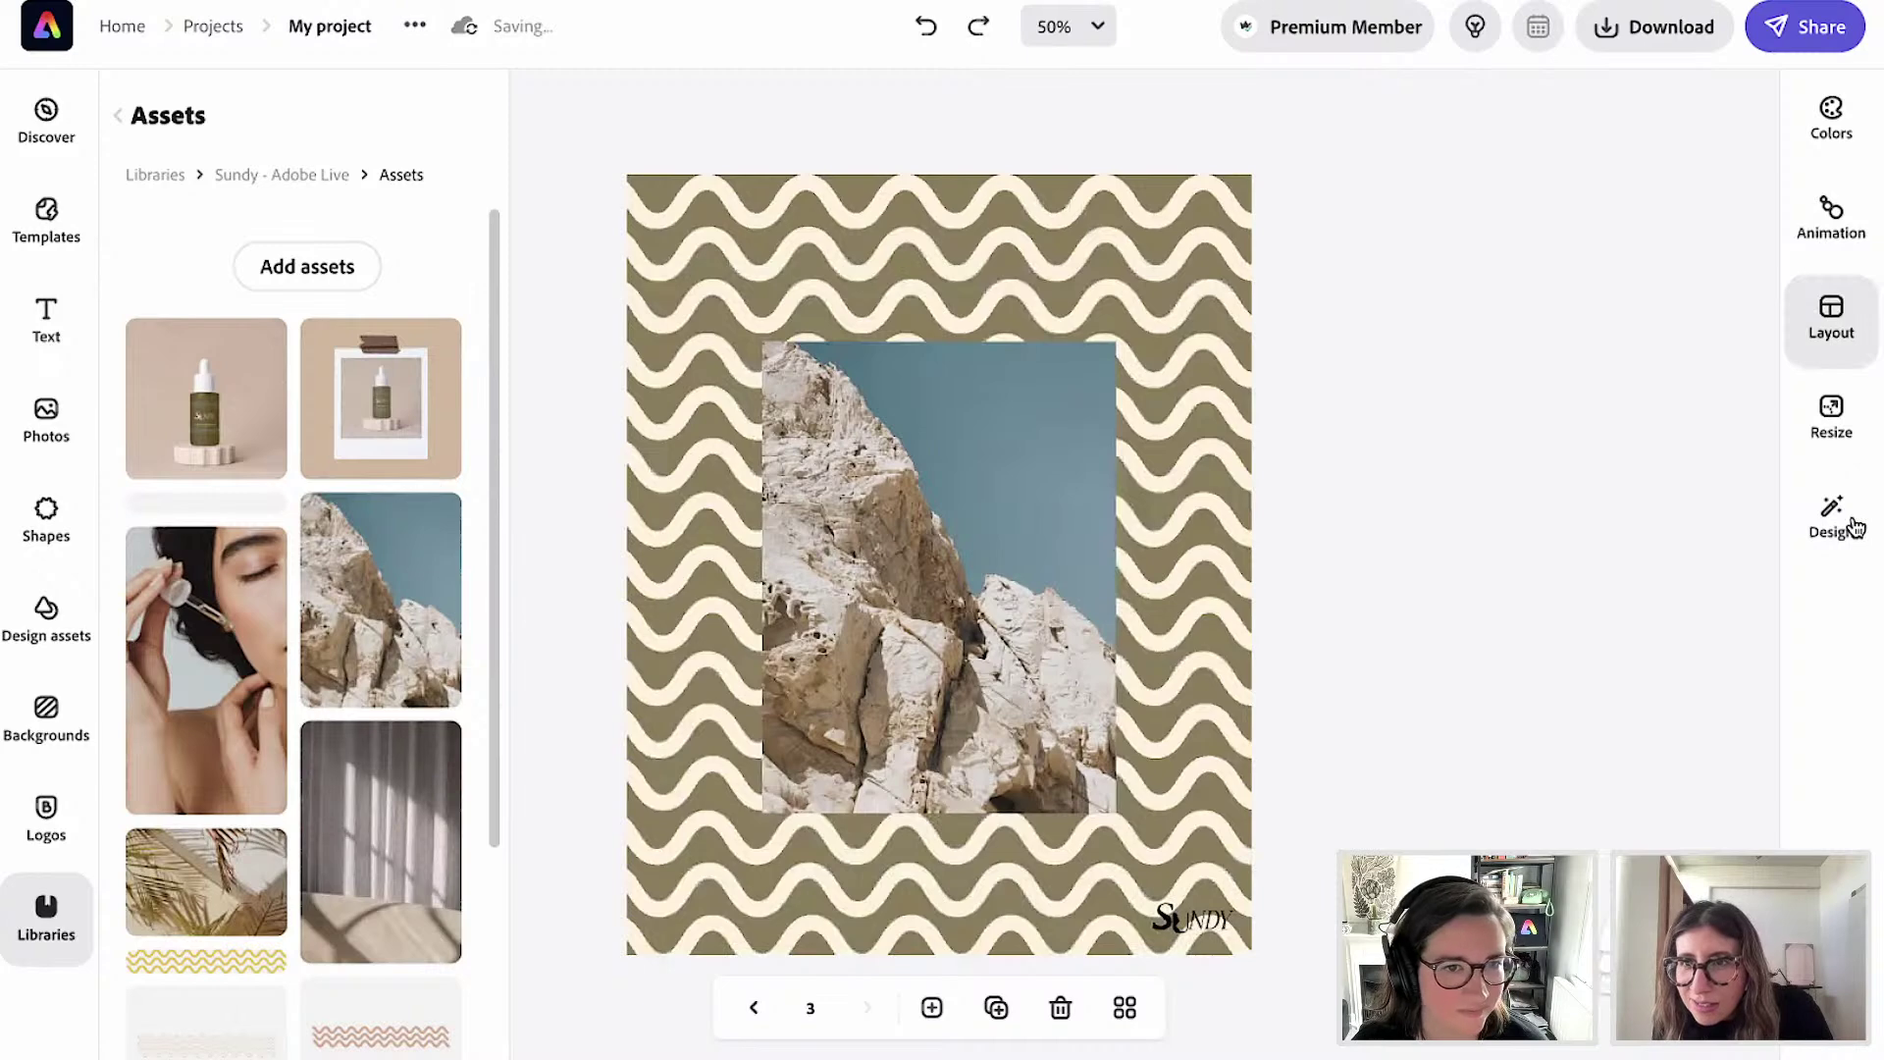
Detach the wave pattern from the page background and move it to the page's top edge, slightly past the left edge.
{"action": "left_click", "coordinate": [1034, 324]}
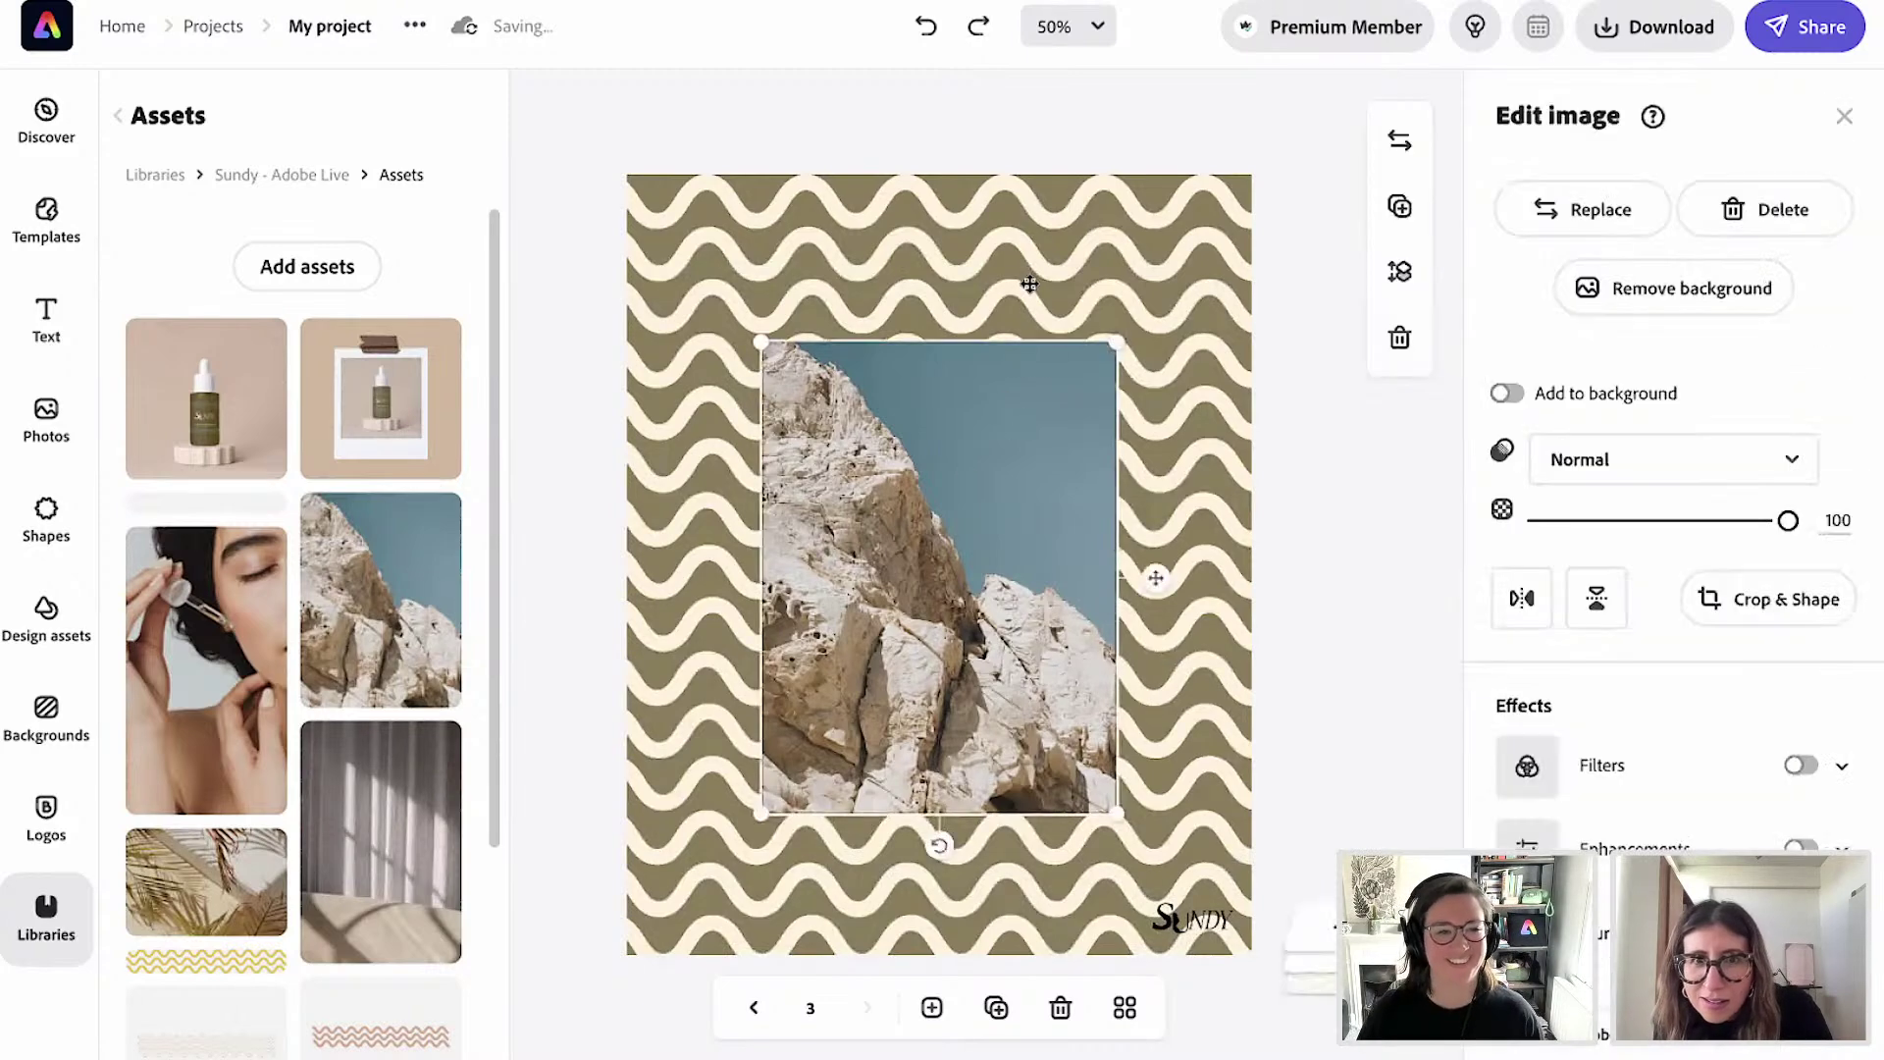
{"action": "left_click", "coordinate": [1116, 380]}
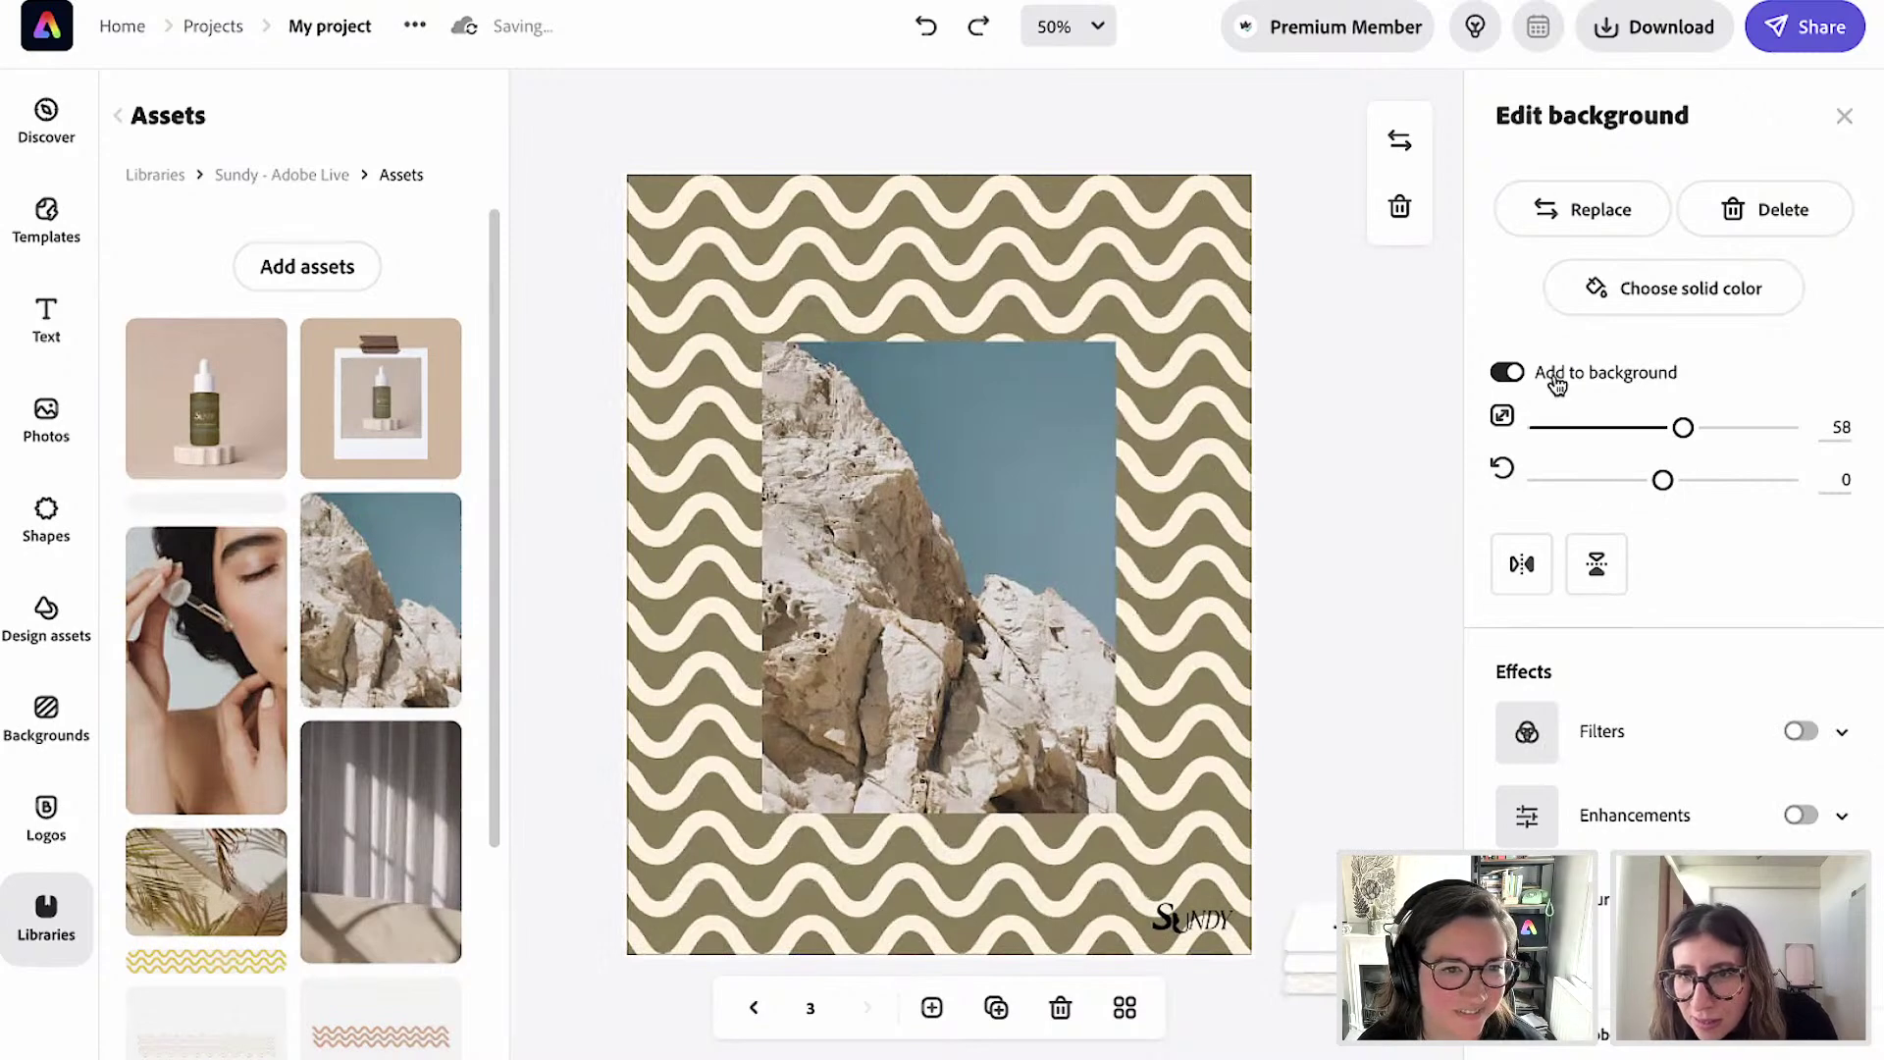
{"action": "left_click", "coordinate": [1511, 373]}
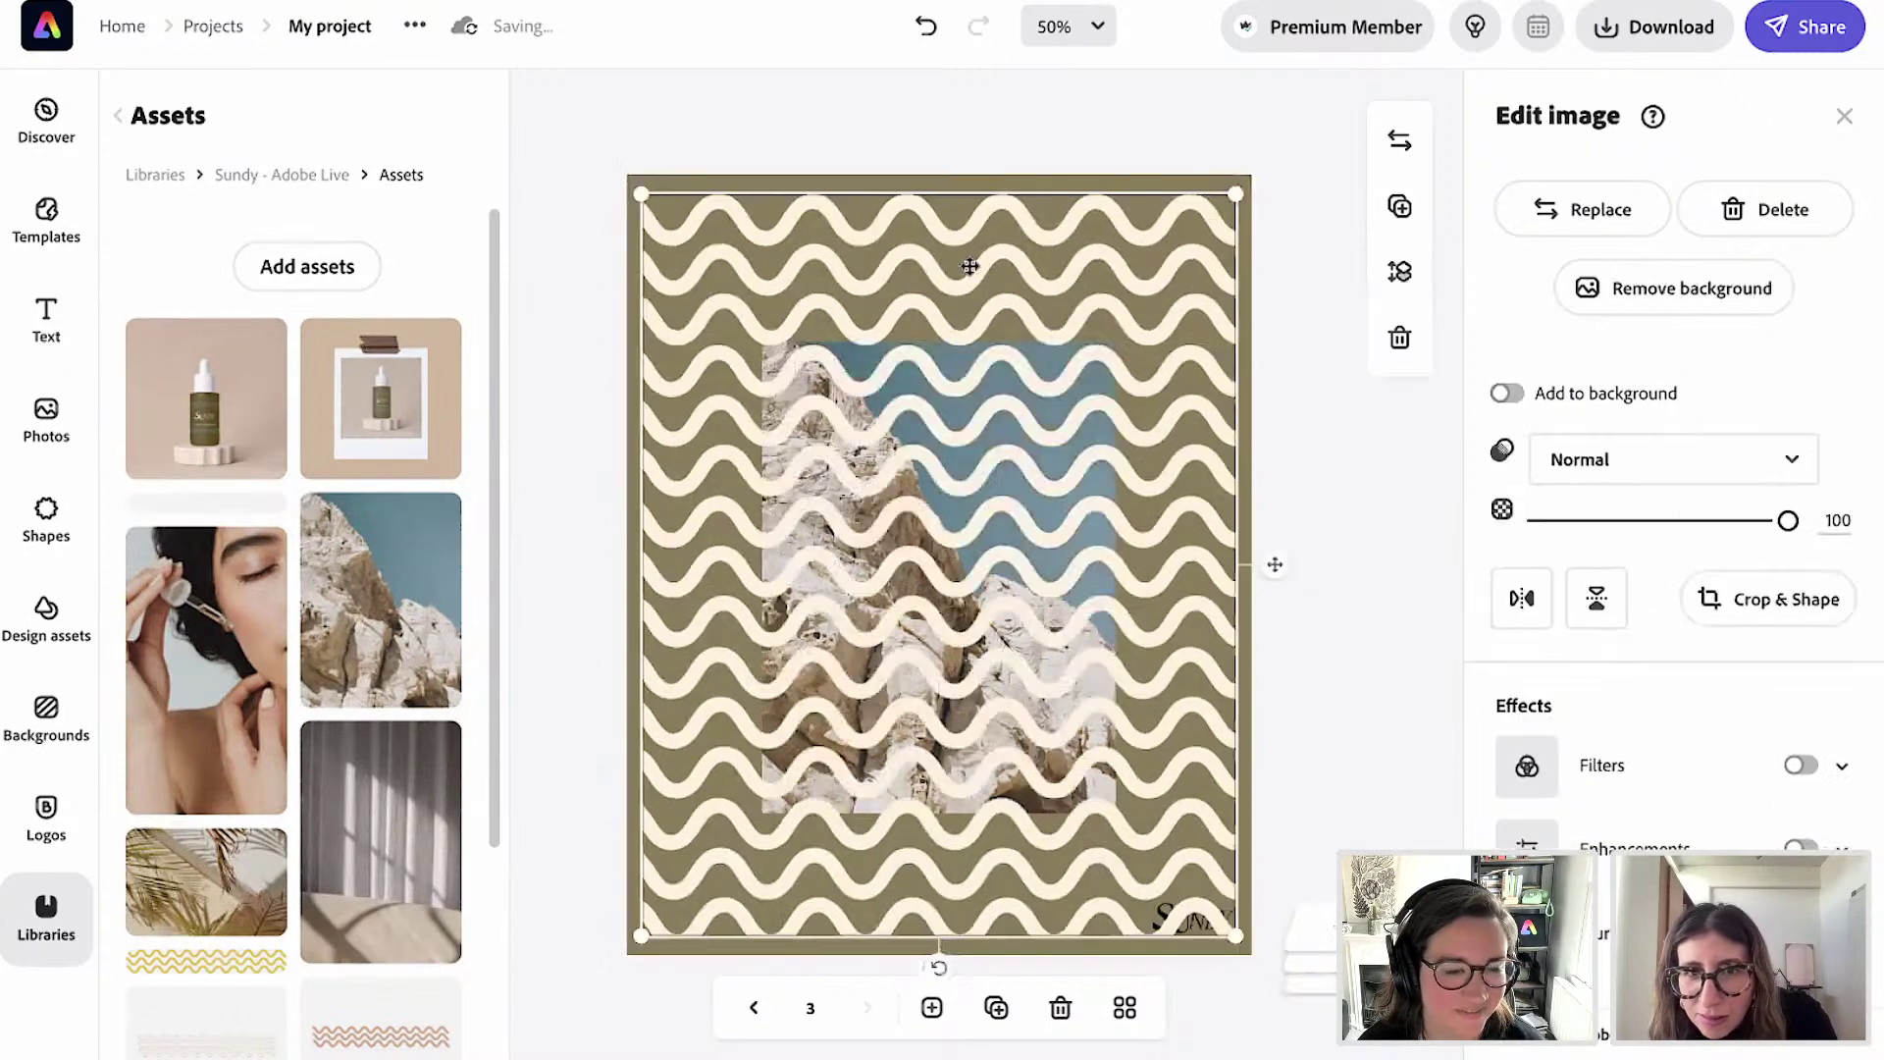
{"action": "left_click_drag", "start_coordinate": [966, 253], "coordinate": [937, 235]}
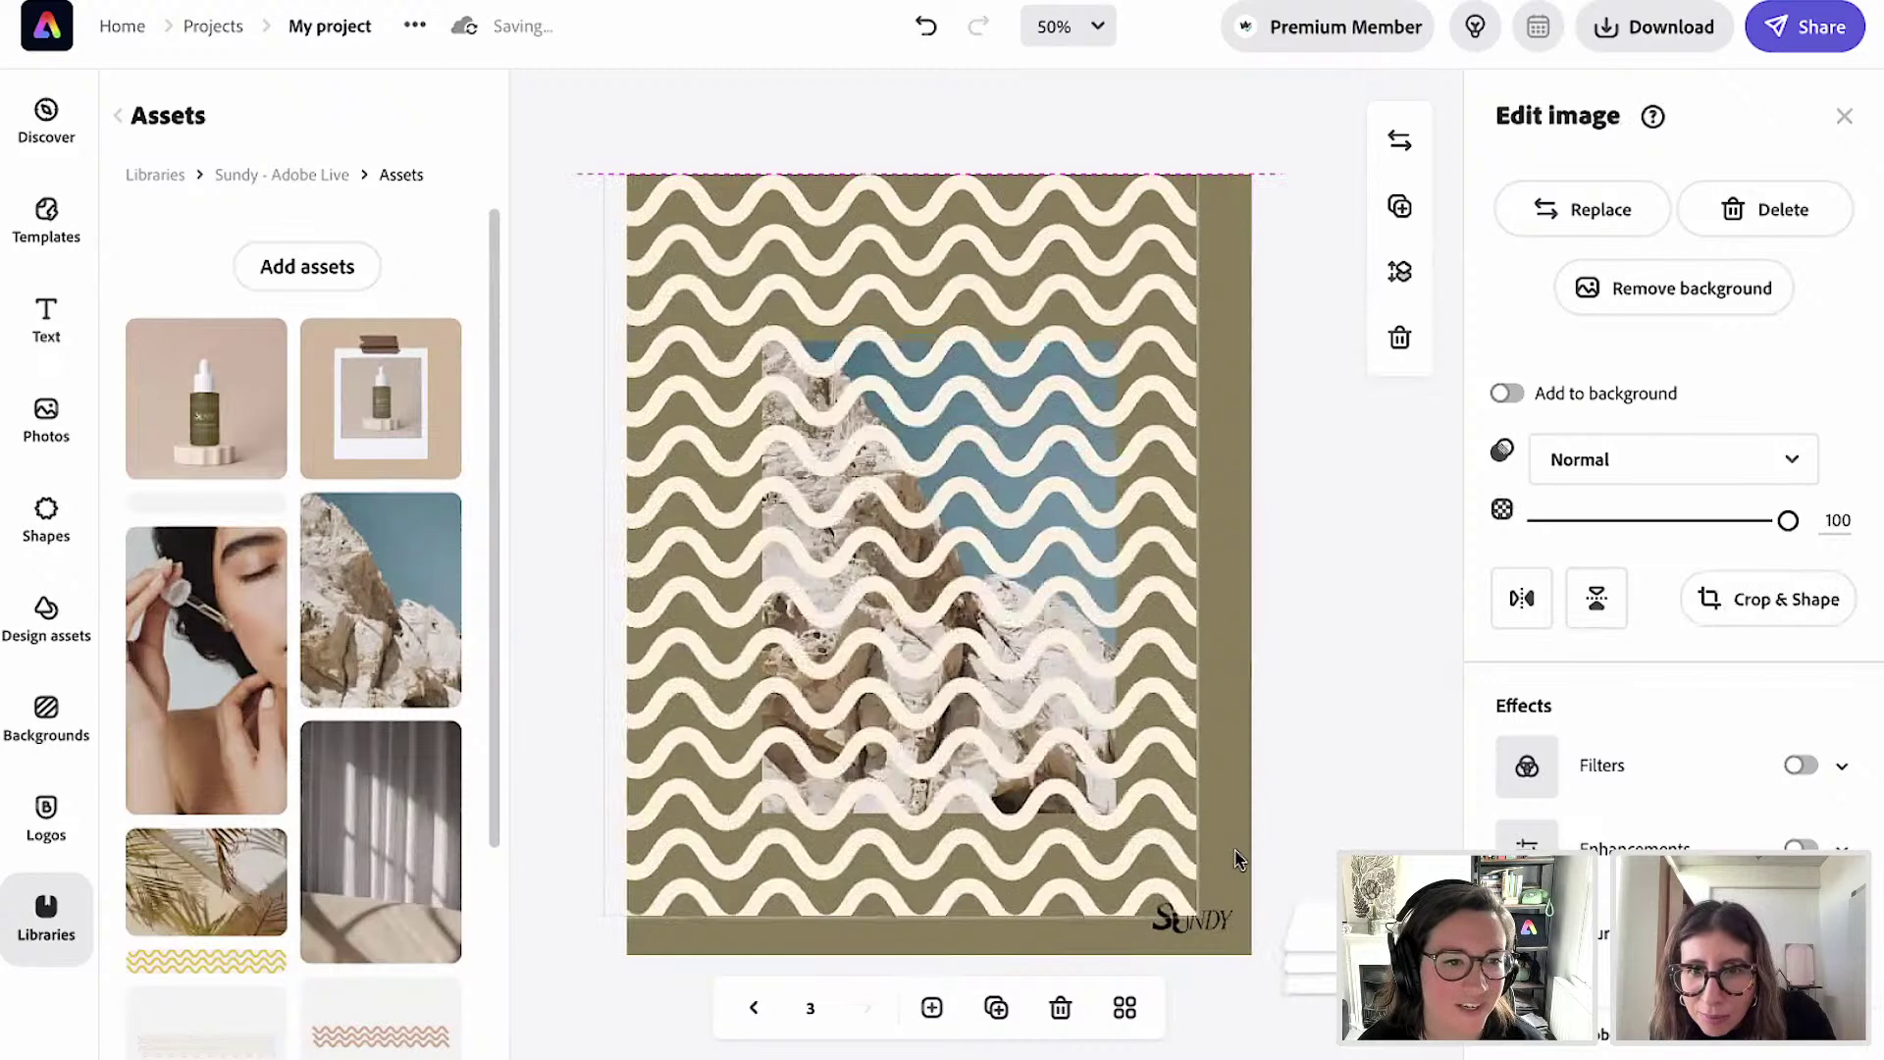
Set the background color of page 3 to white, #FFFFFF.
{"action": "left_click", "coordinate": [1690, 383]}
{"action": "left_click", "coordinate": [1699, 374]}
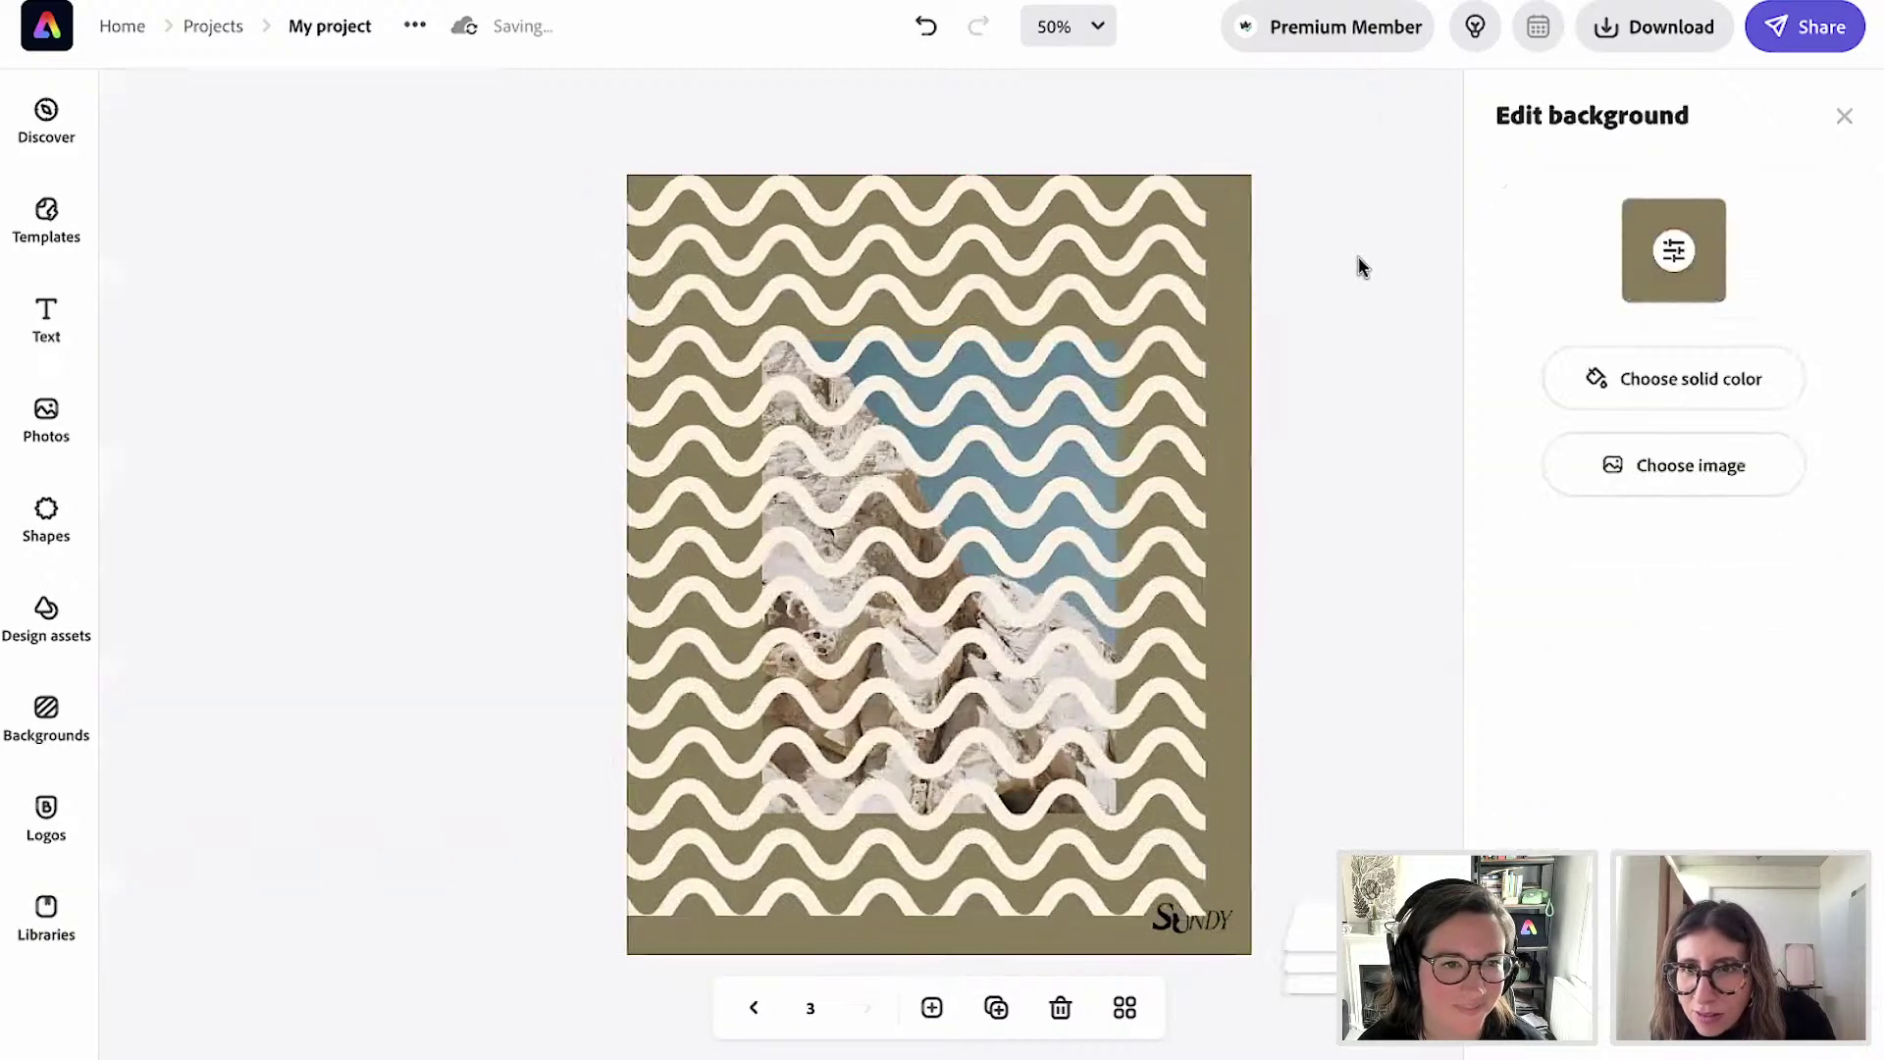
{"action": "left_click", "coordinate": [1275, 296]}
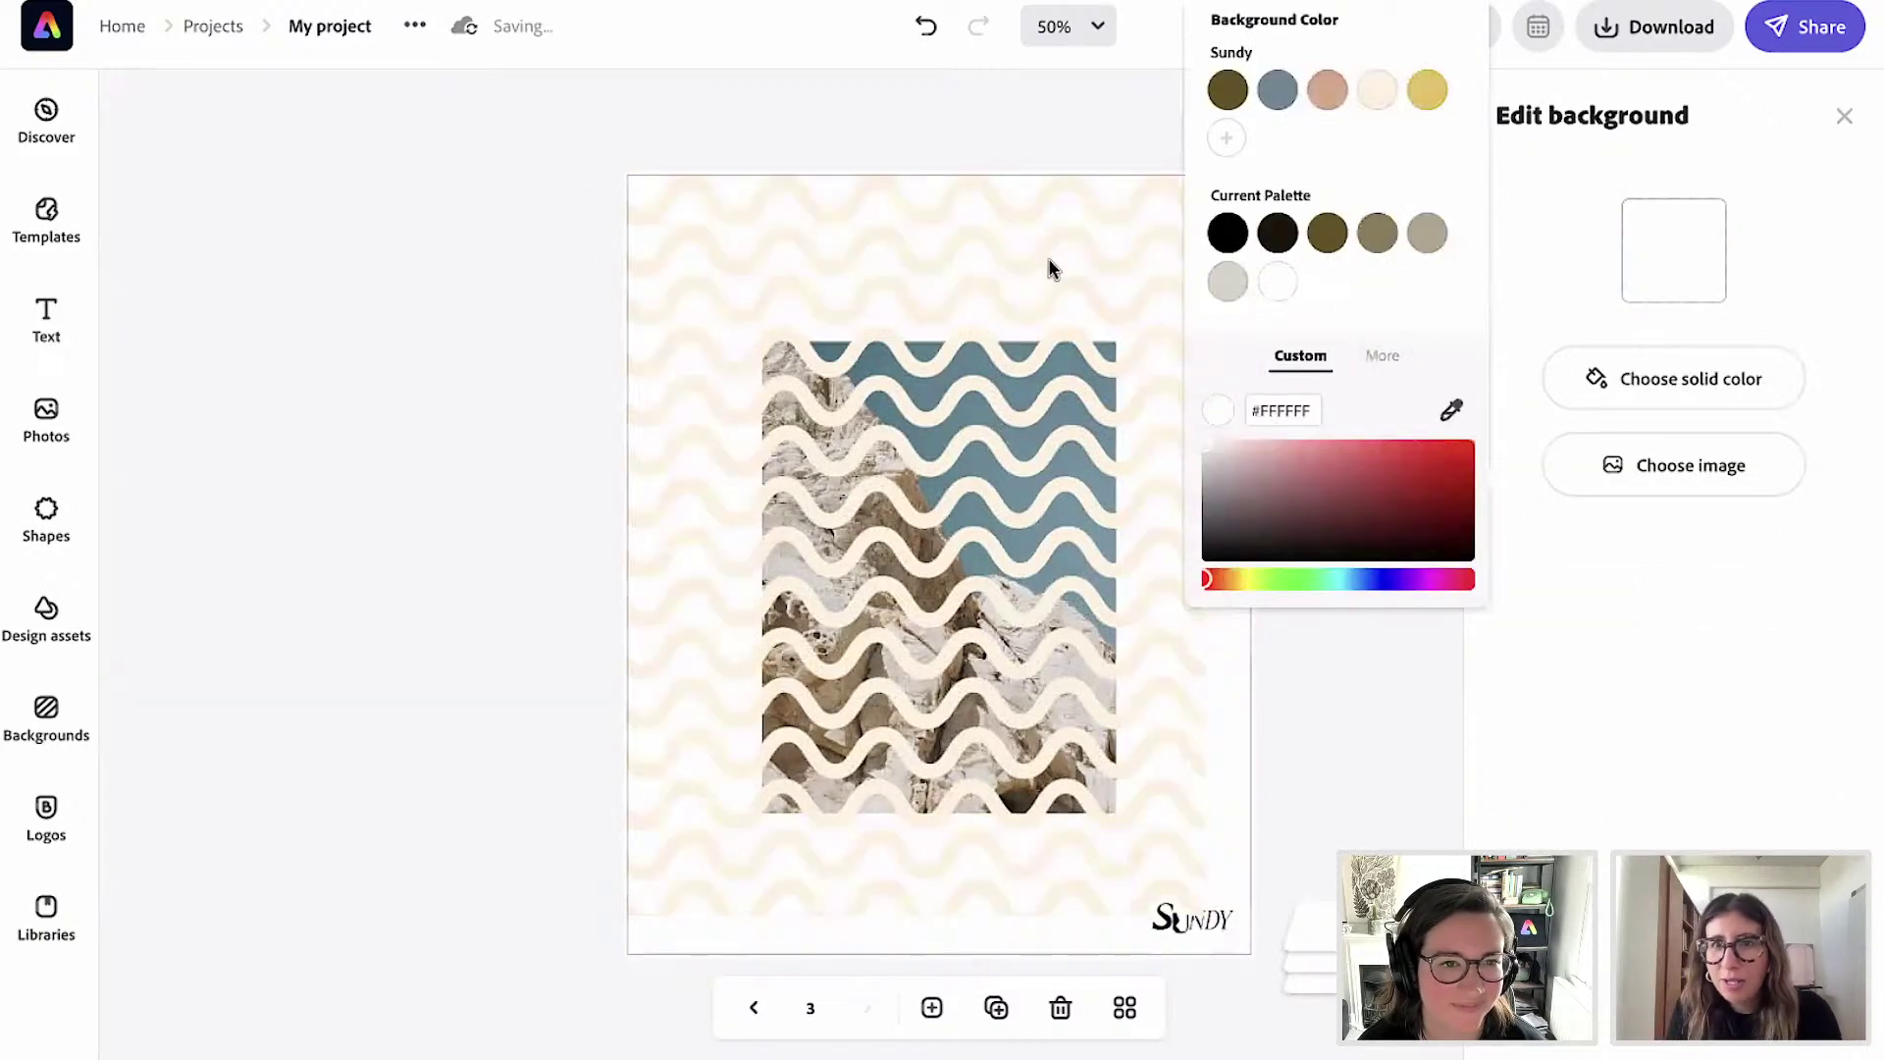
Enlarge the wave pattern to cover the whole page and place it behind the rock photo and the logo.
{"action": "left_click", "coordinate": [1185, 891]}
{"action": "left_click_drag", "start_coordinate": [1206, 917], "coordinate": [1286, 987]}
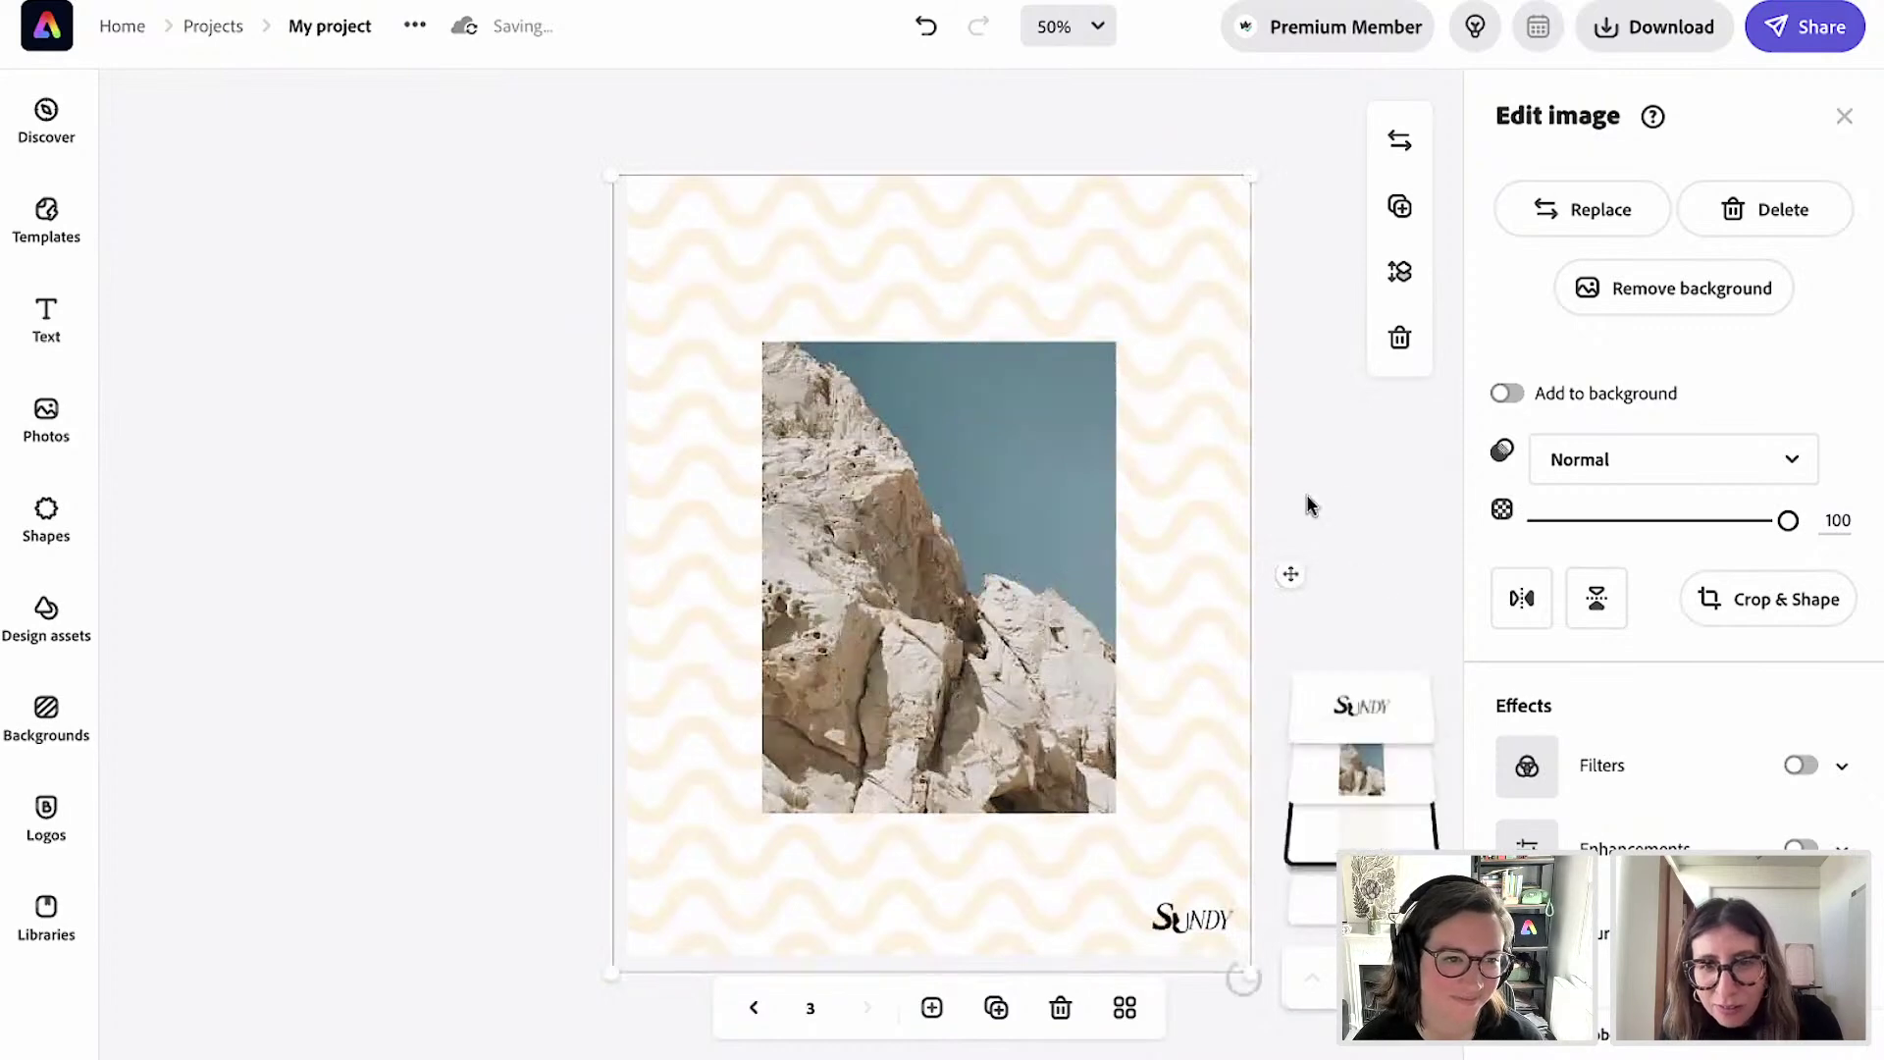
{"action": "left_click", "coordinate": [1354, 534]}
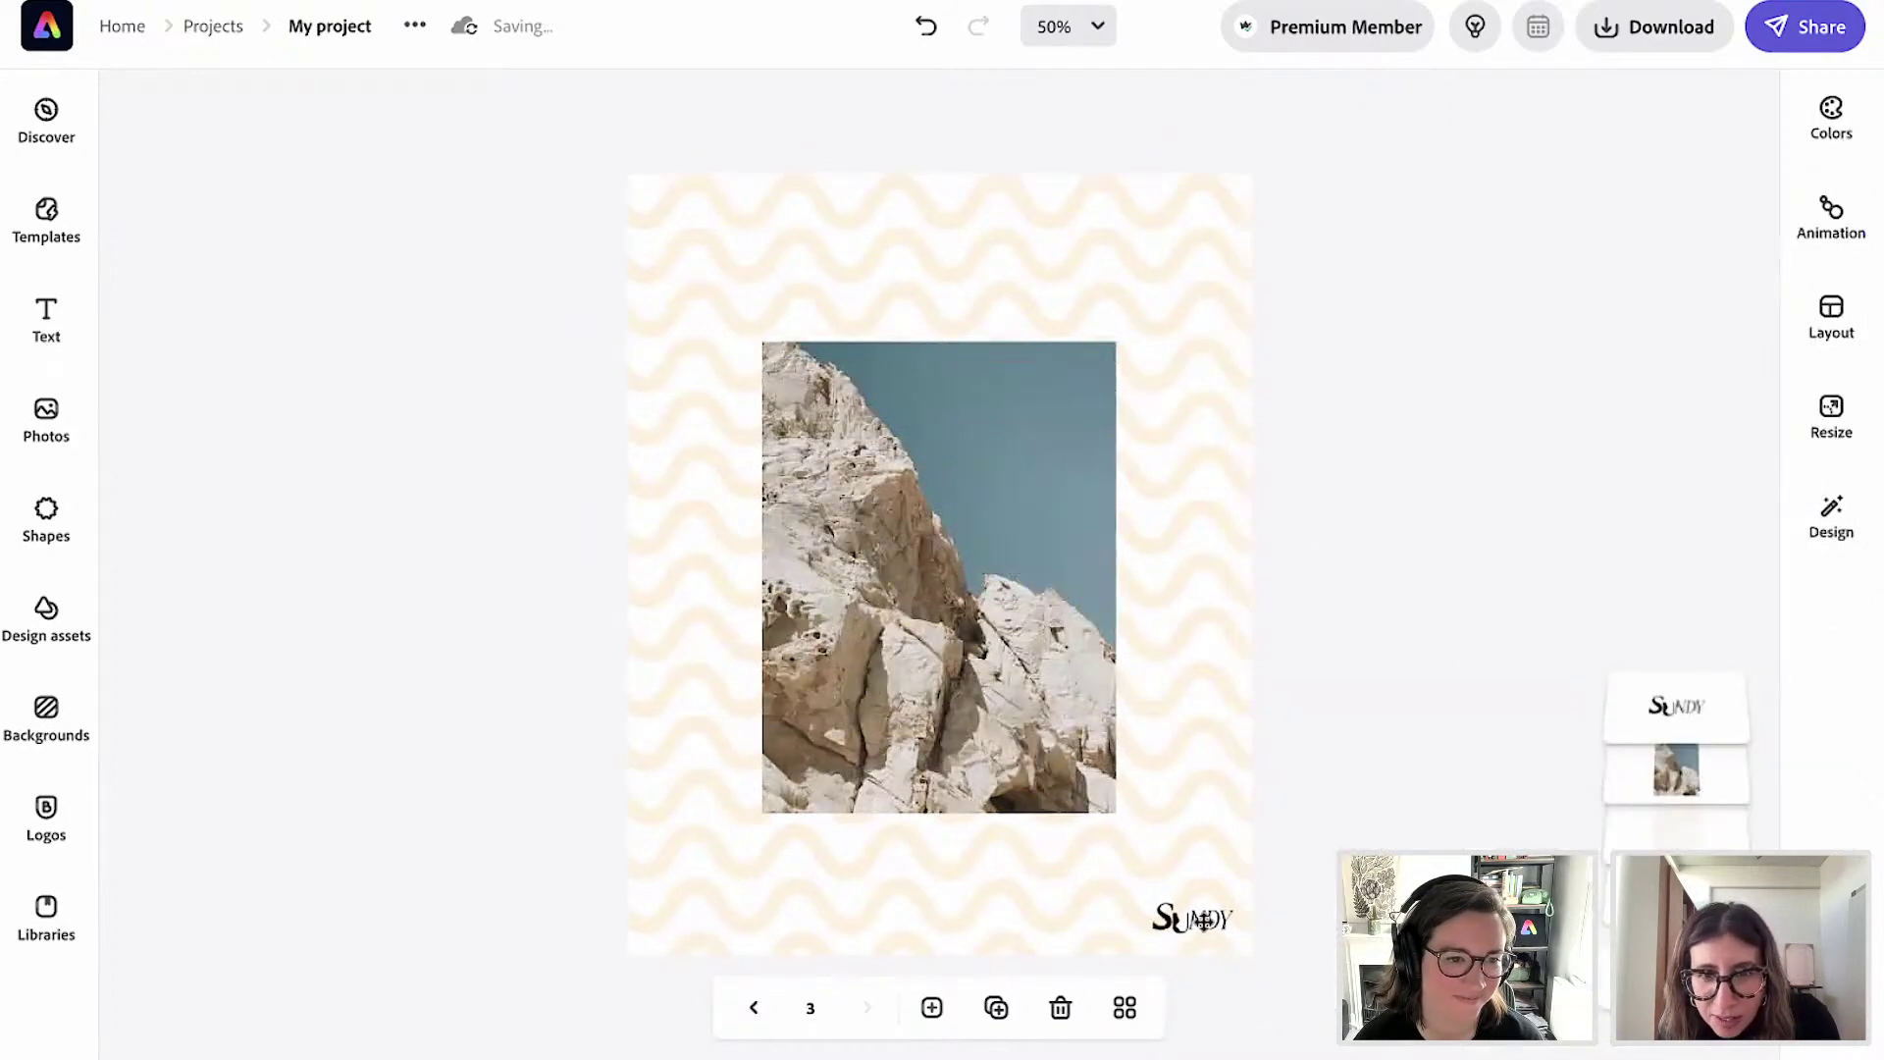
Enlarge the Sundy logo and center it below the rock photo, moving the photo slightly up the page.
{"action": "left_click_drag", "start_coordinate": [1196, 919], "coordinate": [968, 895]}
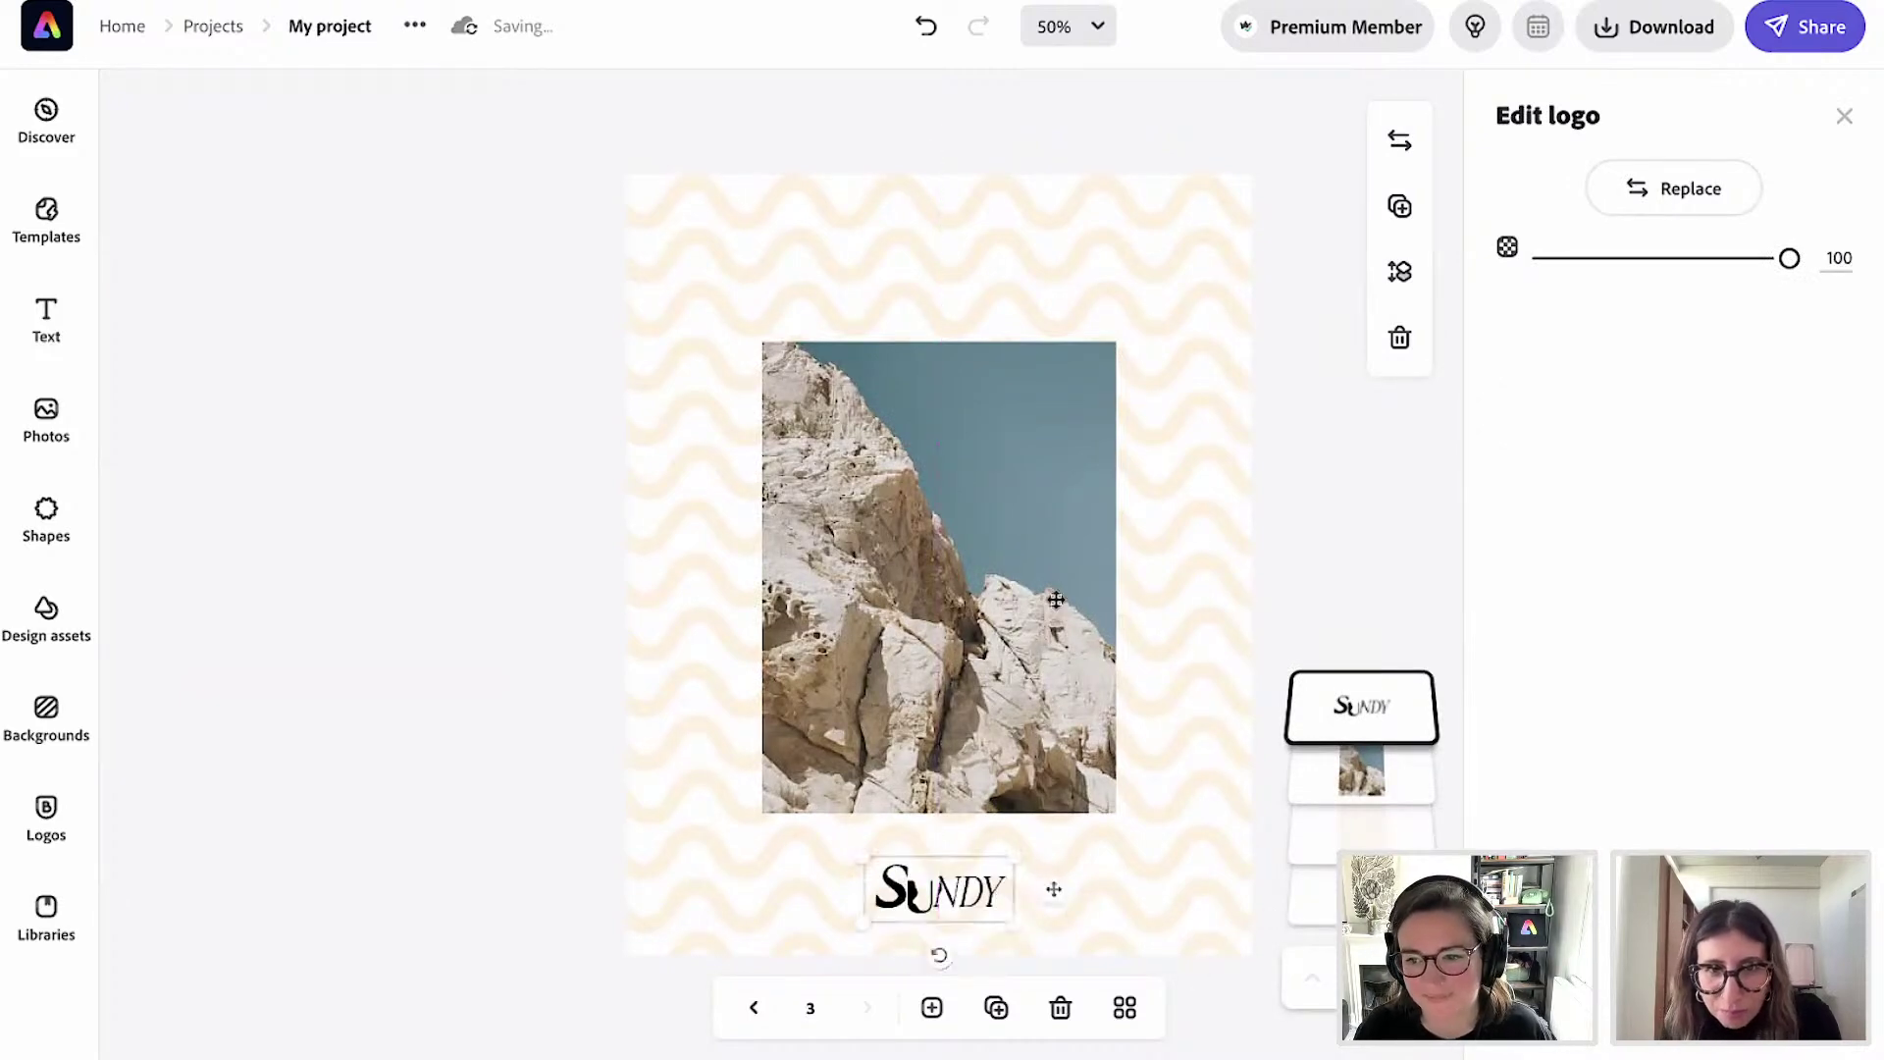
{"action": "left_click_drag", "start_coordinate": [1052, 563], "coordinate": [1052, 563]}
{"action": "left_click_drag", "start_coordinate": [1155, 643], "coordinate": [1155, 620]}
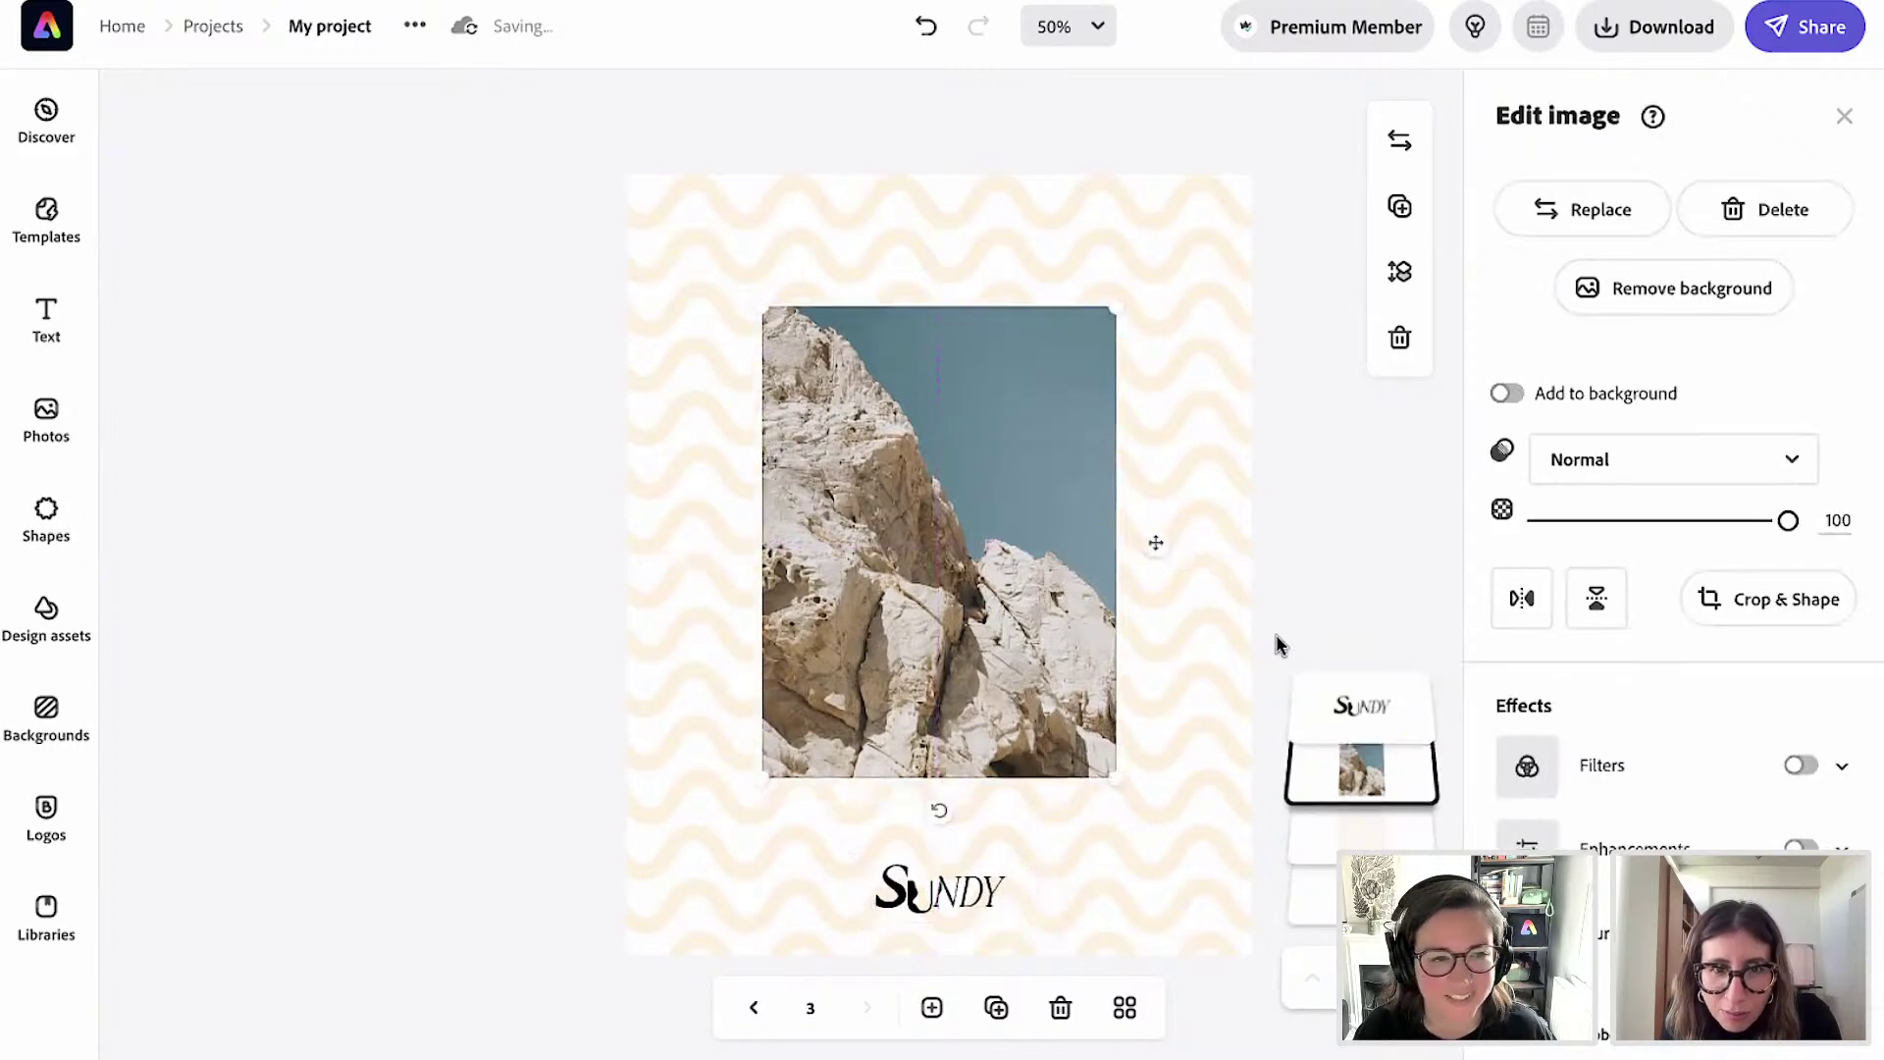
{"action": "left_click", "coordinate": [1276, 645]}
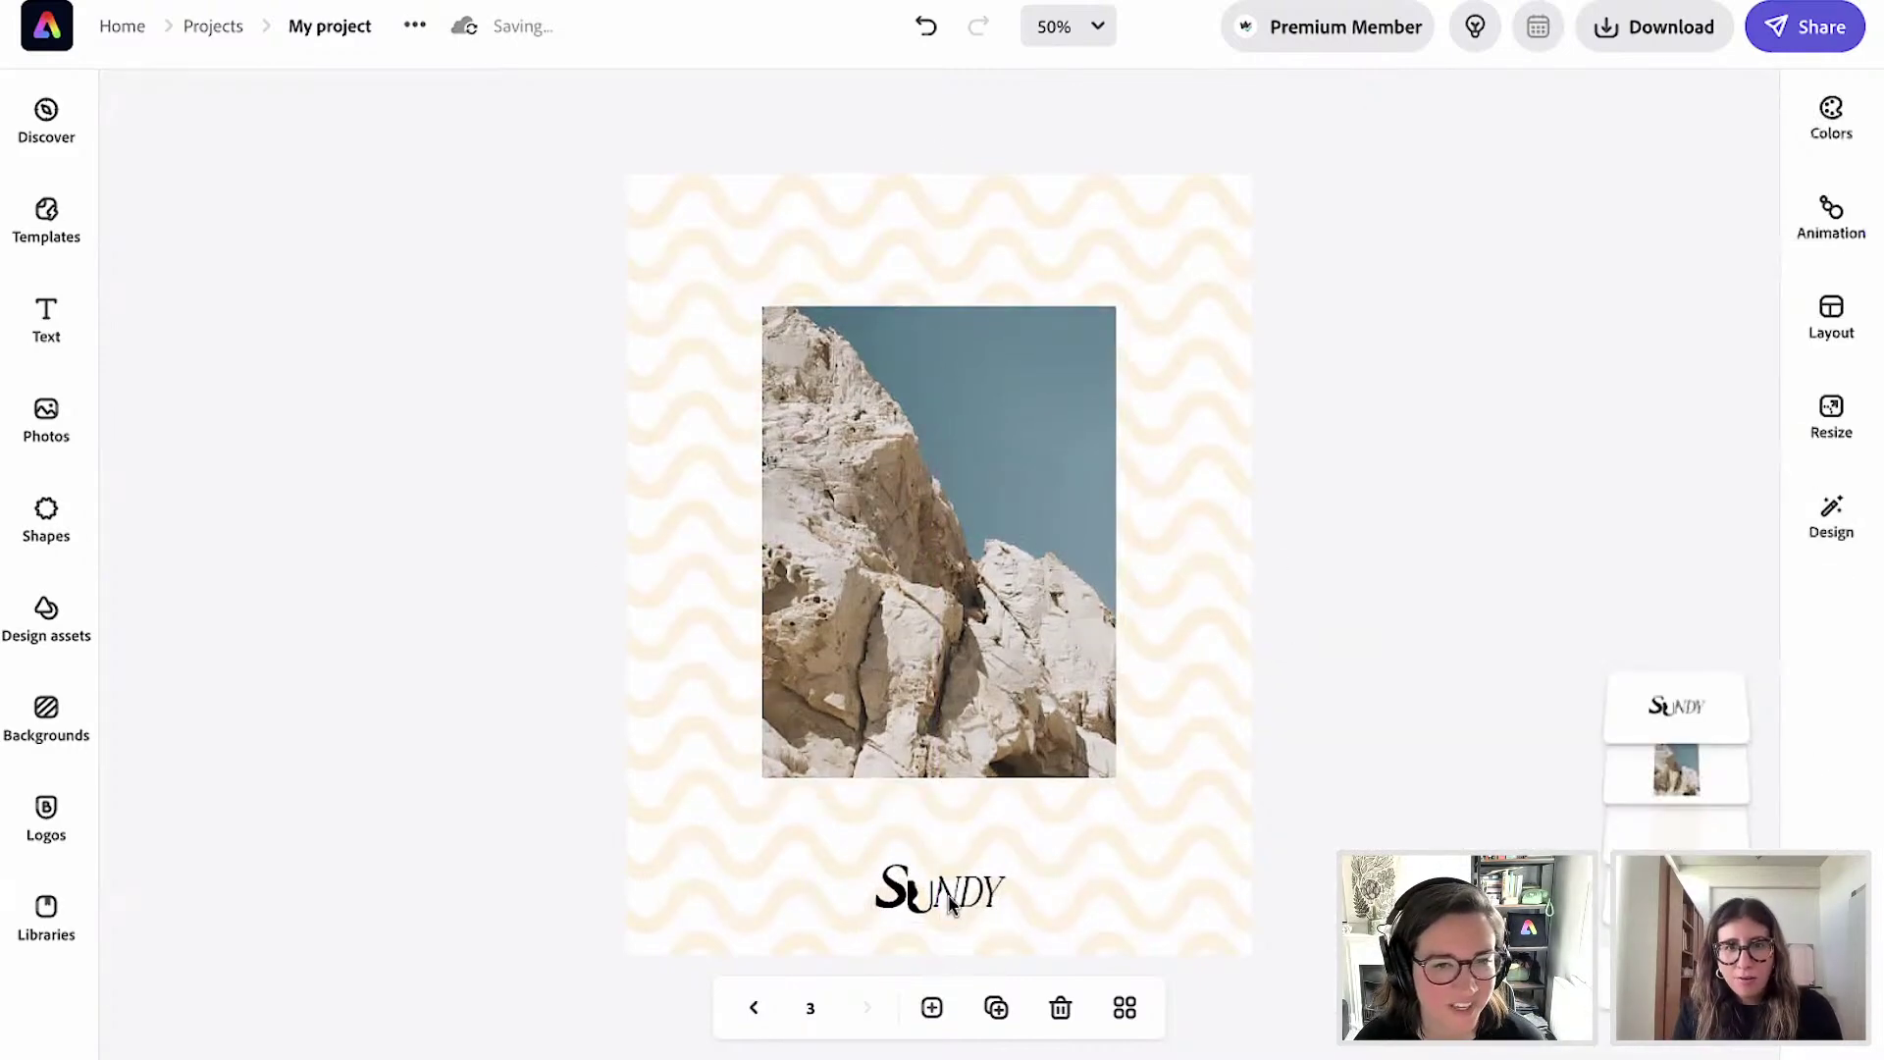
{"action": "left_click_drag", "start_coordinate": [949, 891], "coordinate": [949, 868]}
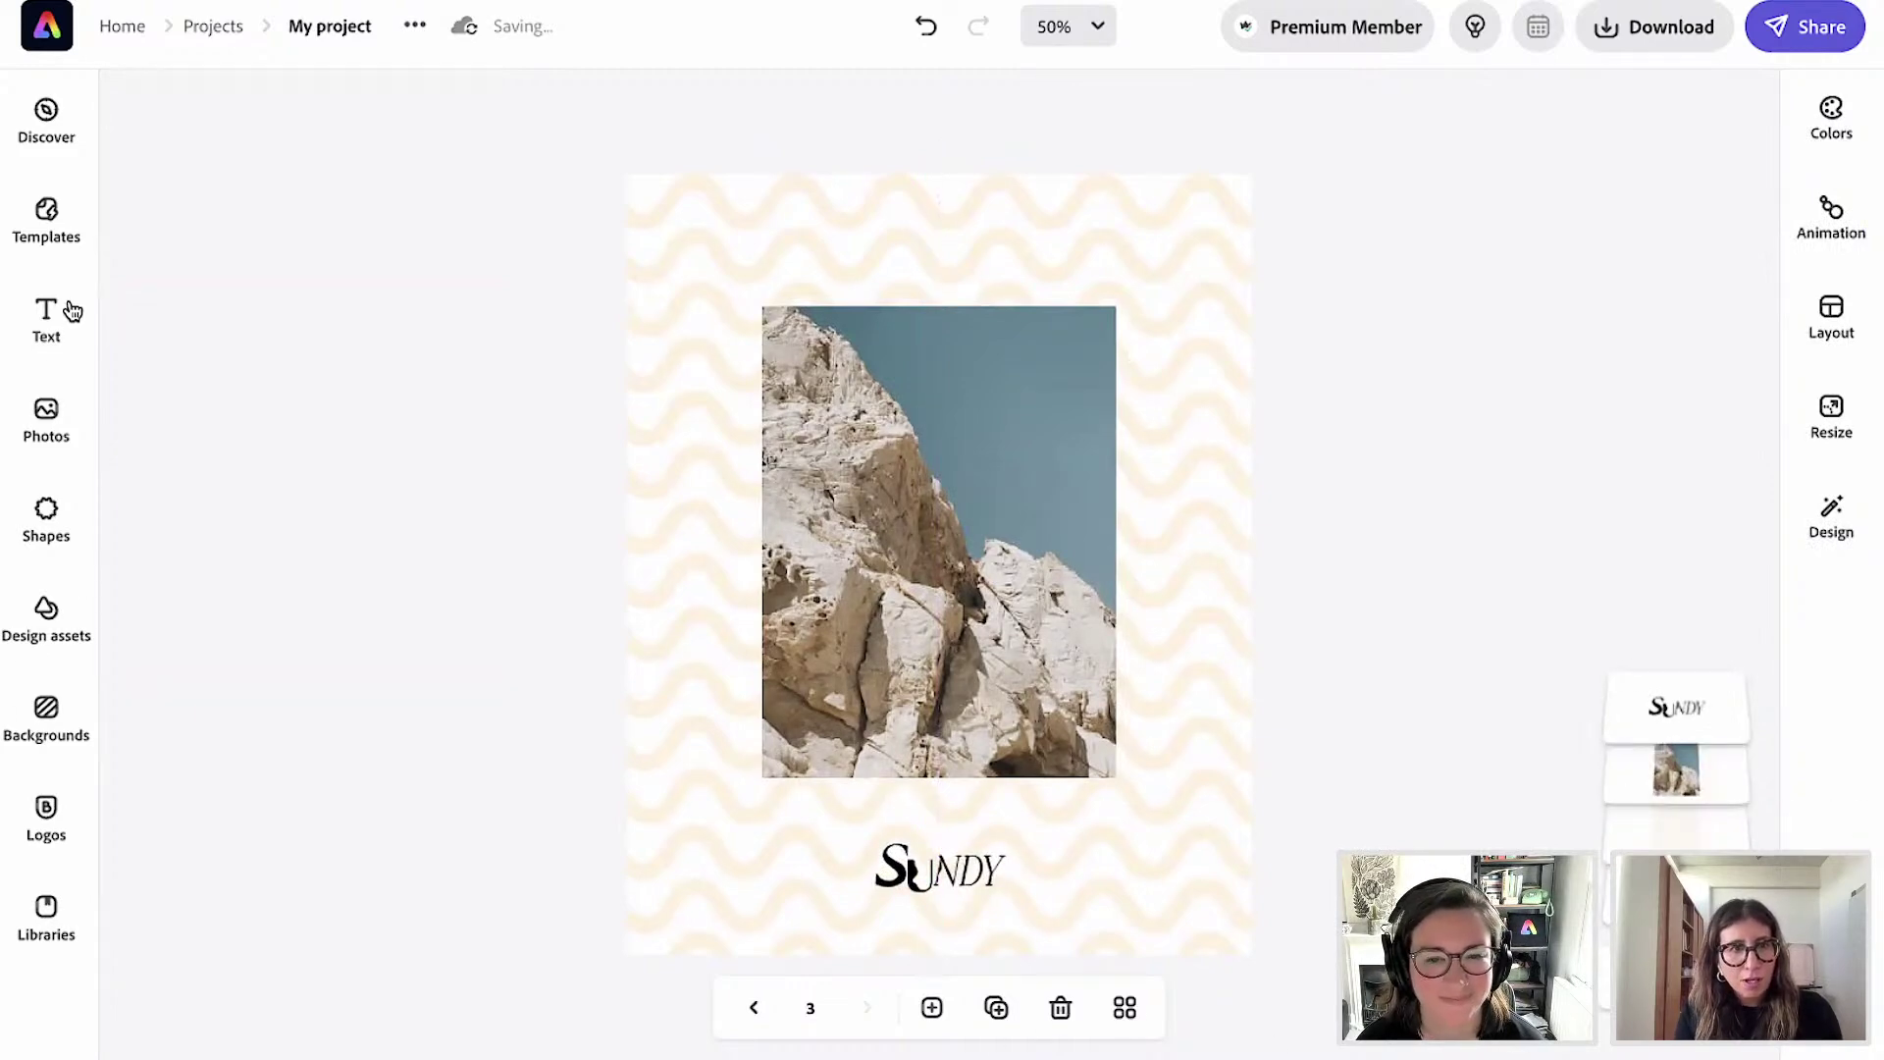
Add the text "SUNDY.COM" to page 3 in the Sundy brand font Bodoni Moda 9pt.
{"action": "left_click", "coordinate": [73, 314]}
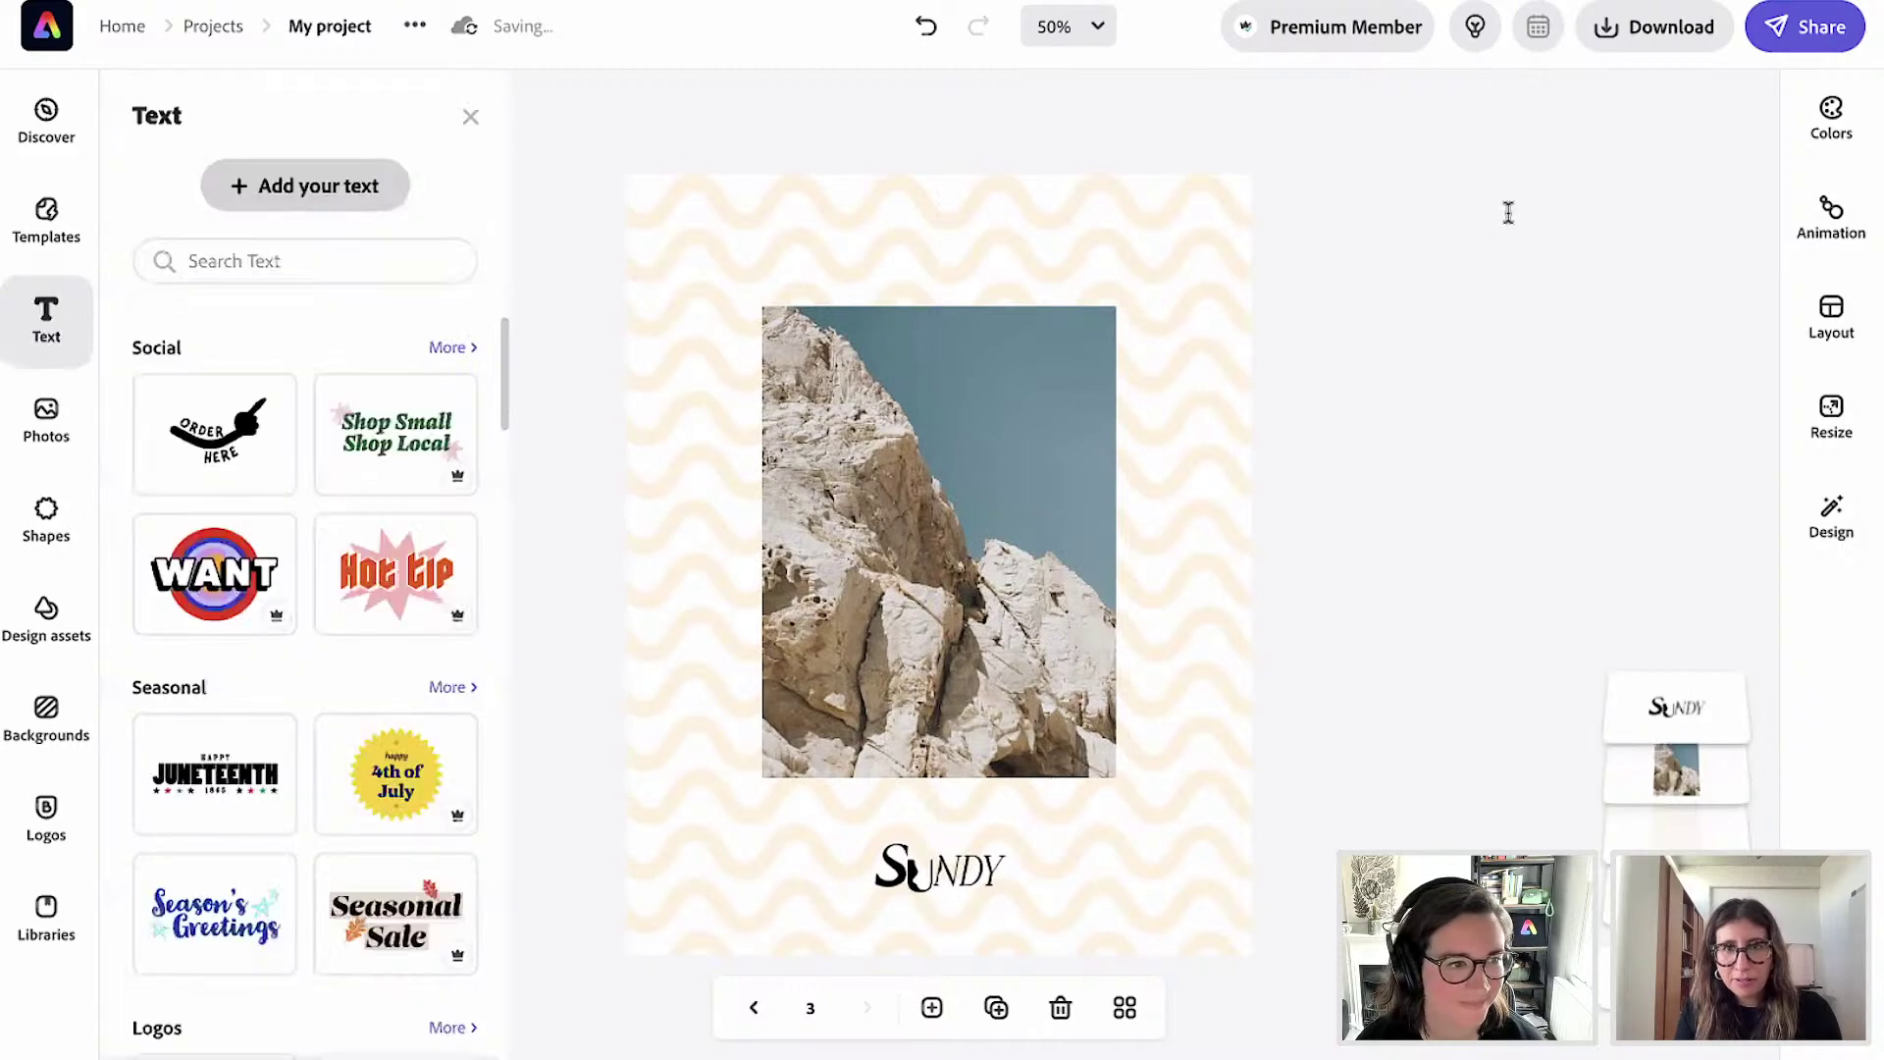
{"action": "type", "text": "S"}
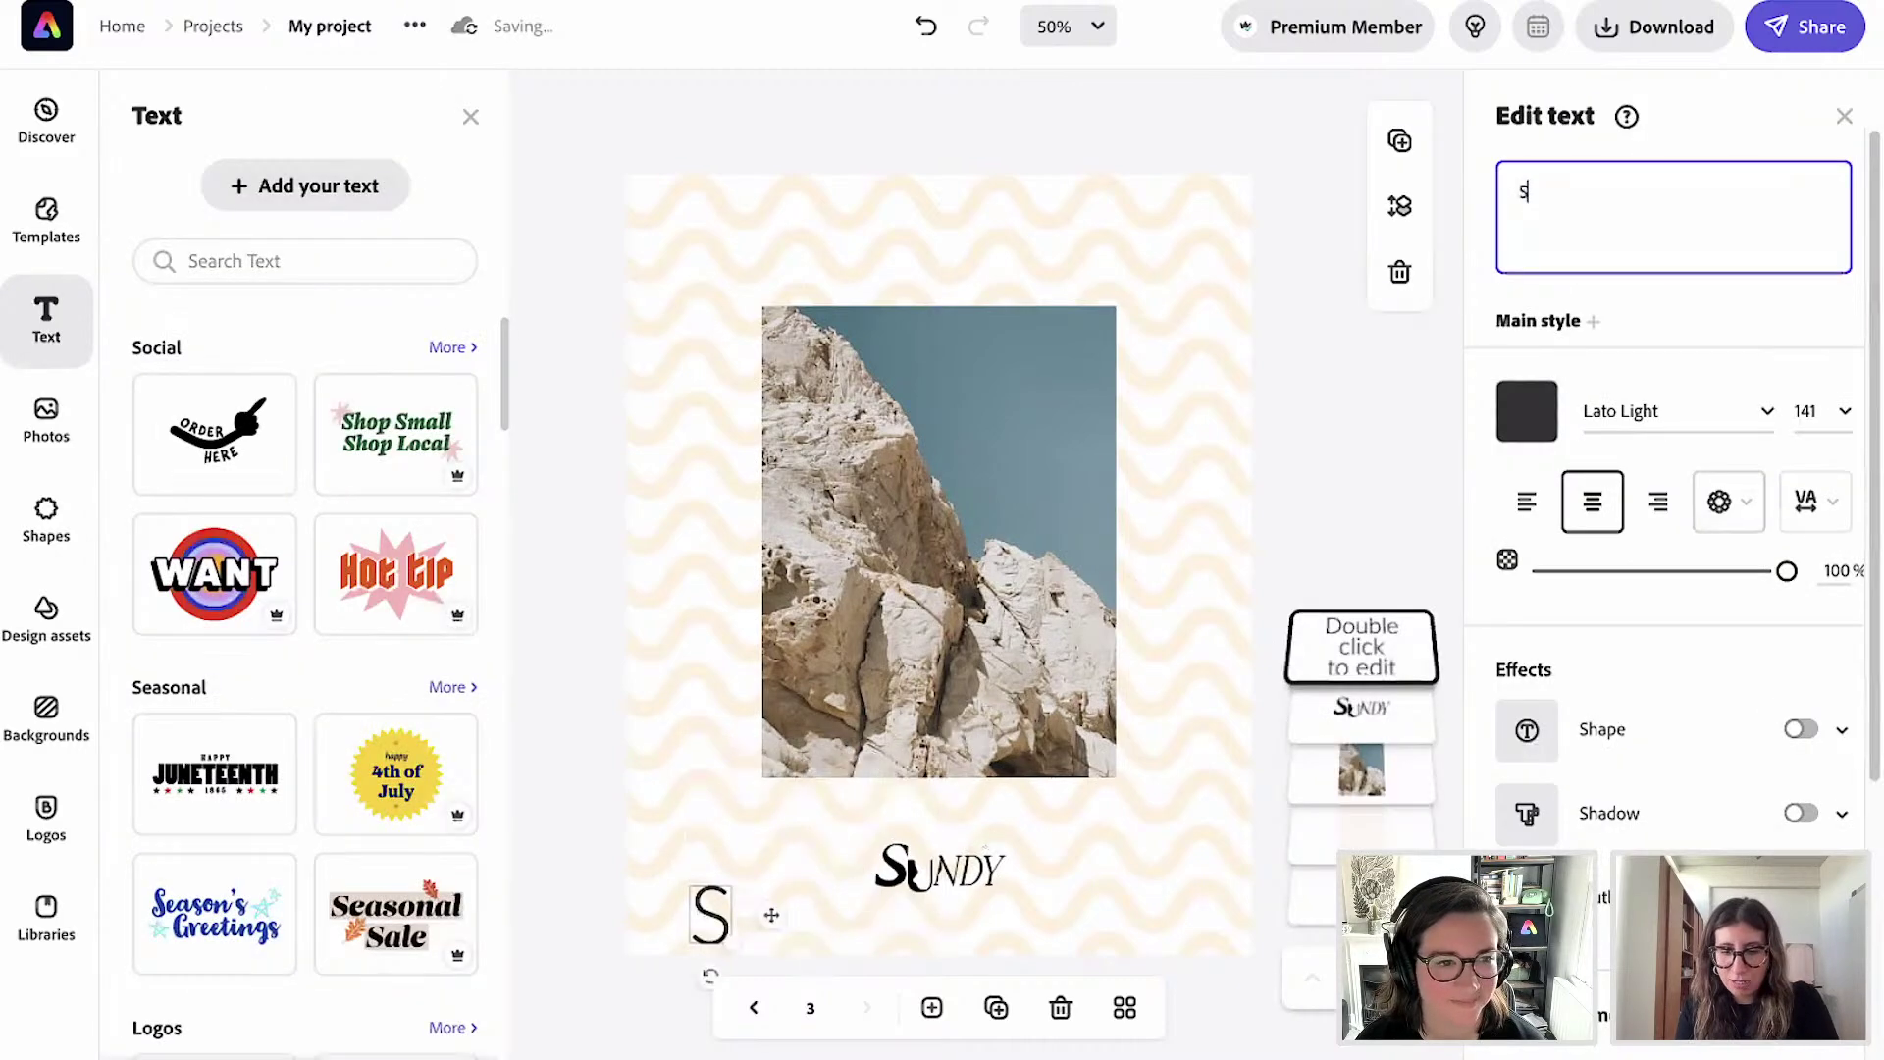
{"action": "type", "text": "UNDY.COM"}
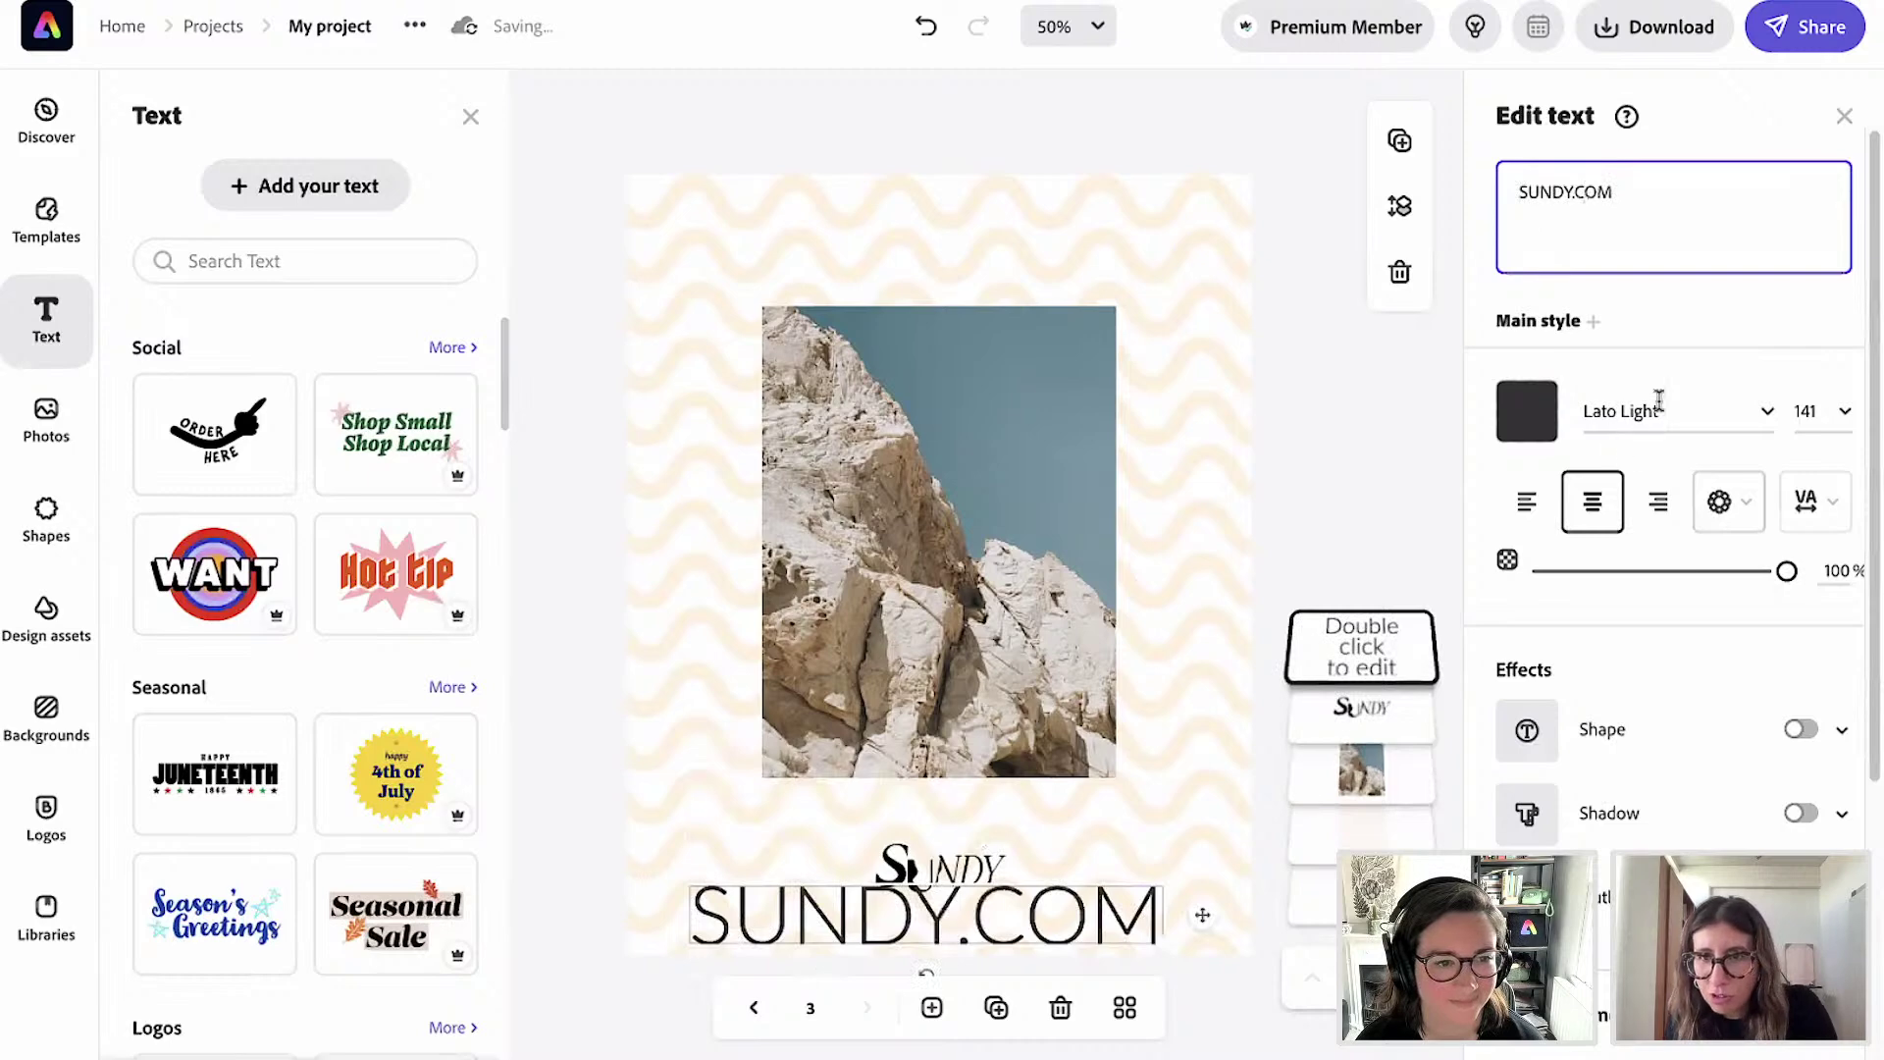
{"action": "left_click", "coordinate": [1766, 412]}
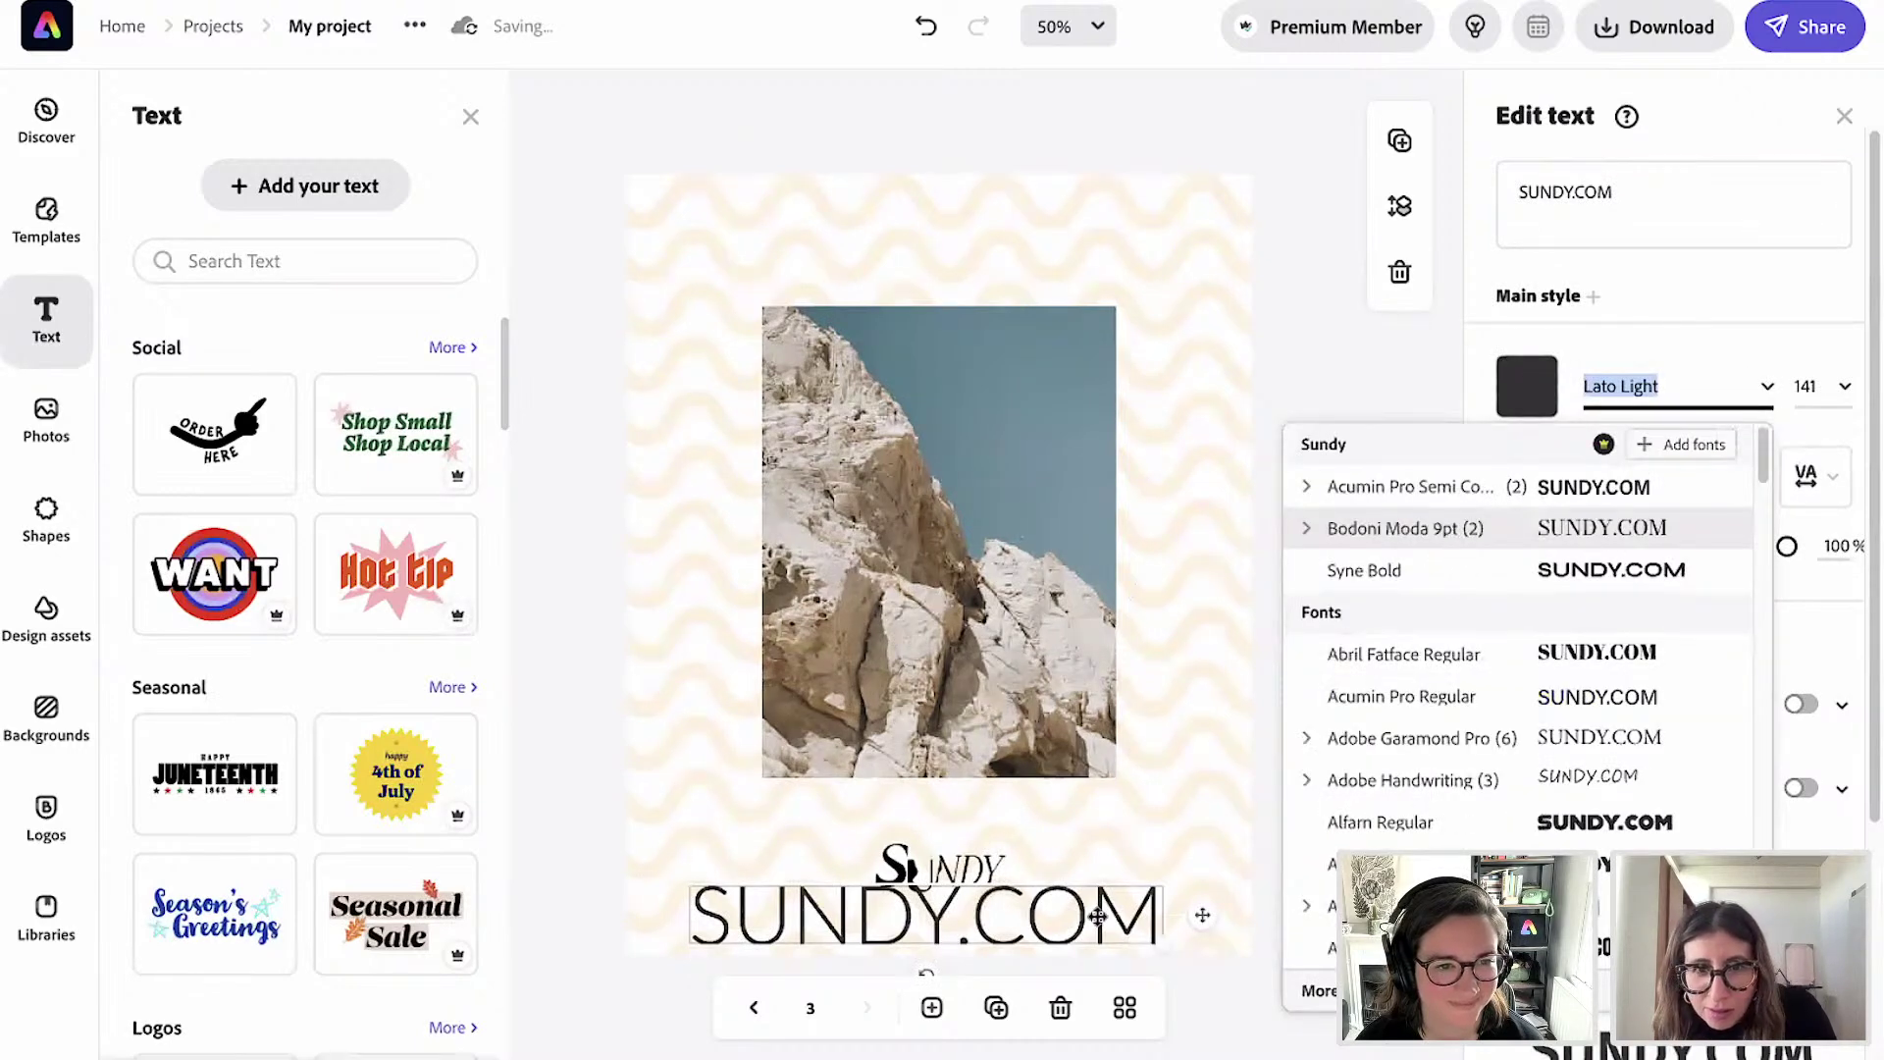
Reduce the "SUNDY.COM" text to size 71.4 and center it over the middle of the rock photo.
{"action": "left_click_drag", "start_coordinate": [1124, 933], "coordinate": [982, 528]}
{"action": "left_click_drag", "start_coordinate": [957, 368], "coordinate": [985, 368]}
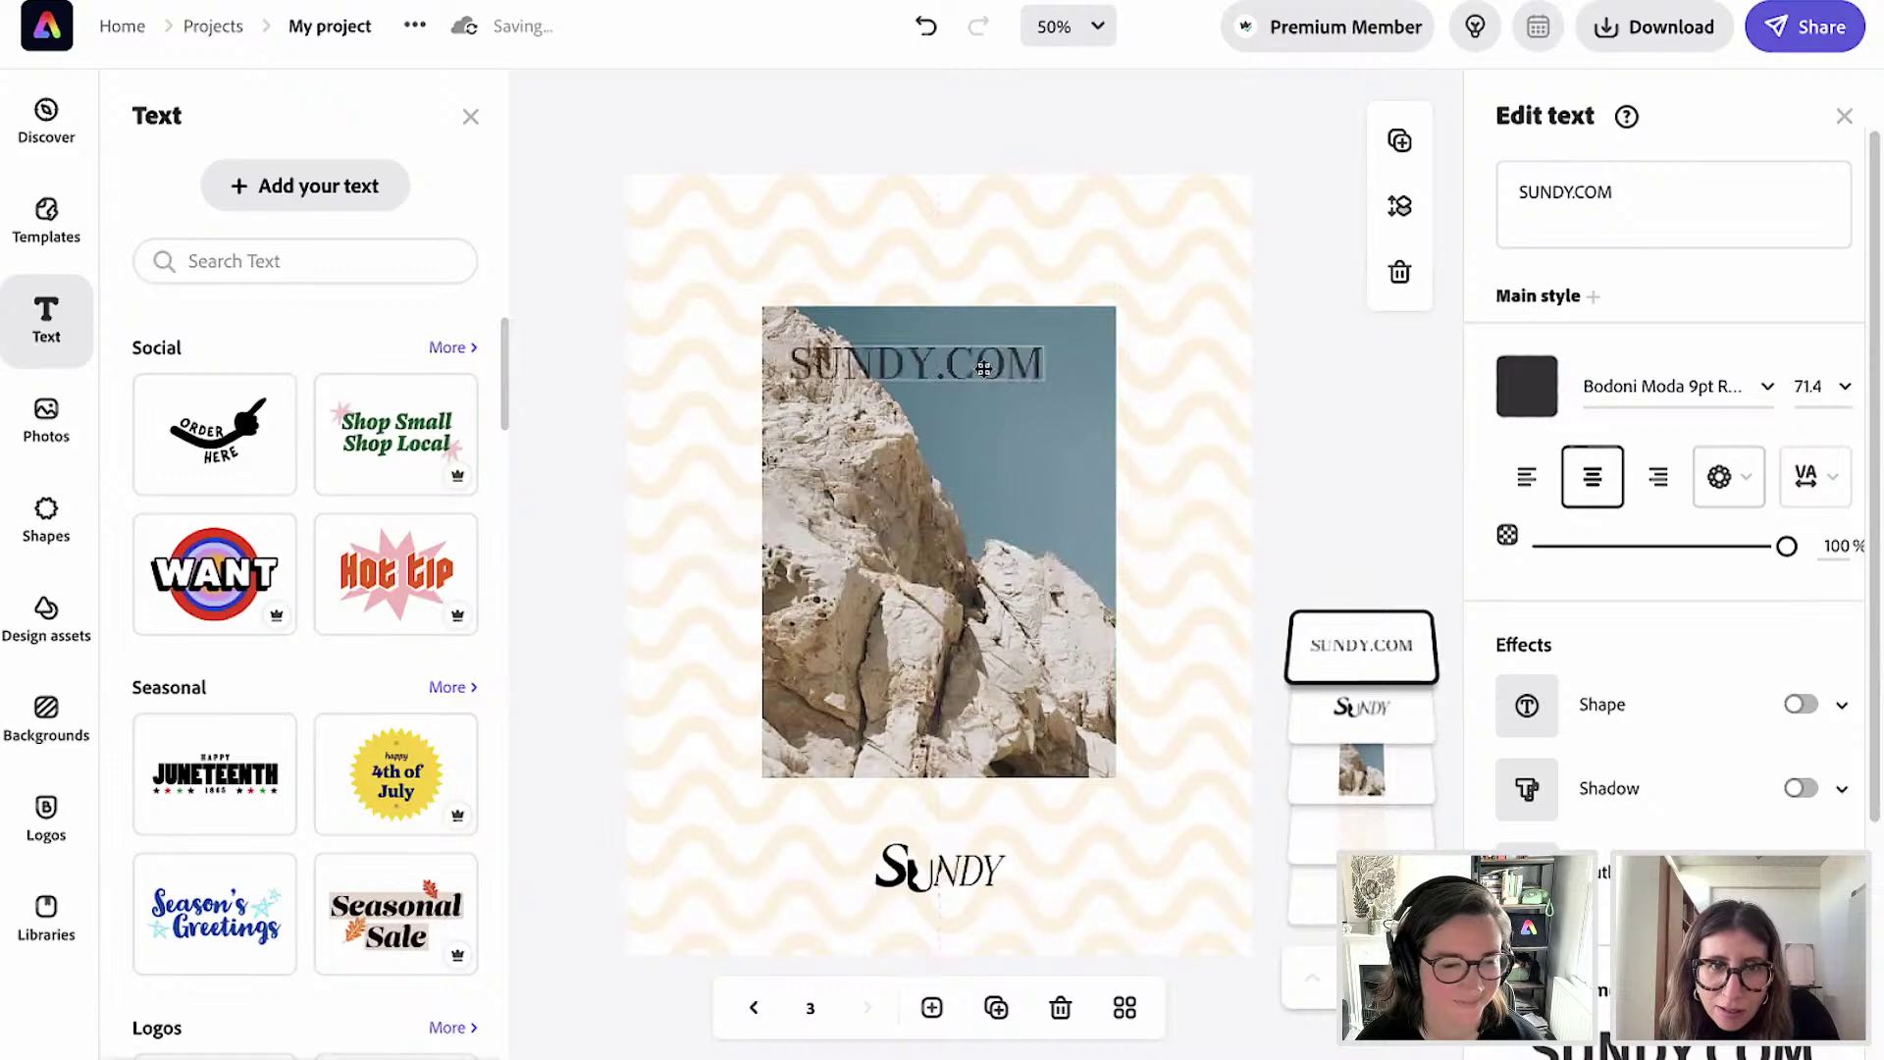
{"action": "left_click_drag", "start_coordinate": [984, 511], "coordinate": [986, 535]}
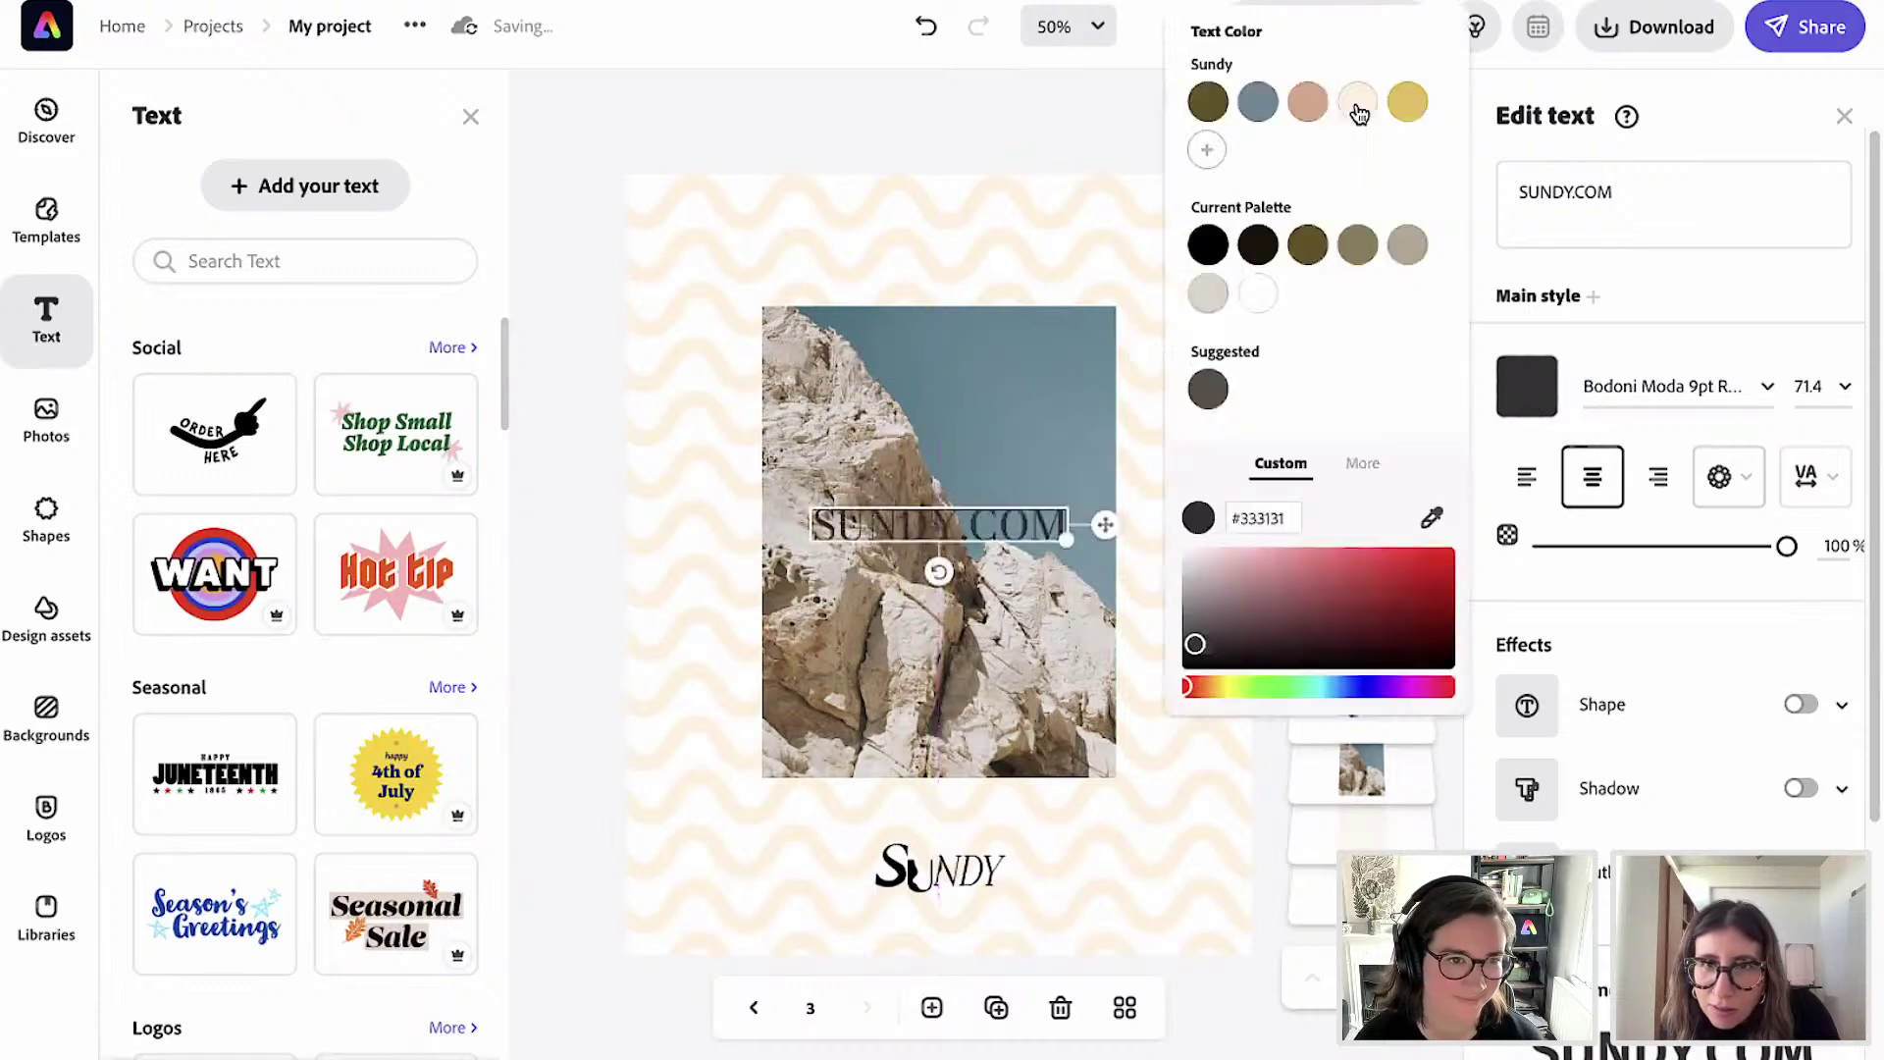
Style the "SUNDY.COM" text in white (#FFFFFF) with a shadow and move it slightly down over the rock photo.
{"action": "left_click", "coordinate": [1358, 104]}
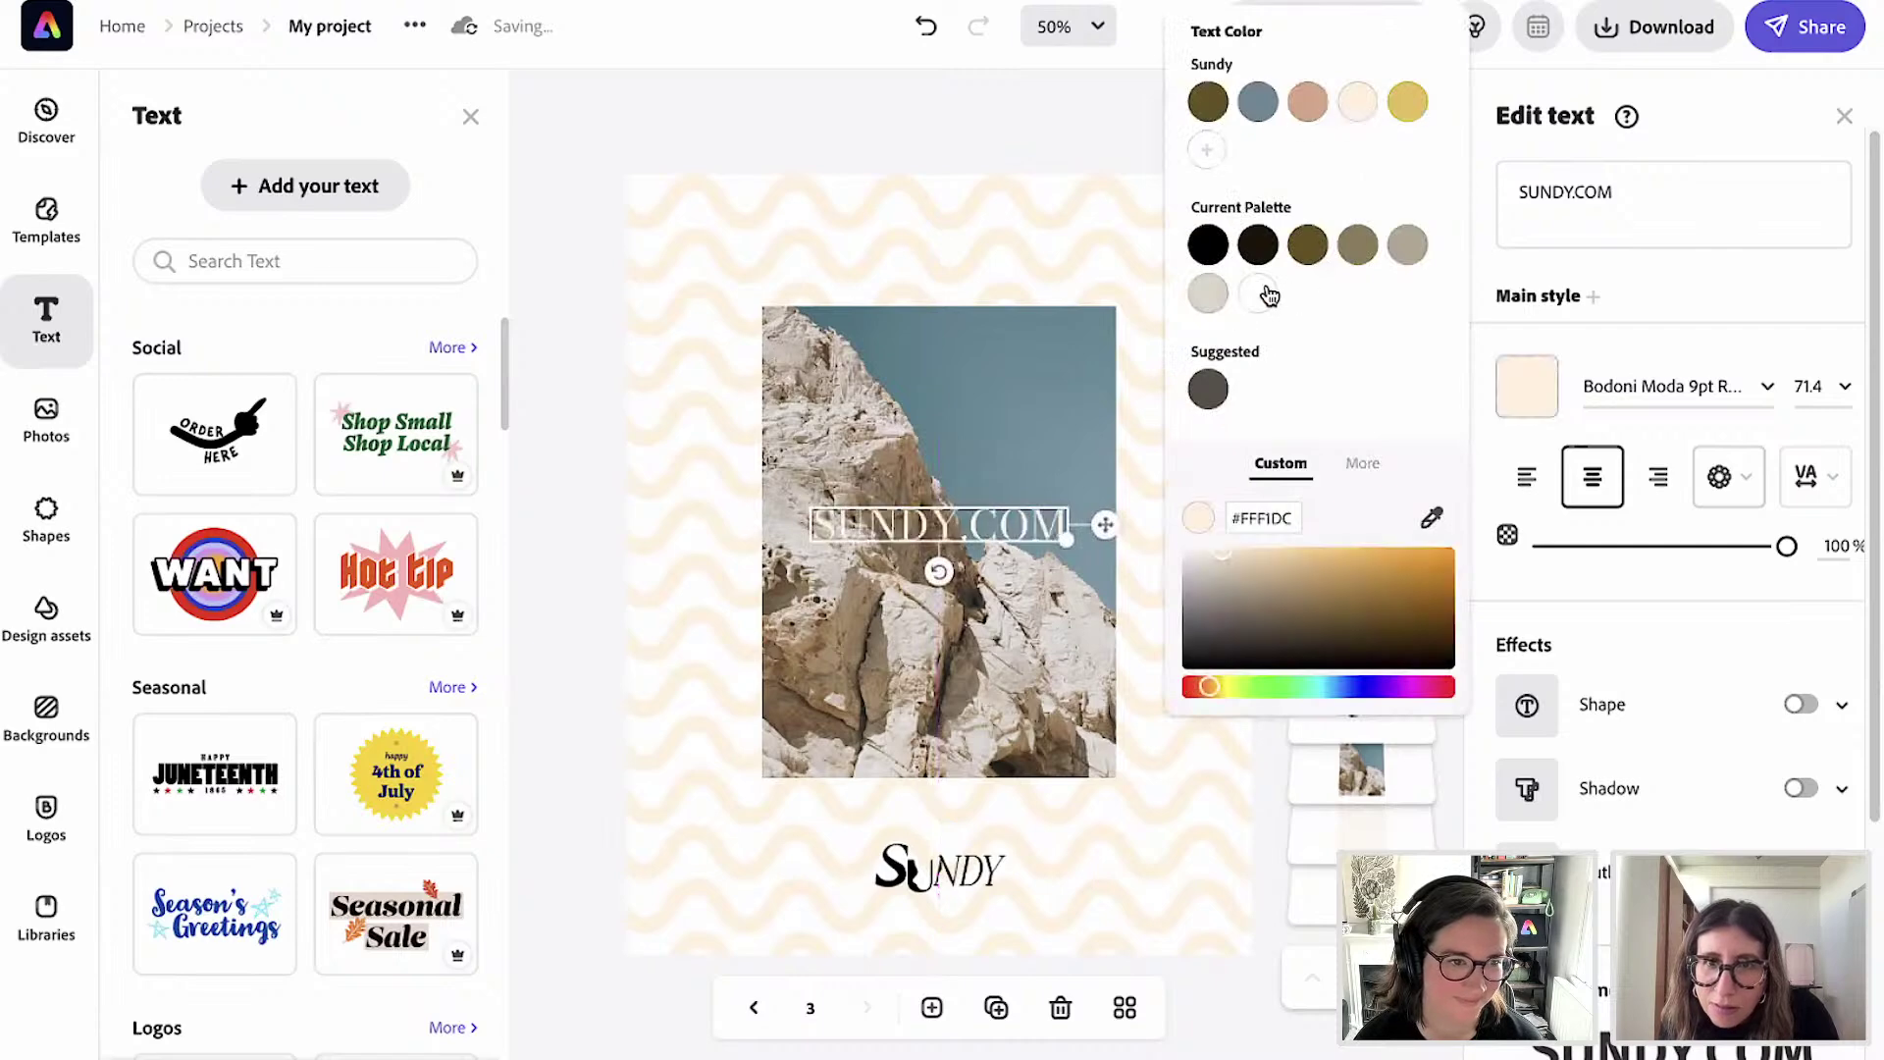
{"action": "left_click", "coordinate": [1261, 293]}
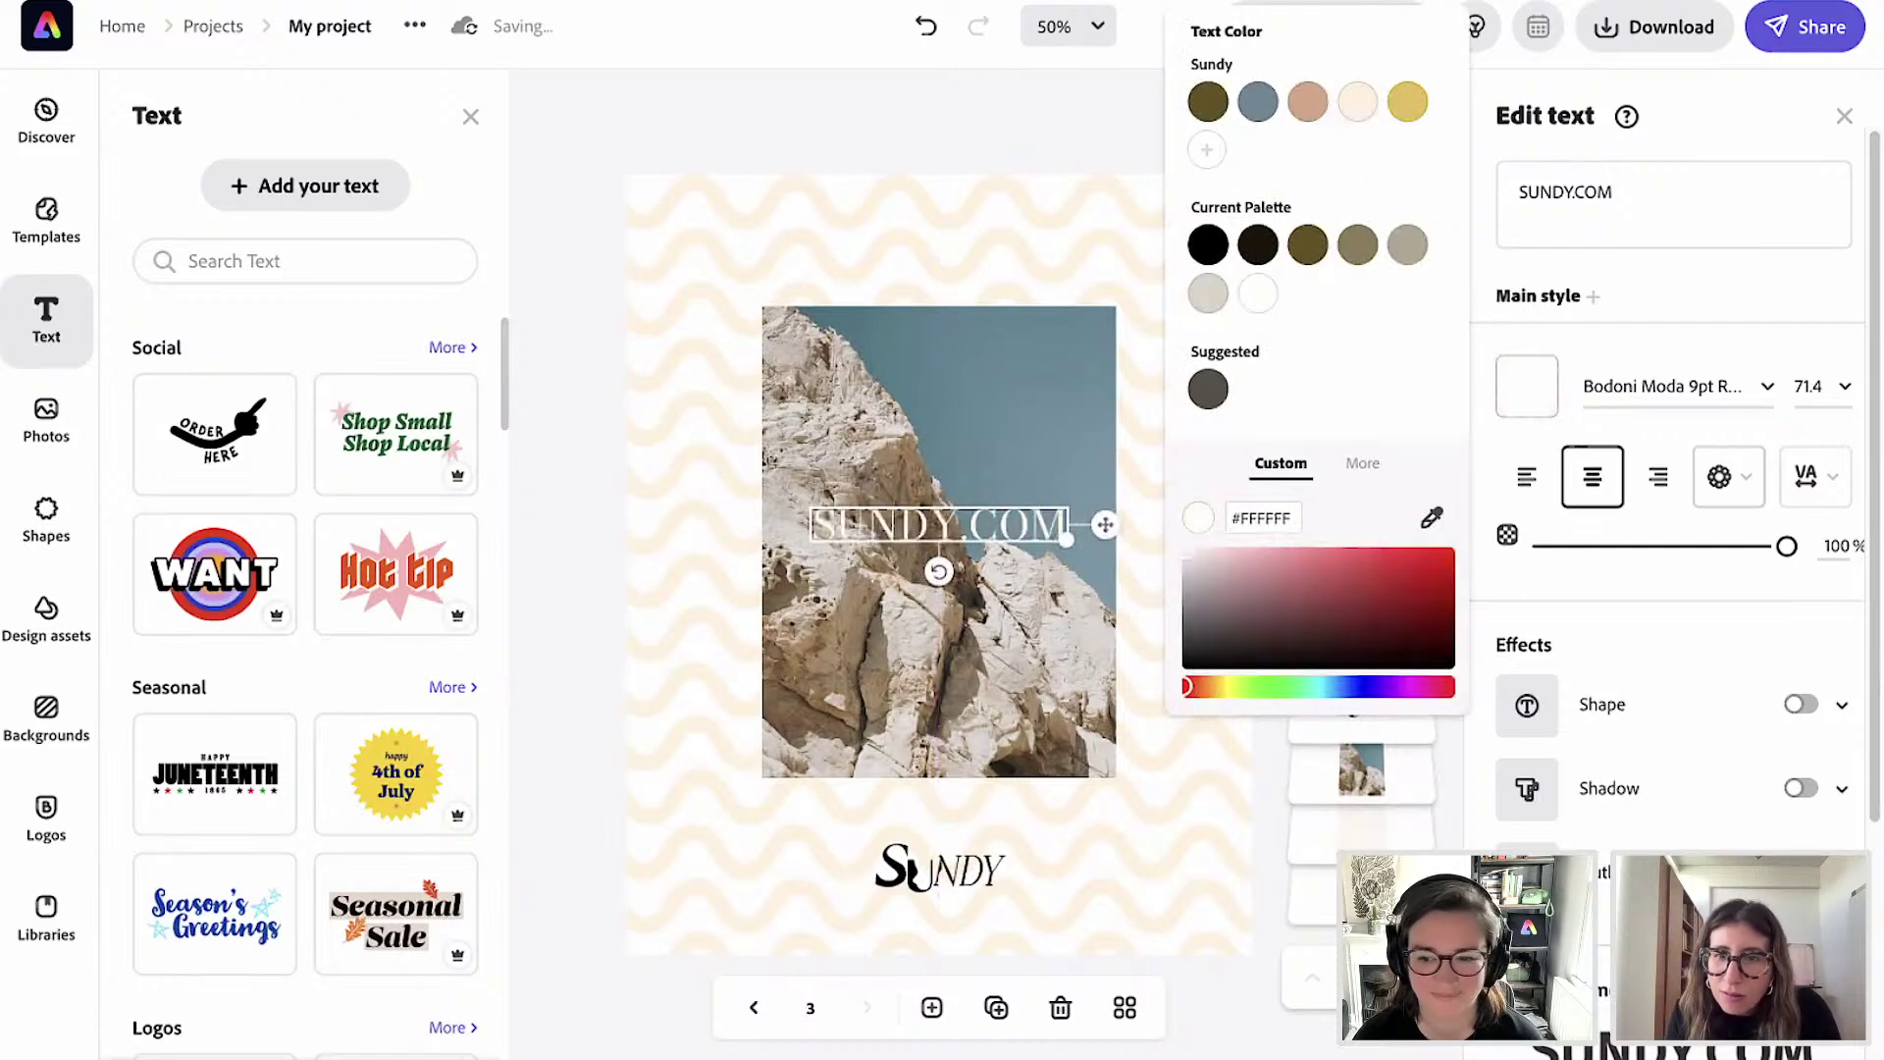
{"action": "left_click", "coordinate": [1838, 795]}
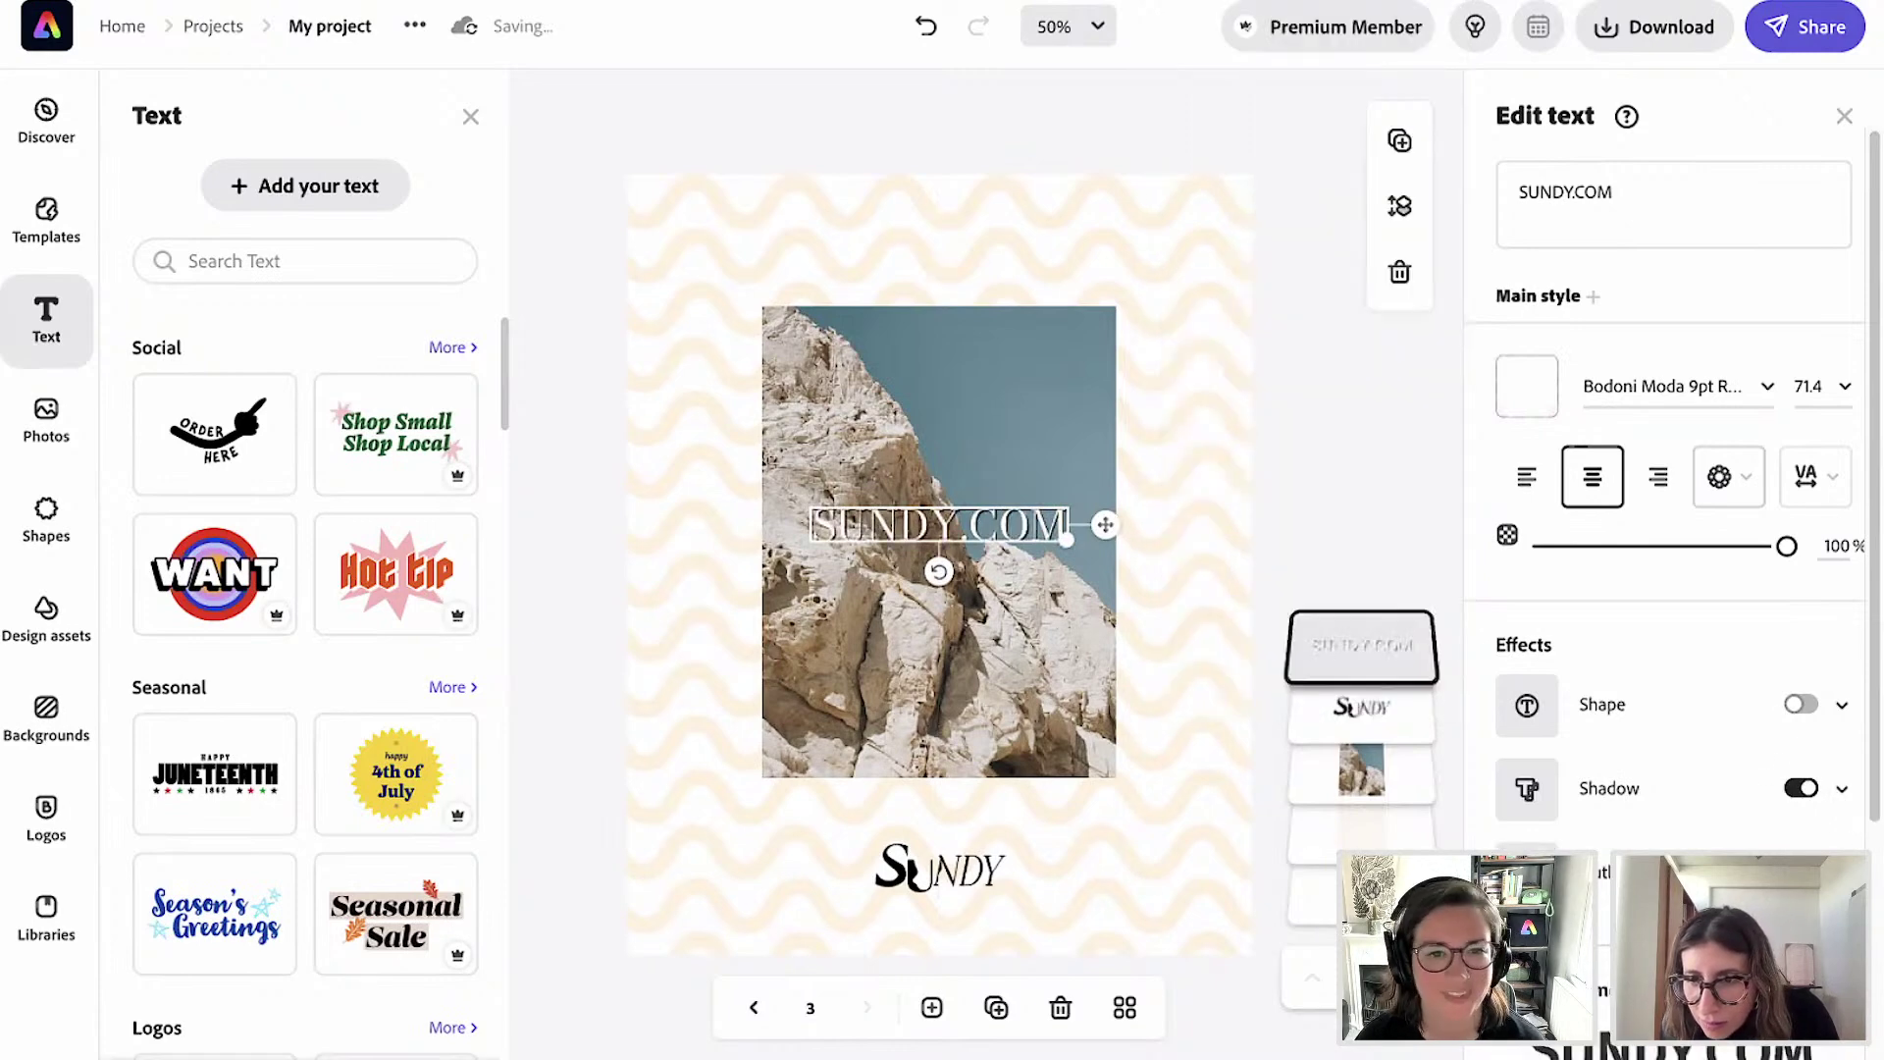
{"action": "left_click", "coordinate": [1843, 788]}
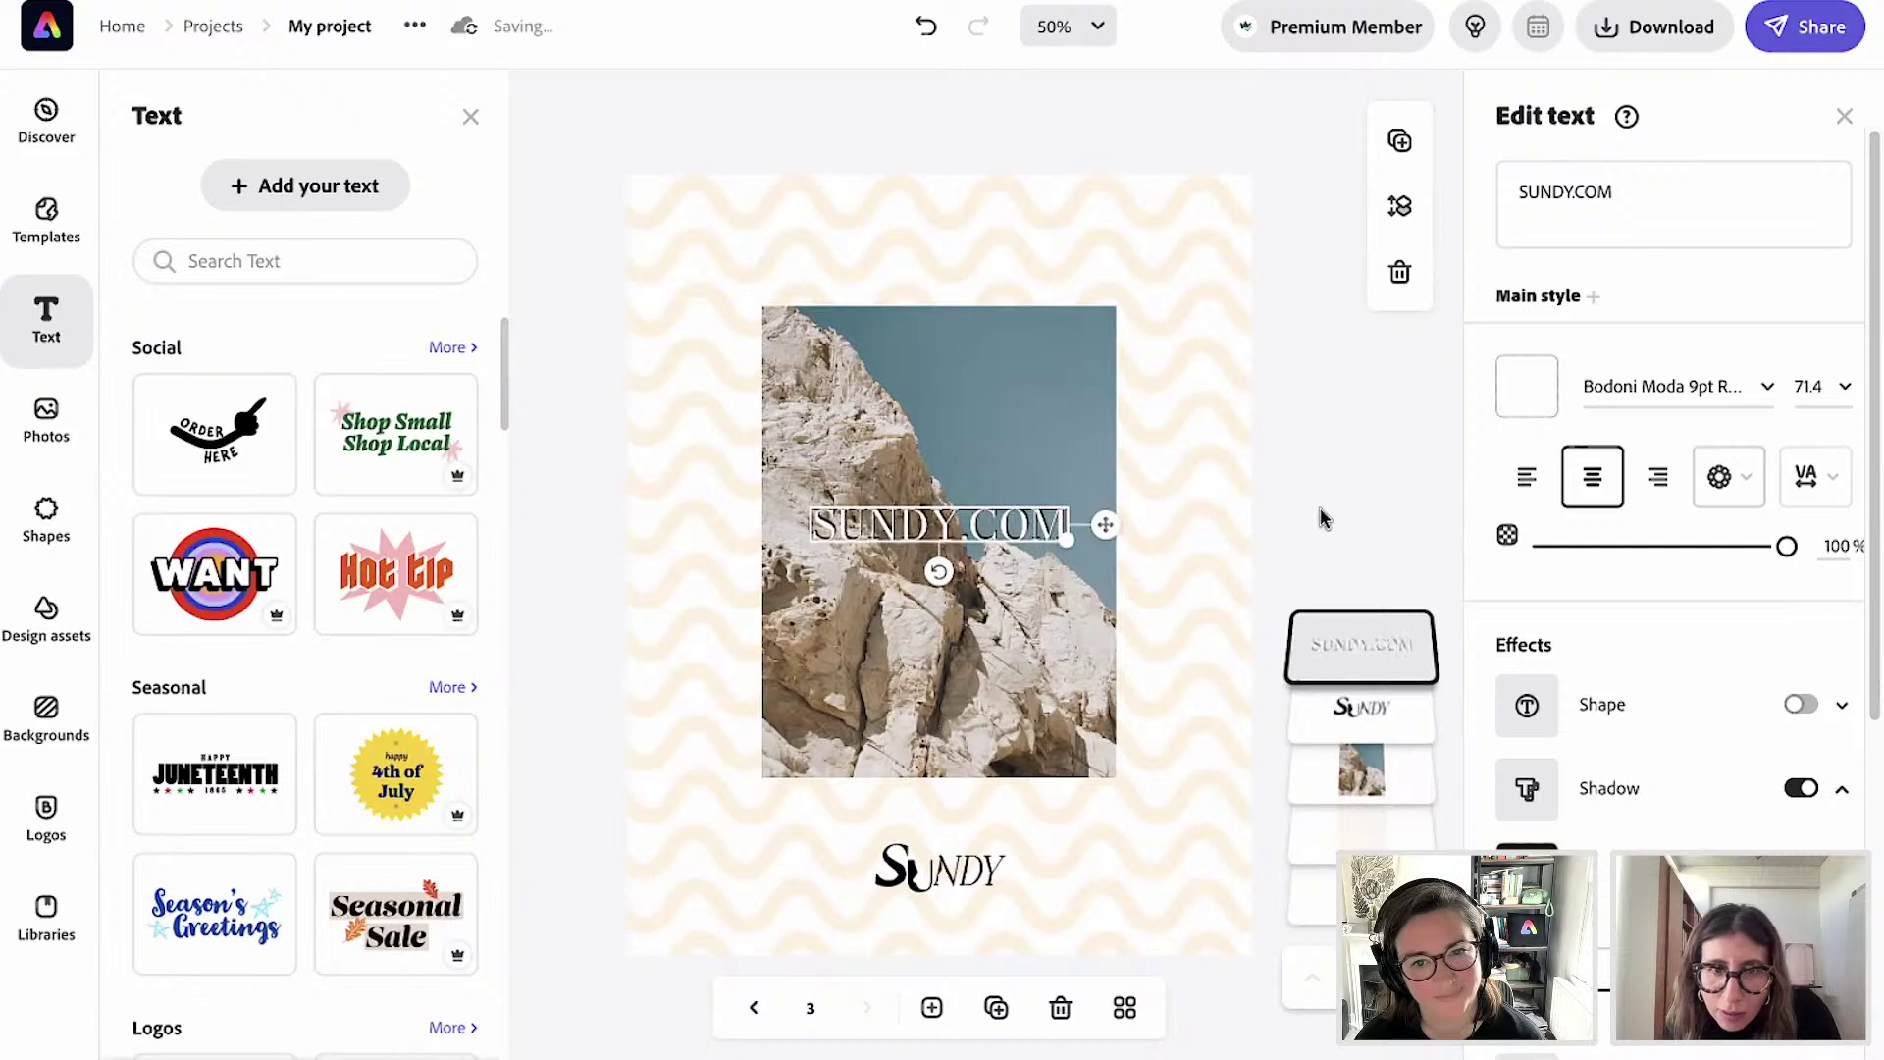
{"action": "key", "text": "Escape"}
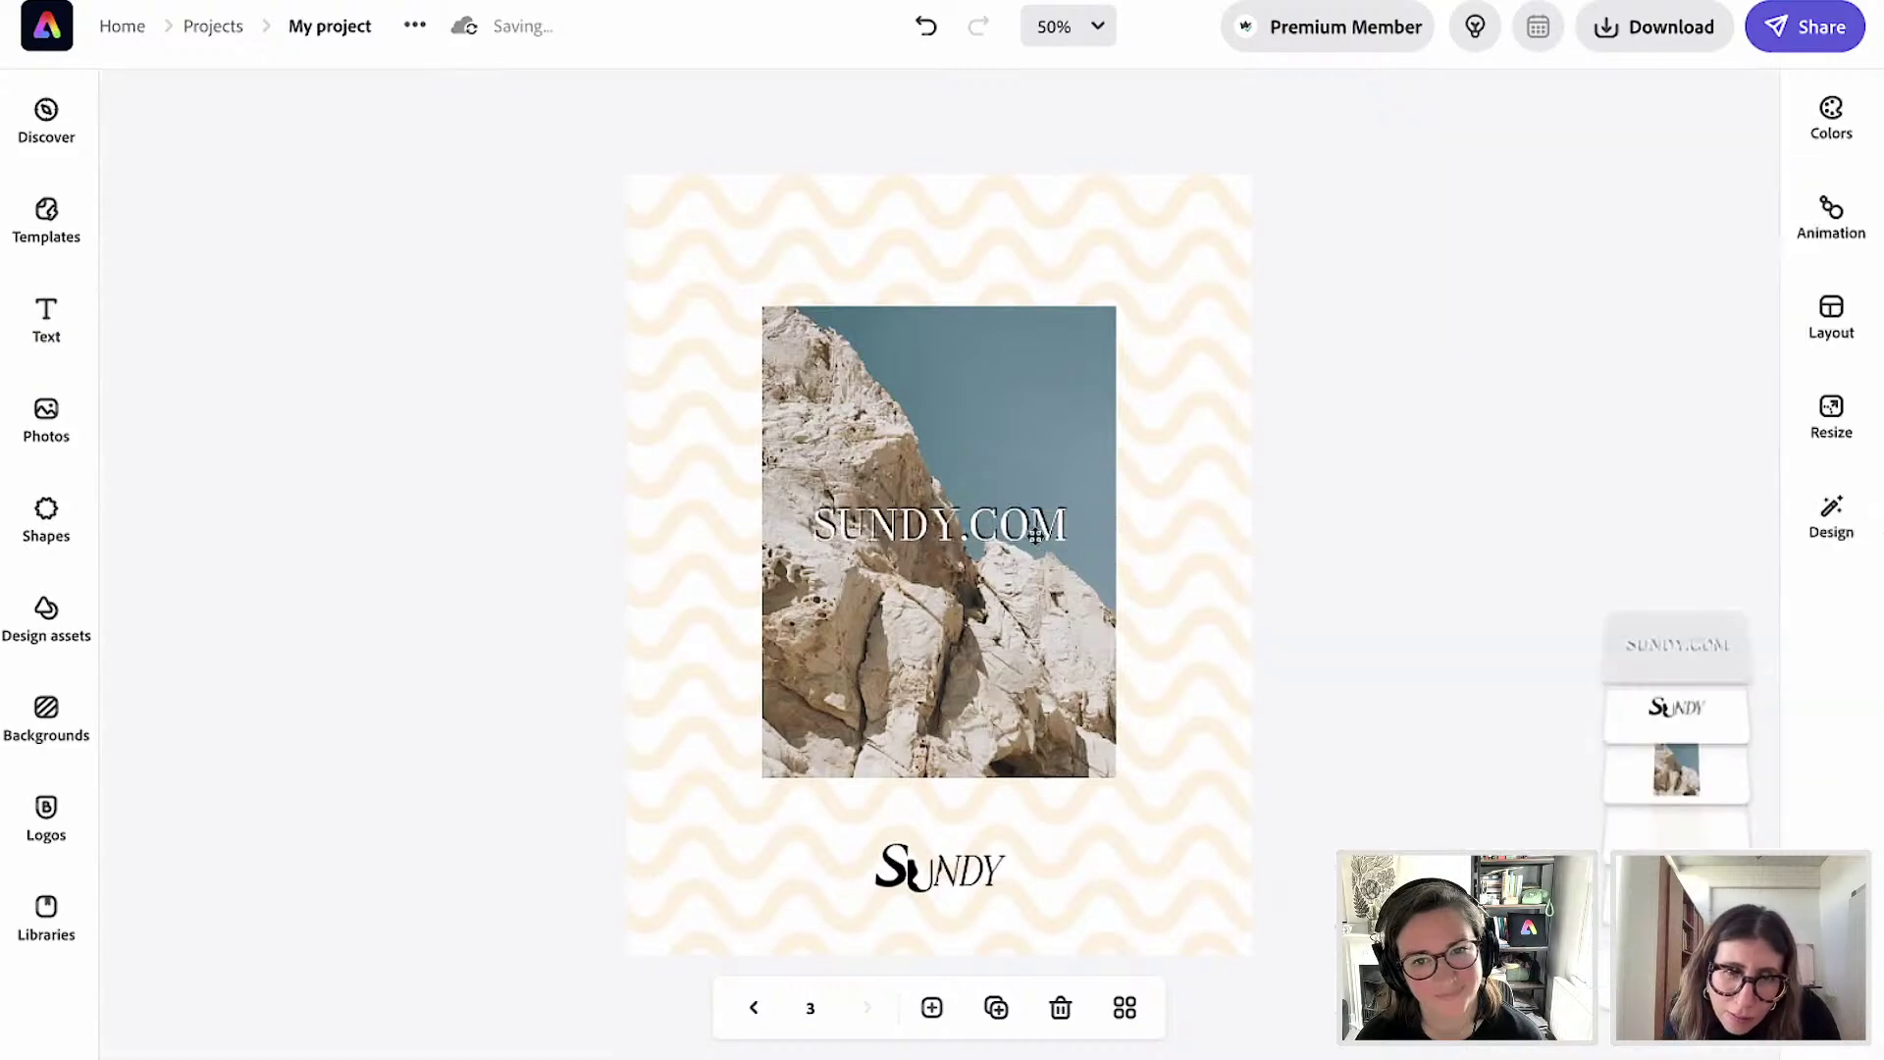
{"action": "left_click", "coordinate": [1020, 533]}
{"action": "left_click_drag", "start_coordinate": [1023, 551], "coordinate": [1023, 536]}
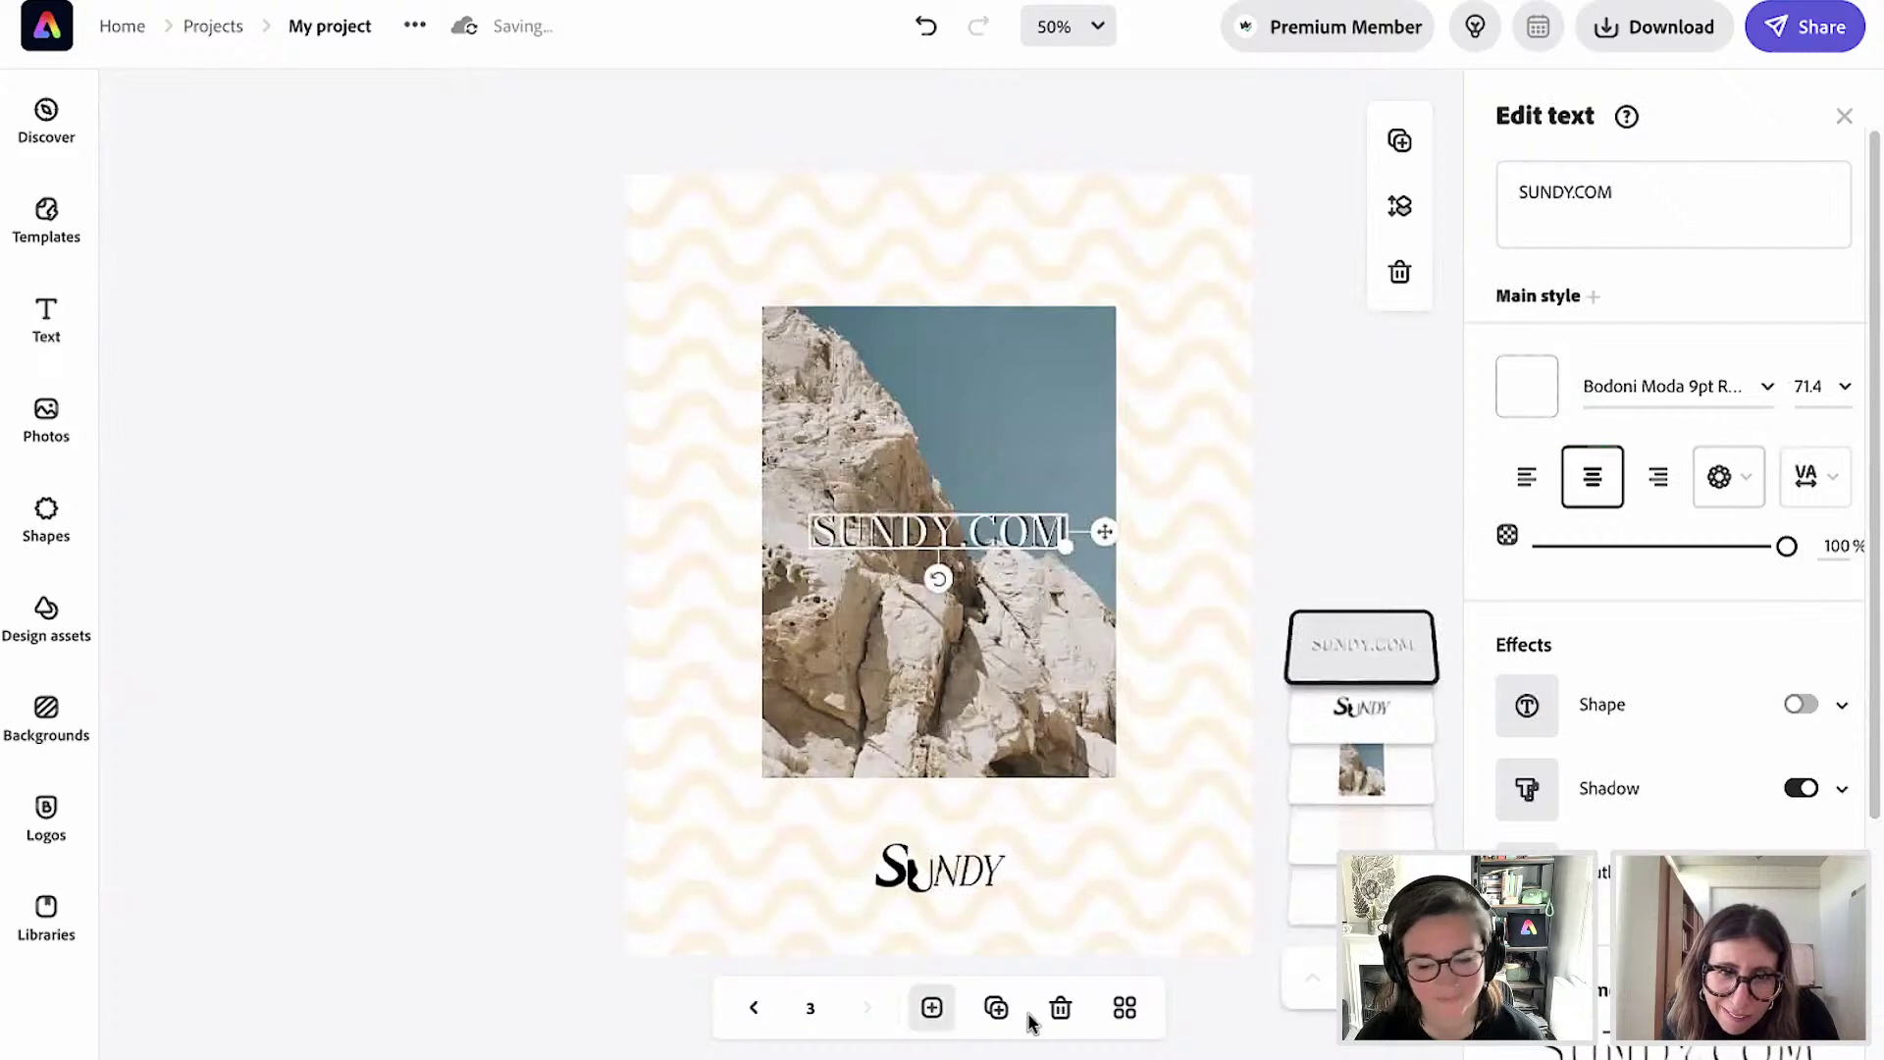
Show all pages of the project and save it as a template named "INSTA CAROUSEL" in the "Sundy - Adobe Live" library.
{"action": "left_click", "coordinate": [1125, 1011]}
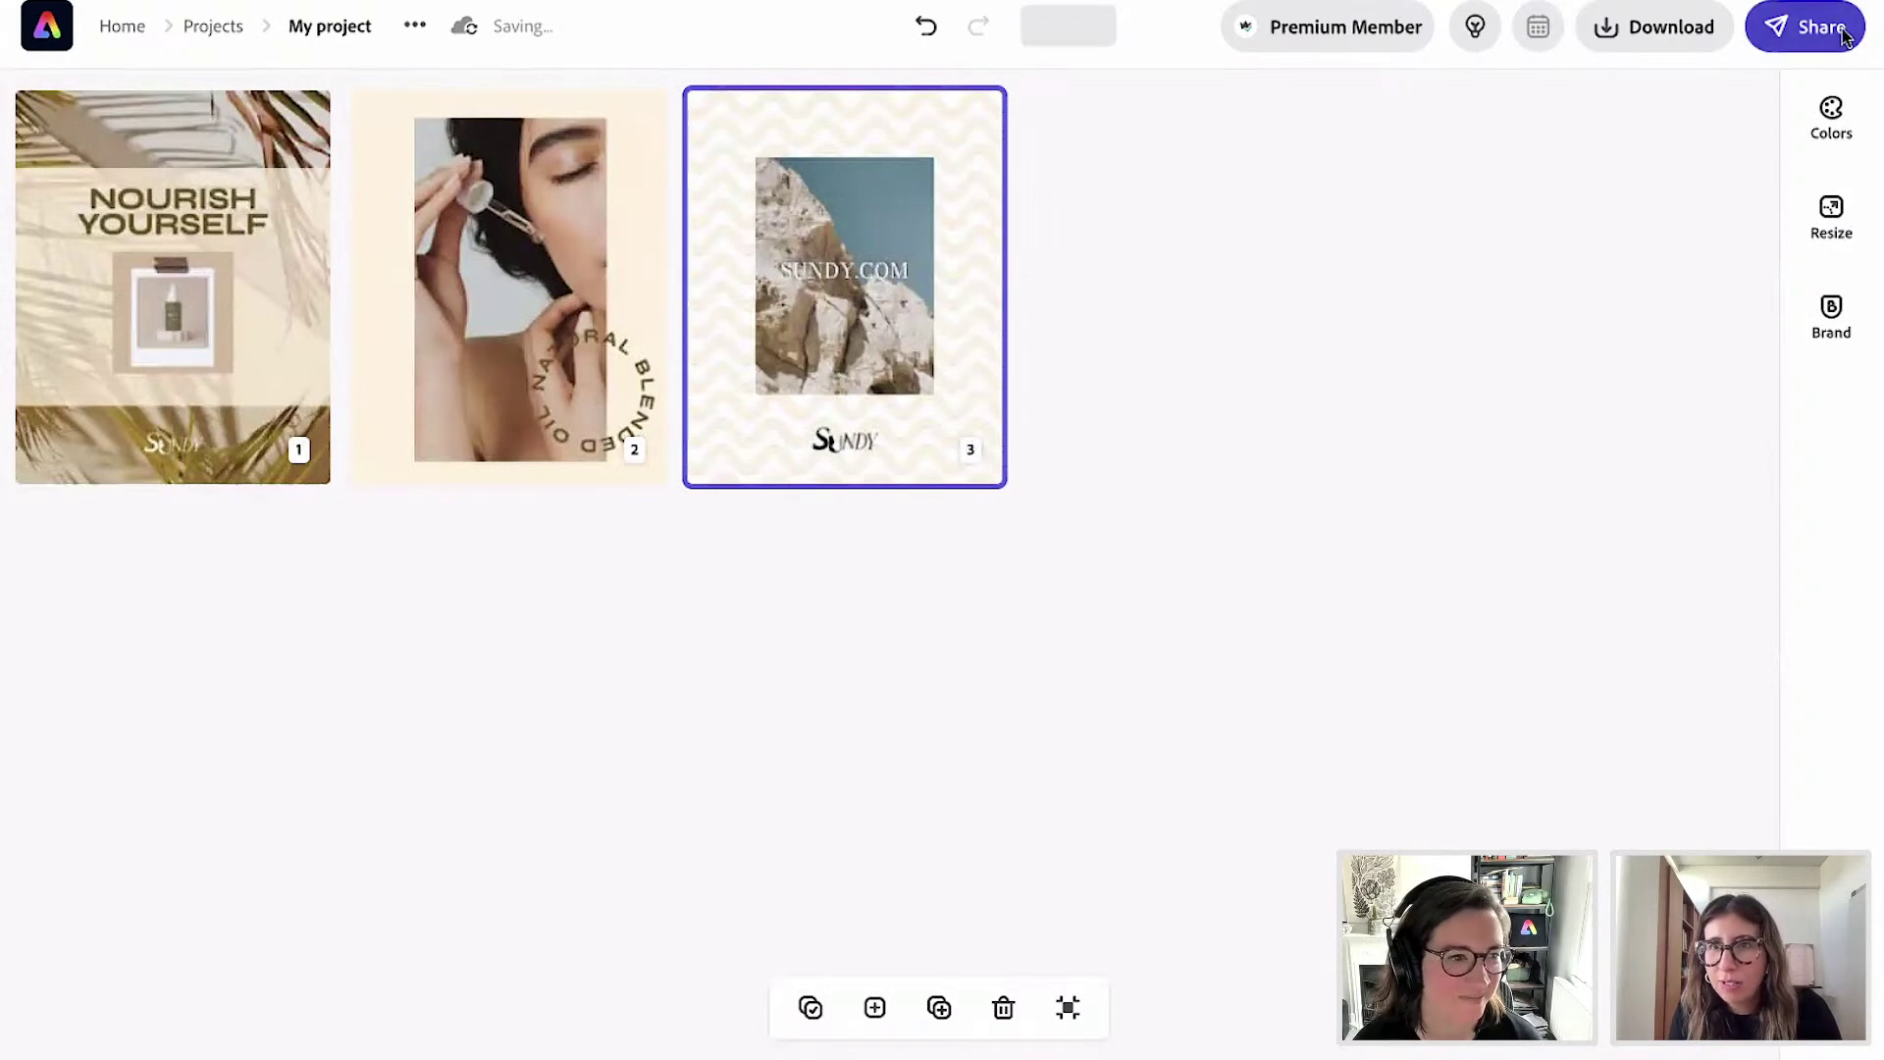
{"action": "left_click", "coordinate": [1794, 44]}
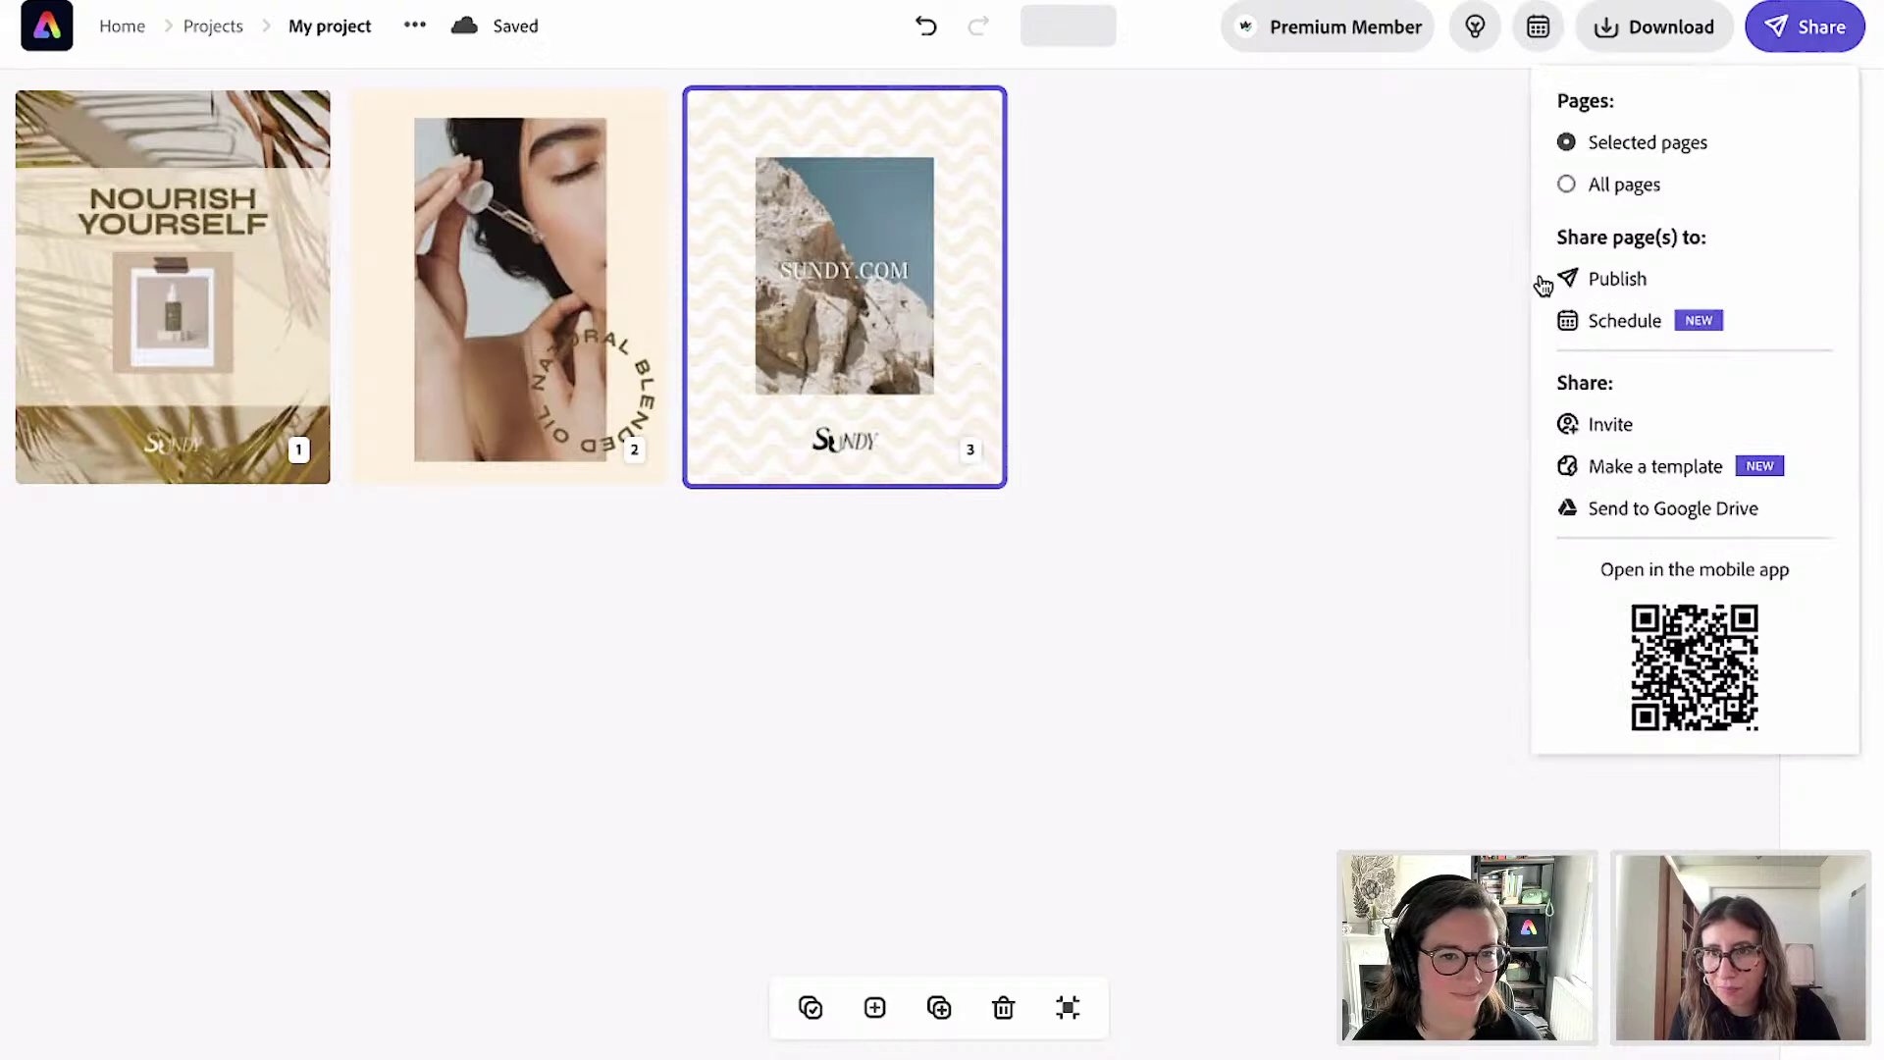
{"action": "left_click", "coordinate": [1706, 470]}
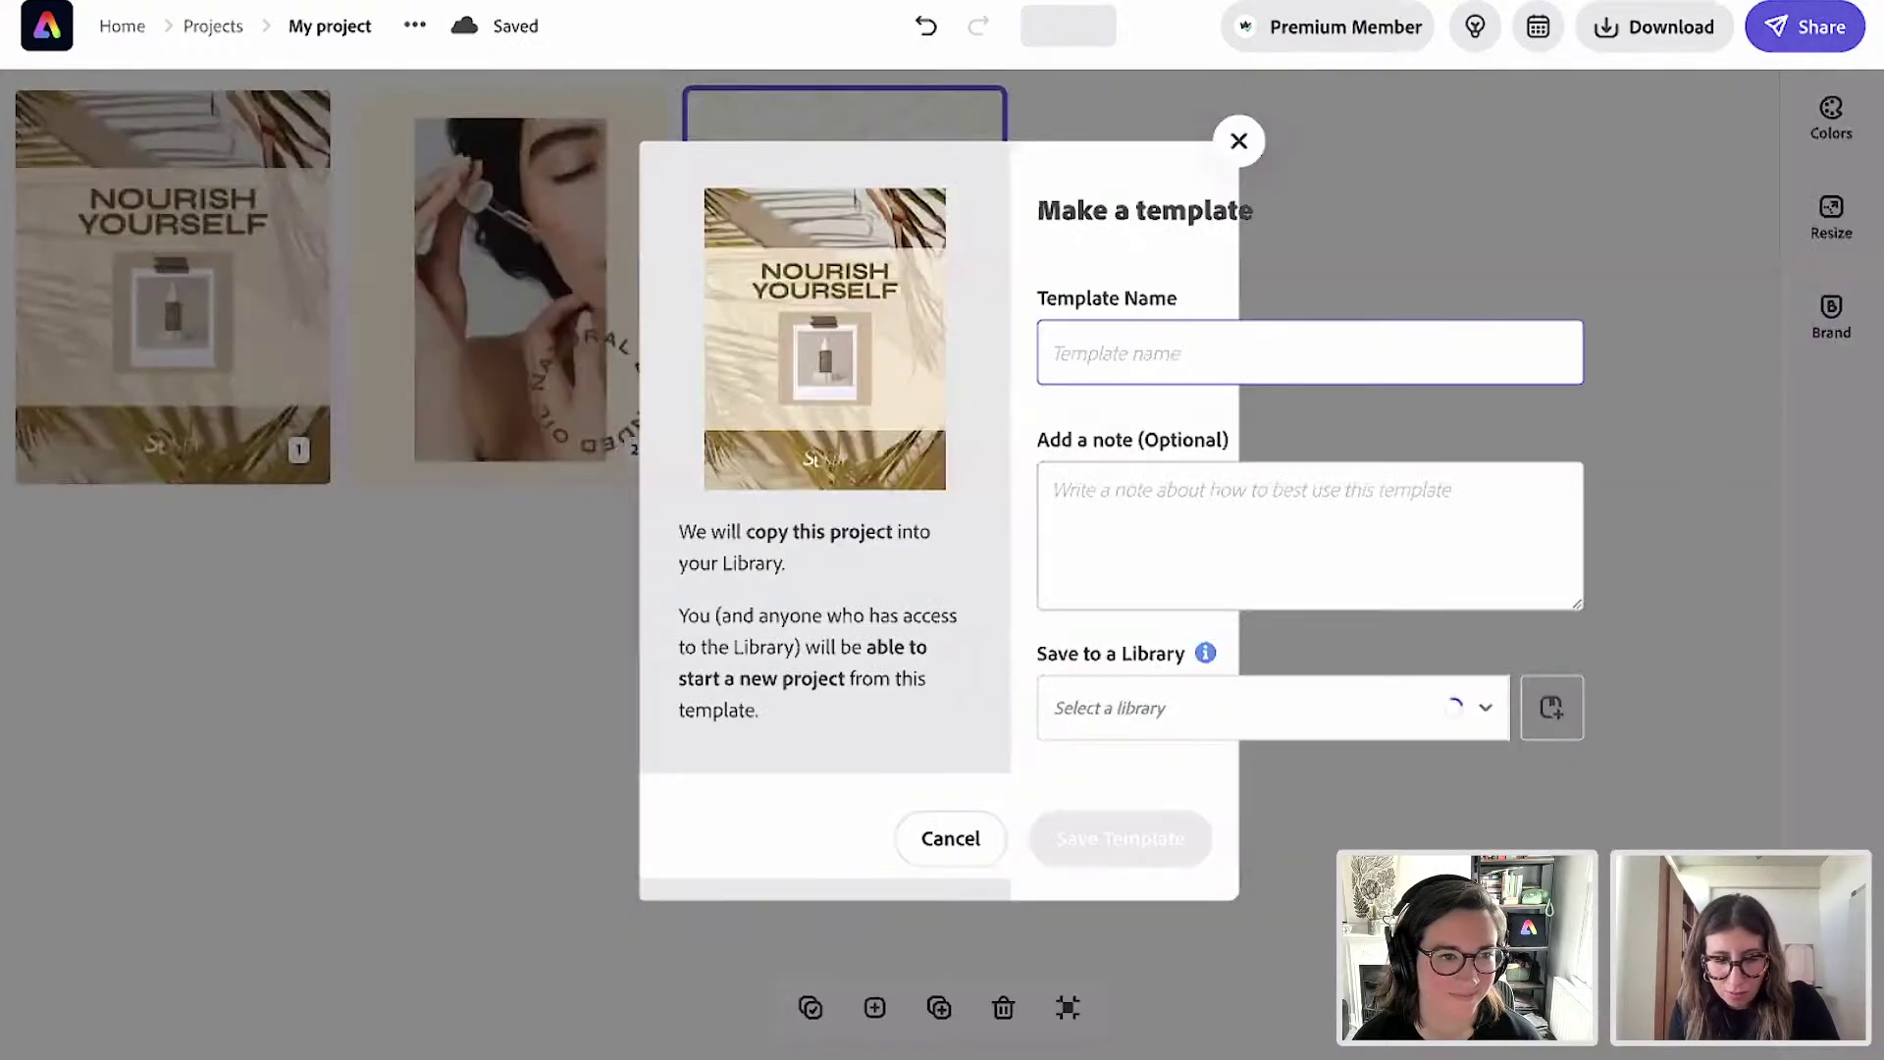
{"action": "type", "text": "INSTA C"}
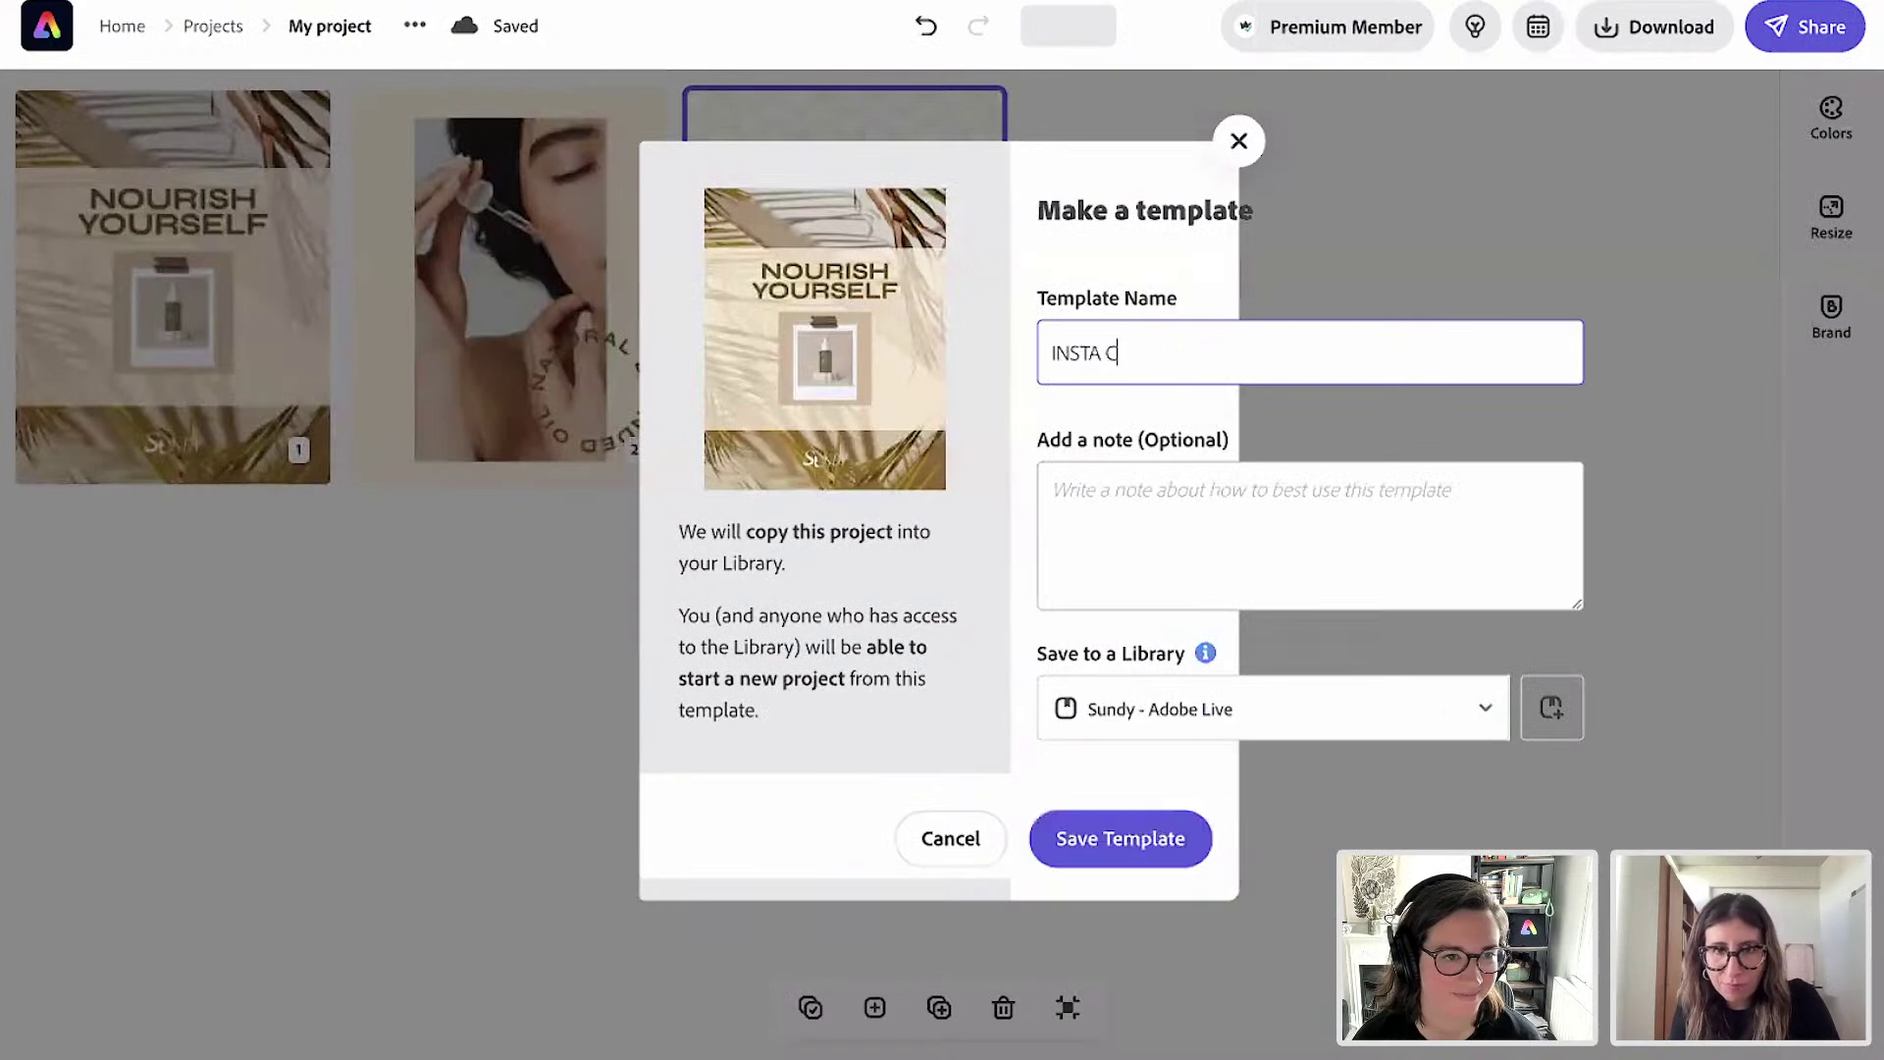
{"action": "type", "text": "AROUSEL"}
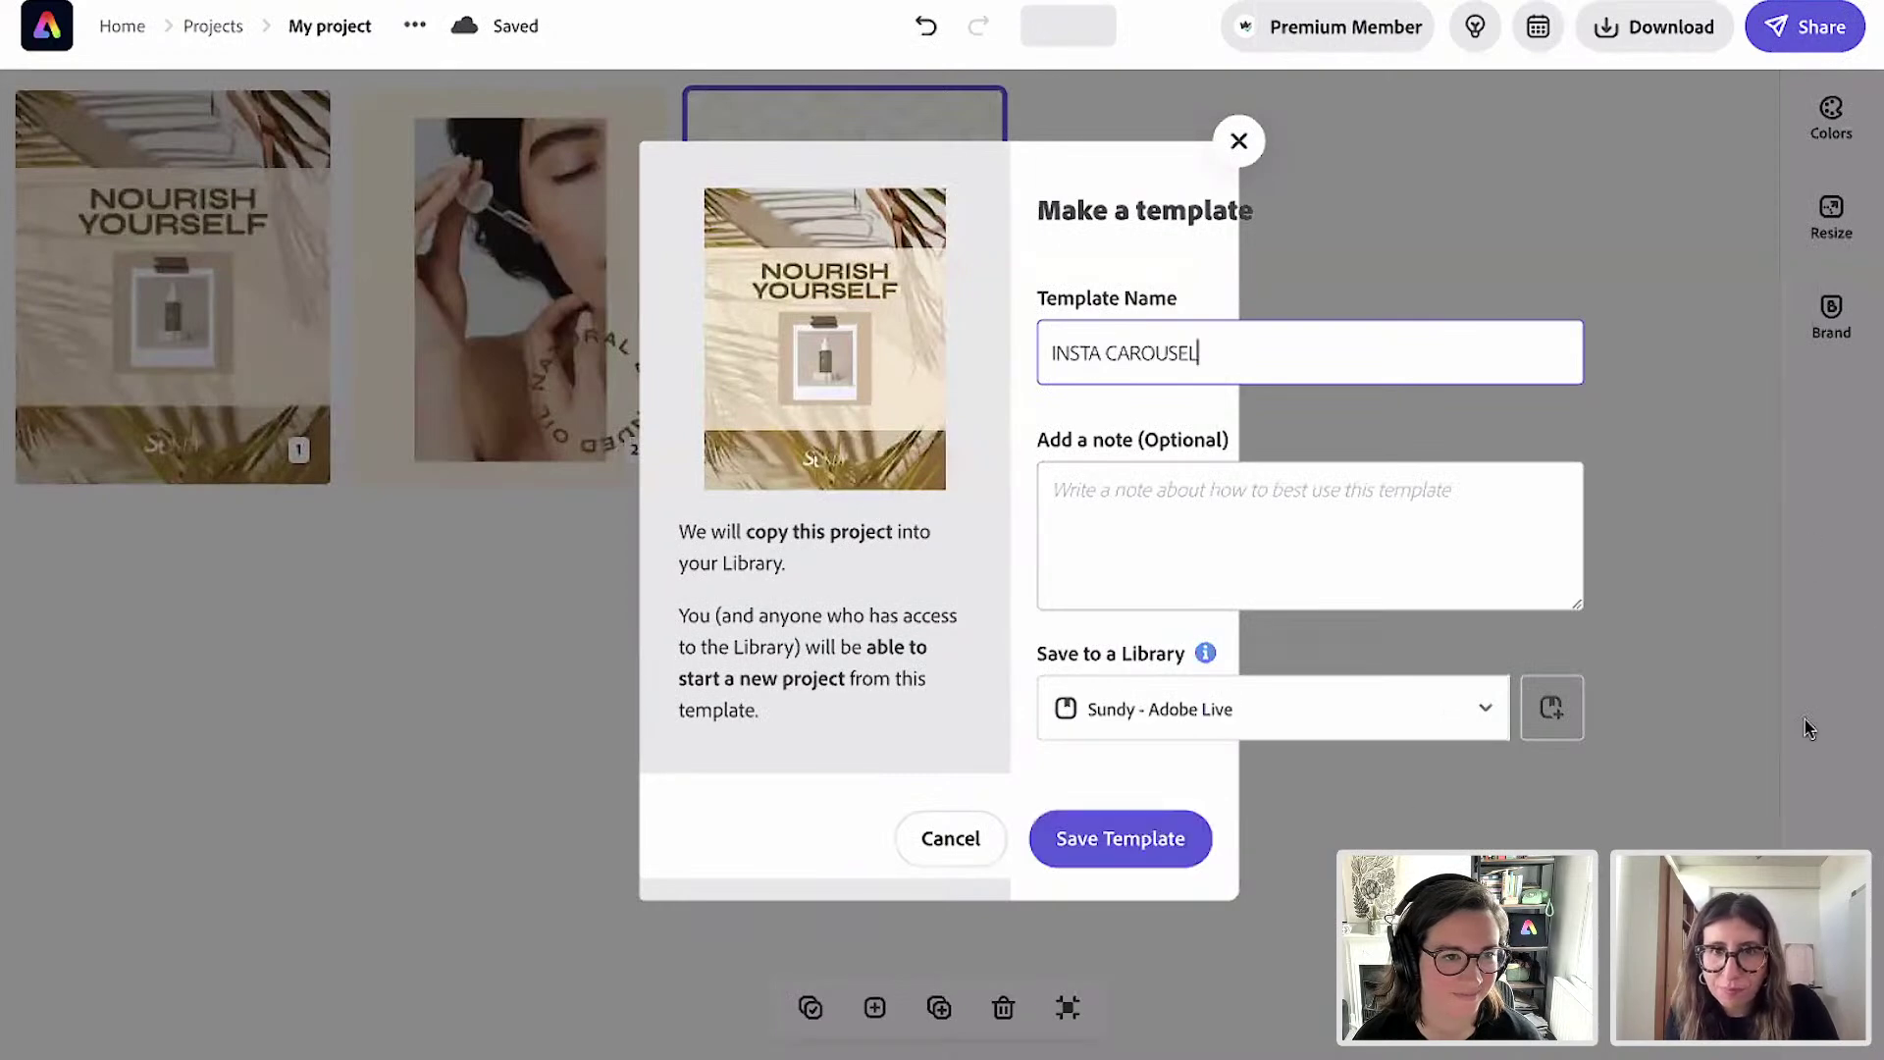
{"action": "left_click", "coordinate": [1172, 844]}
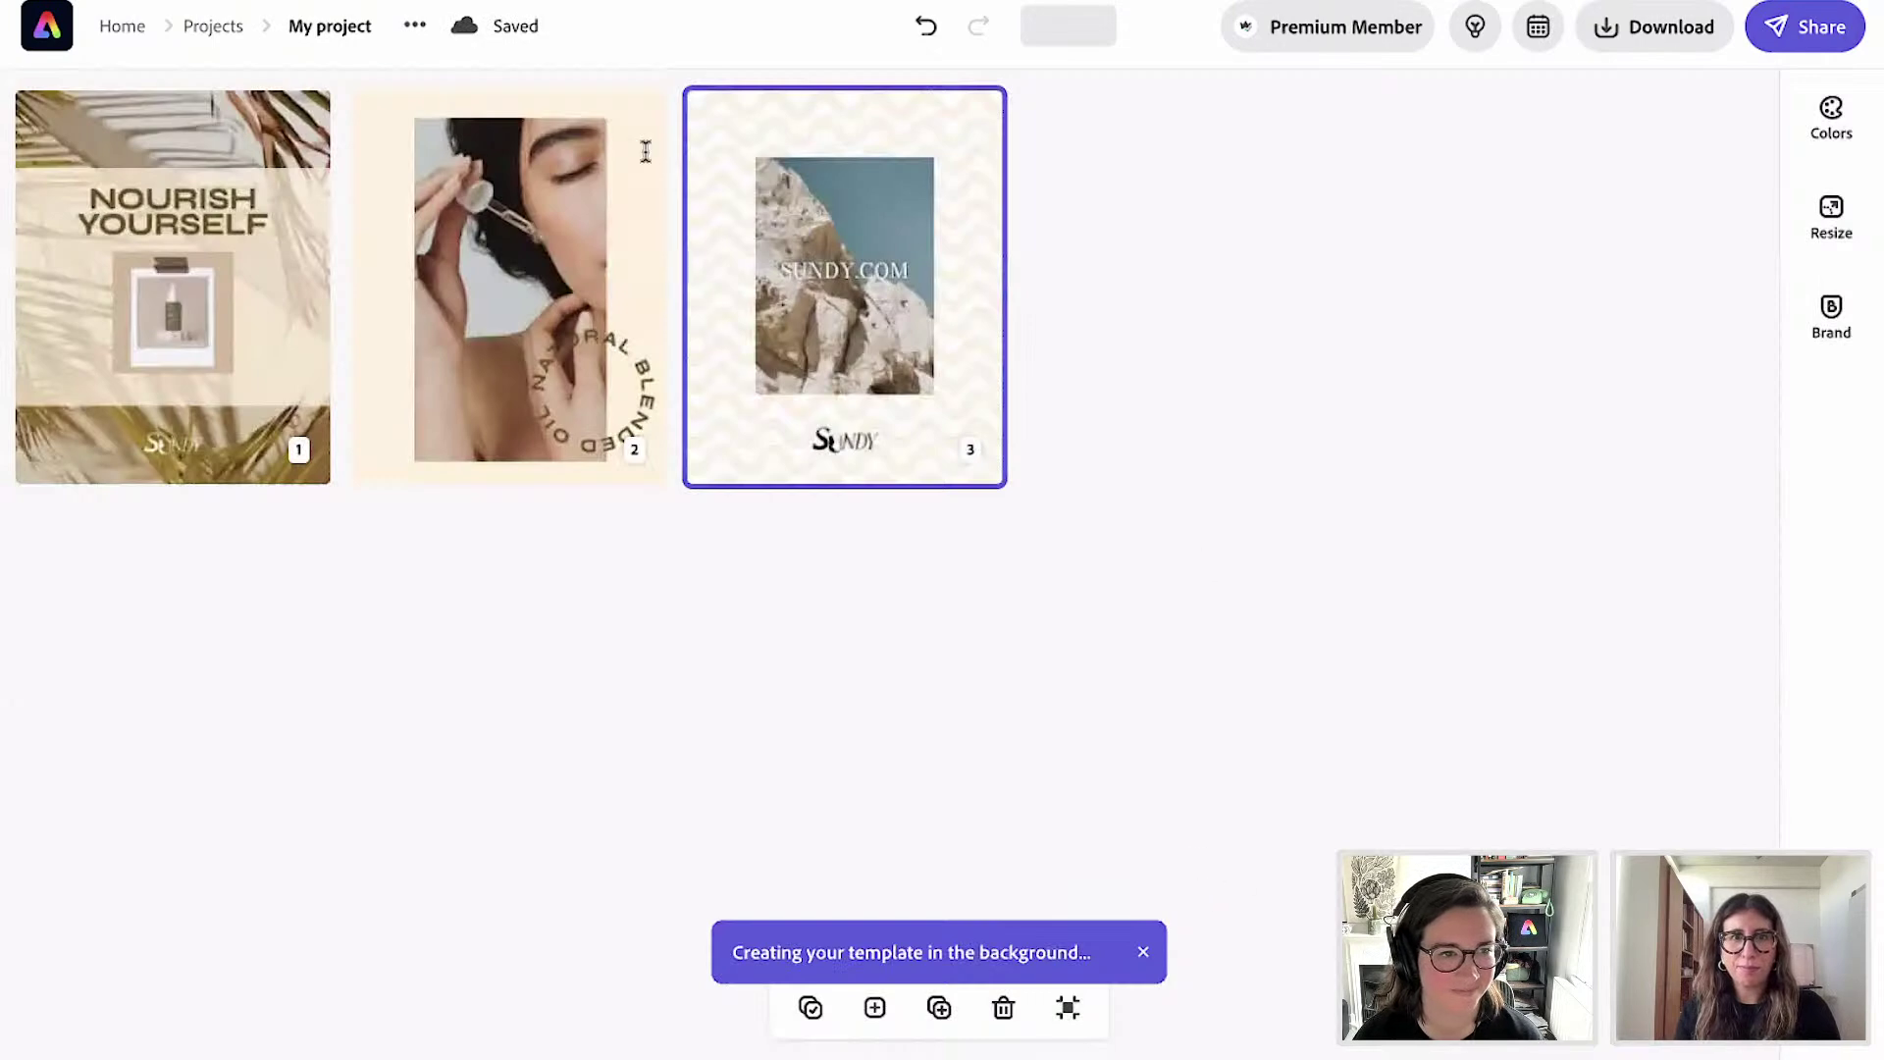
Leave the project and open the "Sundy - Adobe Live" library.
{"action": "left_click", "coordinate": [56, 50]}
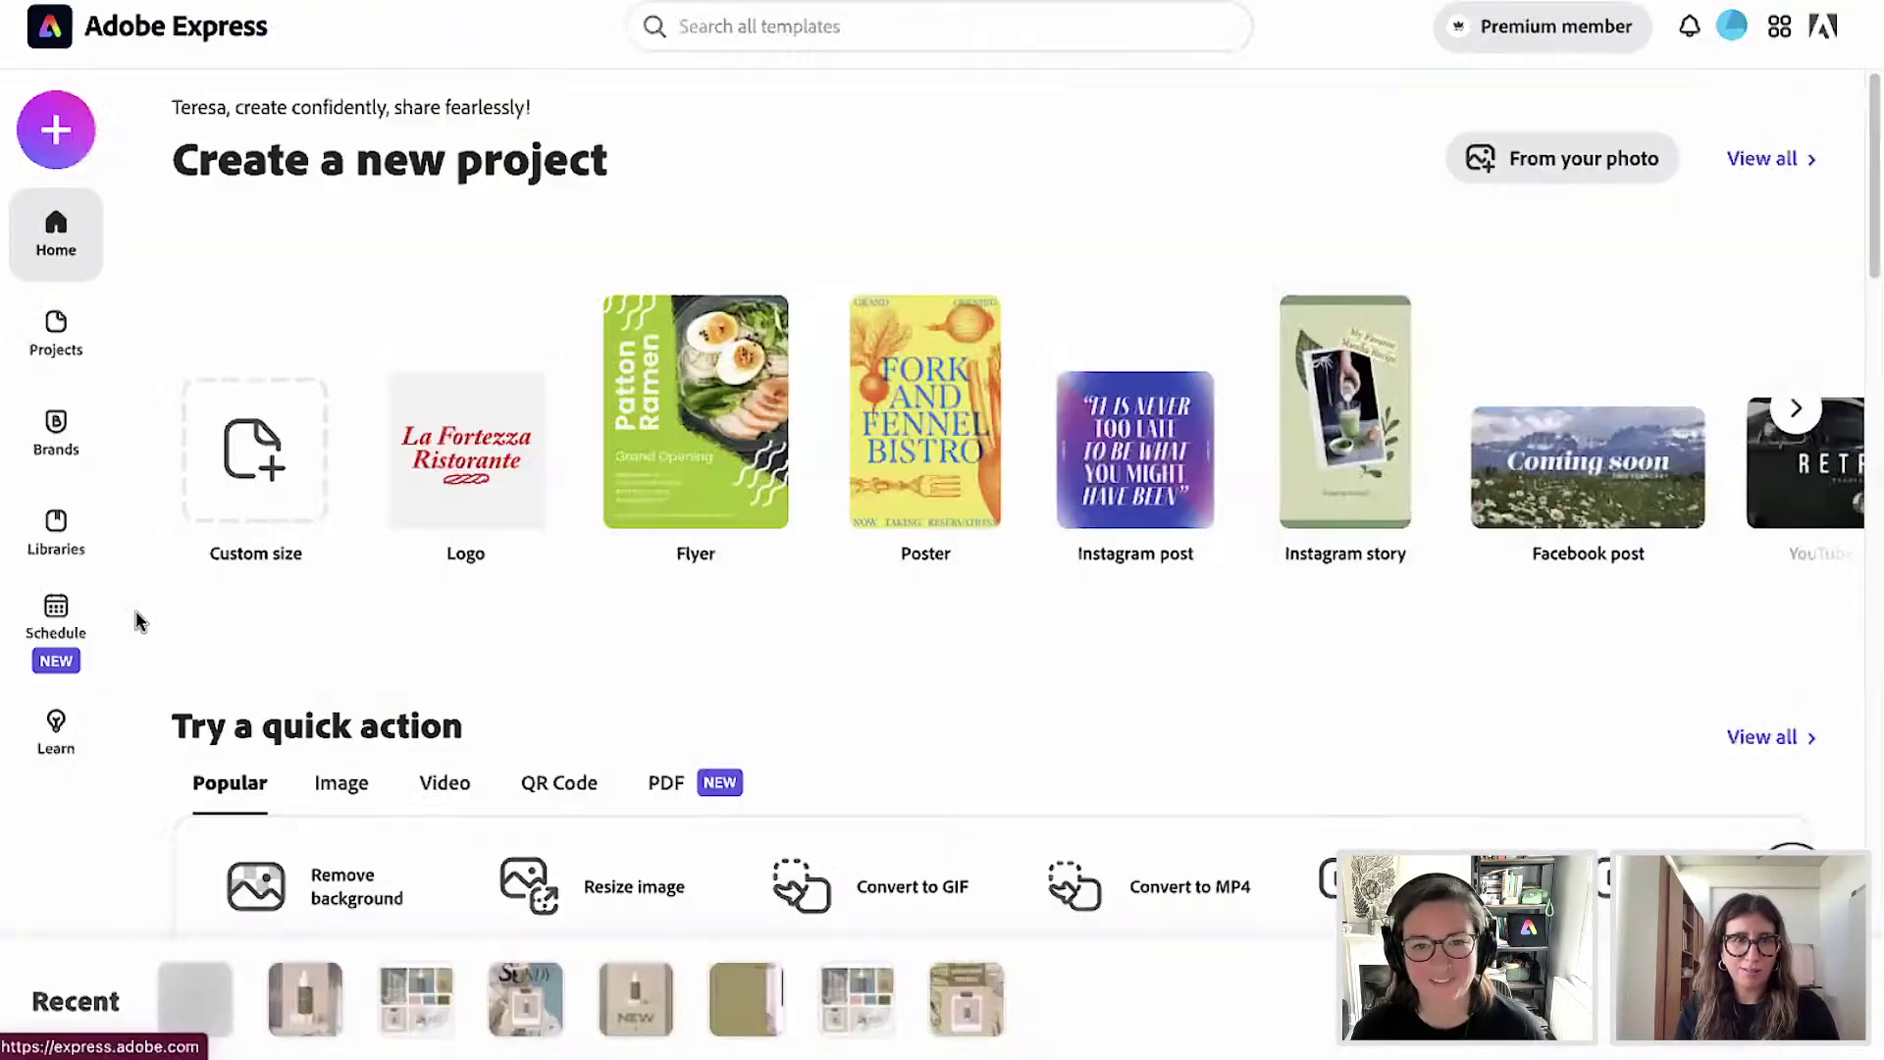
{"action": "left_click", "coordinate": [56, 538]}
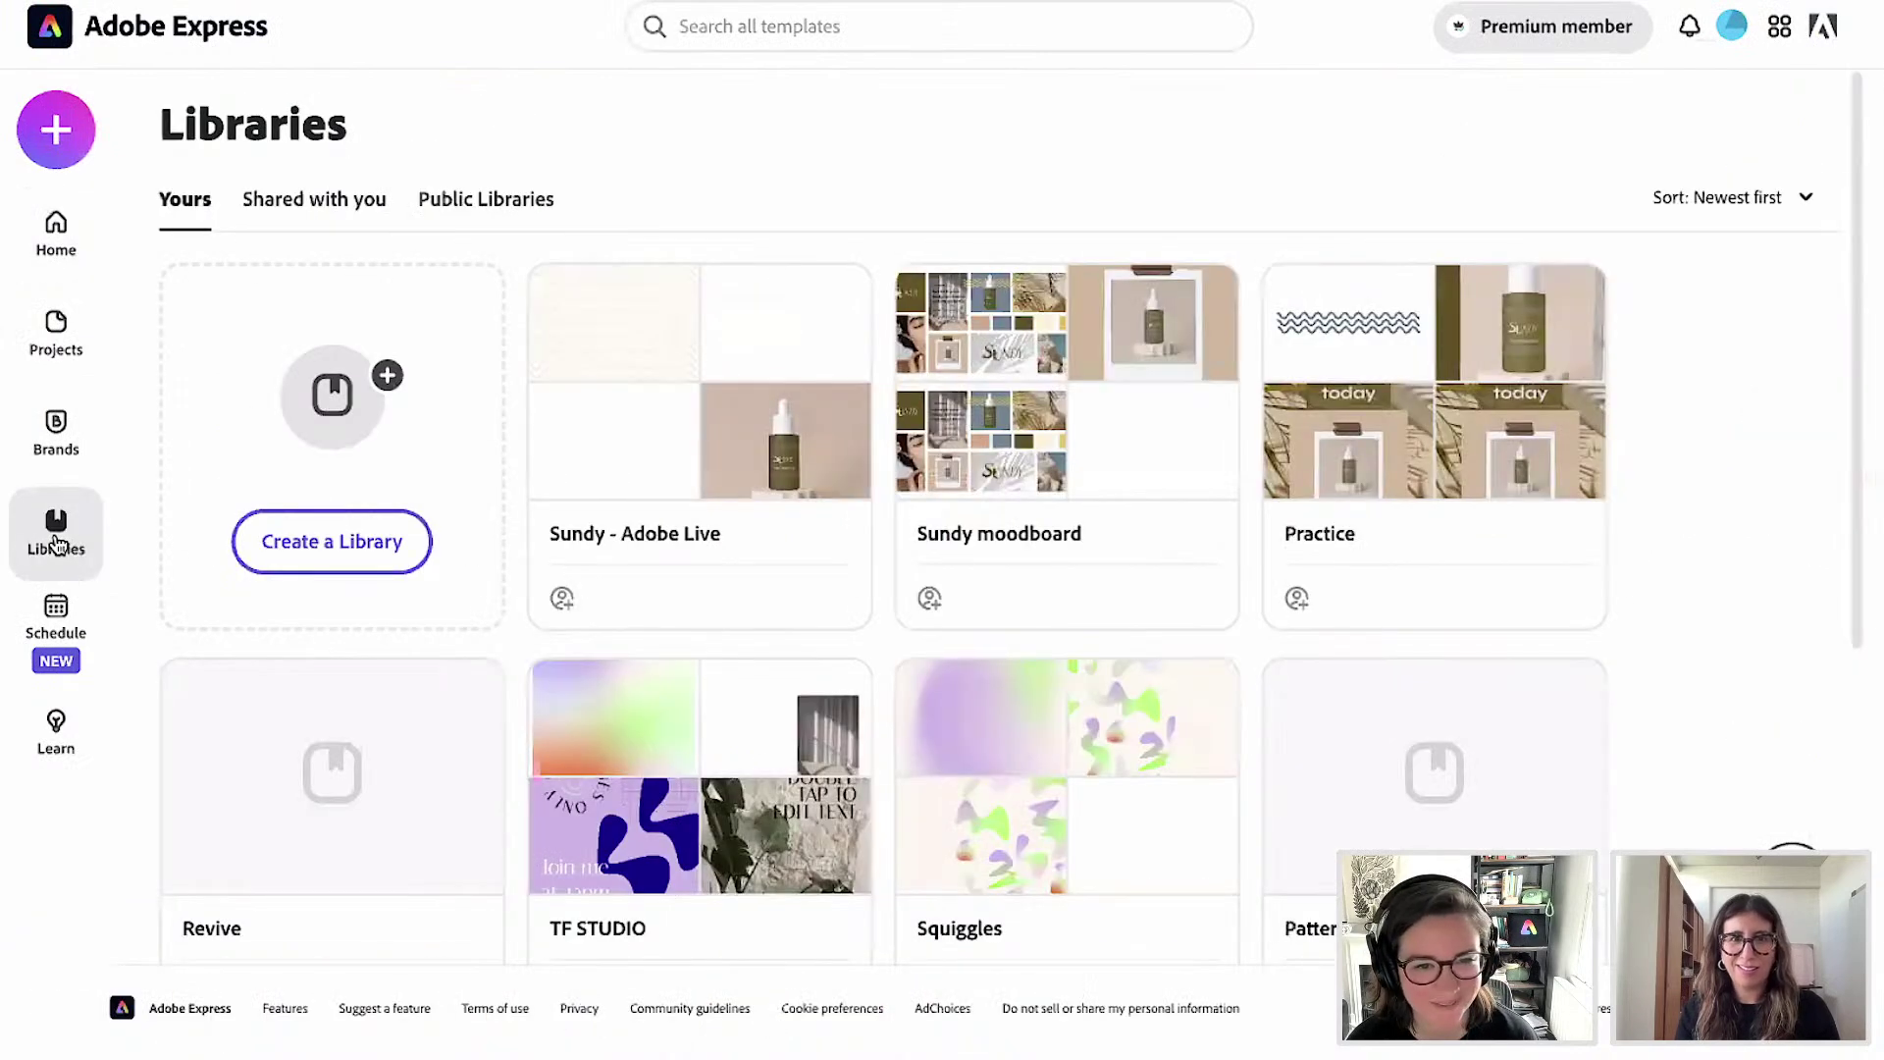
{"action": "left_click", "coordinate": [723, 469]}
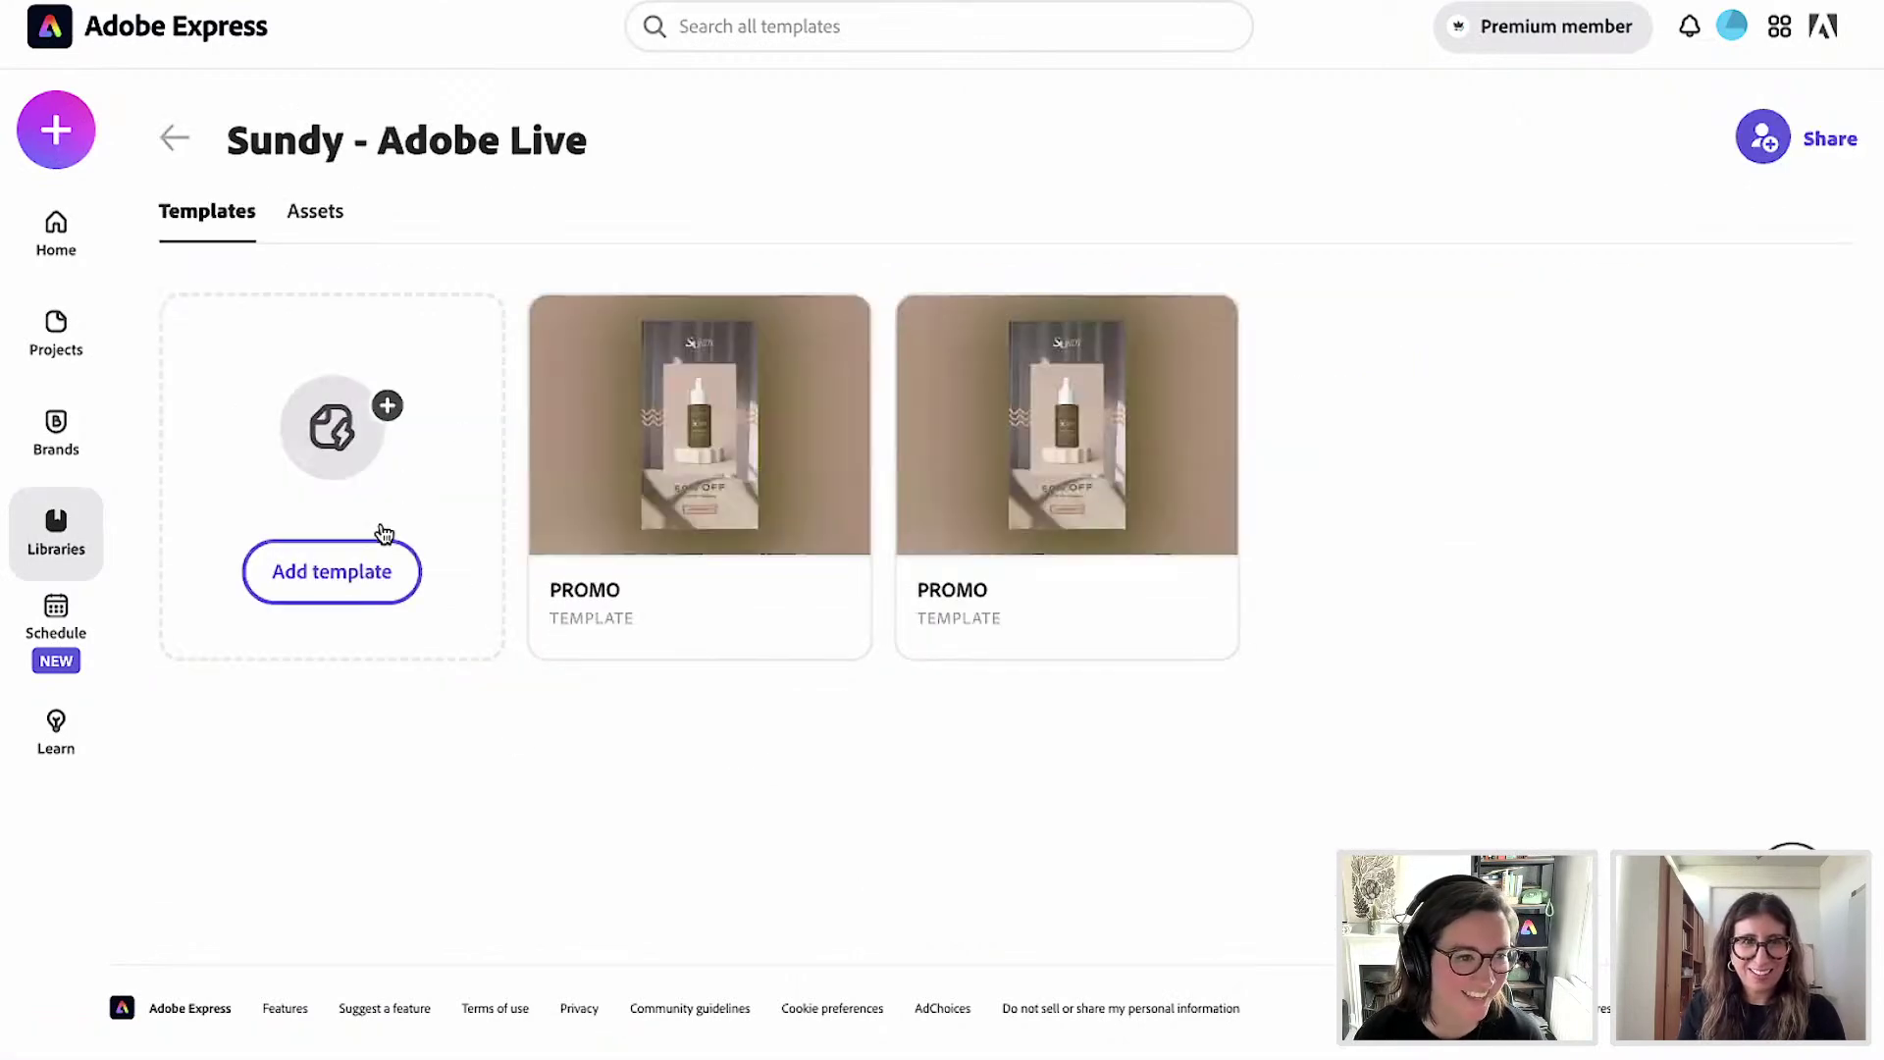
Add the newest project, the "Nourish Yourself" post, to the library as a template named "CAROUSEL".
{"action": "left_click", "coordinate": [337, 583]}
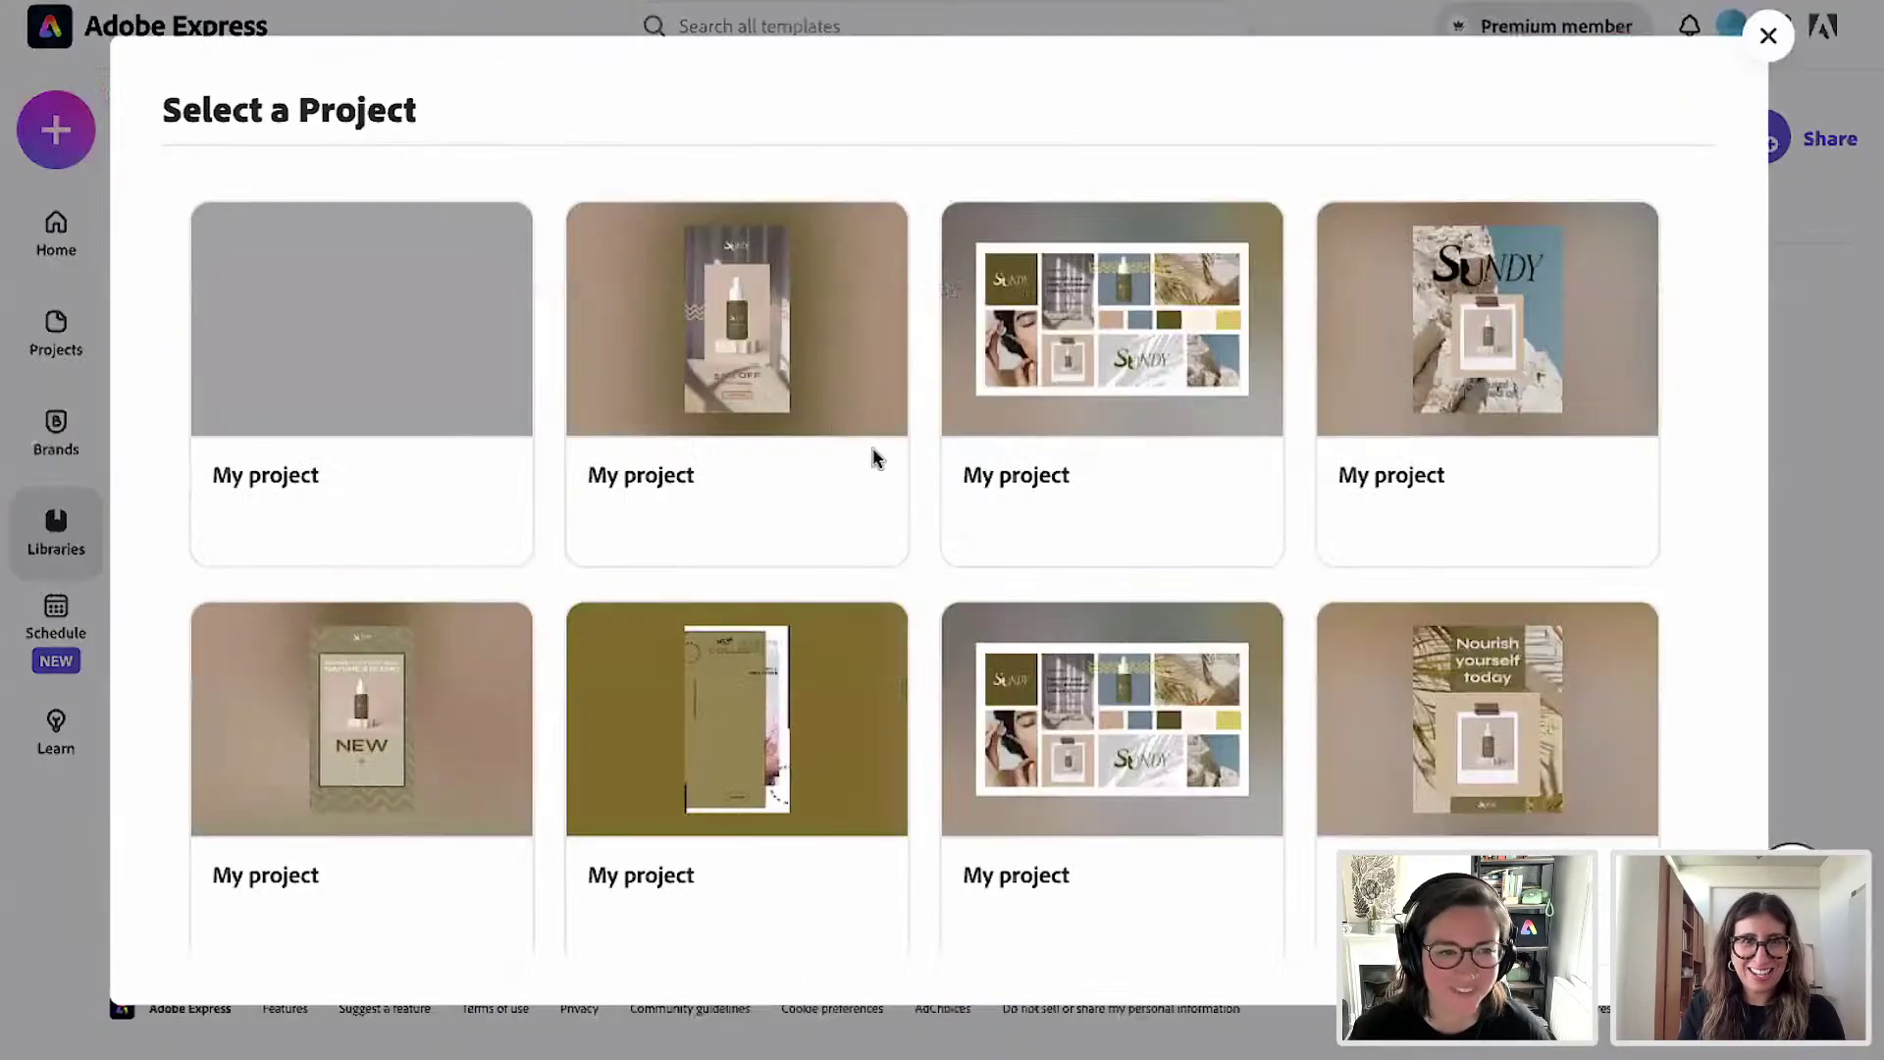
{"action": "mouse_move", "coordinate": [396, 319]}
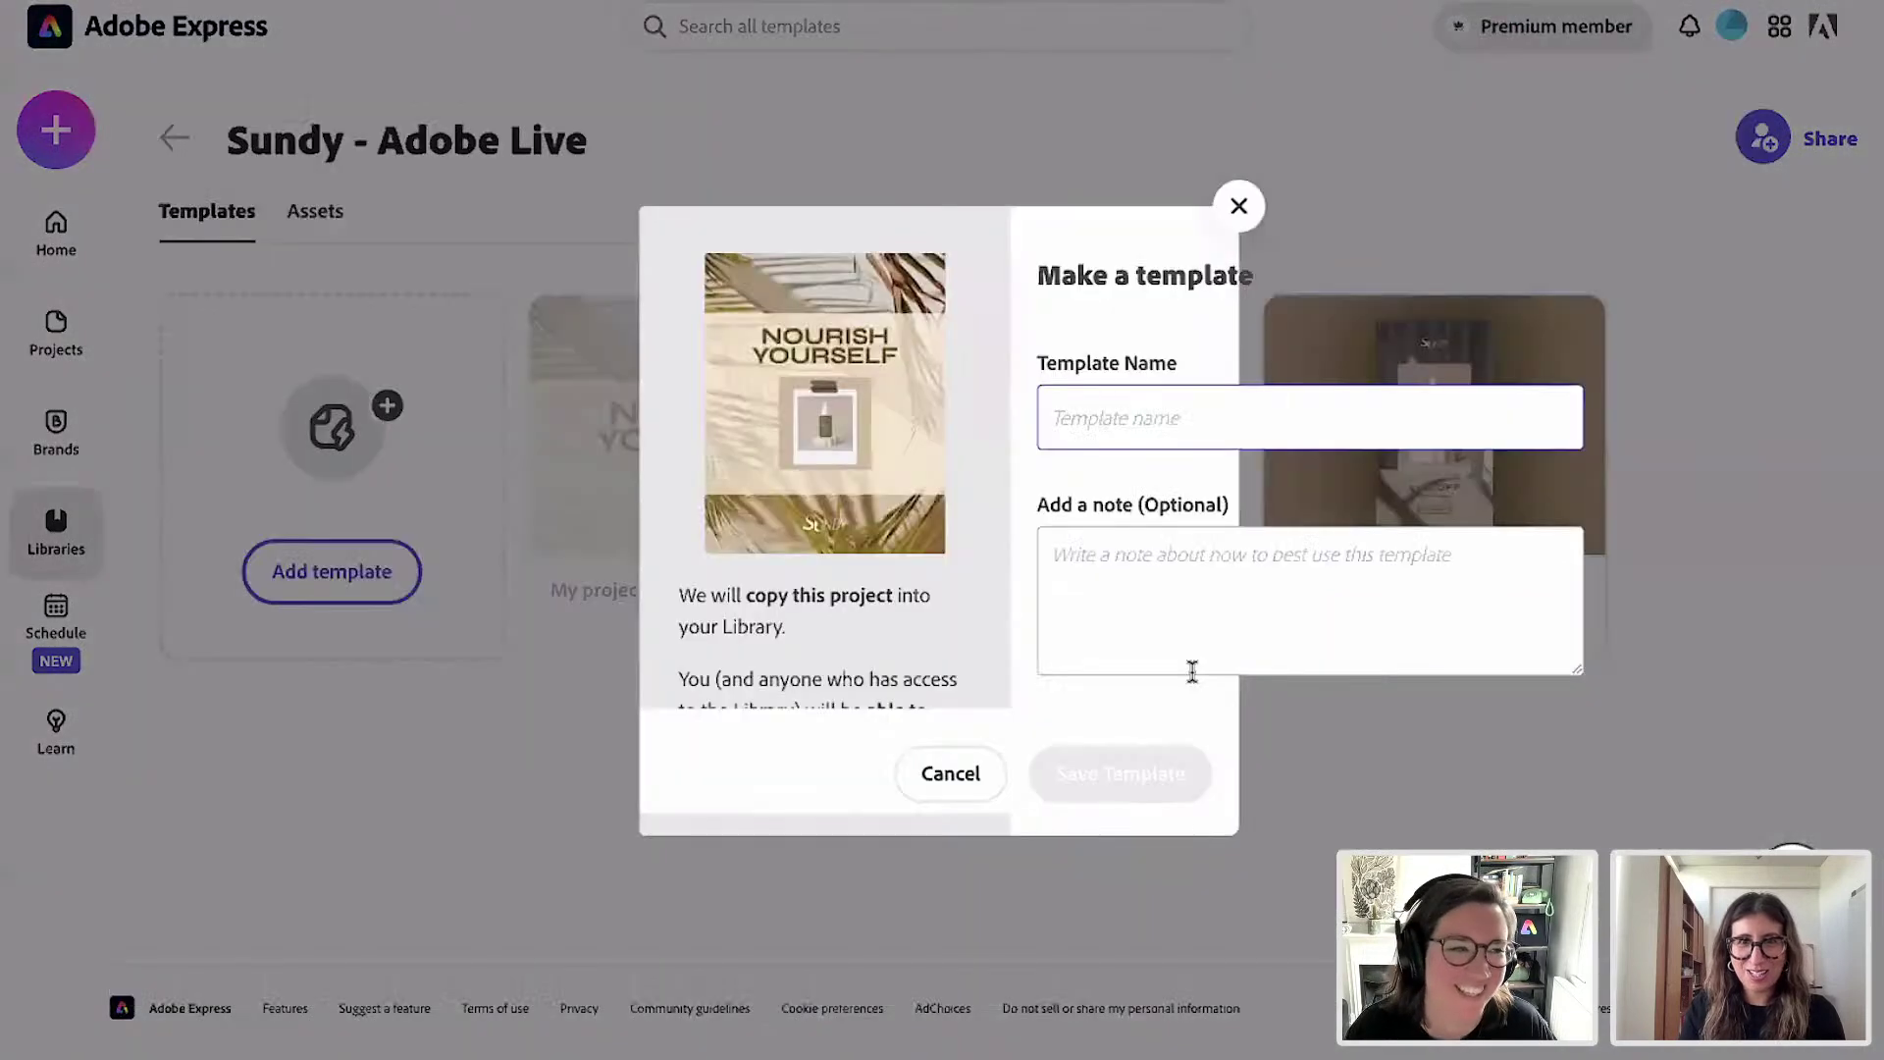
{"action": "type", "text": "CAROU"}
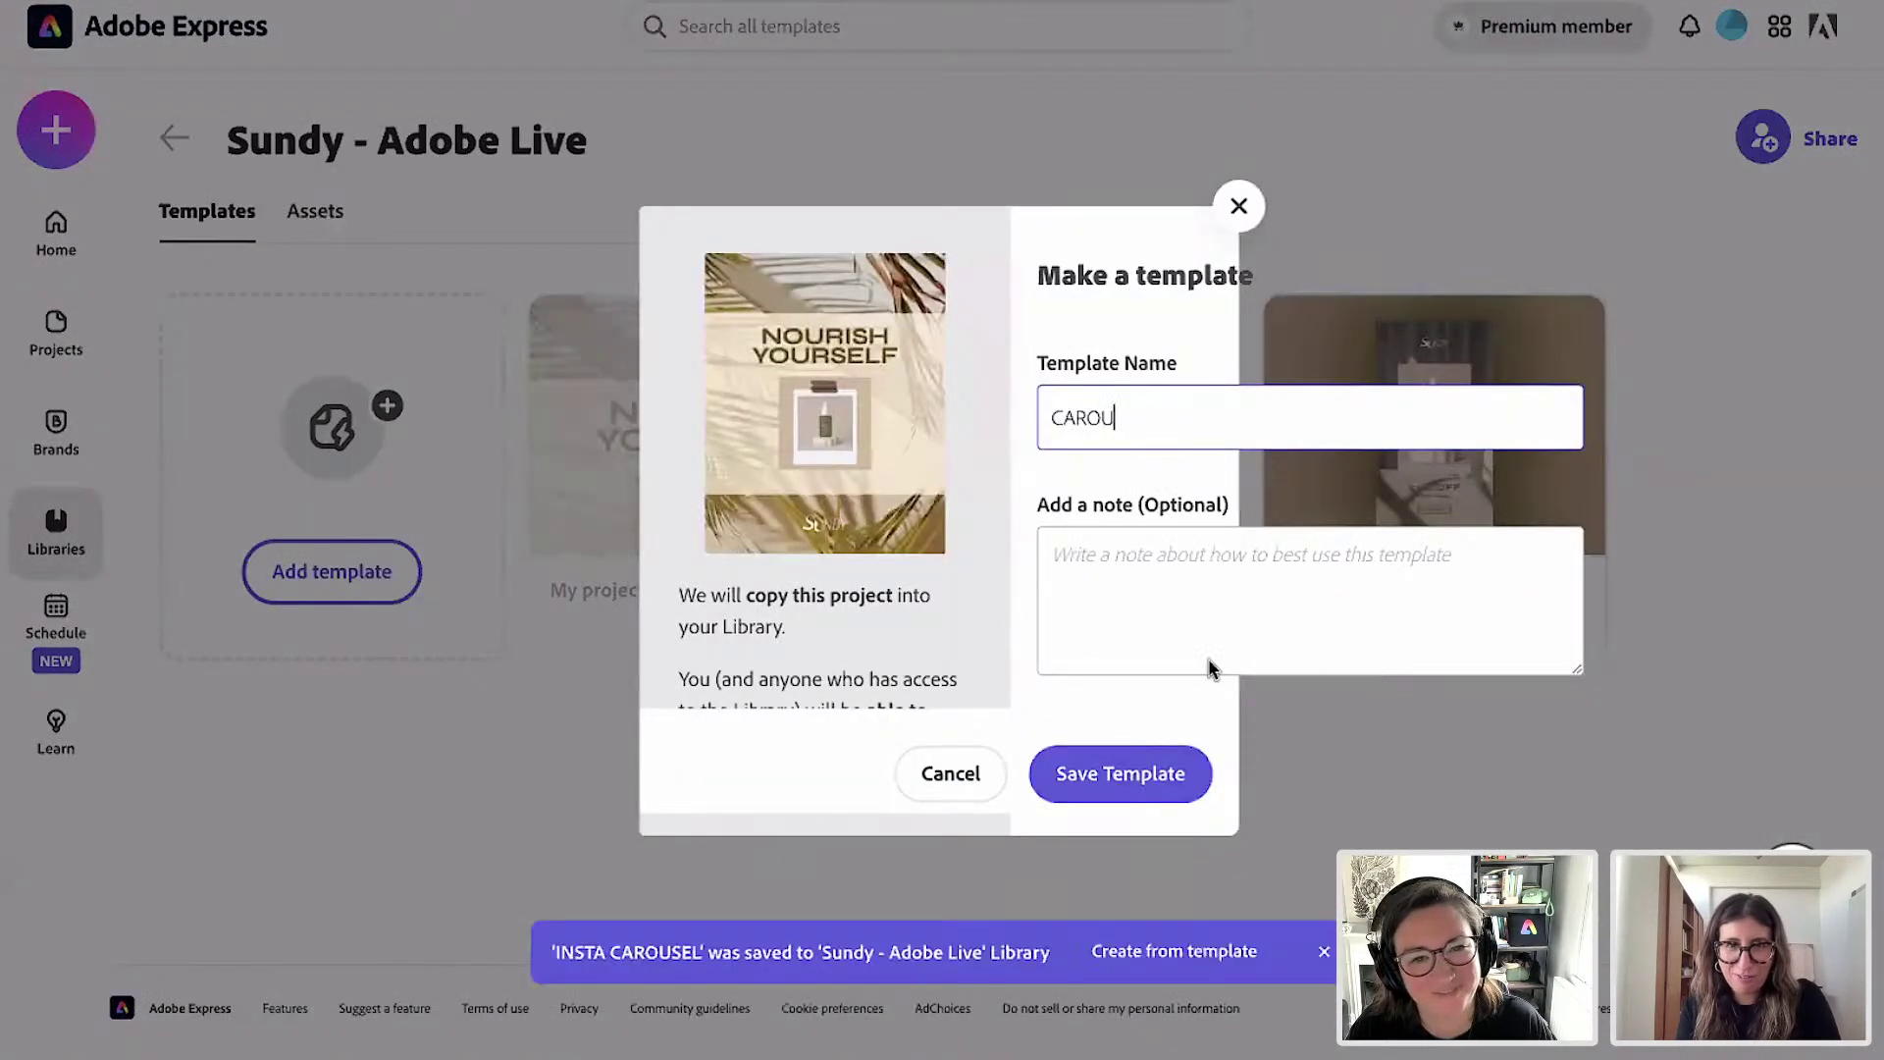
{"action": "type", "text": "SEL"}
{"action": "left_click", "coordinate": [1109, 764]}
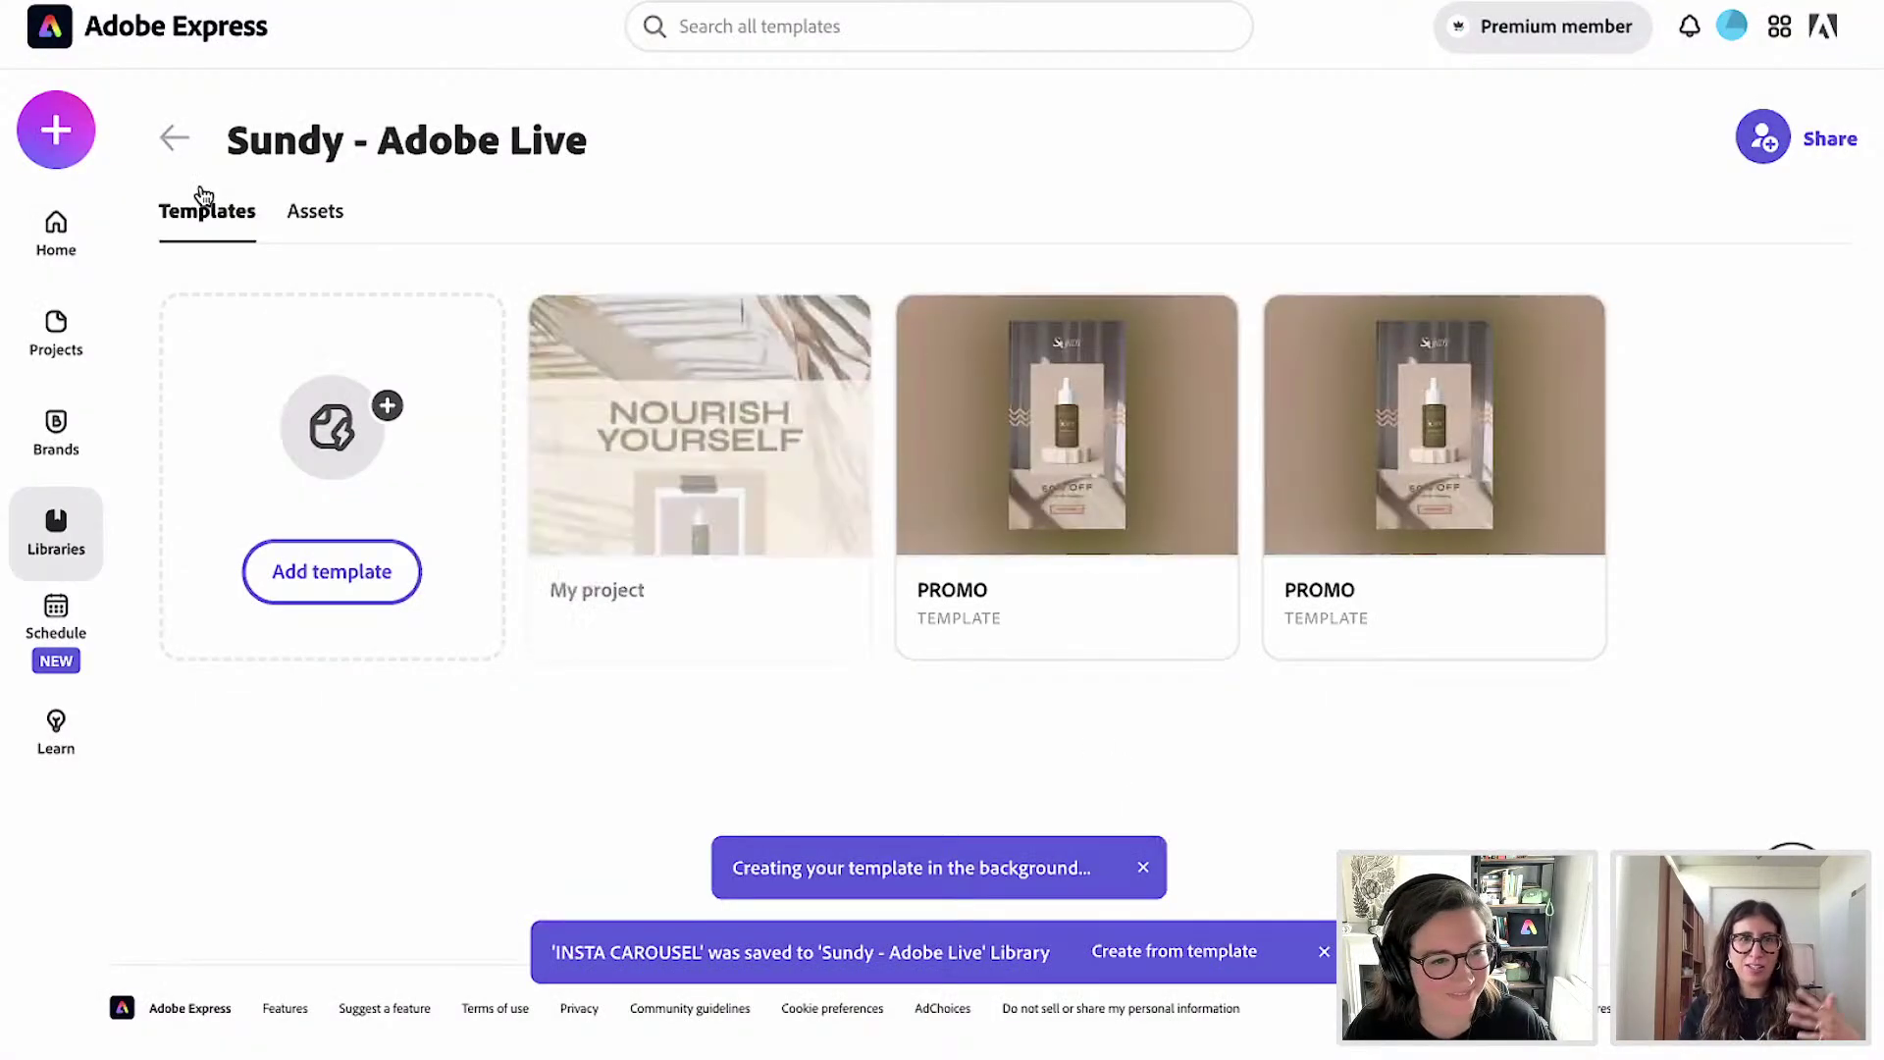
Look through the assets in the "Sundy - Adobe Live" library and return to its saved templates.
{"action": "left_click", "coordinate": [328, 216]}
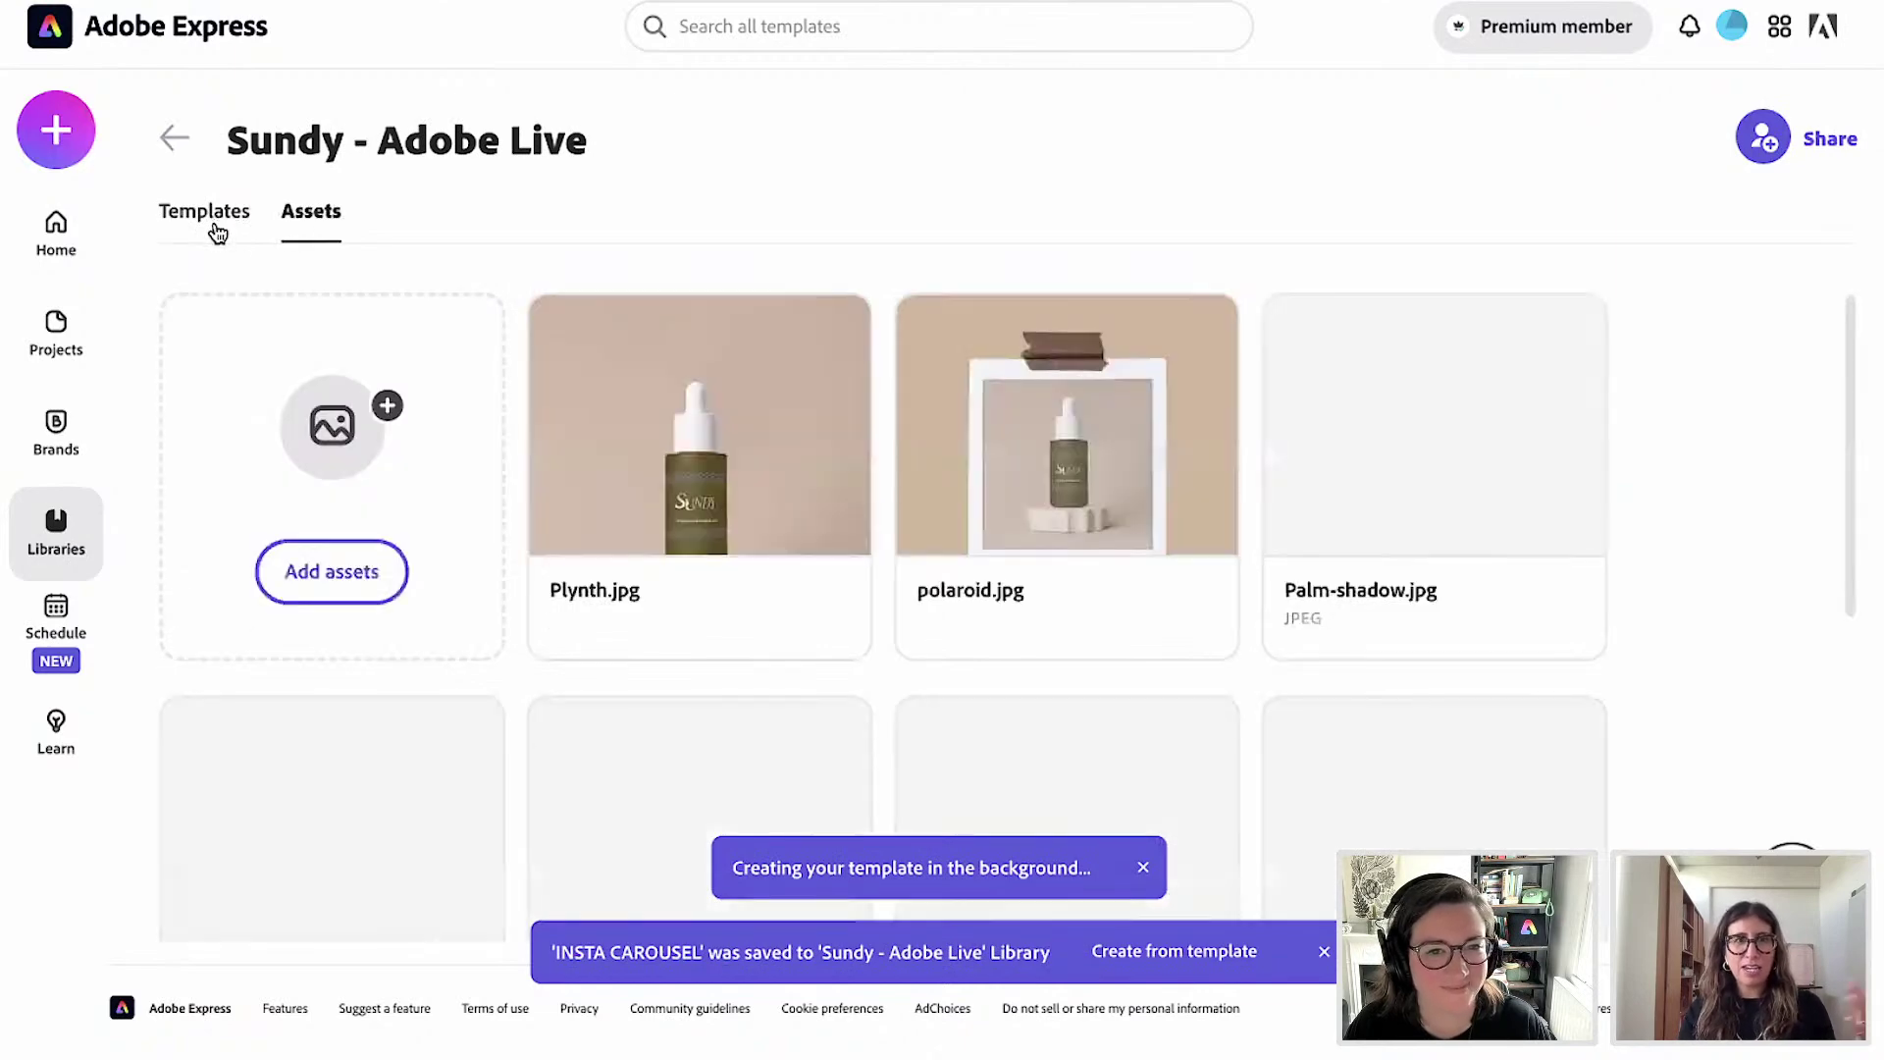
{"action": "left_click", "coordinate": [213, 220]}
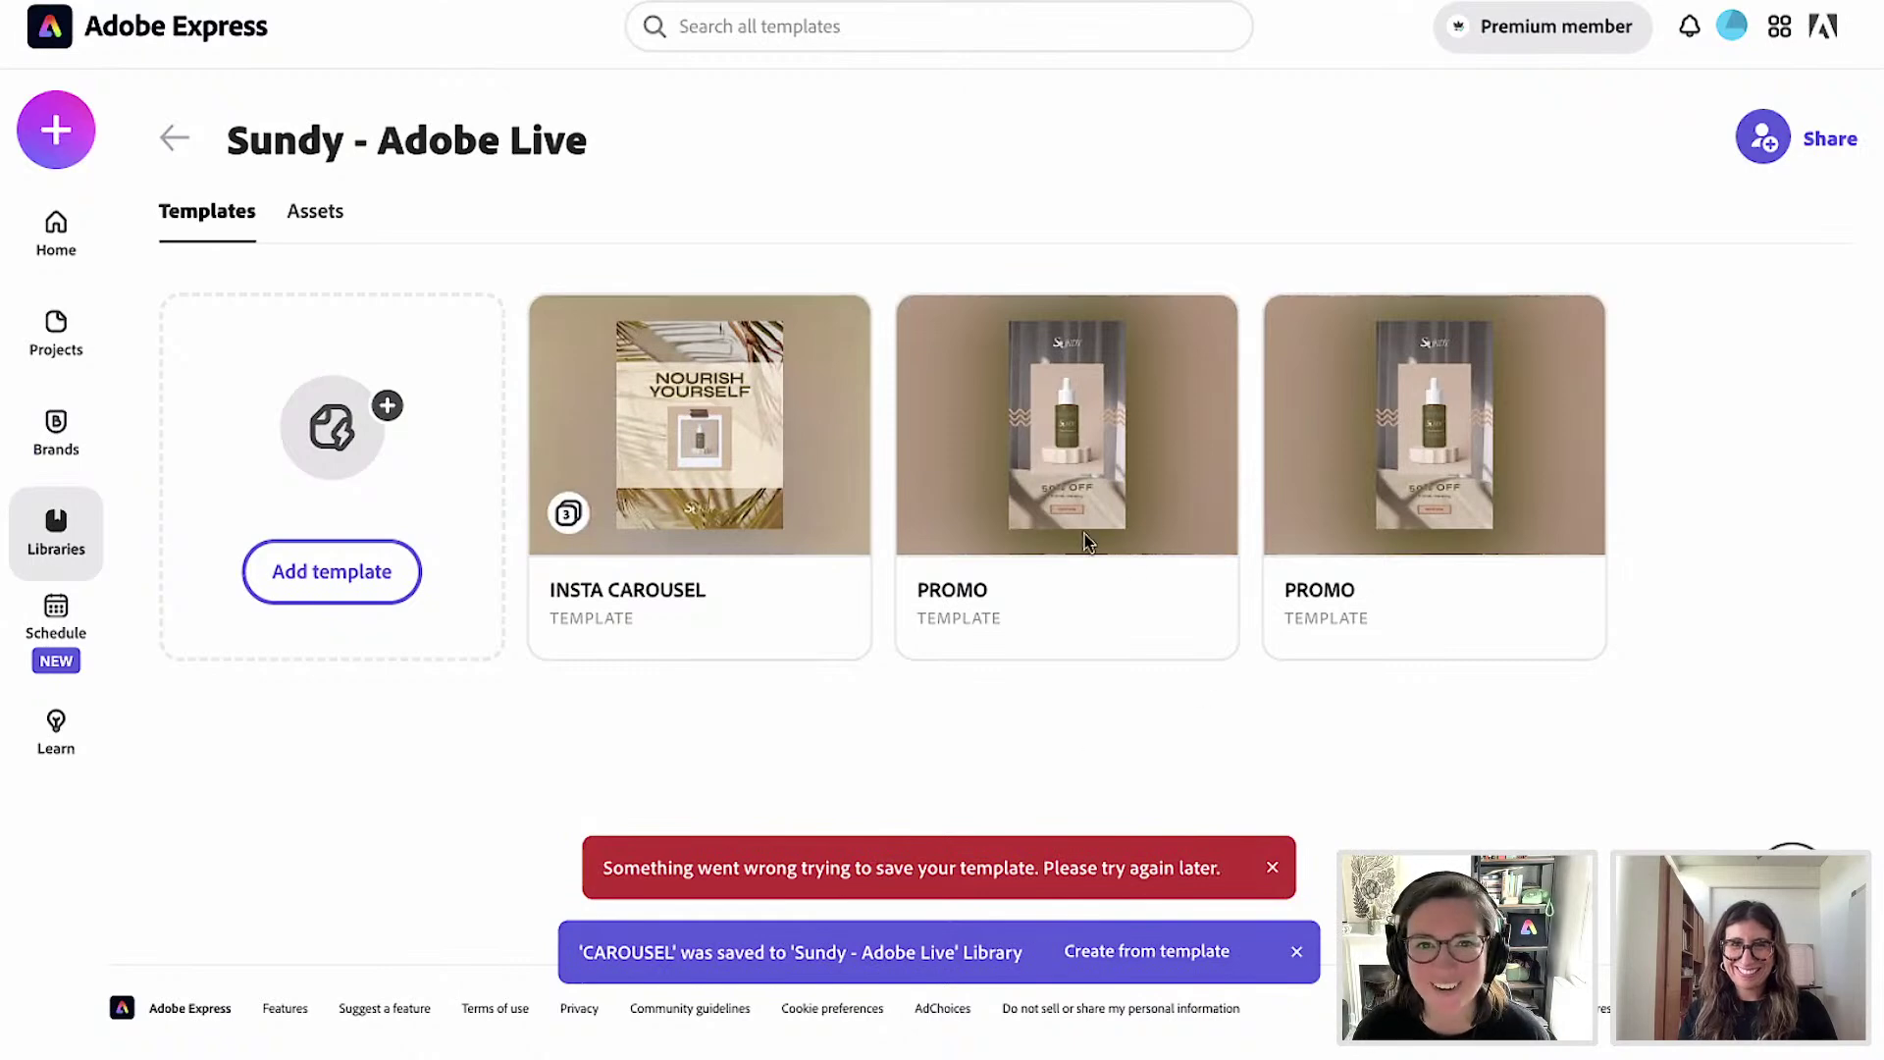
{"action": "mouse_move", "coordinate": [1112, 506]}
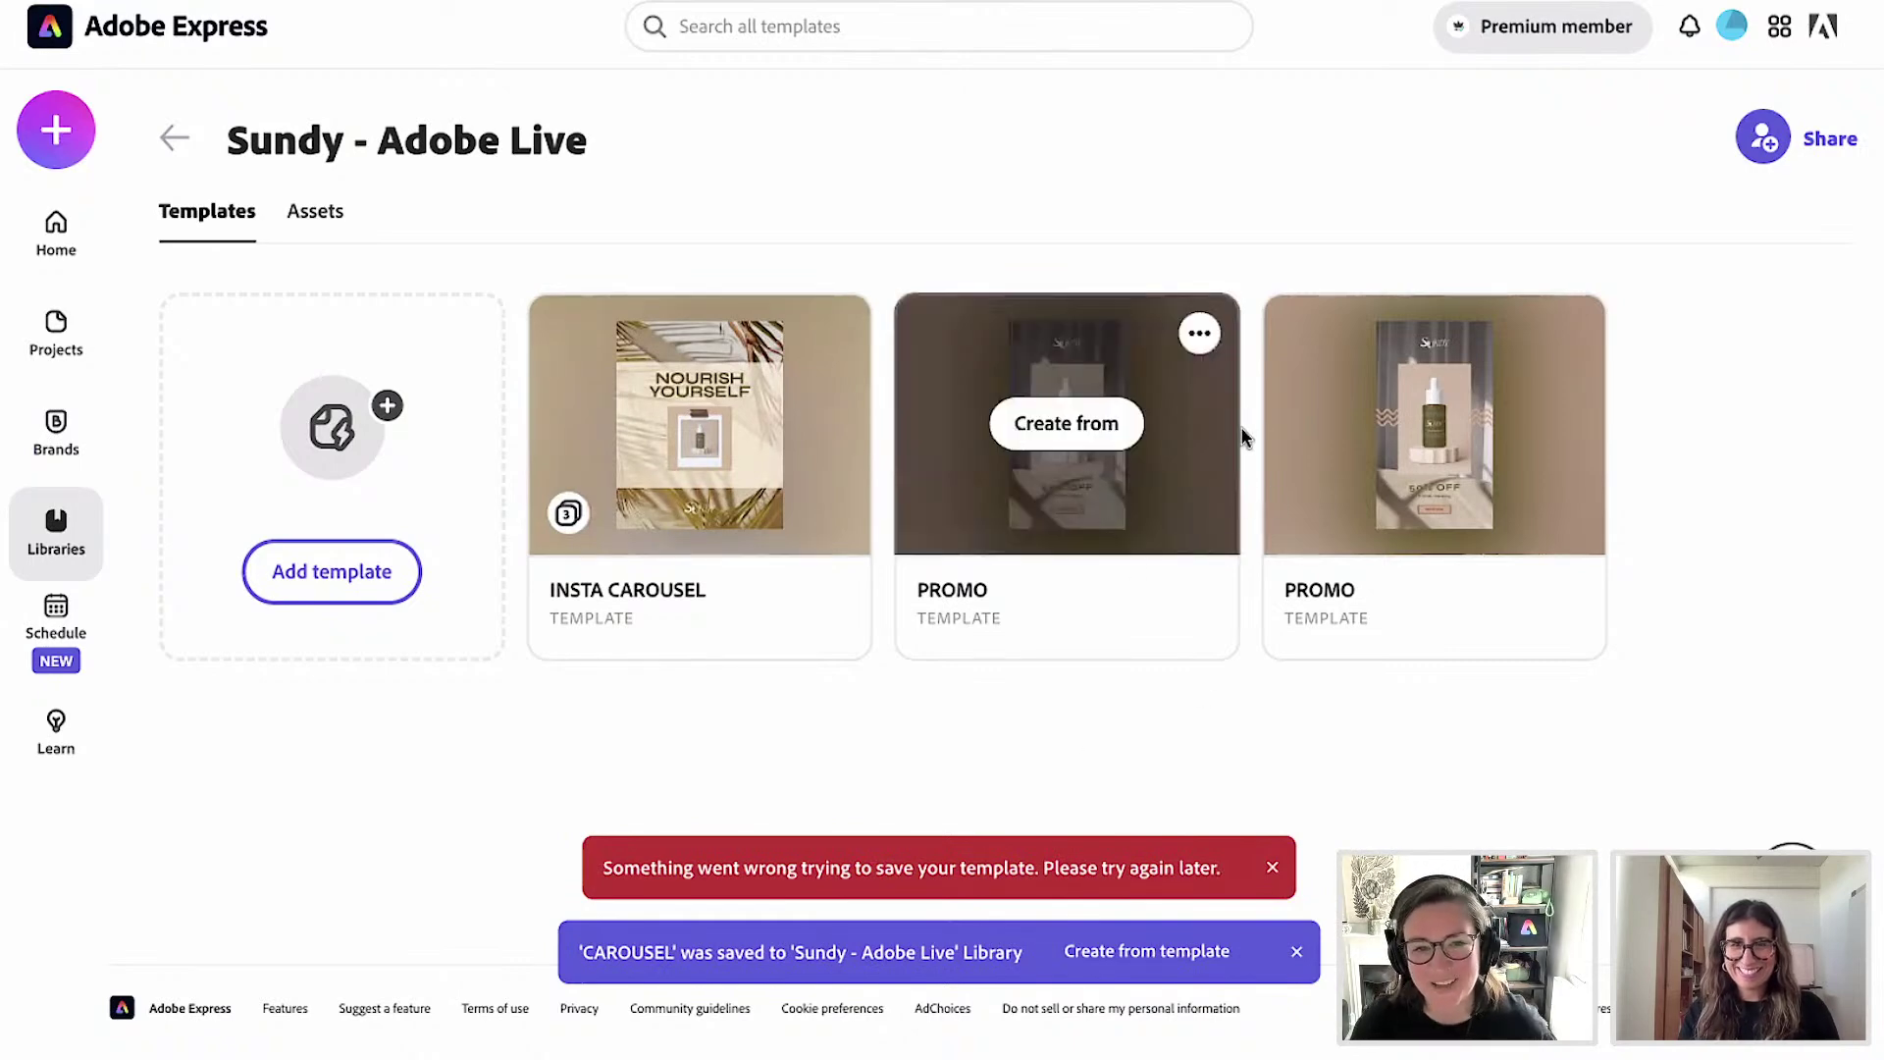